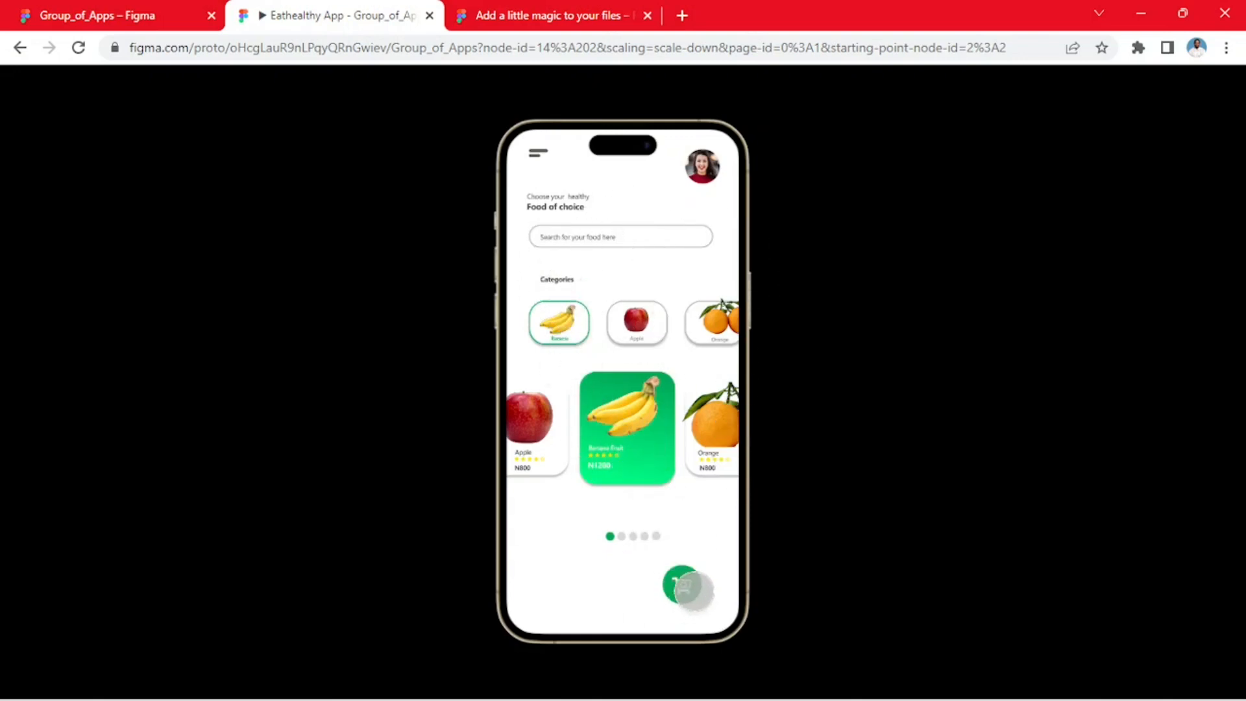
# - Run through the Eathealthy prototype from the dashboard through buying apples, checkout and order confirmation to payment
pyautogui.click(683, 585)
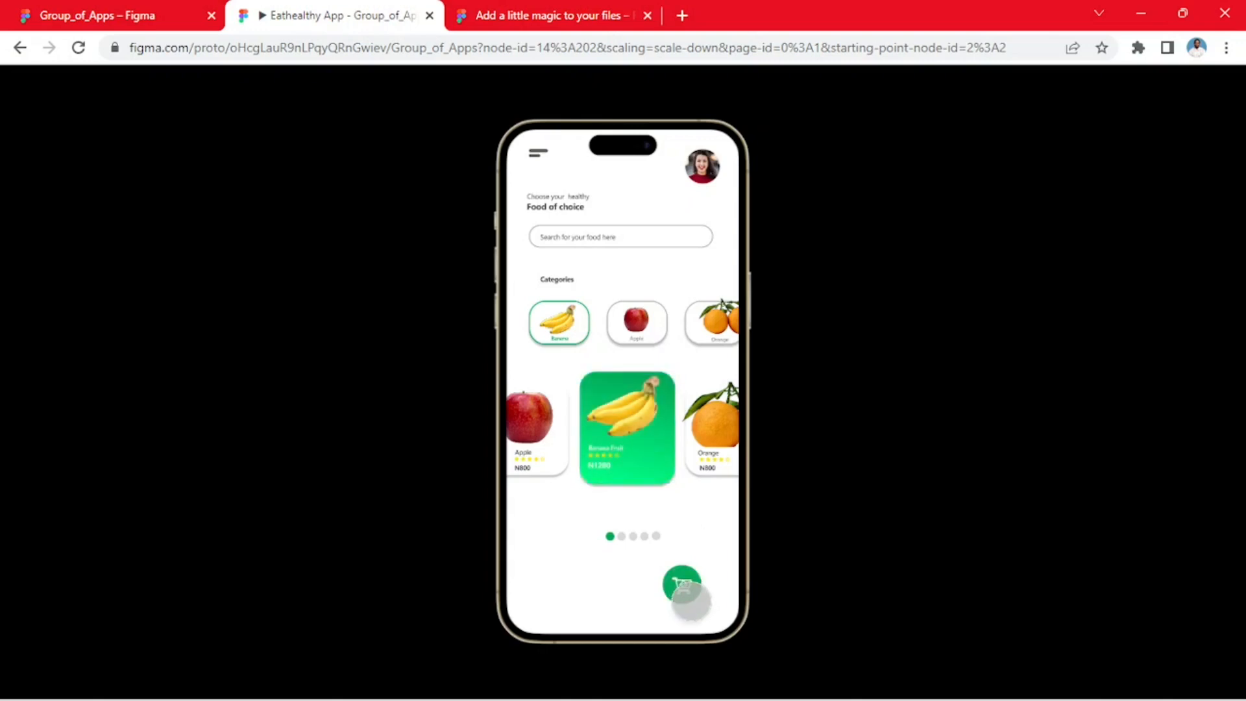
pyautogui.click(712, 433)
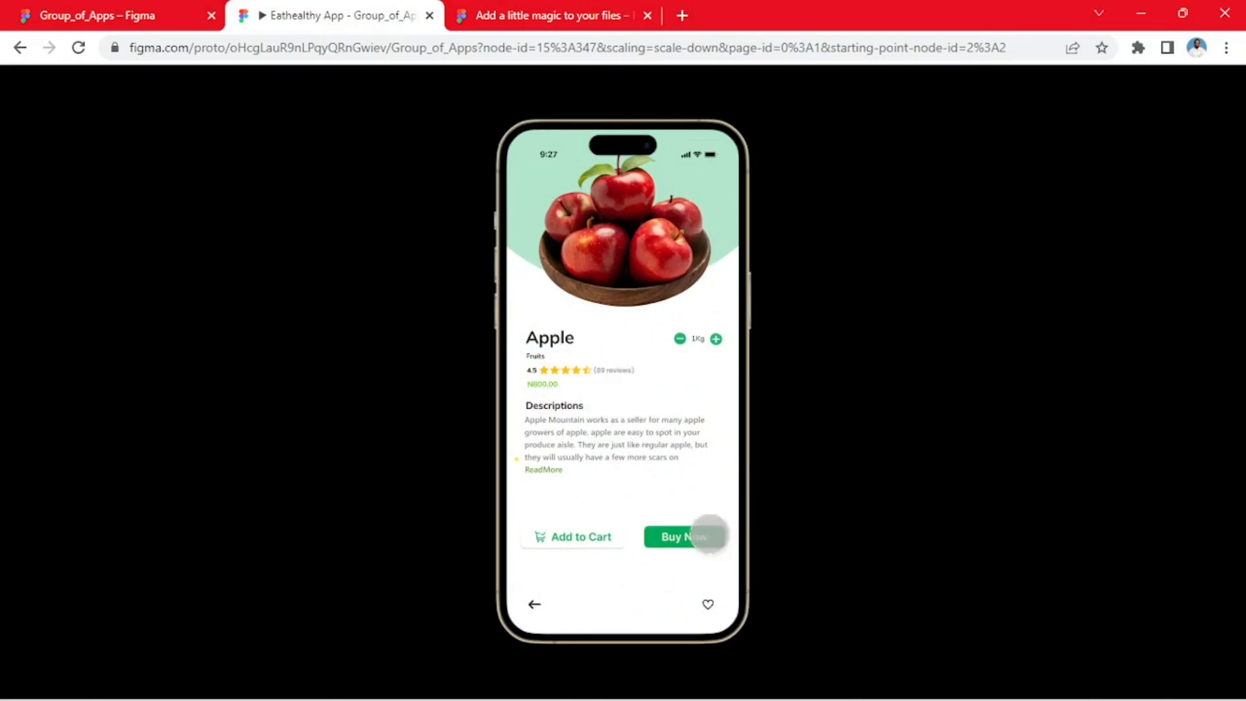
pyautogui.click(694, 538)
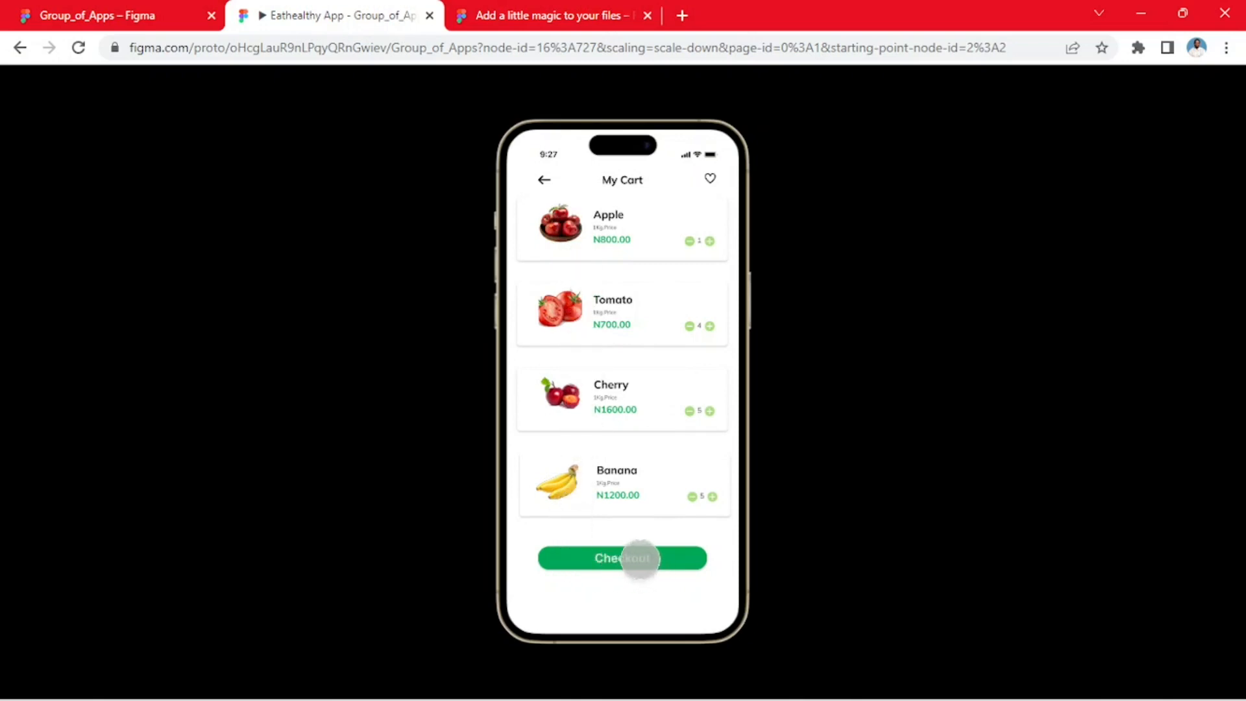
pyautogui.click(644, 556)
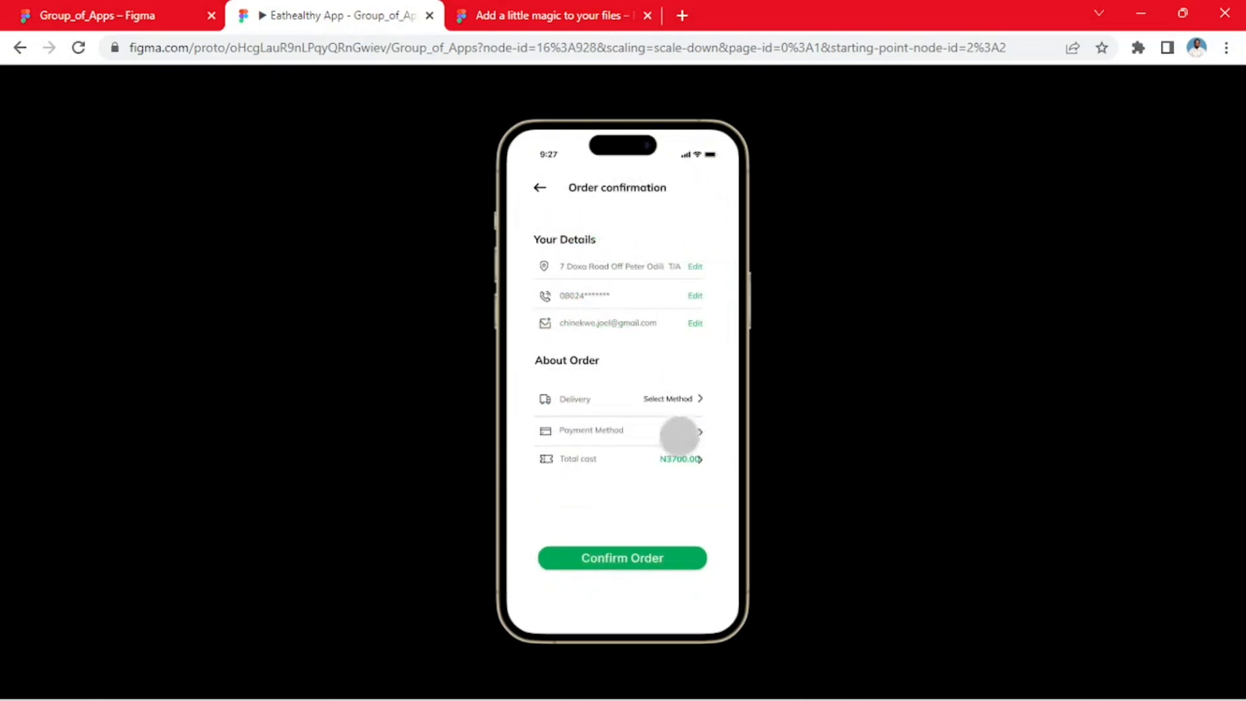
pyautogui.click(642, 560)
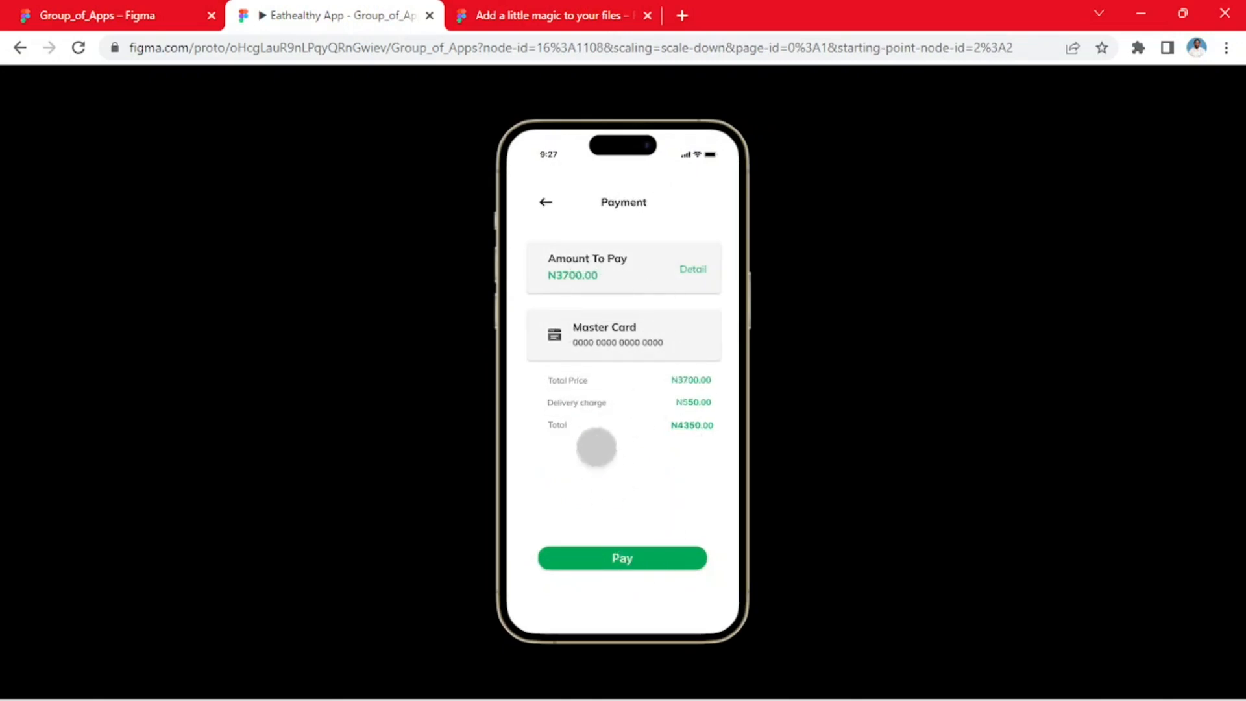
pyautogui.click(665, 557)
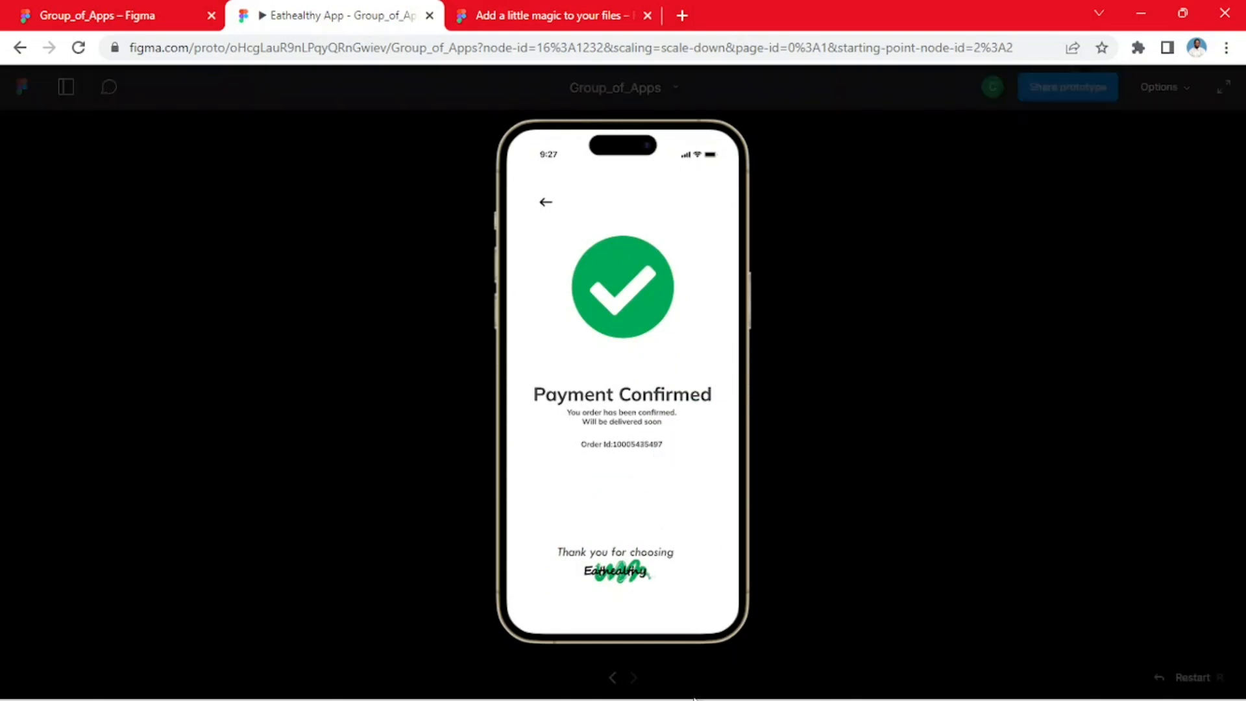
# - Step the prototype back from the payment confirmation screen through the earlier screens
pyautogui.click(608, 674)
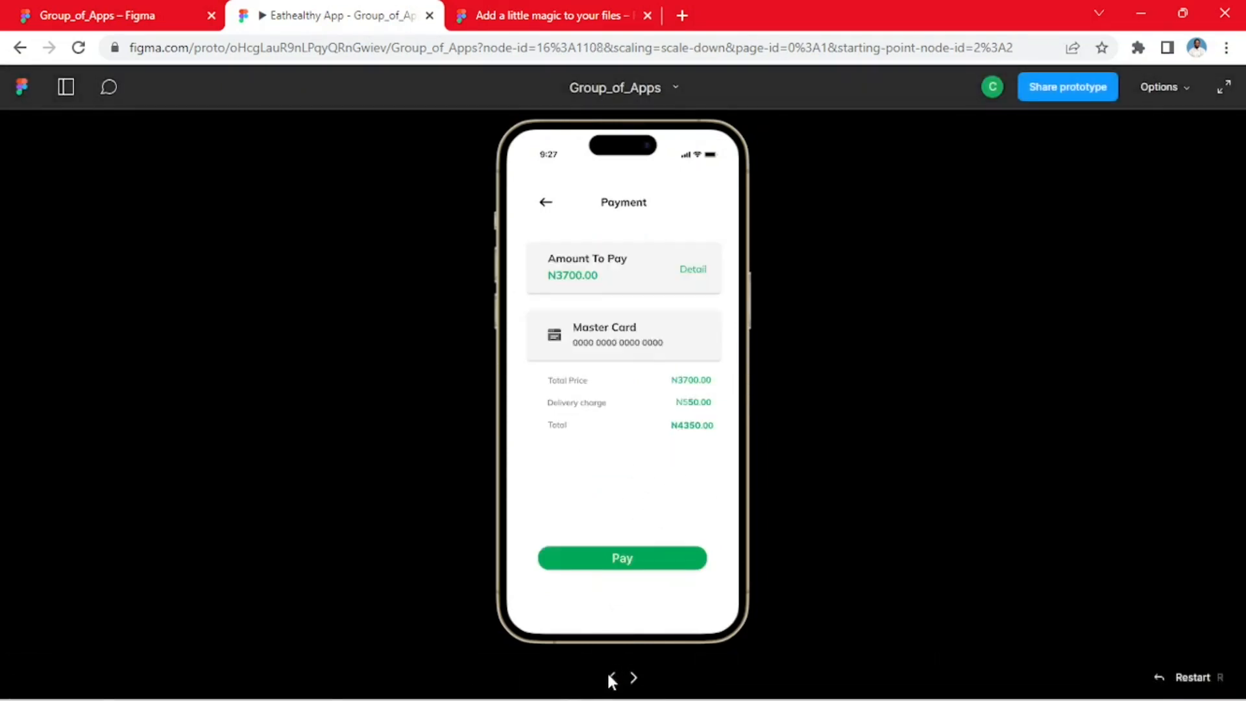
pyautogui.click(607, 675)
pyautogui.click(607, 675)
pyautogui.click(607, 675)
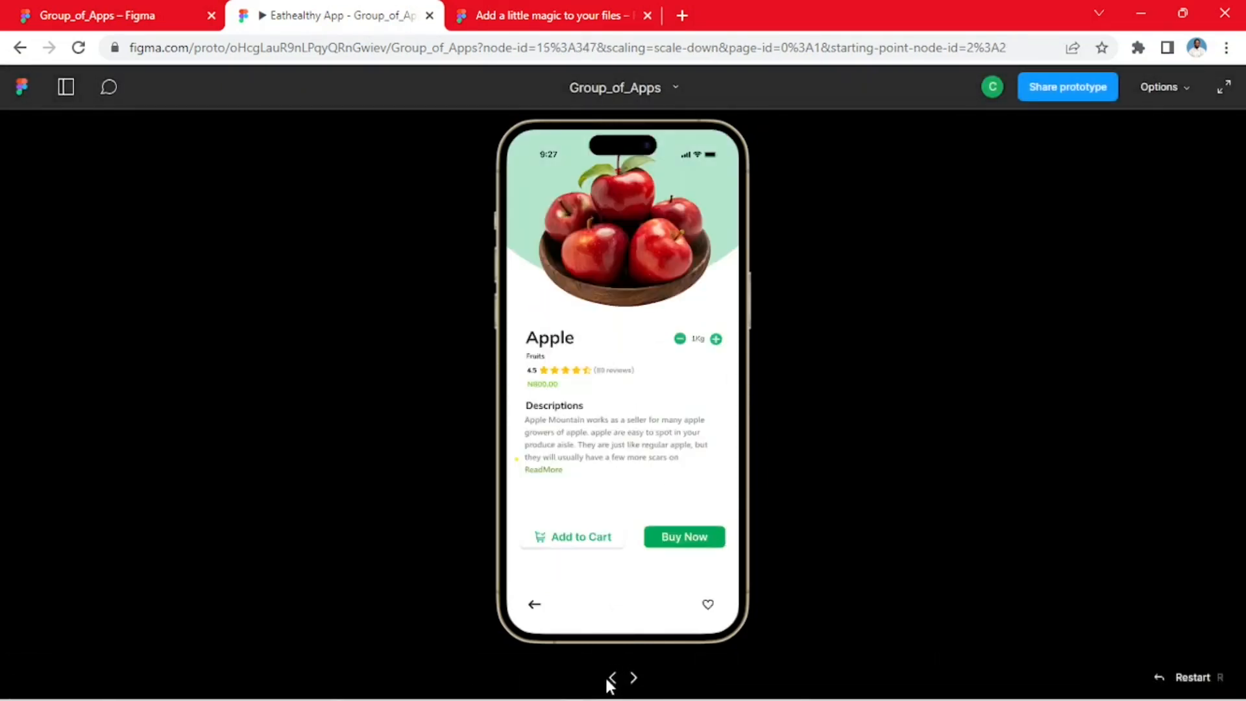
pyautogui.click(606, 679)
# - Return to the Group_of_Apps design file and show the design properties instead of the prototype settings
pyautogui.click(116, 12)
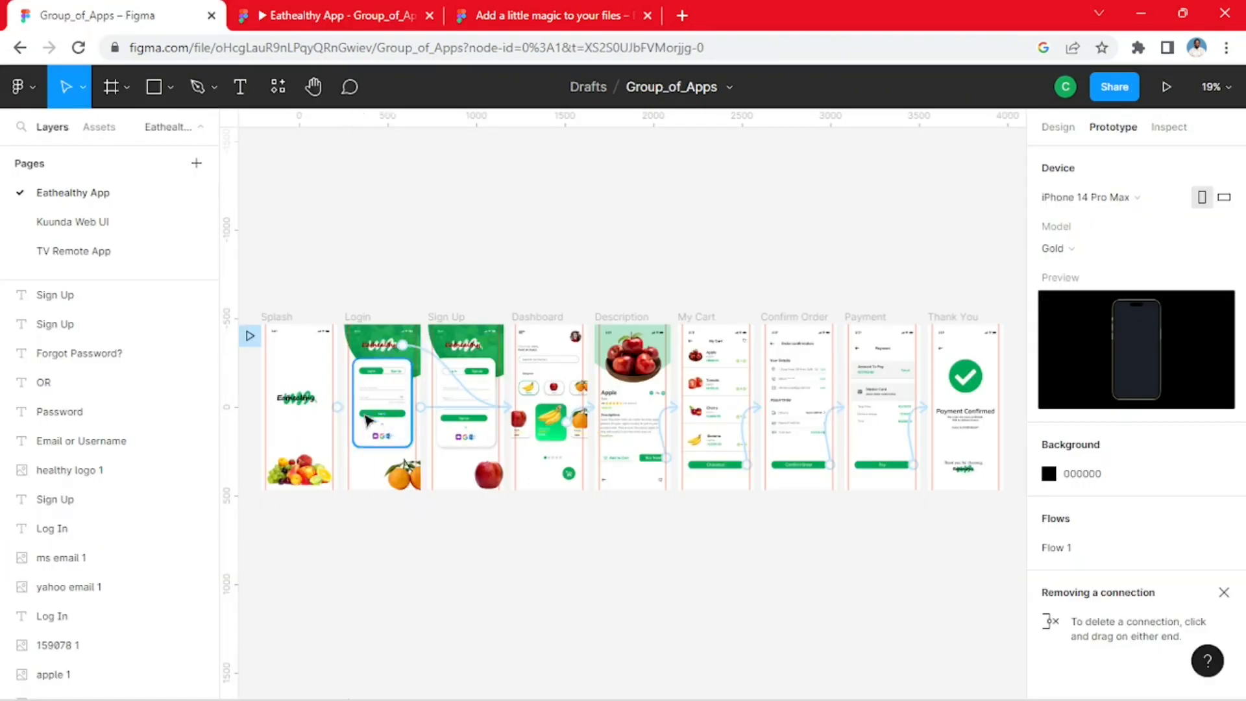
pyautogui.scroll(5, 315, 440)
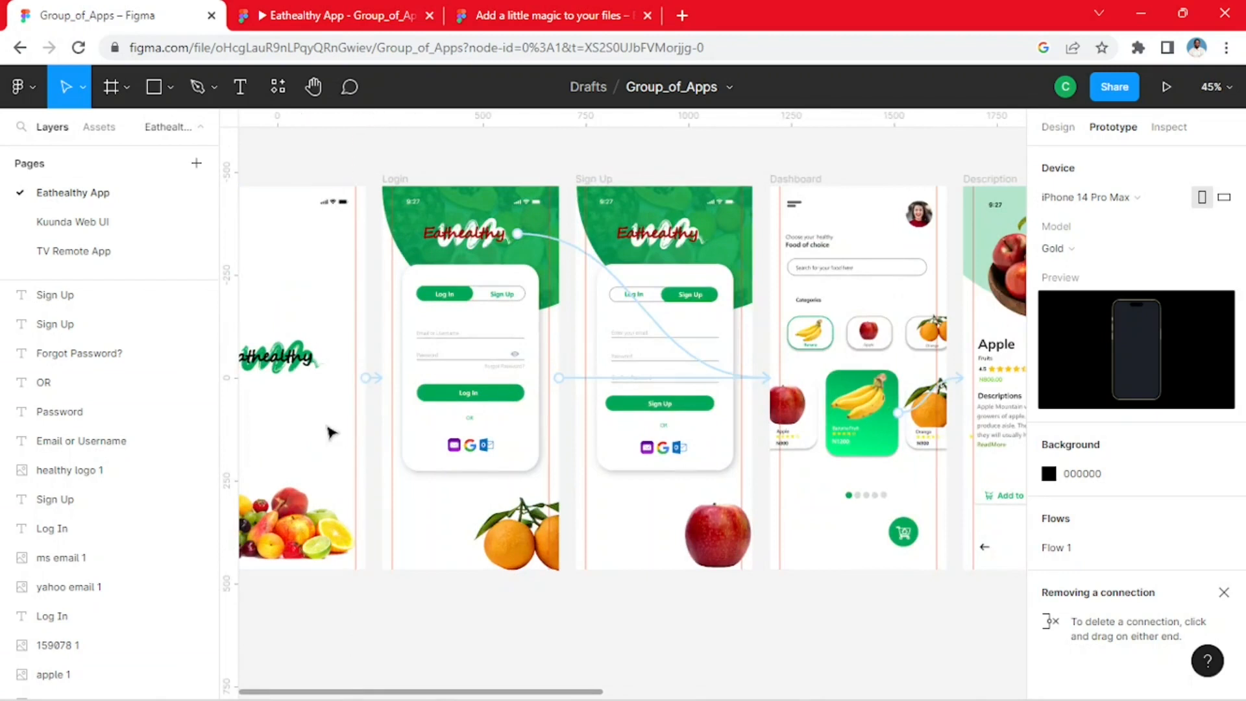
pyautogui.moveTo(331, 433); pyautogui.dragTo(505, 432)
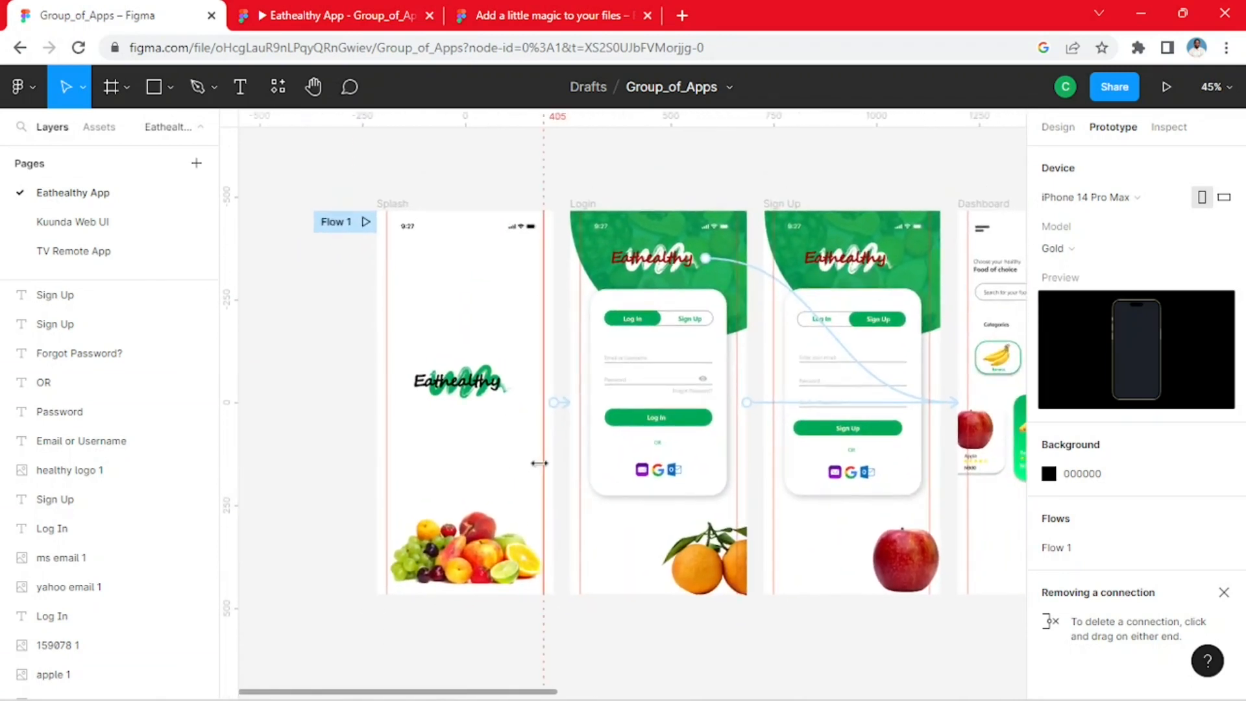
pyautogui.scroll(1, 532, 457)
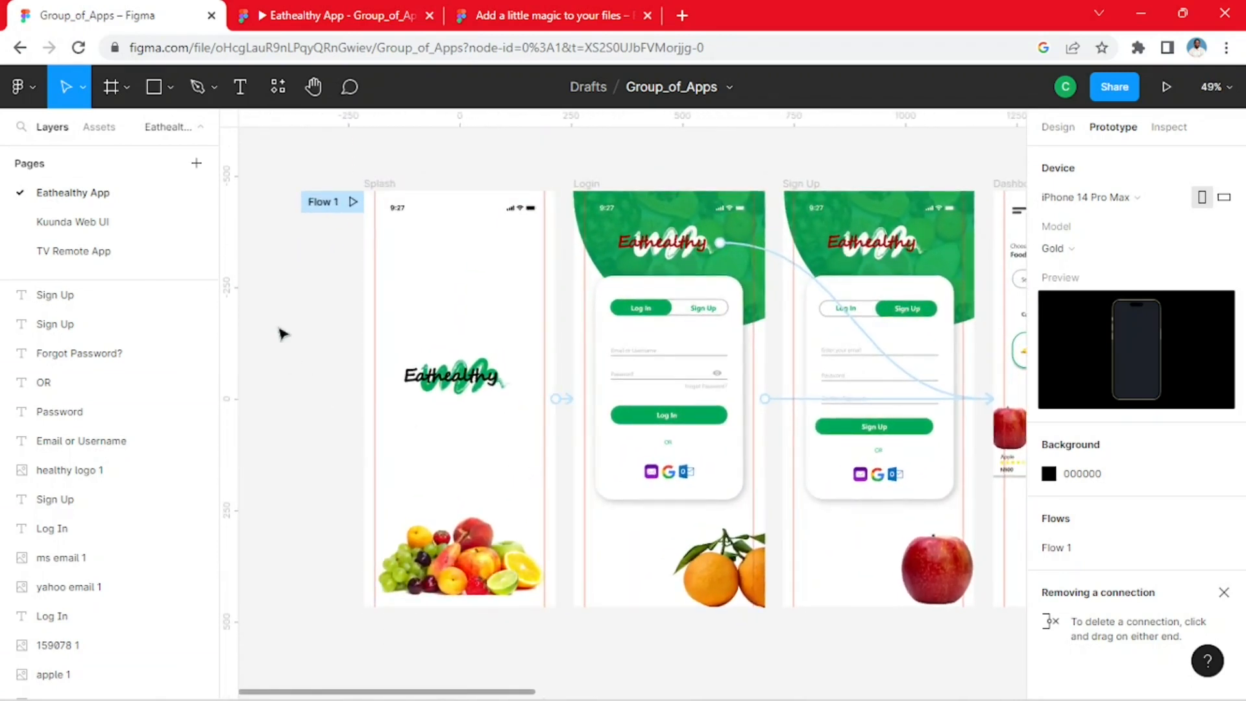
pyautogui.click(1058, 127)
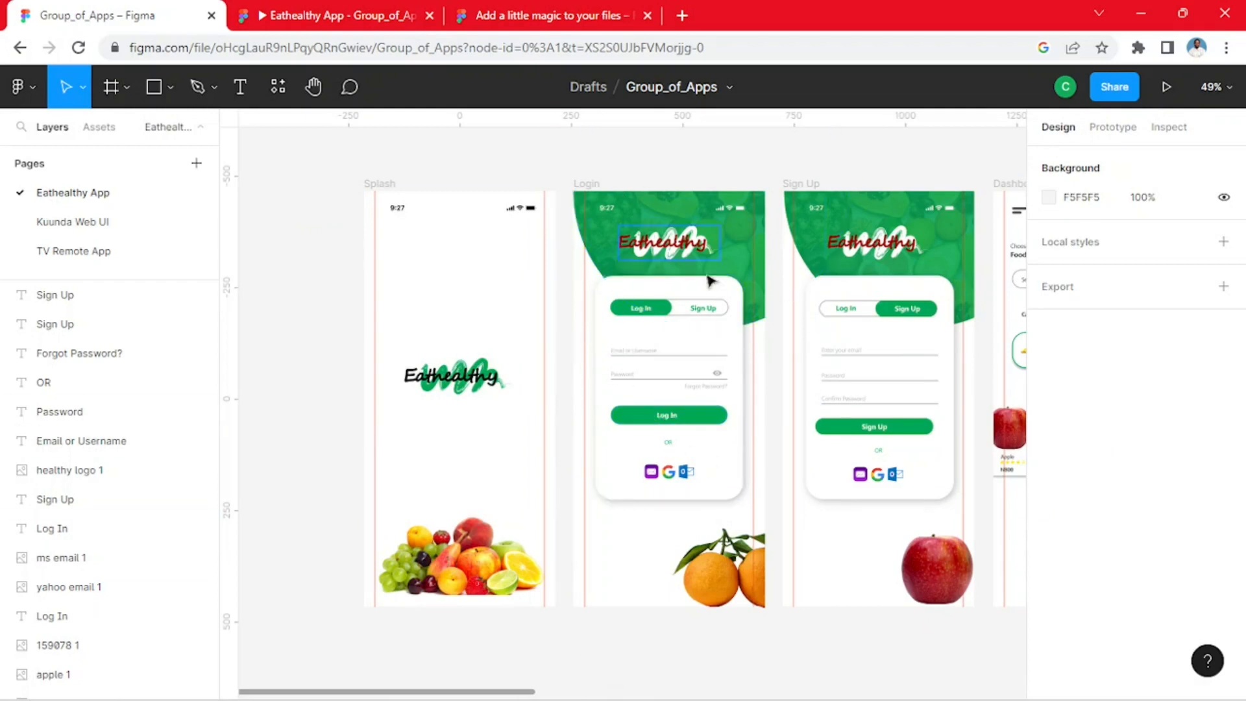
# - Examine the Eathealthy app frames in order from Login to Thank You and return to the Splash frame
pyautogui.moveTo(743, 461); pyautogui.dragTo(593, 450)
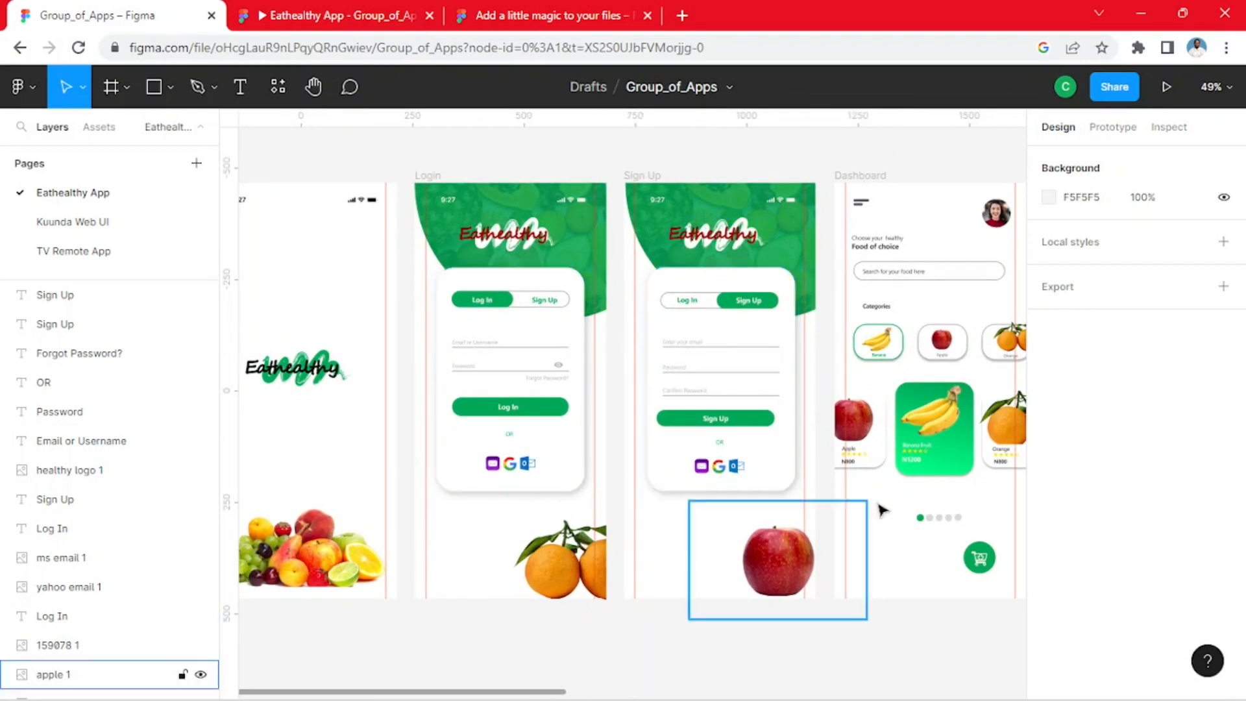
pyautogui.moveTo(879, 509); pyautogui.dragTo(587, 392)
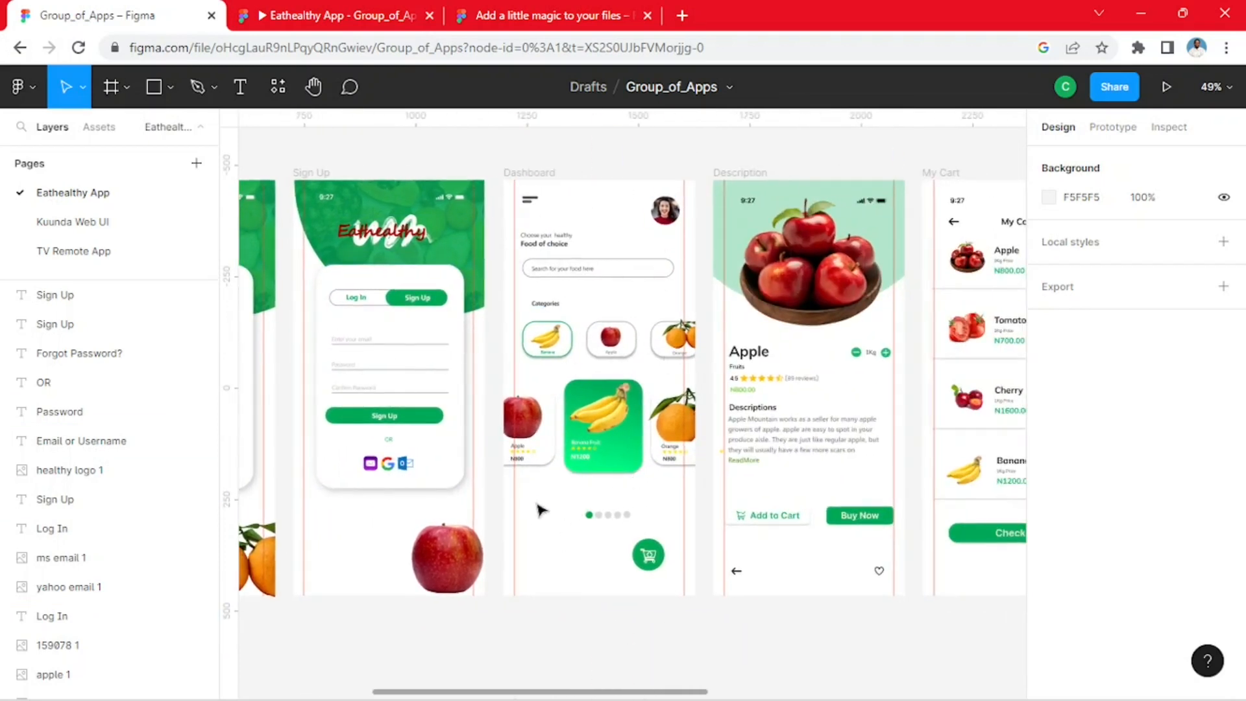
pyautogui.moveTo(827, 481); pyautogui.dragTo(672, 487)
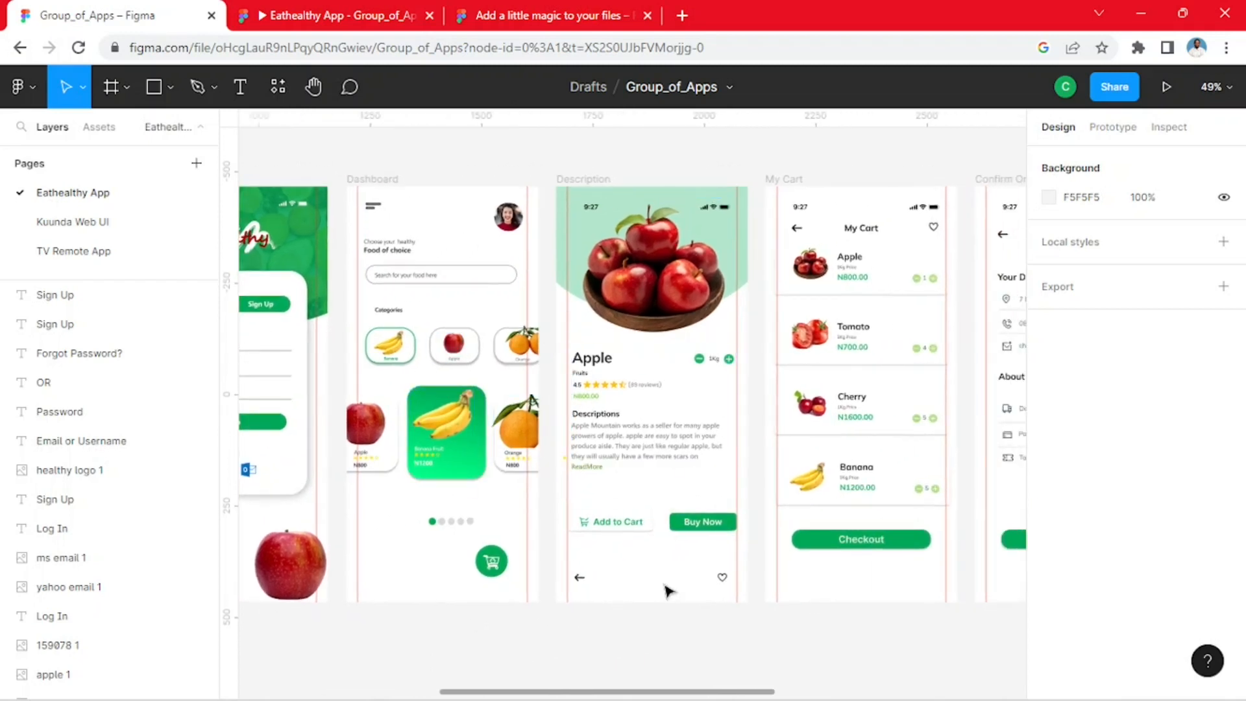
pyautogui.moveTo(867, 470); pyautogui.dragTo(621, 452)
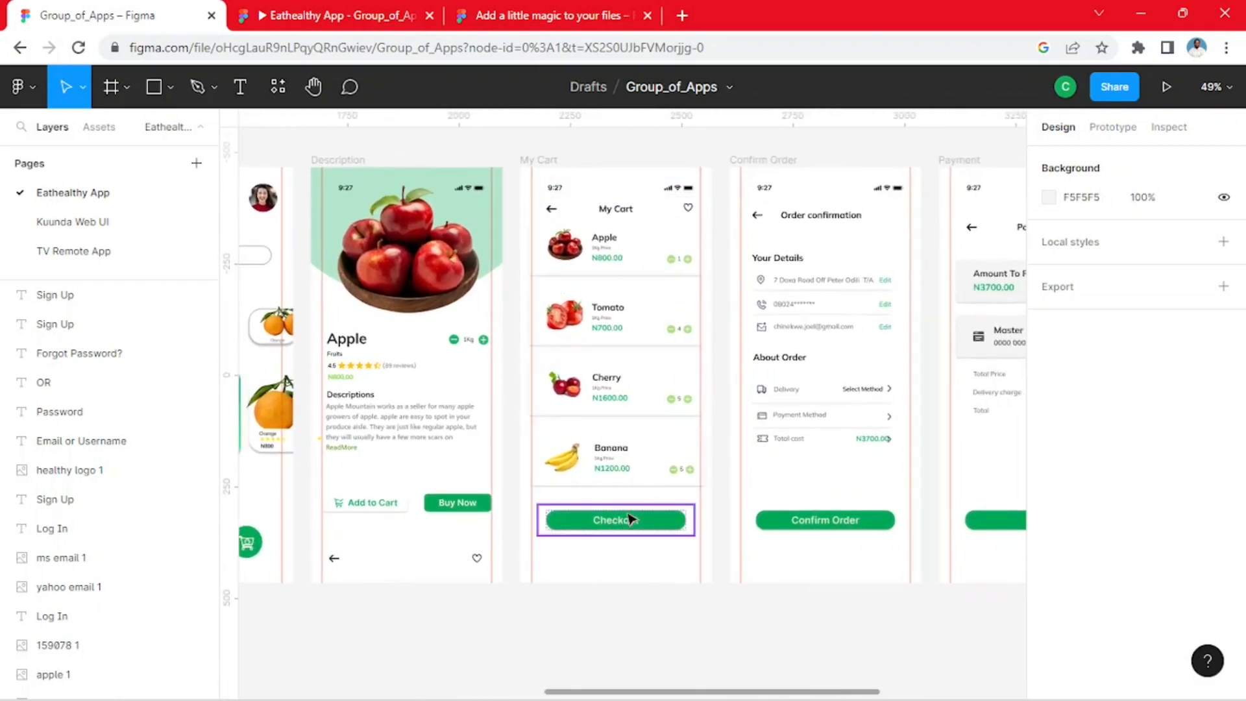
pyautogui.moveTo(698, 462); pyautogui.dragTo(554, 449)
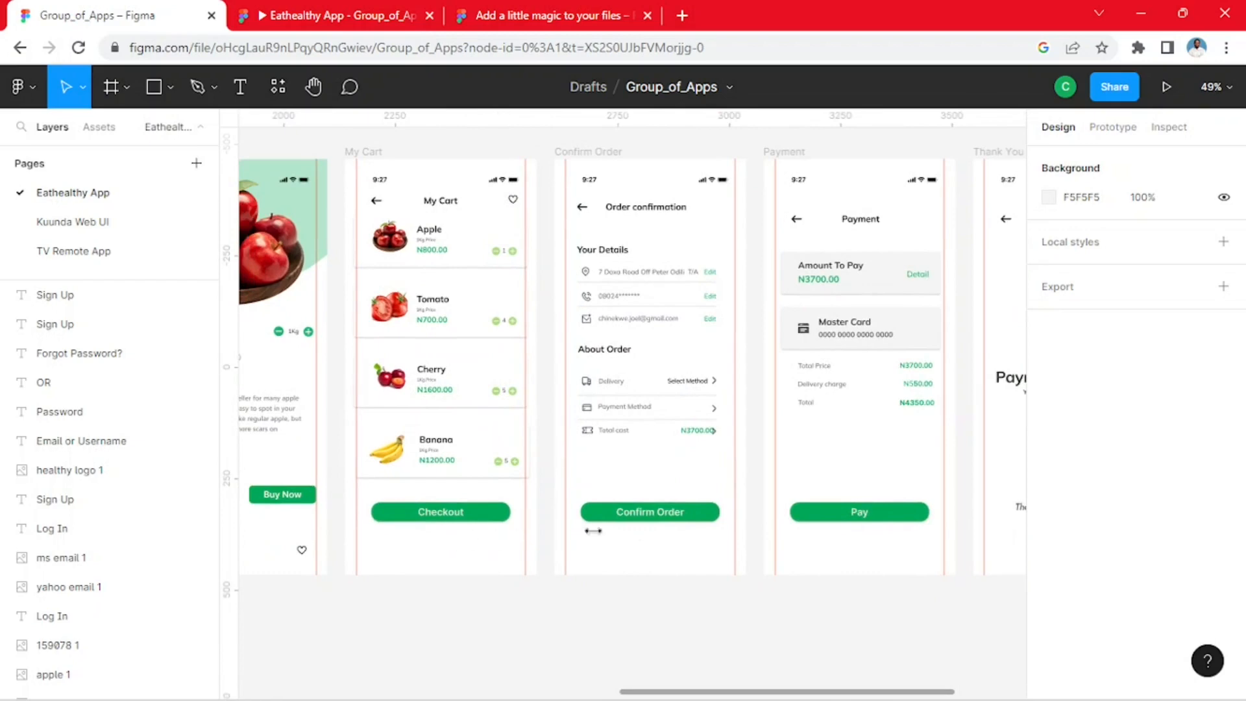
pyautogui.hscroll(5, 740, 437)
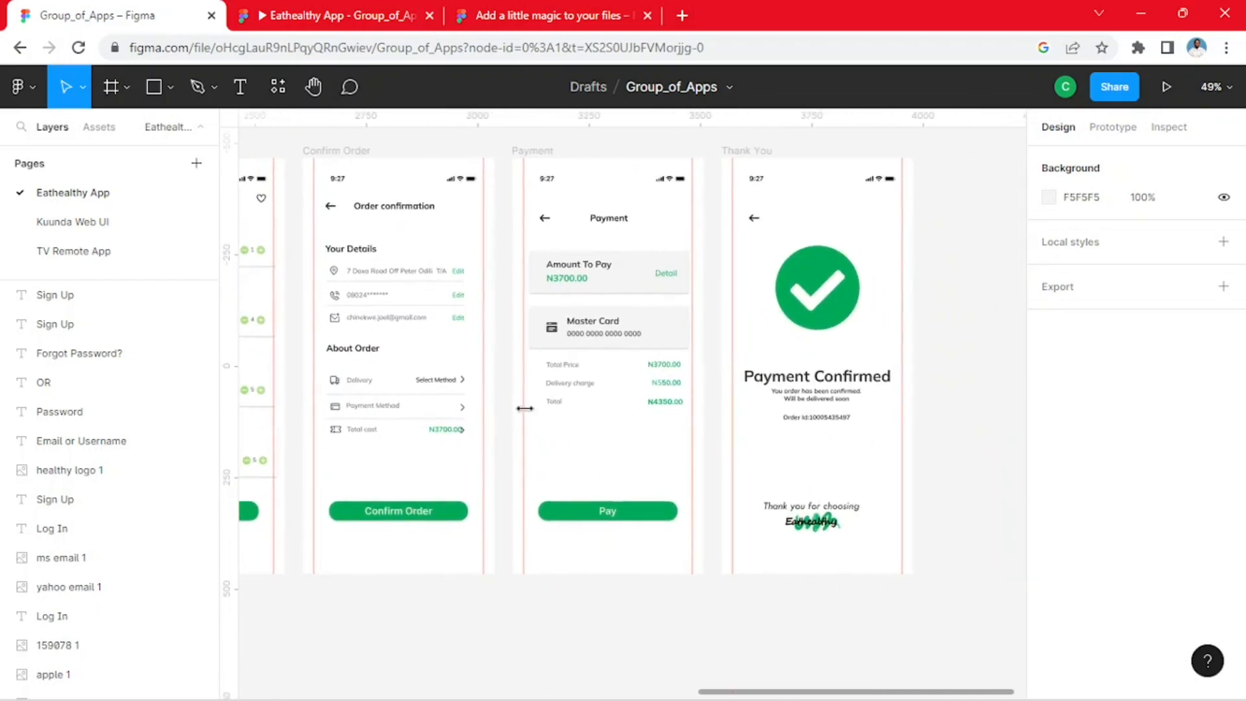
pyautogui.hscroll(-20, 524, 409)
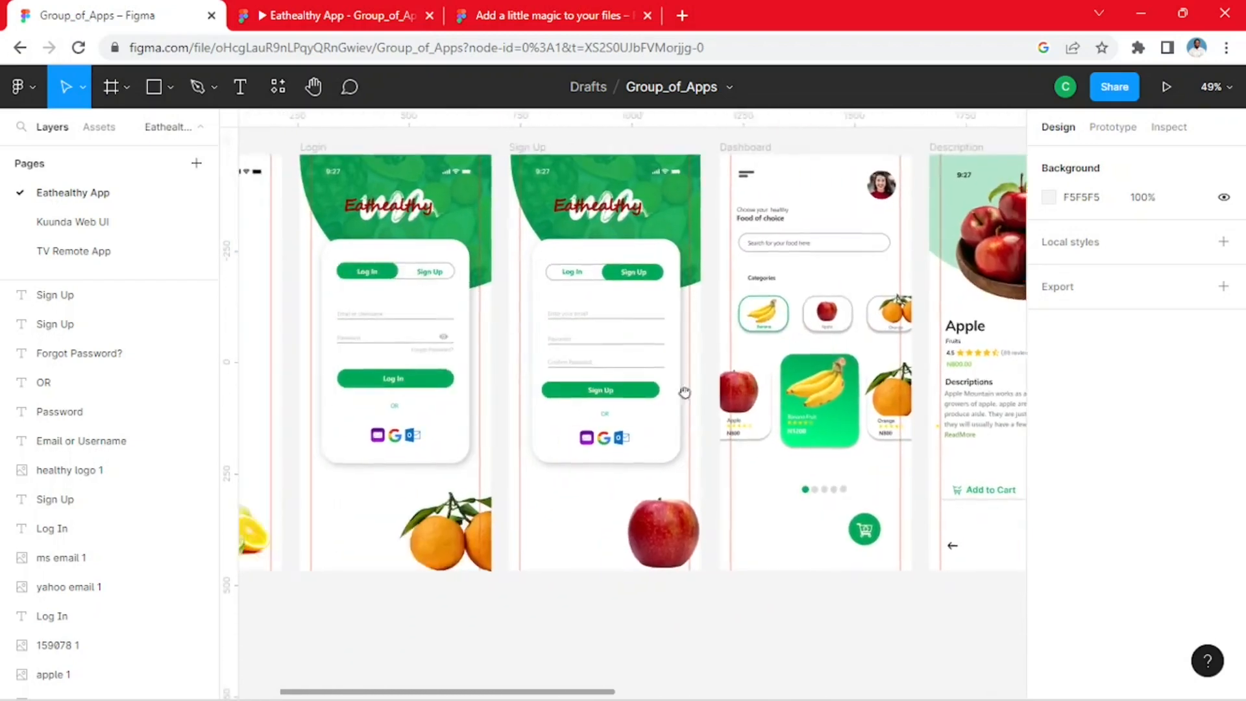
pyautogui.hscroll(-5, 685, 393)
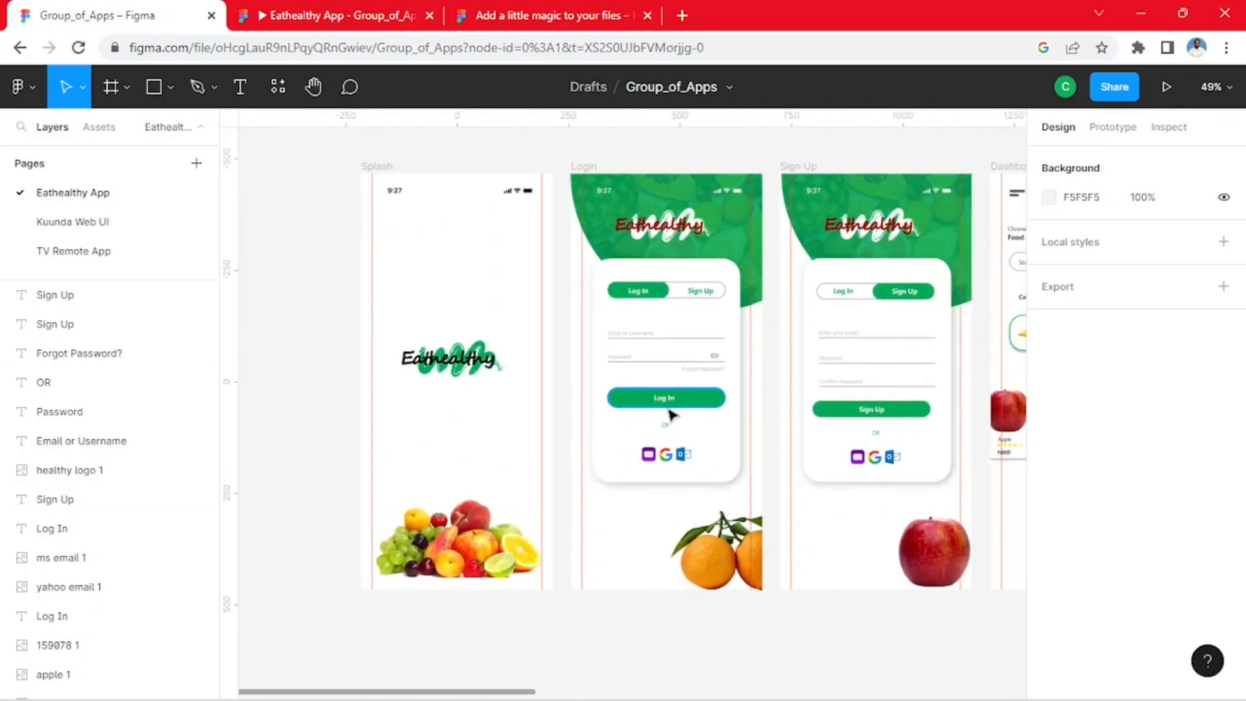
pyautogui.hscroll(2, 671, 416)
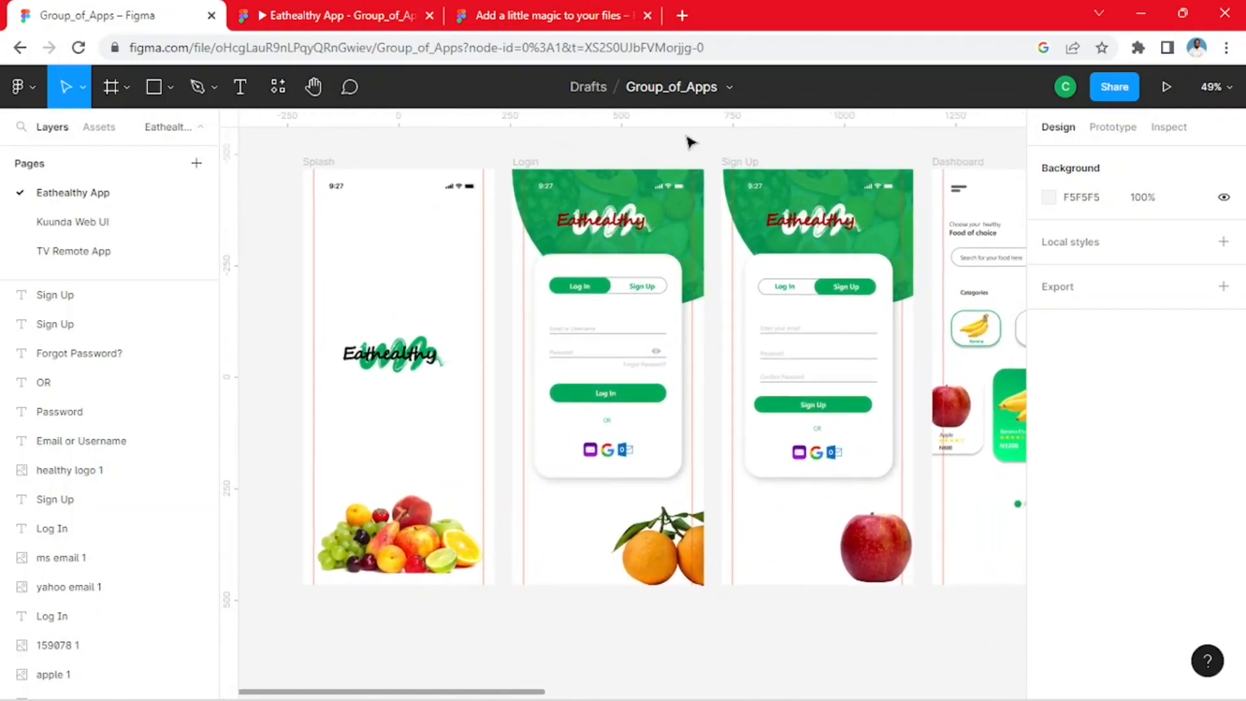
# - Open figma.com in a new browser tab
pyautogui.click(683, 16)
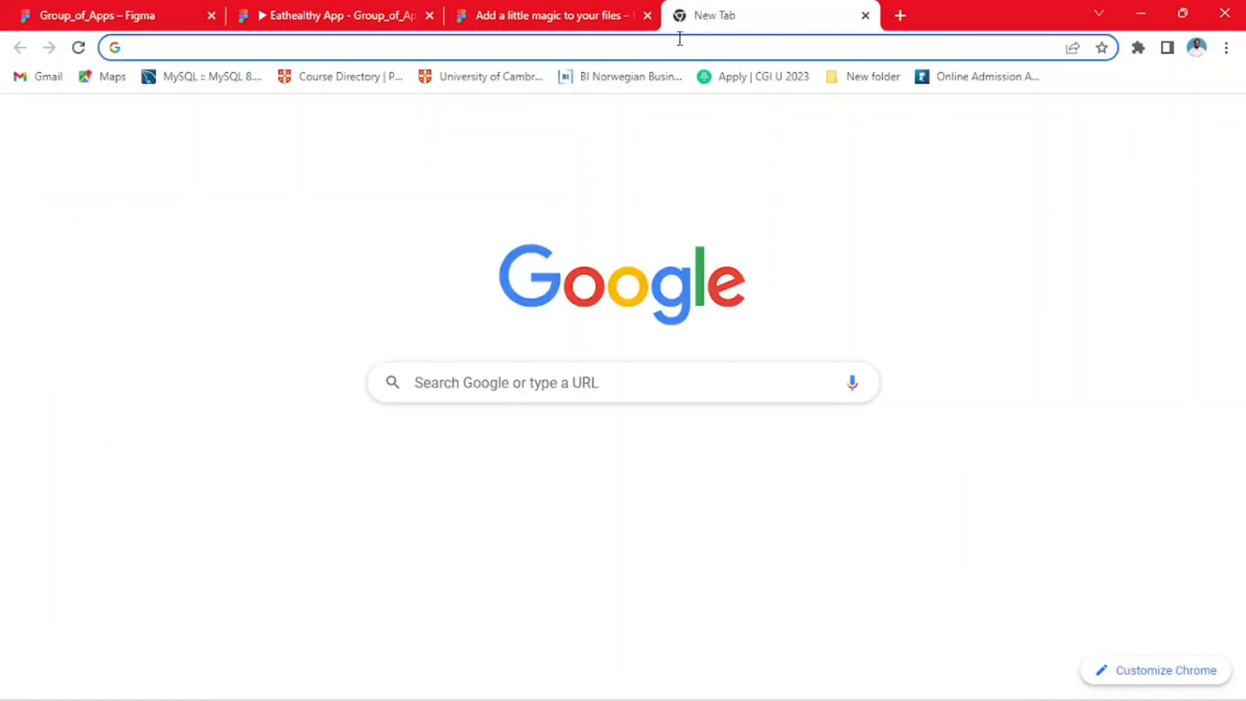
pyautogui.click(484, 48)
pyautogui.write('fig')
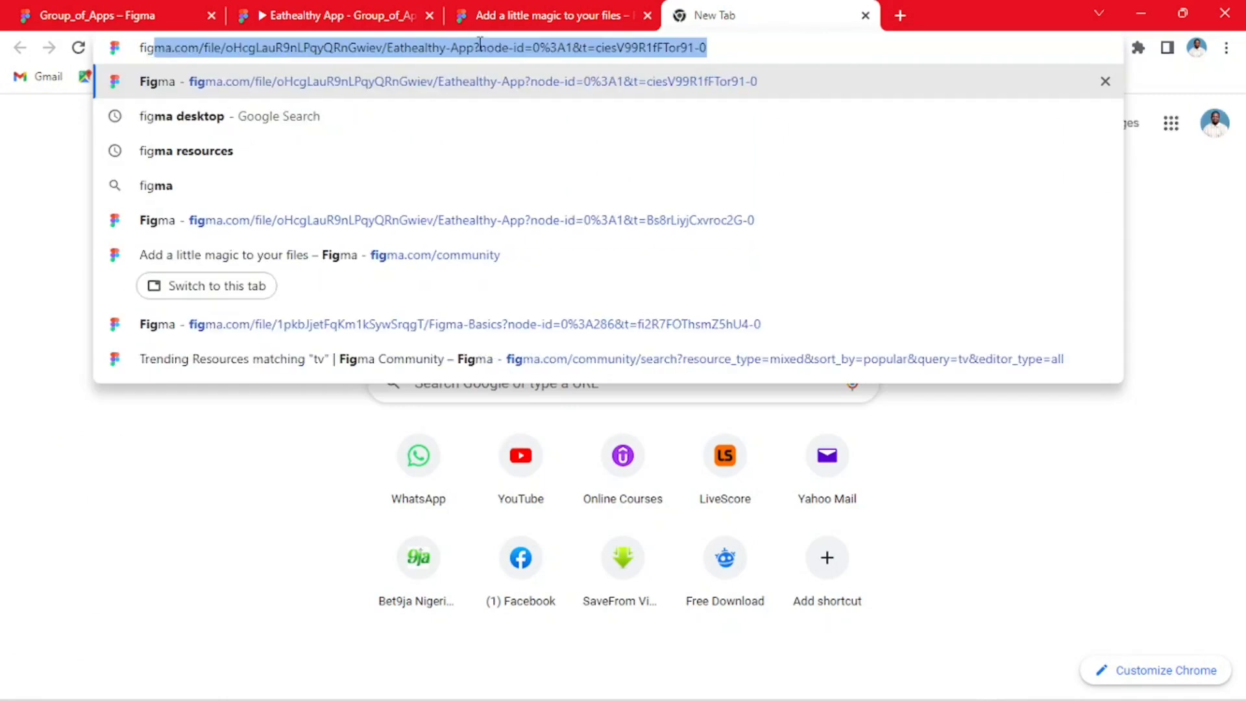
pyautogui.write('ma.com')
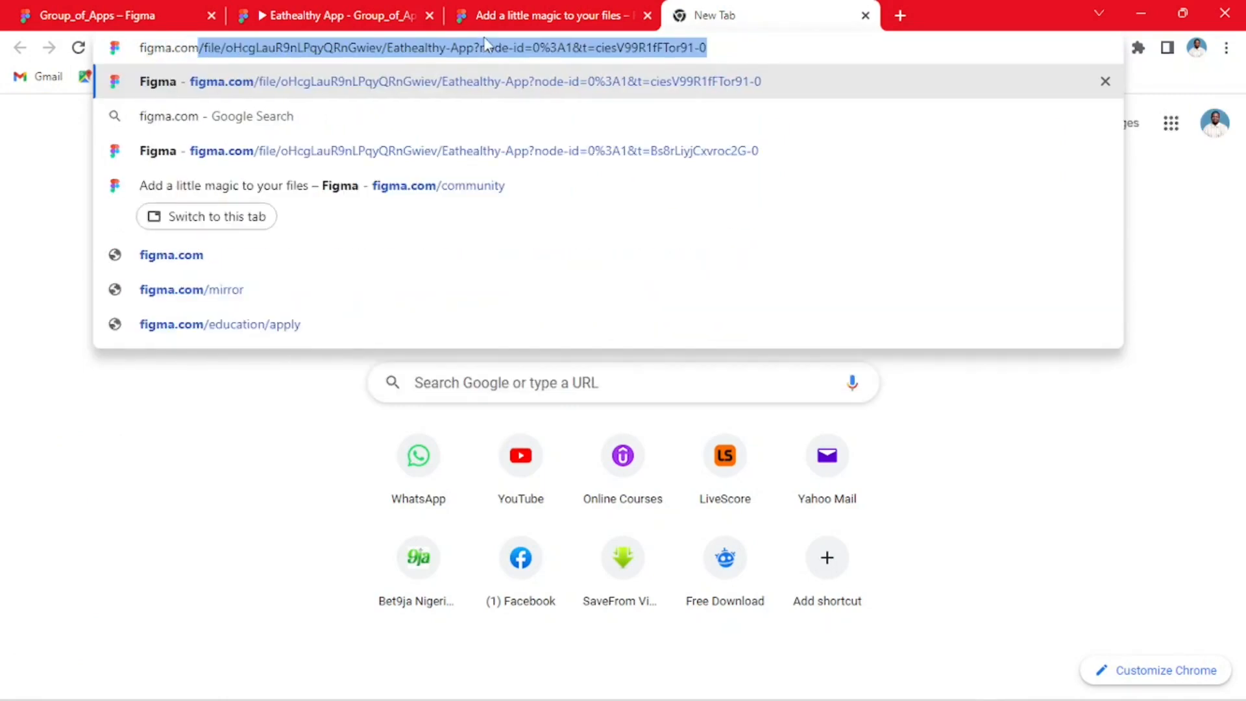
pyautogui.press('Return')
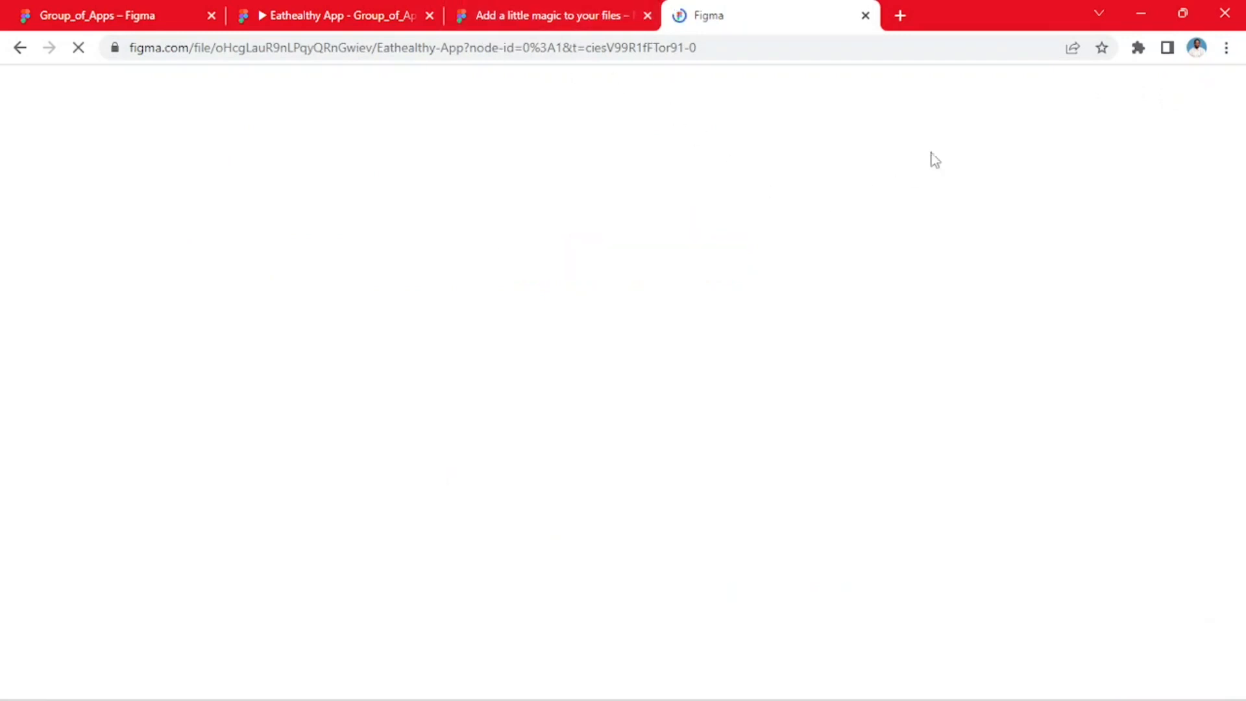
# - Close the duplicate Group_of_Apps browser tab and return to the original design file
pyautogui.click(546, 15)
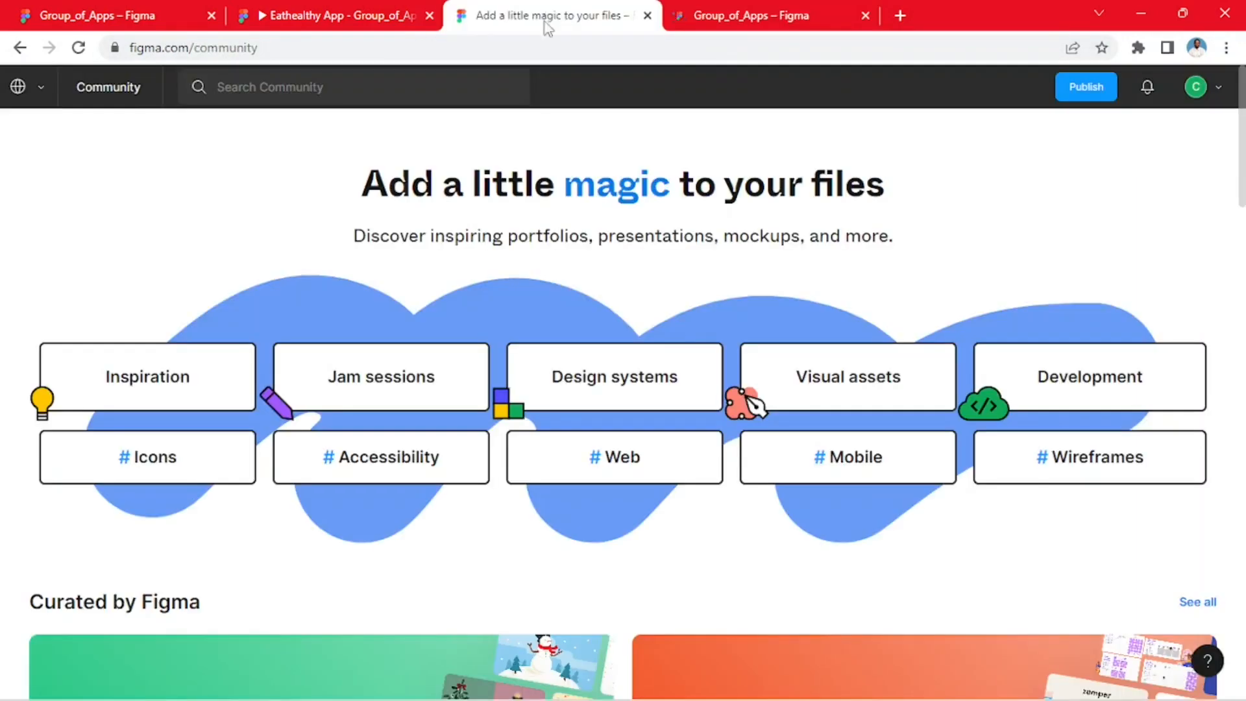
pyautogui.click(763, 20)
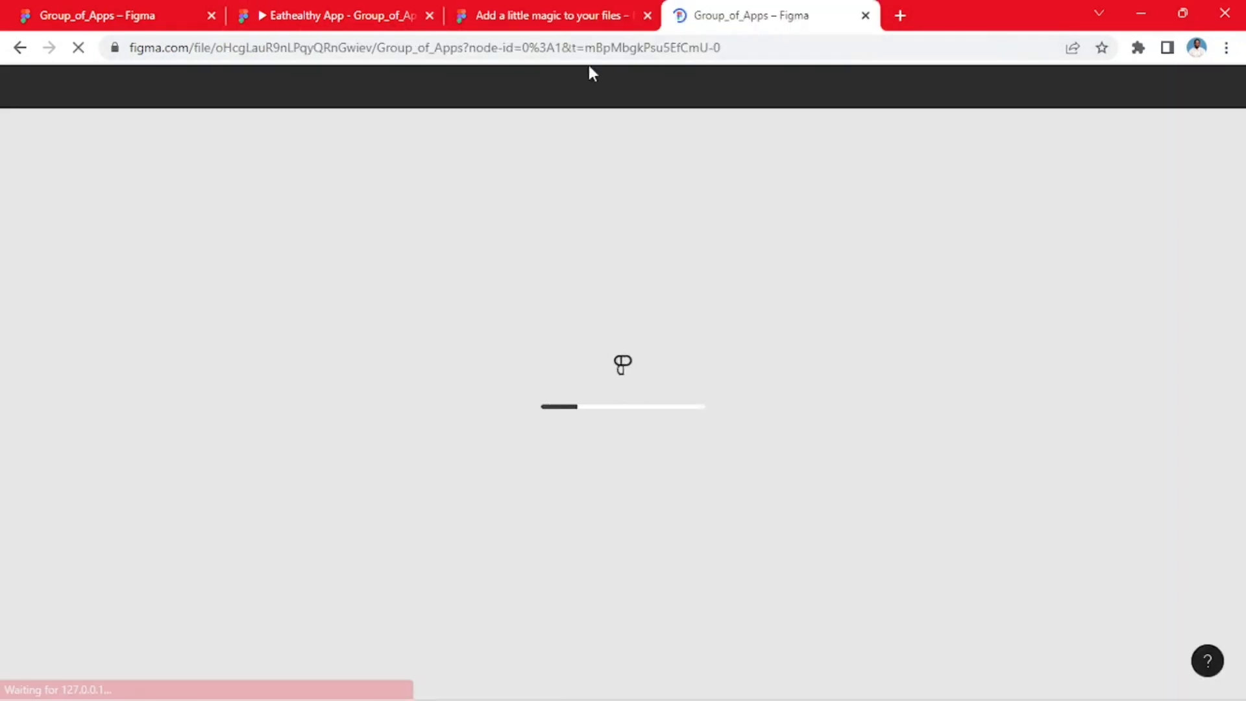
pyautogui.click(584, 15)
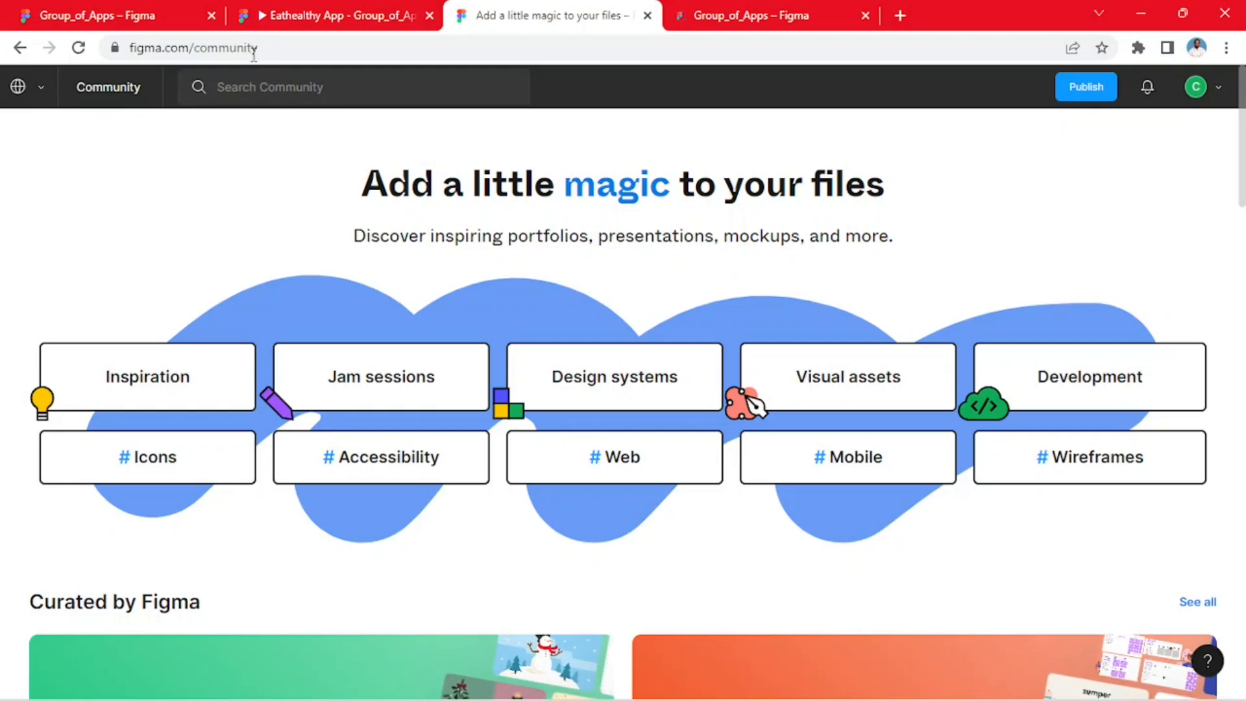
pyautogui.click(334, 20)
pyautogui.click(103, 18)
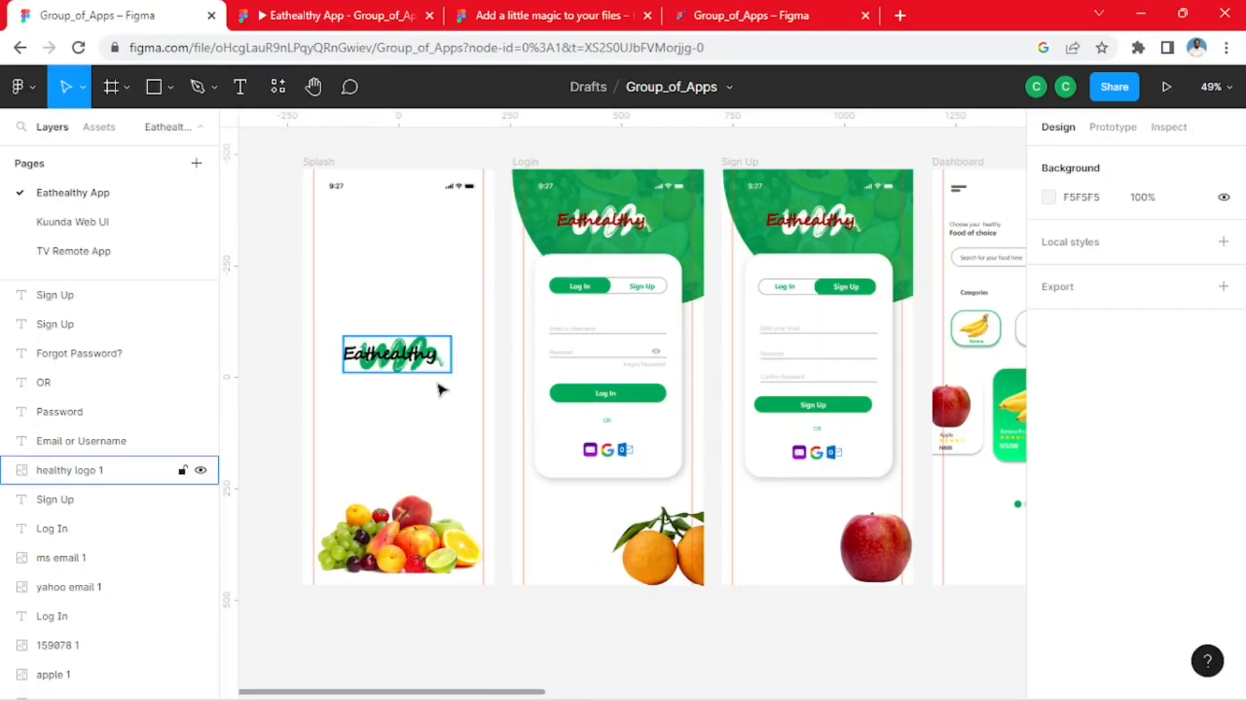
pyautogui.click(759, 18)
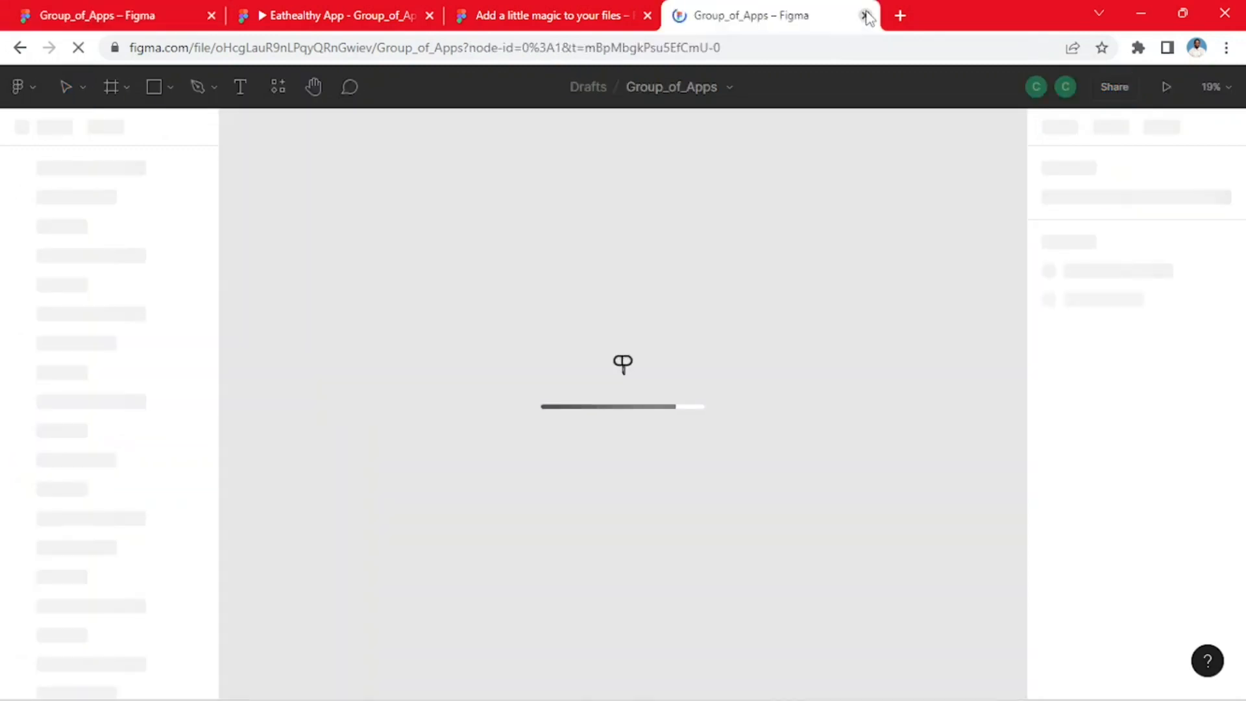
pyautogui.hotkey('ctrl', 'w')
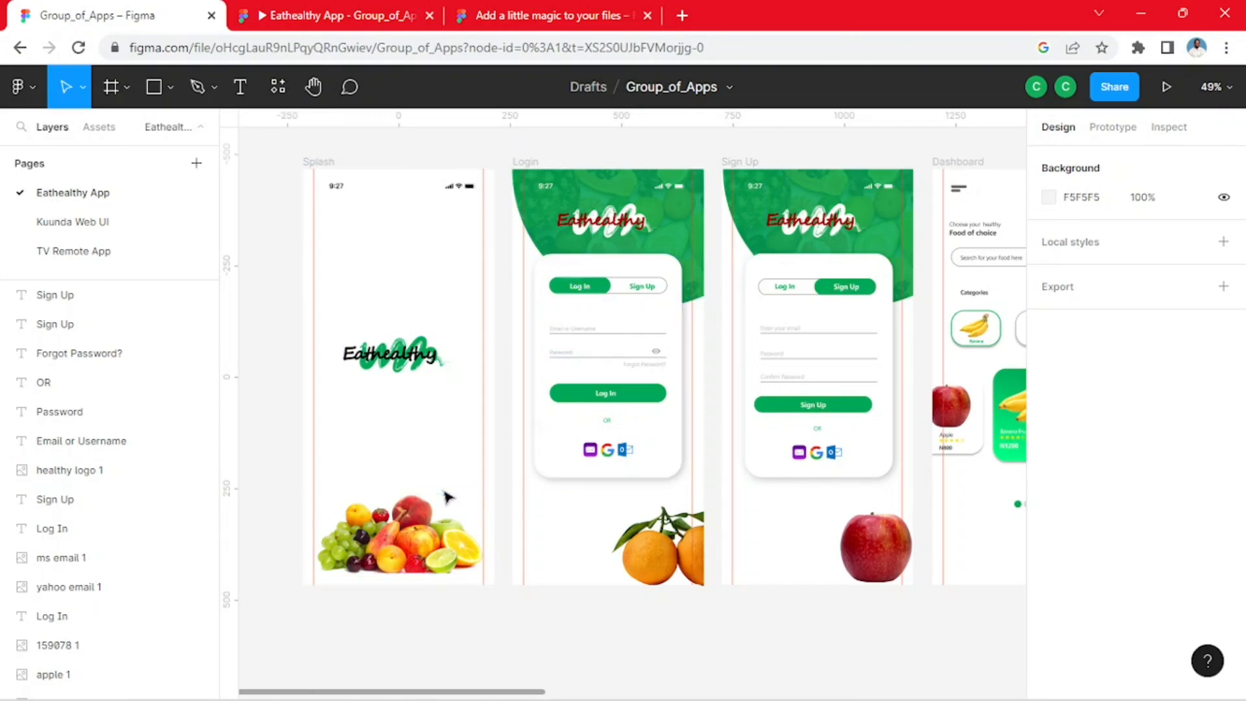
# - Switch to the already open Figma Community page
pyautogui.click(421, 15)
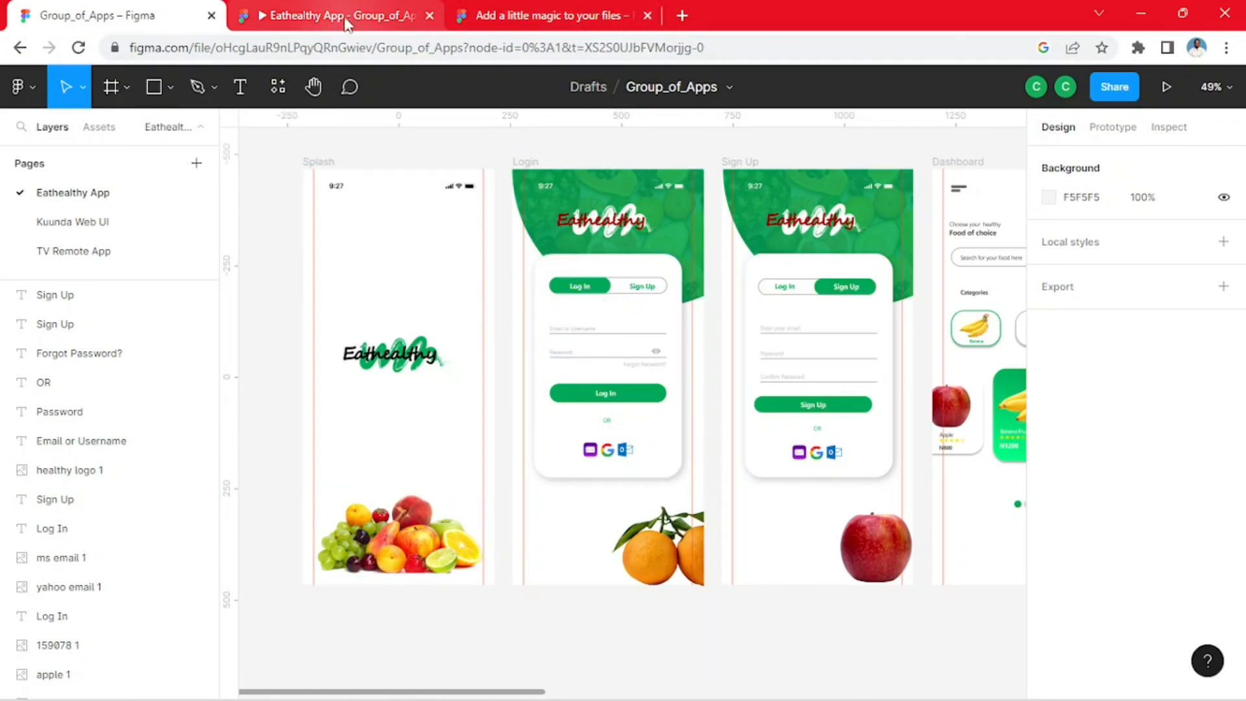
pyautogui.click(537, 14)
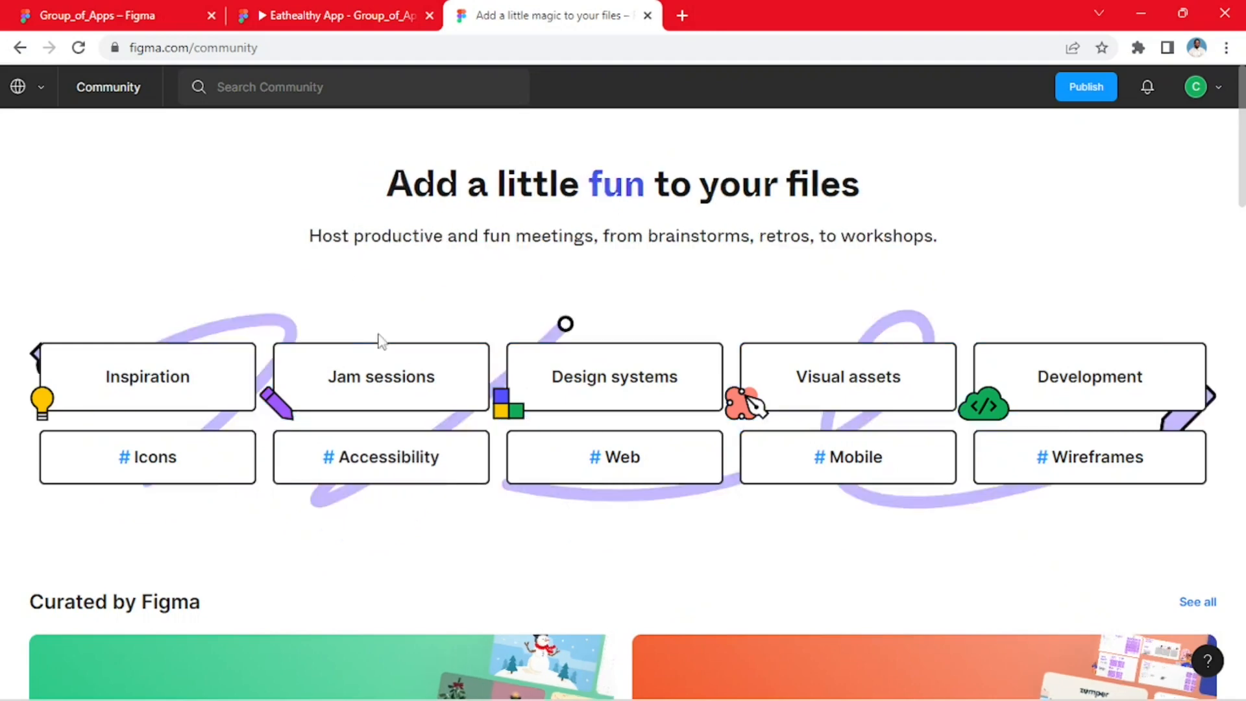
pyautogui.click(41, 88)
pyautogui.click(393, 156)
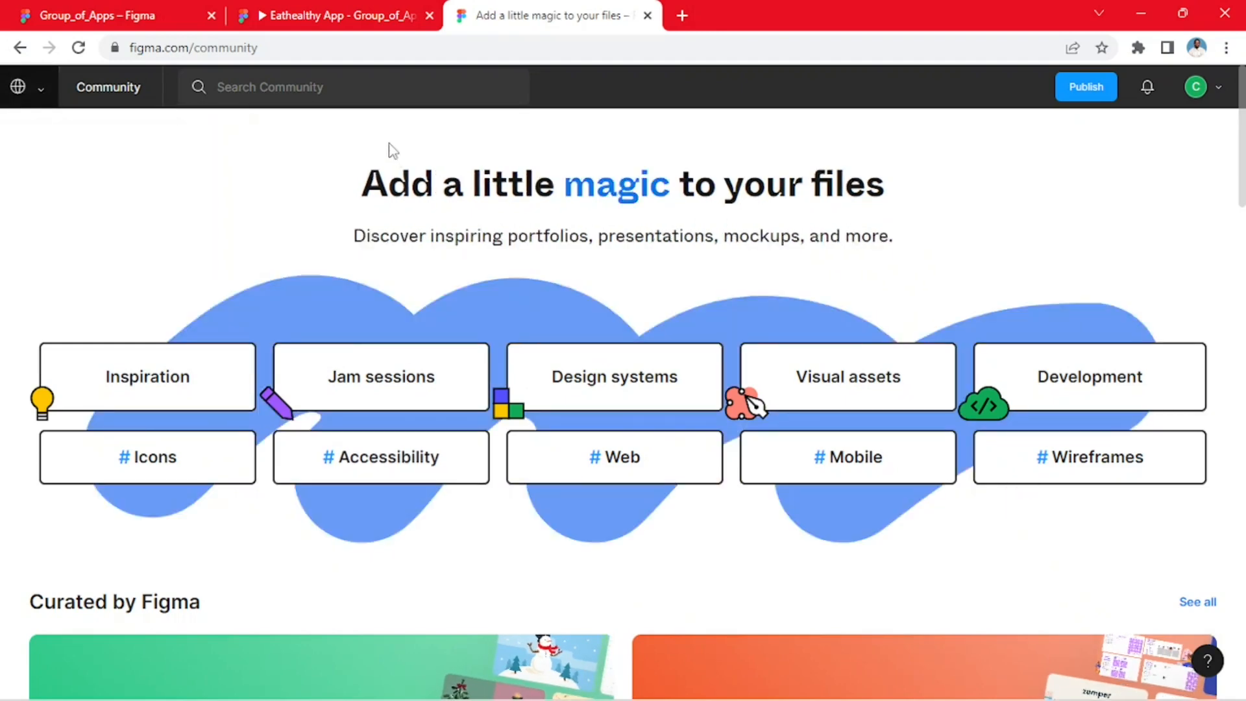
# - Look over the Figma Community landing page, glance at the Eathealthy prototype, and return to the Community page
pyautogui.scroll(-1, 529, 308)
pyautogui.scroll(-4, 529, 308)
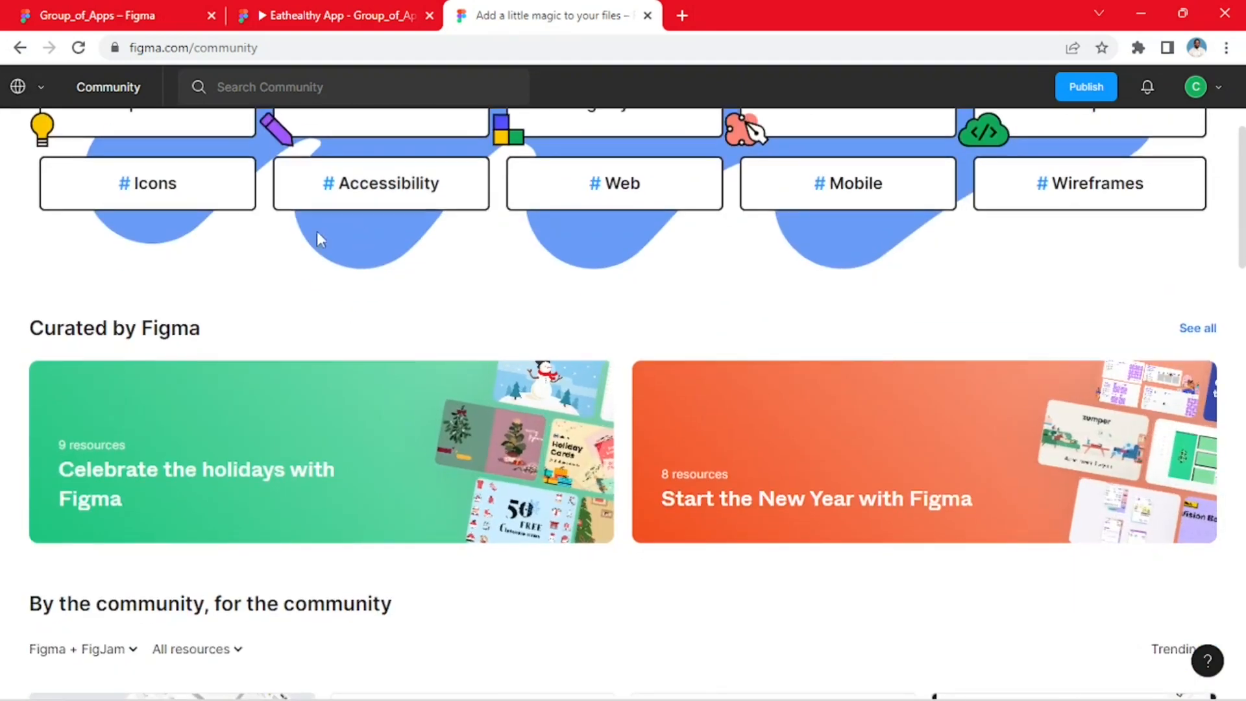
pyautogui.click(352, 20)
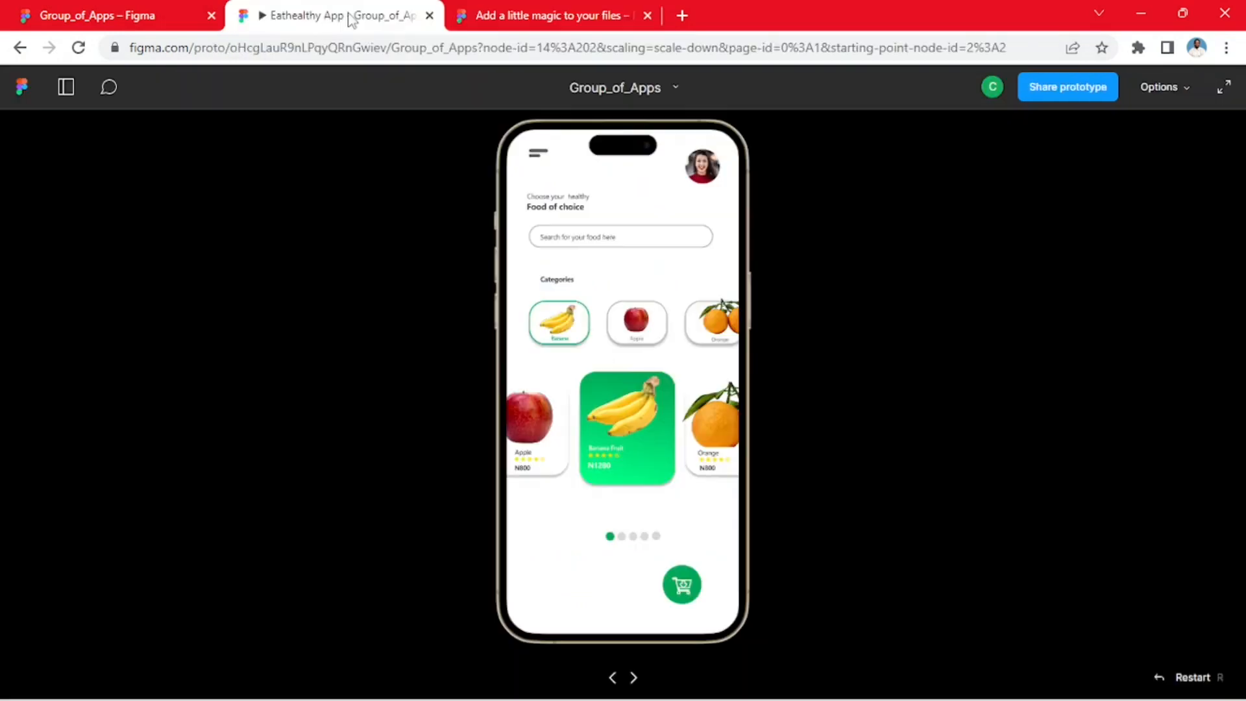
pyautogui.click(555, 18)
pyautogui.scroll(4, 532, 240)
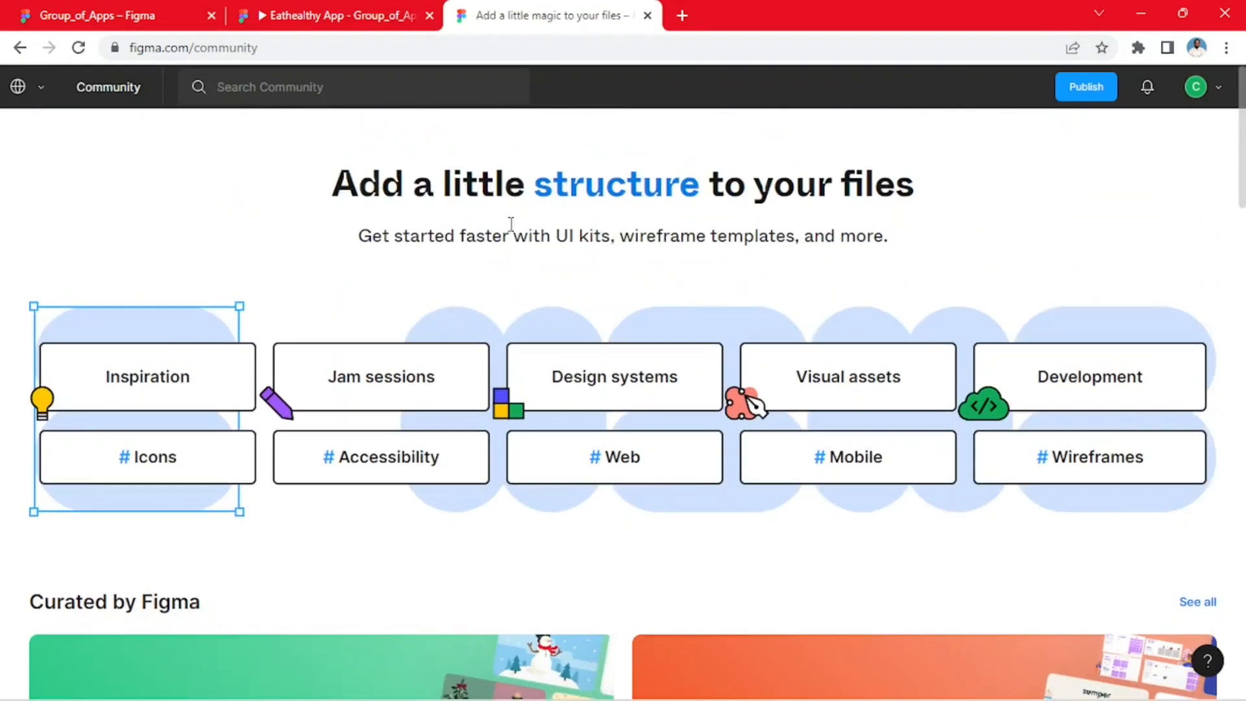
# - Open figma.com in a new browser tab
pyautogui.click(685, 16)
pyautogui.click(670, 48)
pyautogui.write('fig')
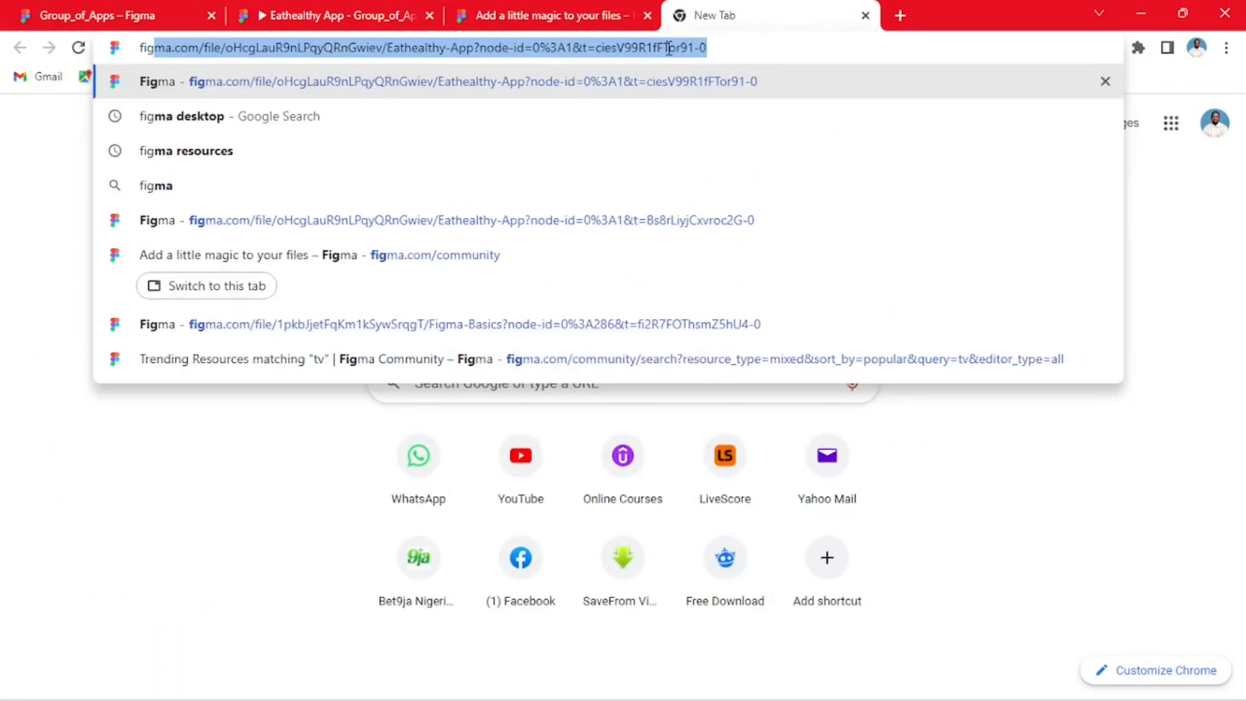
pyautogui.write('ma.com')
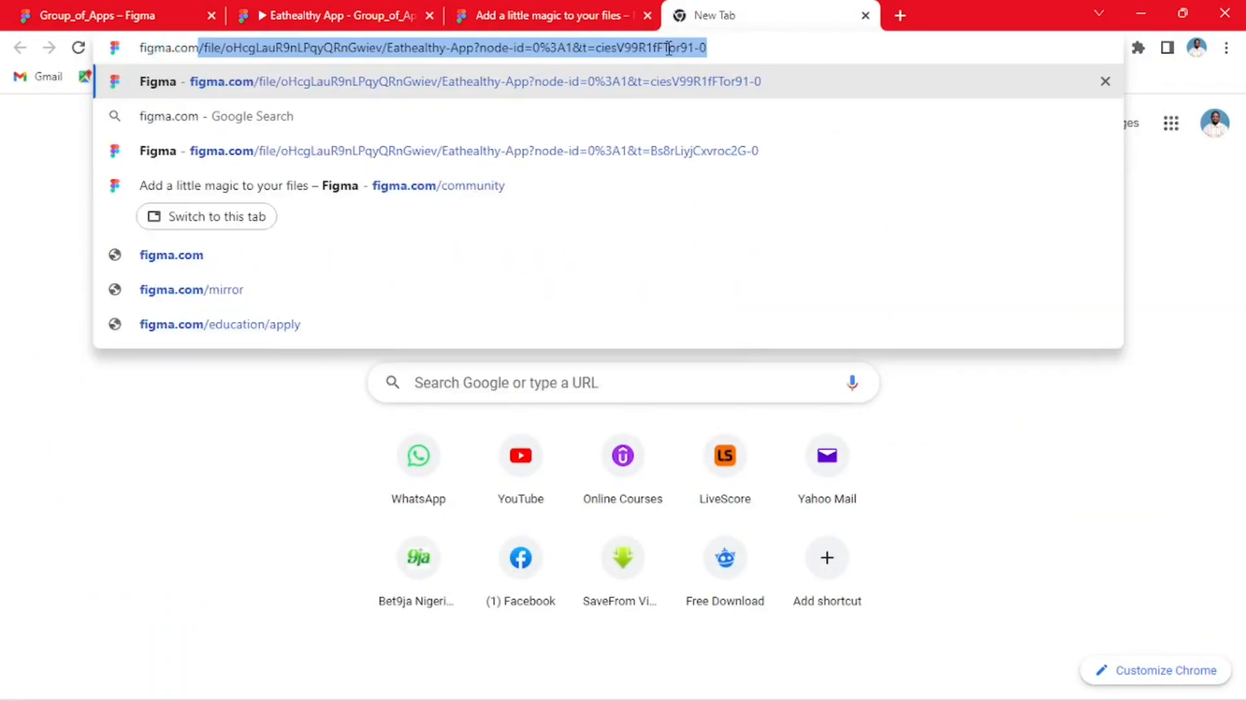
pyautogui.press('Return')
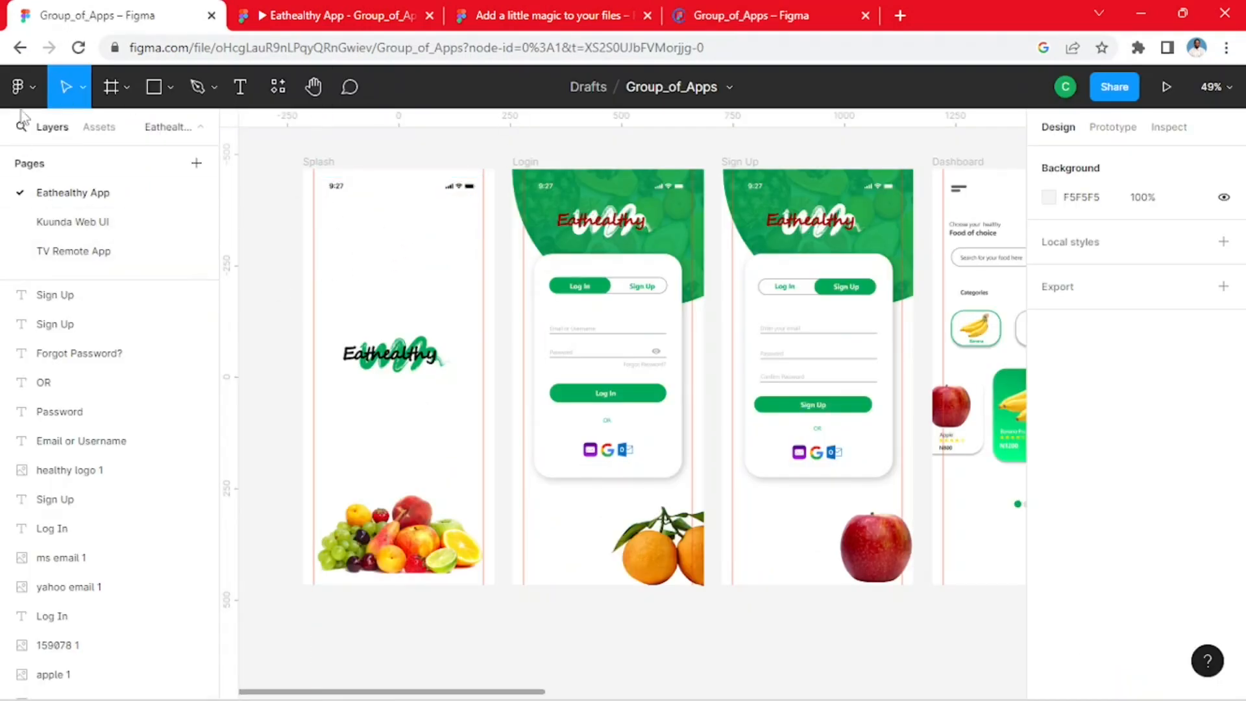
# - Create a new blank design file from the Group_of_Apps file
pyautogui.click(34, 82)
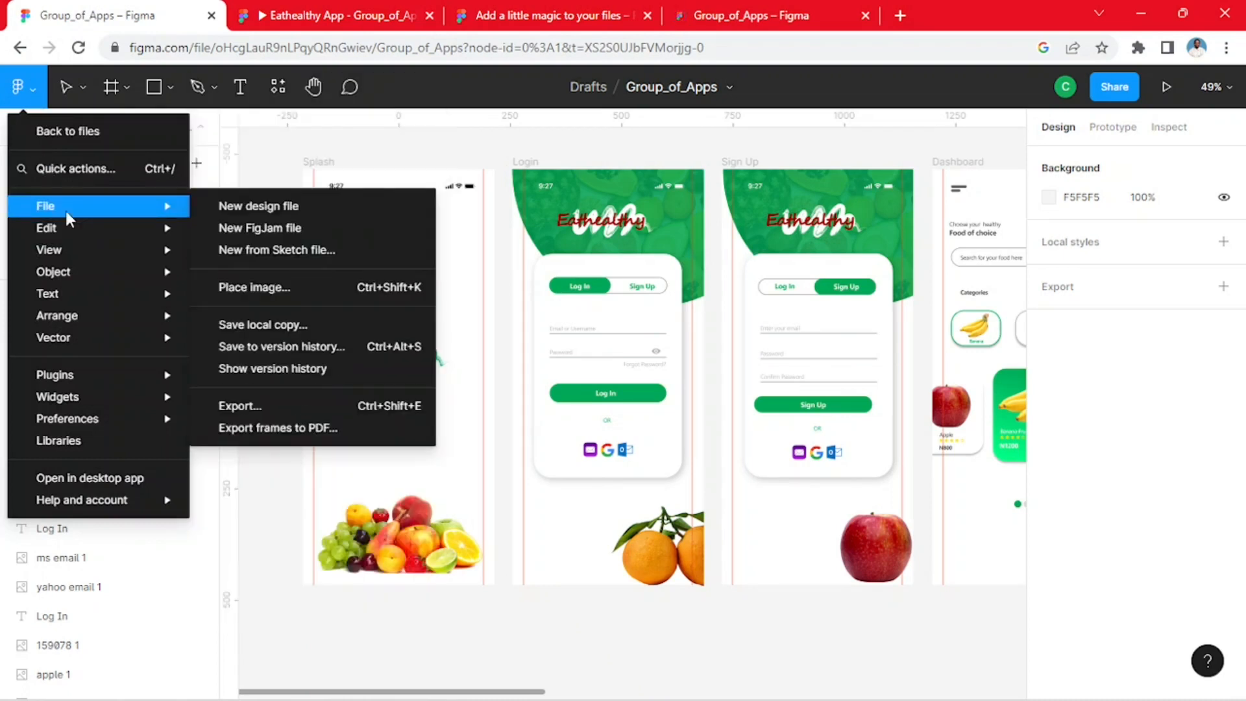
pyautogui.click(284, 143)
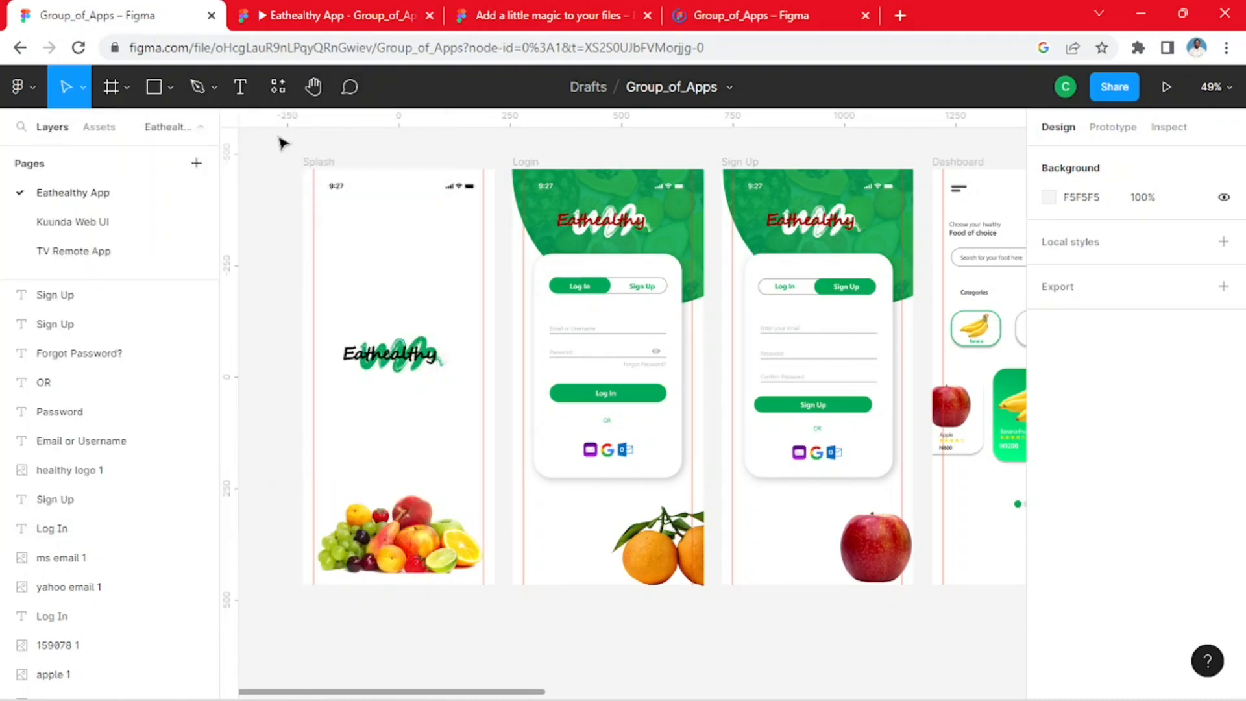
pyautogui.click(22, 87)
pyautogui.moveTo(44, 206)
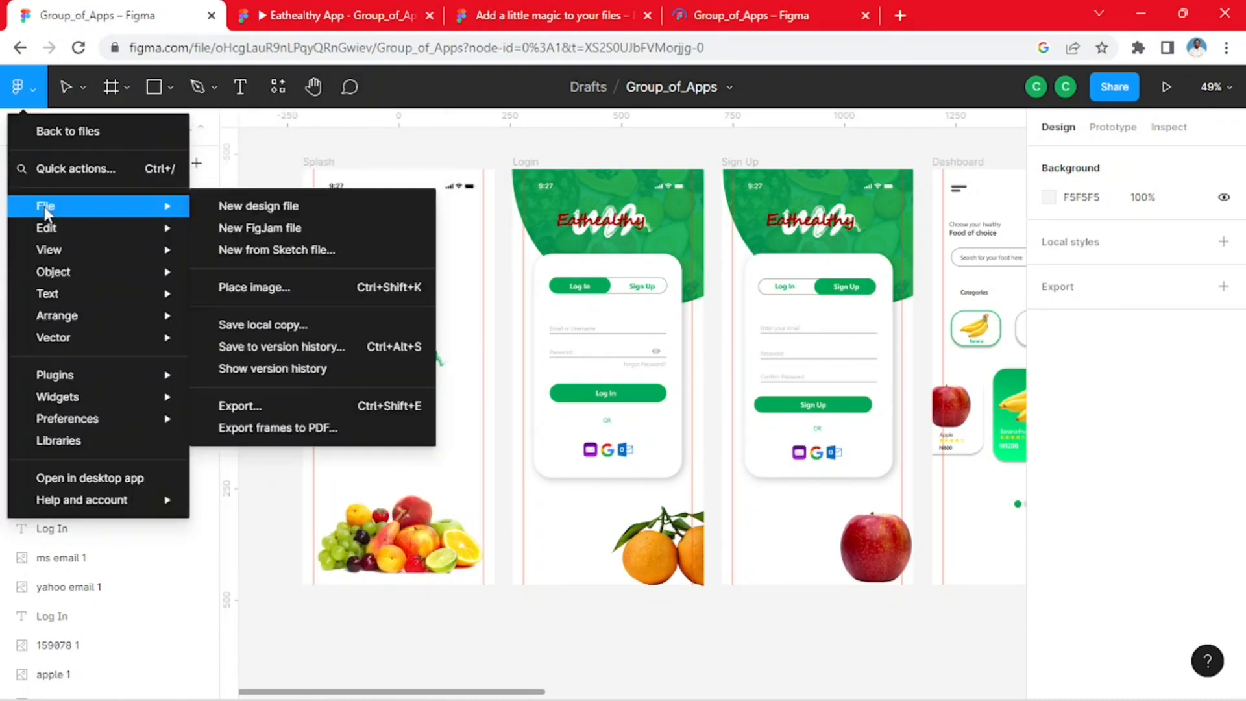
pyautogui.click(286, 208)
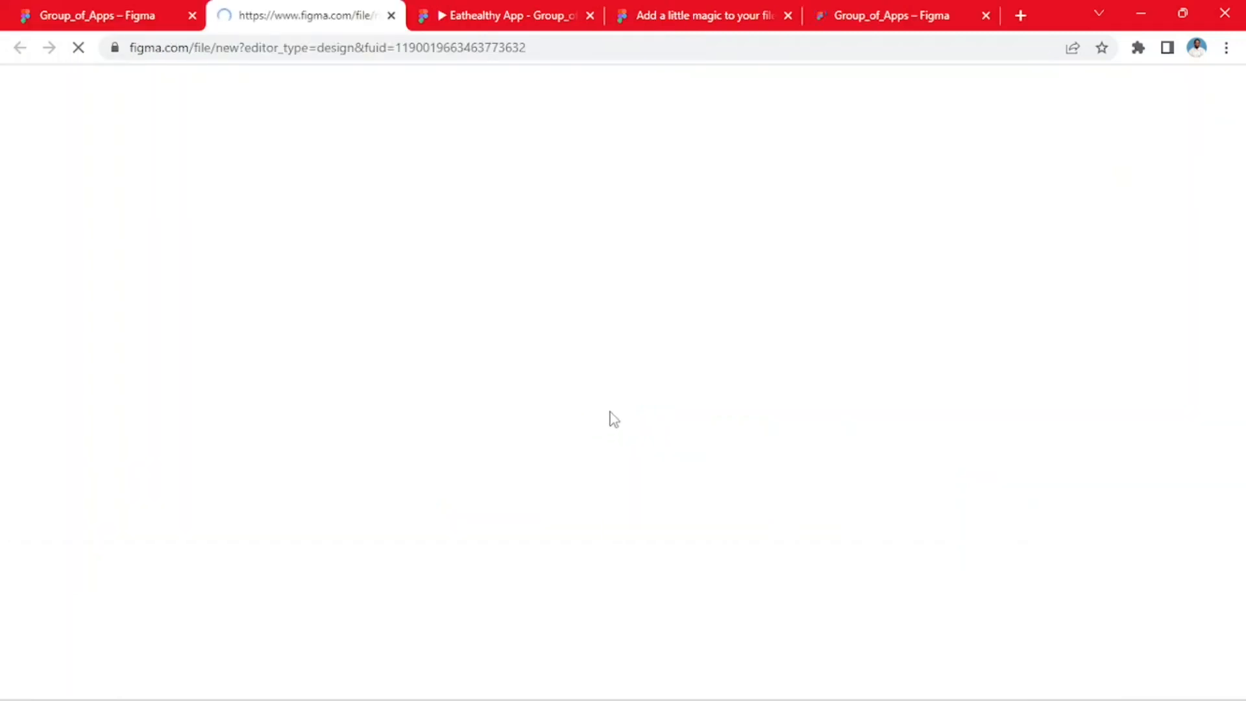
# - Close the duplicate Group_of_Apps browser tab and switch to the new Untitled design file
pyautogui.click(98, 14)
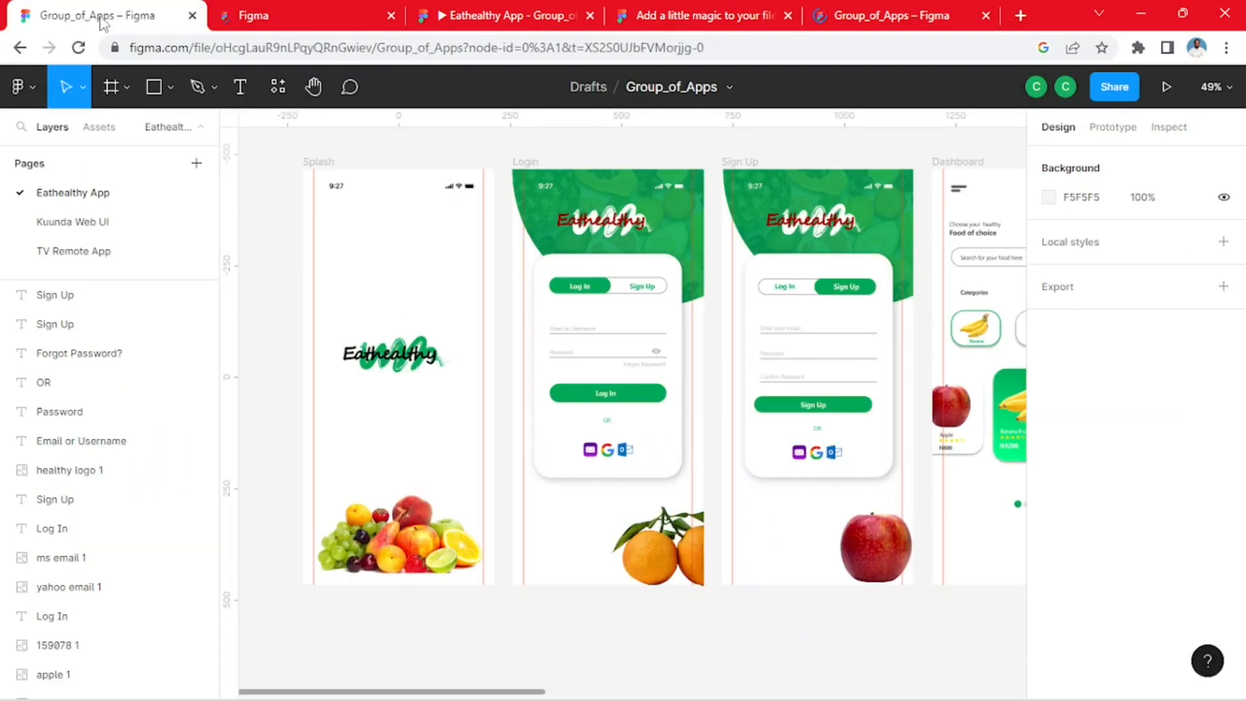
pyautogui.click(259, 16)
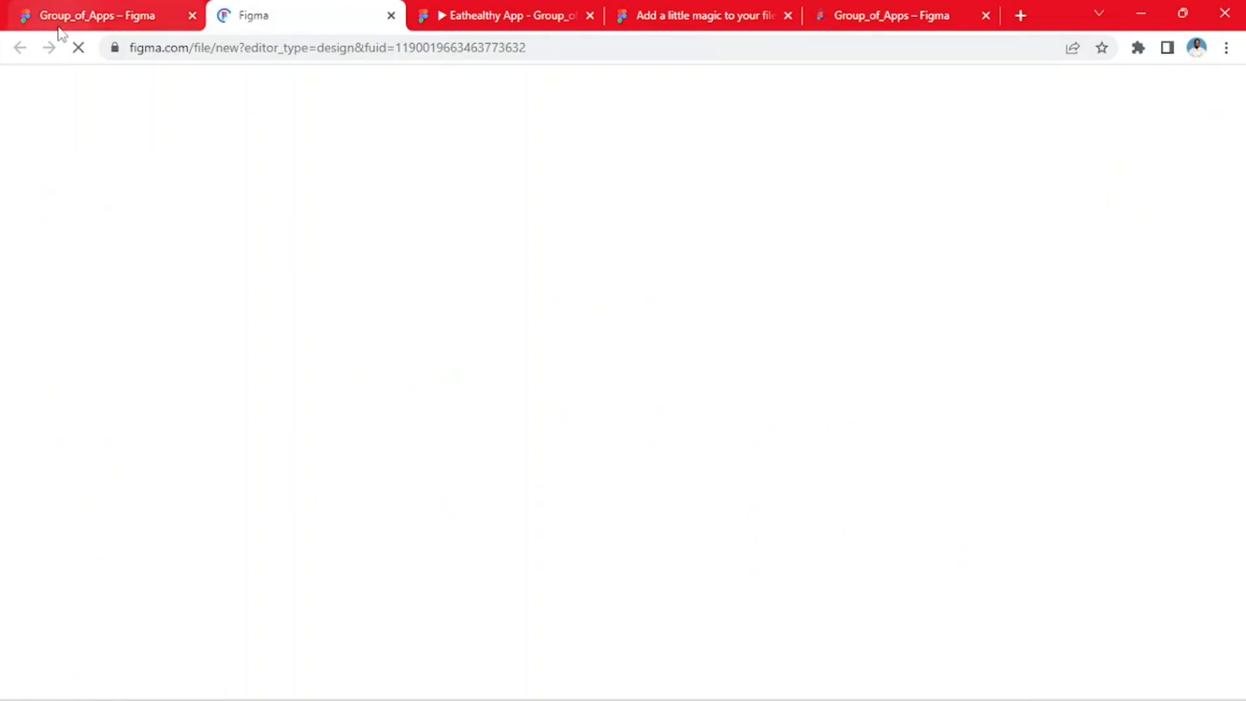
pyautogui.click(895, 16)
pyautogui.click(286, 16)
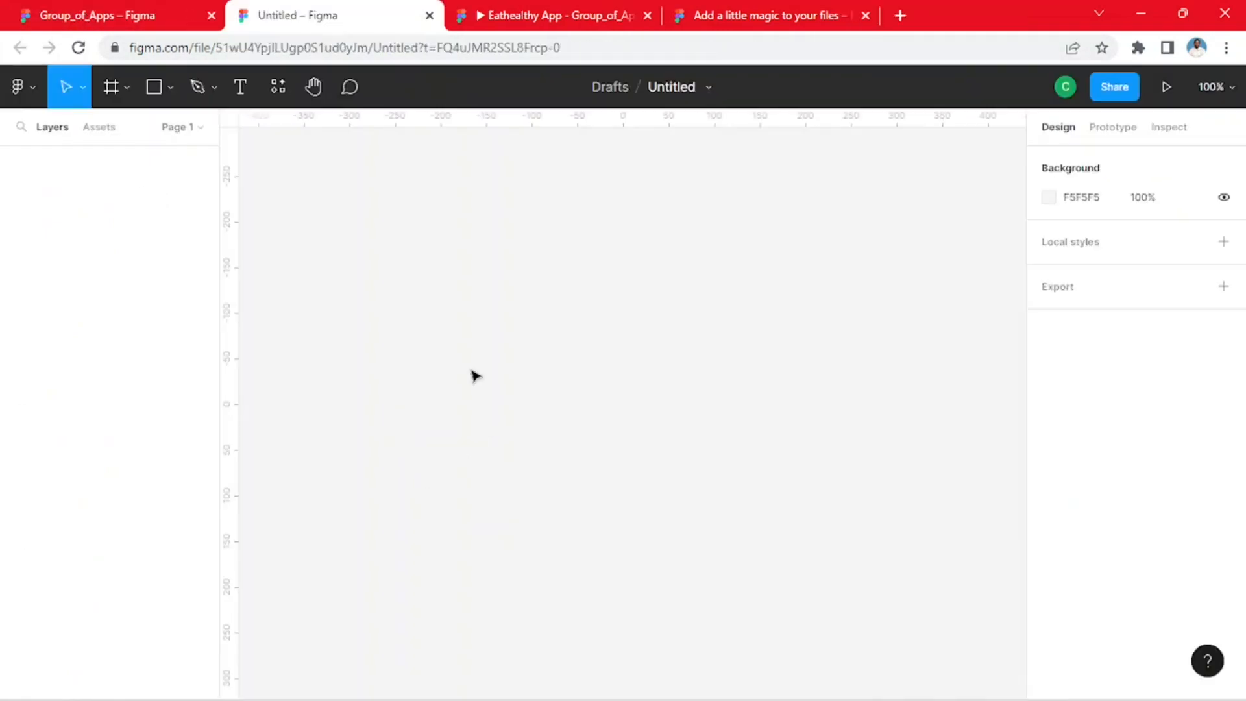
# - Compare the finished Eathealthy design file with the blank Untitled file and return to the blank file
pyautogui.click(126, 14)
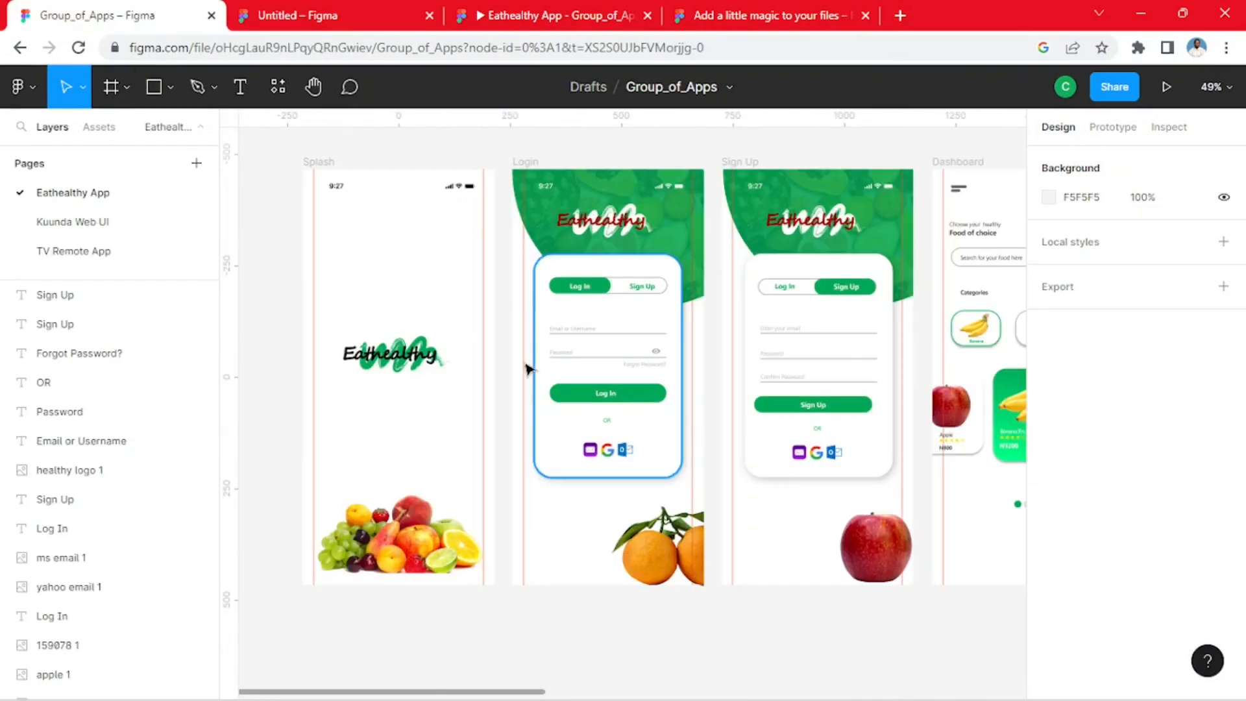
pyautogui.click(346, 11)
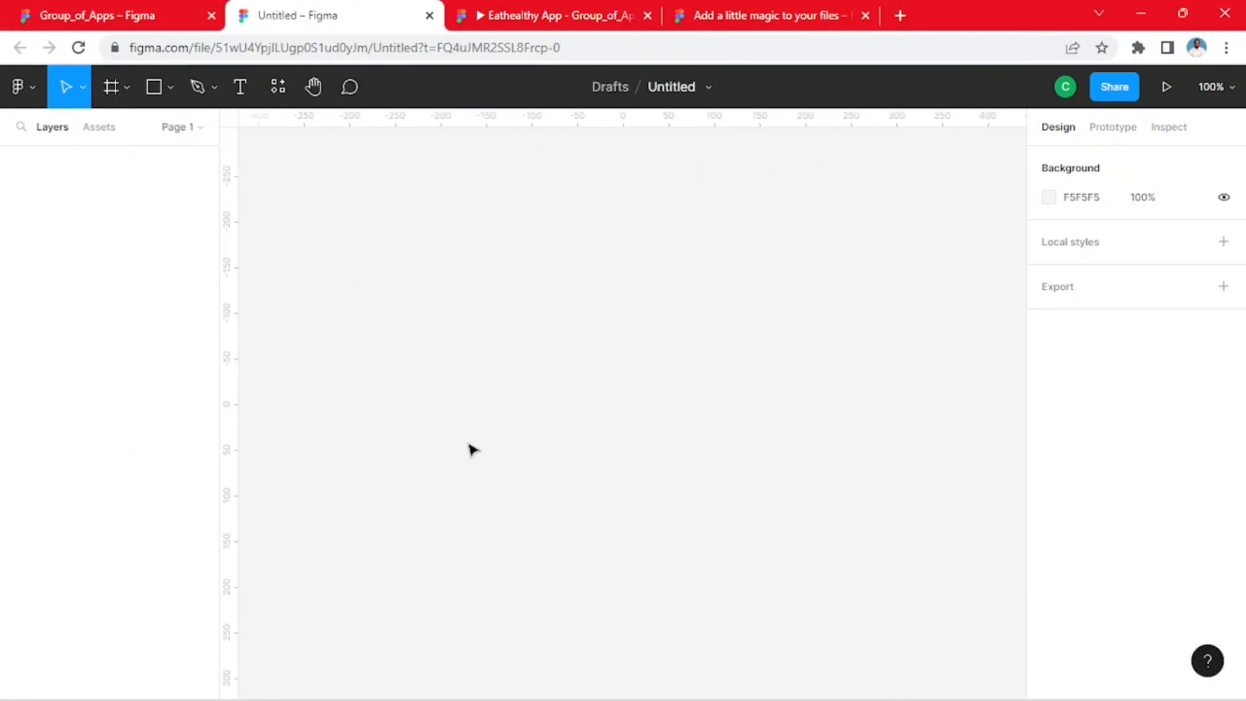
pyautogui.click(126, 23)
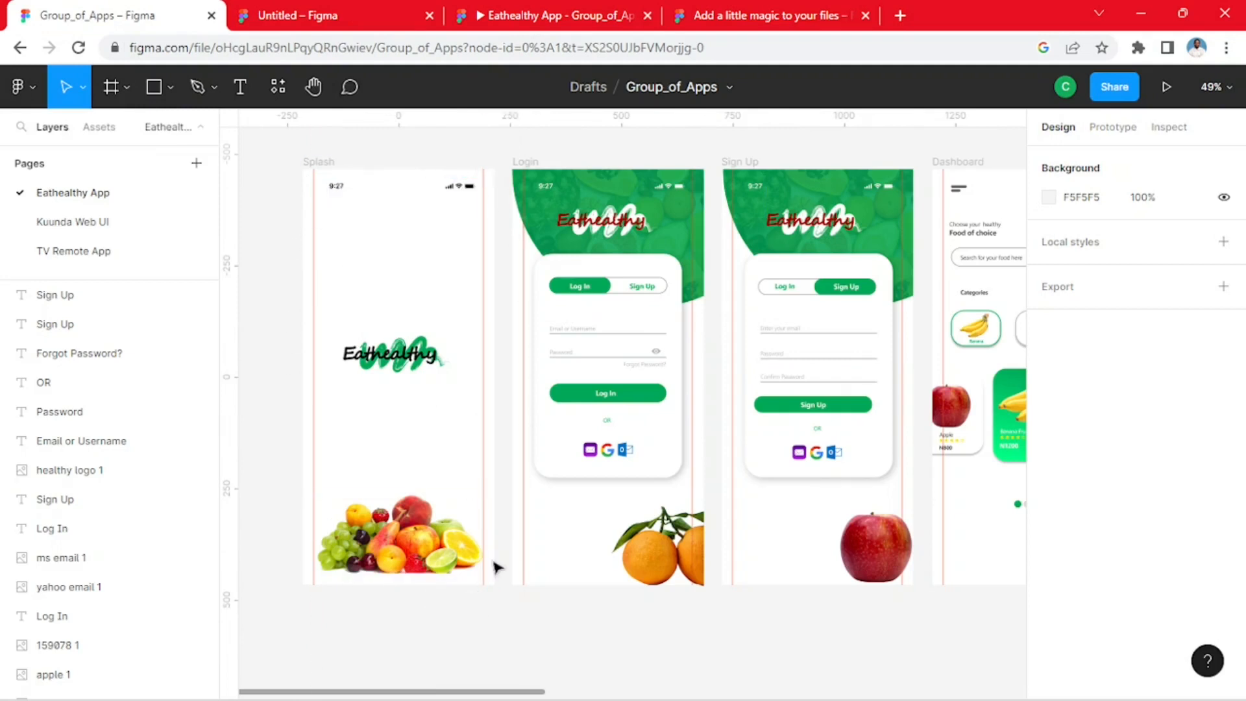
pyautogui.click(325, 18)
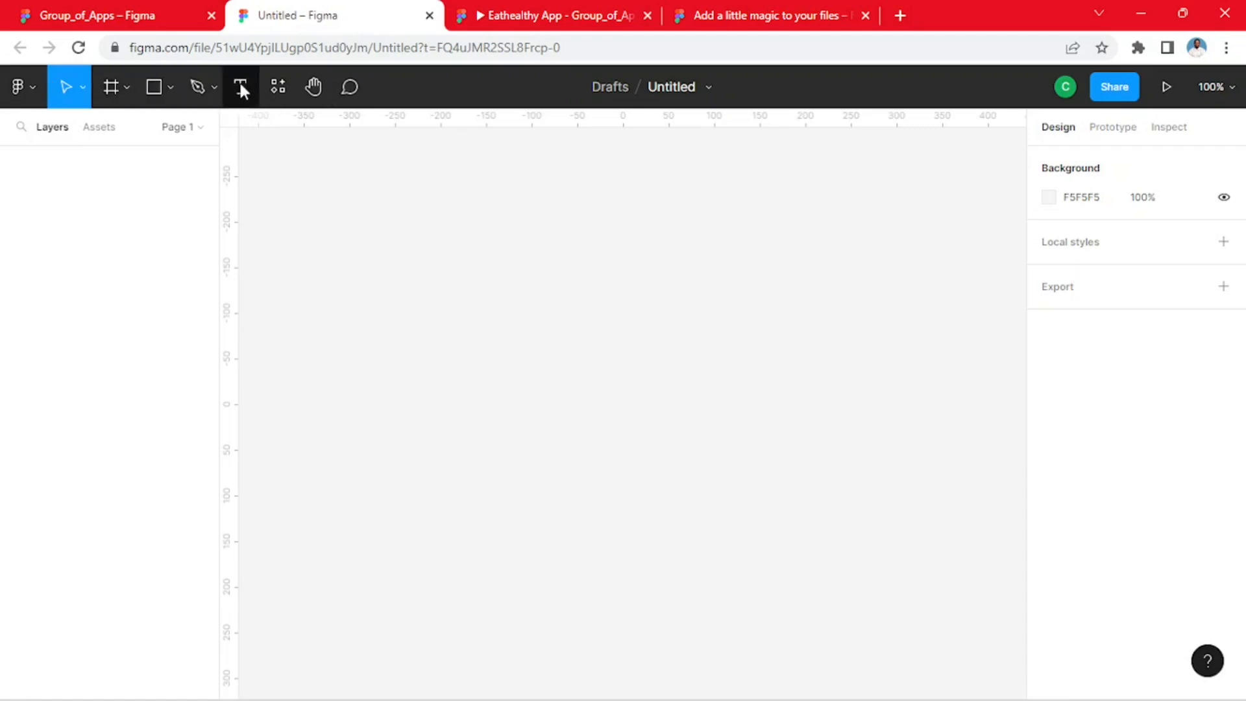
# - Add a phone frame to the blank canvas using the iPhone 14 Pro Max preset (430 × 932)
pyautogui.click(127, 89)
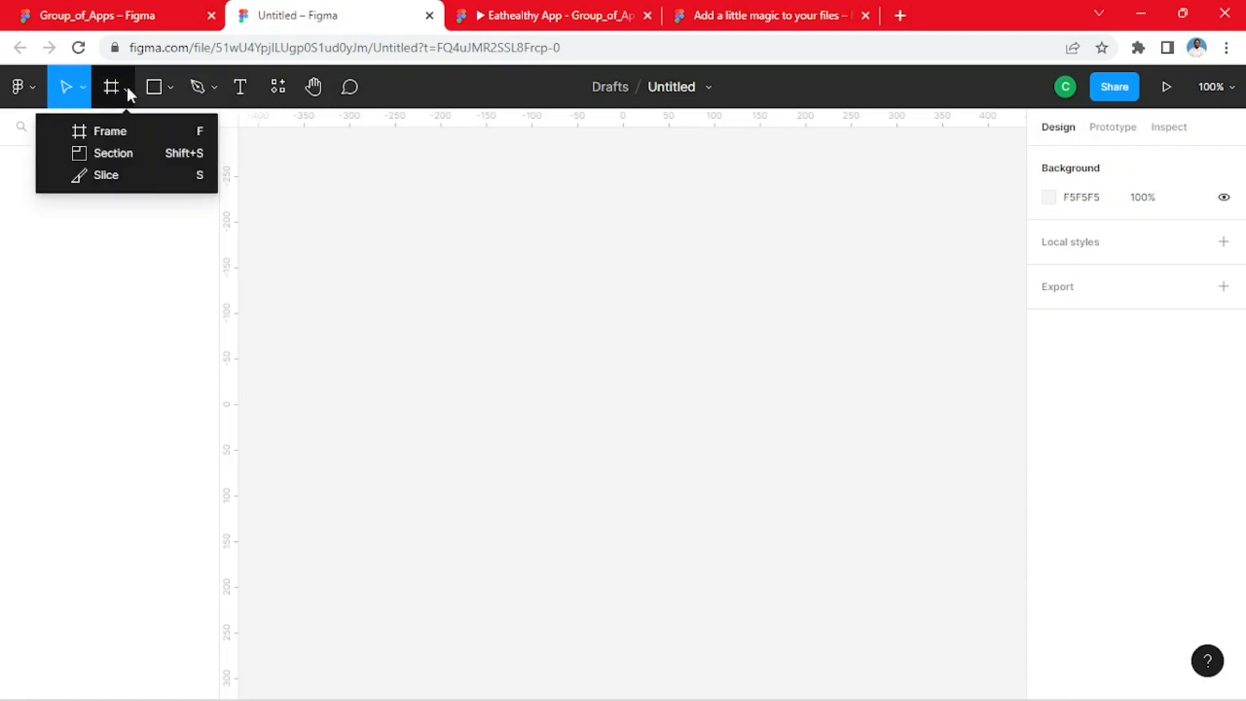
pyautogui.click(110, 132)
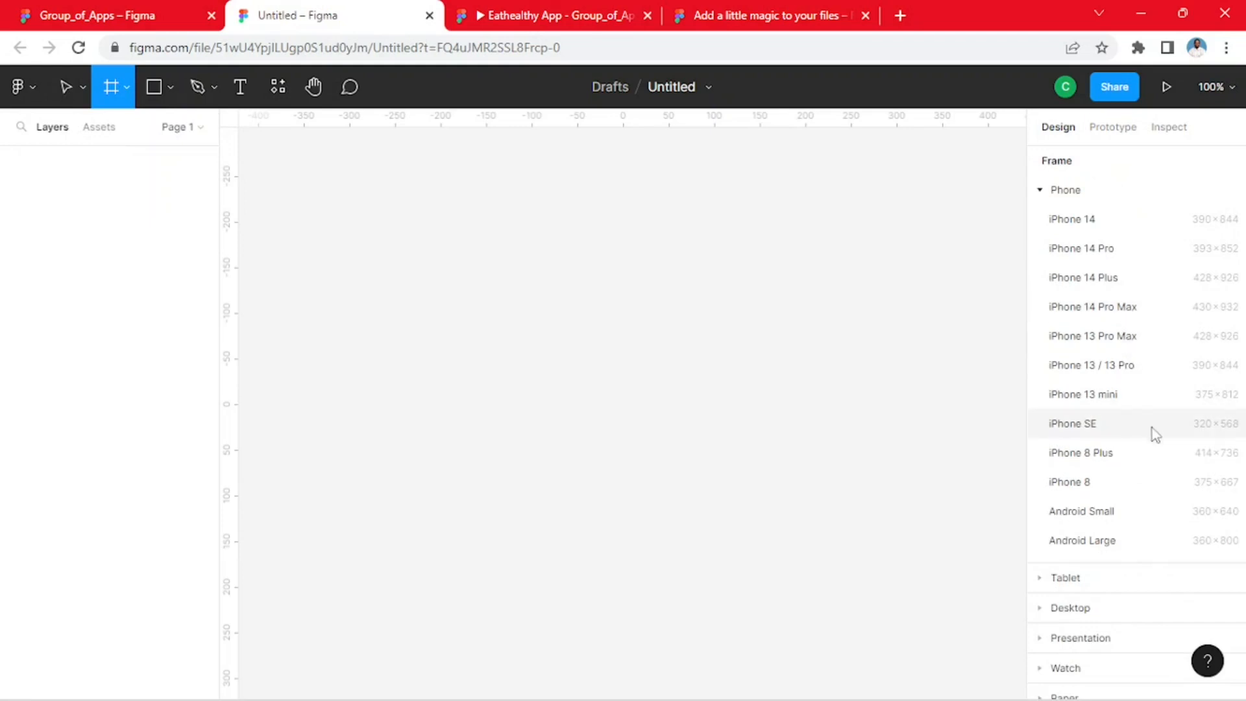
pyautogui.scroll(-3, 1152, 435)
pyautogui.scroll(3, 1147, 452)
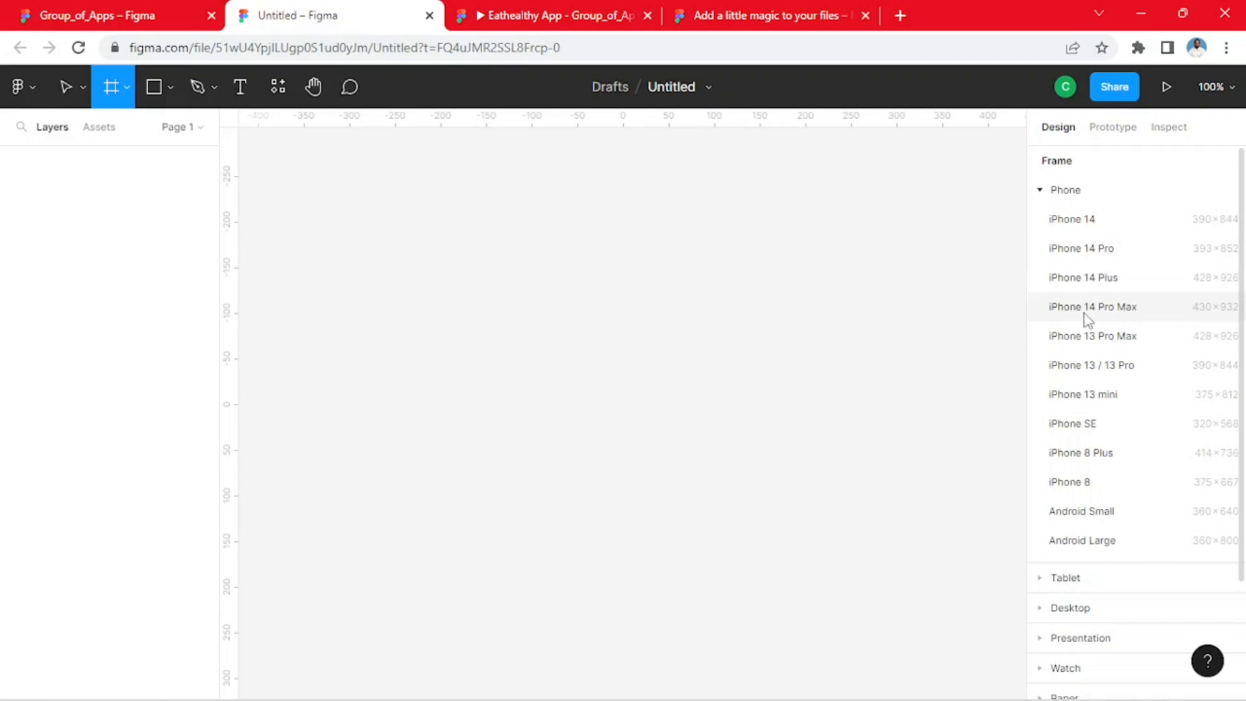
pyautogui.click(1113, 314)
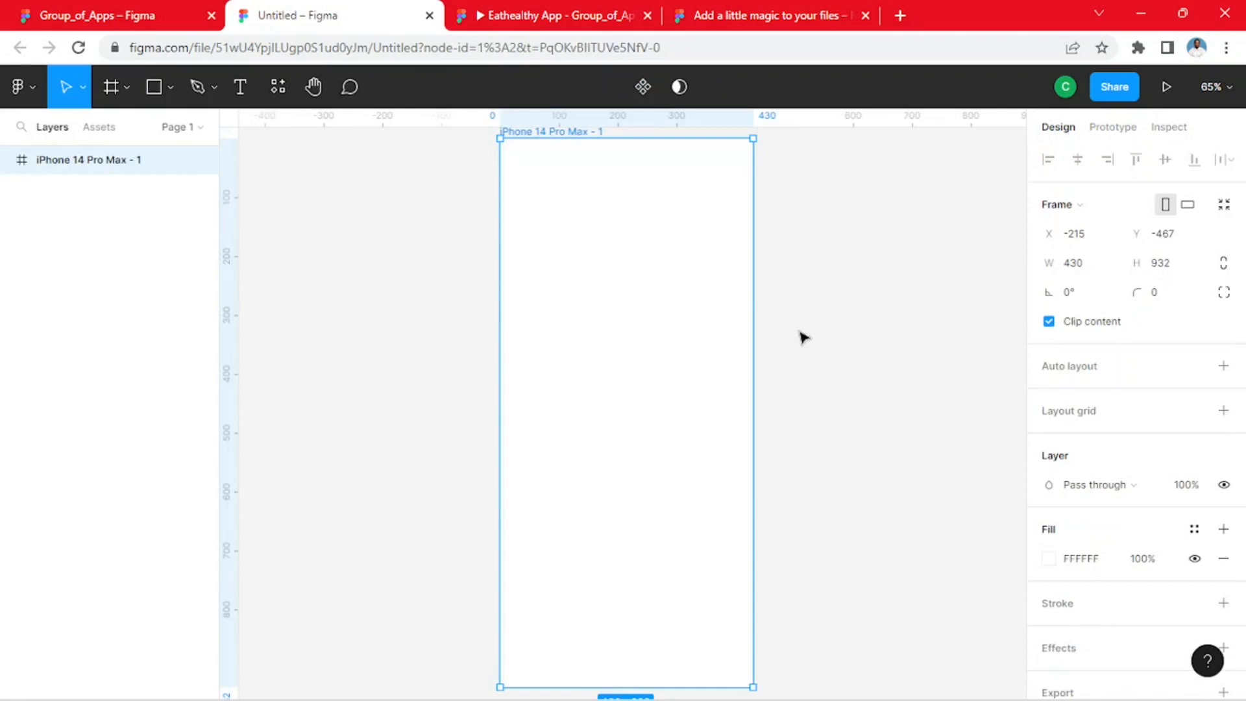
pyautogui.scroll(-2, 727, 422)
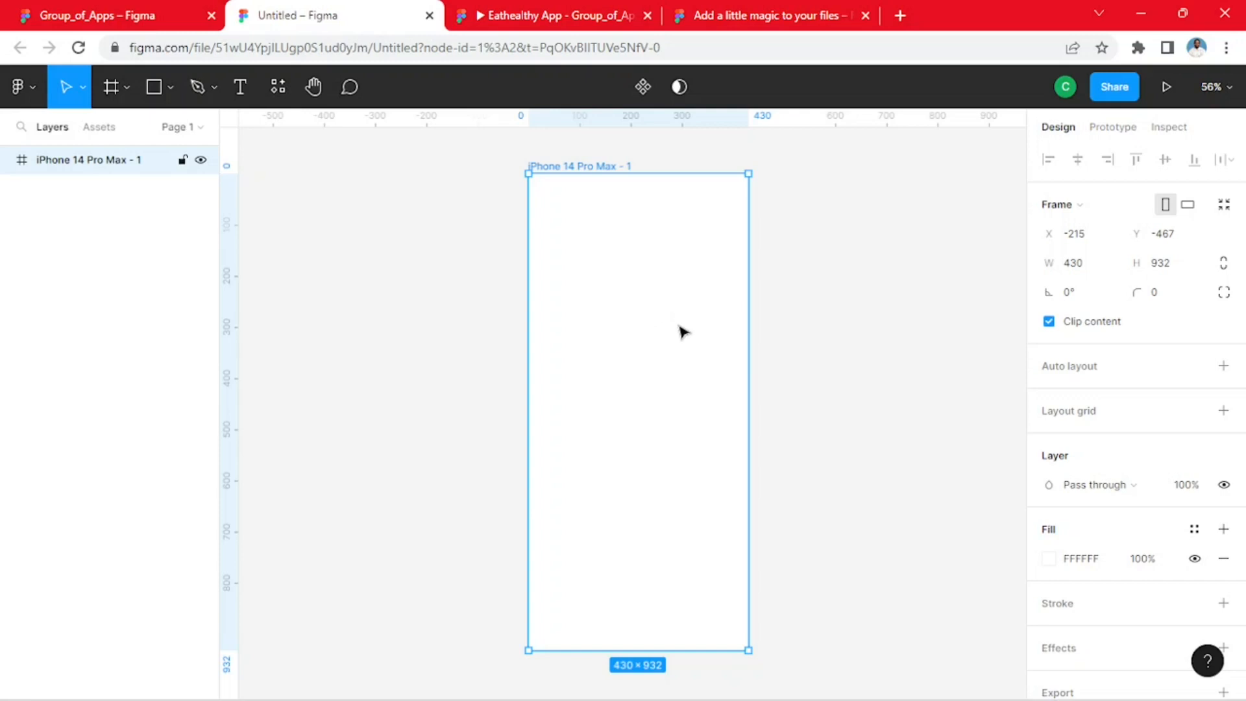
pyautogui.scroll(-10, 682, 332)
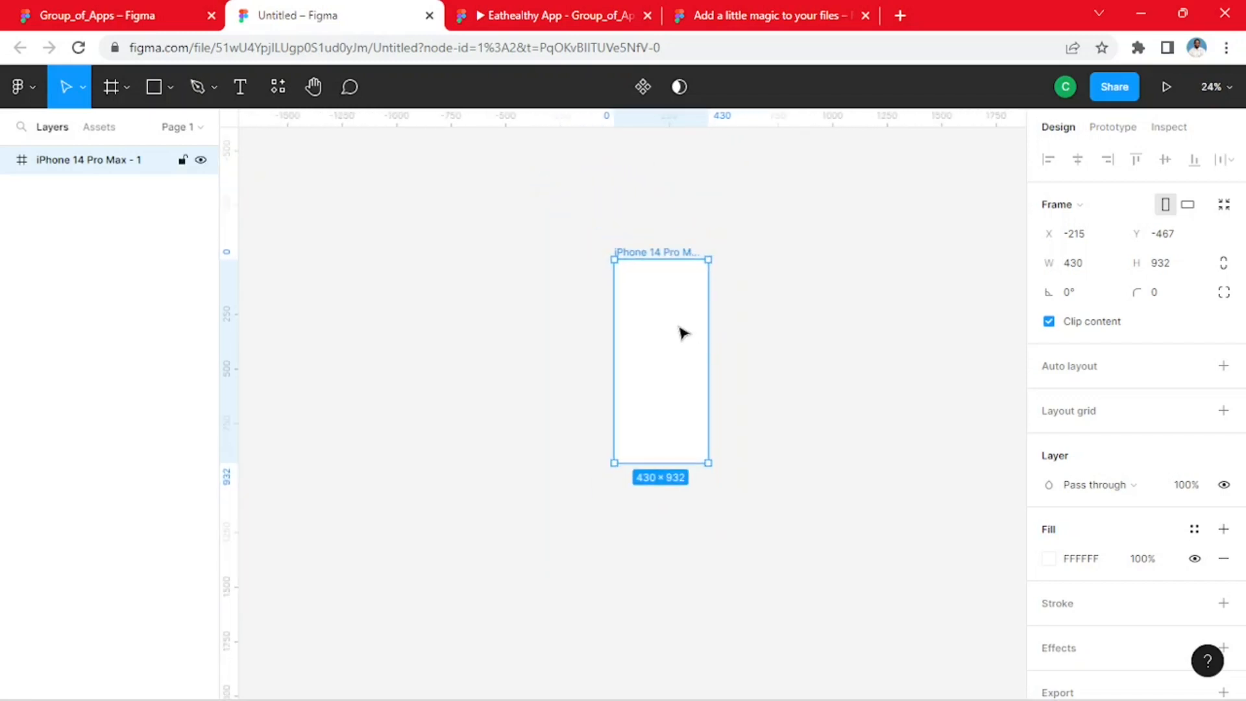
pyautogui.scroll(-2, 683, 332)
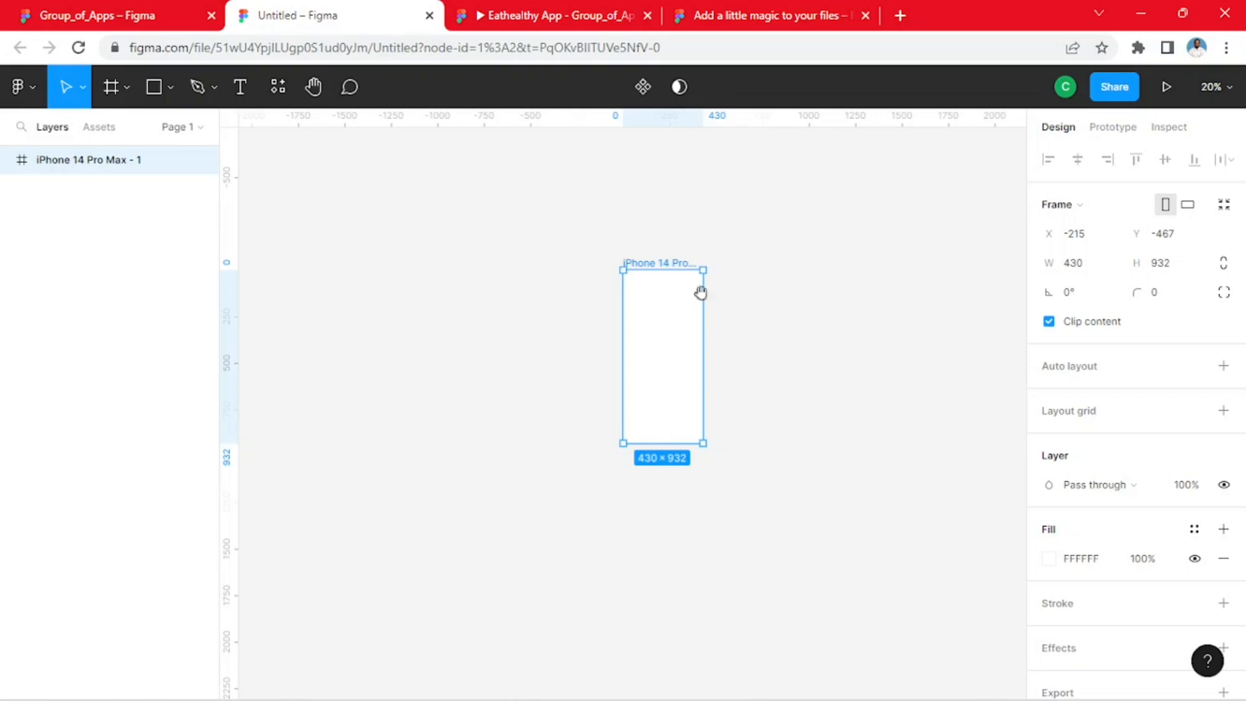
pyautogui.moveTo(792, 348); pyautogui.dragTo(504, 323)
pyautogui.scroll(3, 380, 339)
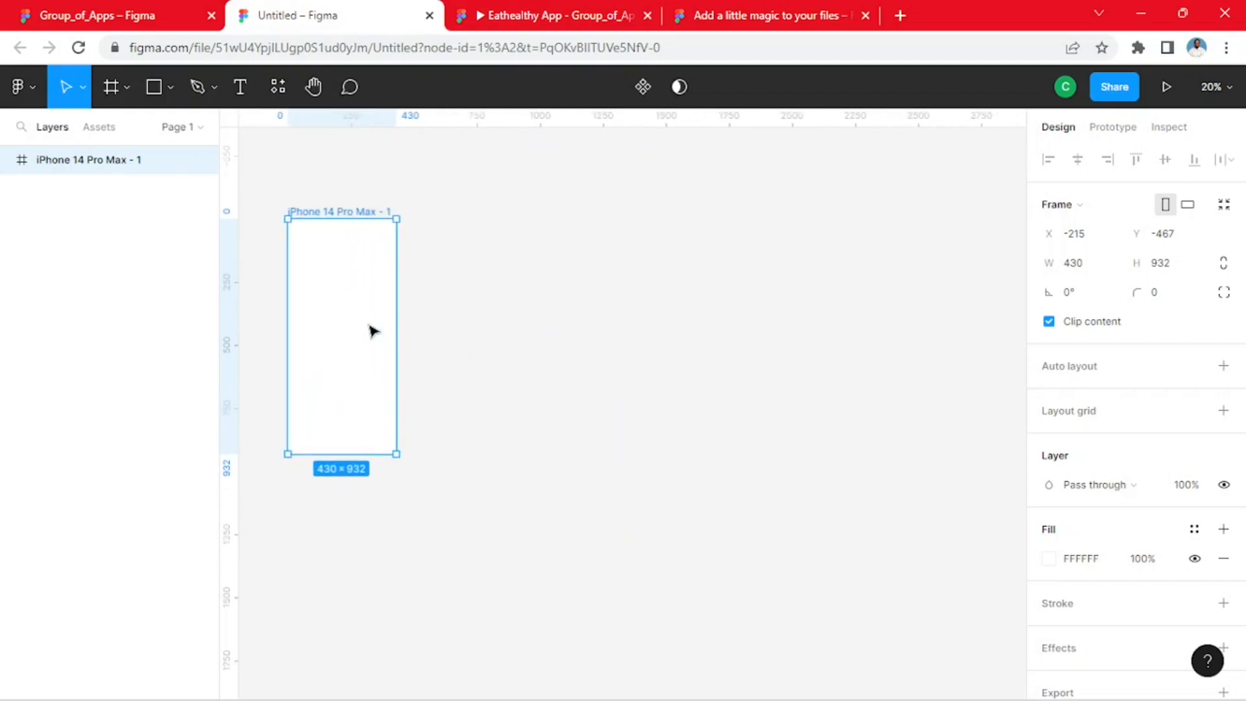
pyautogui.moveTo(346, 315); pyautogui.dragTo(480, 328)
pyautogui.scroll(2, 409, 350)
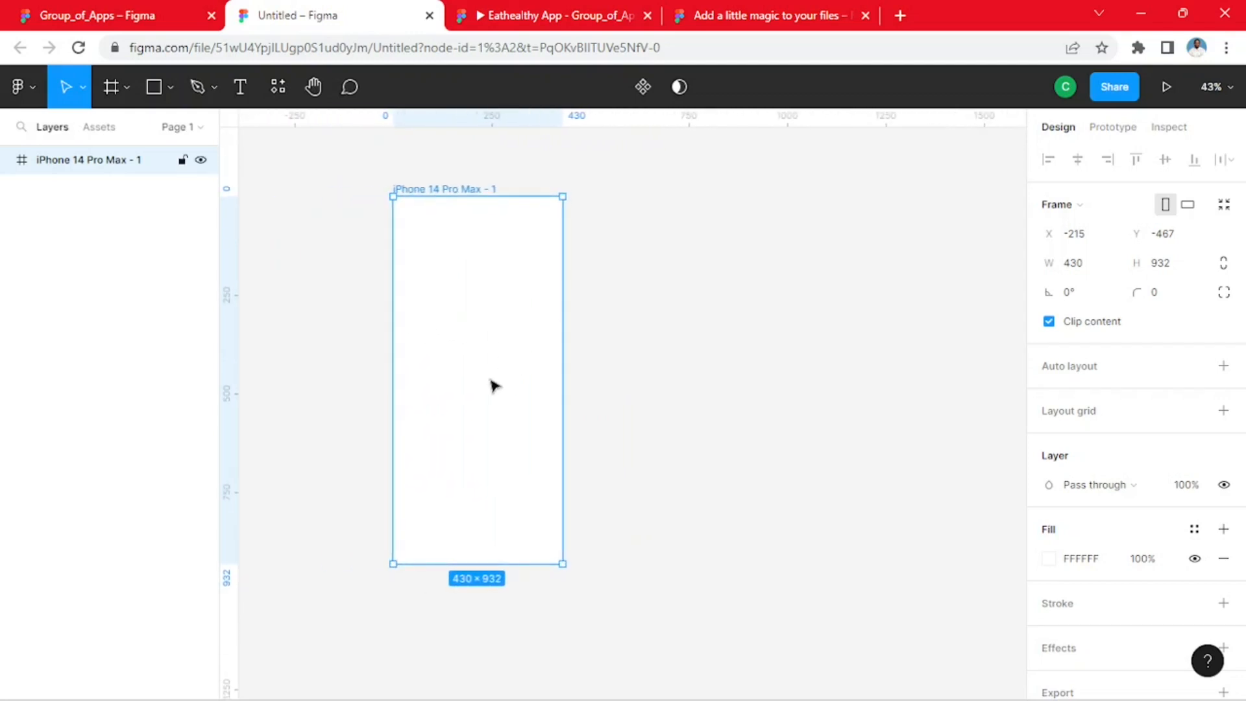
# - Revisit the Group_of_Apps design file and the Eathealthy prototype, and browse the trending resources on the Figma Community page
pyautogui.click(129, 15)
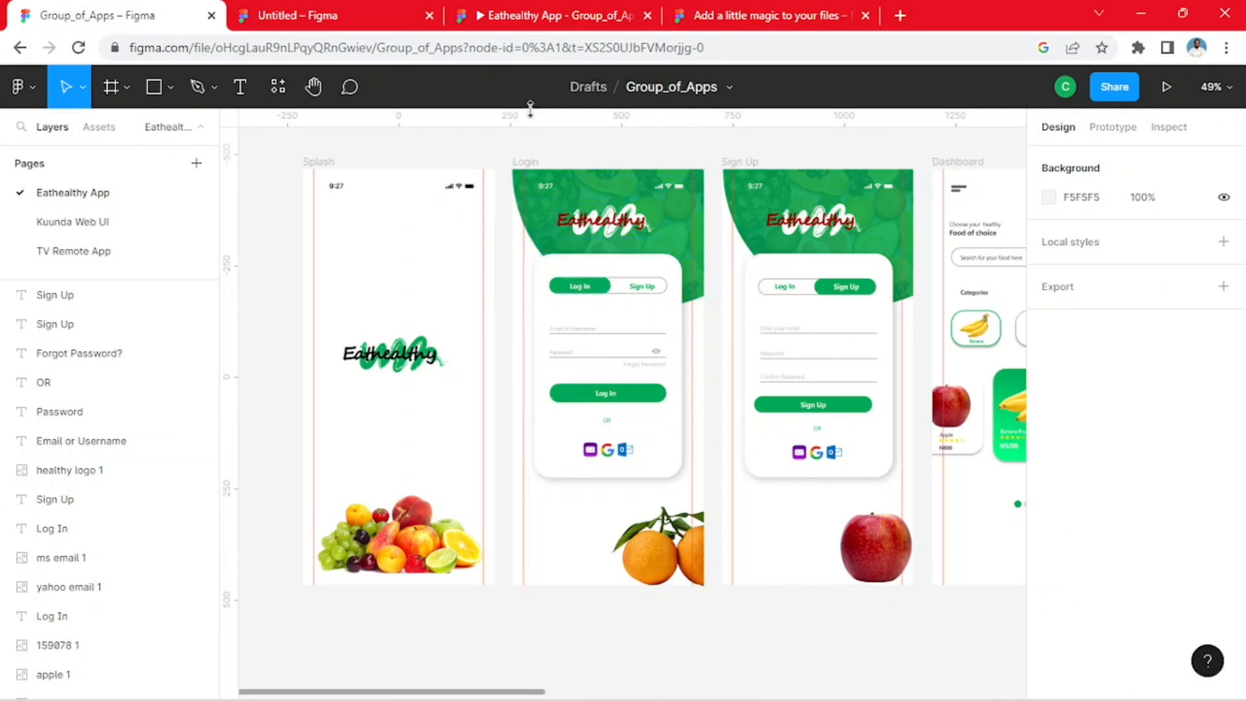
pyautogui.click(547, 18)
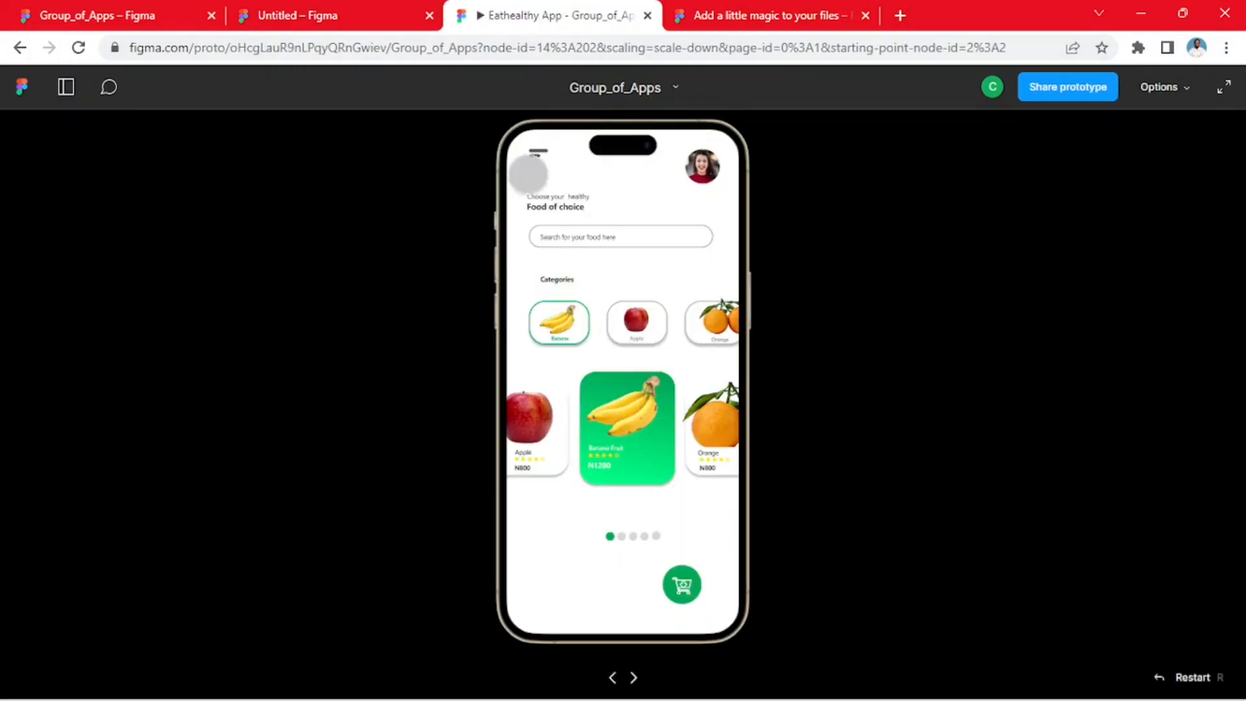
pyautogui.click(746, 15)
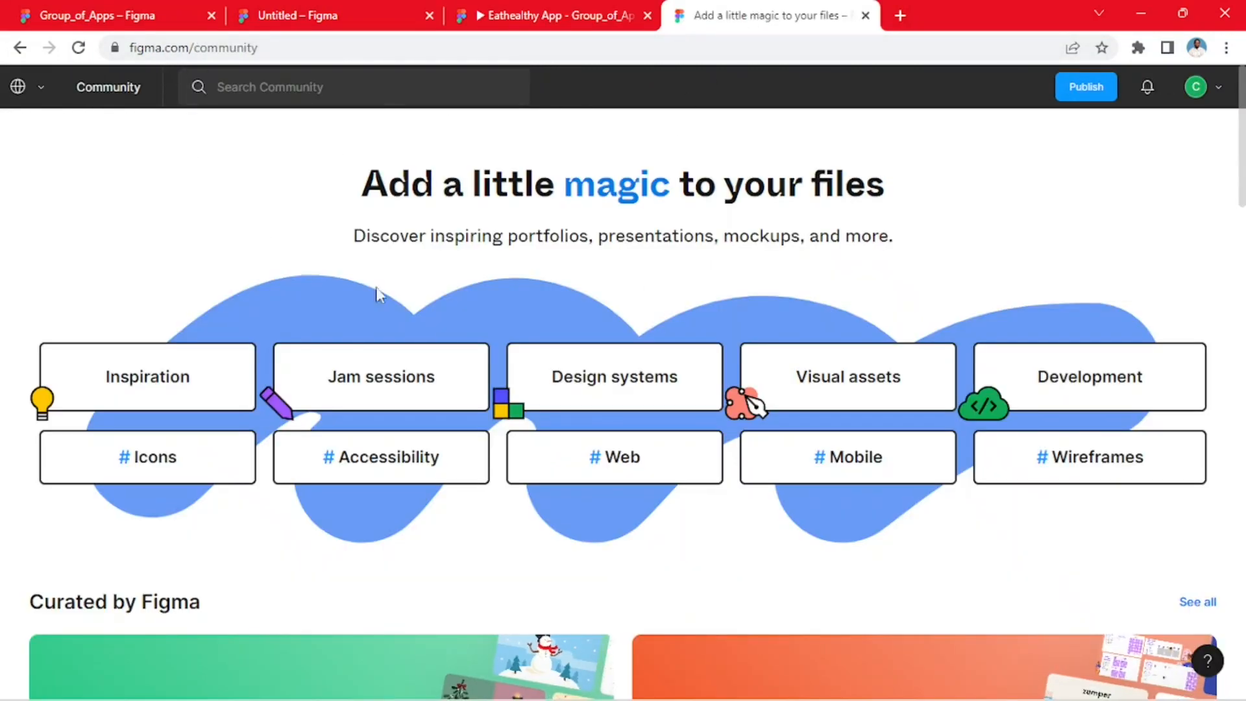
pyautogui.scroll(-10, 615, 259)
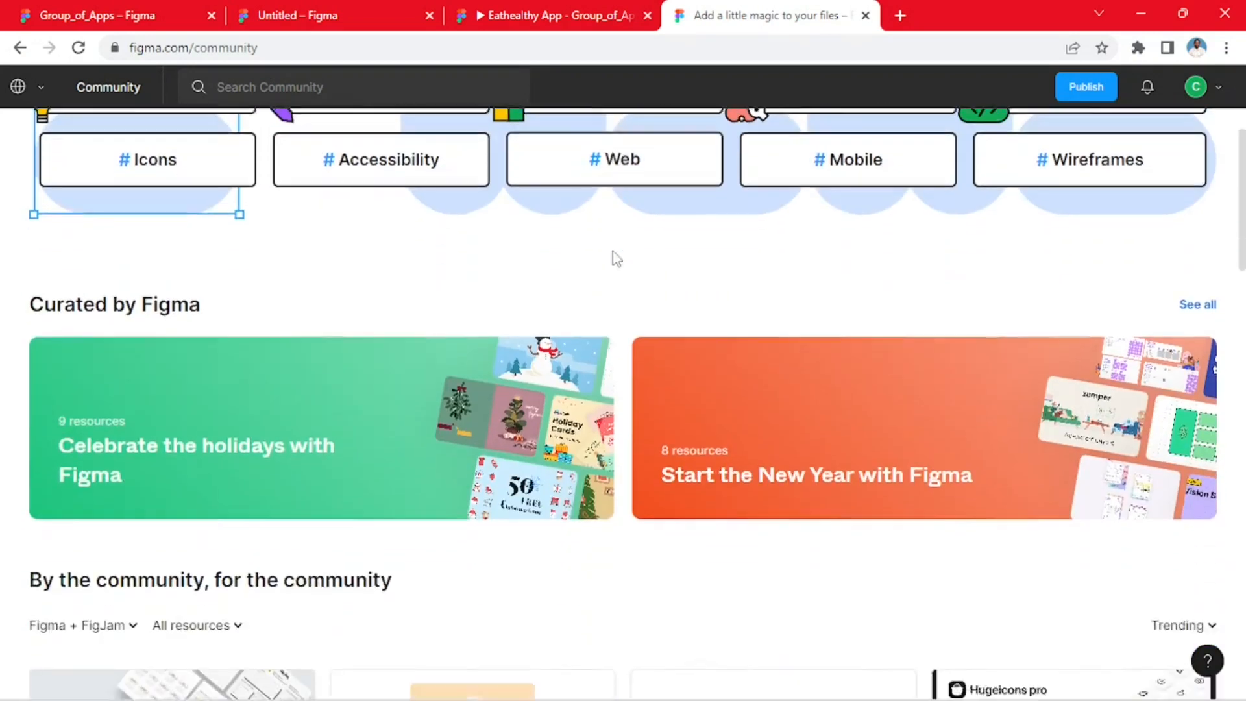
pyautogui.scroll(-3, 643, 304)
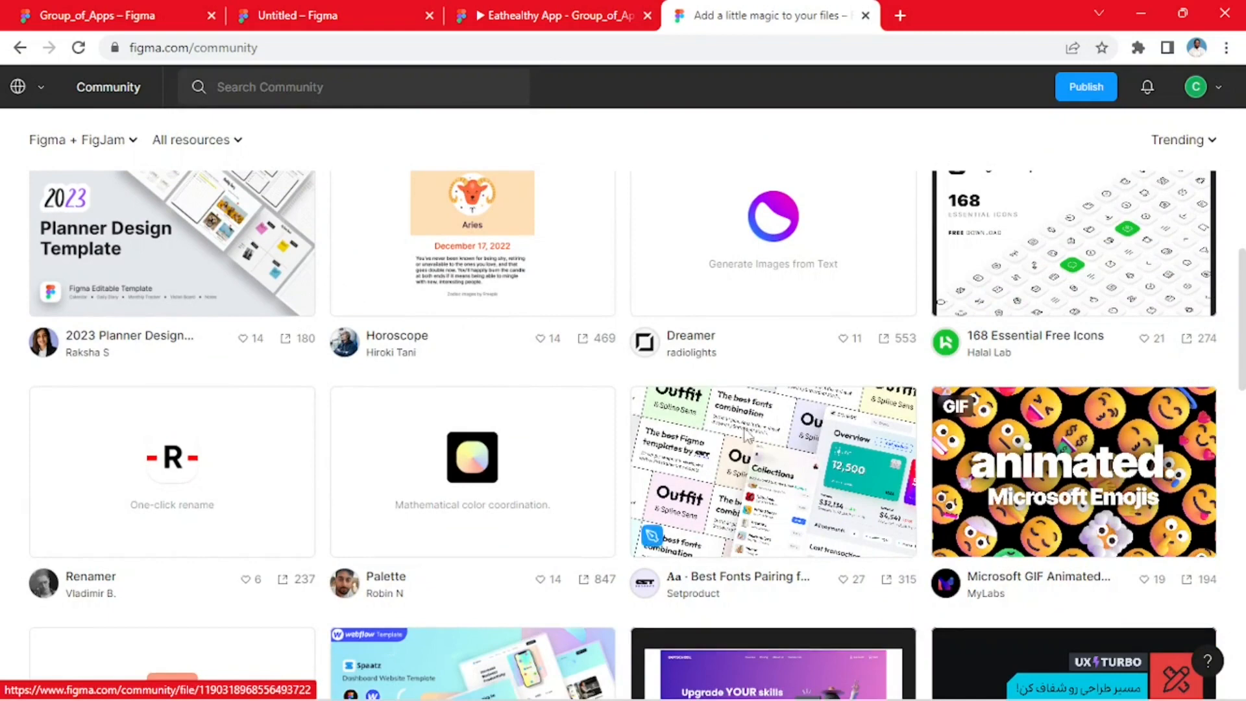
pyautogui.scroll(-3, 743, 419)
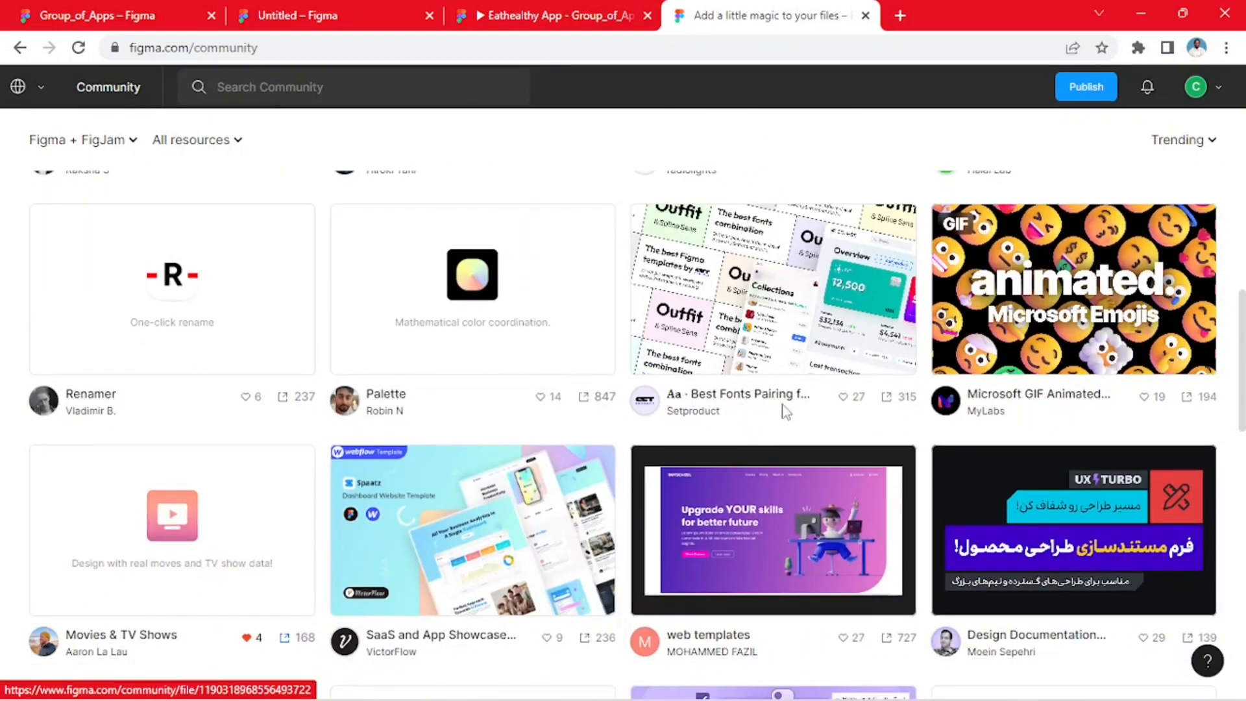
# - Return to the Group_of_Apps design file and inspect the Splash and Login frames up close
pyautogui.click(126, 14)
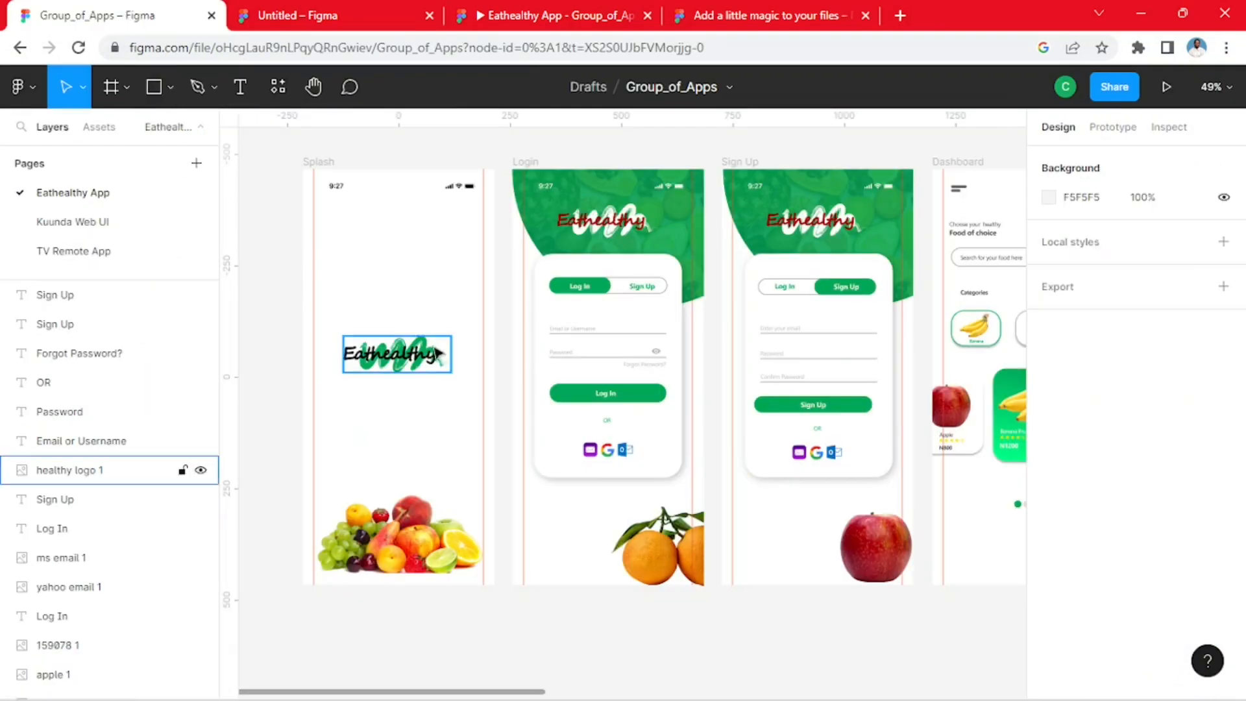
pyautogui.scroll(5, 418, 211)
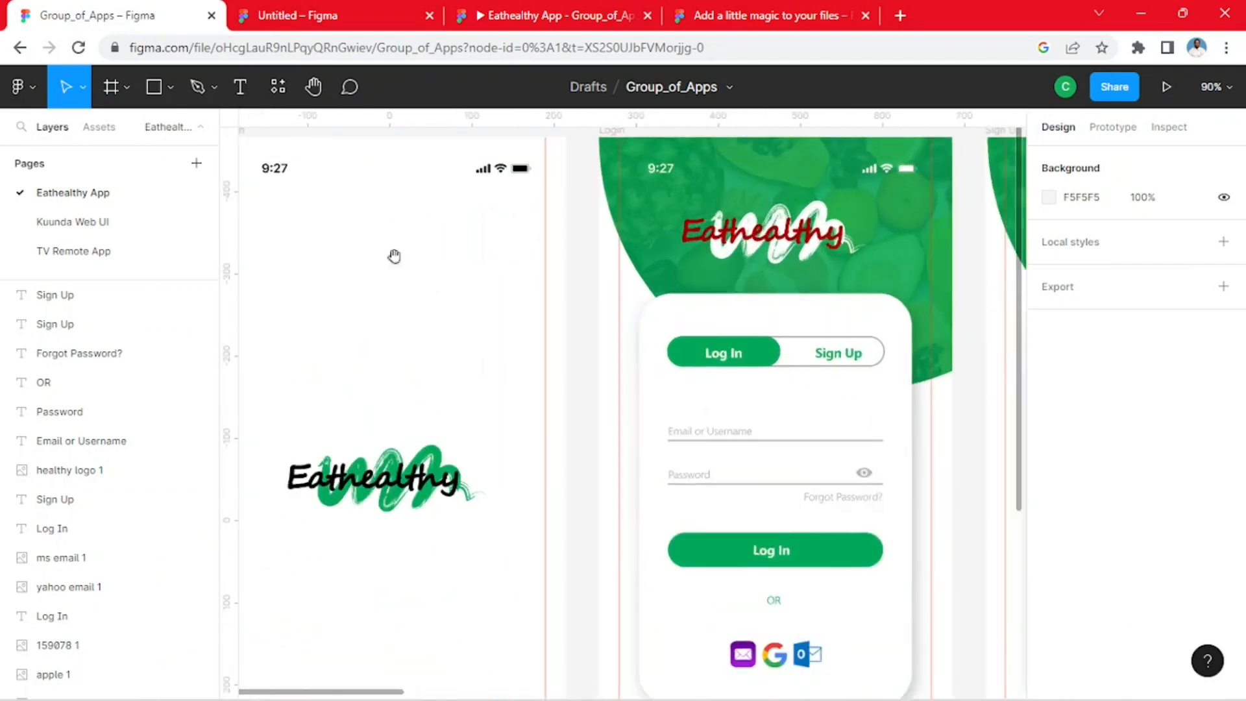
pyautogui.moveTo(395, 255); pyautogui.dragTo(487, 366)
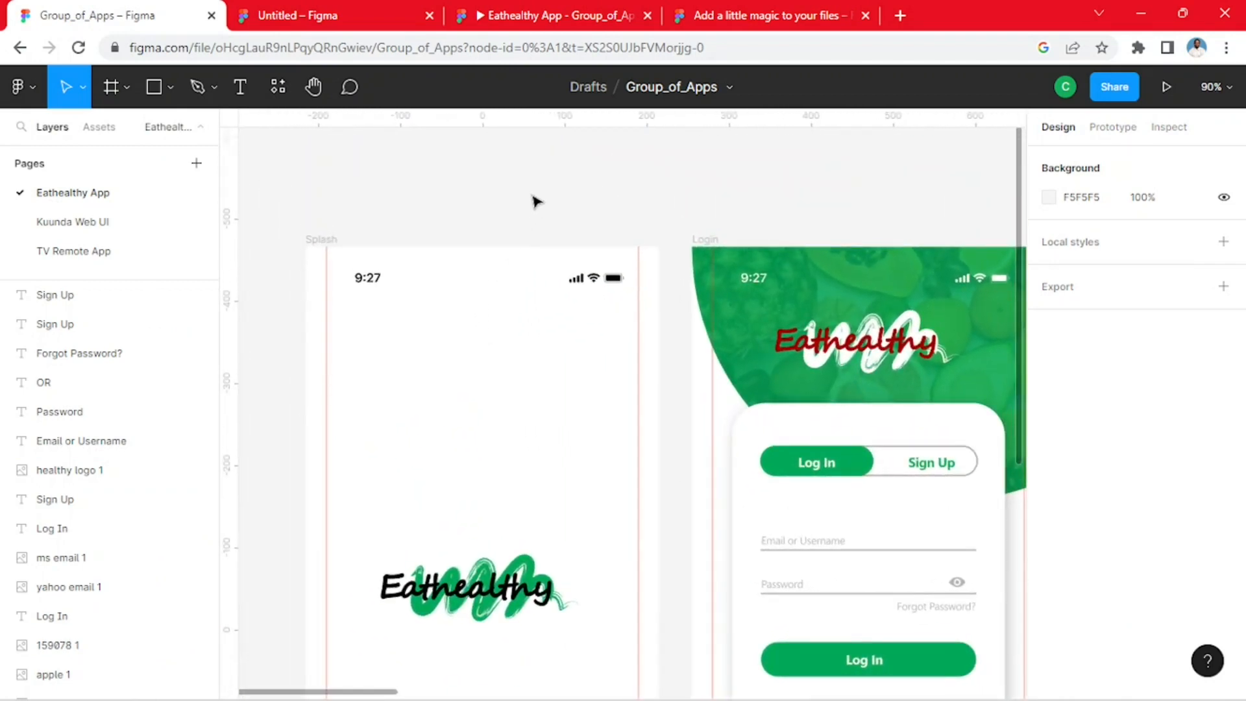
# - Browse the trending resources on the Figma Community page and open the instagram design file
pyautogui.scroll(5, 409, 300)
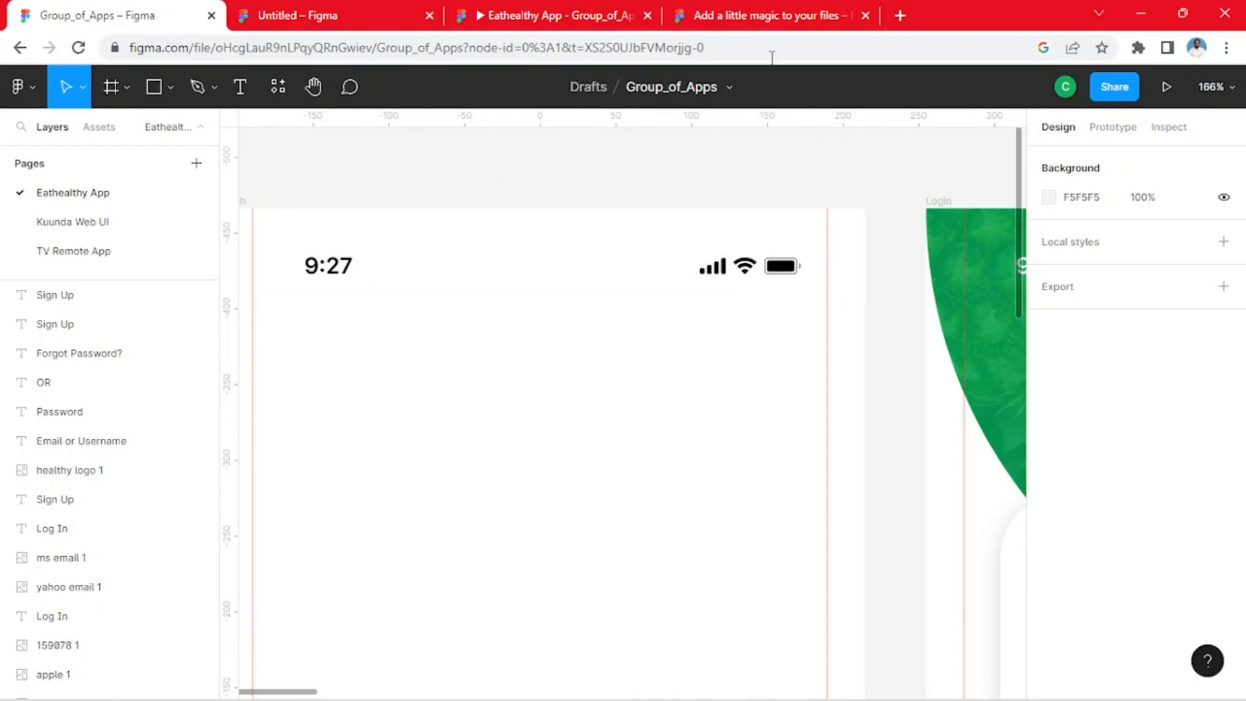
pyautogui.click(769, 16)
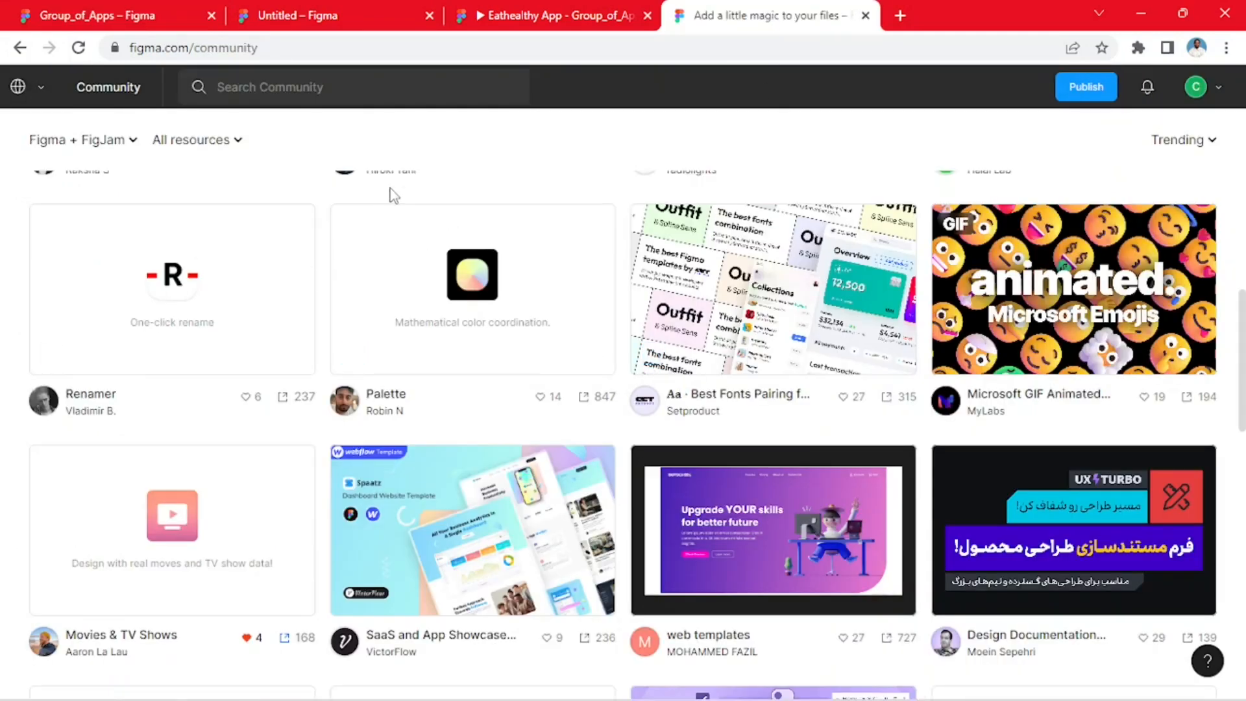
pyautogui.scroll(8, 477, 234)
pyautogui.scroll(-5, 565, 314)
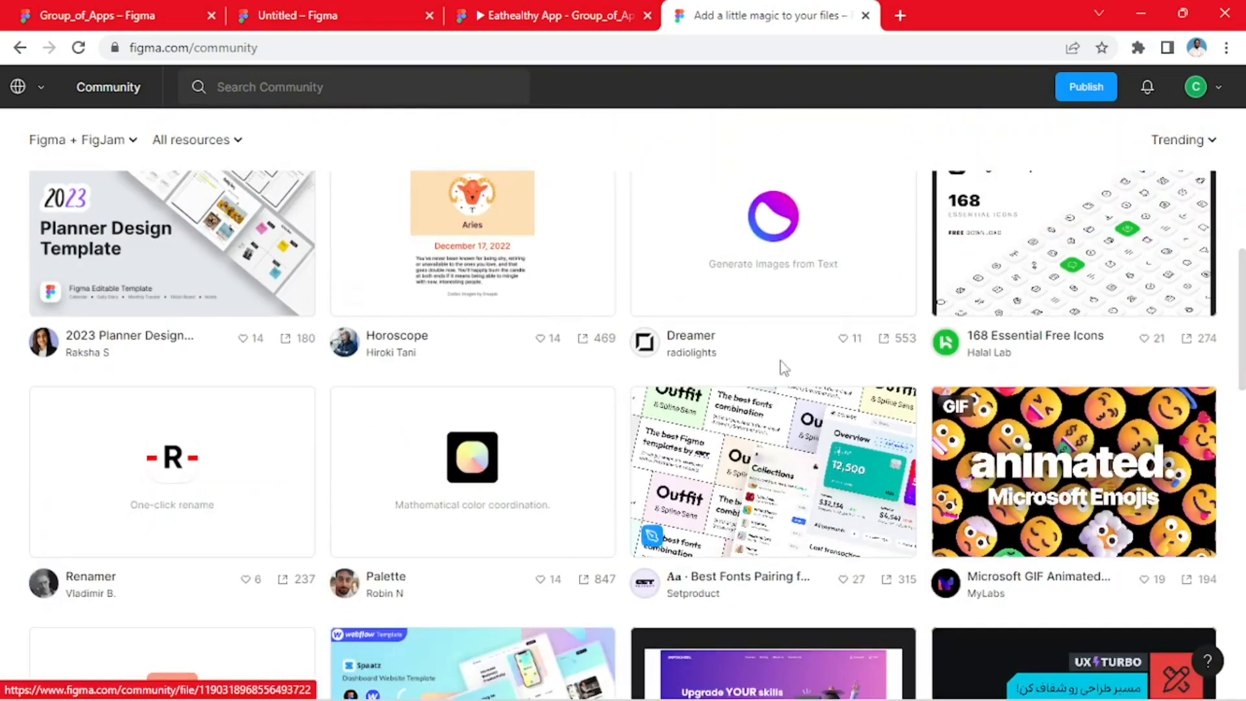
pyautogui.scroll(-10, 784, 367)
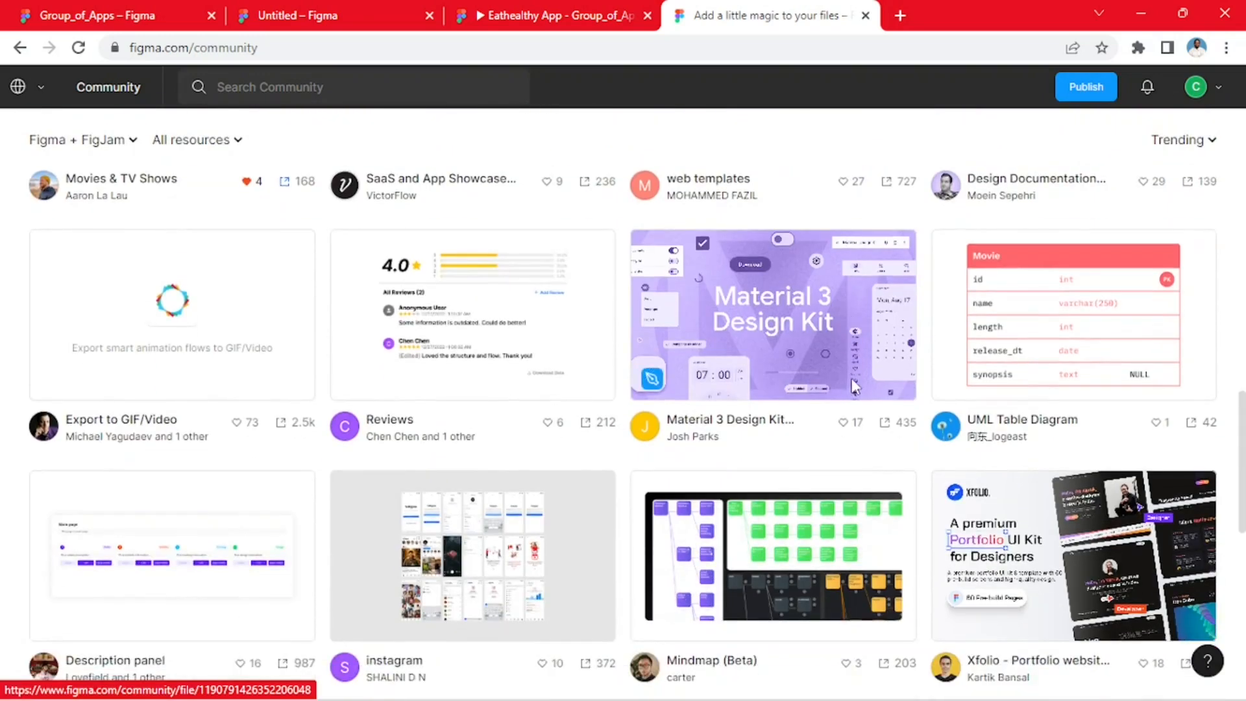
pyautogui.scroll(-3, 683, 372)
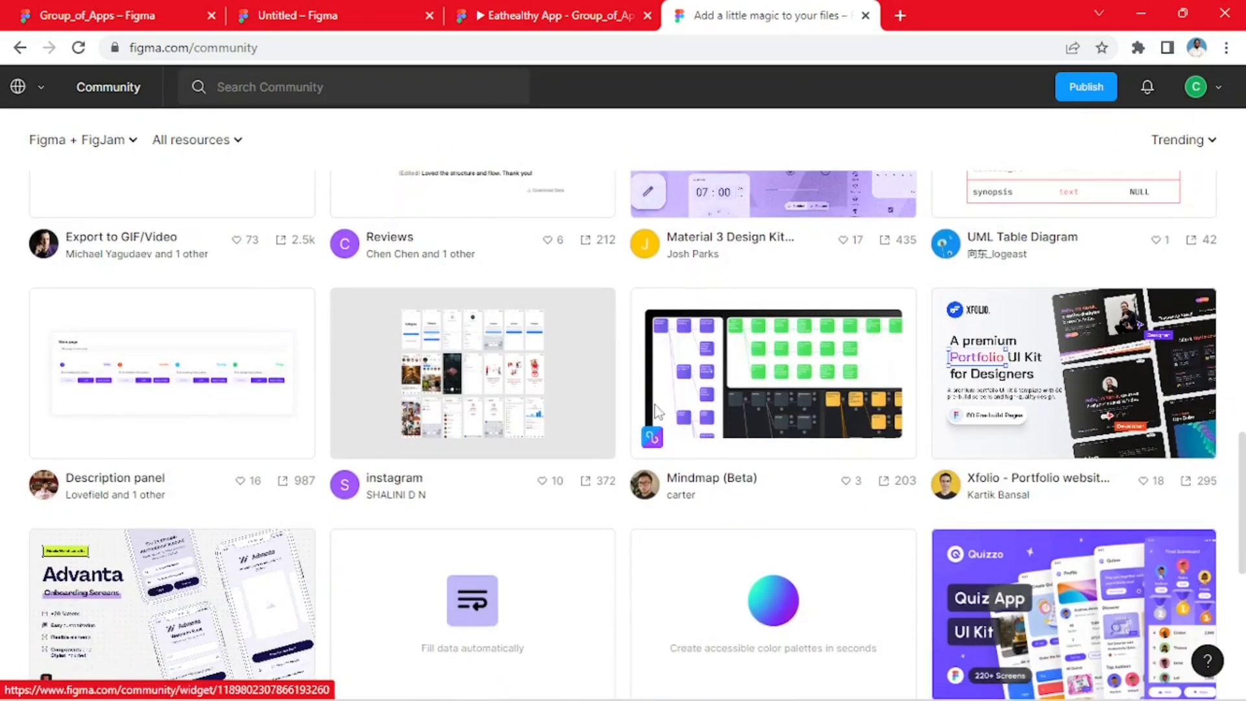
pyautogui.click(493, 354)
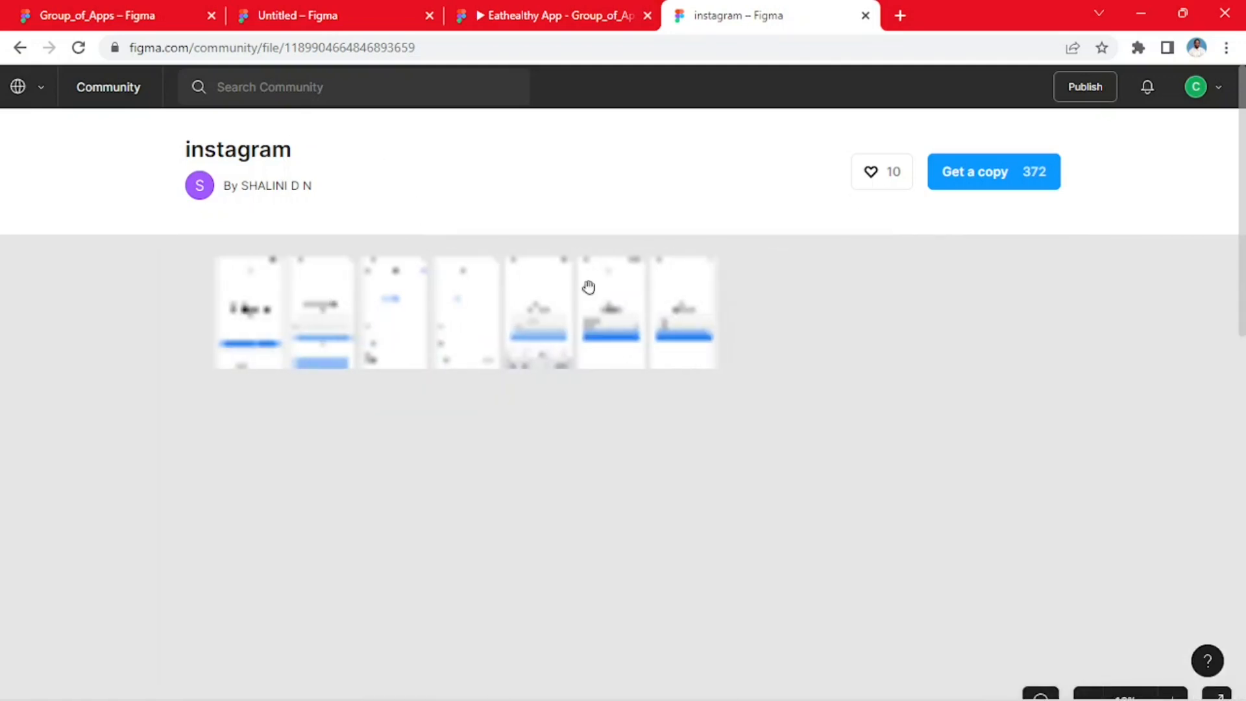
# - Examine the status bars on the instagram Edit profile screens and compare them with the one on the Splash frame in Group_of_Apps
pyautogui.scroll(3, 390, 265)
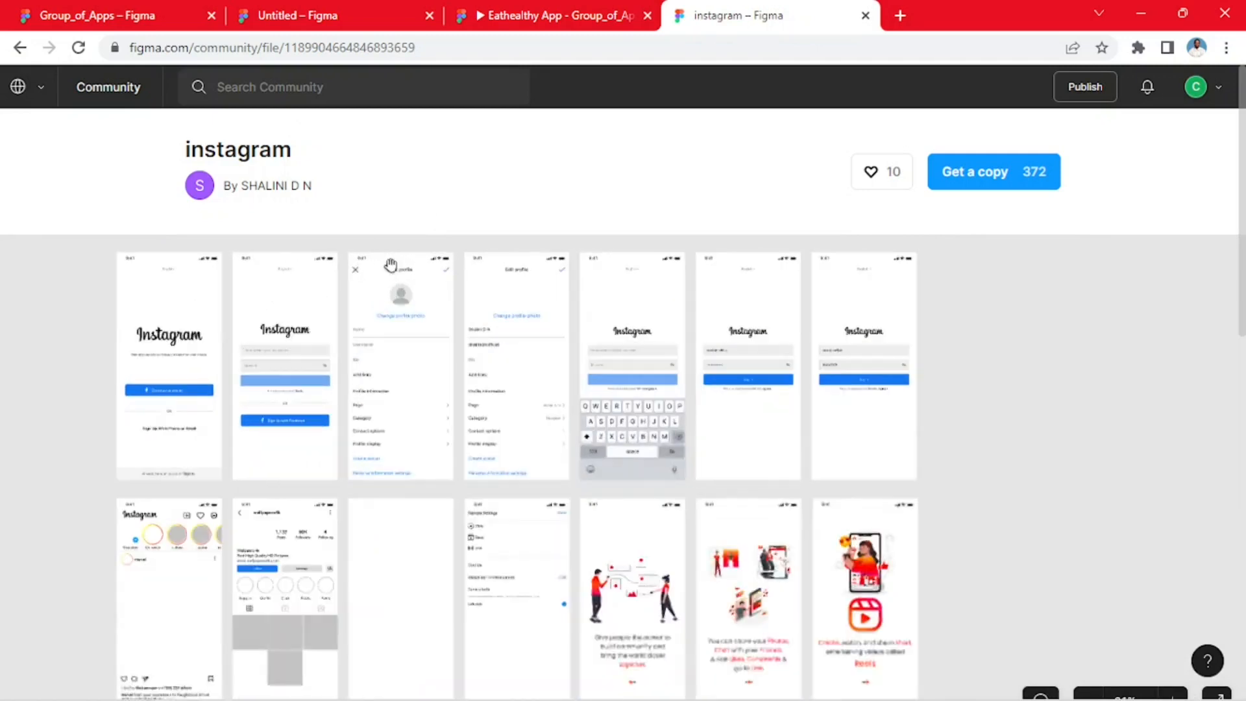
pyautogui.scroll(5, 390, 265)
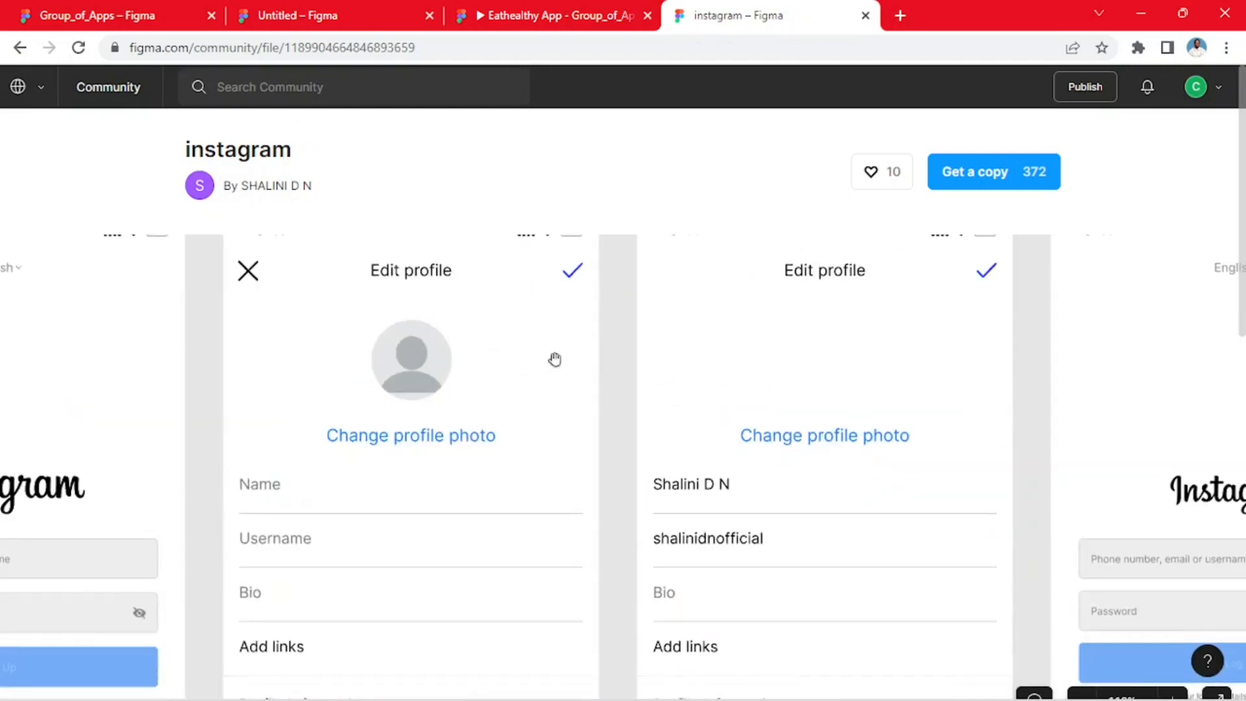
pyautogui.scroll(3, 555, 359)
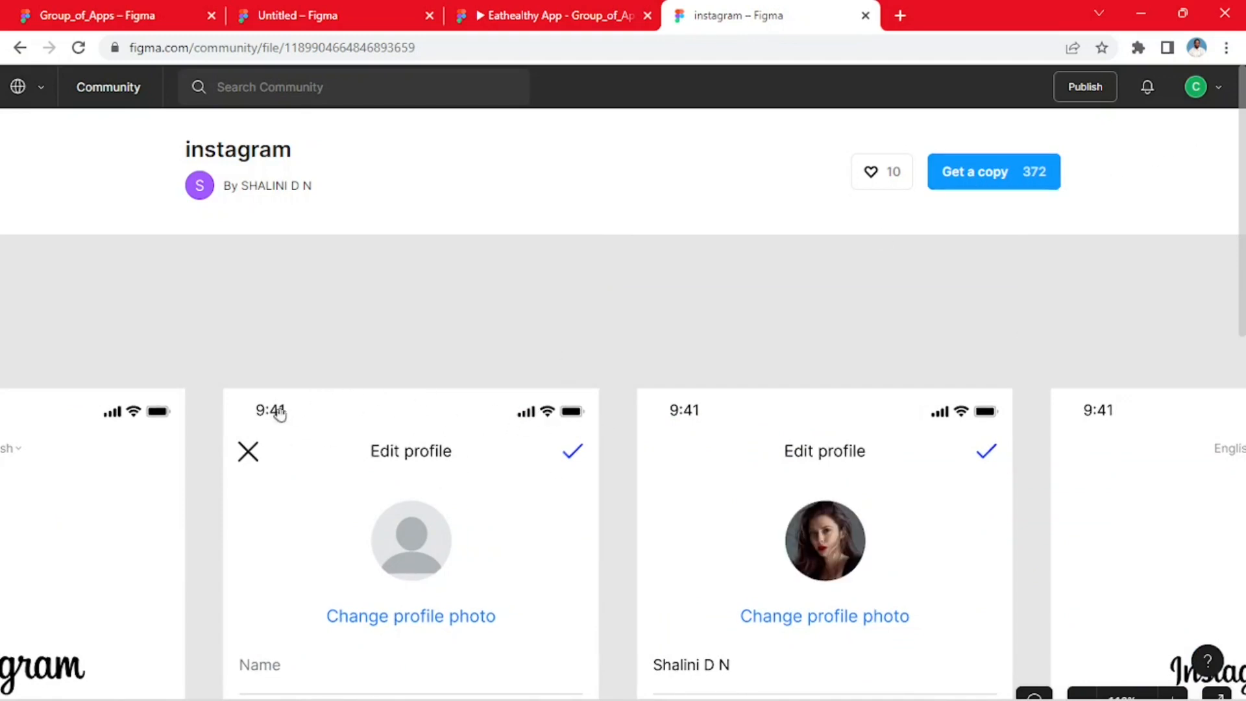
pyautogui.click(85, 13)
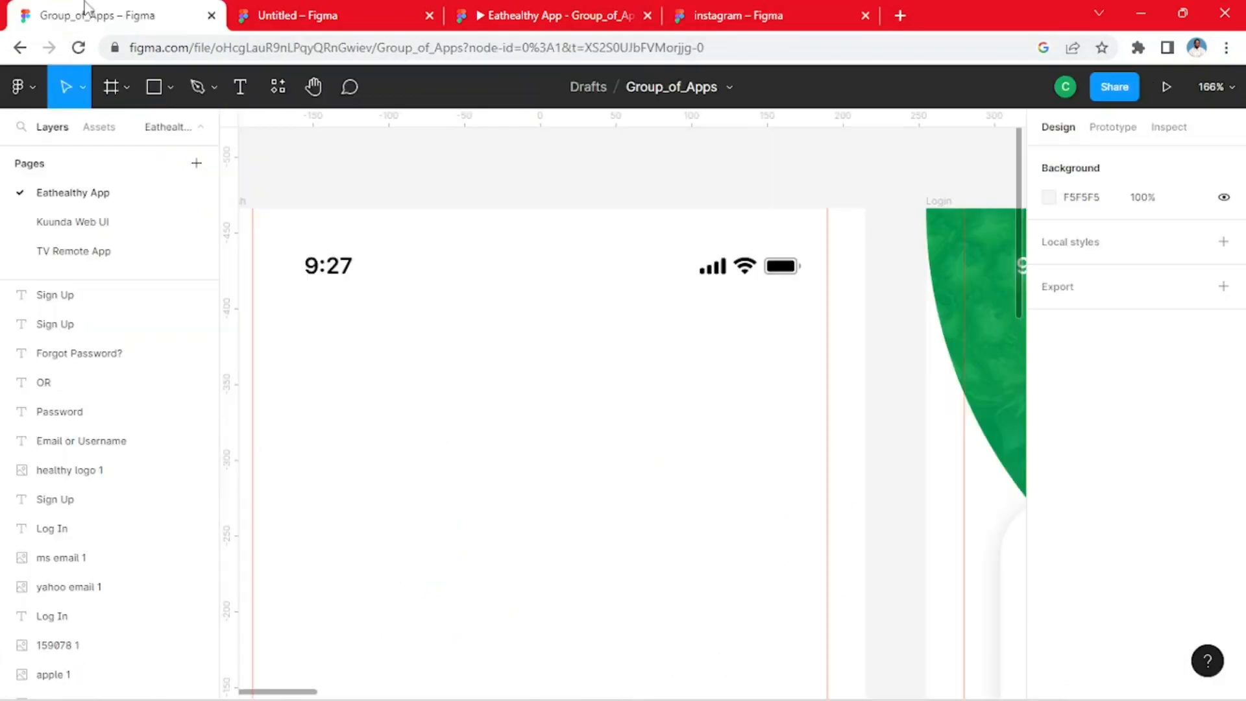
pyautogui.scroll(-5, 671, 268)
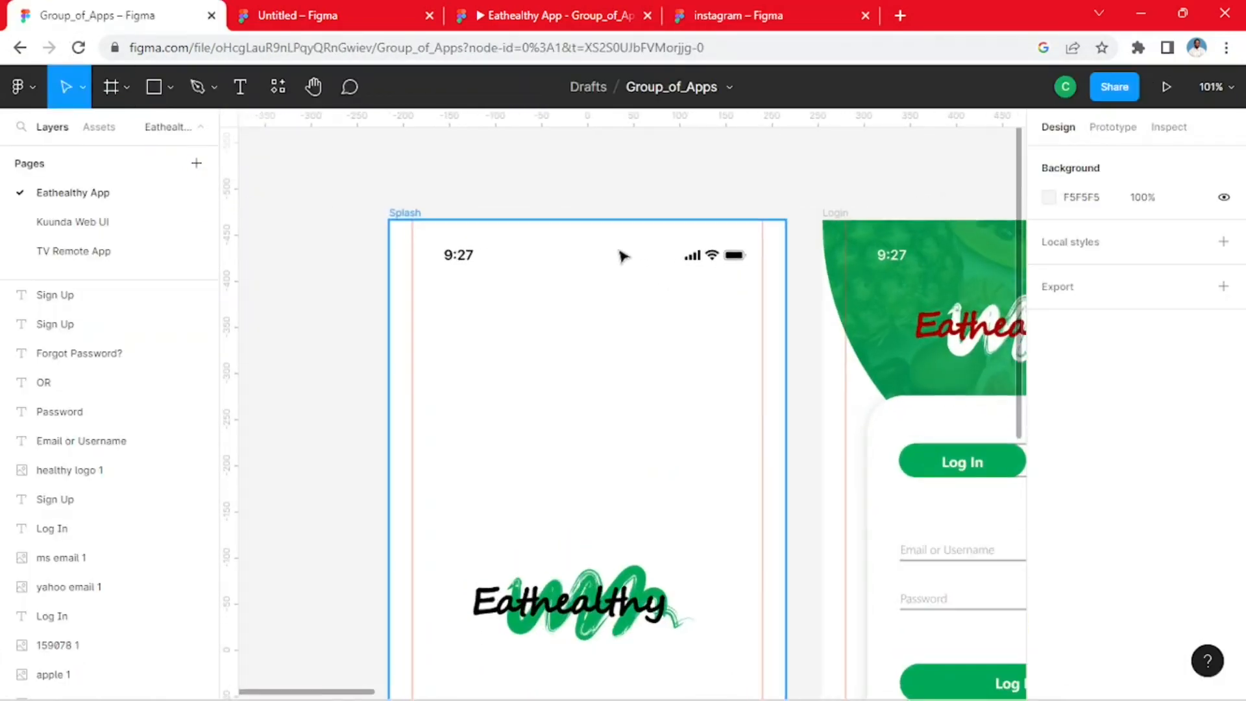
pyautogui.click(766, 15)
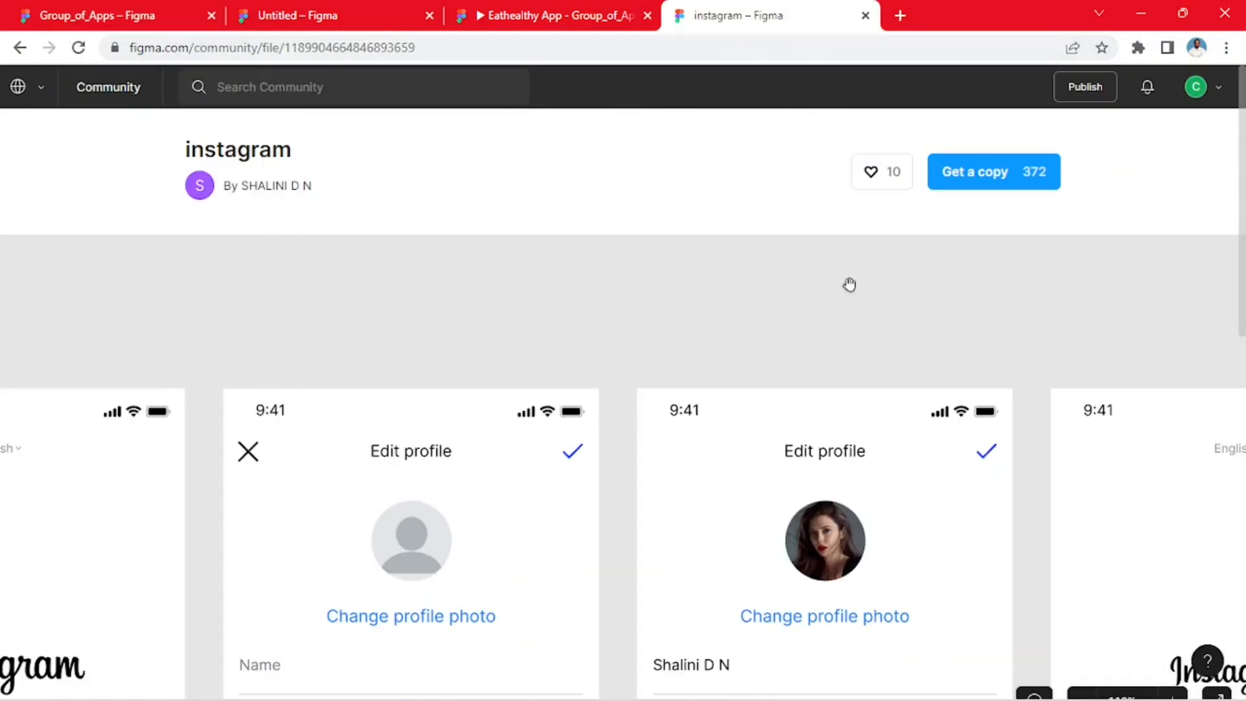
# - Copy the Status Bar from the Splash frame in Group_of_Apps into the iPhone 14 Pro Max frame of the Untitled file
pyautogui.click(59, 12)
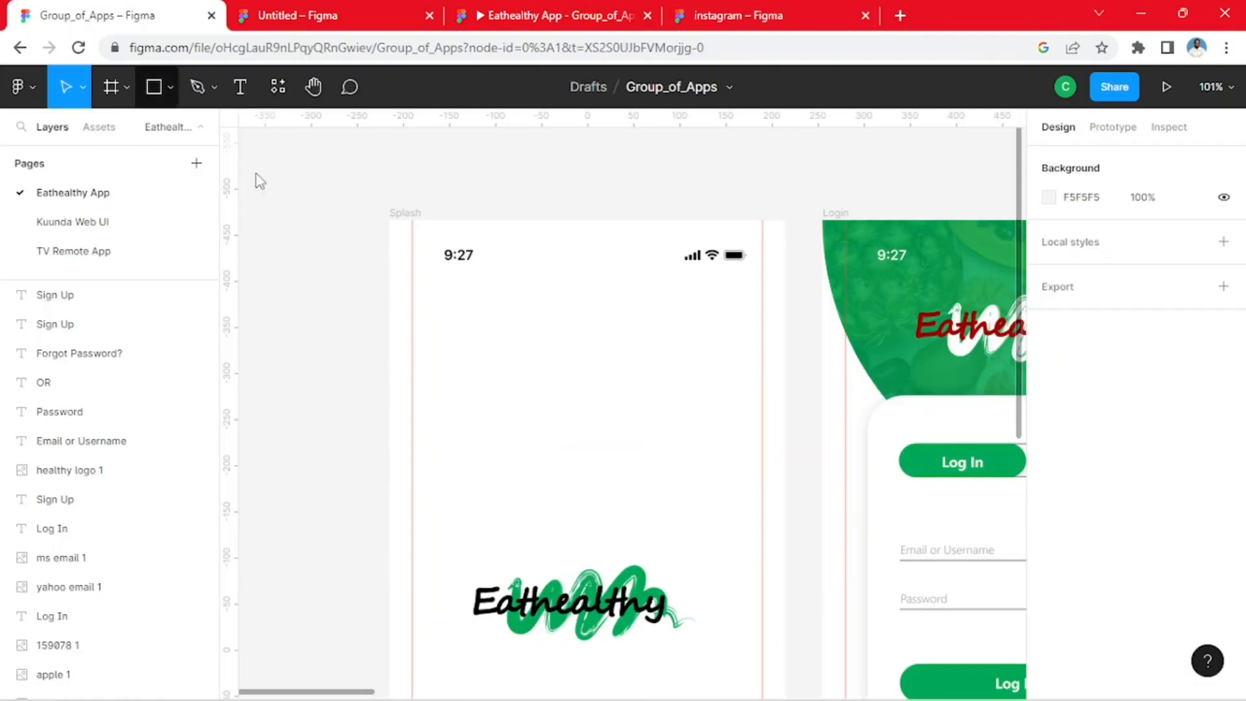
pyautogui.click(713, 265)
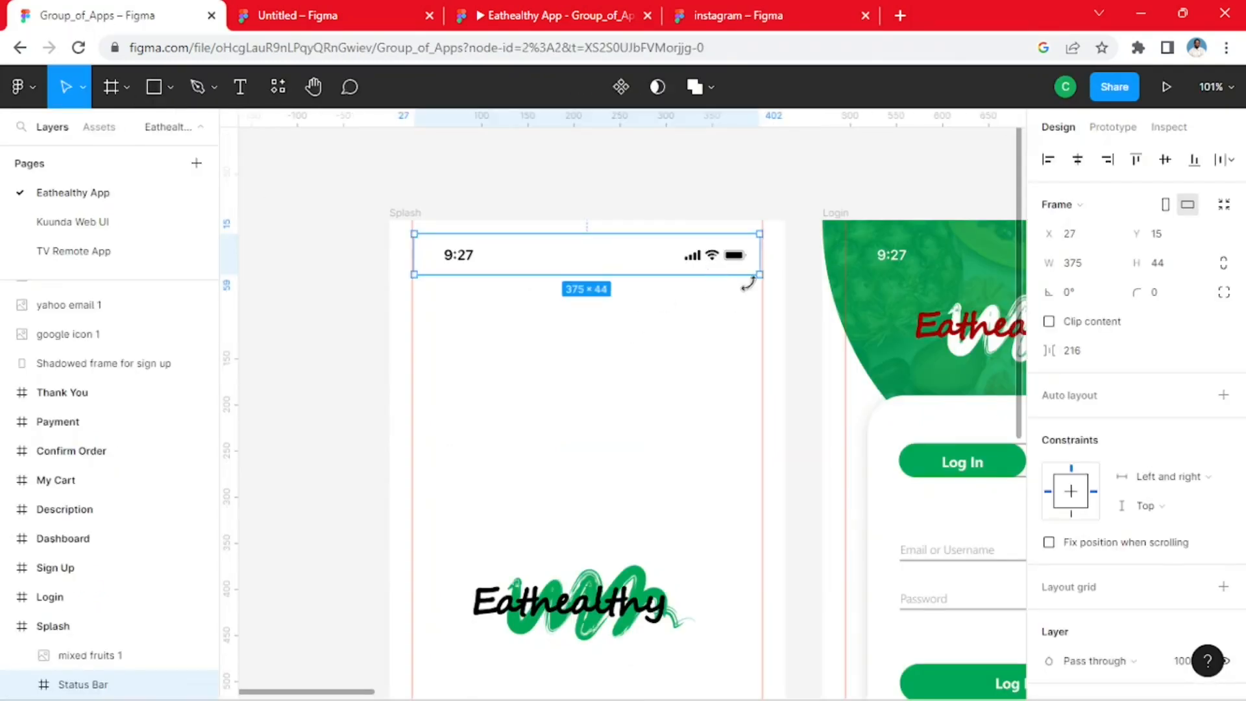
pyautogui.click(299, 14)
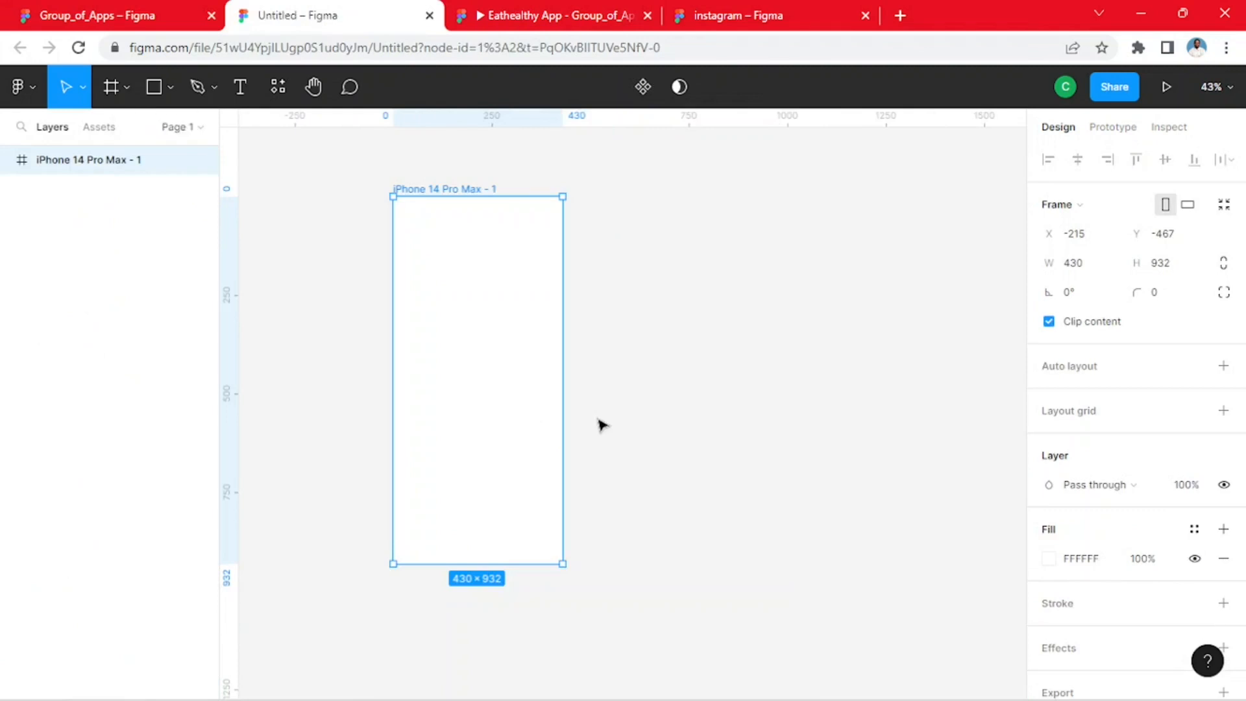
pyautogui.hotkey('ctrl', 'v')
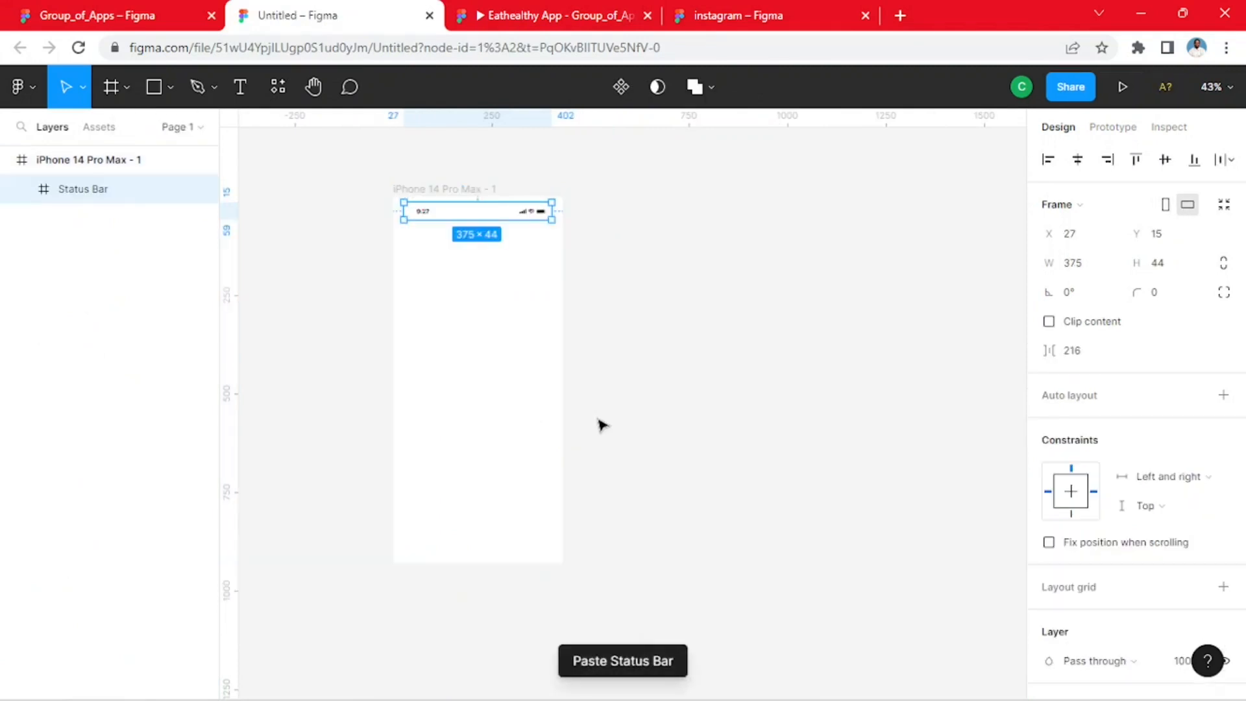
pyautogui.click(746, 296)
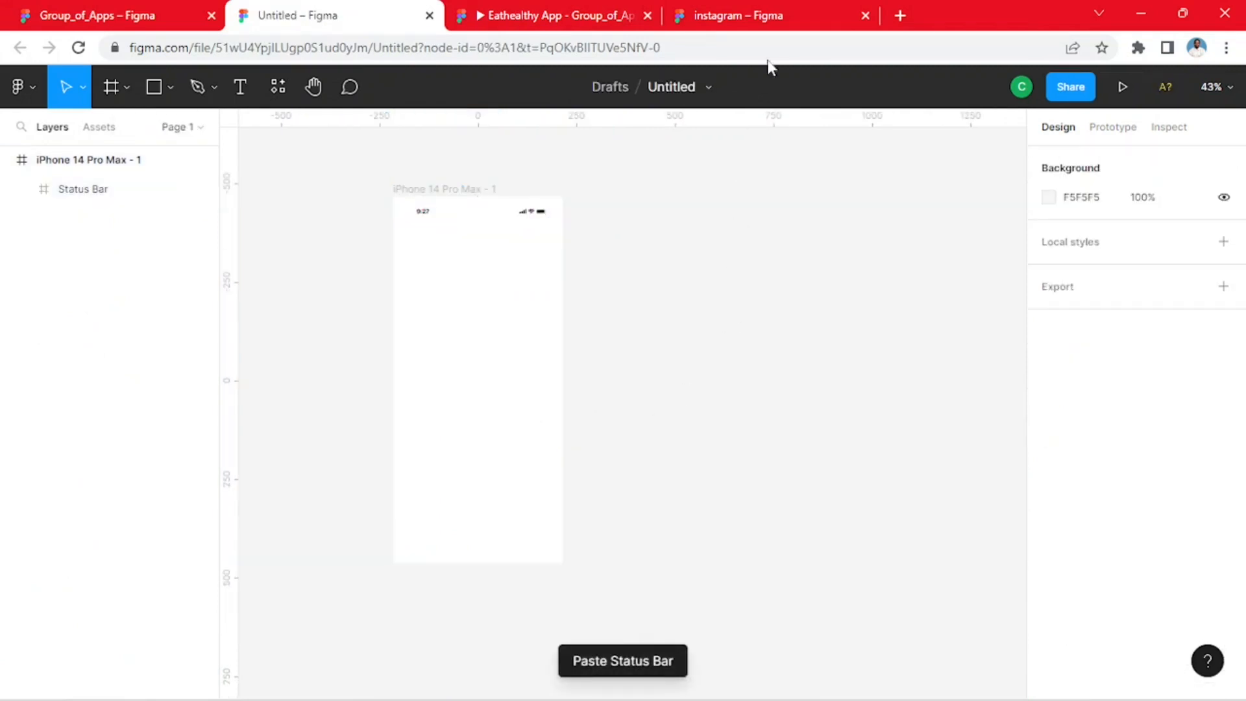
# - Get a copy of the instagram Community file and switch back to the Untitled file
pyautogui.click(774, 18)
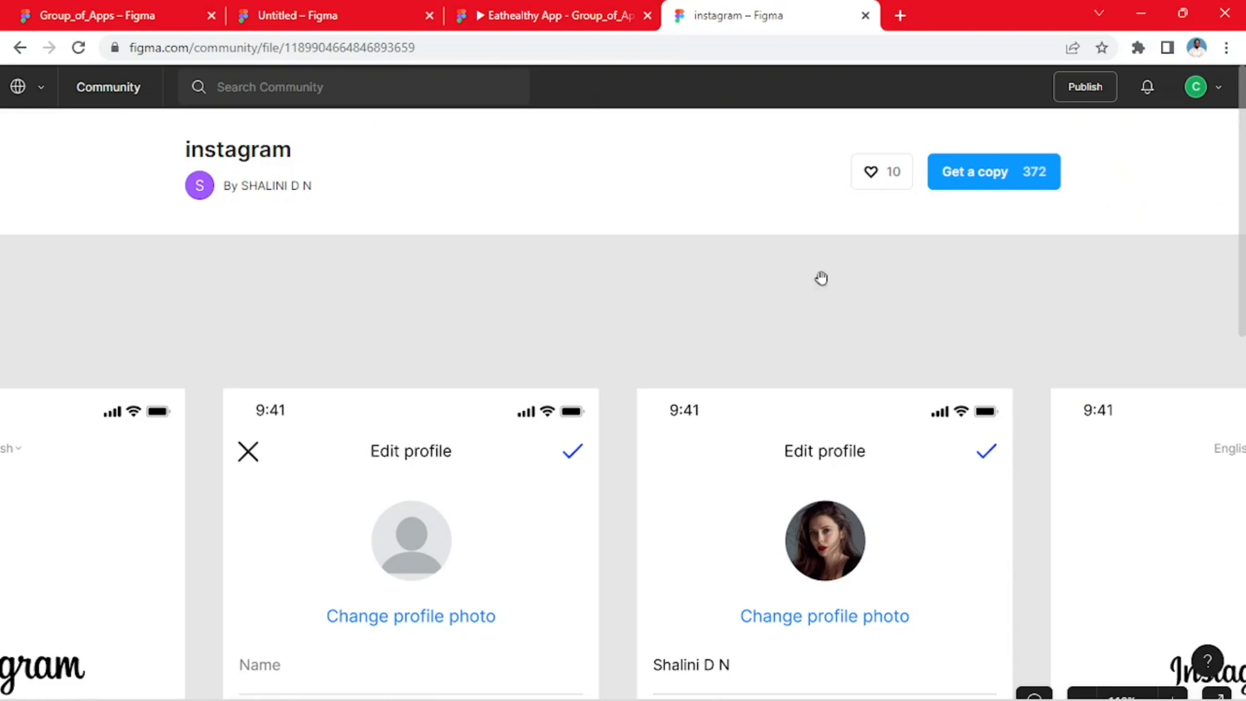
pyautogui.click(987, 174)
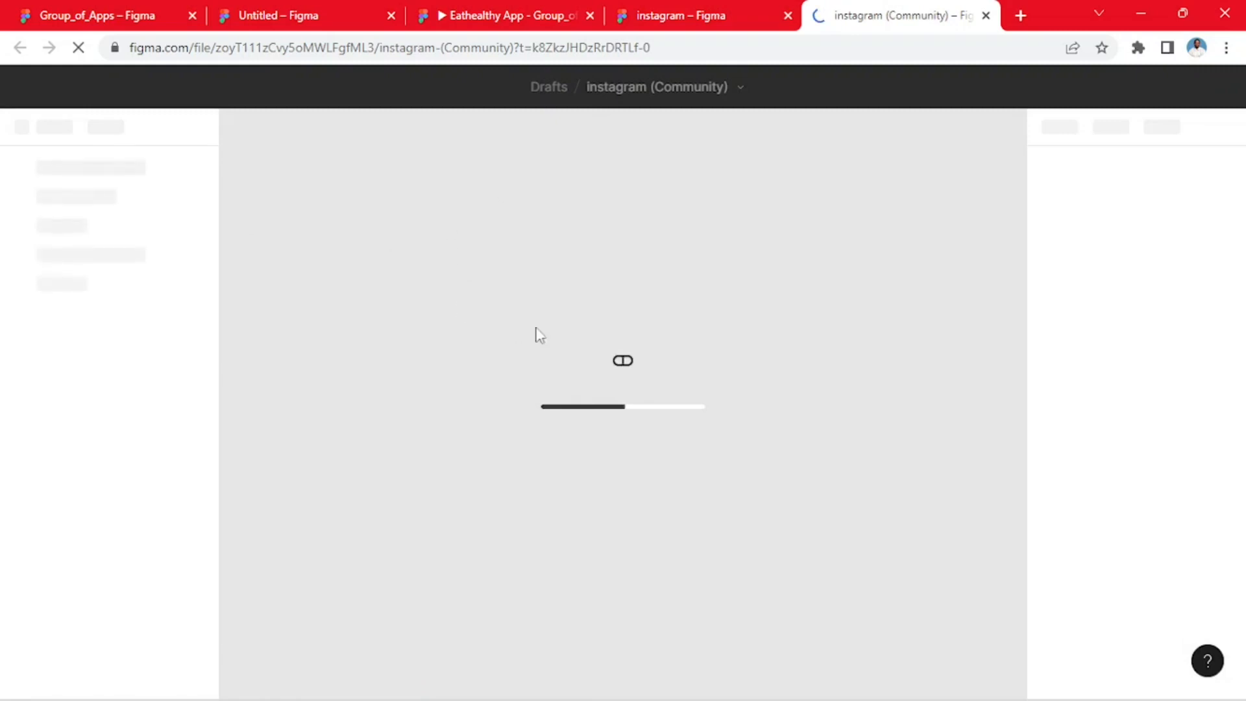
pyautogui.click(313, 21)
# - Check the Eathealthy logo on the Splash frame in Group_of_Apps and return to the Untitled file
pyautogui.click(18, 21)
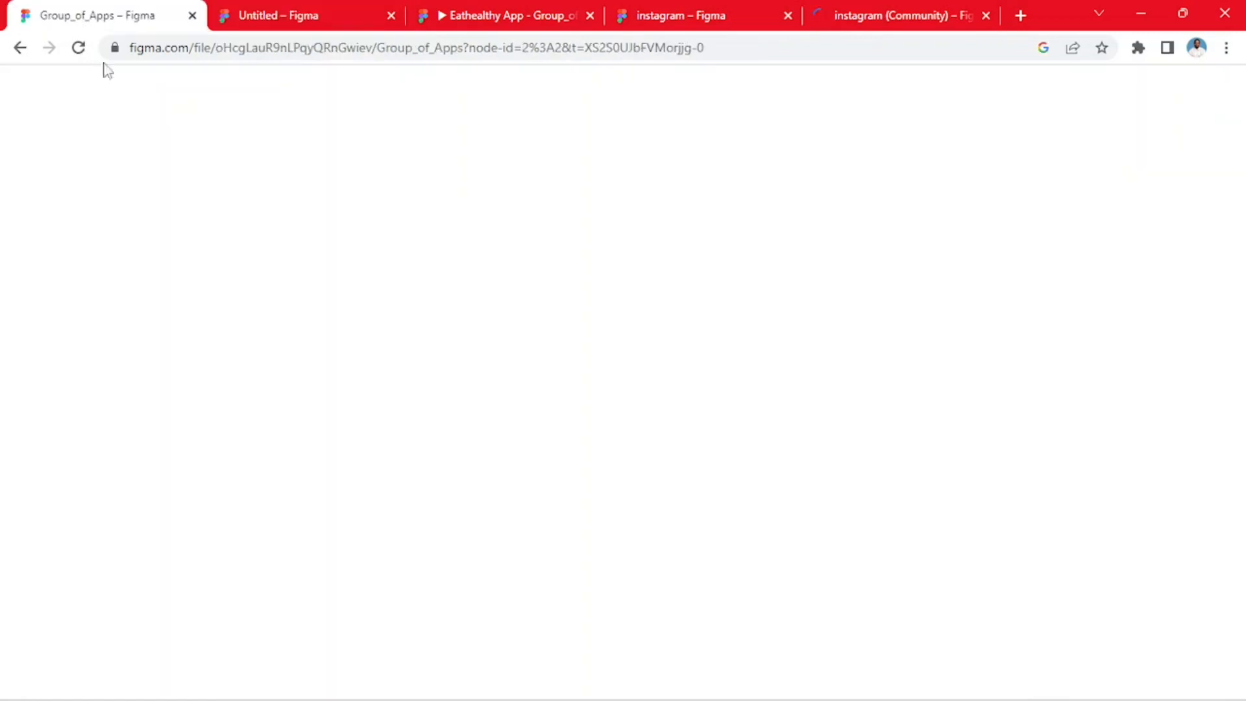
pyautogui.scroll(-4, 633, 469)
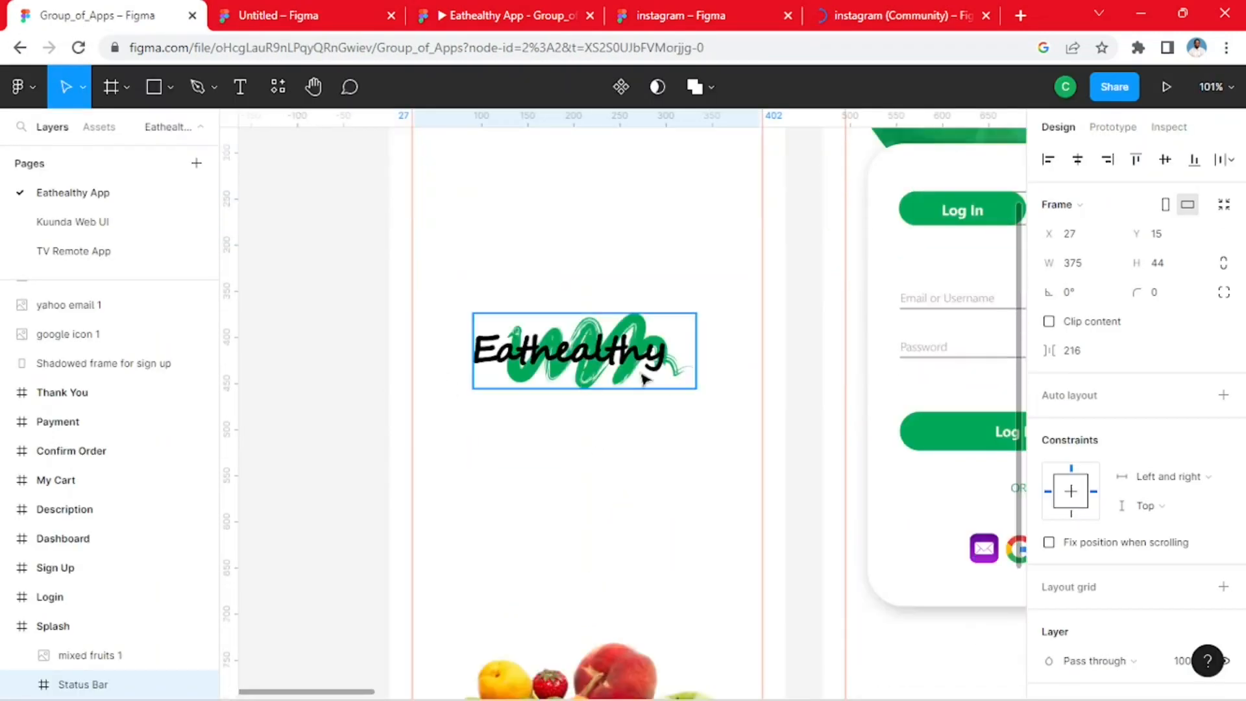
pyautogui.click(305, 15)
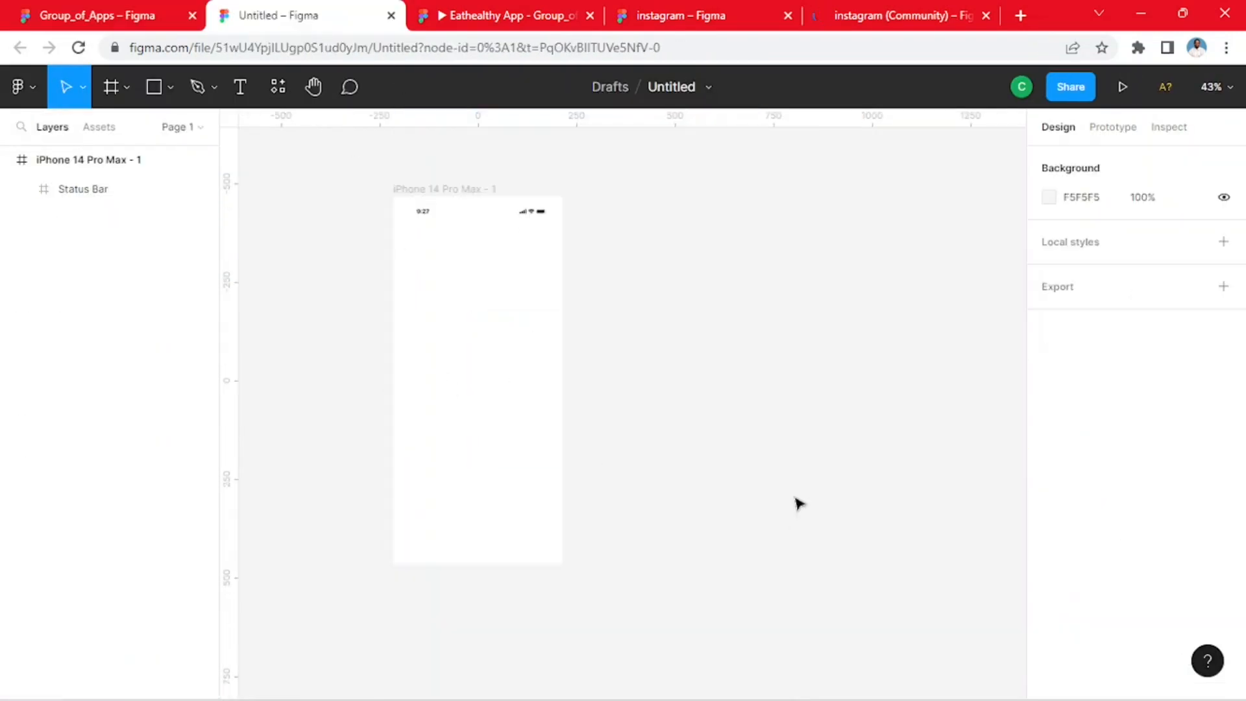
# - Switch to File Explorer and open the Figma folder inside Specials on the Desktop
pyautogui.moveTo(557, 699)
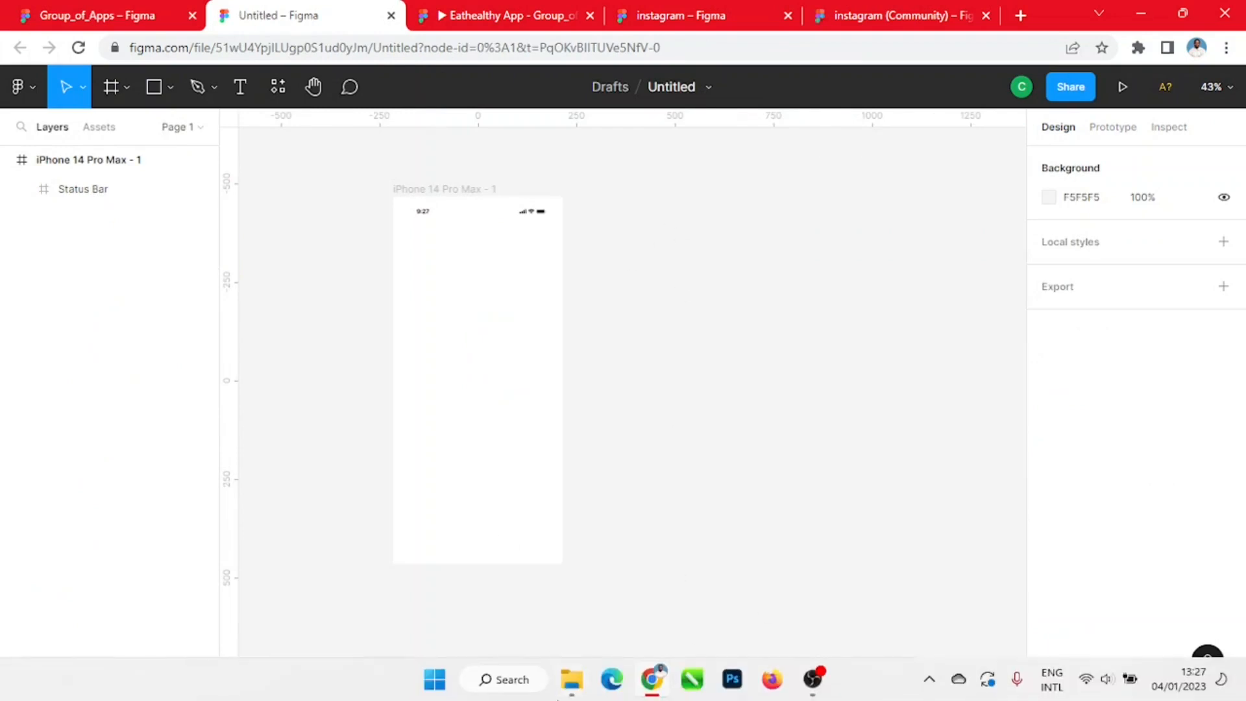
pyautogui.click(580, 687)
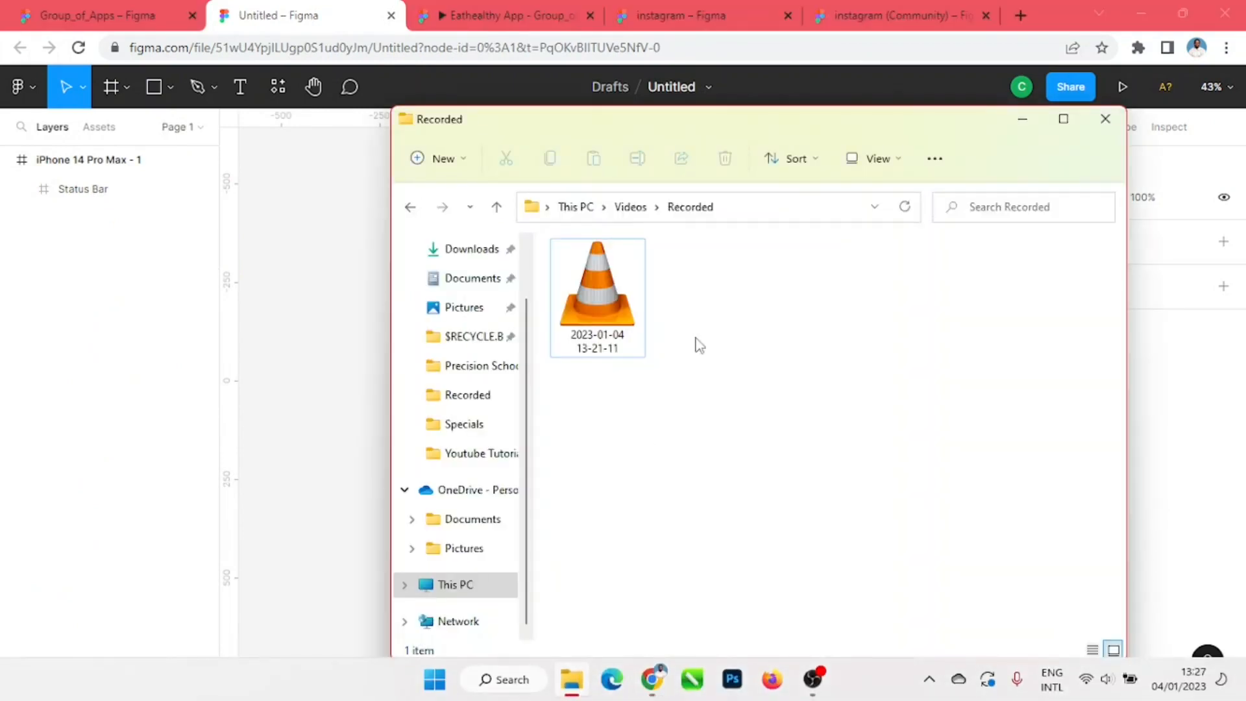
pyautogui.scroll(1, 470, 276)
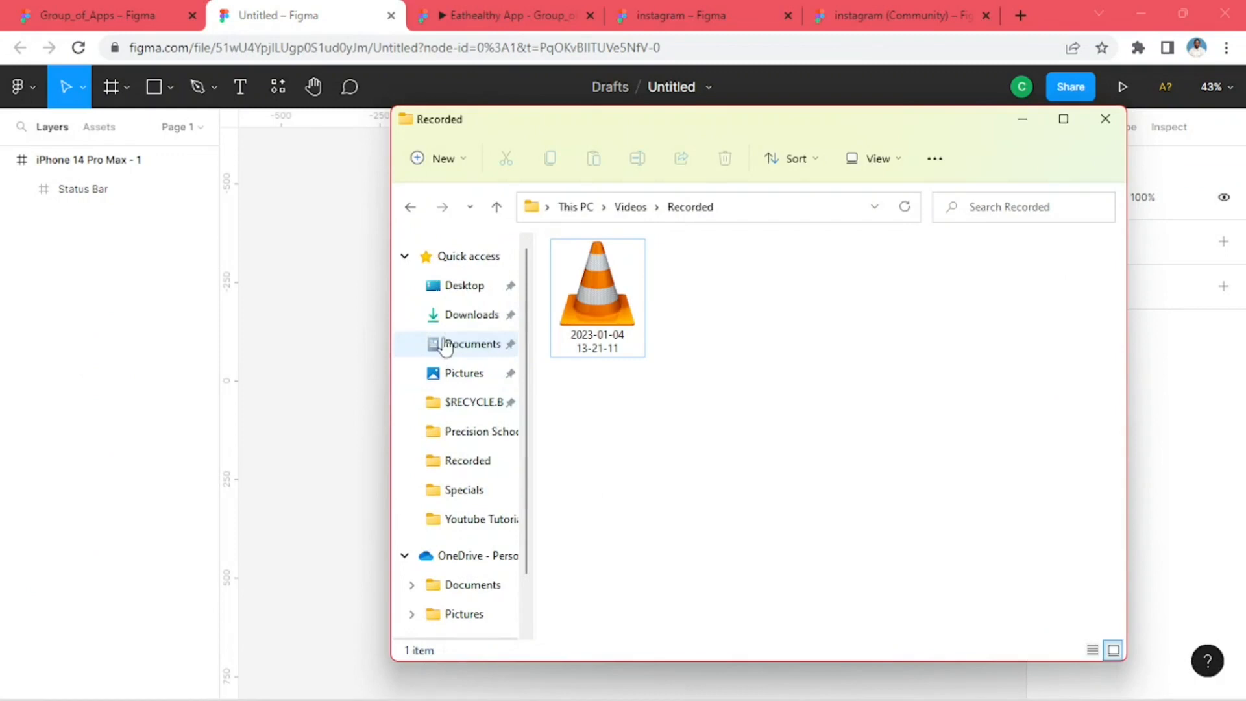
pyautogui.click(459, 287)
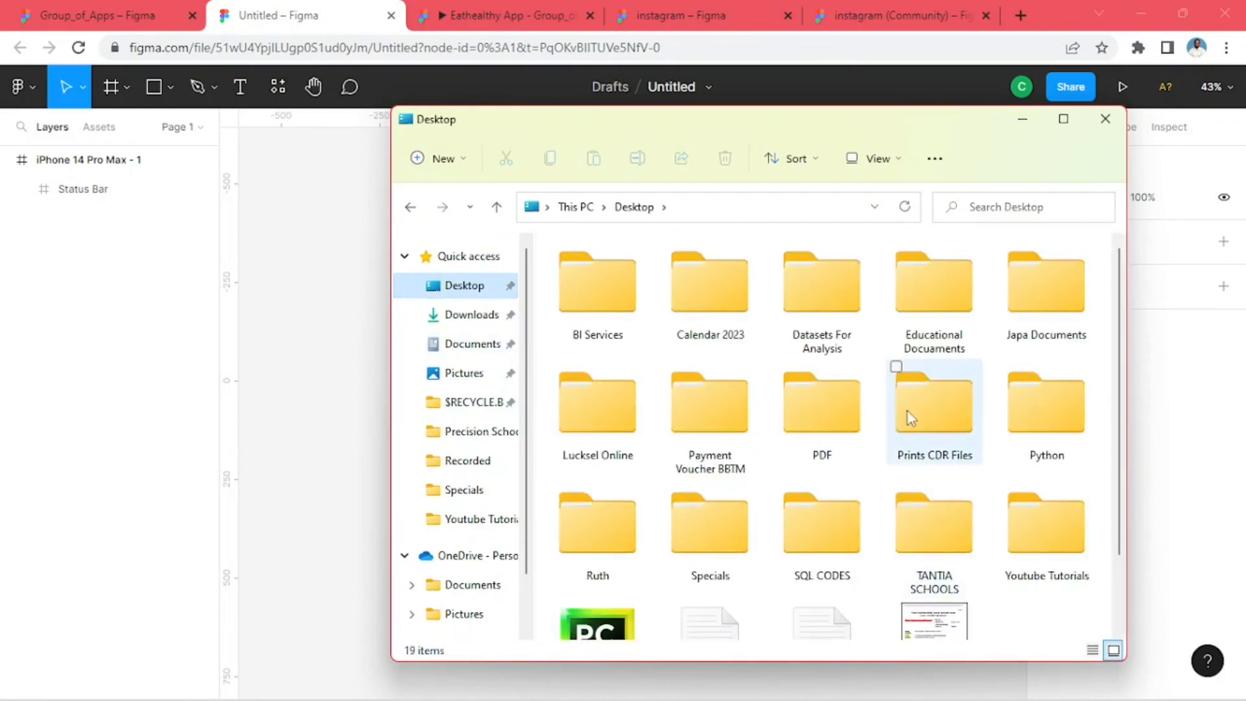
pyautogui.click(735, 549)
pyautogui.doubleClick(731, 543)
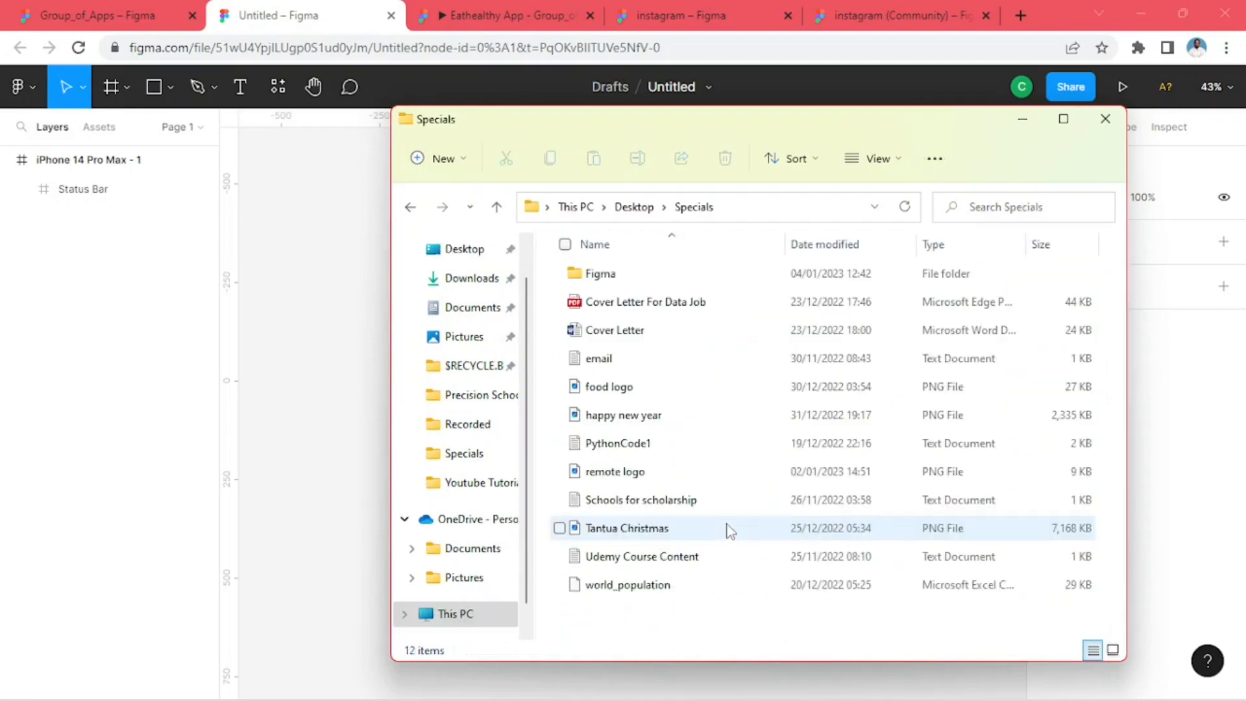
pyautogui.doubleClick(612, 275)
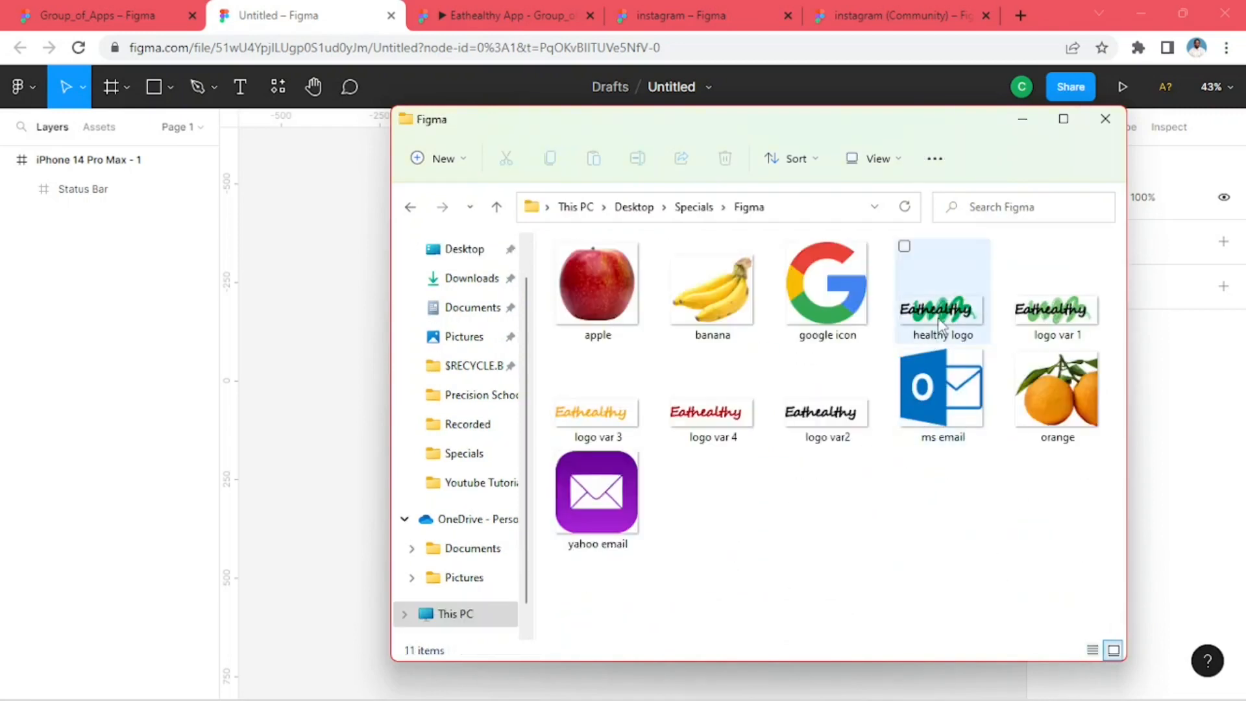
# - Import the healthy logo image from the Figma folder onto the canvas of the Untitled file
pyautogui.click(934, 335)
pyautogui.moveTo(813, 137); pyautogui.dragTo(967, 136)
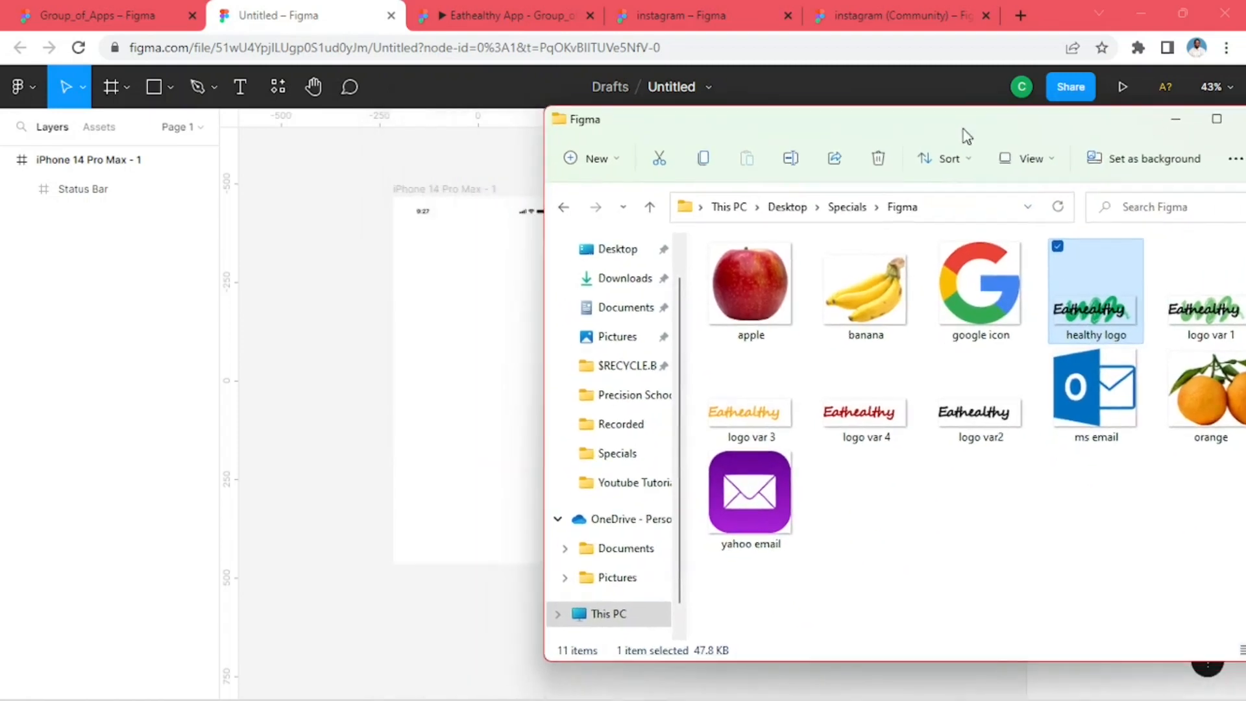
pyautogui.moveTo(1079, 325)
pyautogui.mouseDown()
pyautogui.moveTo(365, 345)
pyautogui.moveTo(404, 463)
pyautogui.mouseUp()
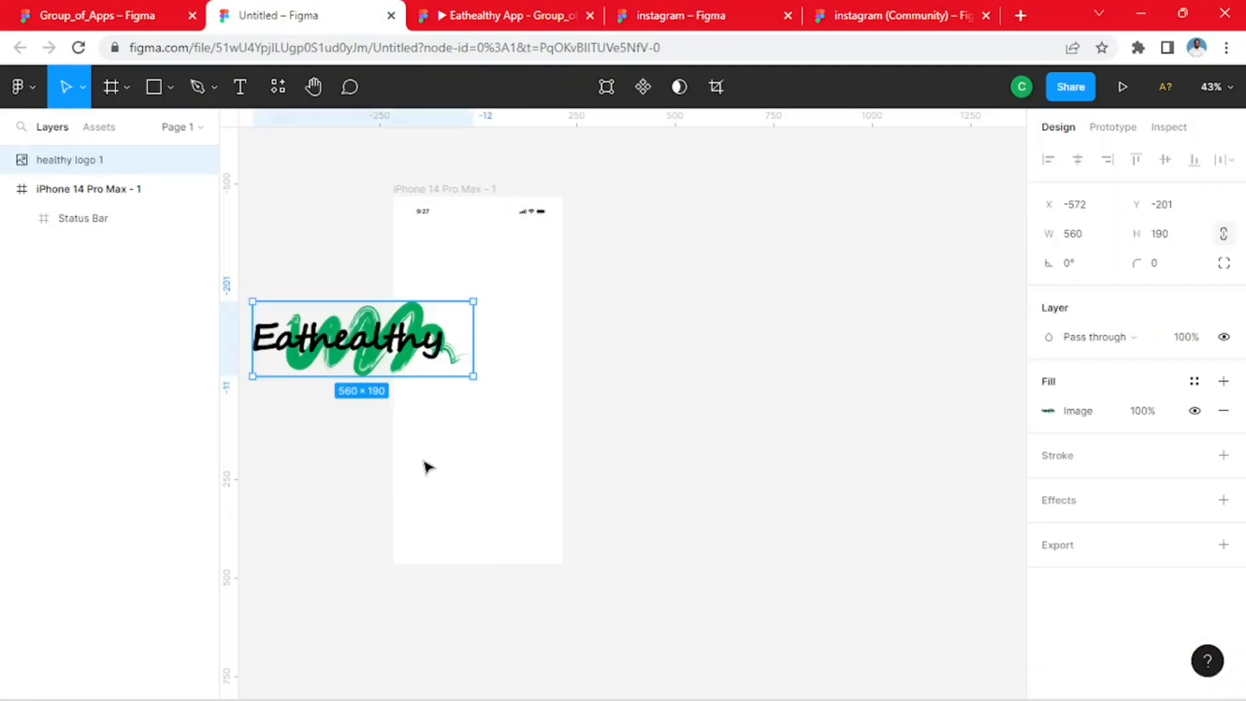
# - Scale the healthy logo down to about 260 × 88 and centre it in the iPhone 14 Pro Max frame
pyautogui.moveTo(382, 364); pyautogui.dragTo(766, 374)
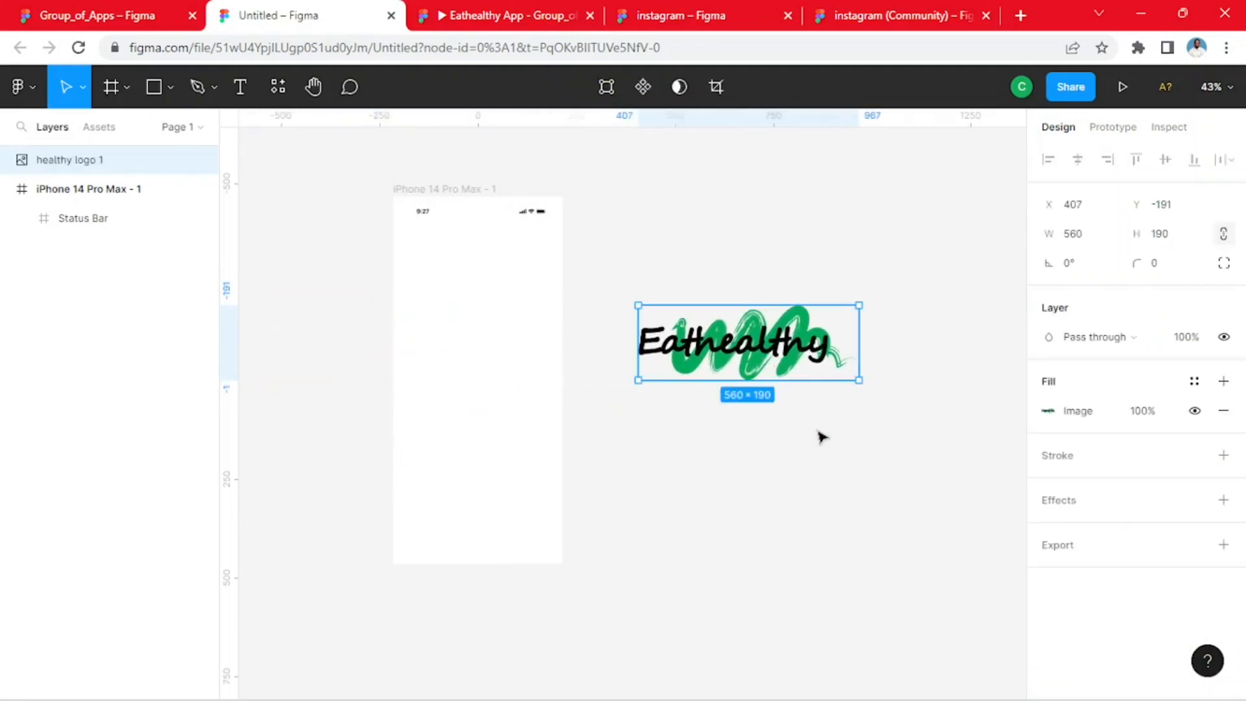
pyautogui.moveTo(863, 301); pyautogui.dragTo(495, 377)
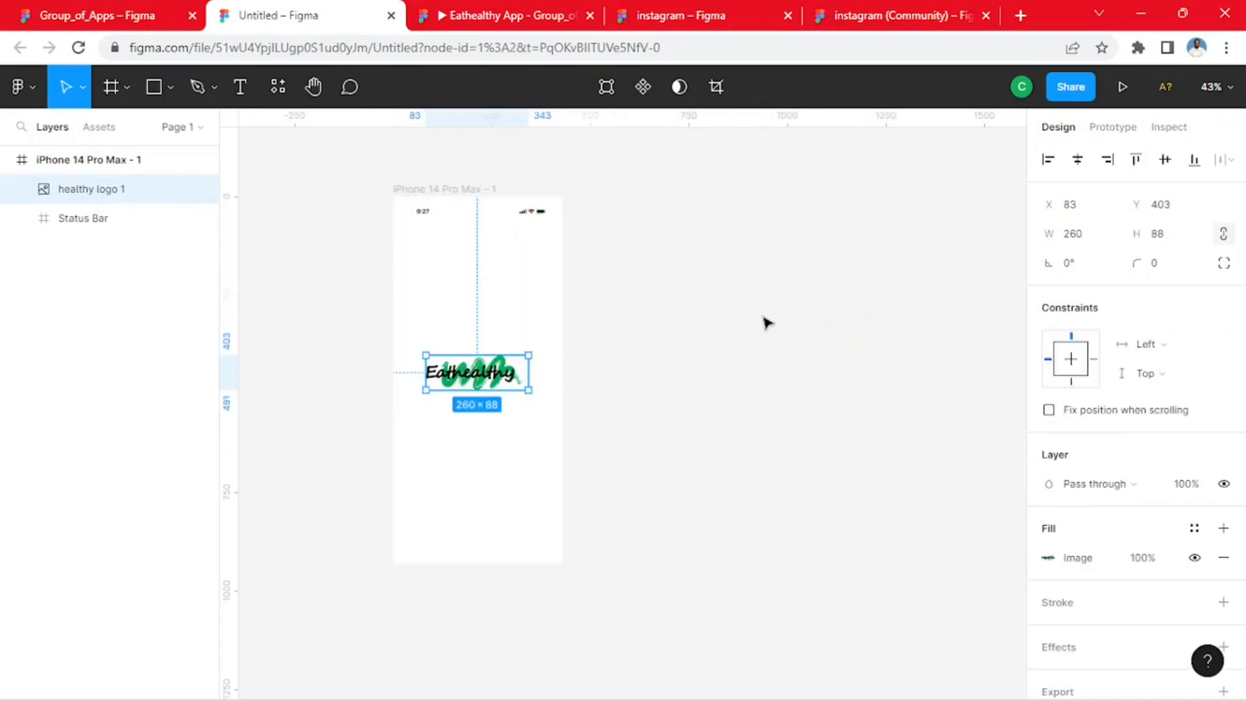
pyautogui.click(765, 322)
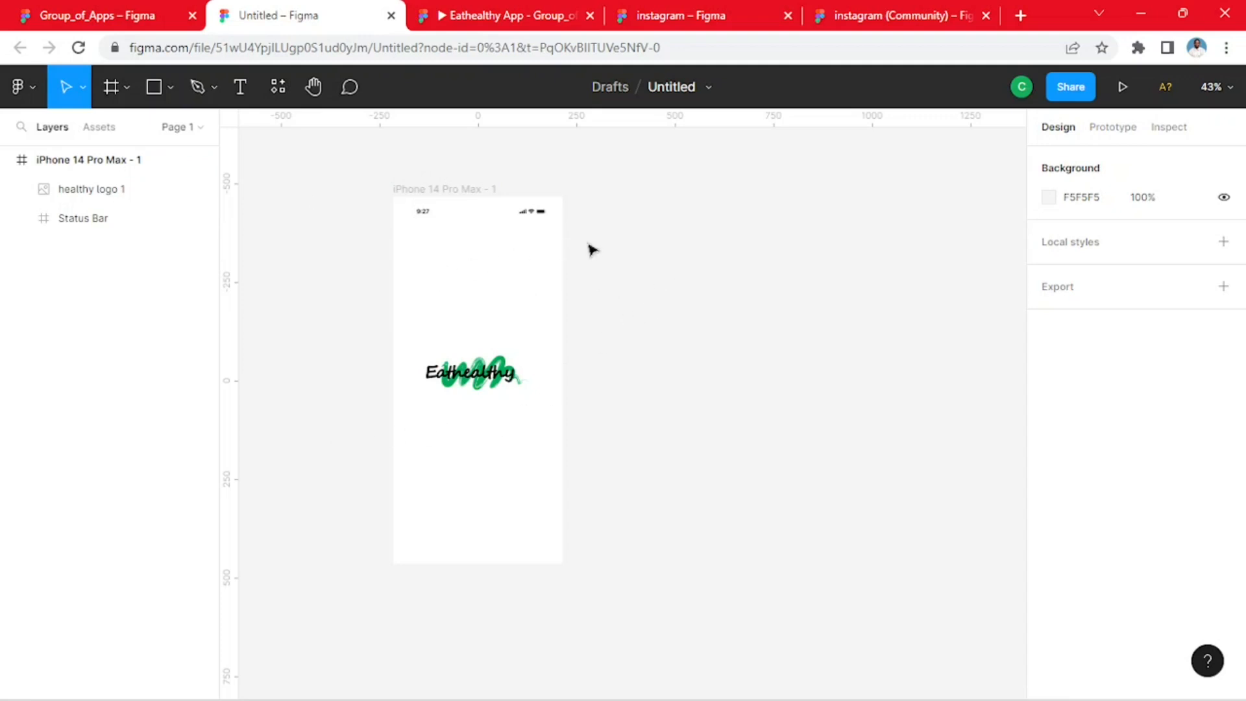
pyautogui.scroll(5, 657, 211)
pyautogui.scroll(-3, 623, 298)
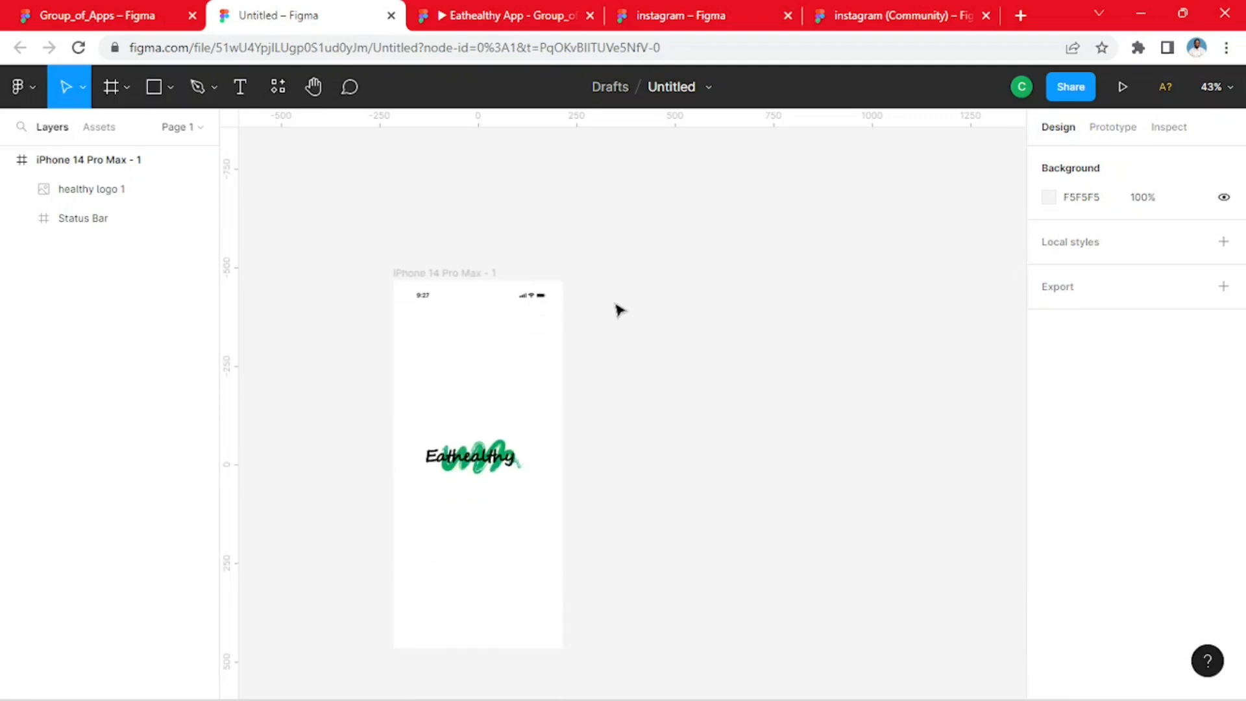
pyautogui.scroll(-1, 619, 311)
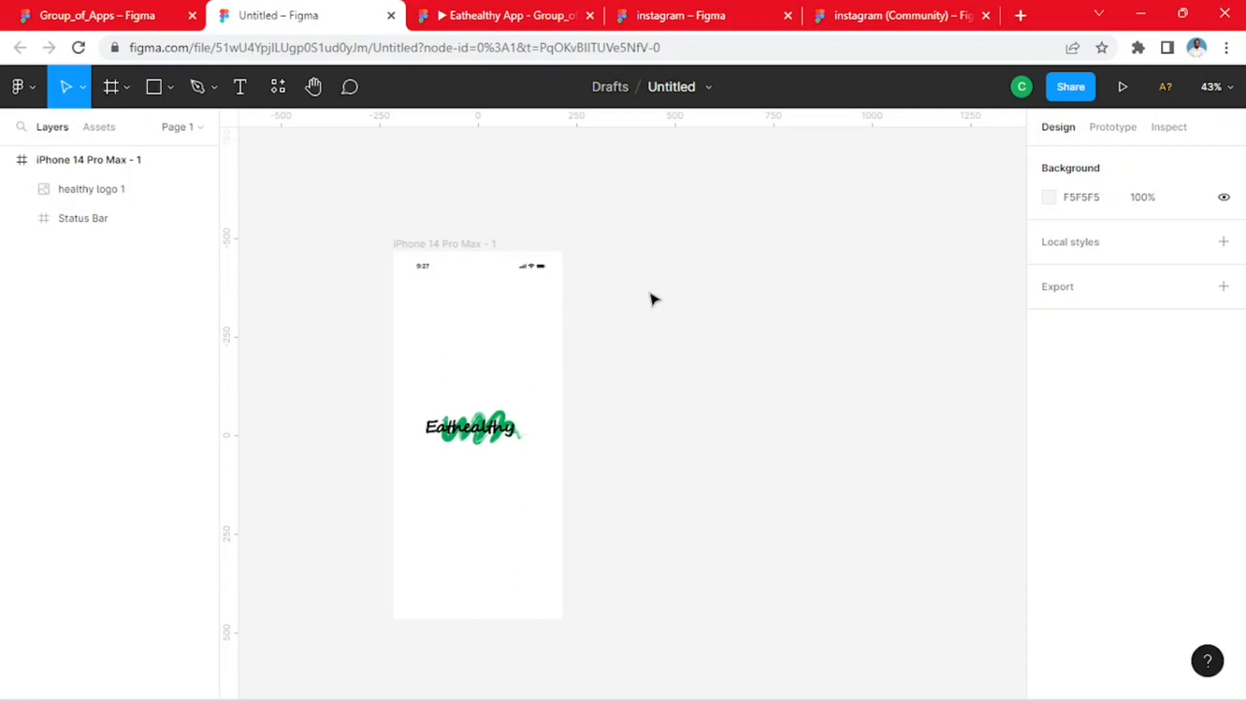
# - Hide the canvas rulers and show them again
pyautogui.scroll(-1, 586, 327)
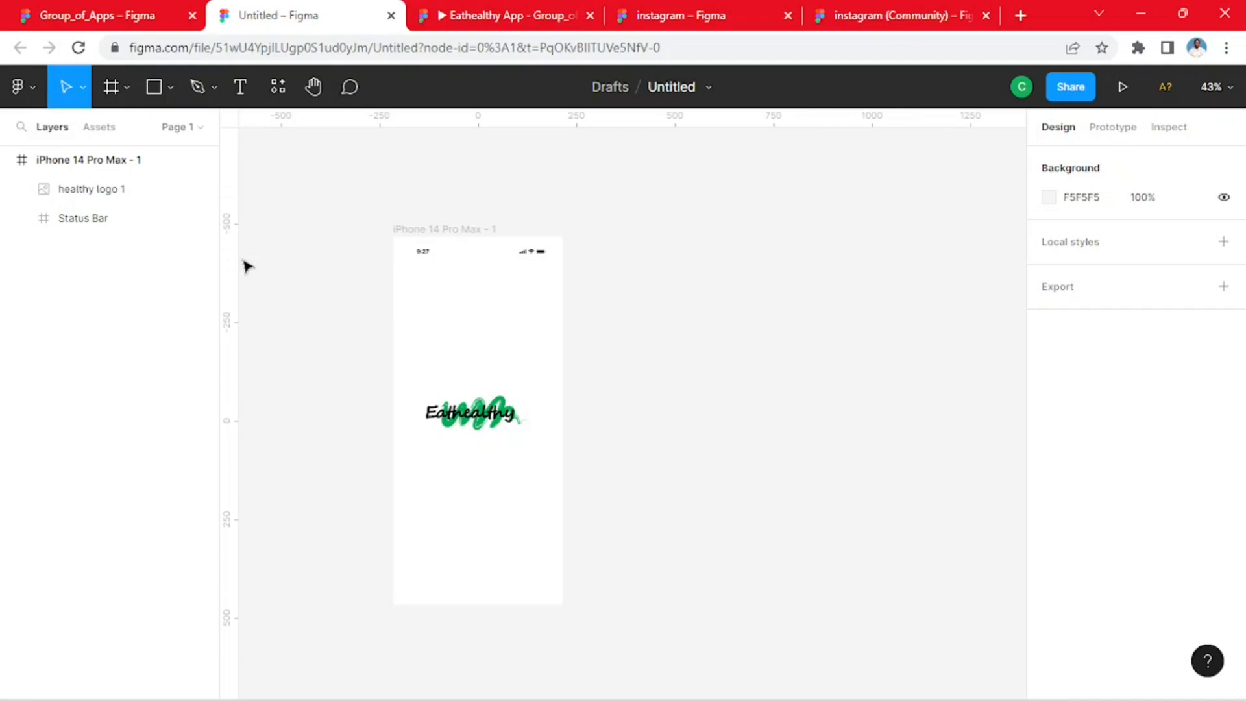
pyautogui.click(33, 84)
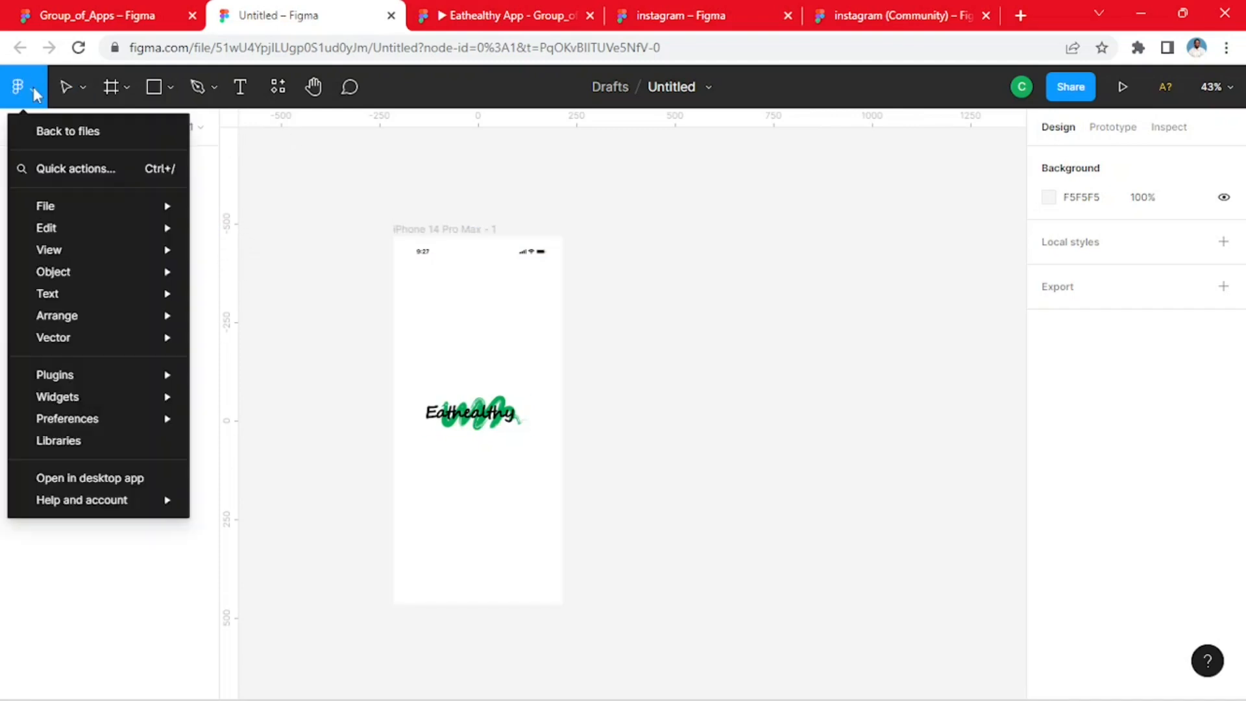
pyautogui.moveTo(76, 243)
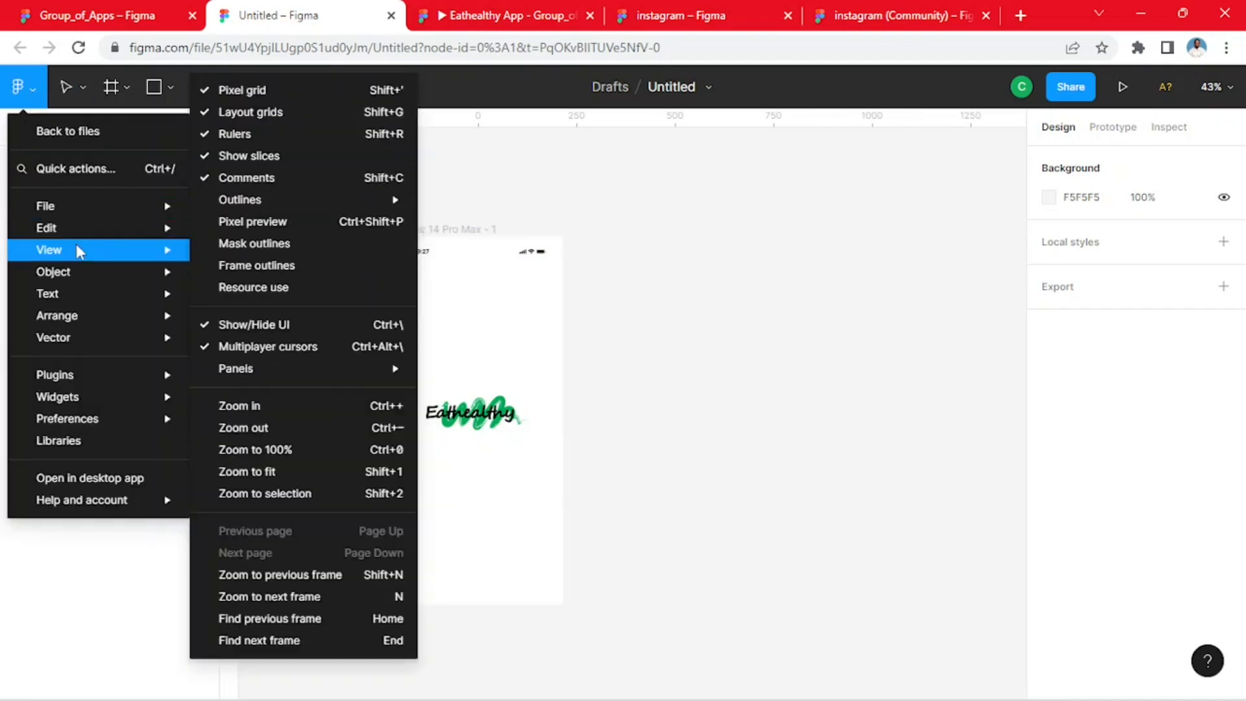
pyautogui.click(220, 137)
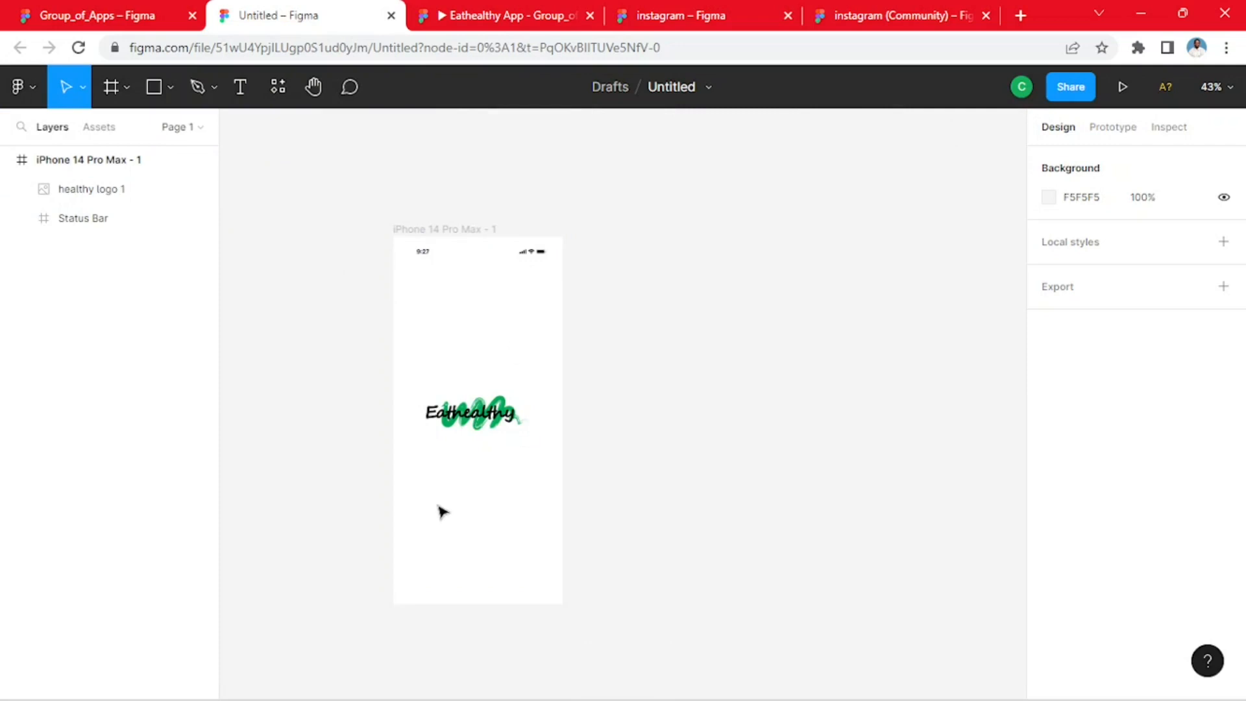
pyautogui.click(28, 83)
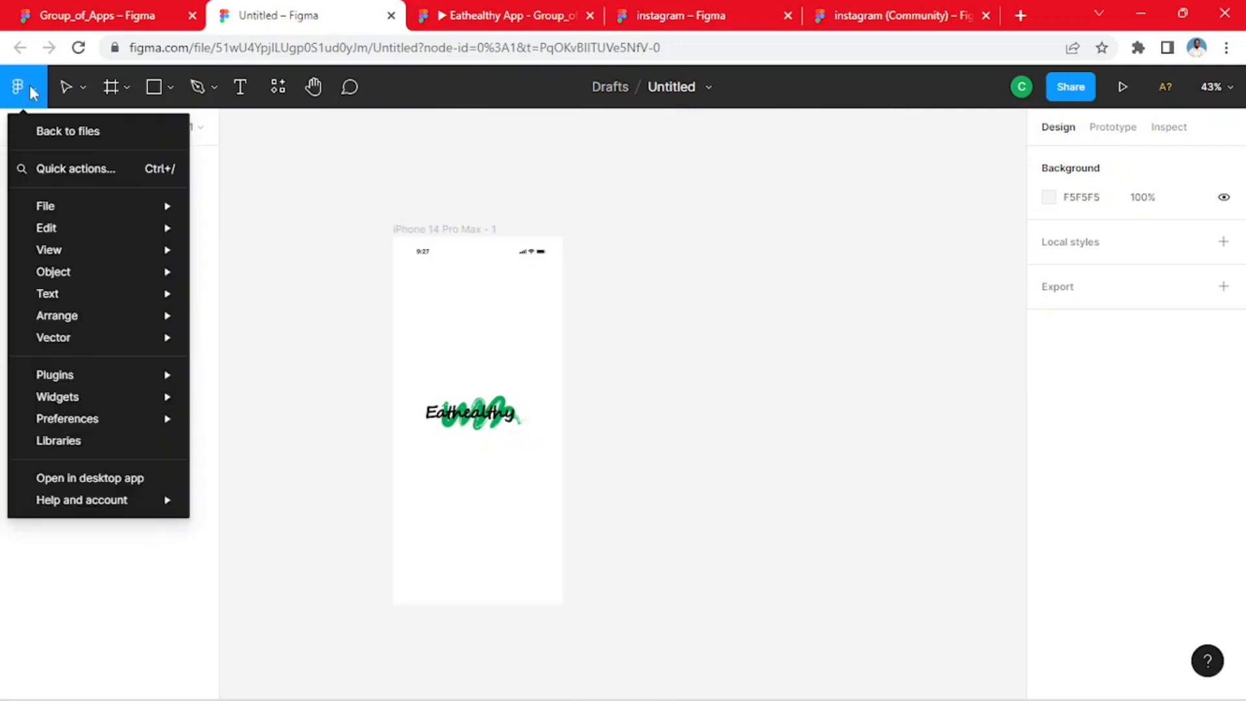
pyautogui.moveTo(80, 228)
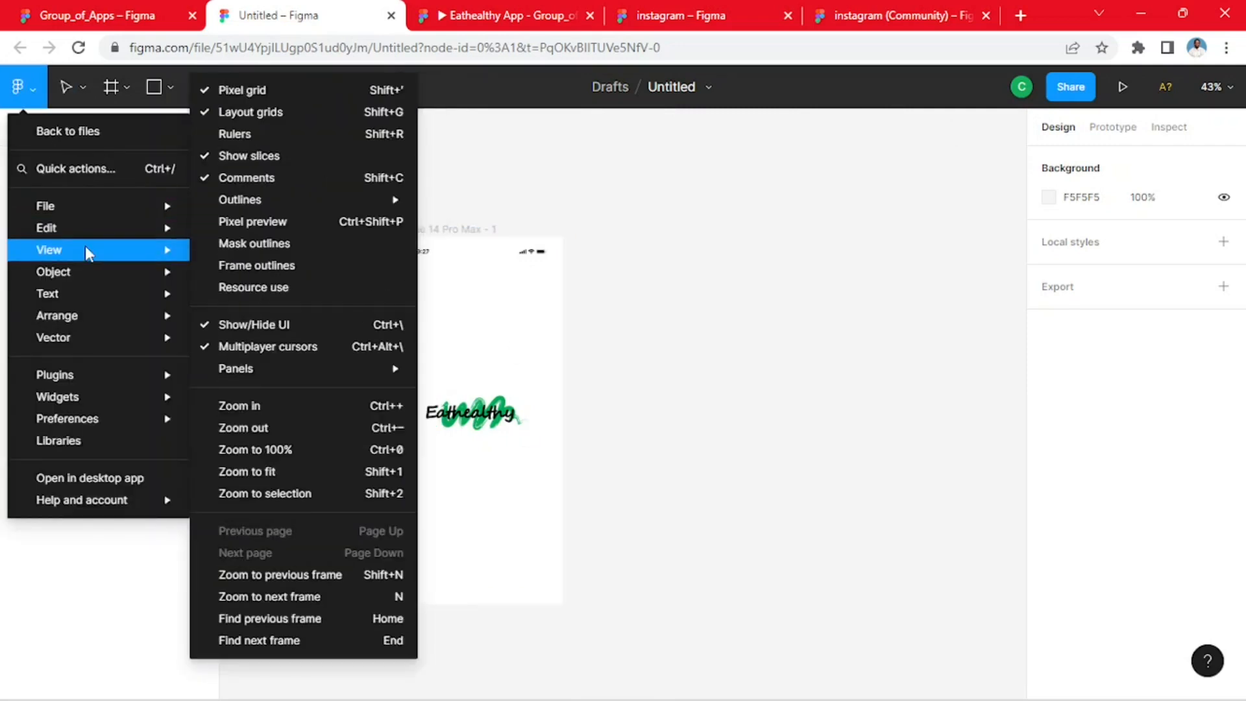
pyautogui.click(228, 136)
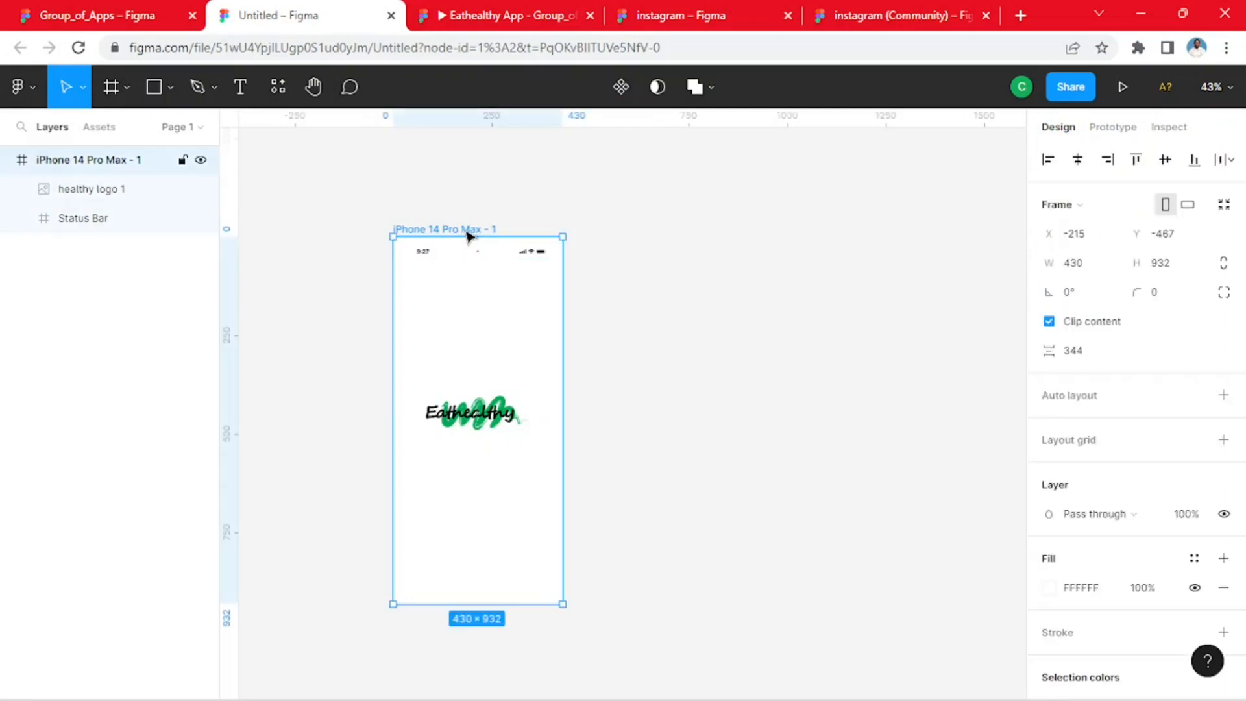
# - Rename the iPhone 14 Pro Max frame as Splash
pyautogui.doubleClick(467, 229)
pyautogui.write('Splash')
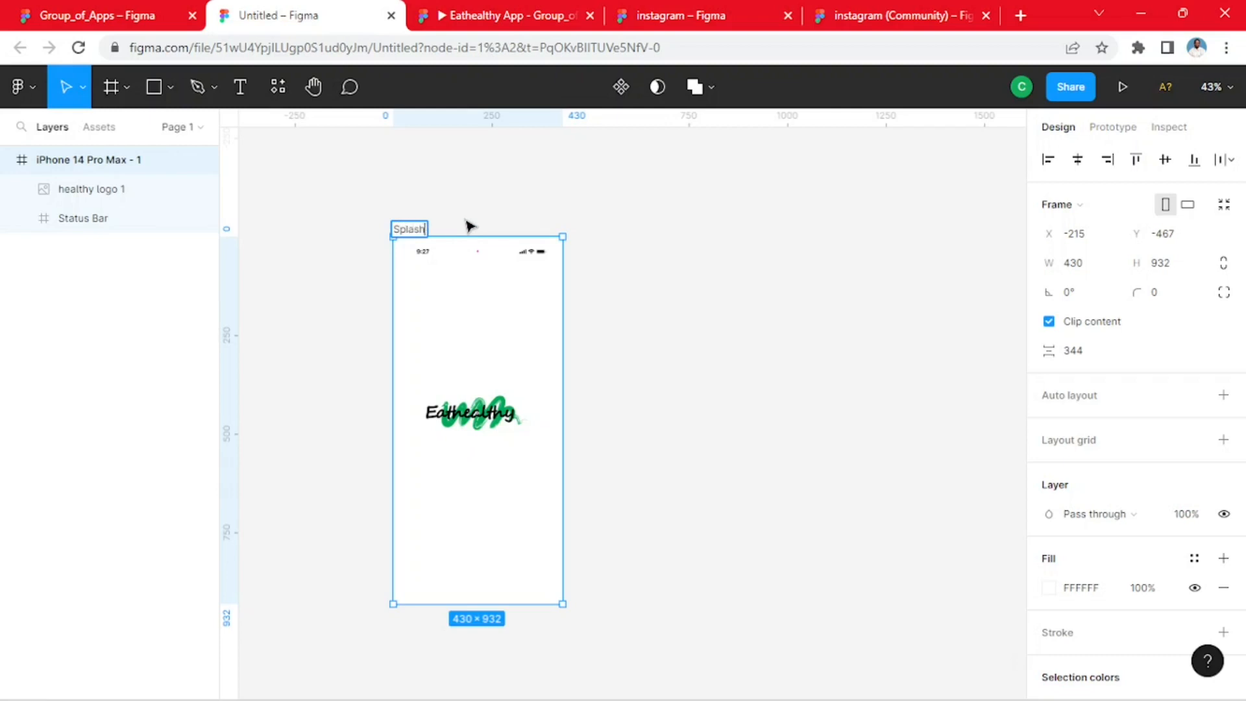
pyautogui.press('Return')
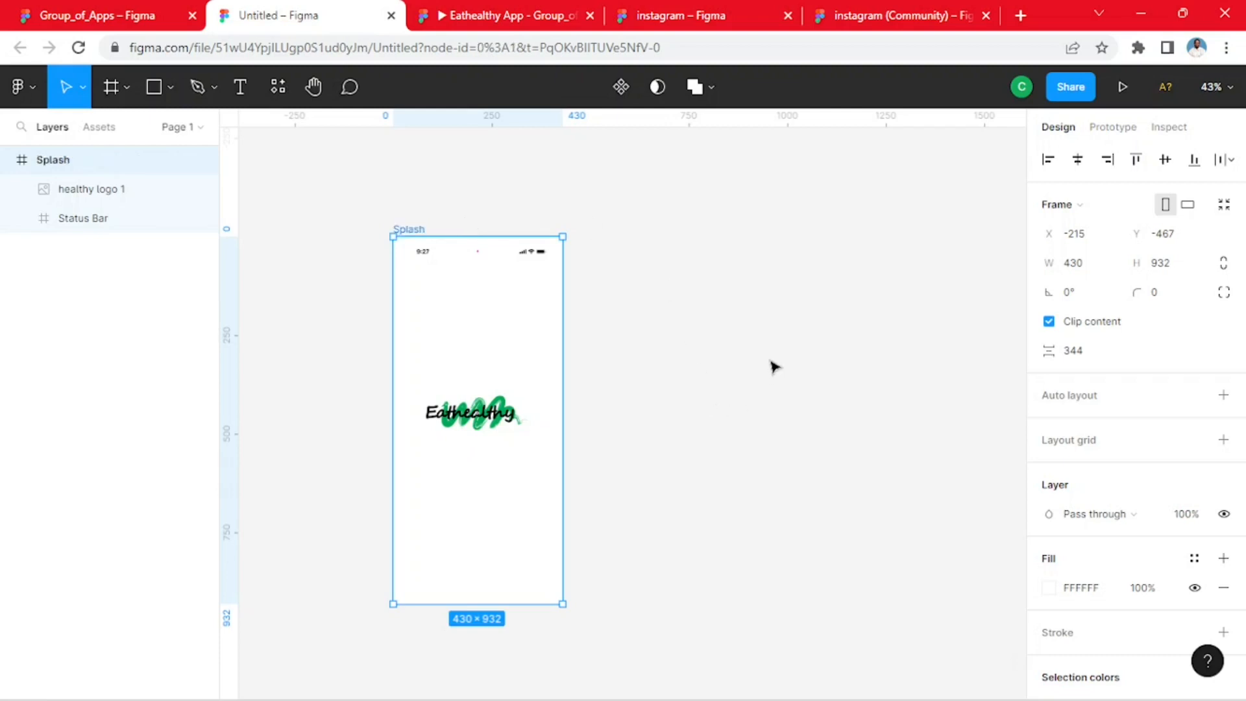
pyautogui.click(772, 366)
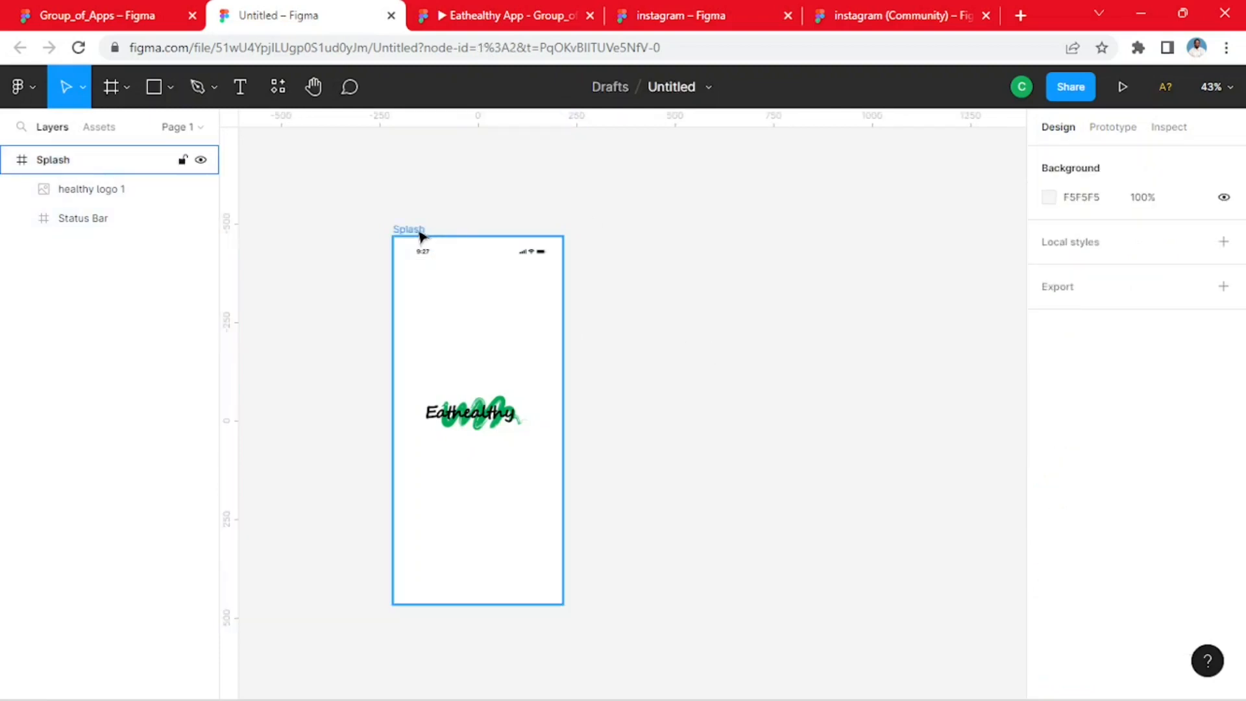
# - Add a columns layout grid to the Splash frame with a count of 6 and a margin of 25
pyautogui.click(421, 235)
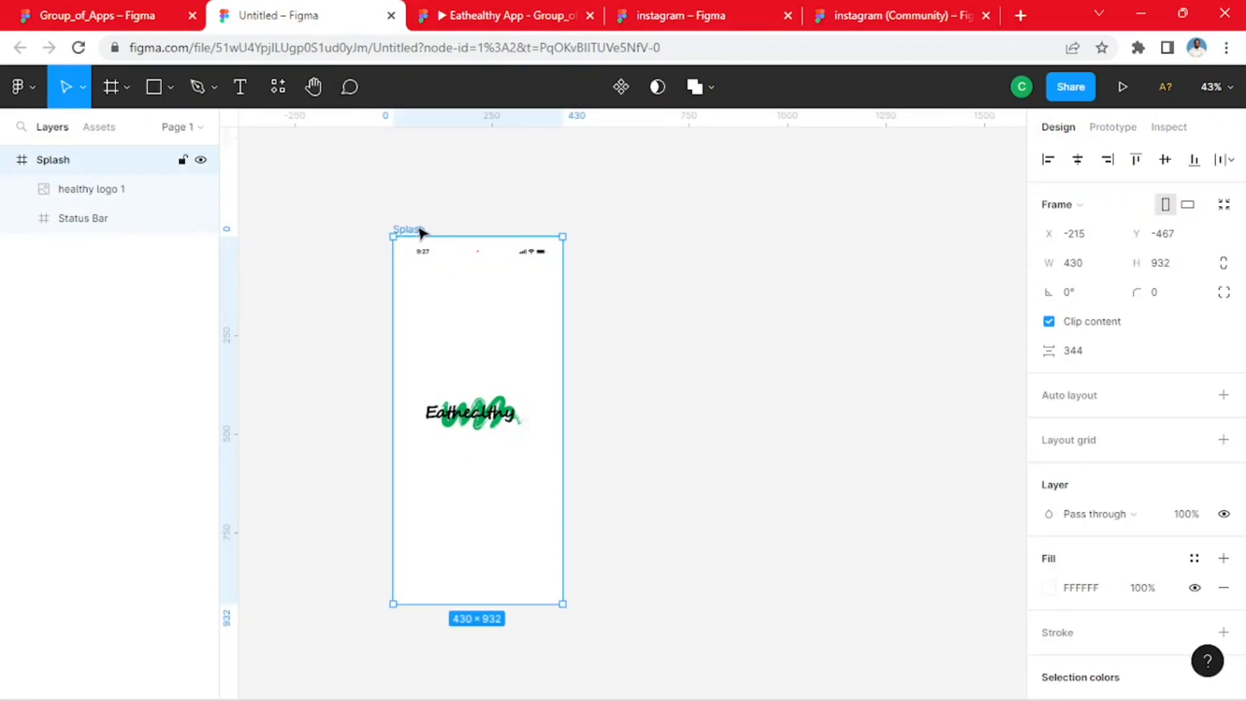
pyautogui.click(1082, 444)
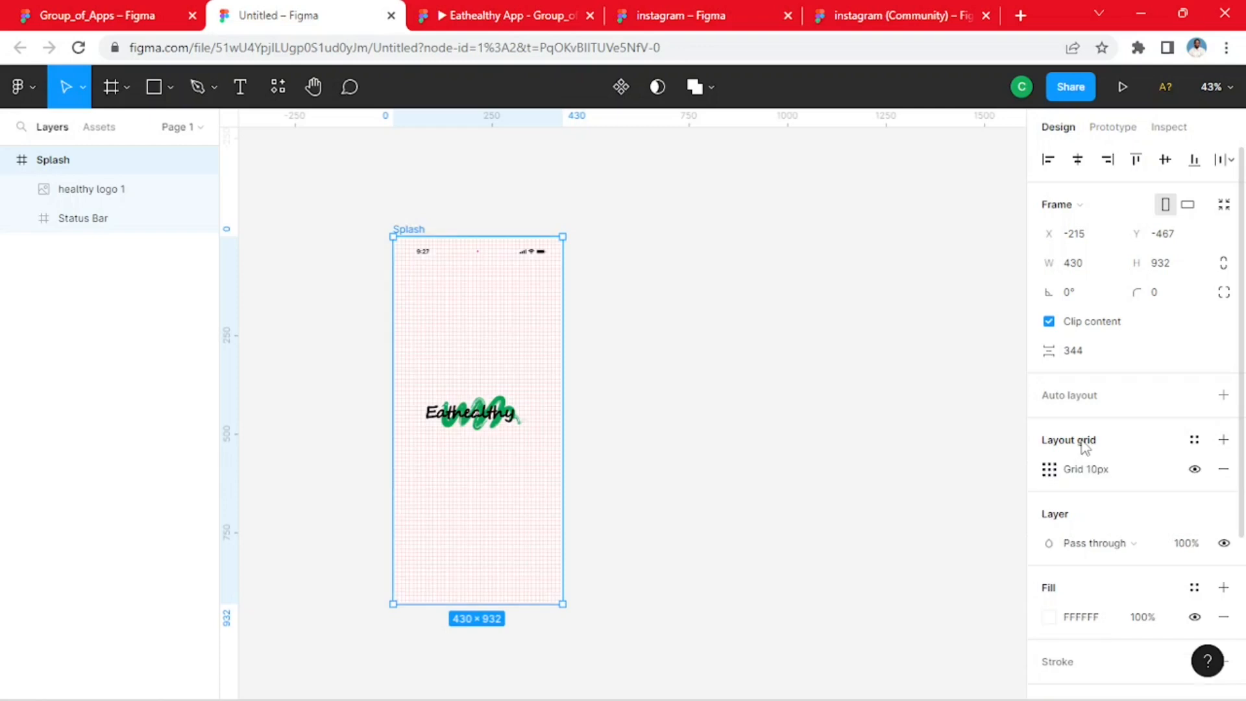
pyautogui.click(1050, 475)
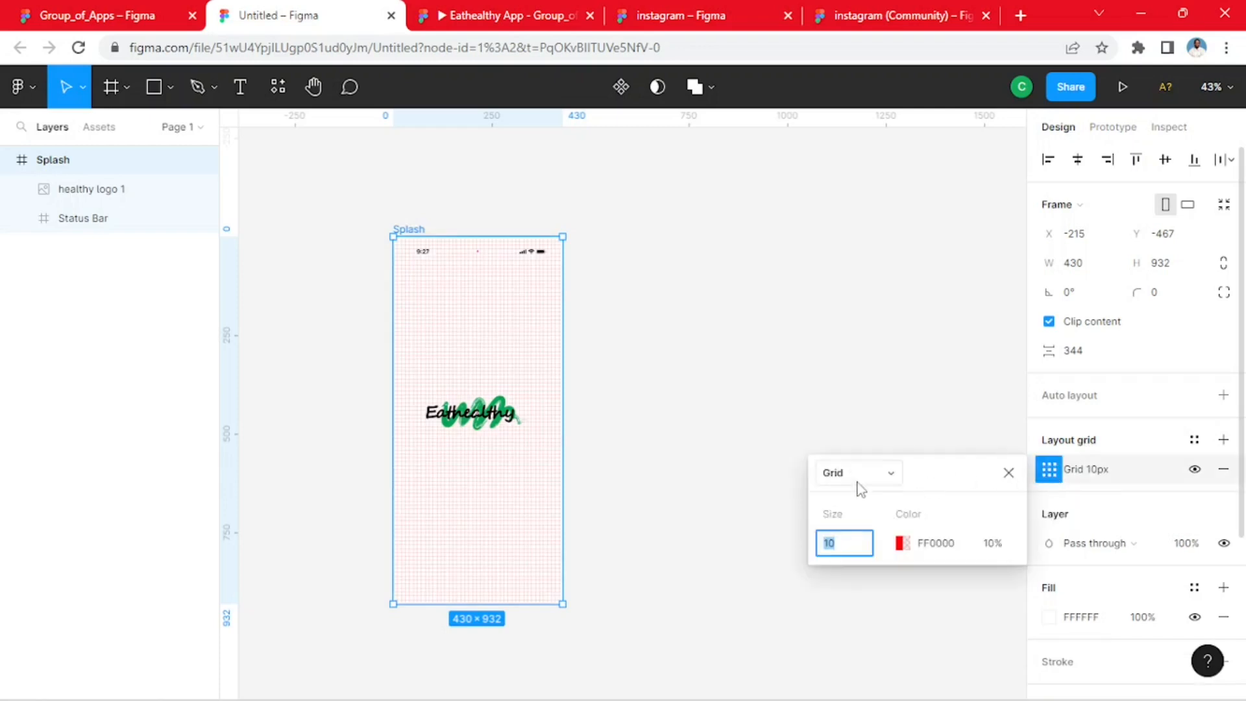
pyautogui.click(889, 481)
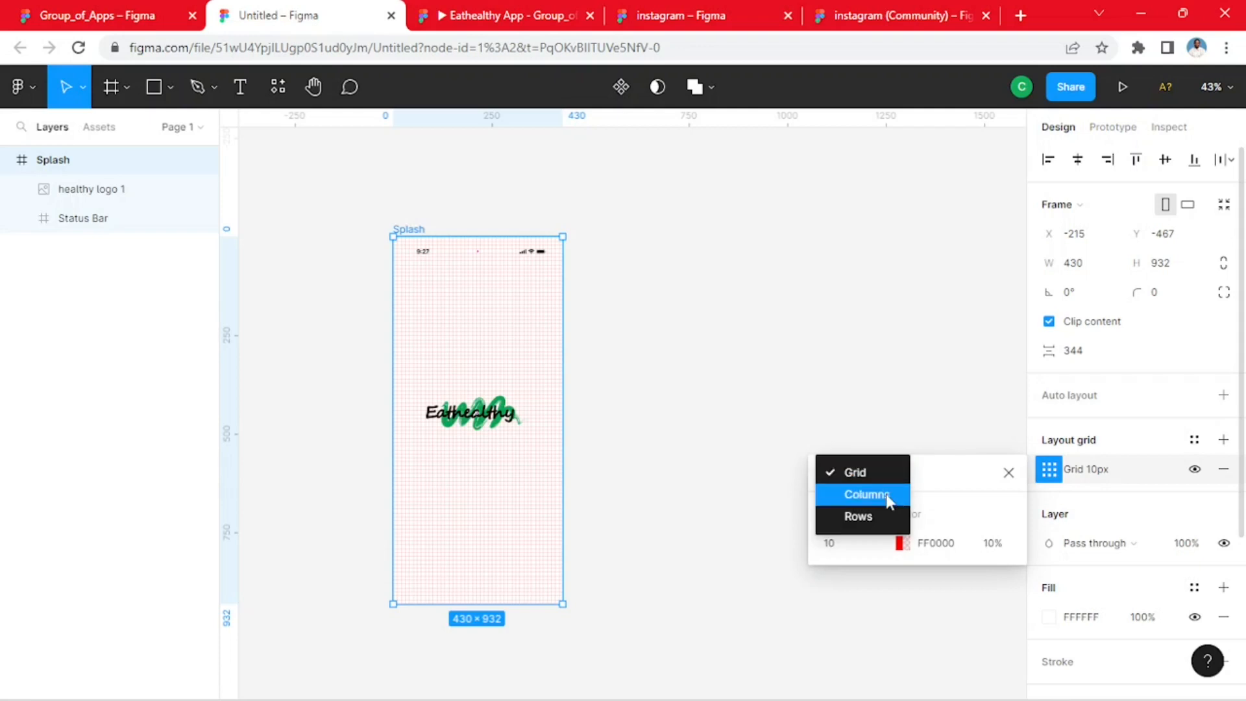
pyautogui.click(867, 494)
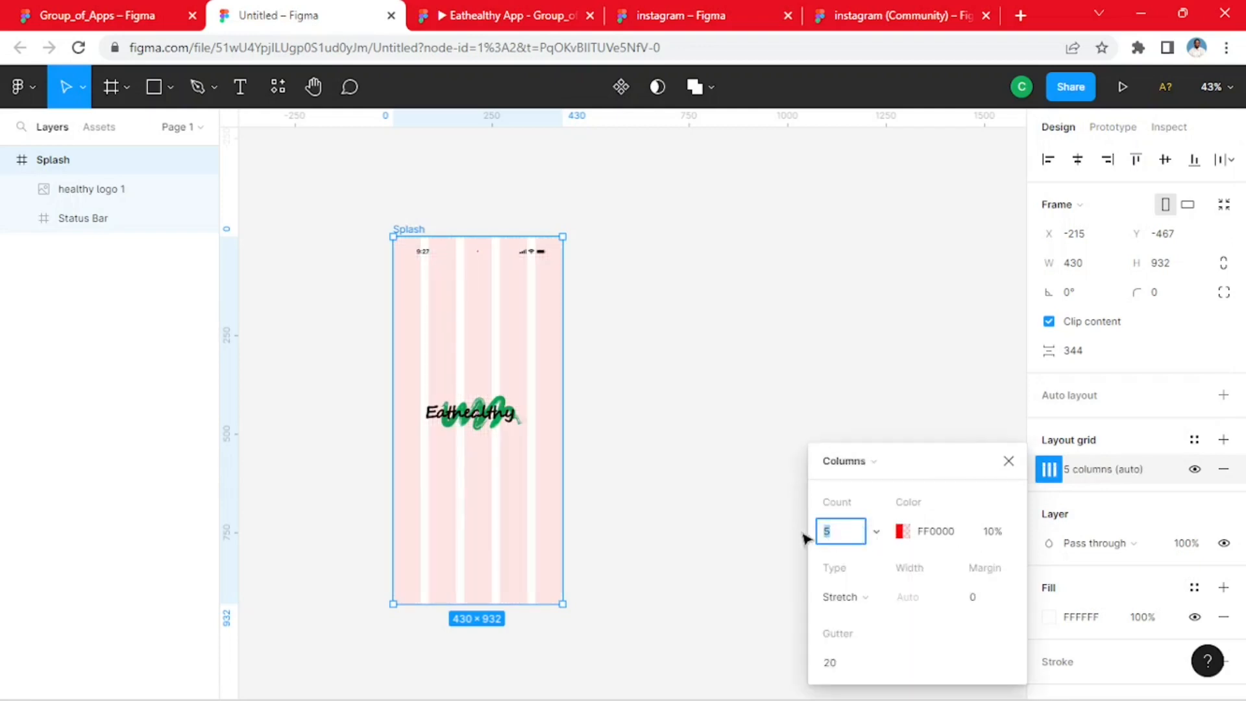
pyautogui.write('6')
pyautogui.press('Return')
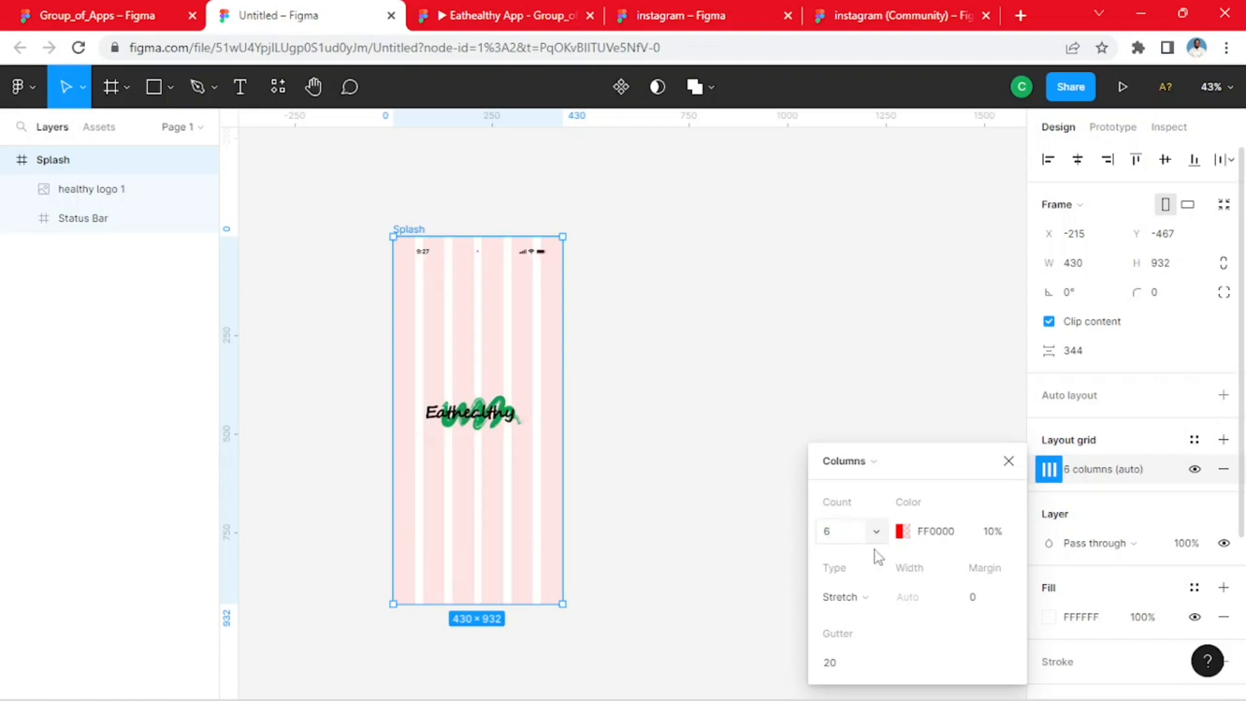
pyautogui.click(979, 599)
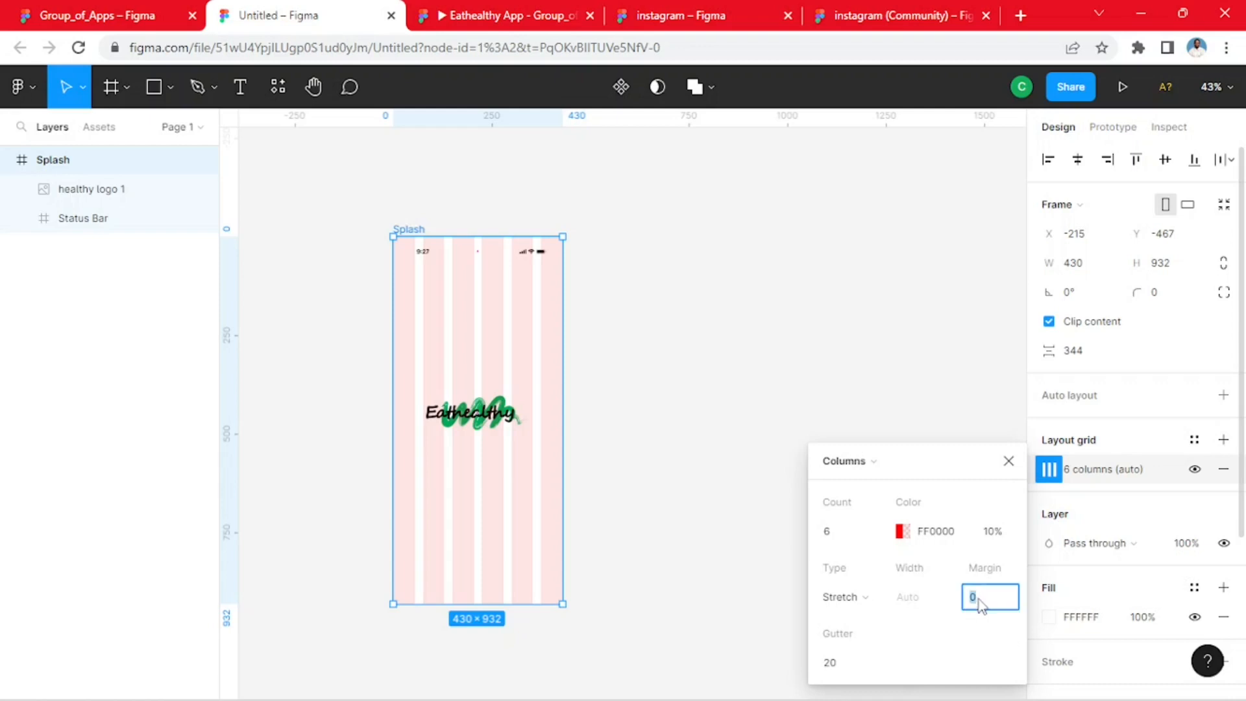
pyautogui.write('25')
pyautogui.press('Return')
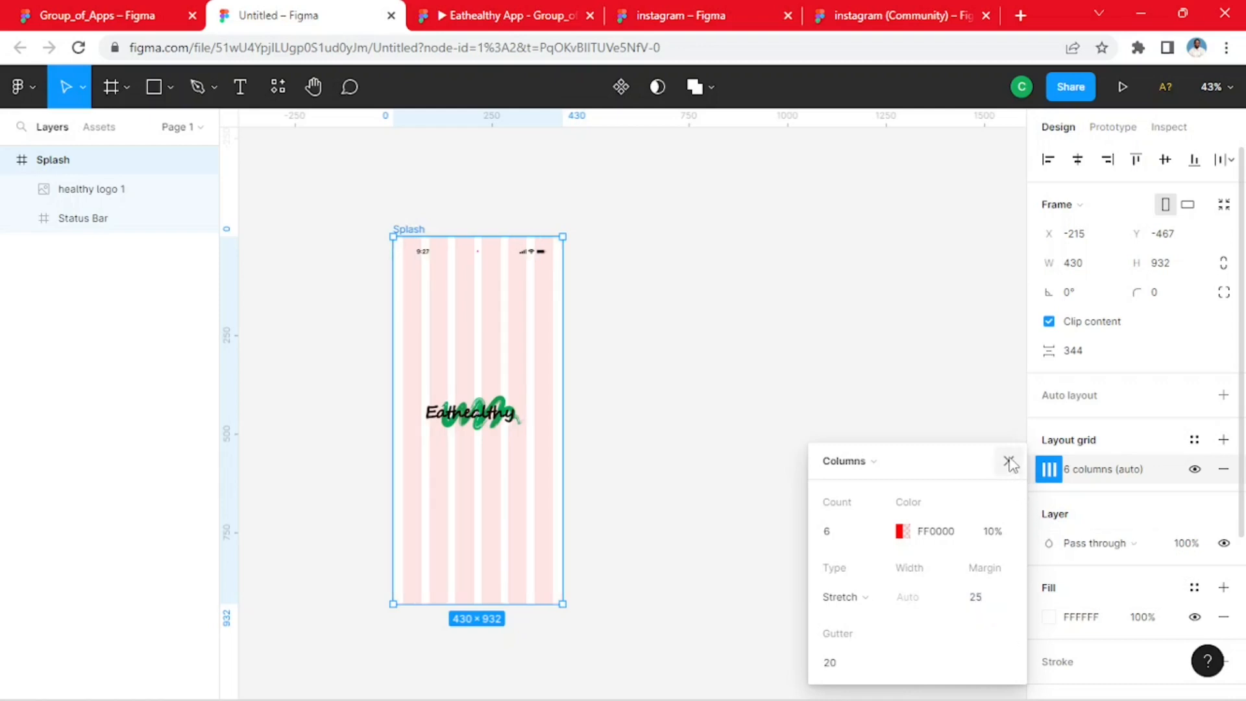
pyautogui.press('Escape')
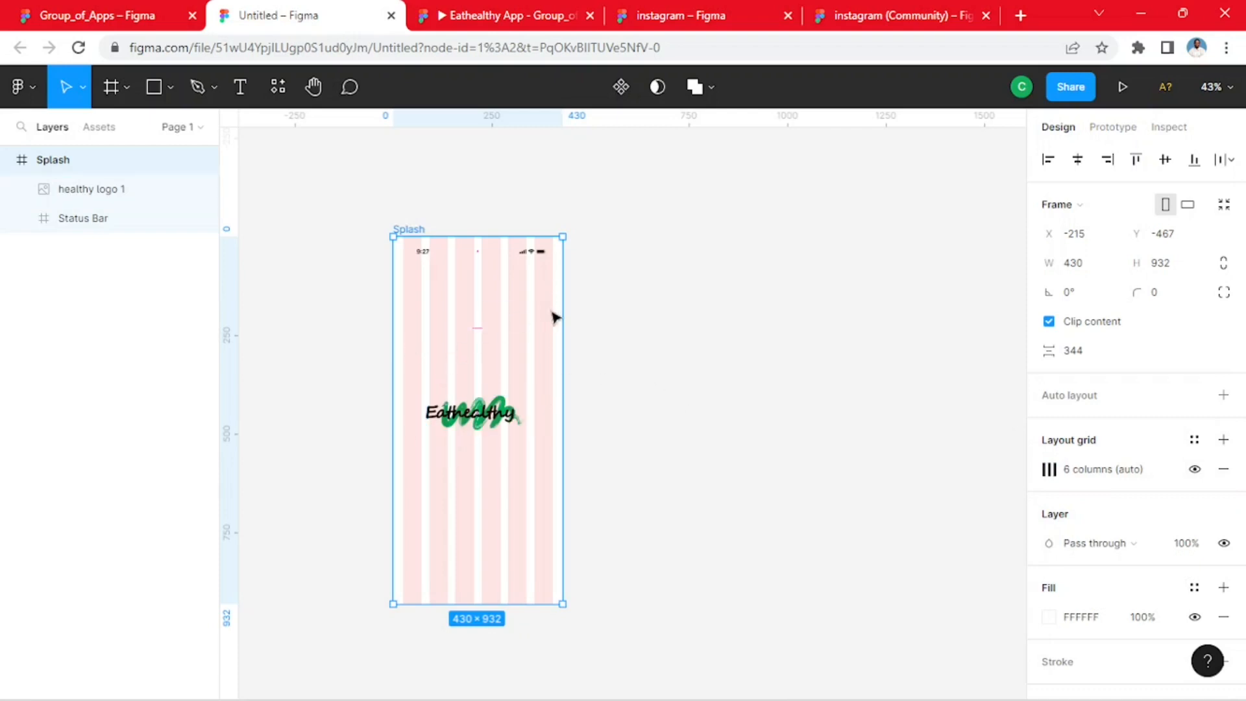
# - Place two vertical ruler guides on the Splash frame, along the outer edges of the last and first grid columns
pyautogui.scroll(5, 529, 390)
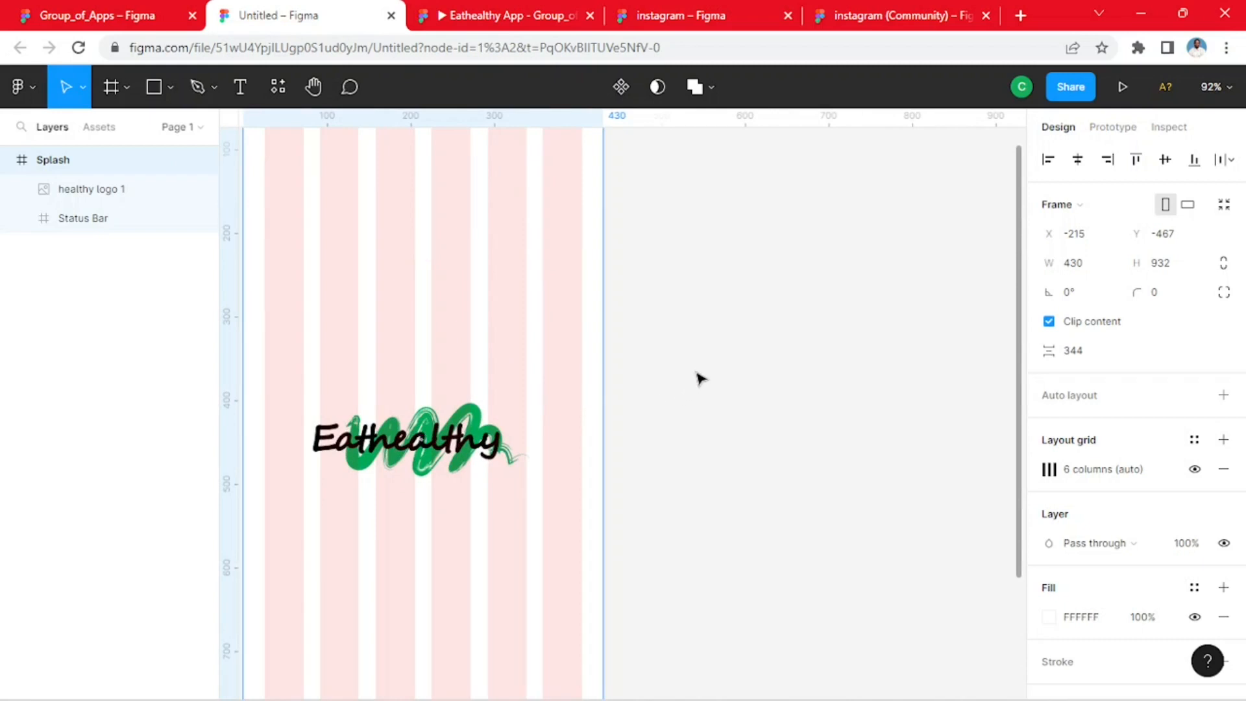
pyautogui.press('Escape')
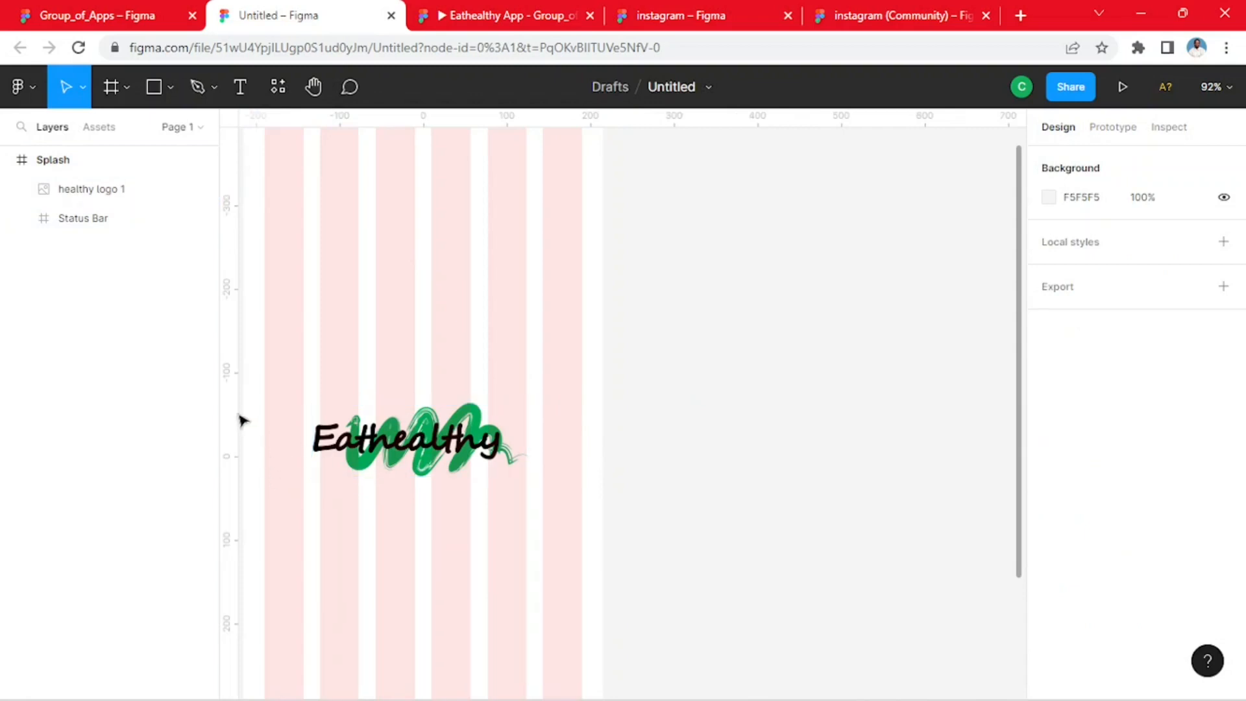
pyautogui.moveTo(237, 412); pyautogui.dragTo(579, 446)
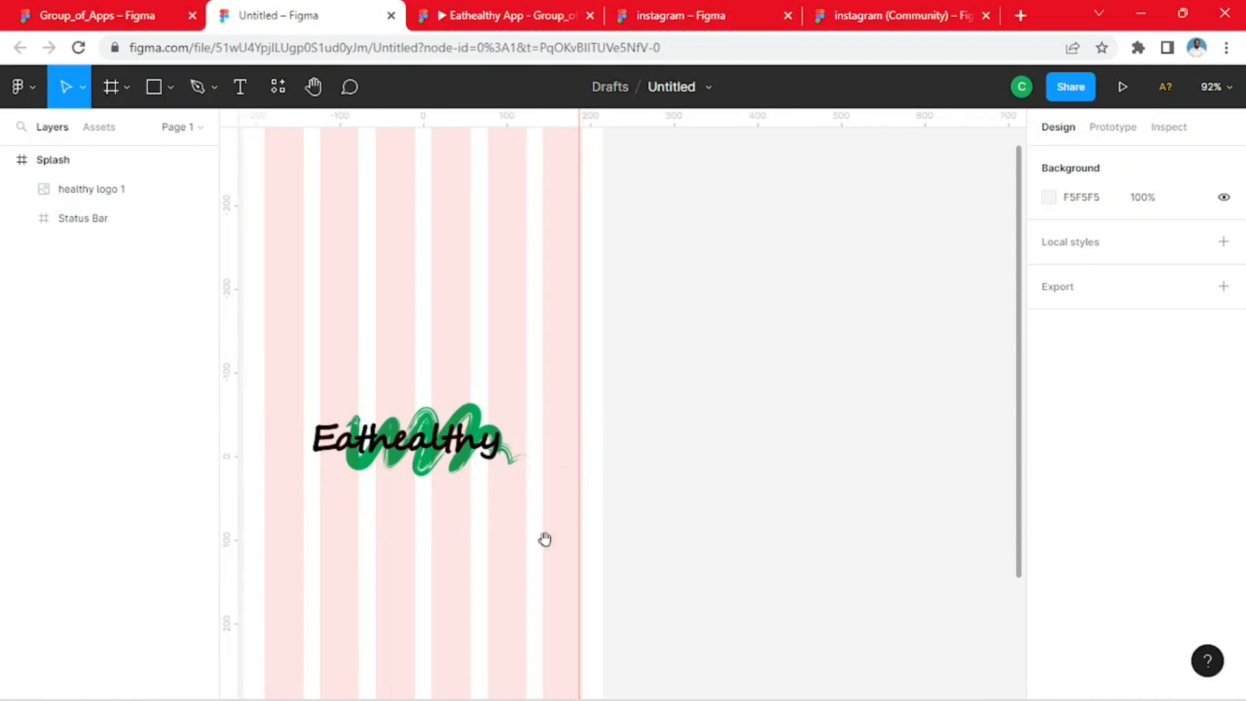
pyautogui.moveTo(380, 511); pyautogui.dragTo(676, 512)
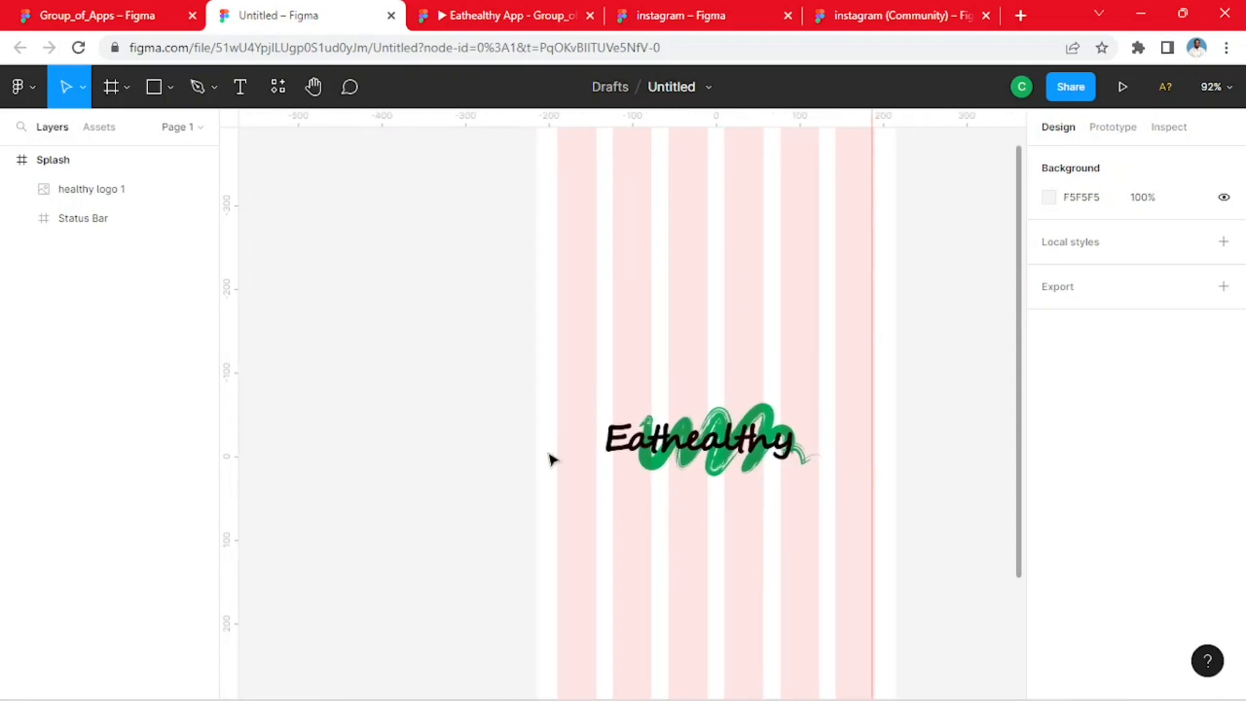
pyautogui.scroll(2, 577, 475)
pyautogui.scroll(3, 576, 475)
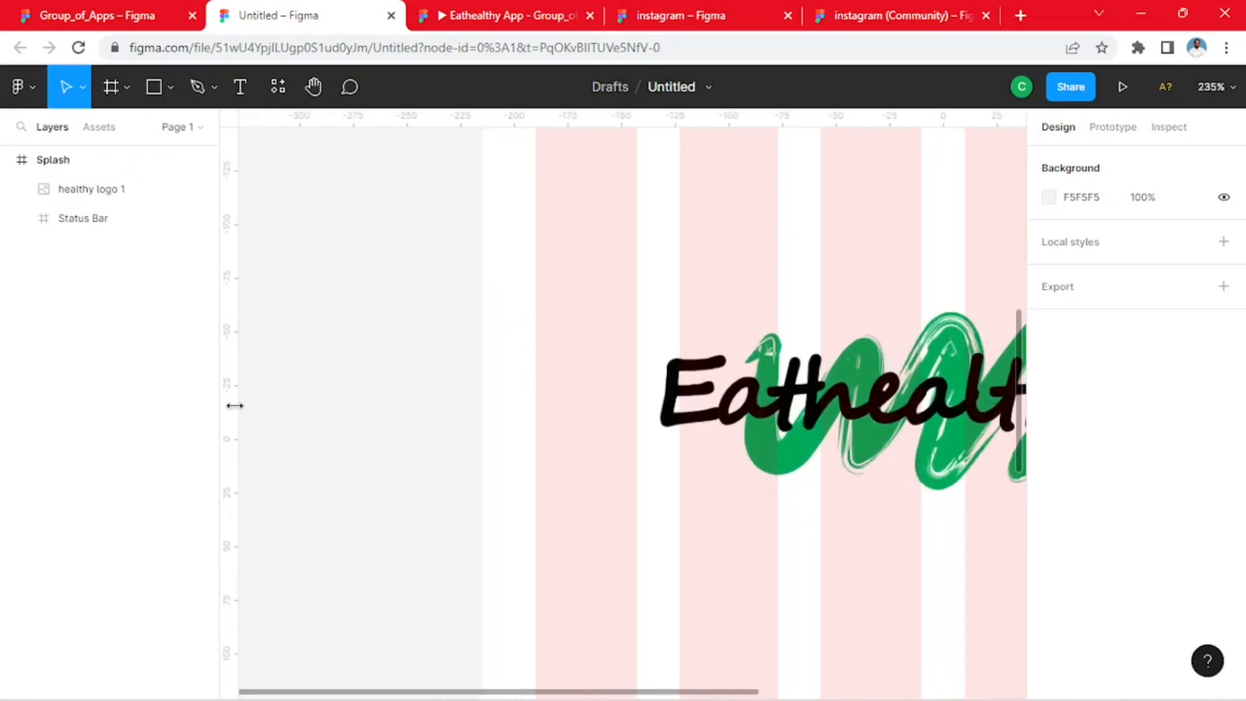
pyautogui.moveTo(233, 406); pyautogui.dragTo(538, 465)
pyautogui.scroll(-10, 634, 431)
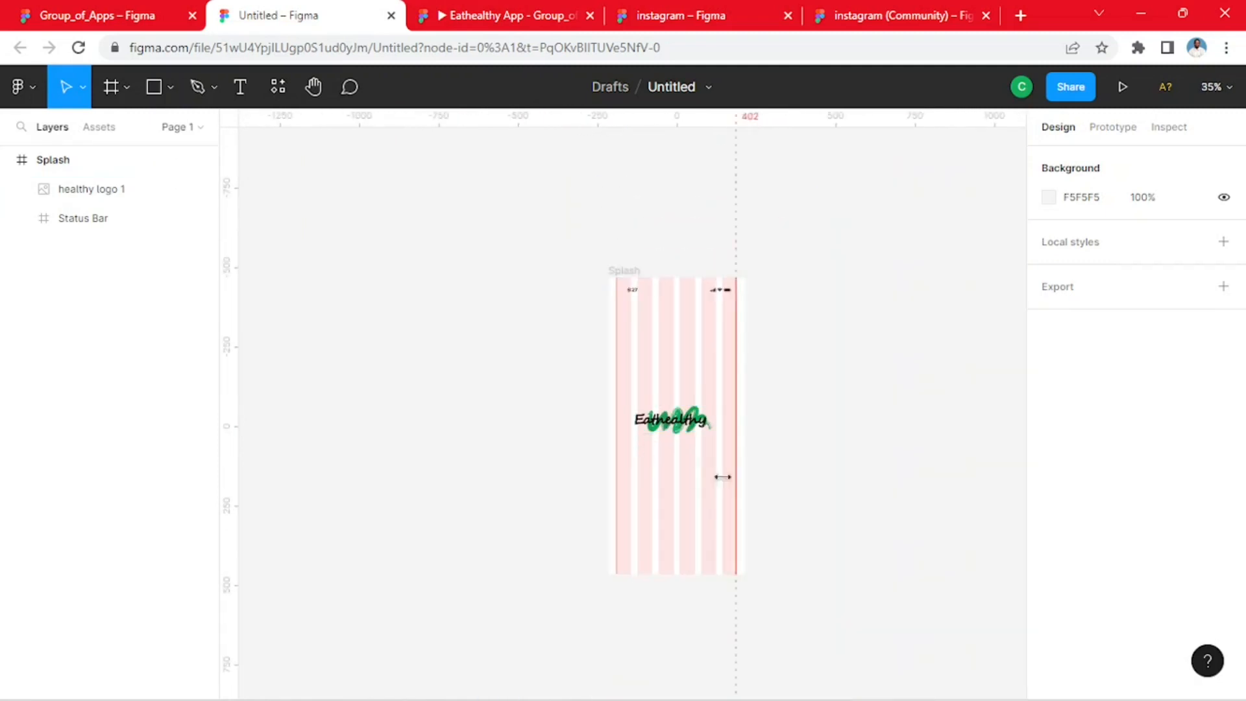
pyautogui.moveTo(697, 504); pyautogui.dragTo(604, 509)
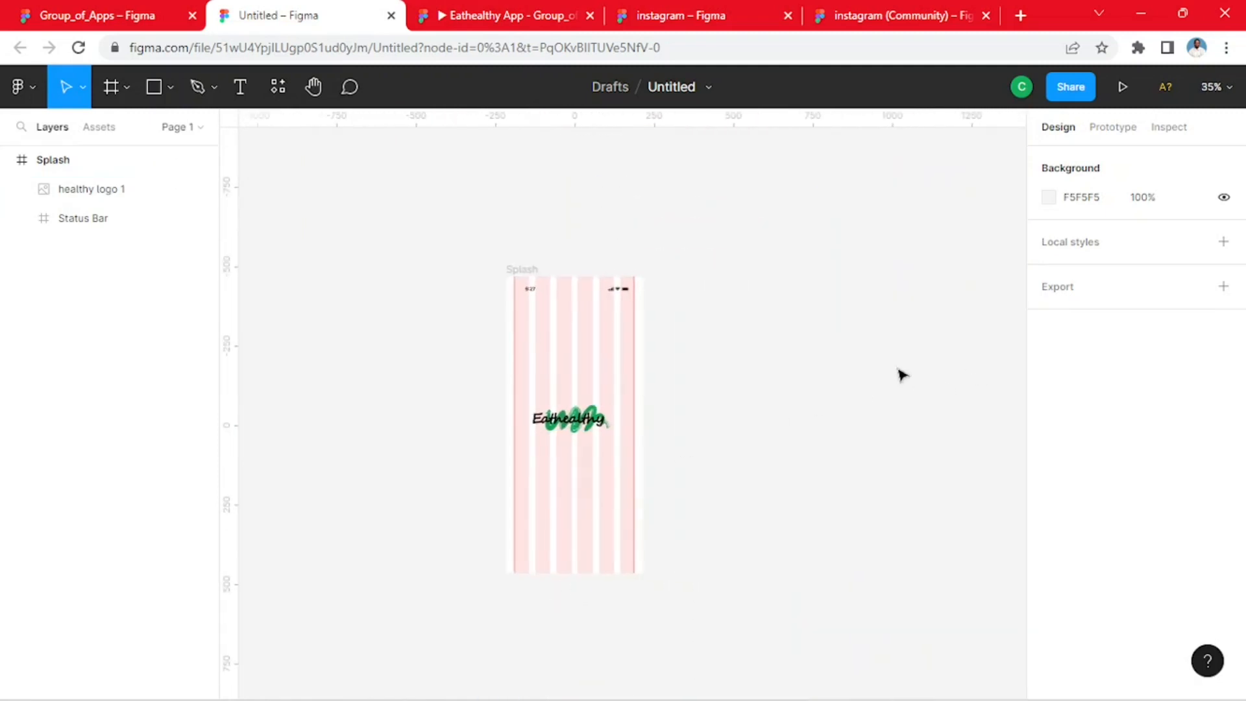
# - Hide the Splash frame's column layout grid
pyautogui.click(536, 274)
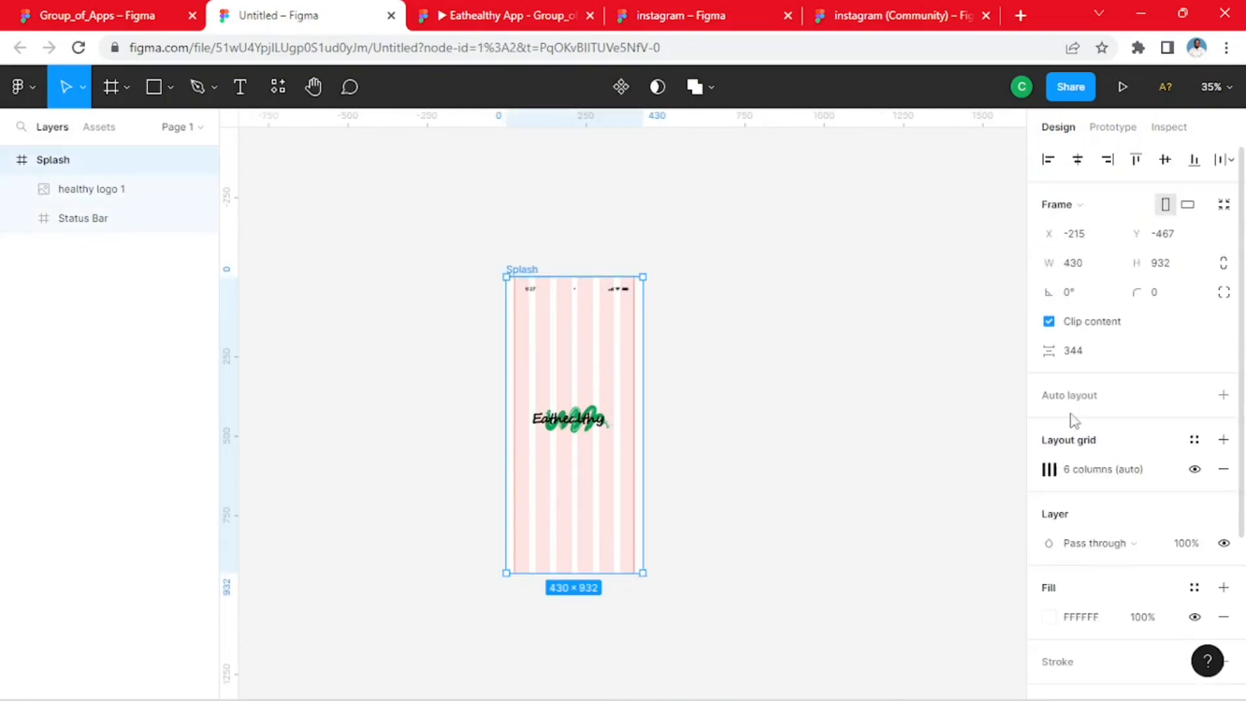
pyautogui.click(1196, 471)
pyautogui.click(848, 415)
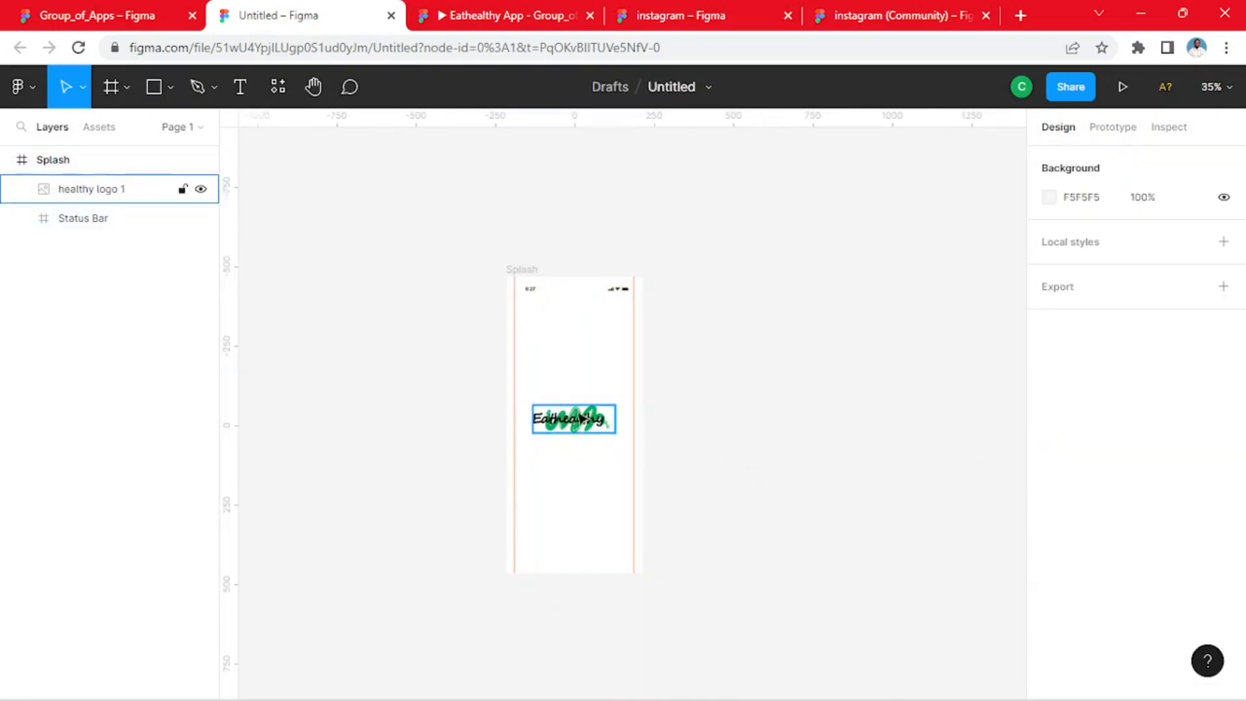
# - Nudge the Status Bar slightly to the left within the Splash frame so it sits between the two guides
pyautogui.scroll(3, 594, 392)
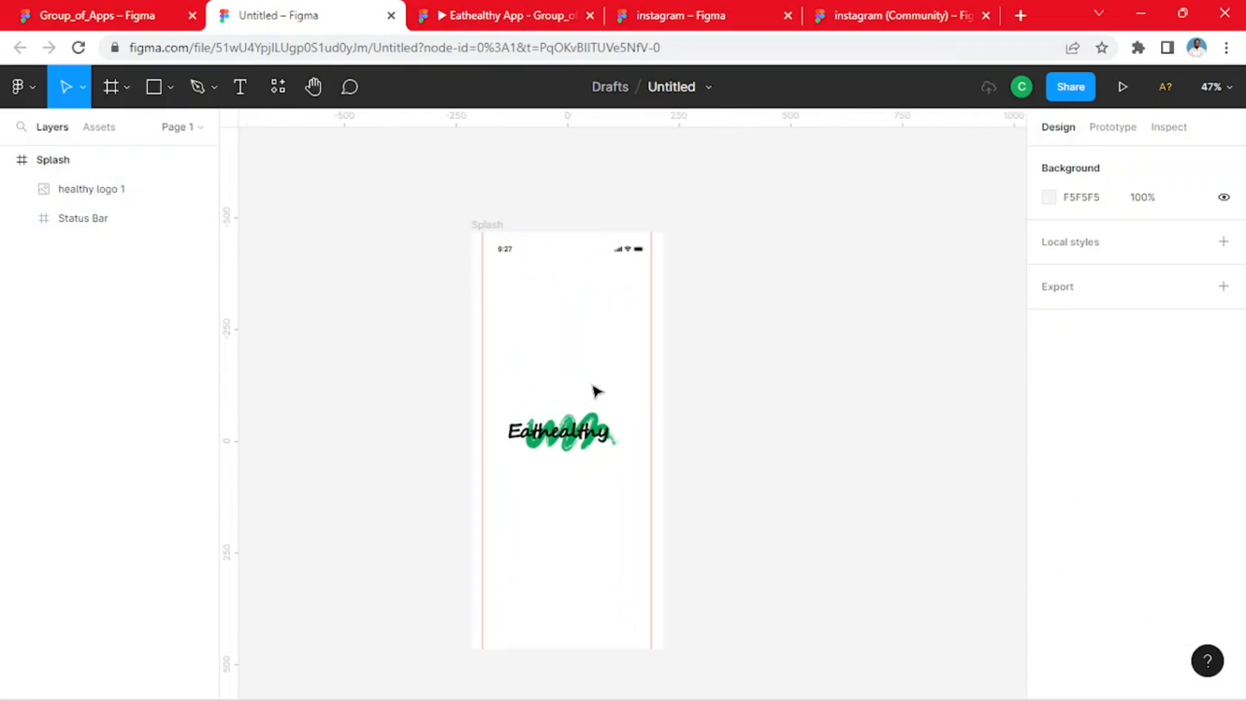
pyautogui.scroll(1, 646, 260)
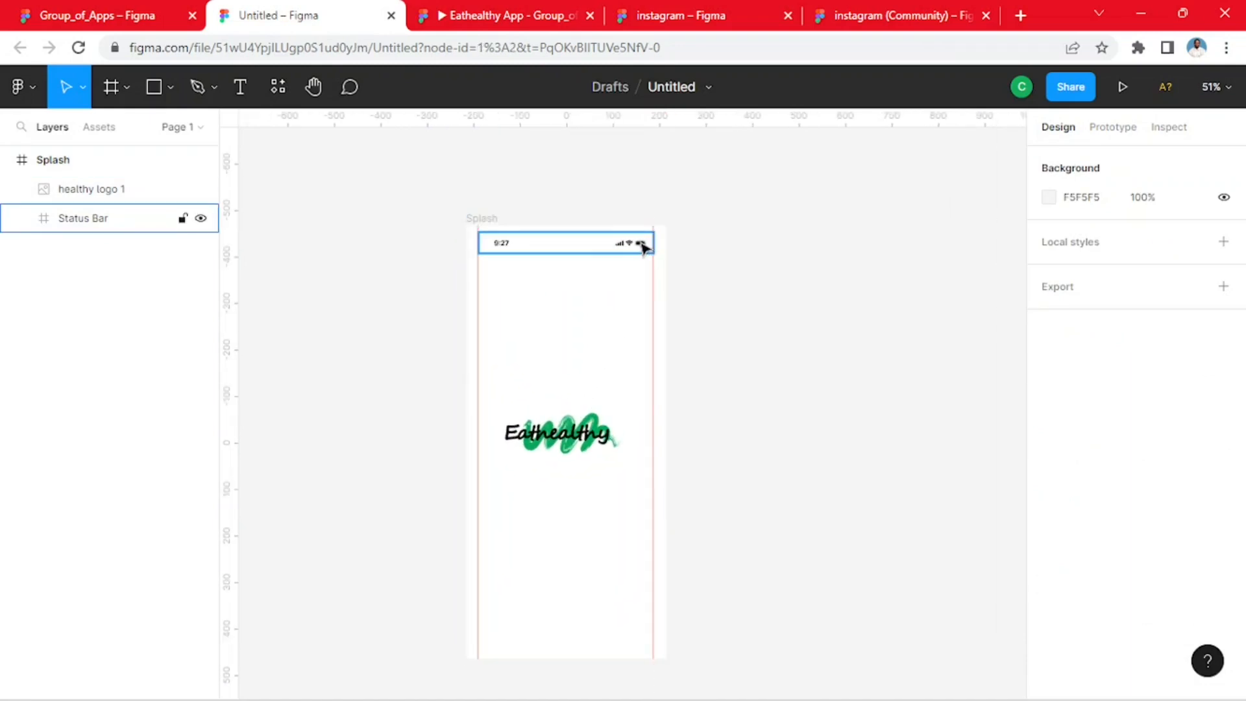
pyautogui.click(642, 247)
pyautogui.press('Left')
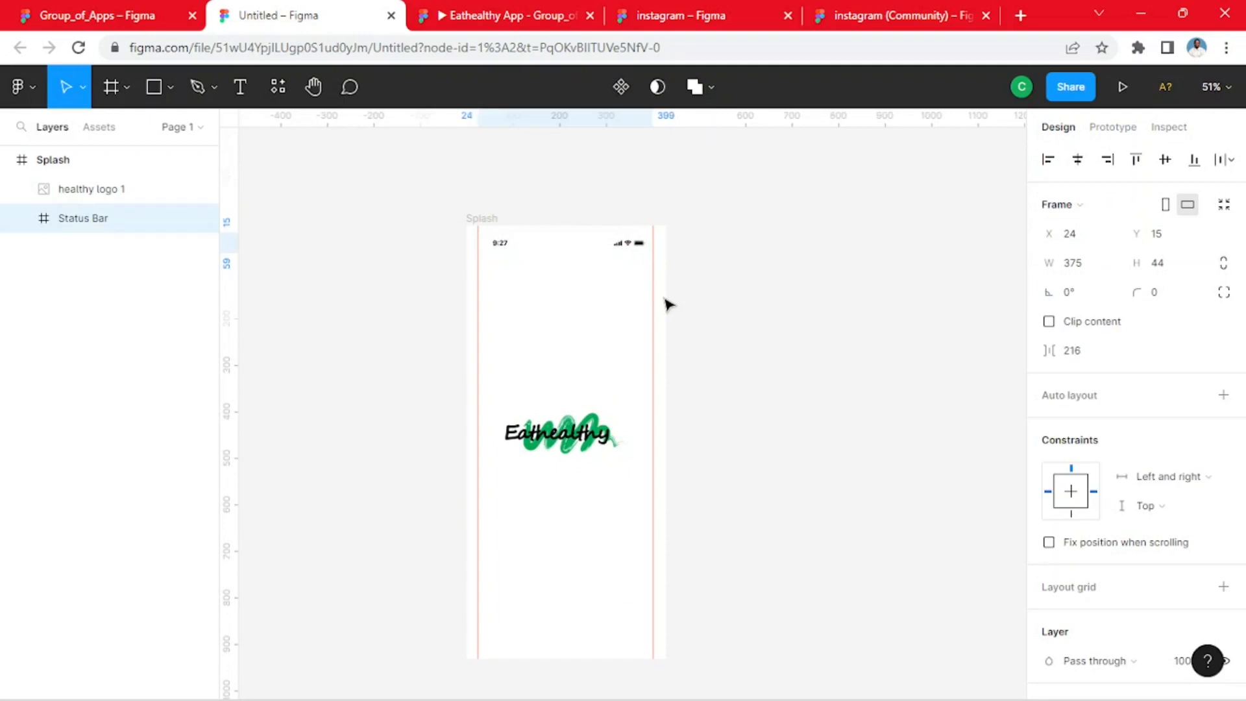
pyautogui.press('Left')
pyautogui.press('Left')
pyautogui.press('Left')
pyautogui.click(810, 354)
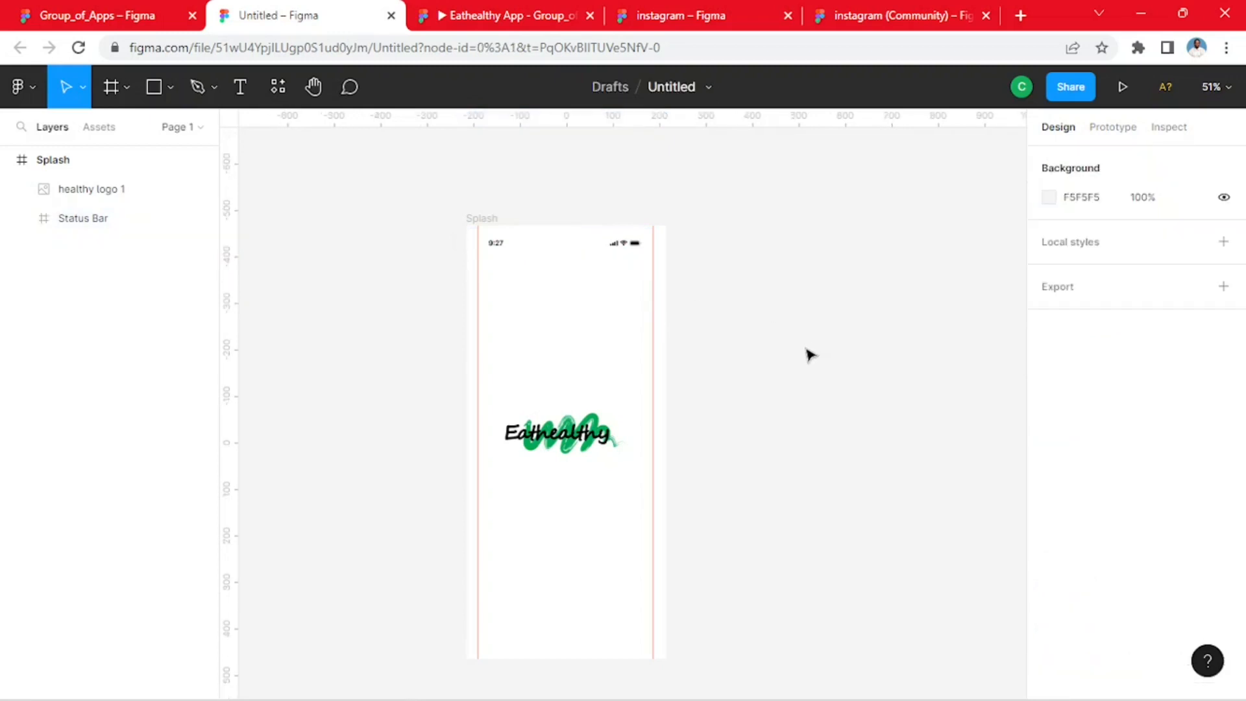
# - Check the mixed fruits image on the Splash frame in Group_of_Apps and return to the Untitled file
pyautogui.click(137, 17)
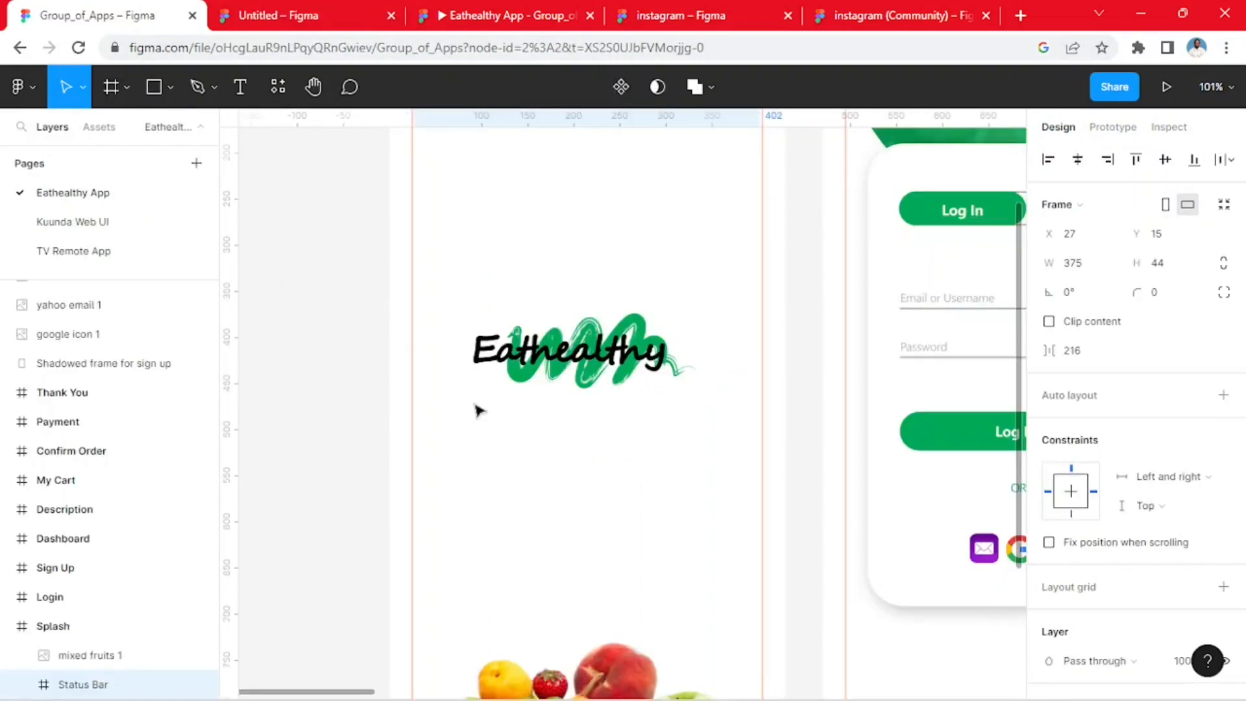
pyautogui.scroll(-2, 620, 537)
pyautogui.click(636, 495)
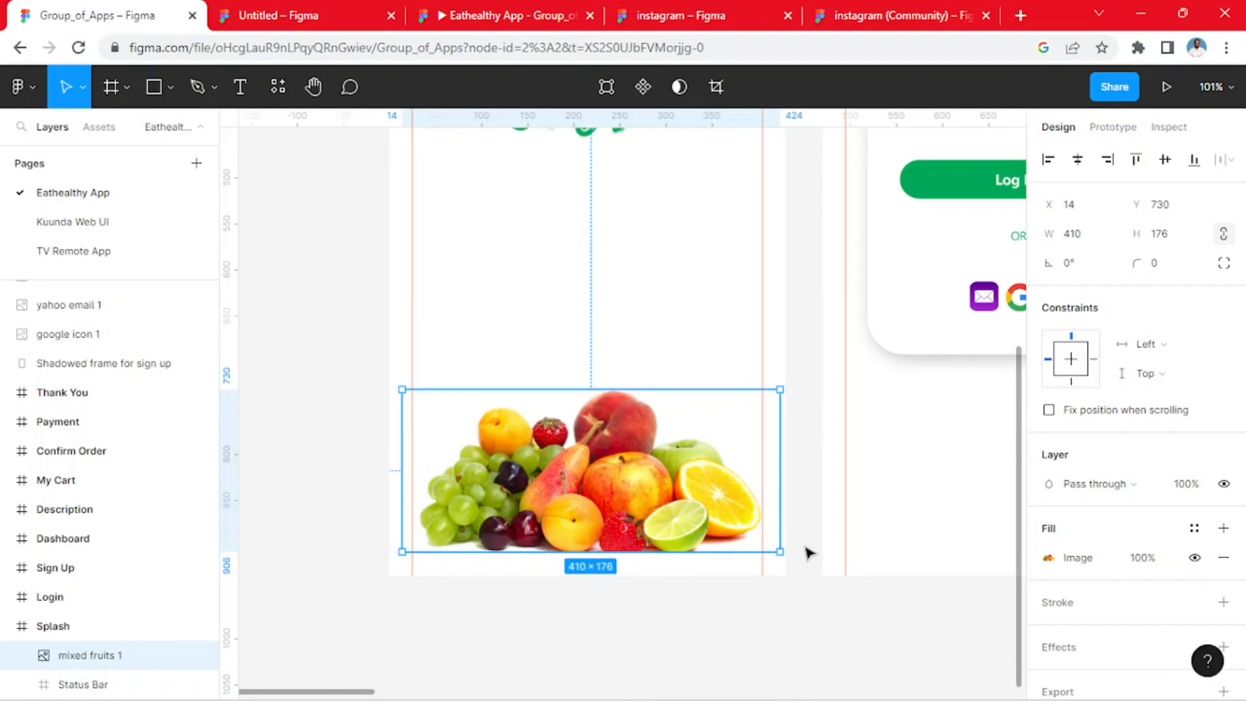
pyautogui.click(280, 16)
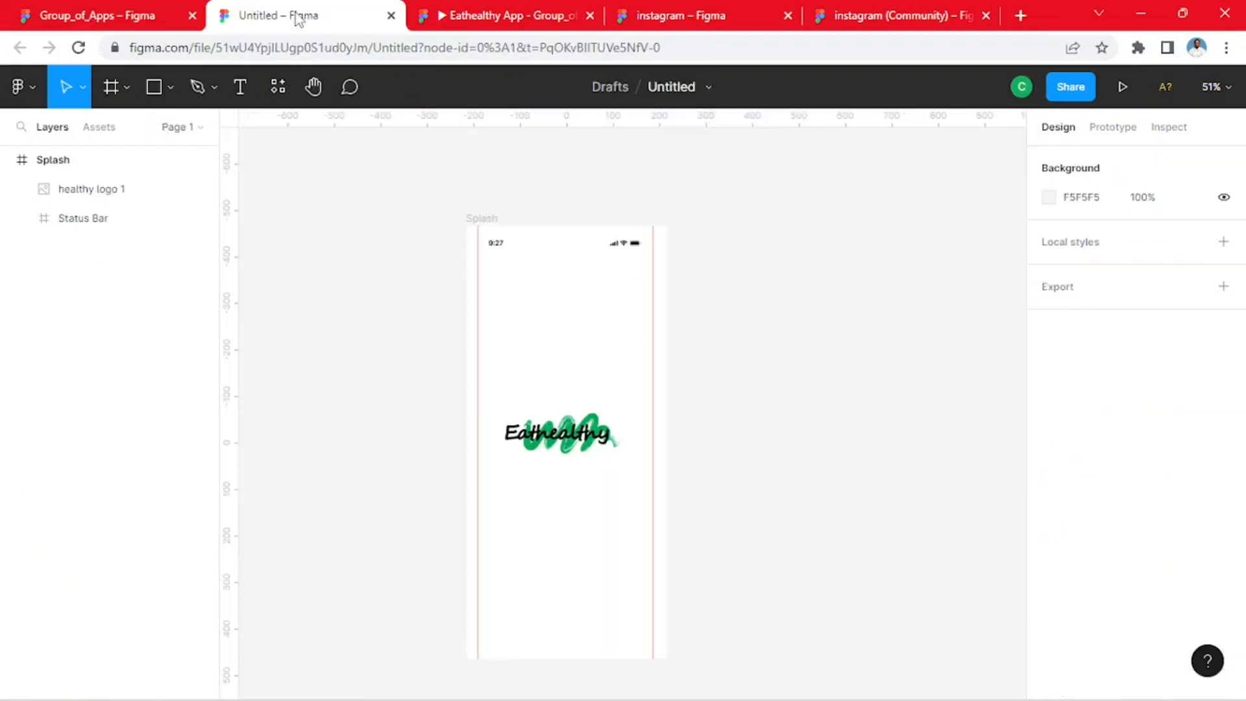
# - Paste the mixed fruits image into the Untitled file and place it along the bottom edge of the Splash frame
pyautogui.hotkey('ctrl', 'v')
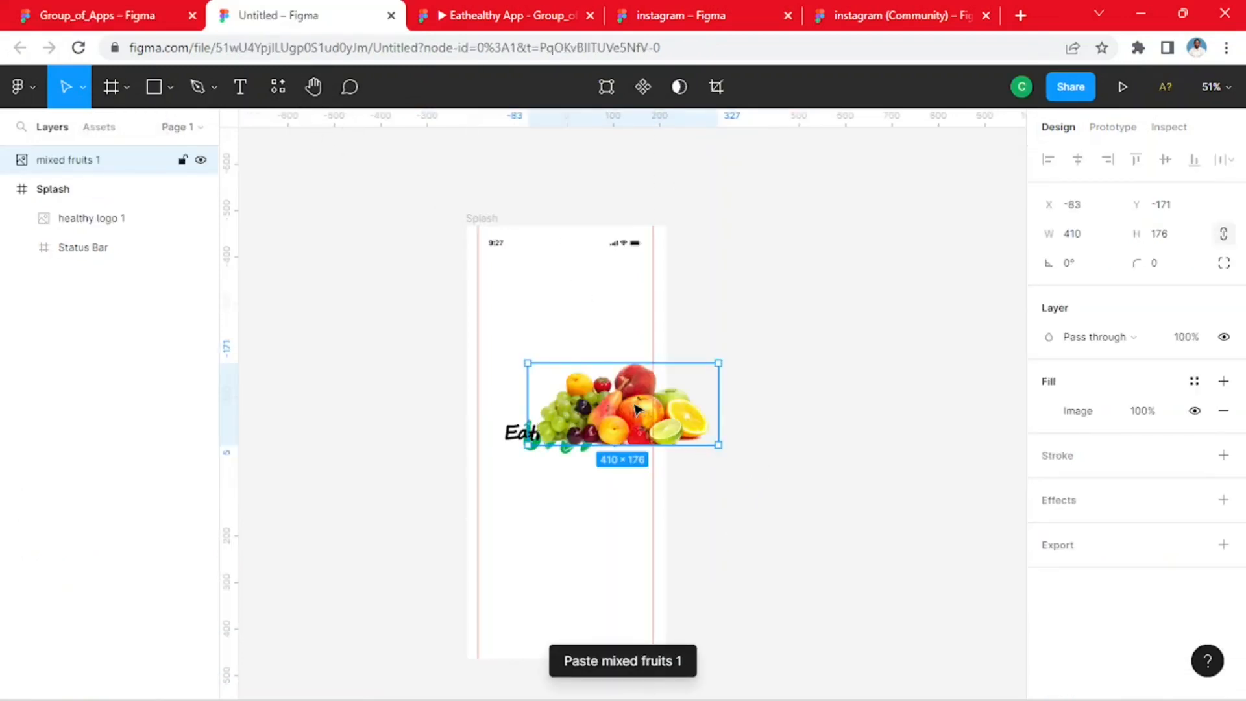
pyautogui.moveTo(634, 413); pyautogui.dragTo(581, 630)
pyautogui.click(772, 562)
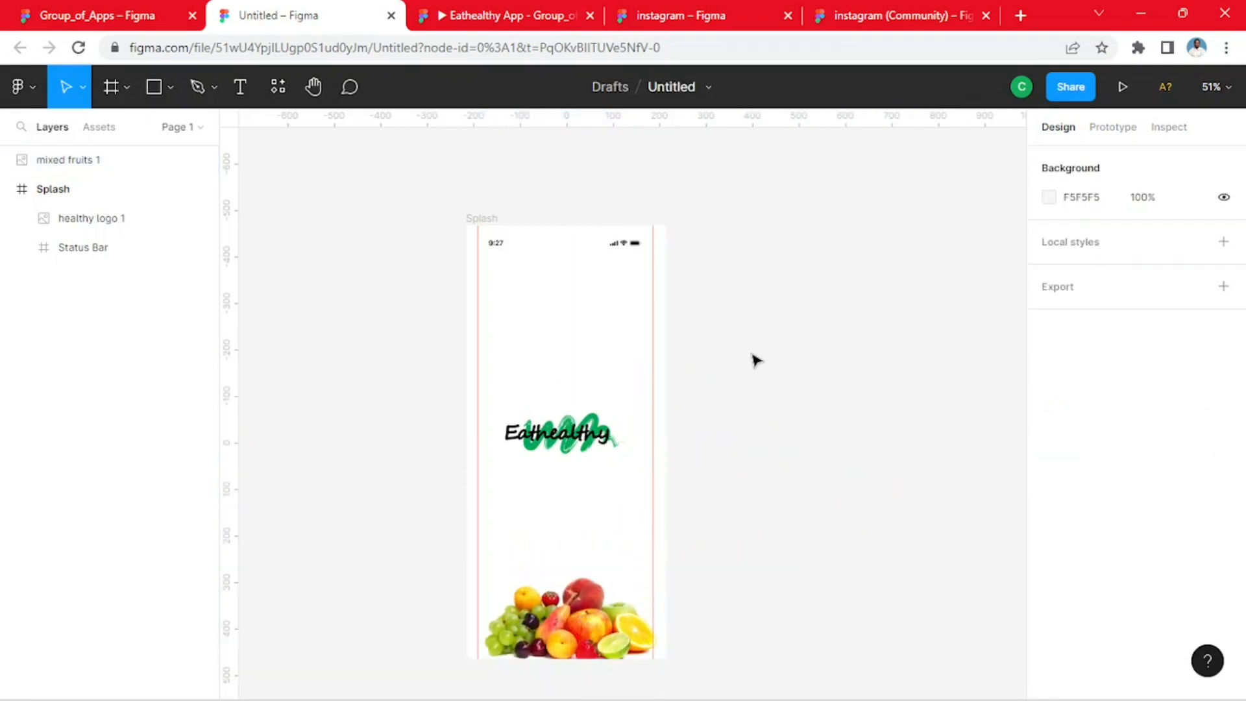
pyautogui.scroll(-2, 772, 382)
pyautogui.moveTo(656, 487); pyautogui.dragTo(477, 434)
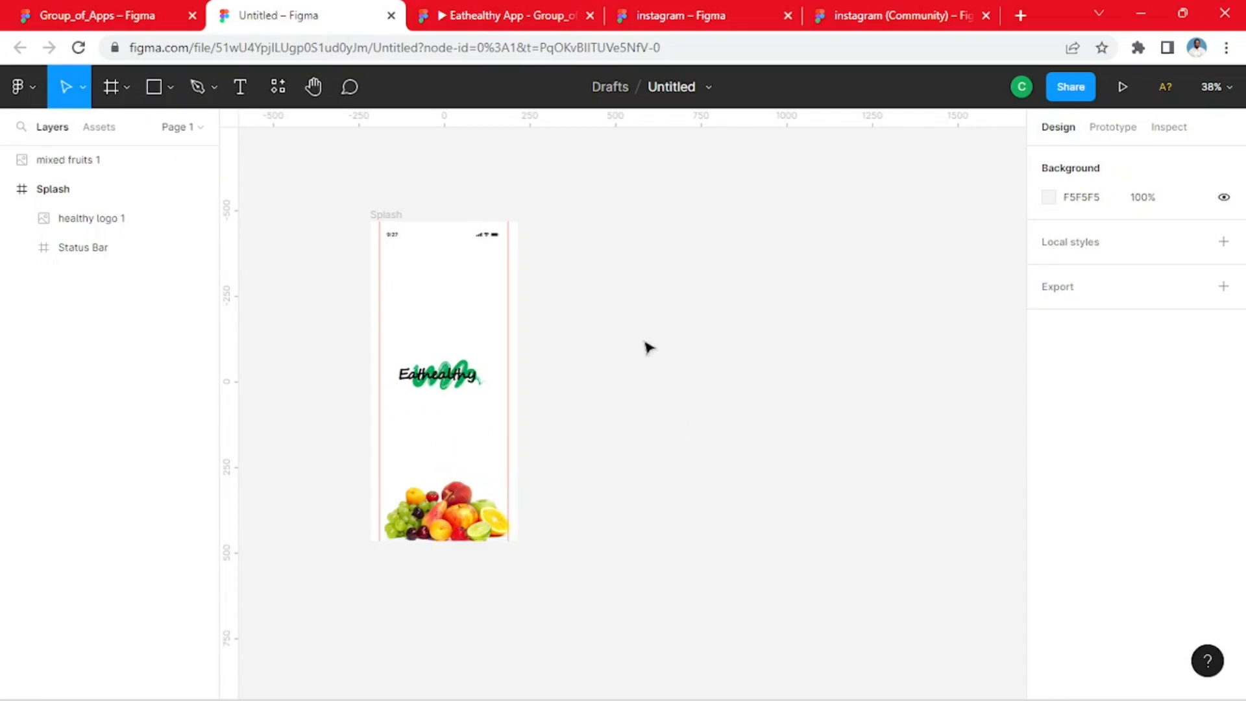
# - Examine the Splash, Login and Sign Up screens in Group_of_Apps and return to the Untitled file
pyautogui.click(97, 15)
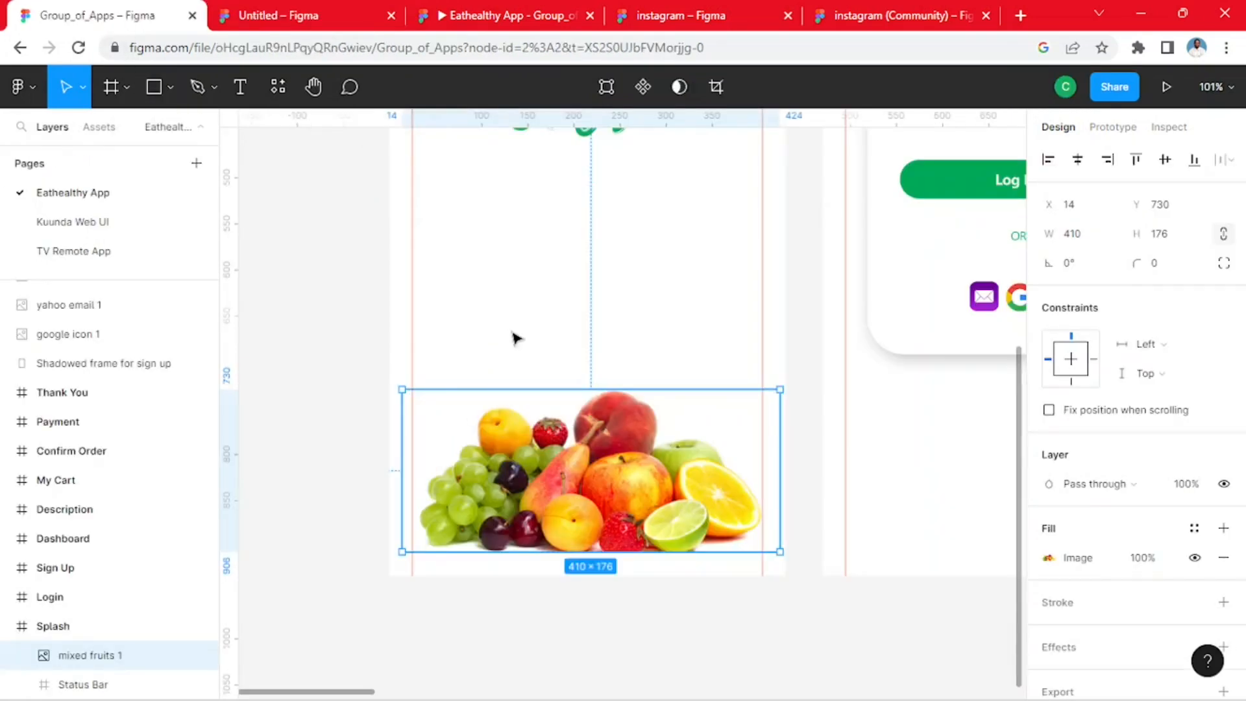
pyautogui.keyDown('ctrl'); pyautogui.scroll(-8, 516, 338); pyautogui.keyUp('ctrl')
pyautogui.click(565, 474)
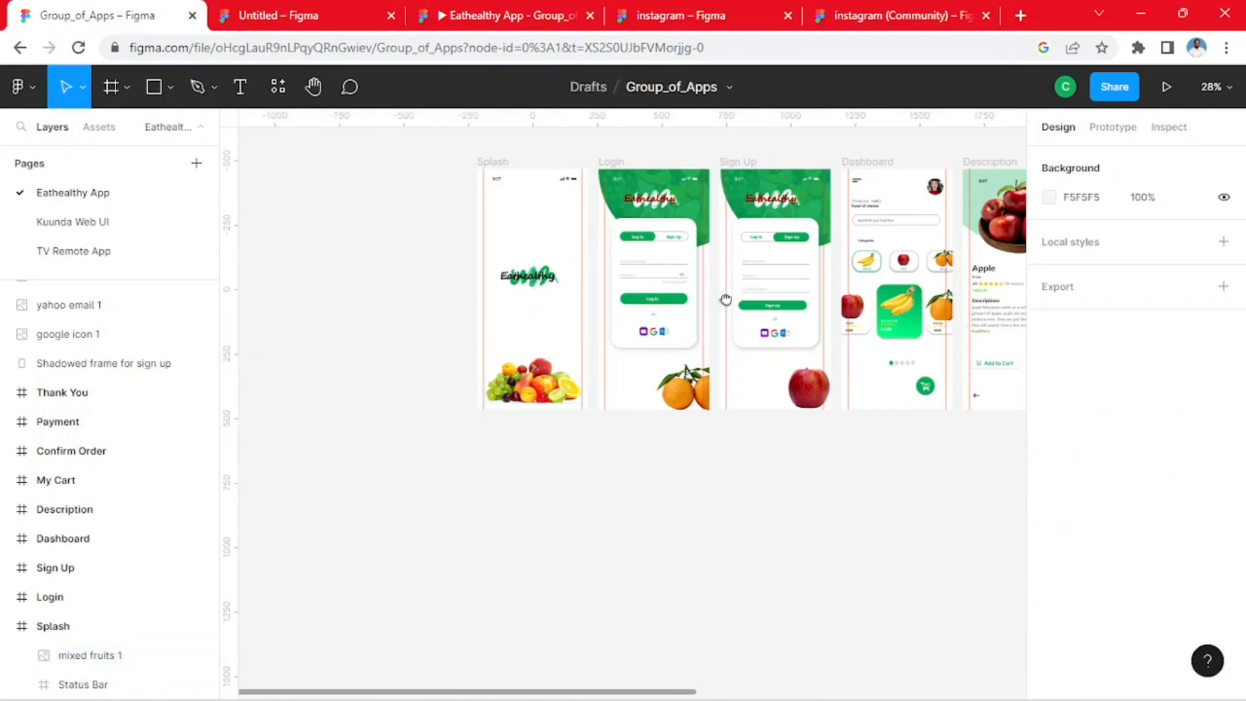
pyautogui.moveTo(725, 299); pyautogui.dragTo(662, 375)
pyautogui.scroll(4, 629, 362)
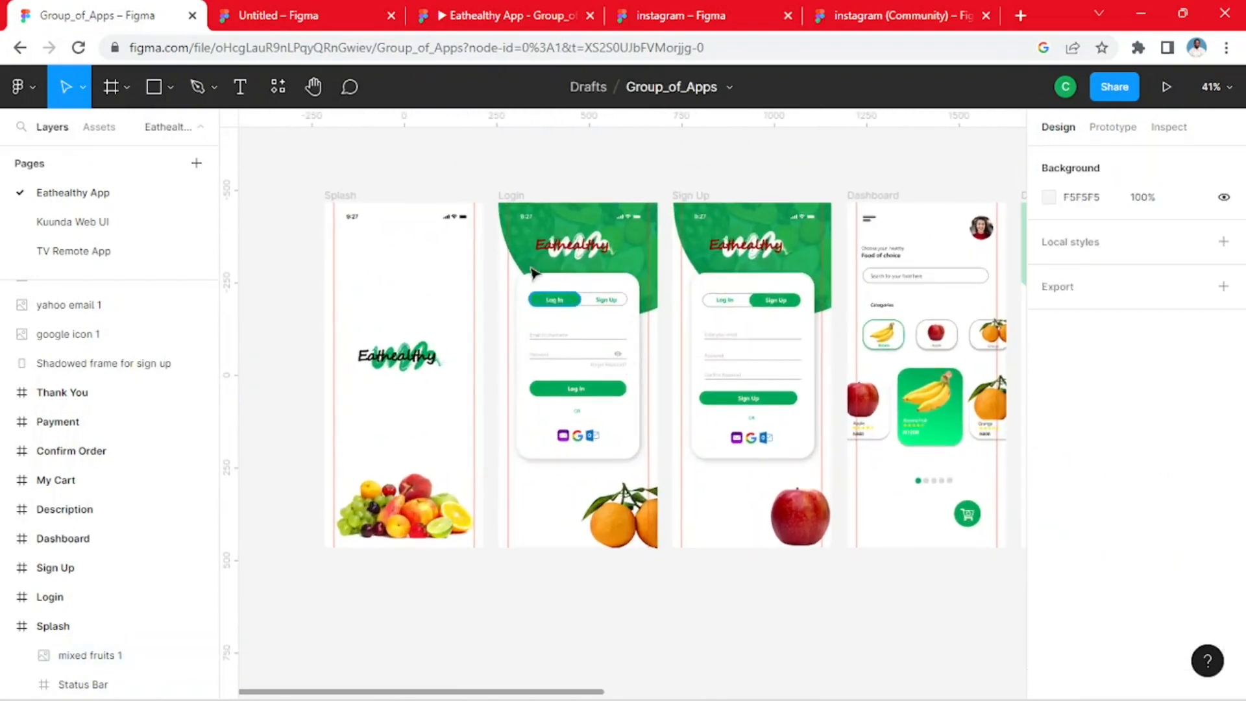
pyautogui.click(313, 16)
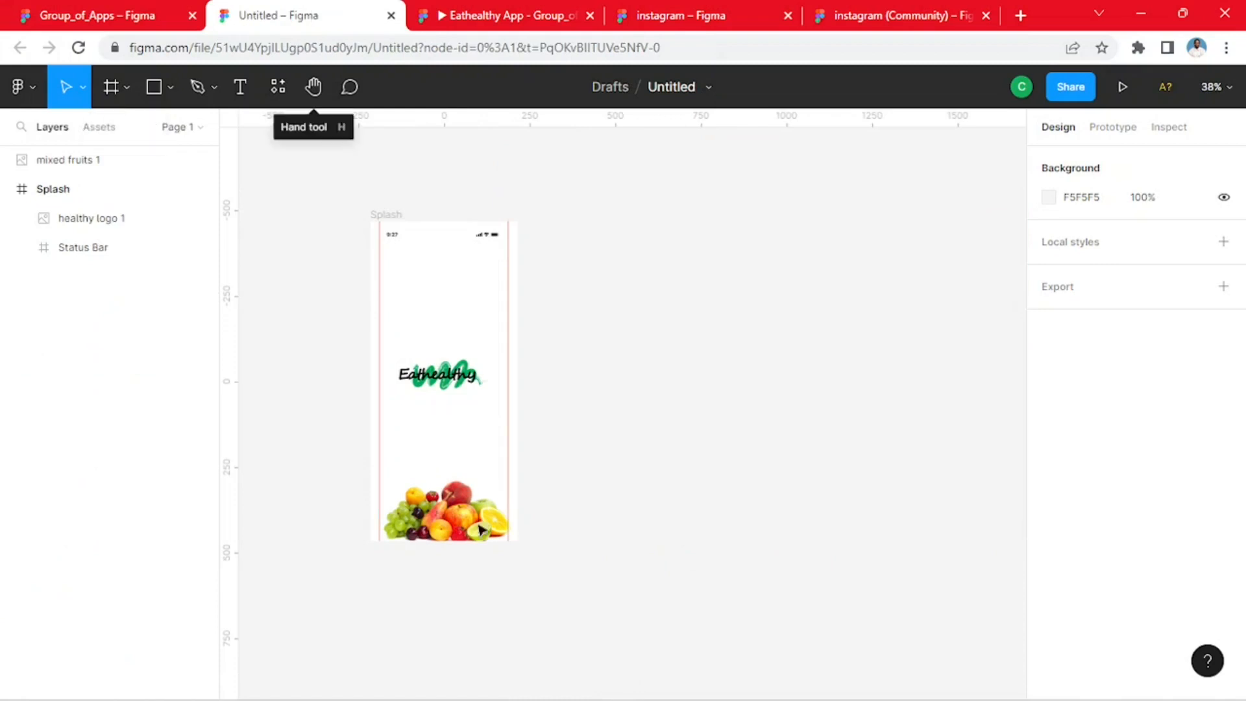
# - Duplicate the Splash frame beside the original
pyautogui.click(392, 216)
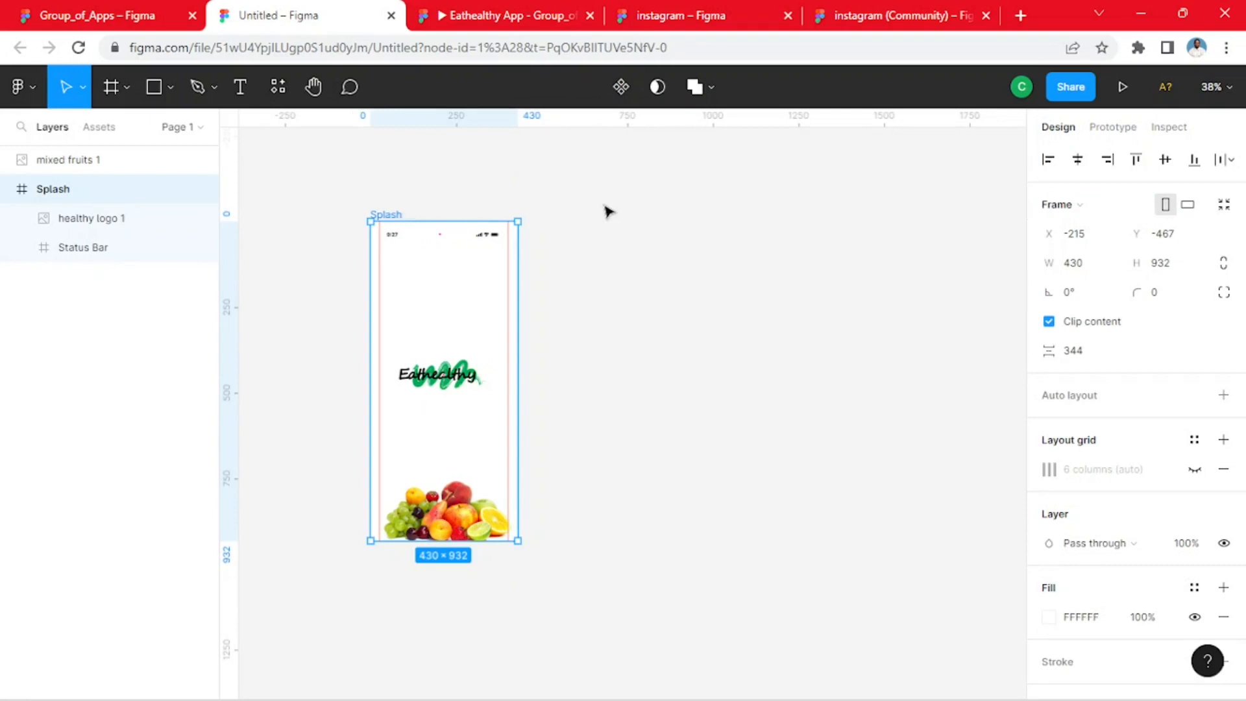
pyautogui.hotkey('ctrl', 'd')
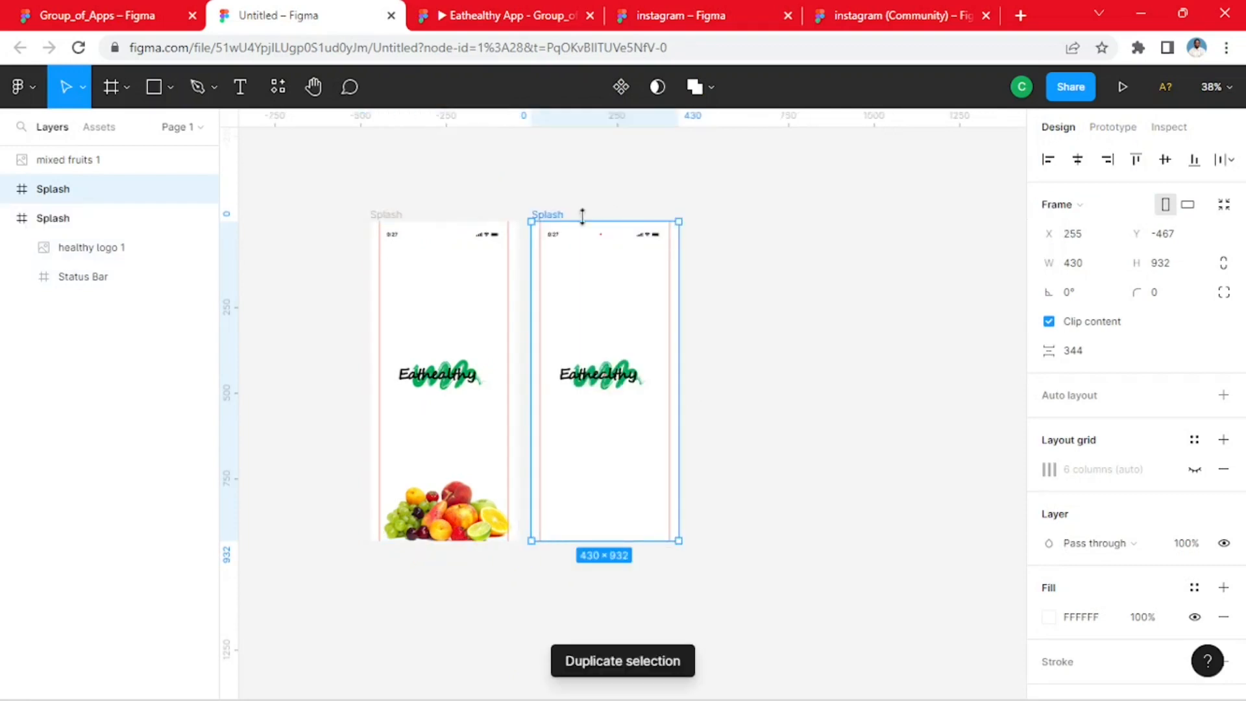
pyautogui.click(798, 325)
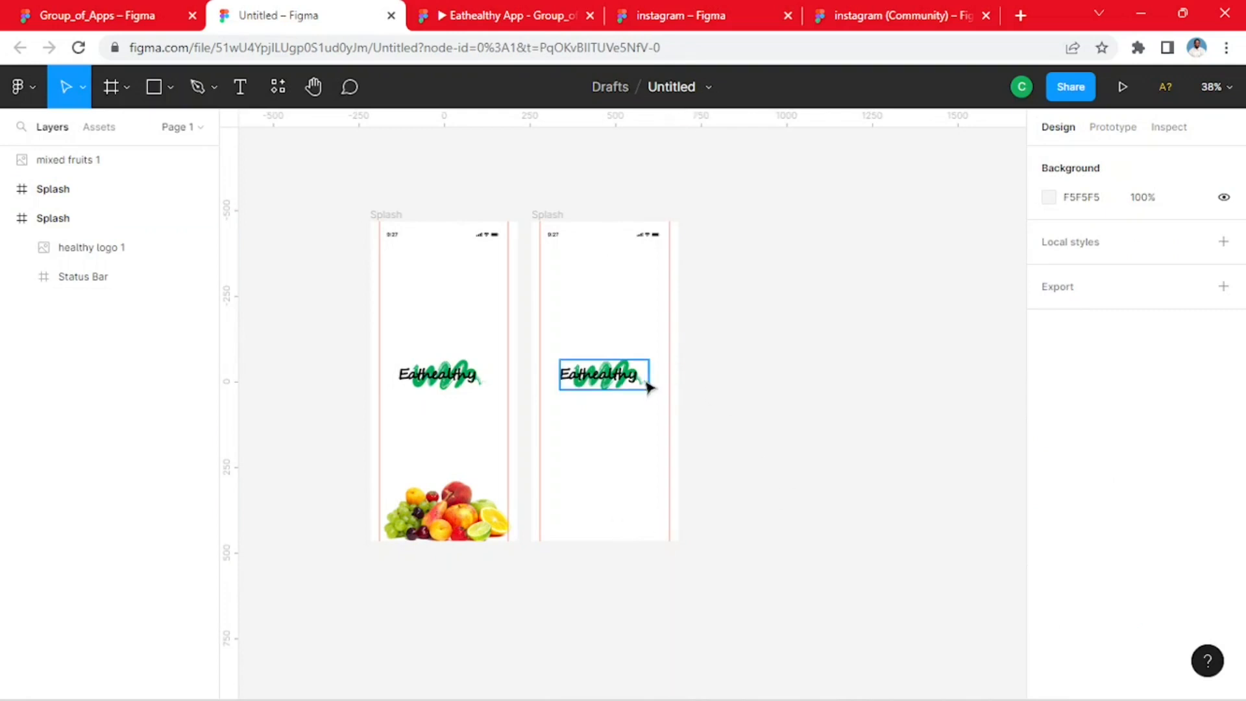
# - Delete the logo from the duplicated Splash frame and move its Status Bar out onto the empty canvas
pyautogui.click(621, 375)
pyautogui.press('Delete')
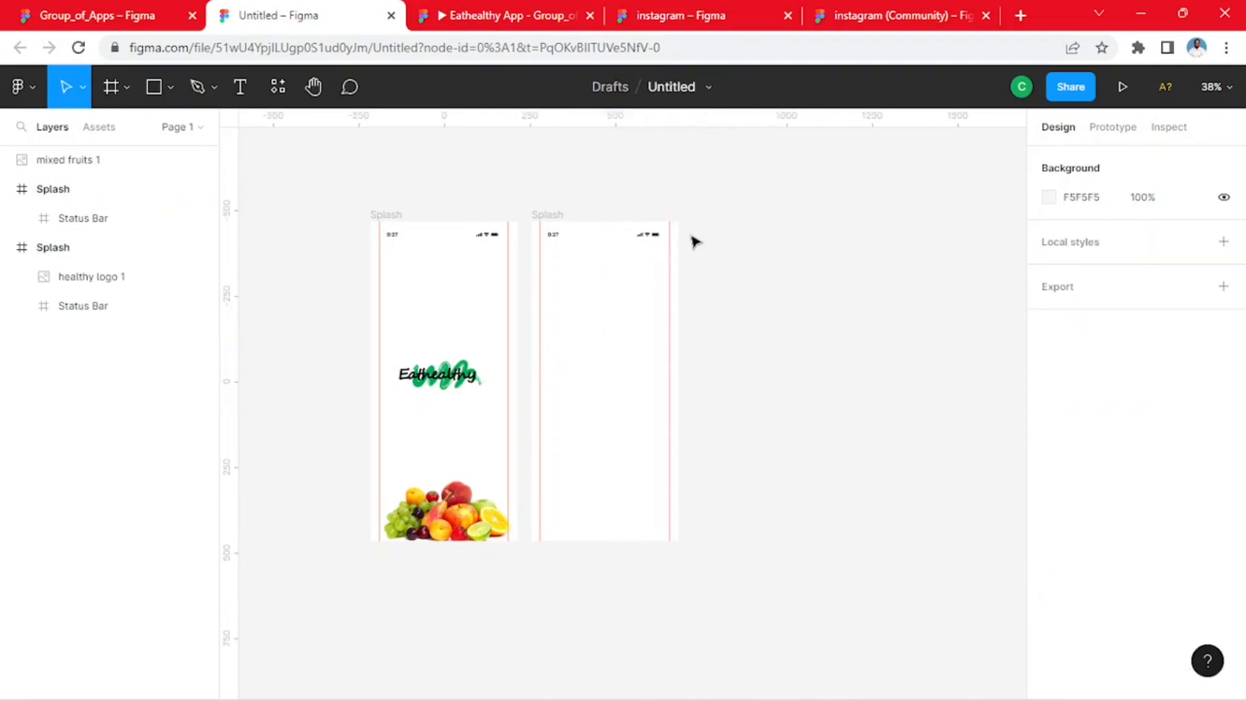
pyautogui.moveTo(745, 204)
pyautogui.mouseDown()
pyautogui.moveTo(595, 244)
pyautogui.moveTo(740, 286)
pyautogui.moveTo(906, 274)
pyautogui.mouseUp()
pyautogui.click(883, 344)
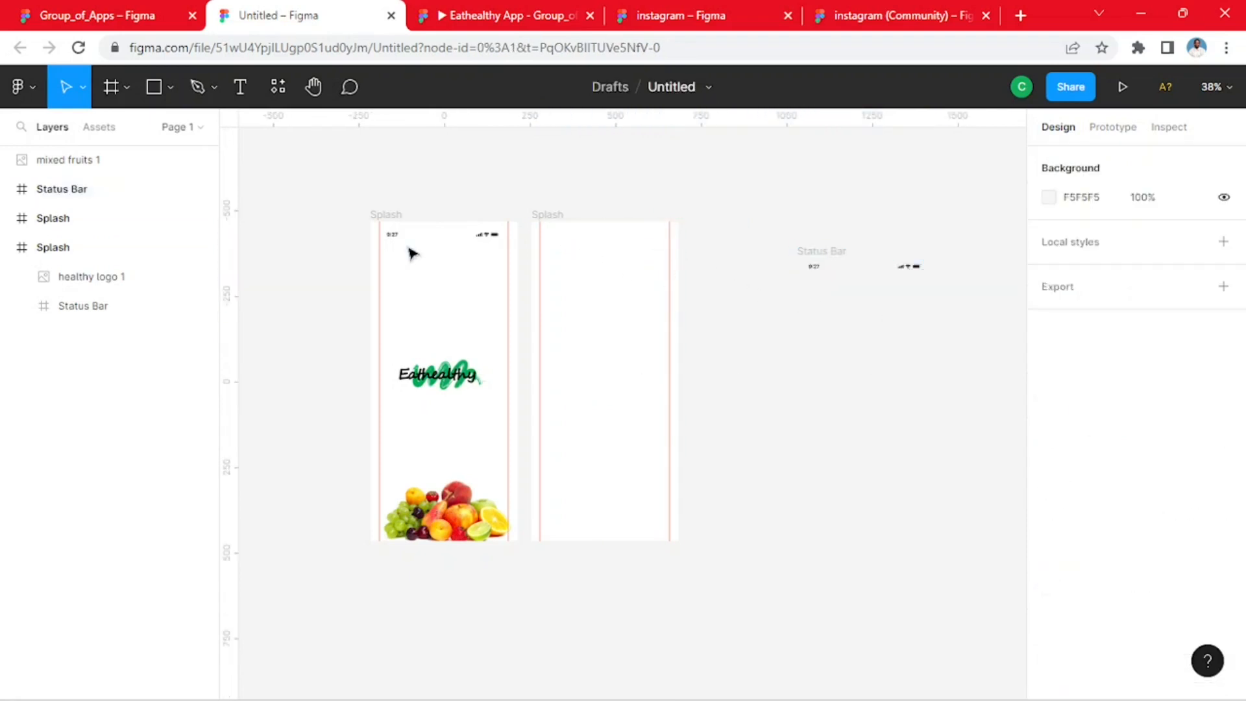
# - Check the size of the green ellipse on the Login frame in Group_of_Apps and return to the Untitled file
pyautogui.click(98, 15)
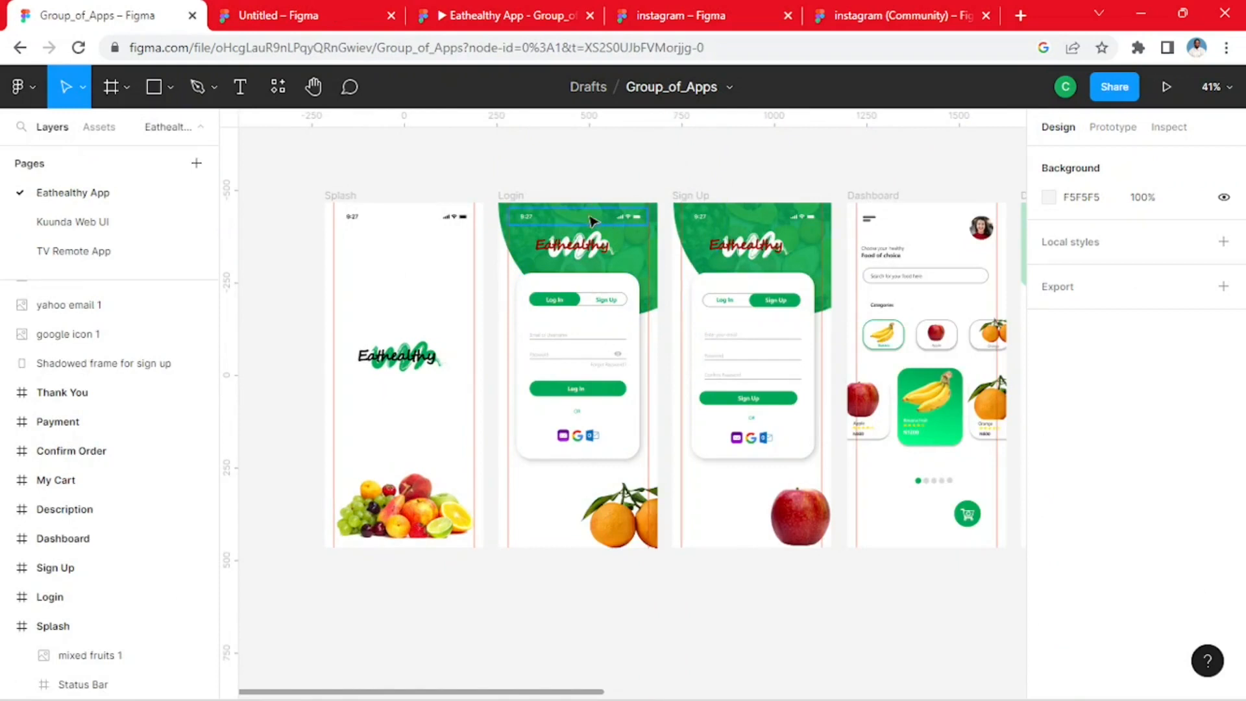
pyautogui.click(529, 253)
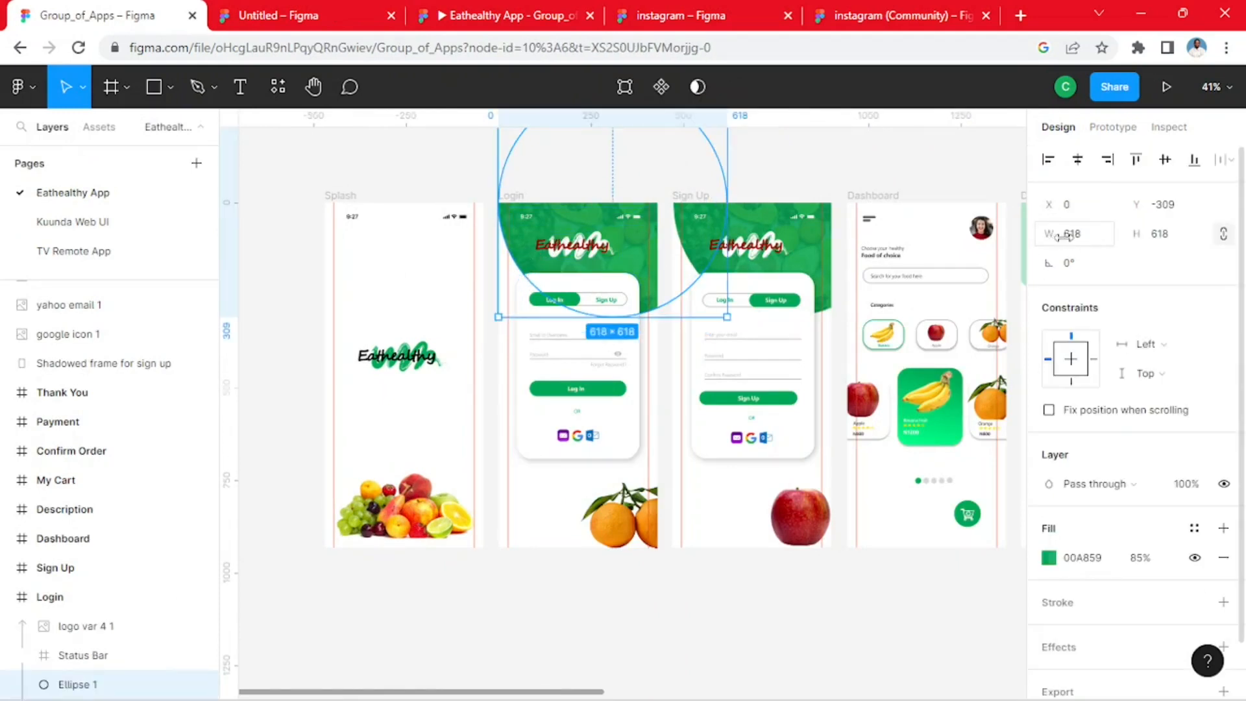
pyautogui.click(310, 18)
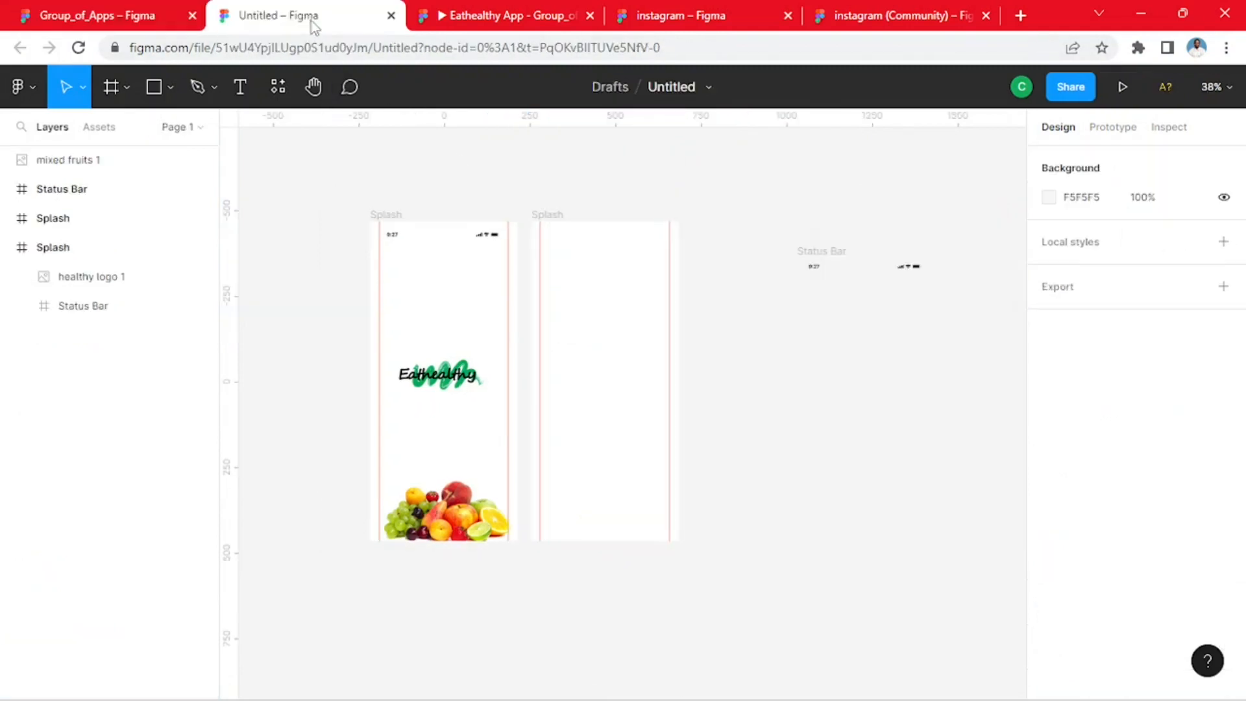
pyautogui.click(91, 187)
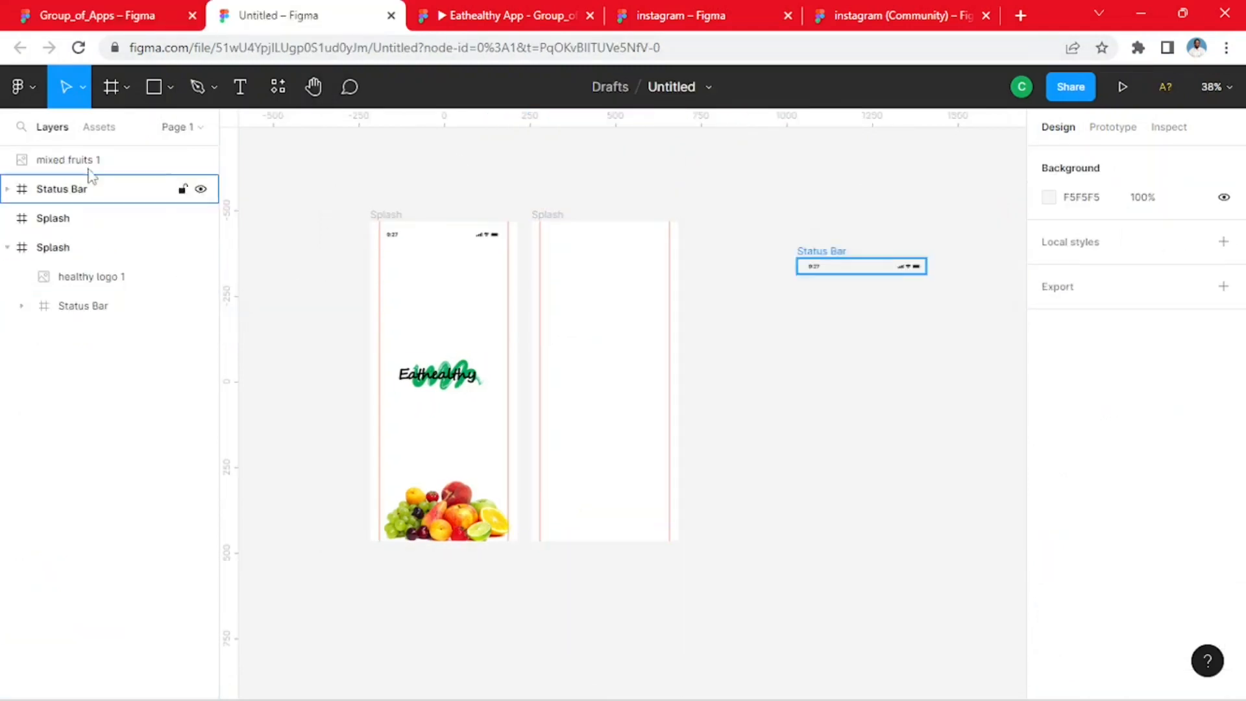
# - Draw a circle about 537 × 537 with the Ellipse tool on the canvas beside the duplicated frame
pyautogui.click(170, 86)
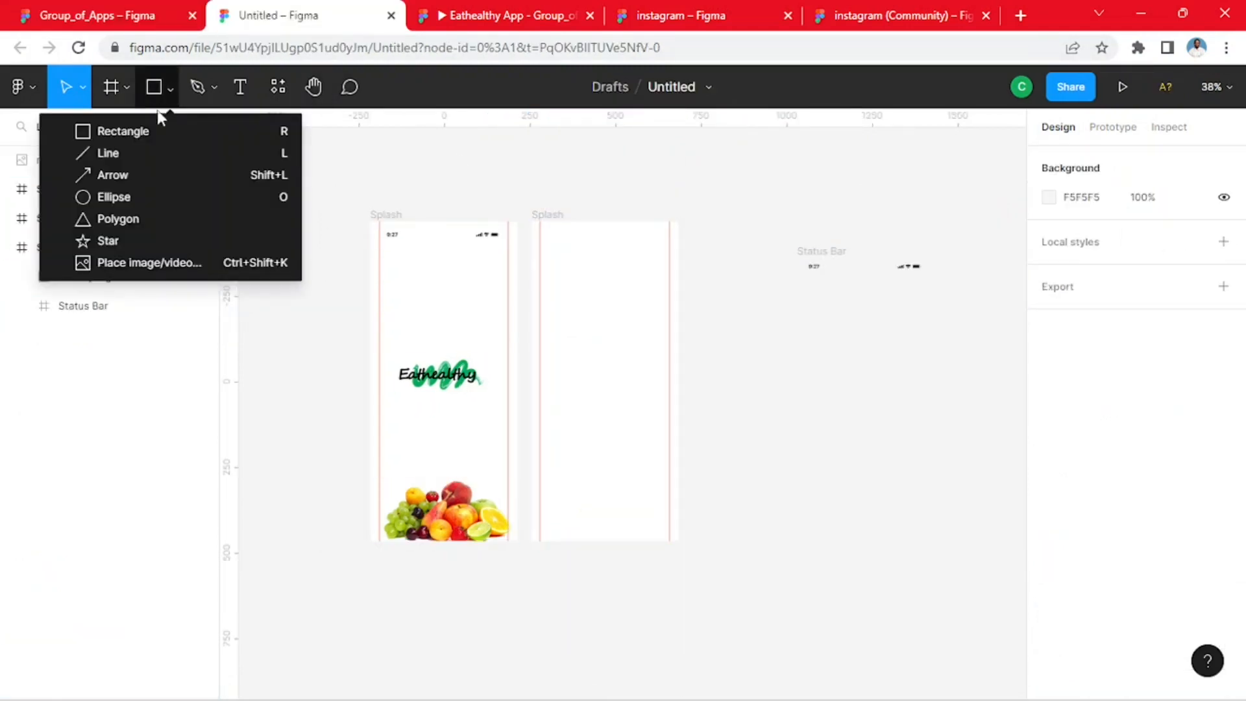
pyautogui.click(130, 199)
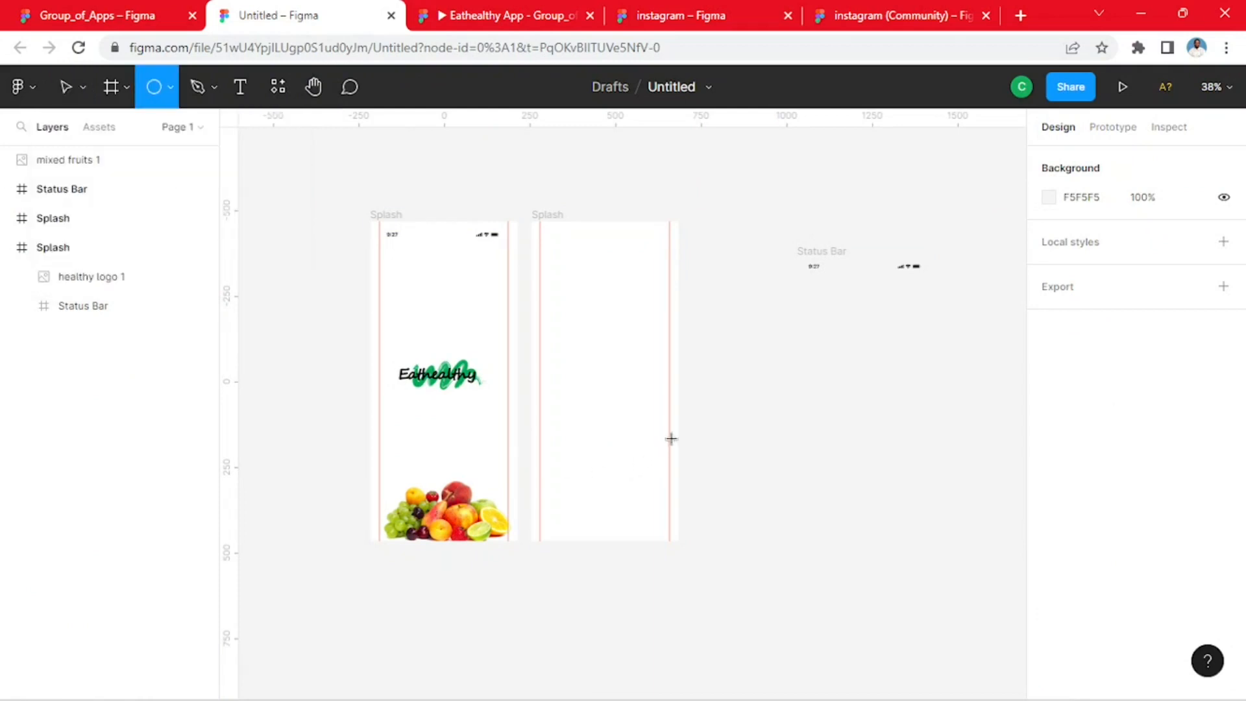
pyautogui.moveTo(707, 326); pyautogui.dragTo(891, 510)
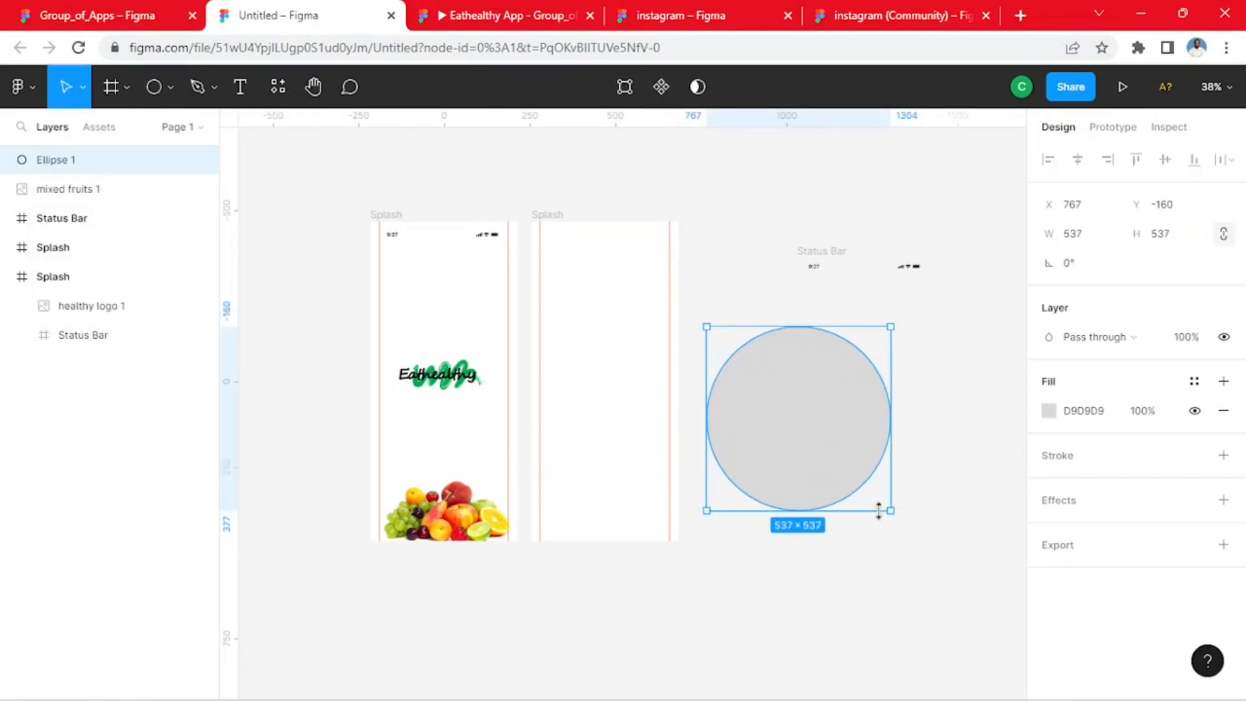
# - Resize the circle to 618 × 618 and place it over the top of the duplicated frame, flush with its left edge
pyautogui.click(1094, 240)
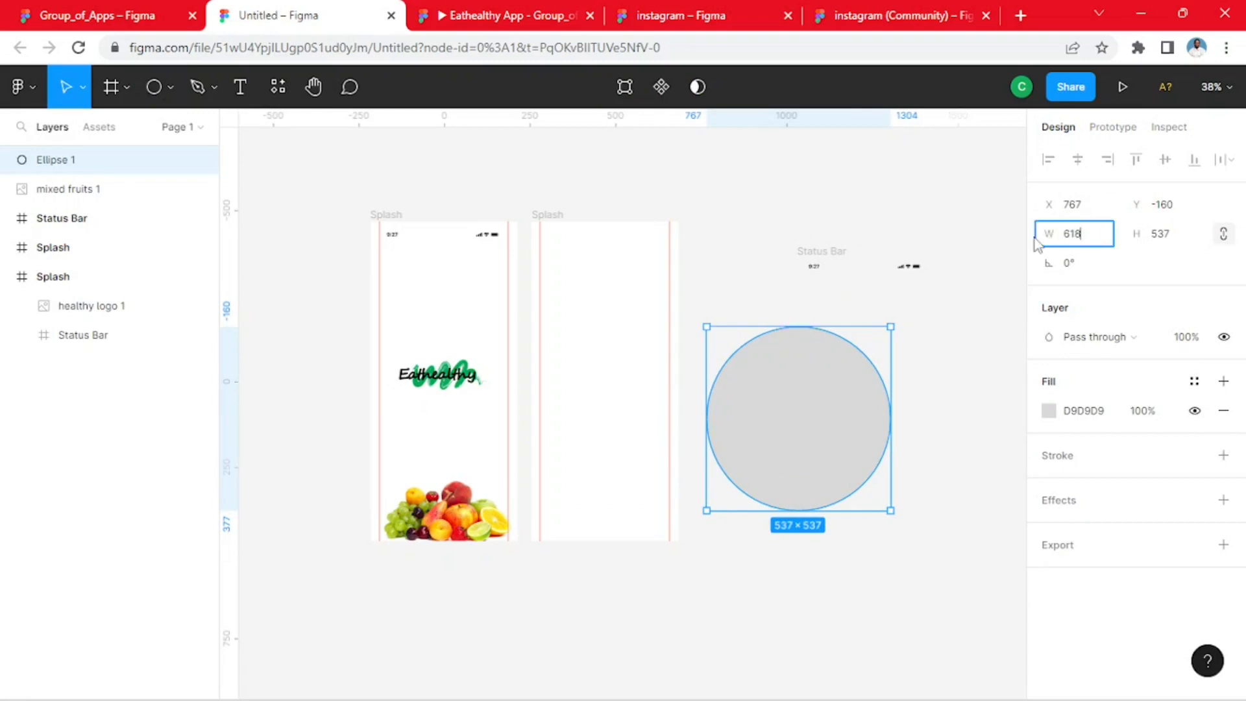
pyautogui.press('Tab')
pyautogui.press('Return')
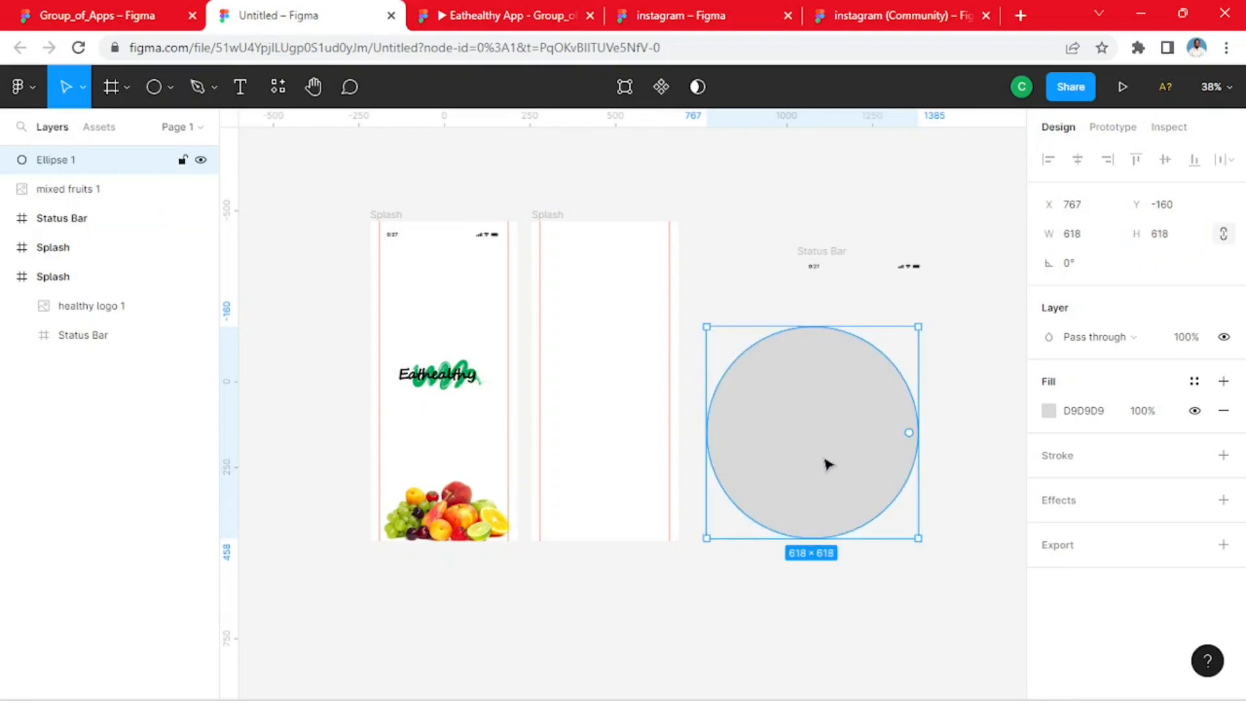
pyautogui.moveTo(826, 465); pyautogui.dragTo(652, 290)
pyautogui.click(888, 496)
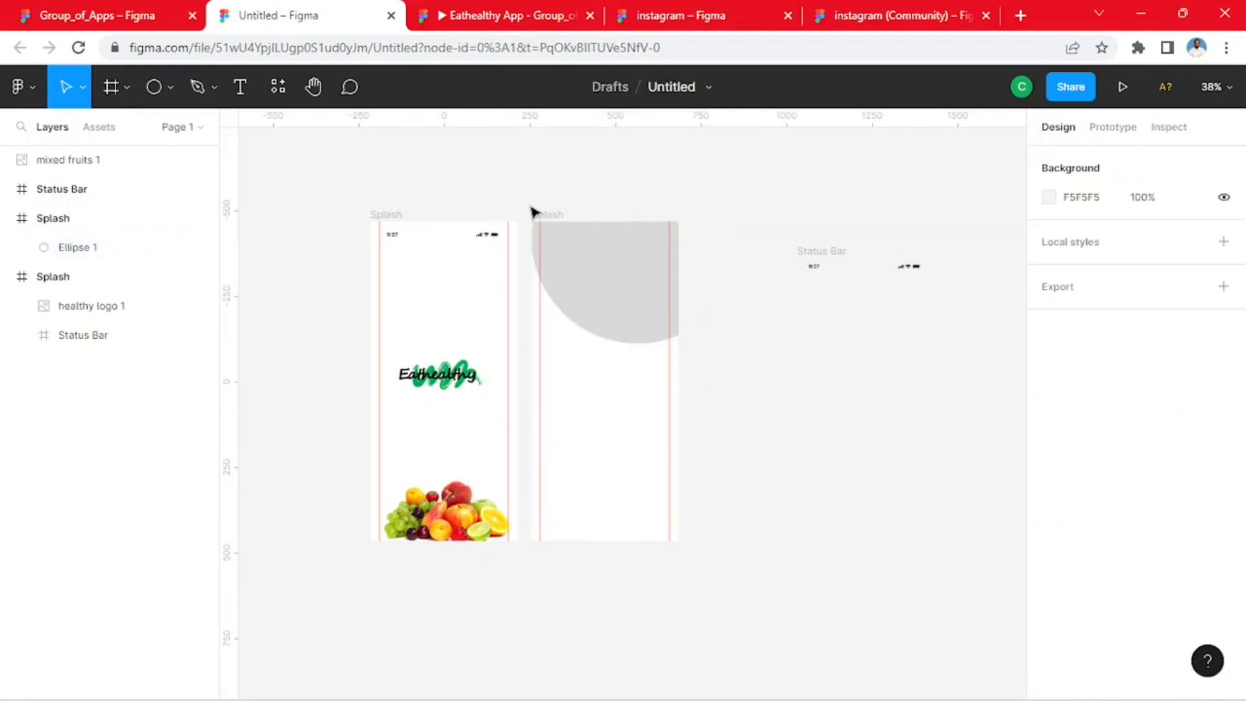
# - Rename the duplicated Splash frame as Login
pyautogui.click(548, 216)
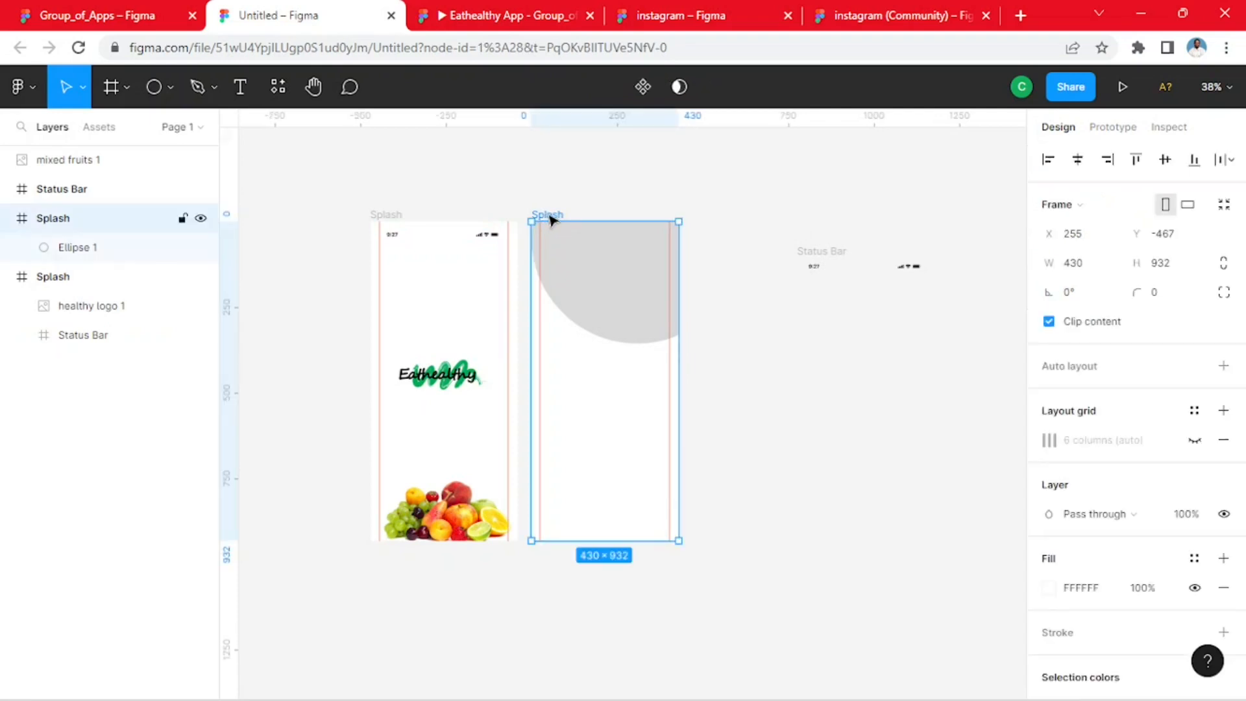
pyautogui.doubleClick(549, 215)
pyautogui.write('Login')
pyautogui.press('Return')
pyautogui.click(620, 286)
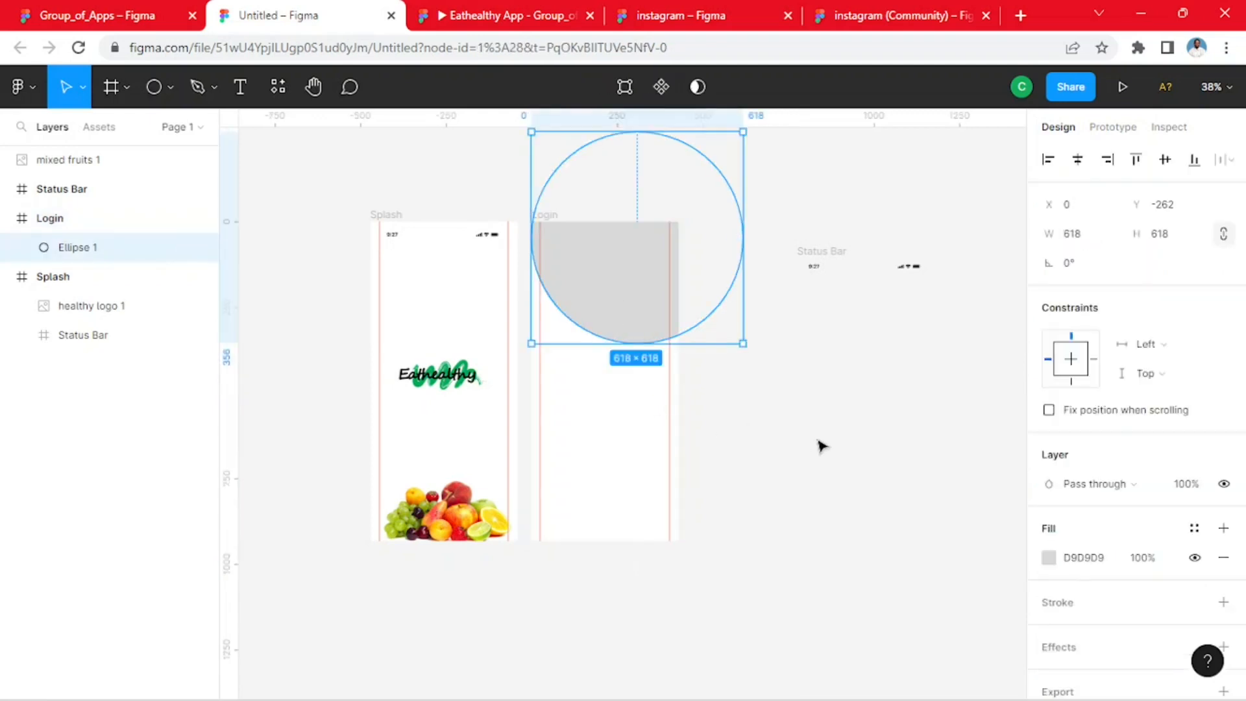
pyautogui.click(487, 194)
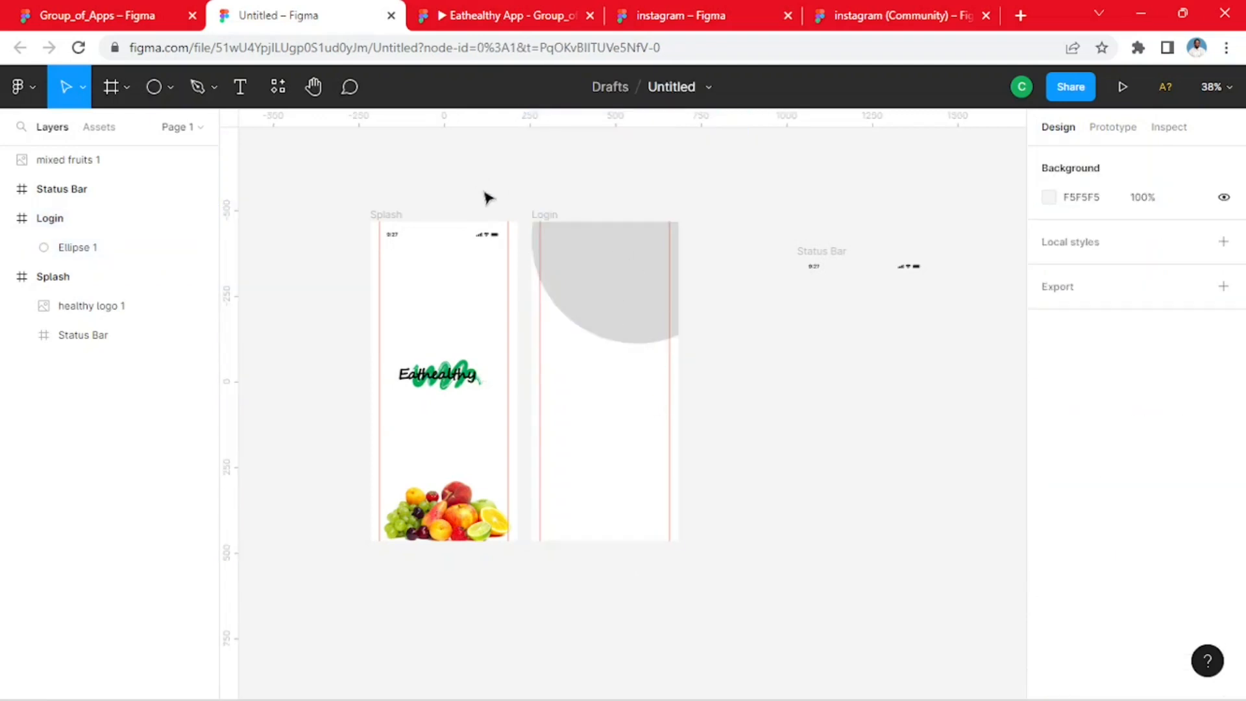
# - Turn off Clip content on the Login frame and turn it back on
pyautogui.click(537, 221)
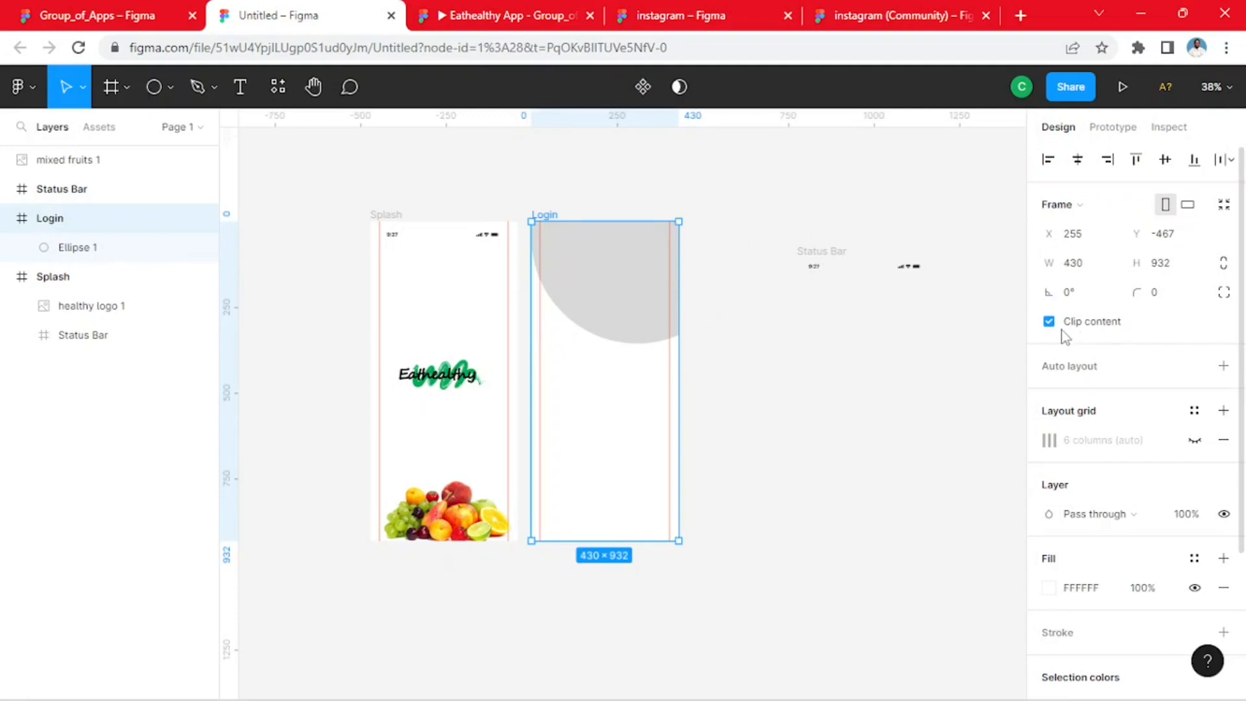
pyautogui.click(1049, 322)
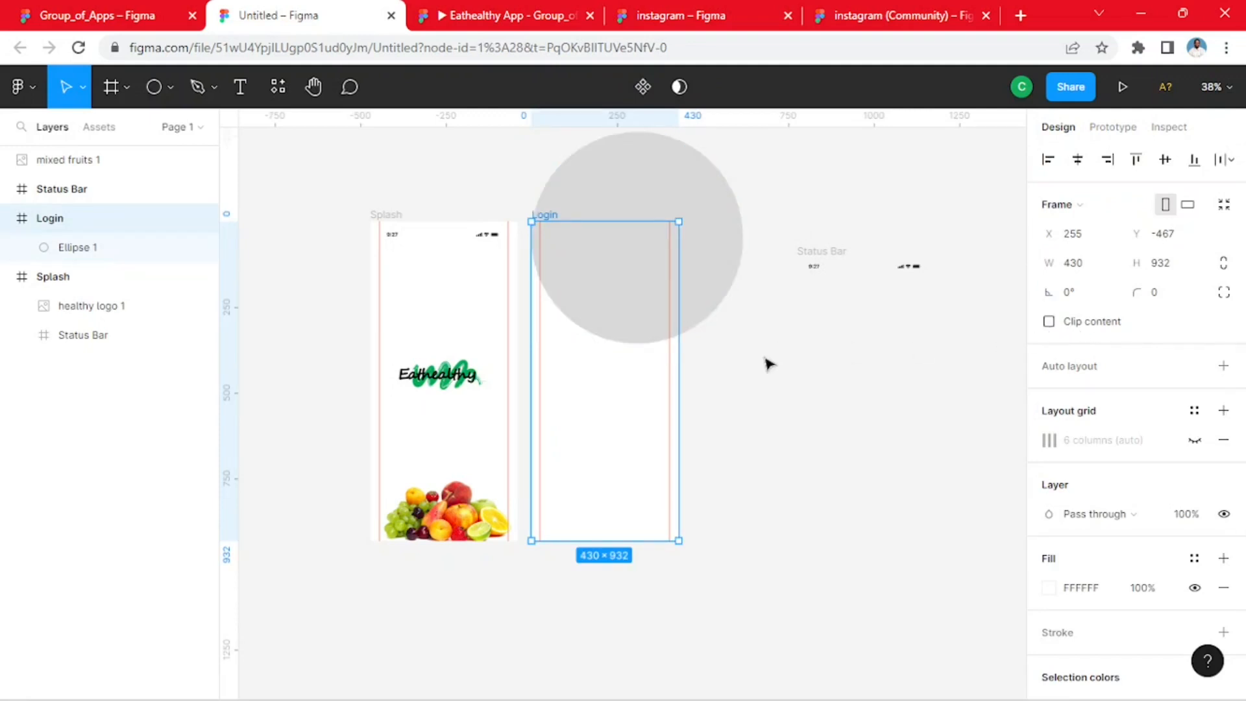
pyautogui.click(1049, 322)
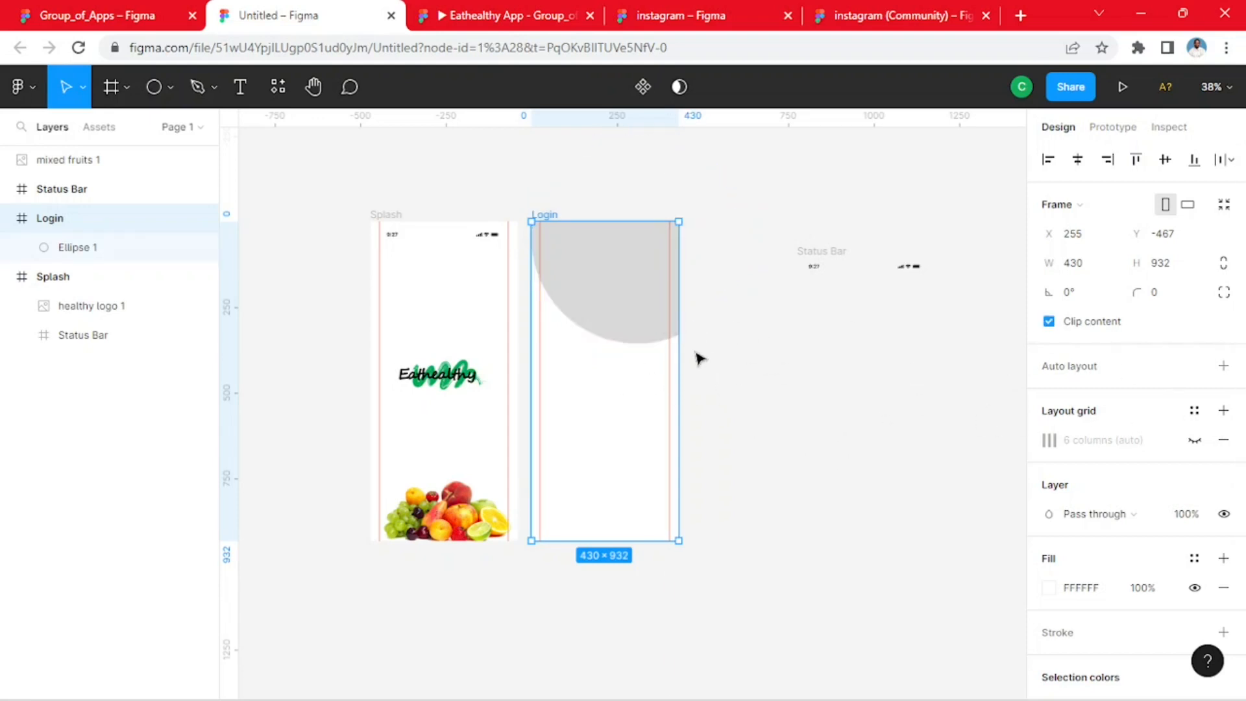
# - Try moving the circle within the Login frame and undo the move
pyautogui.moveTo(636, 291); pyautogui.dragTo(624, 314)
pyautogui.hotkey('ctrl', 'z')
pyautogui.click(643, 302)
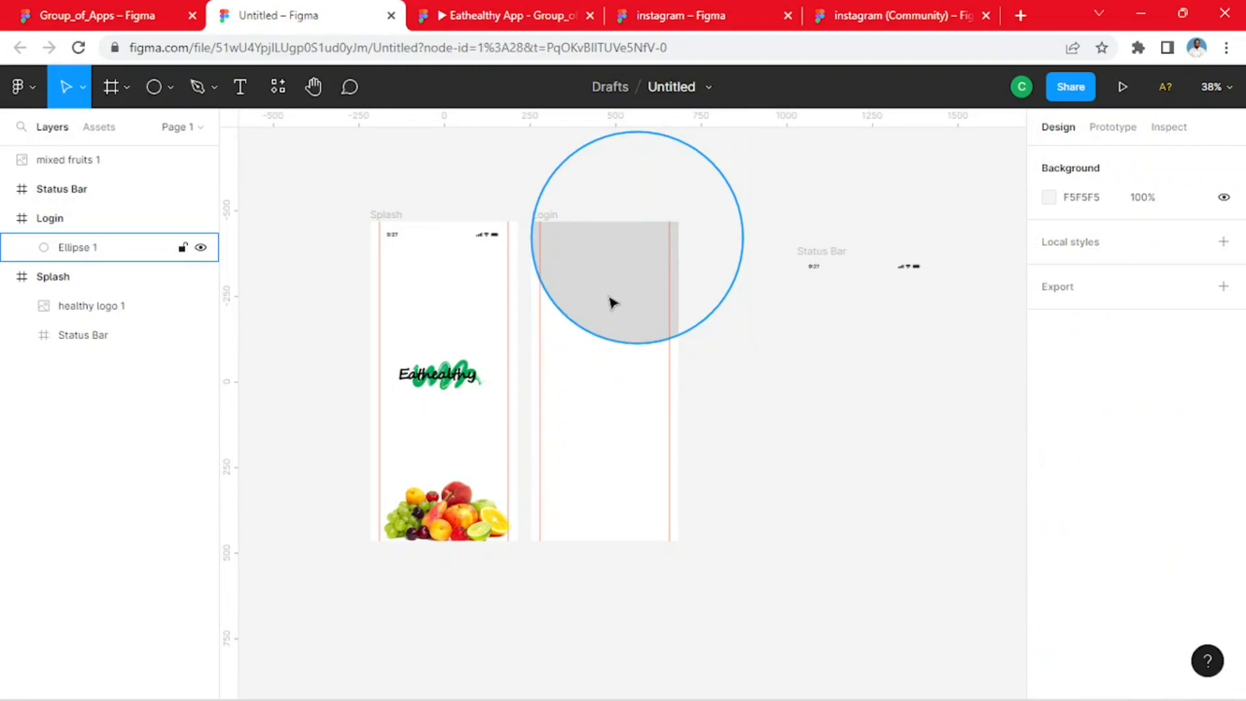
# - Position the circle at X 0, Y -309 in the Login frame, matching the reference Login screen in Group_of_Apps
pyautogui.moveTo(612, 301)
pyautogui.mouseDown()
pyautogui.moveTo(601, 322)
pyautogui.moveTo(619, 283)
pyautogui.mouseUp()
pyautogui.click(98, 15)
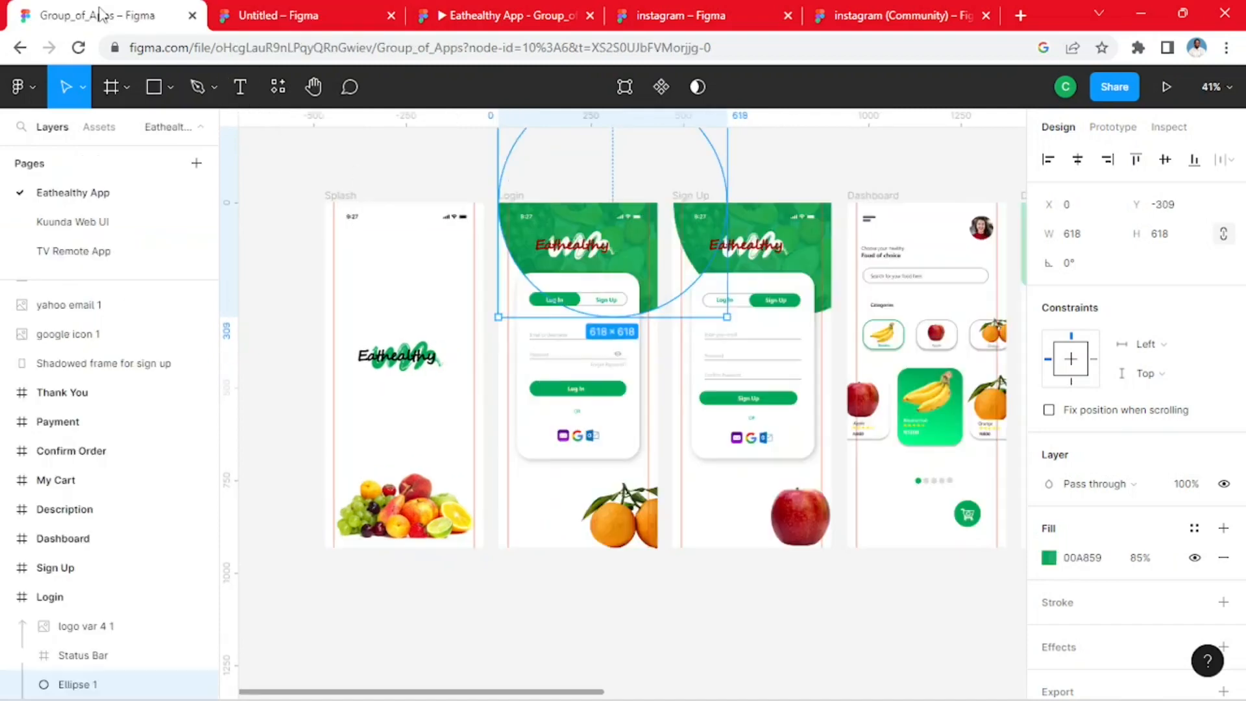
pyautogui.click(306, 18)
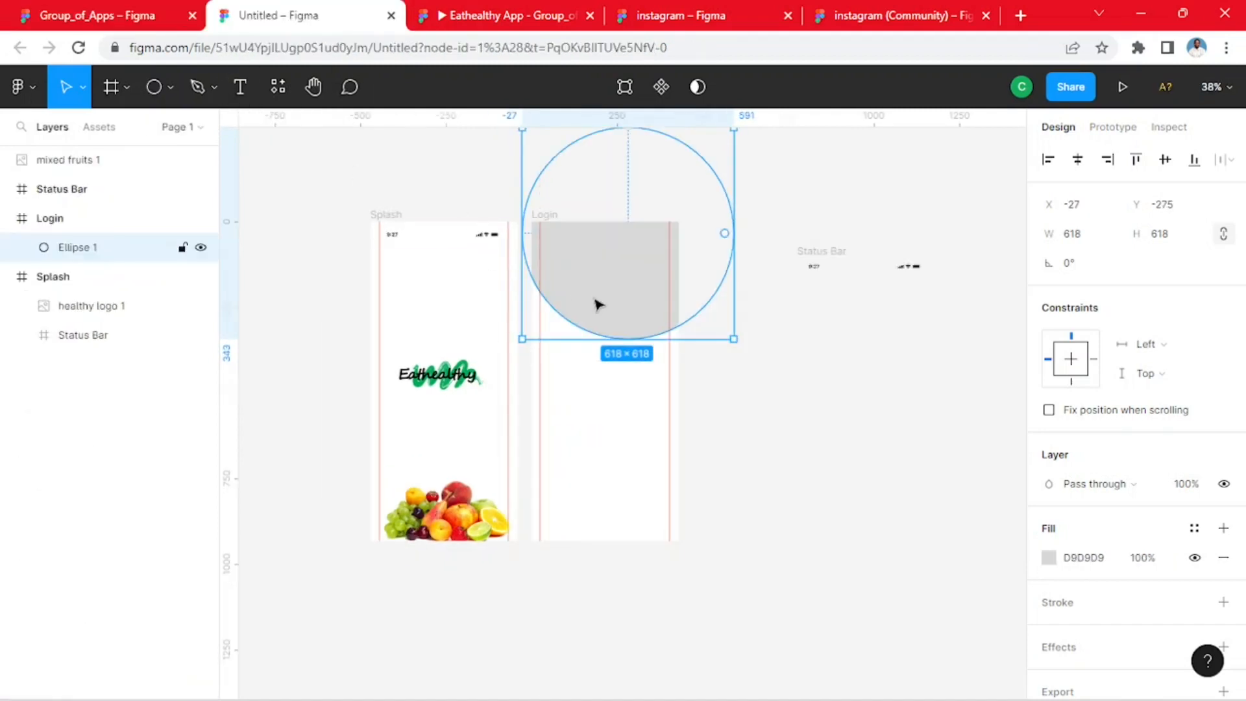
pyautogui.moveTo(600, 306); pyautogui.dragTo(620, 284)
pyautogui.click(802, 433)
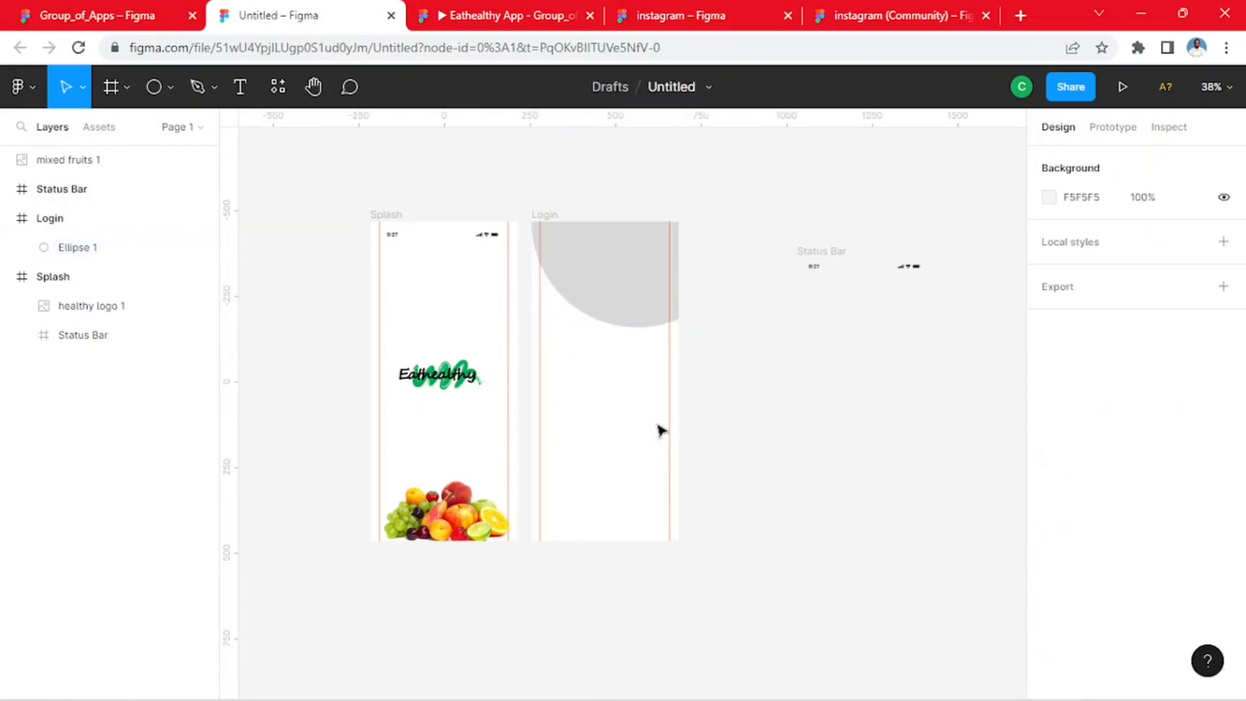
# - Duplicate the 618 × 618 circle out of the Login frame onto the empty canvas below the loose Status Bar
pyautogui.click(607, 310)
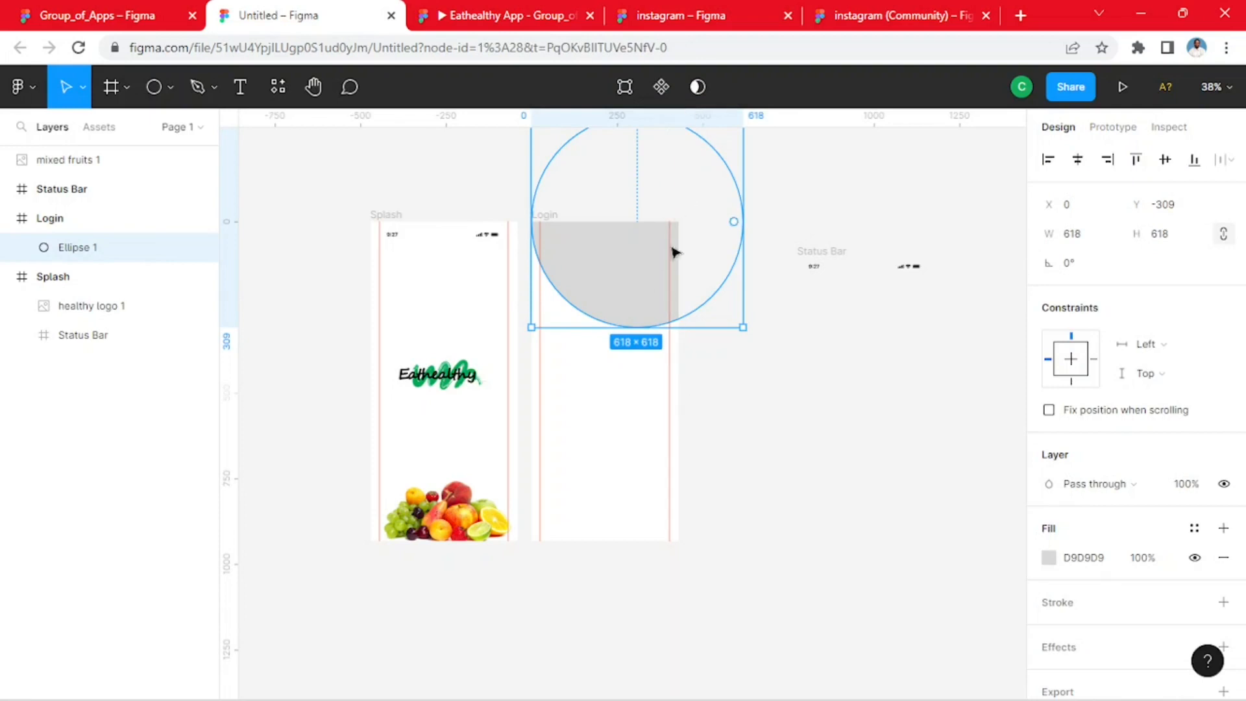
pyautogui.click(812, 447)
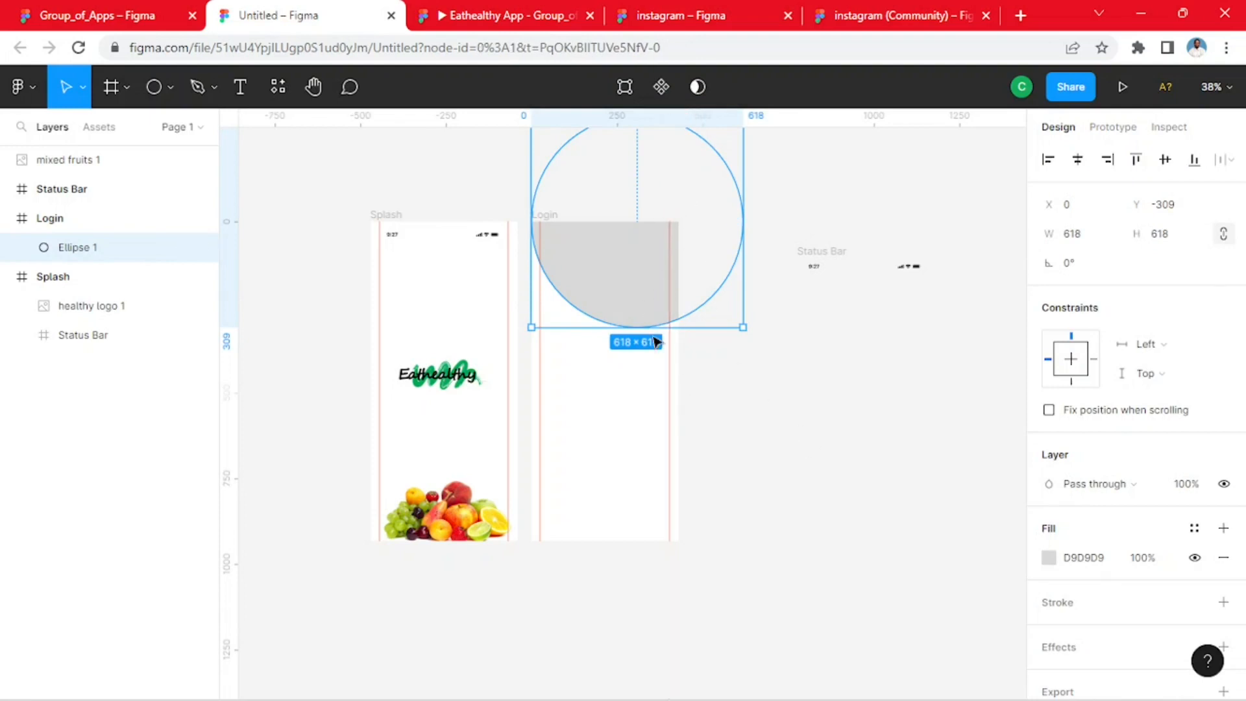
pyautogui.click(649, 266)
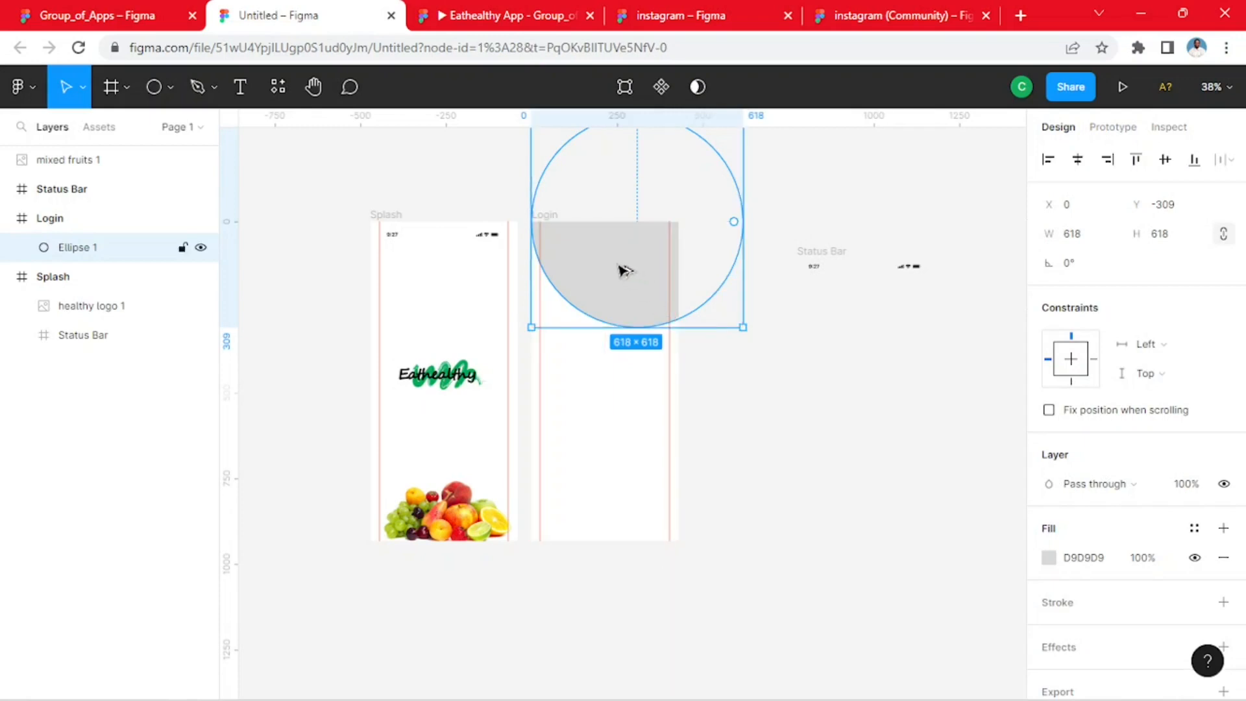
pyautogui.moveTo(667, 305); pyautogui.dragTo(844, 449)
pyautogui.click(874, 555)
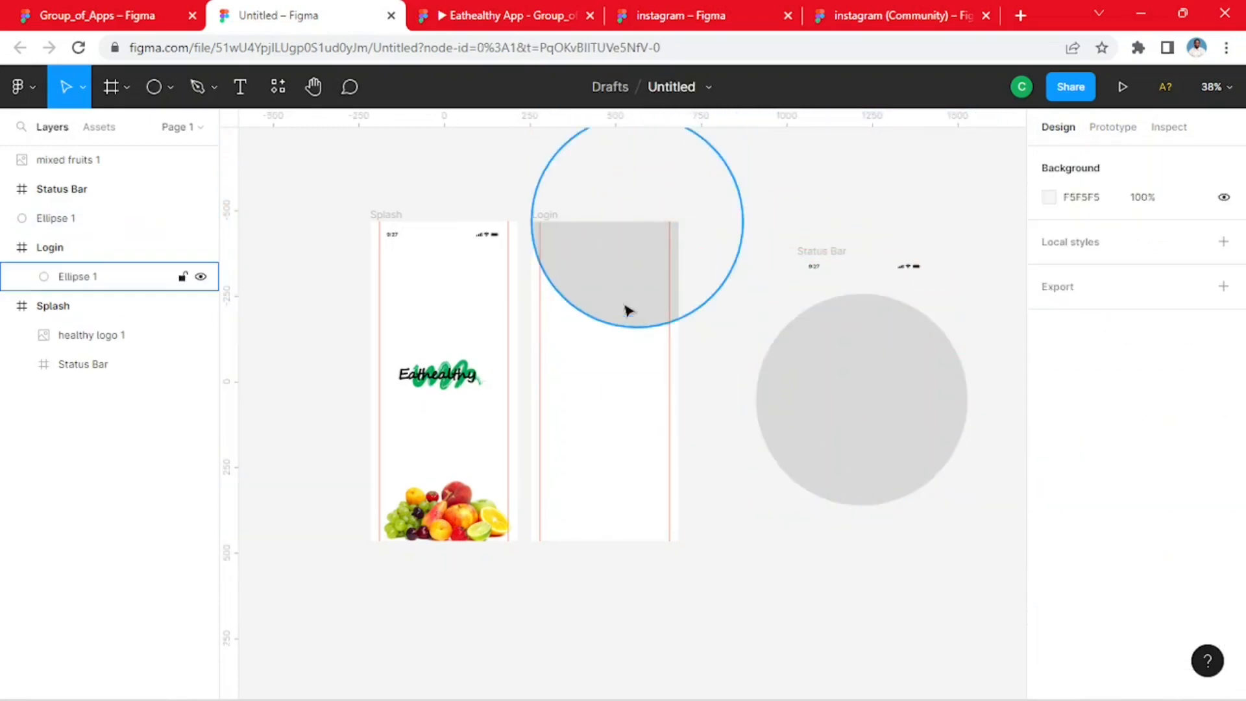
pyautogui.click(629, 309)
pyautogui.click(871, 446)
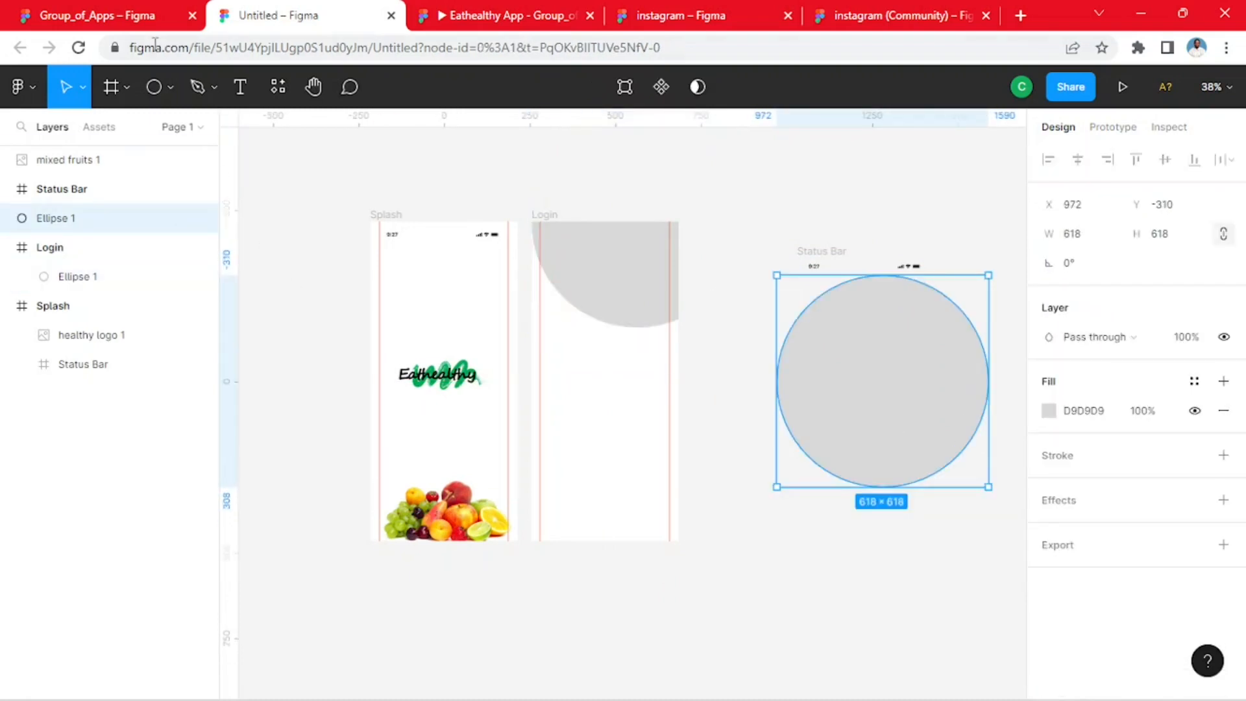
# - Check the reference screens in Group_of_Apps, and move the spare circle in Untitled to about X 602, Y -1014
pyautogui.hotkey('ctrl', 'shift', 'Tab')
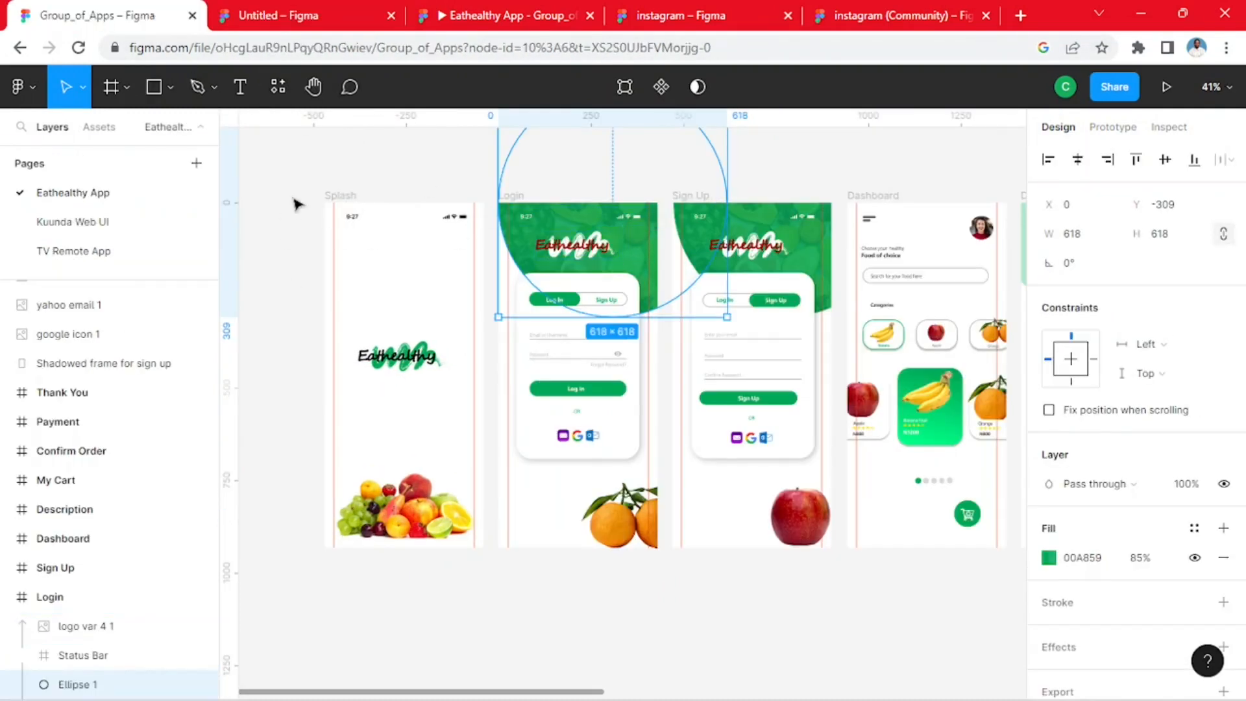
pyautogui.click(294, 177)
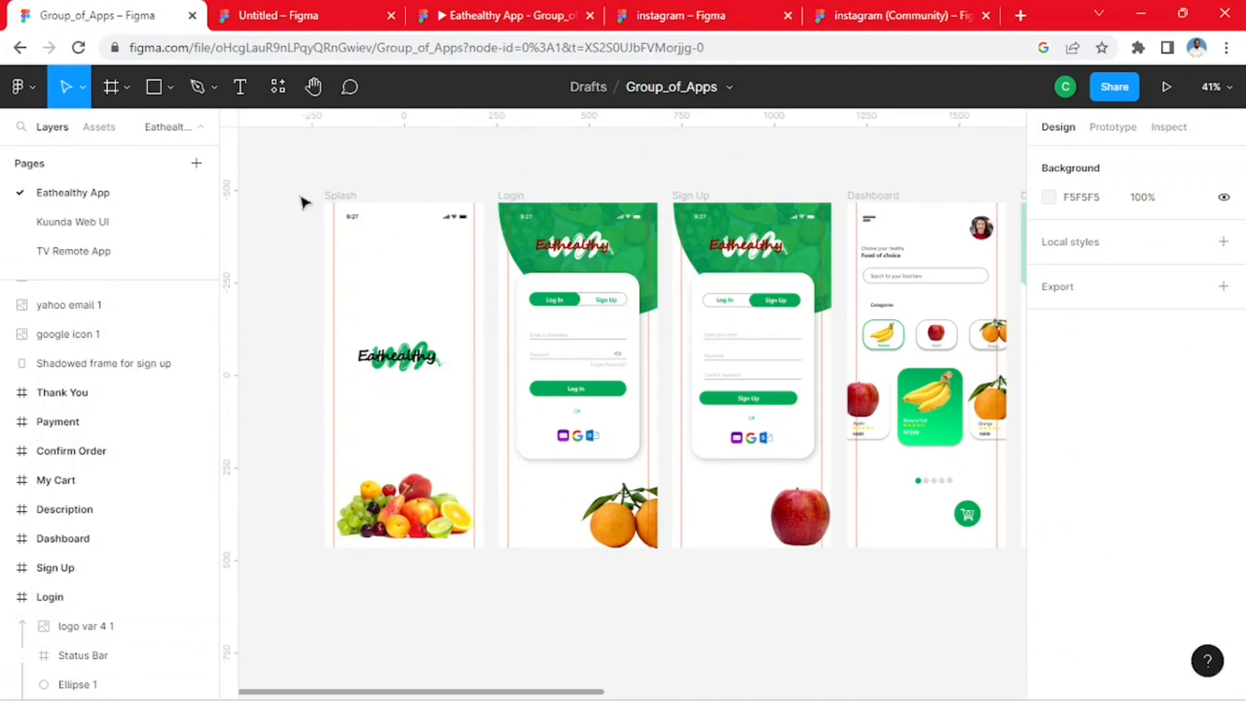
pyautogui.click(296, 14)
pyautogui.moveTo(899, 425); pyautogui.dragTo(787, 192)
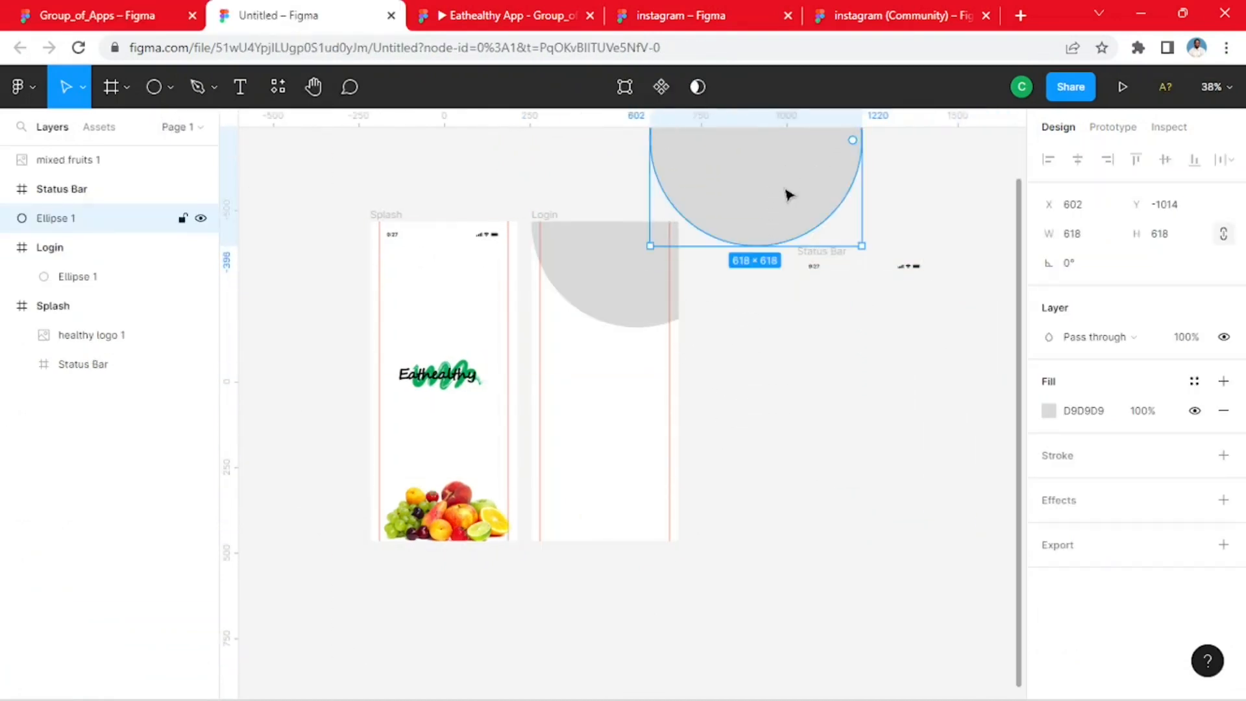
pyautogui.click(856, 276)
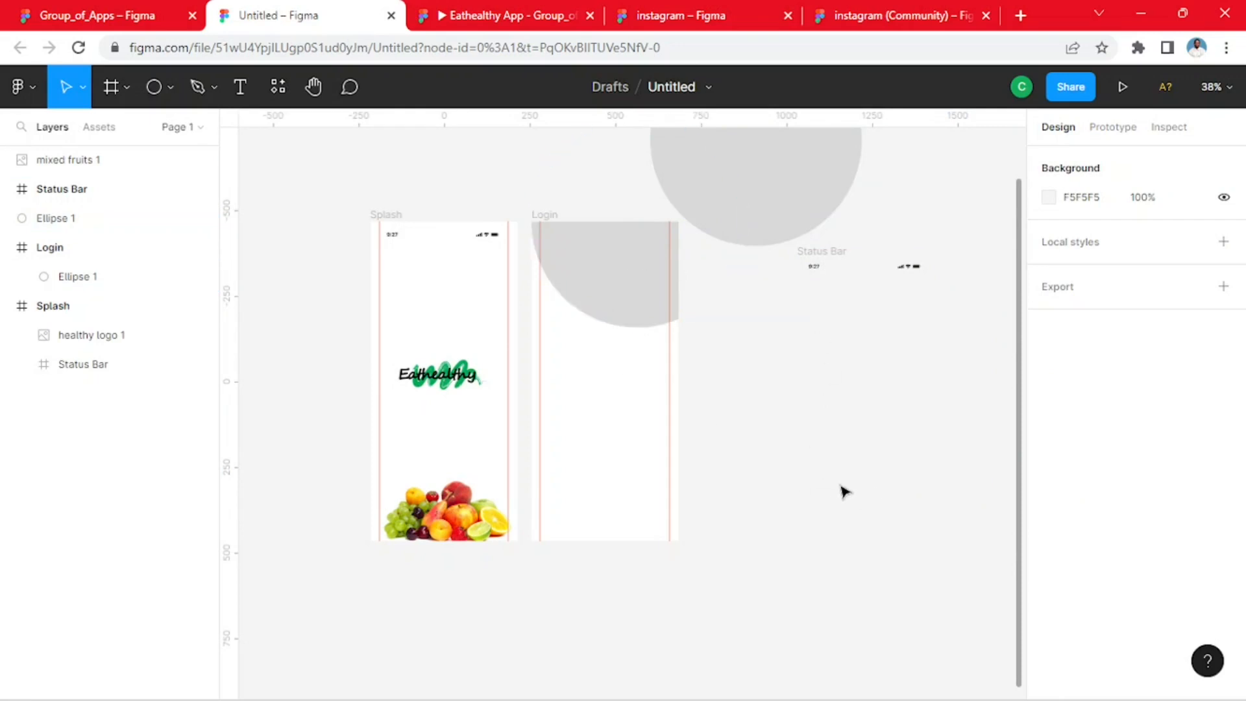
# - Browse the recent and community plugins in the full plugin list
pyautogui.rightClick(748, 319)
pyautogui.moveTo(824, 472)
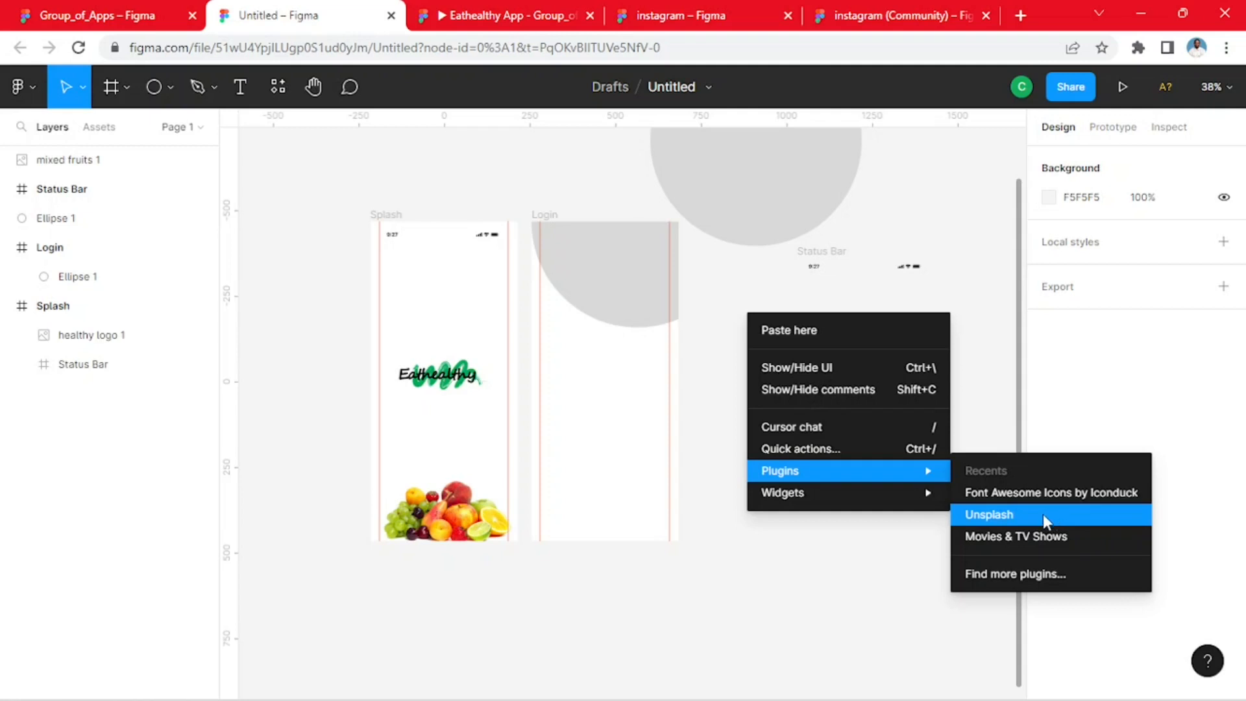
pyautogui.click(1017, 578)
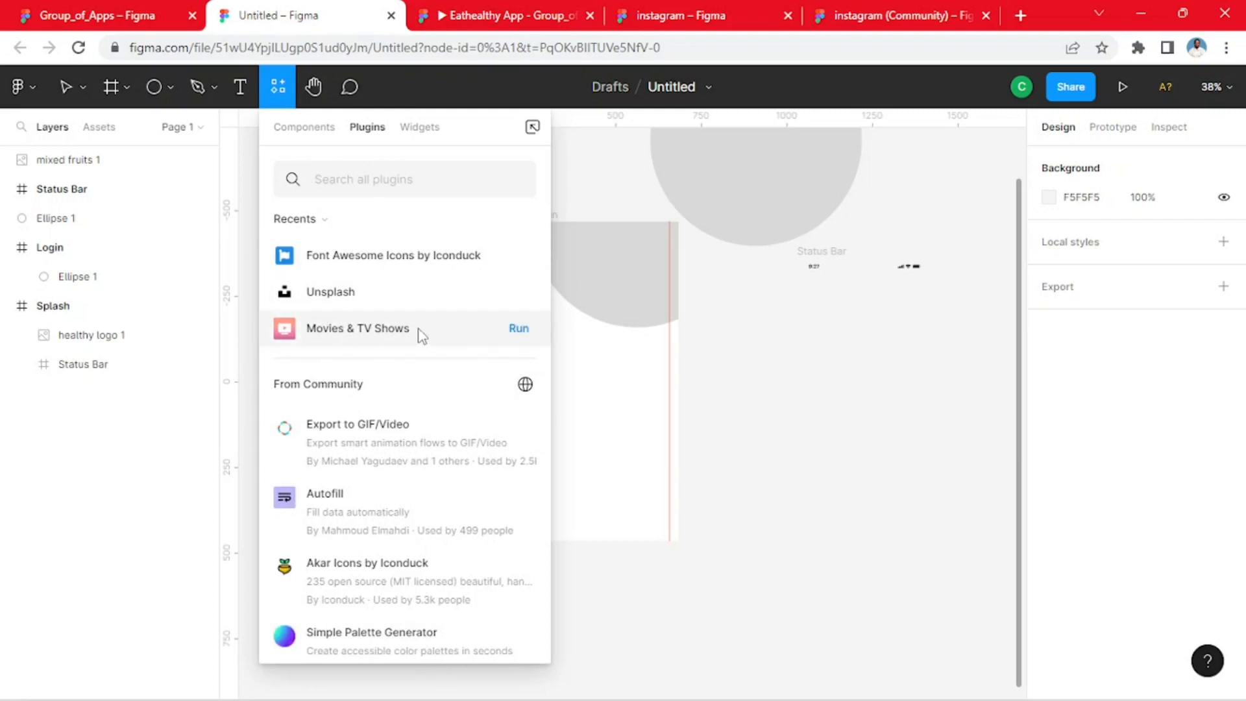
pyautogui.click(681, 328)
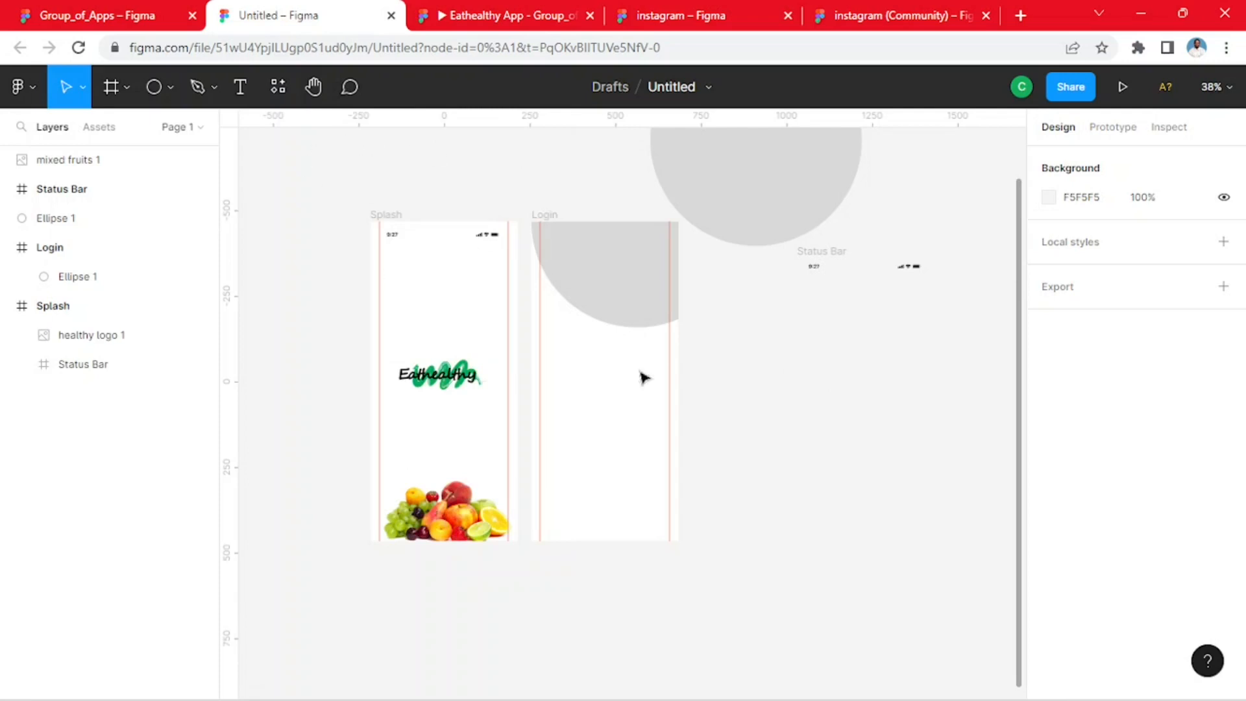
# - Run the Unsplash plugin and search it for "healthy food"
pyautogui.rightClick(805, 318)
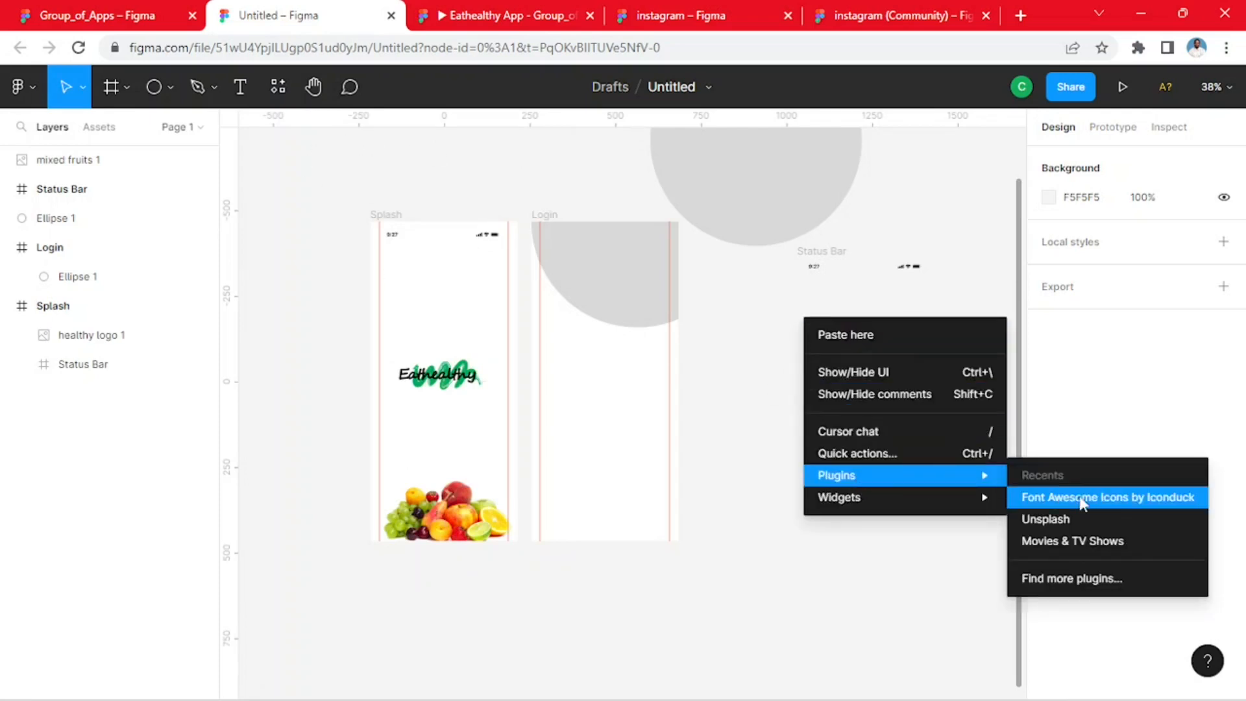
pyautogui.click(1051, 519)
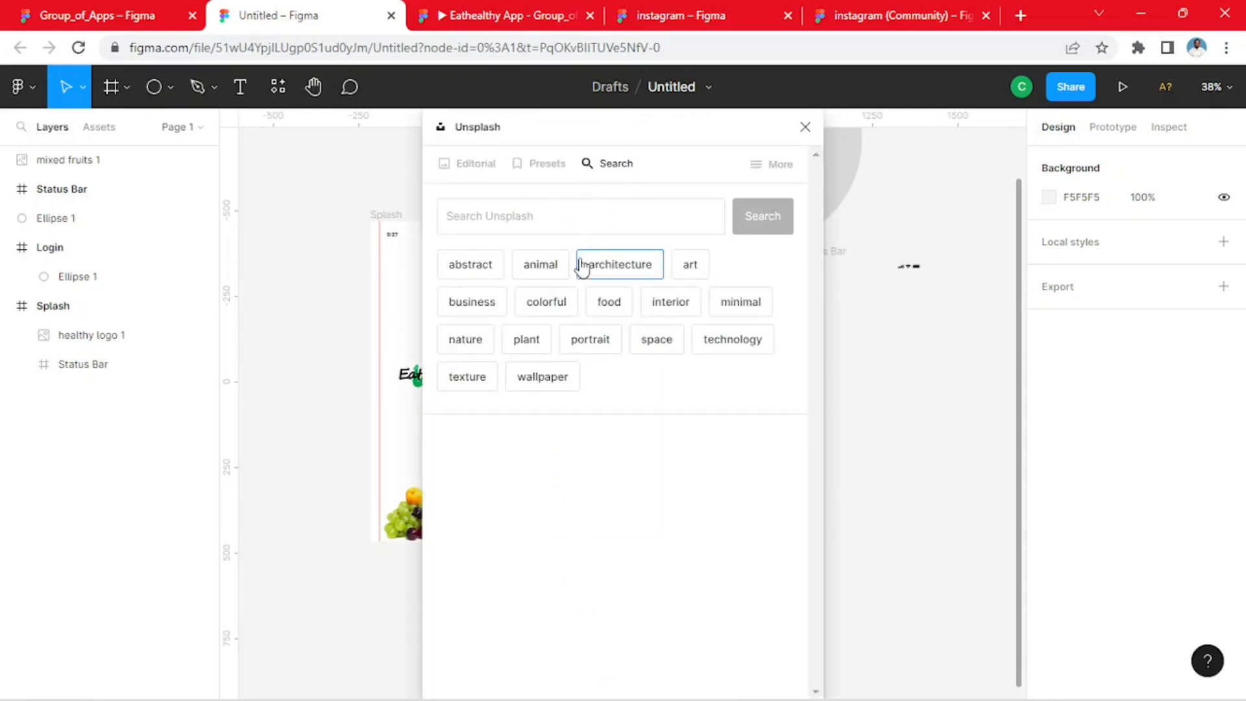
pyautogui.click(529, 215)
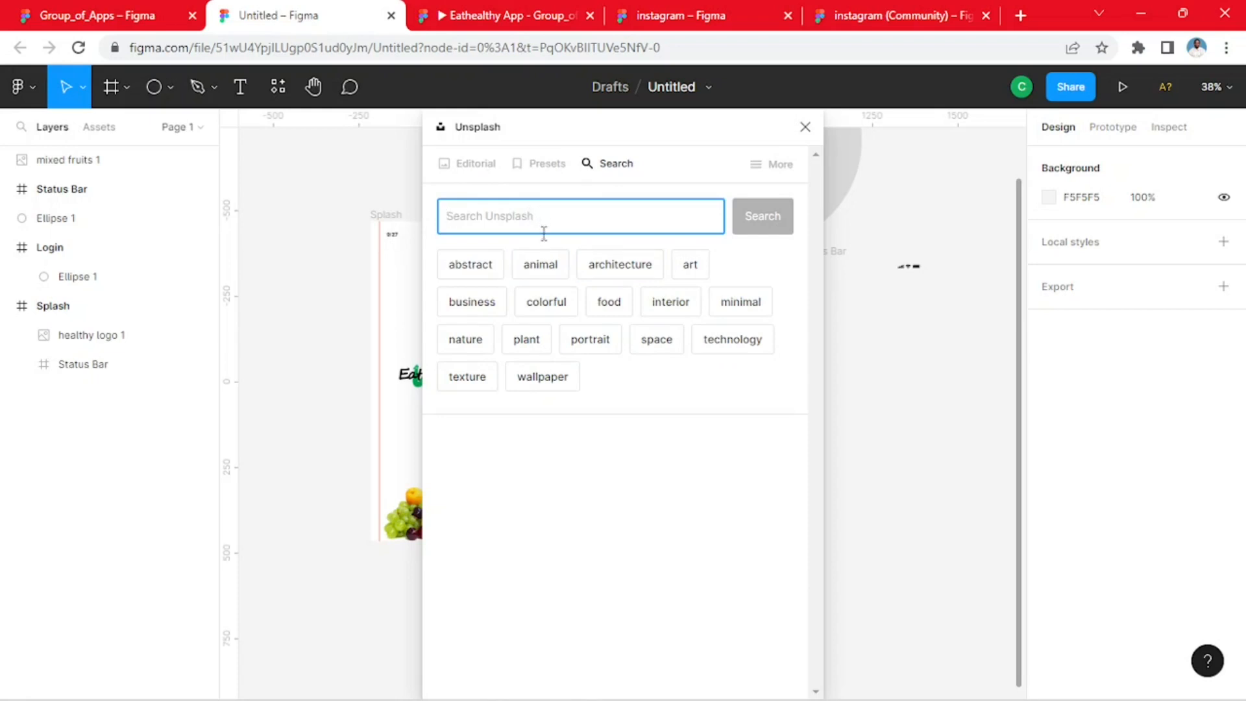
pyautogui.write('healthy')
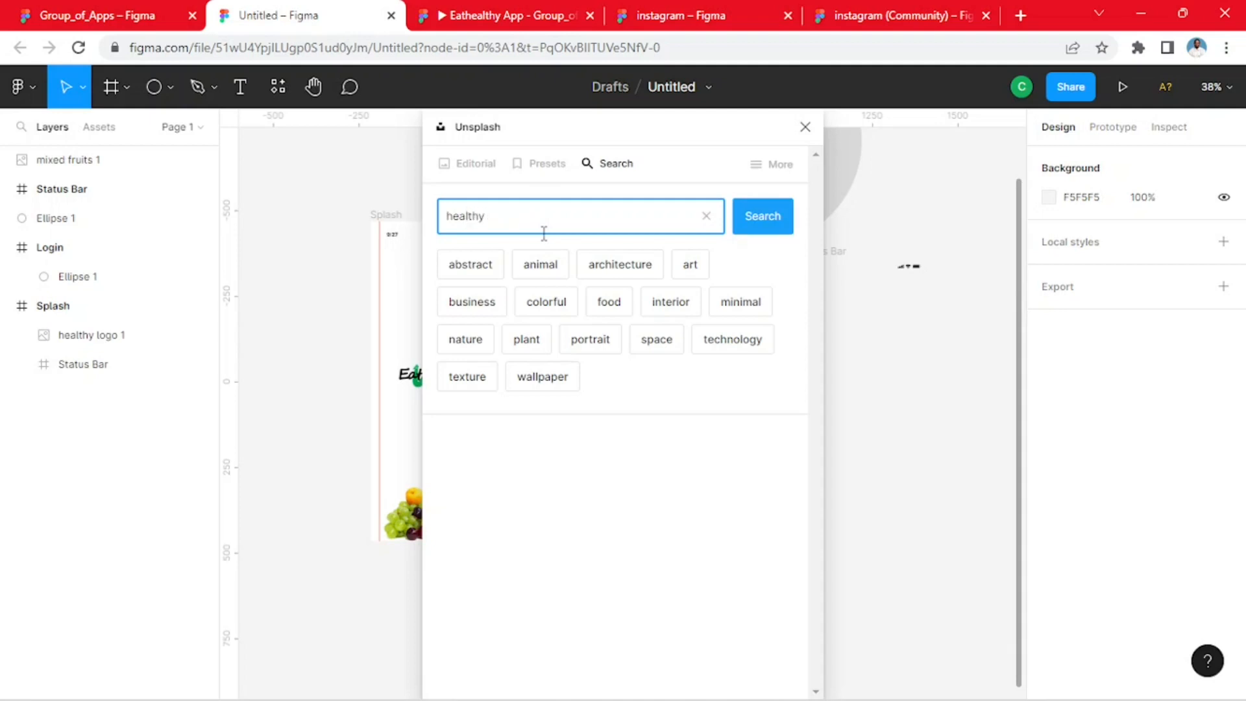
pyautogui.write('food')
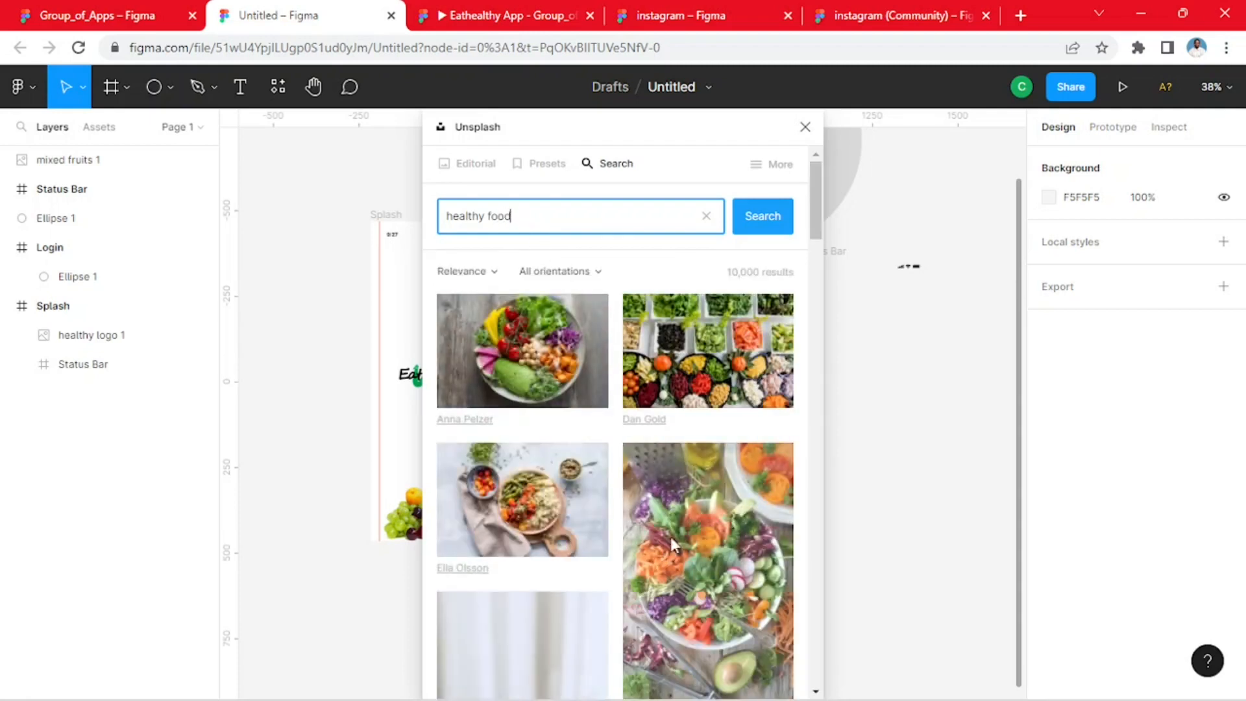
# - Insert the dark vegetable photo with the yellow pepper and carrots from the Unsplash results and close the plugin
pyautogui.scroll(-10, 673, 410)
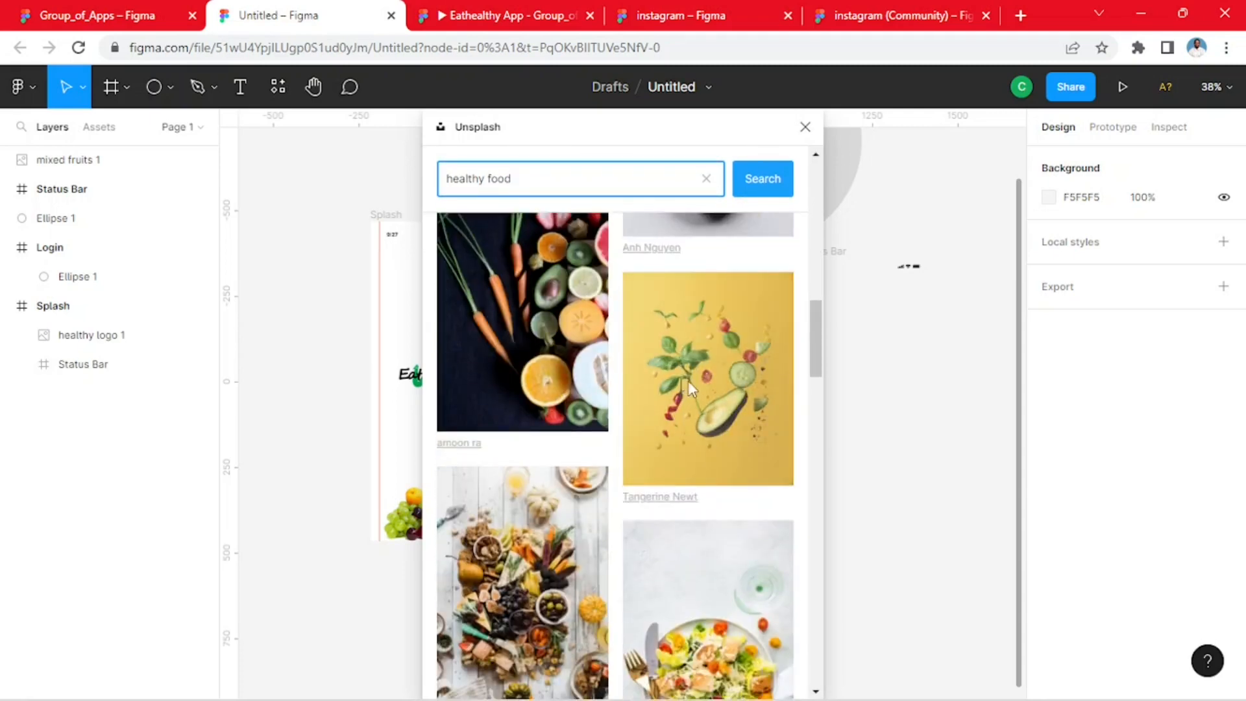
pyautogui.scroll(-5, 688, 380)
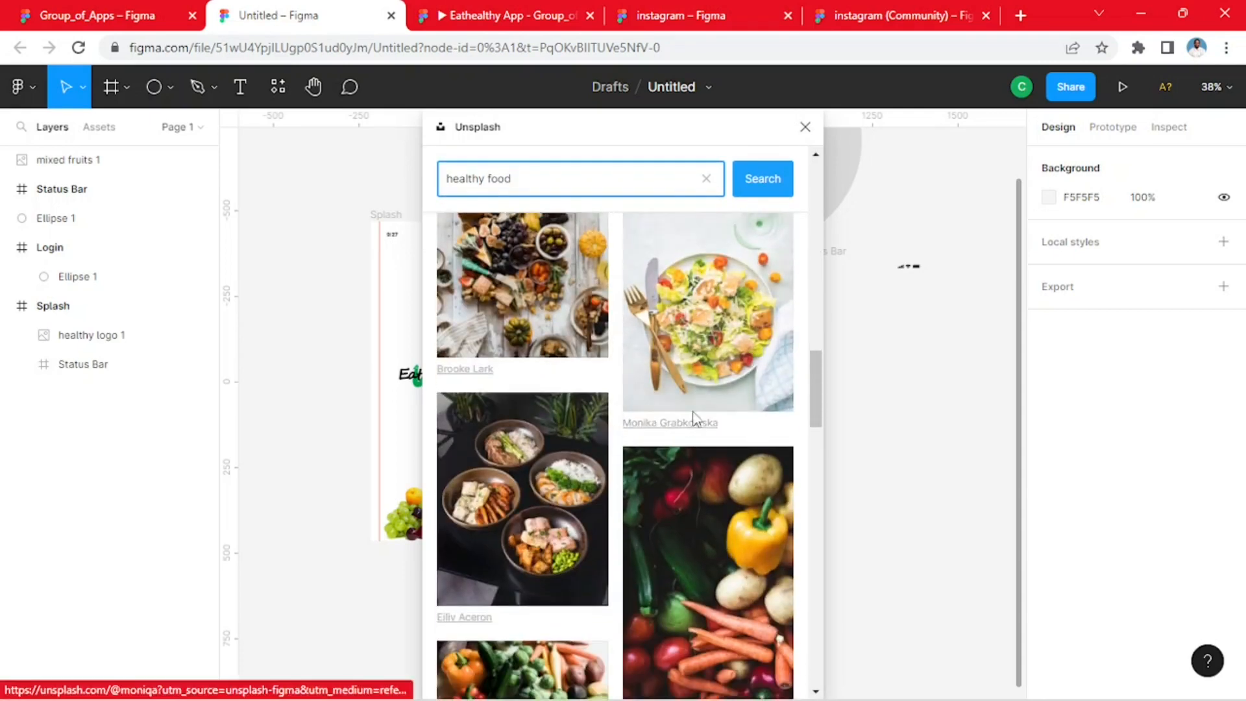
pyautogui.scroll(-4, 693, 419)
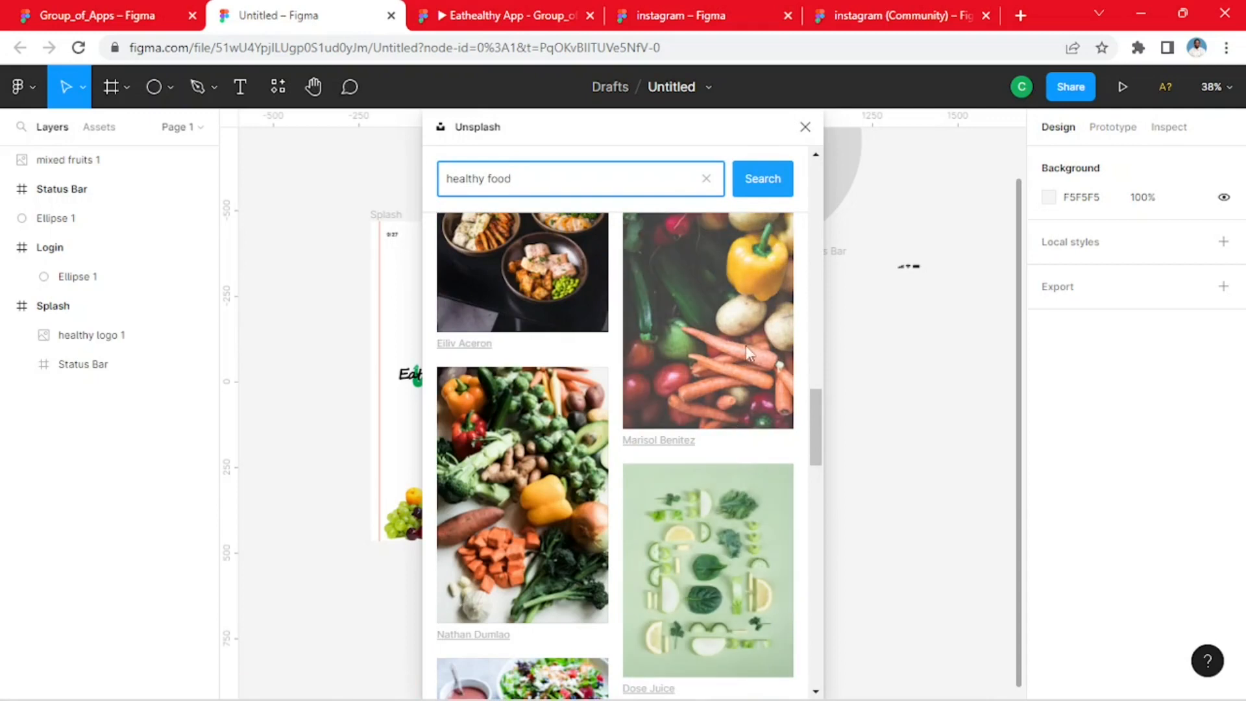
pyautogui.click(749, 318)
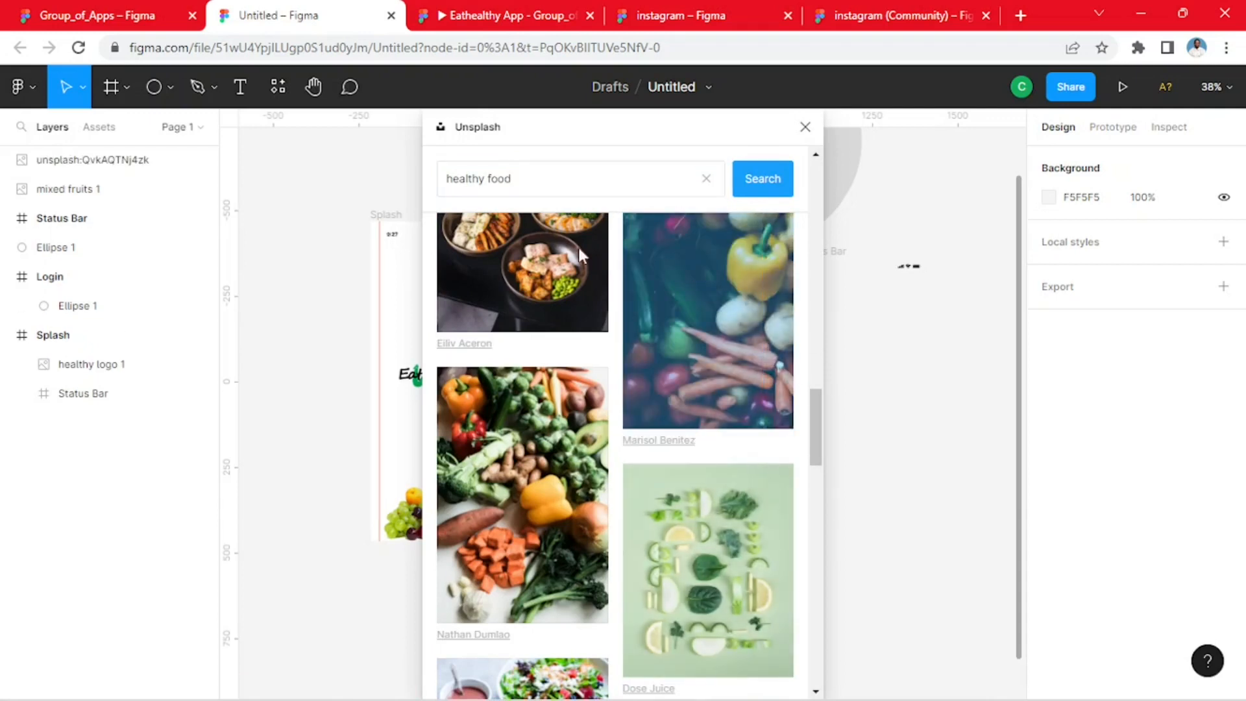
pyautogui.click(806, 127)
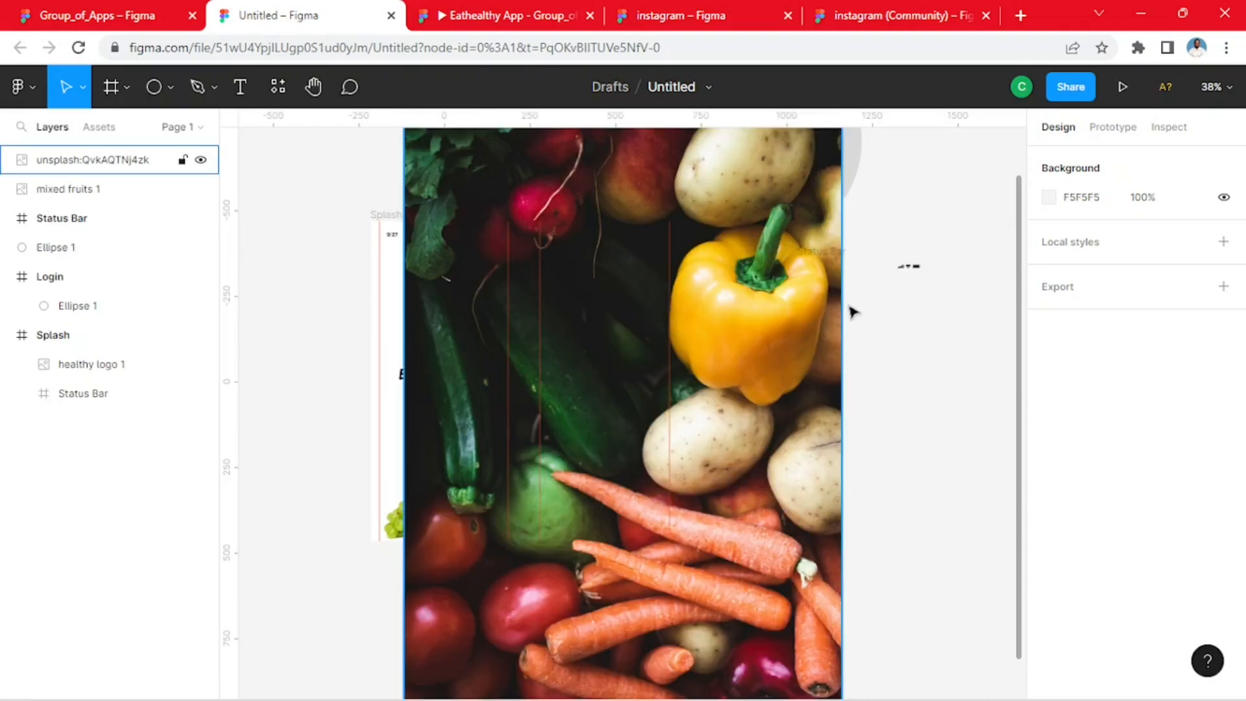
# - Move the vegetable photo off the screens, scale it down to about 124 × 186, and place it in the Login frame
pyautogui.scroll(-5, 800, 284)
pyautogui.scroll(-5, 800, 284)
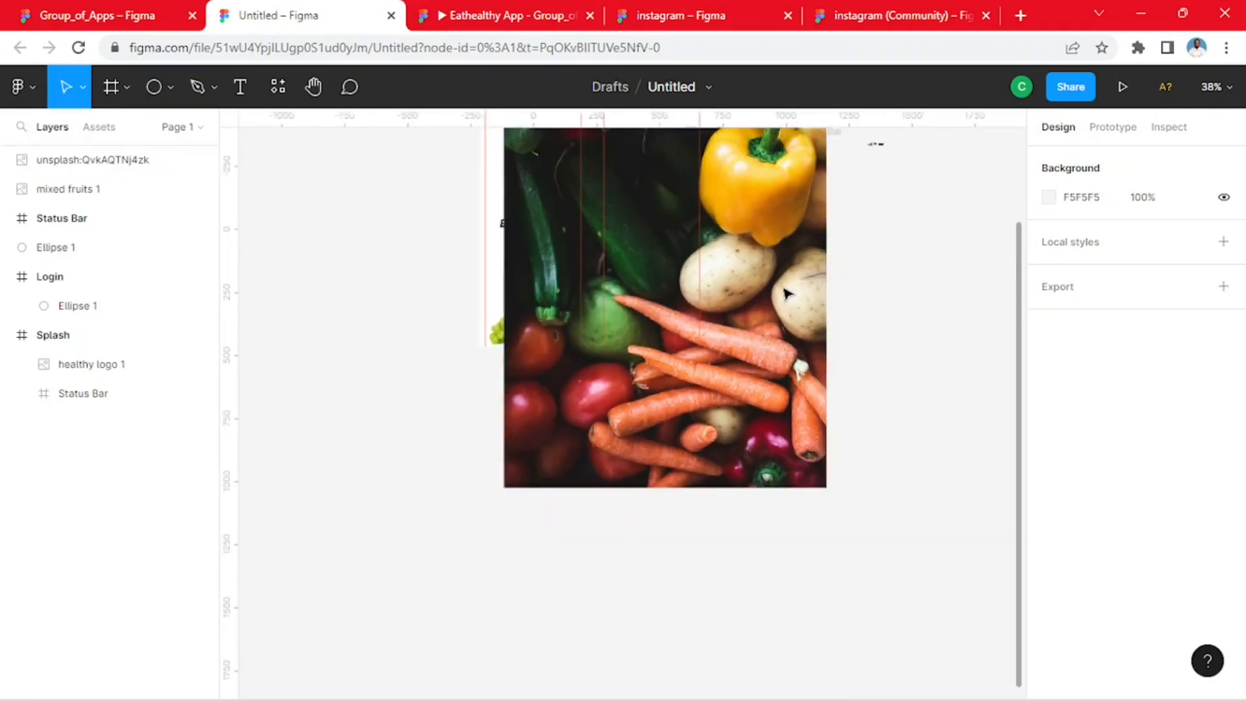
pyautogui.moveTo(800, 283); pyautogui.dragTo(584, 417)
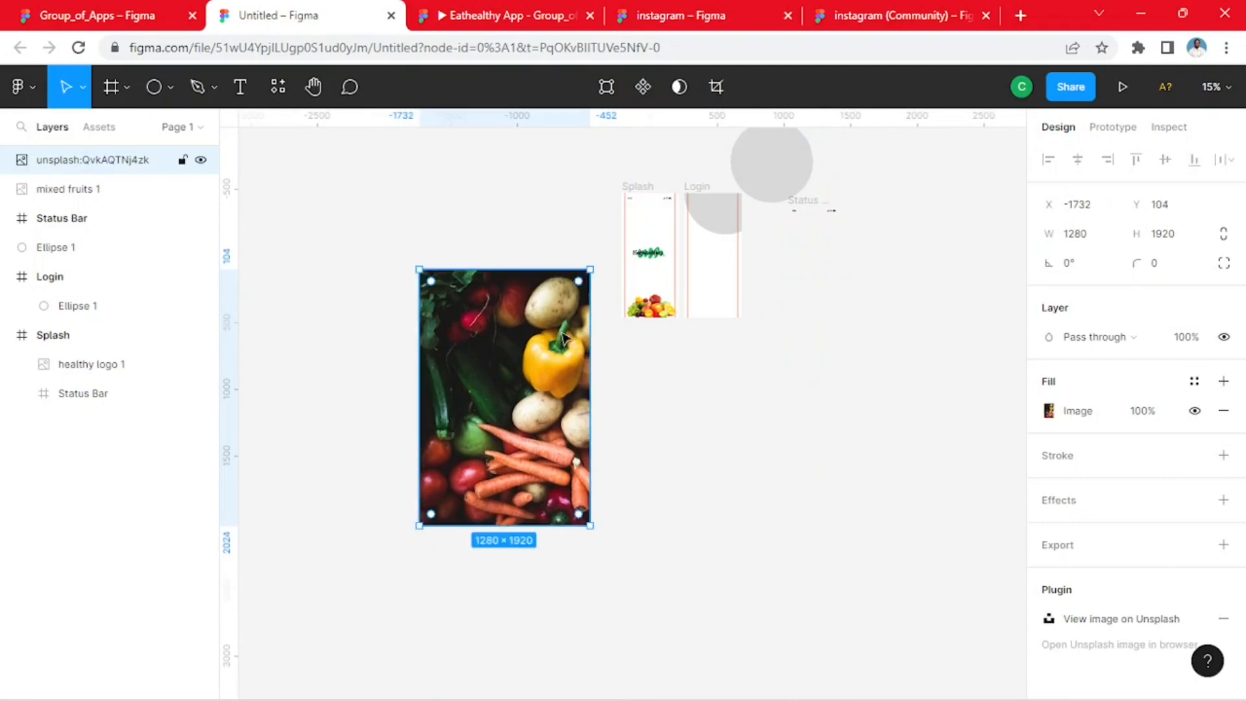
pyautogui.moveTo(593, 268); pyautogui.dragTo(663, 236)
pyautogui.scroll(5, 754, 221)
pyautogui.scroll(3, 707, 235)
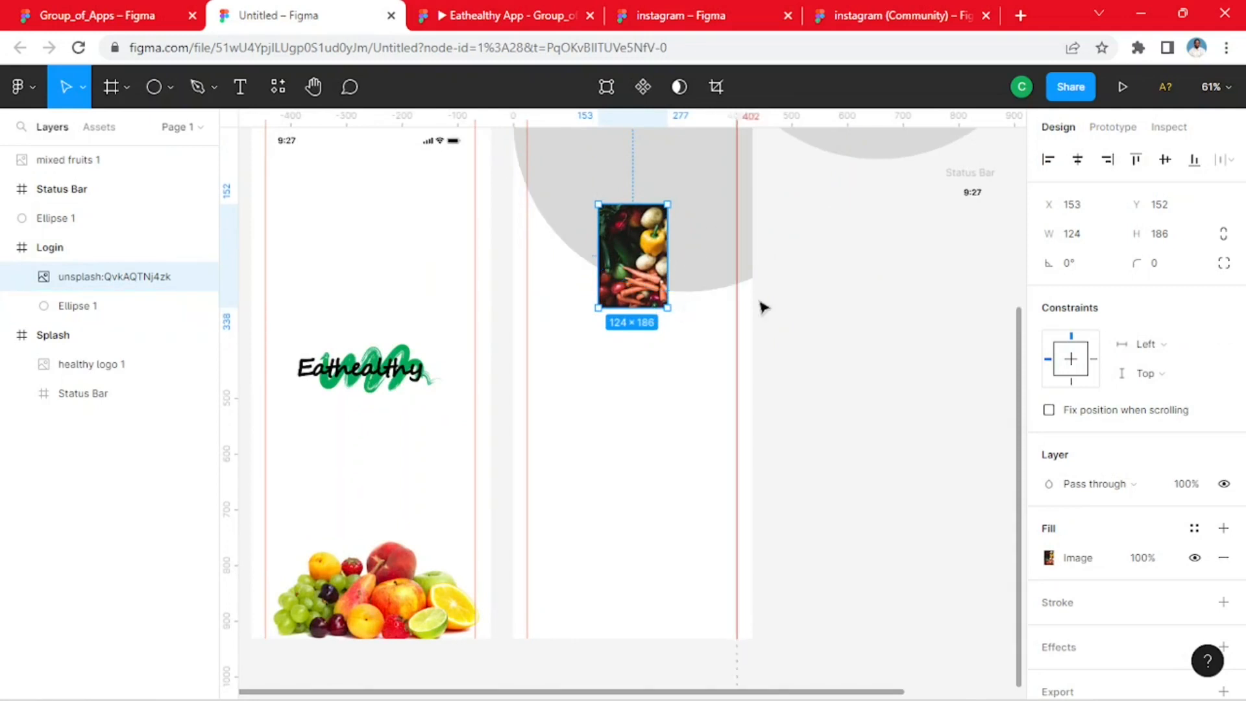
# - Enlarge the vegetable photo in the Login frame to about 336 × 503, overlapping the circle
pyautogui.moveTo(736, 283); pyautogui.dragTo(715, 392)
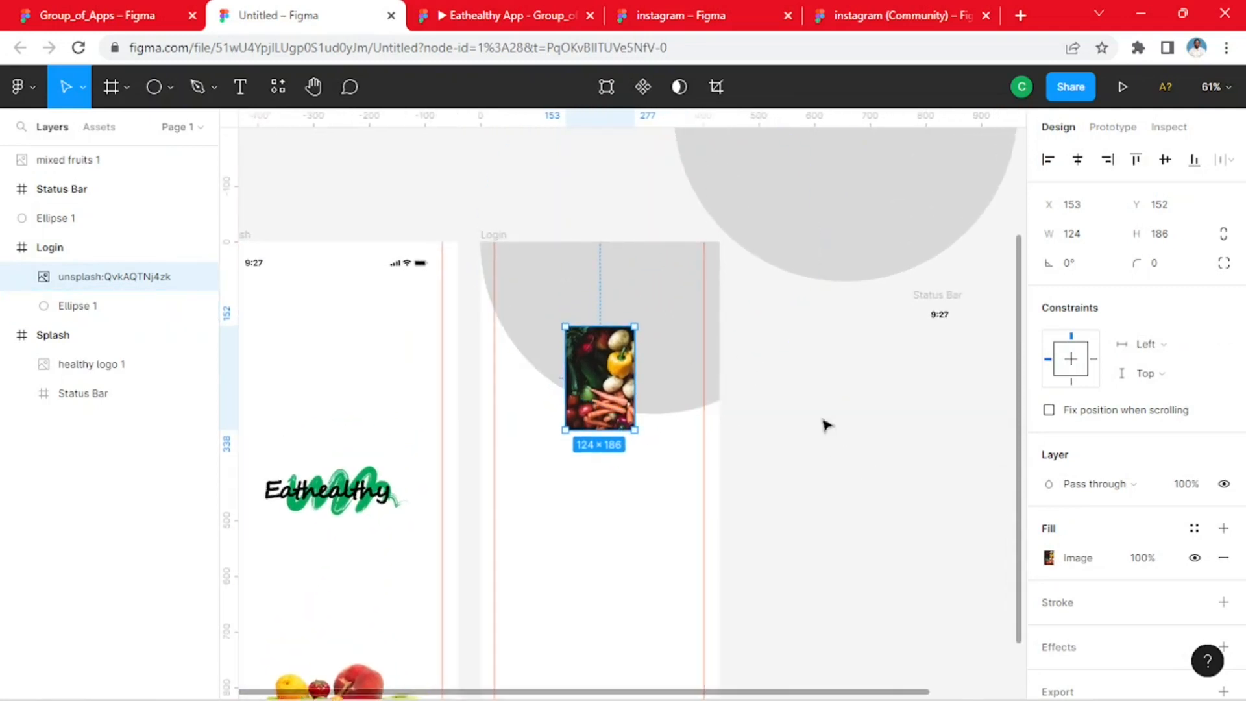
pyautogui.moveTo(593, 305); pyautogui.dragTo(606, 430)
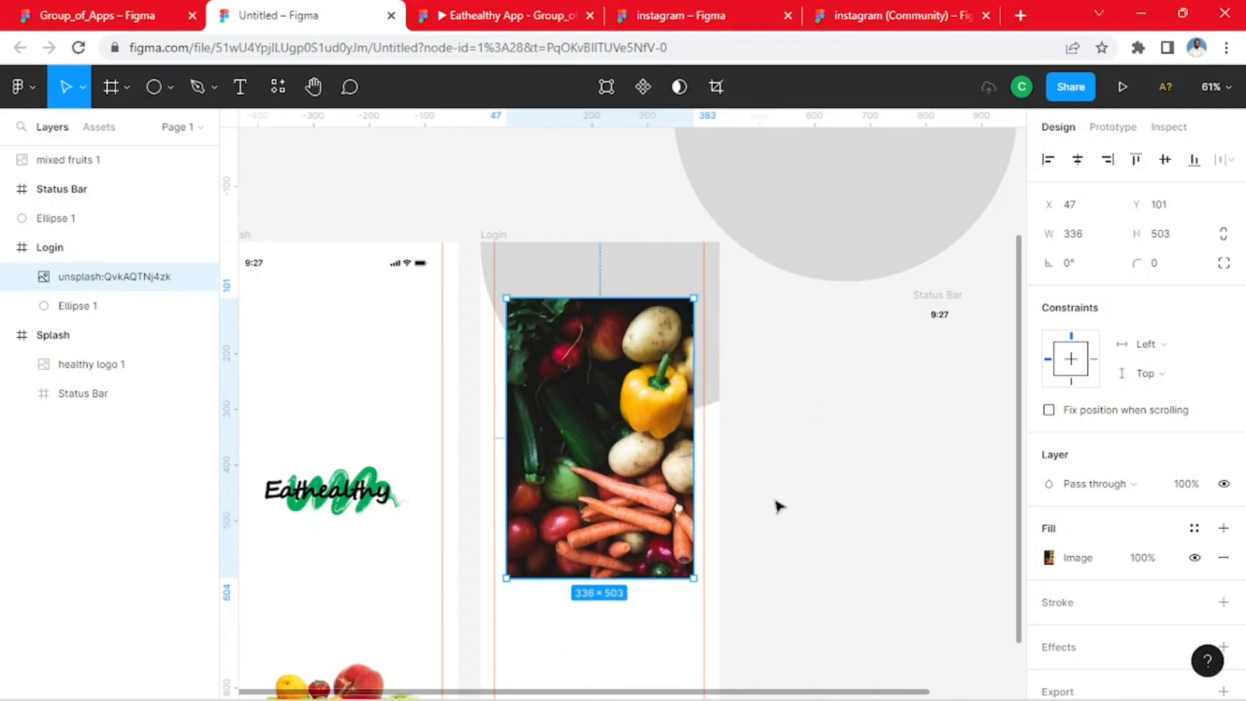
pyautogui.click(826, 480)
# - Mask the vegetable photo with the Login frame's circle
pyautogui.click(616, 437)
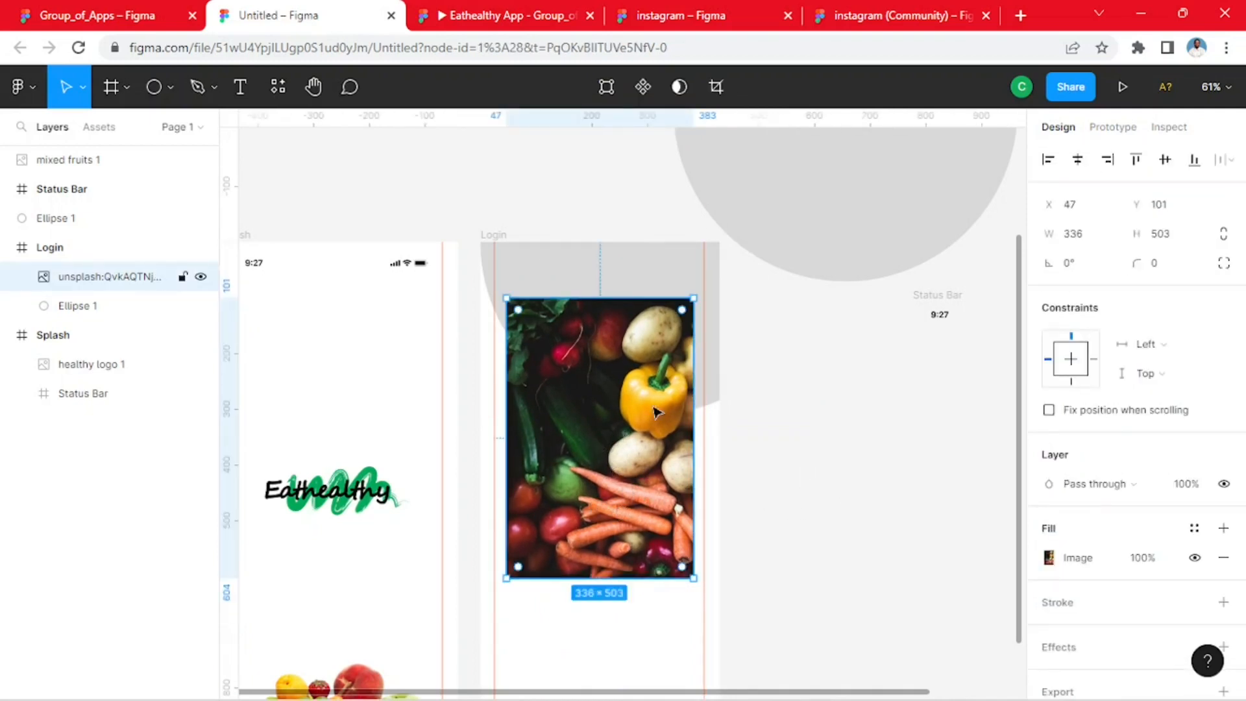
pyautogui.keyDown('shift'); pyautogui.click(672, 264); pyautogui.keyUp('shift')
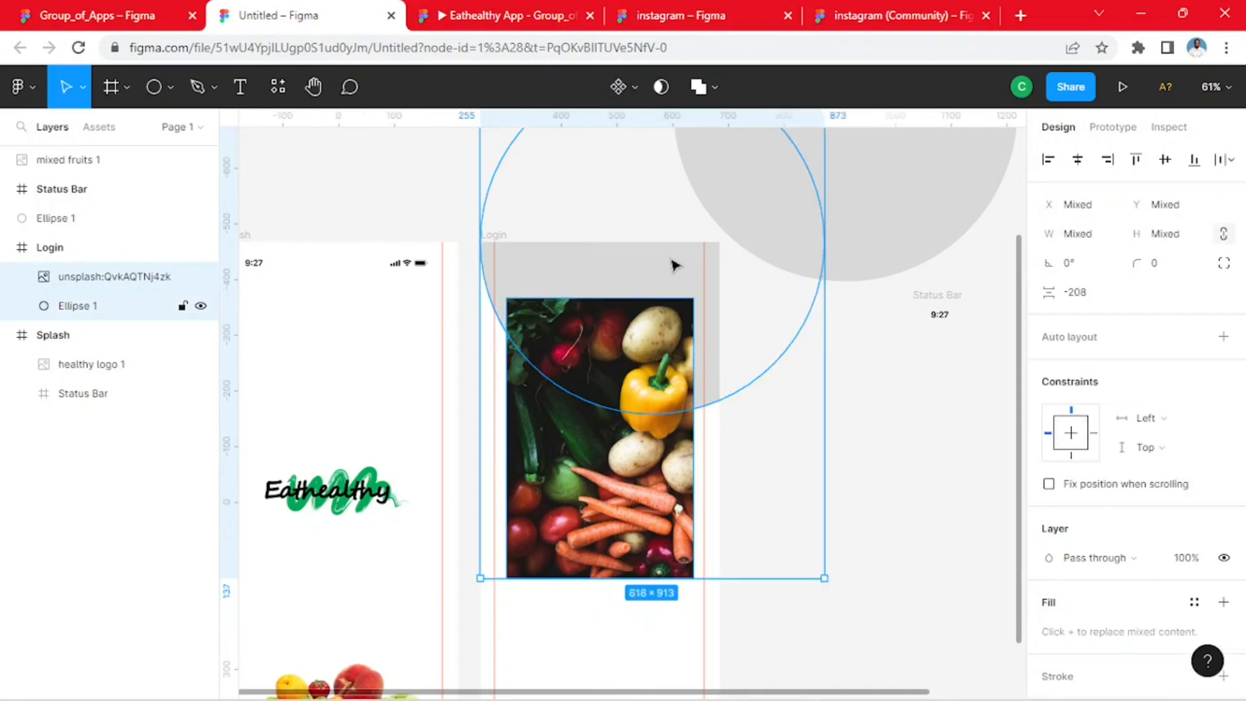
pyautogui.click(663, 88)
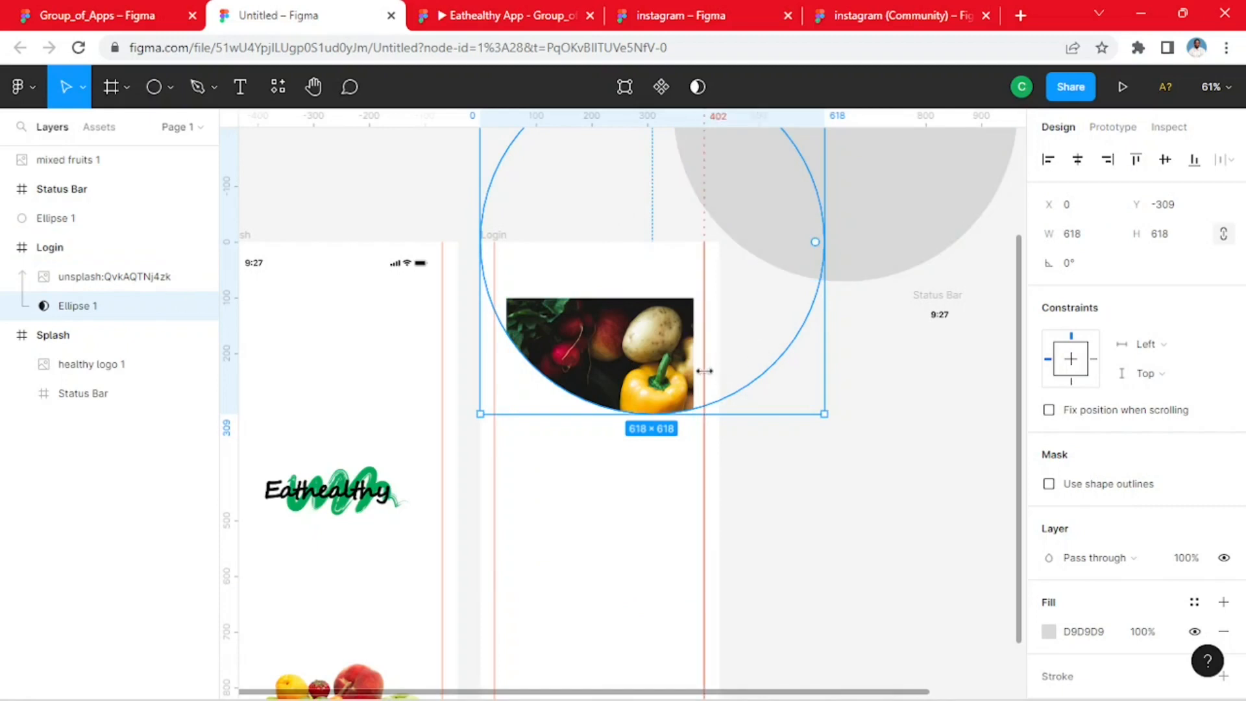
# - Resize the masked photo to about 439 × 656 and shift it down so the yellow pepper fills the circular header
pyautogui.click(652, 359)
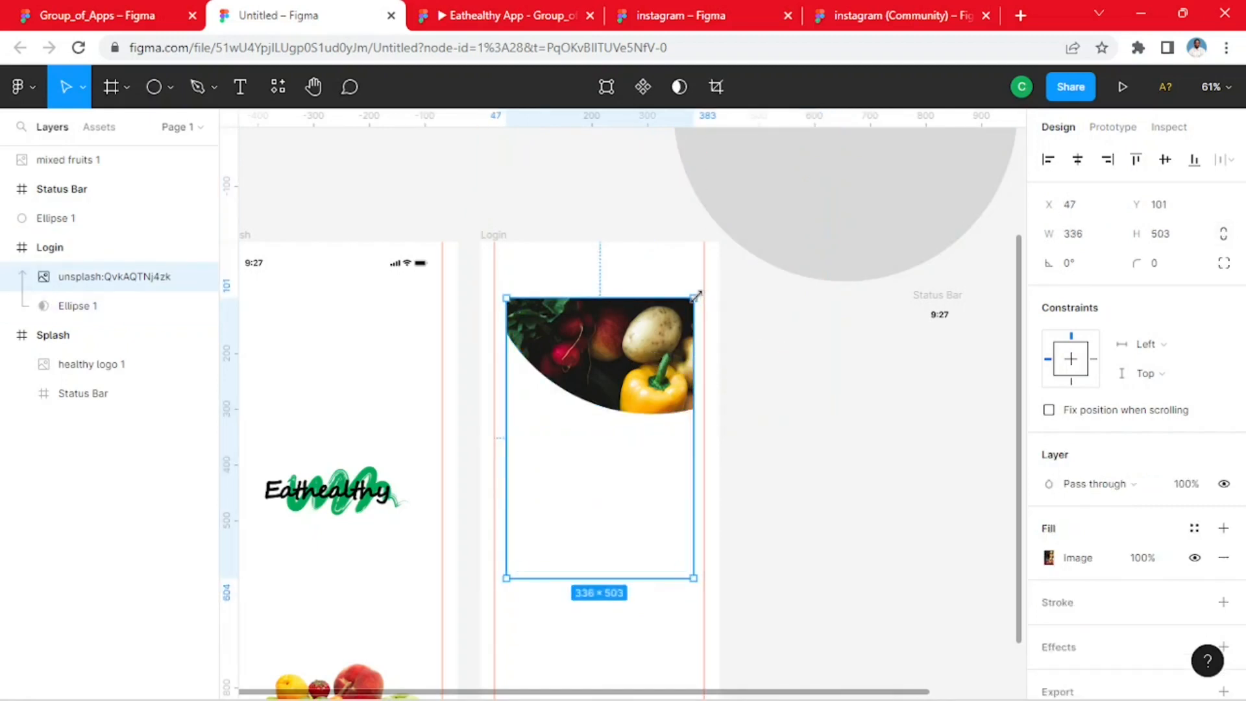
pyautogui.moveTo(694, 298); pyautogui.dragTo(764, 191)
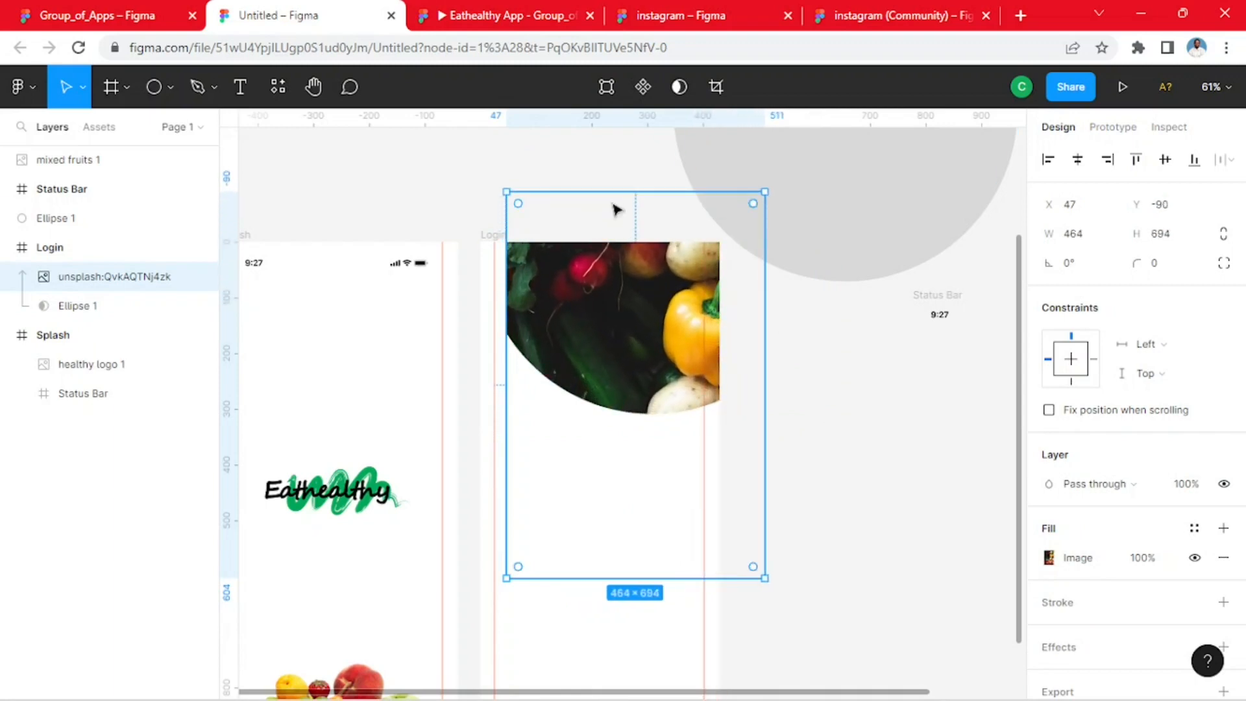
pyautogui.moveTo(504, 192); pyautogui.dragTo(480, 153)
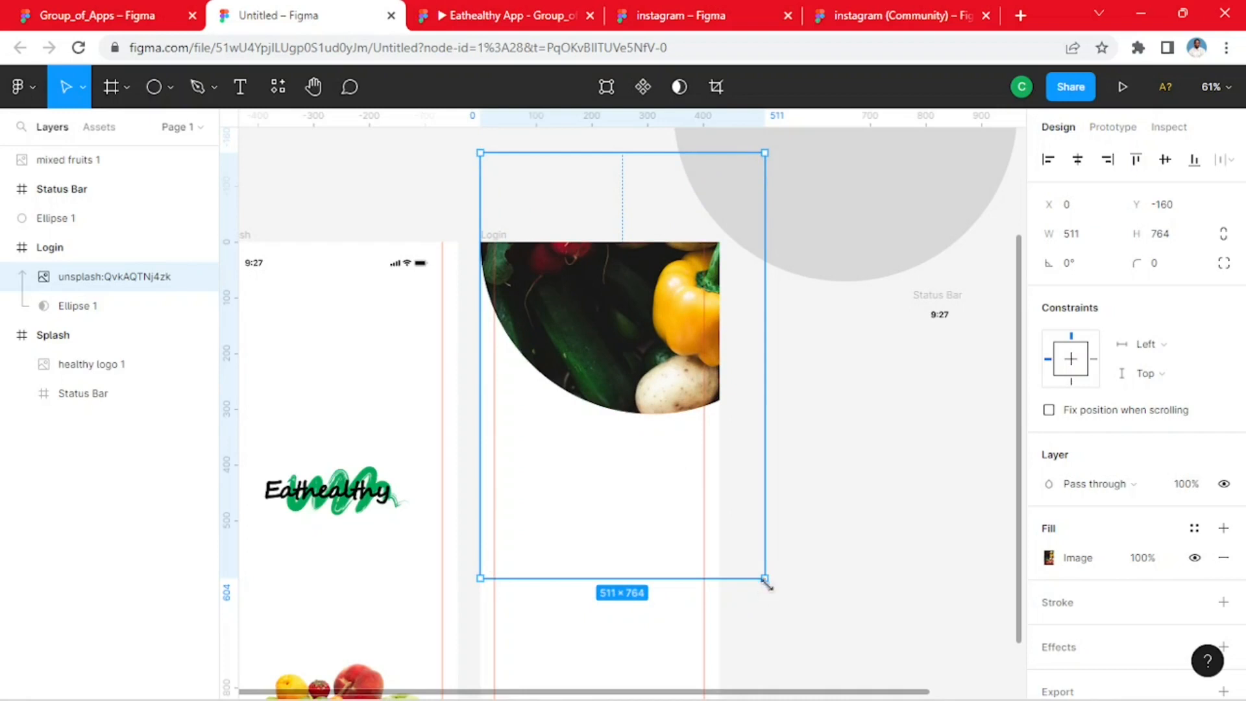
pyautogui.moveTo(765, 578); pyautogui.dragTo(701, 517)
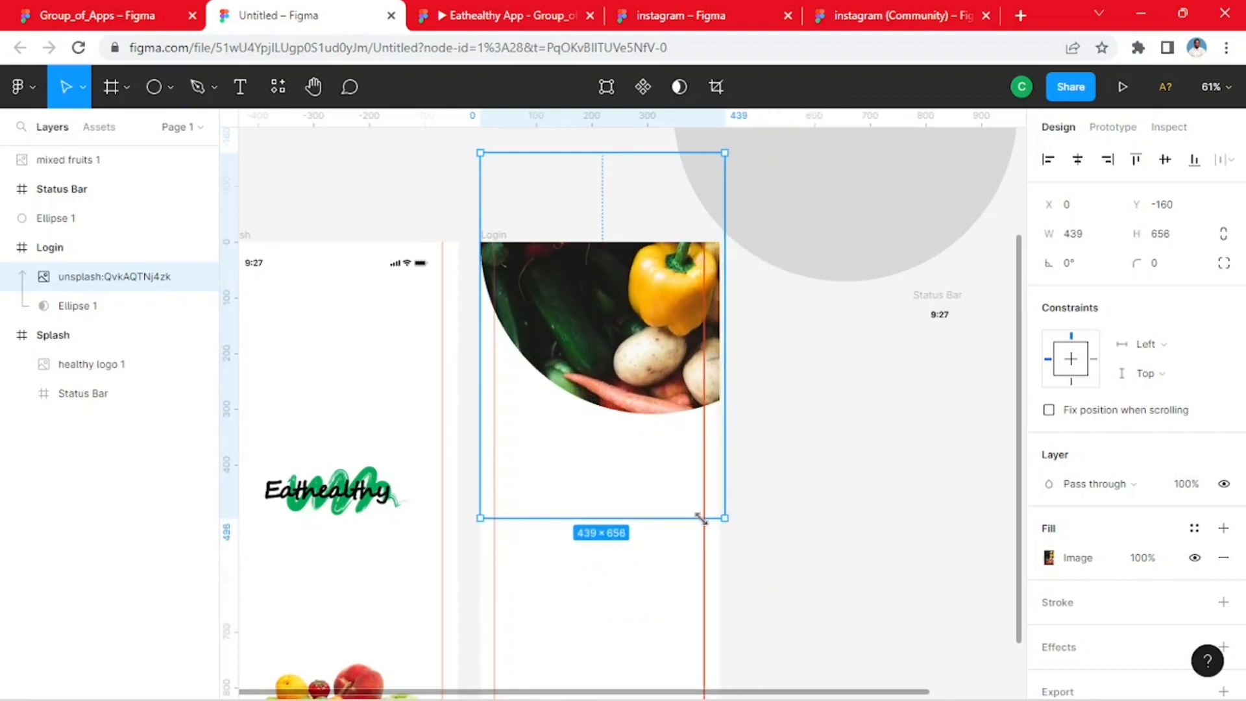
pyautogui.moveTo(682, 260); pyautogui.dragTo(659, 398)
pyautogui.click(836, 466)
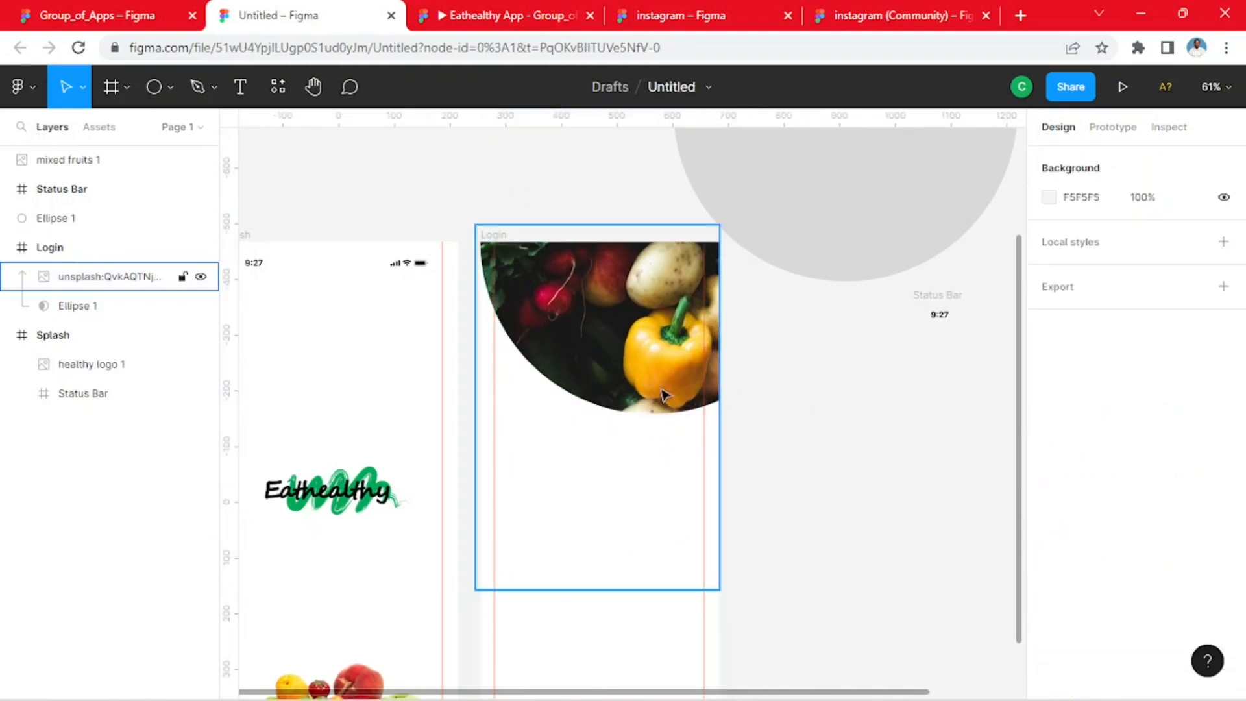
# - Place the spare 618 × 618 circle over the Login photo at X 0, Y -309 and fill it with green 00A859
pyautogui.scroll(-3, 658, 390)
pyautogui.moveTo(788, 259); pyautogui.dragTo(673, 355)
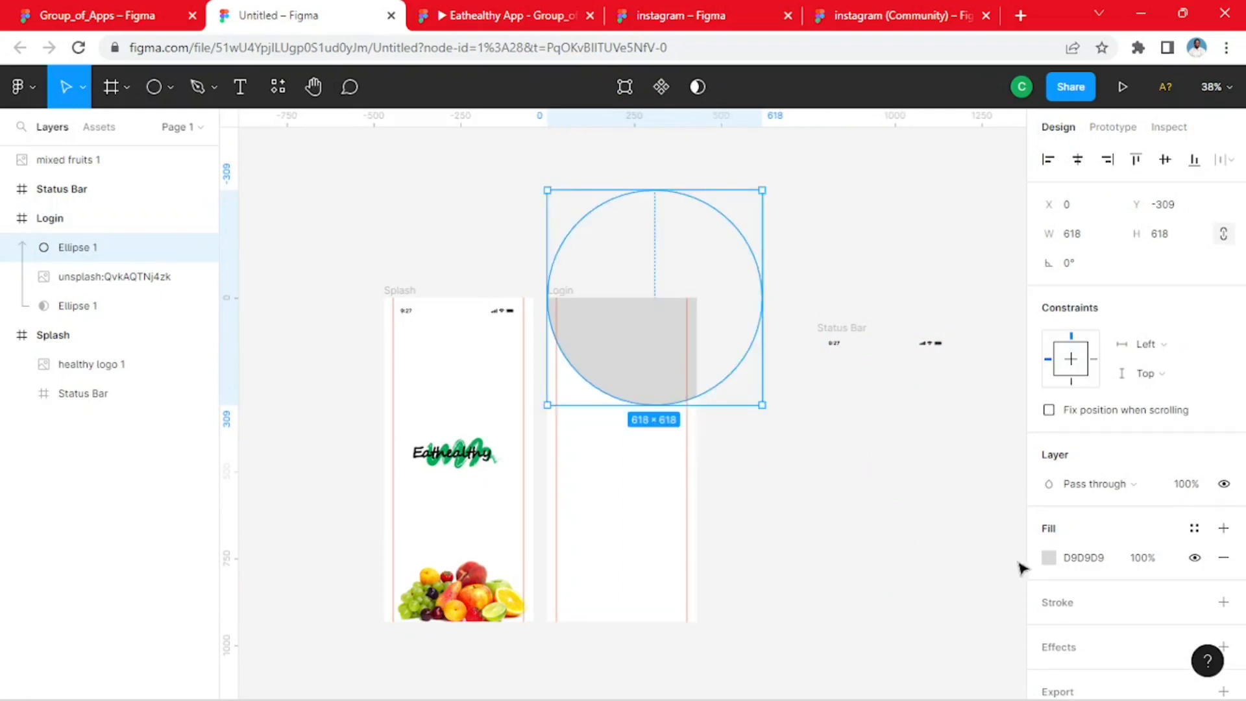
pyautogui.click(1050, 563)
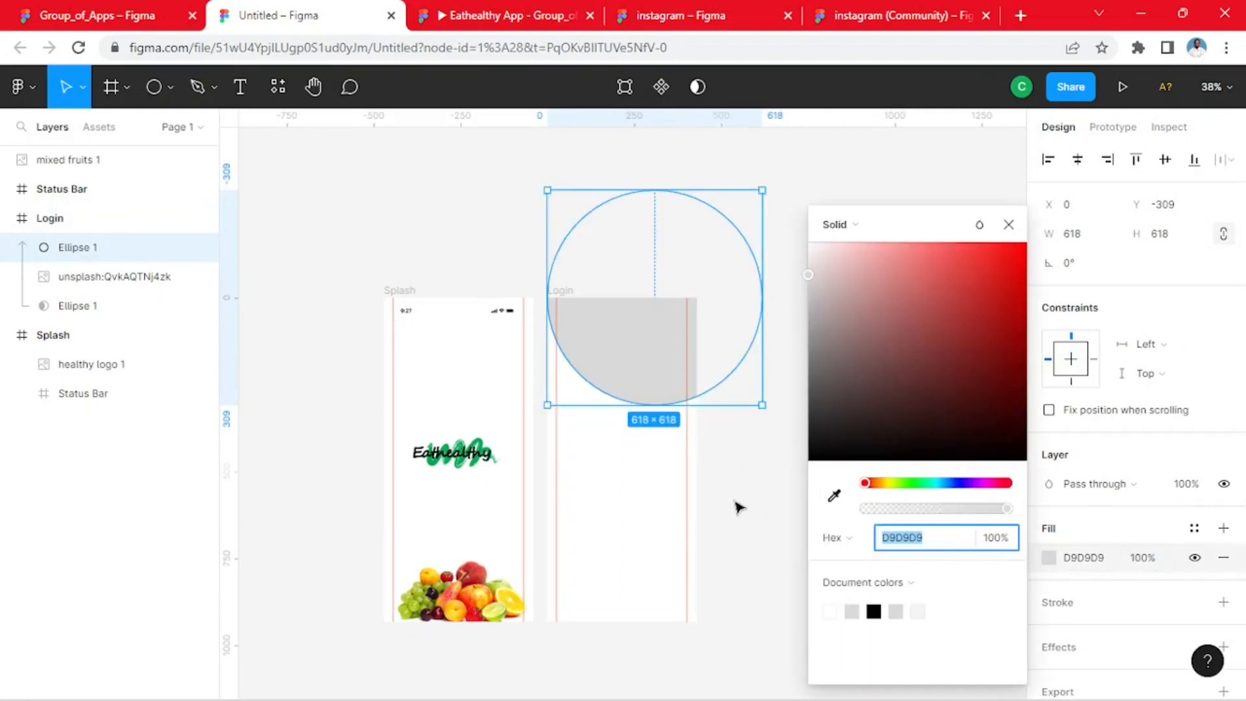
pyautogui.click(835, 497)
pyautogui.click(941, 166)
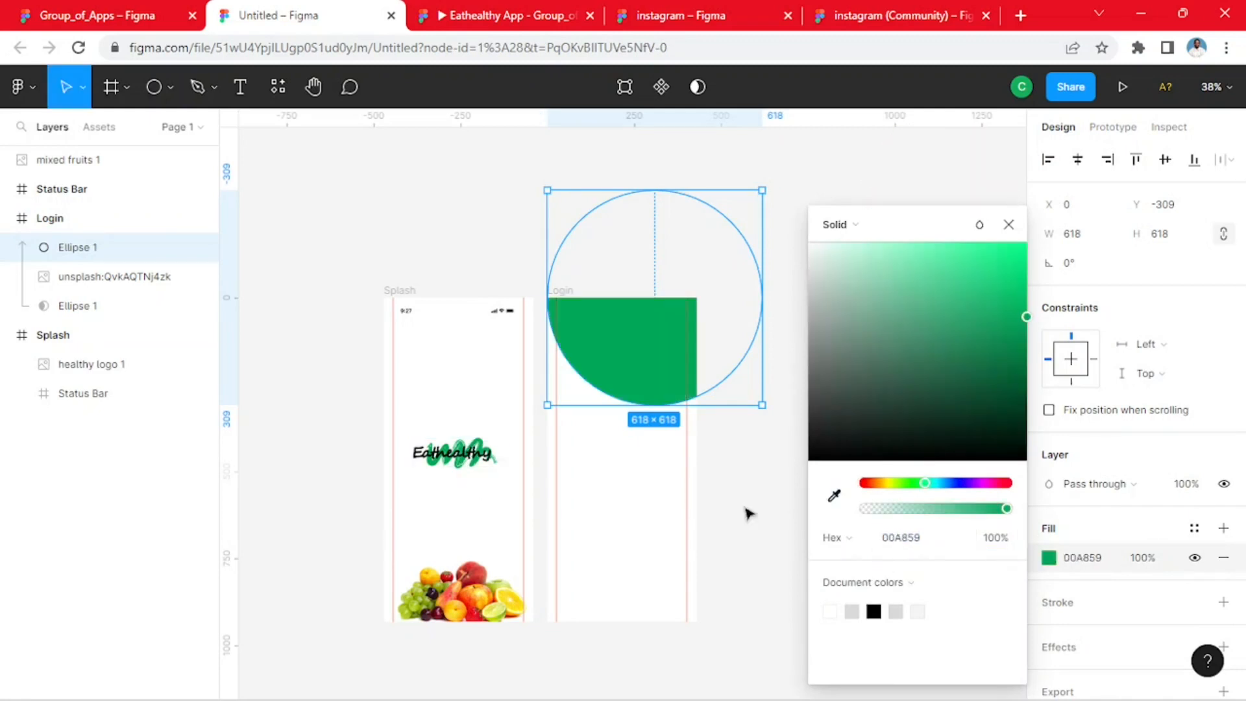
# - Lower the green circle's fill opacity to 75%
pyautogui.click(990, 511)
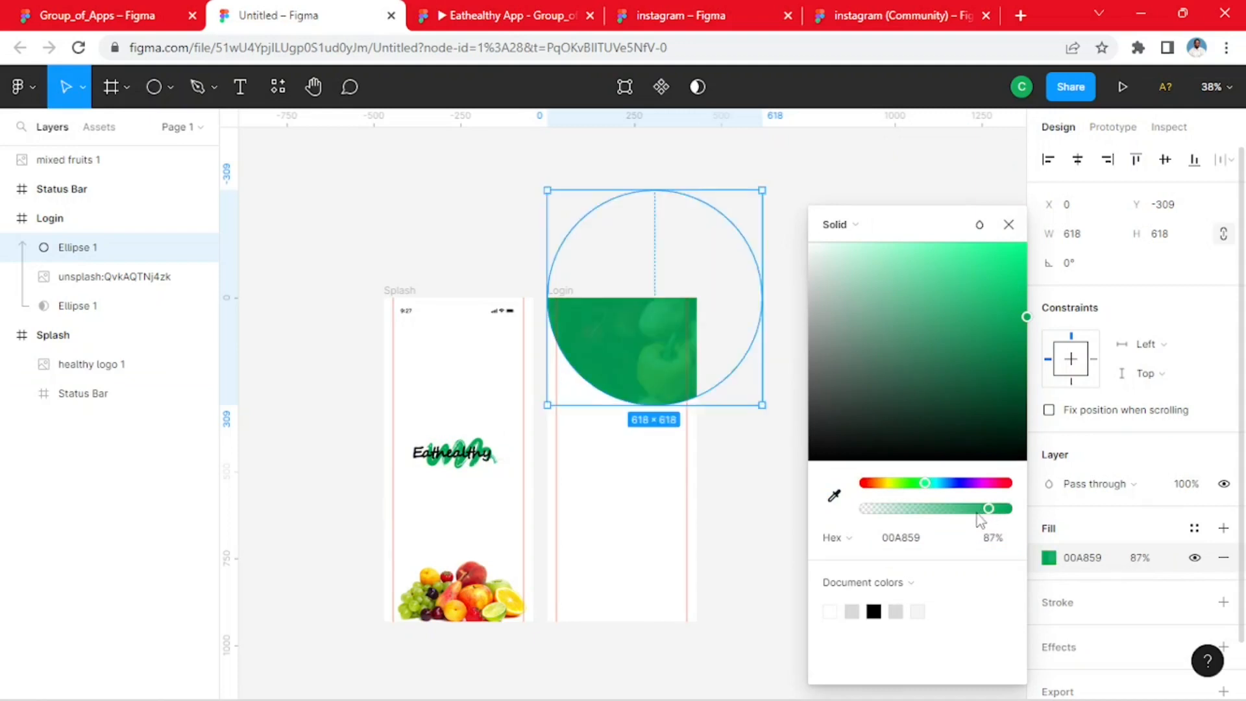
pyautogui.click(977, 509)
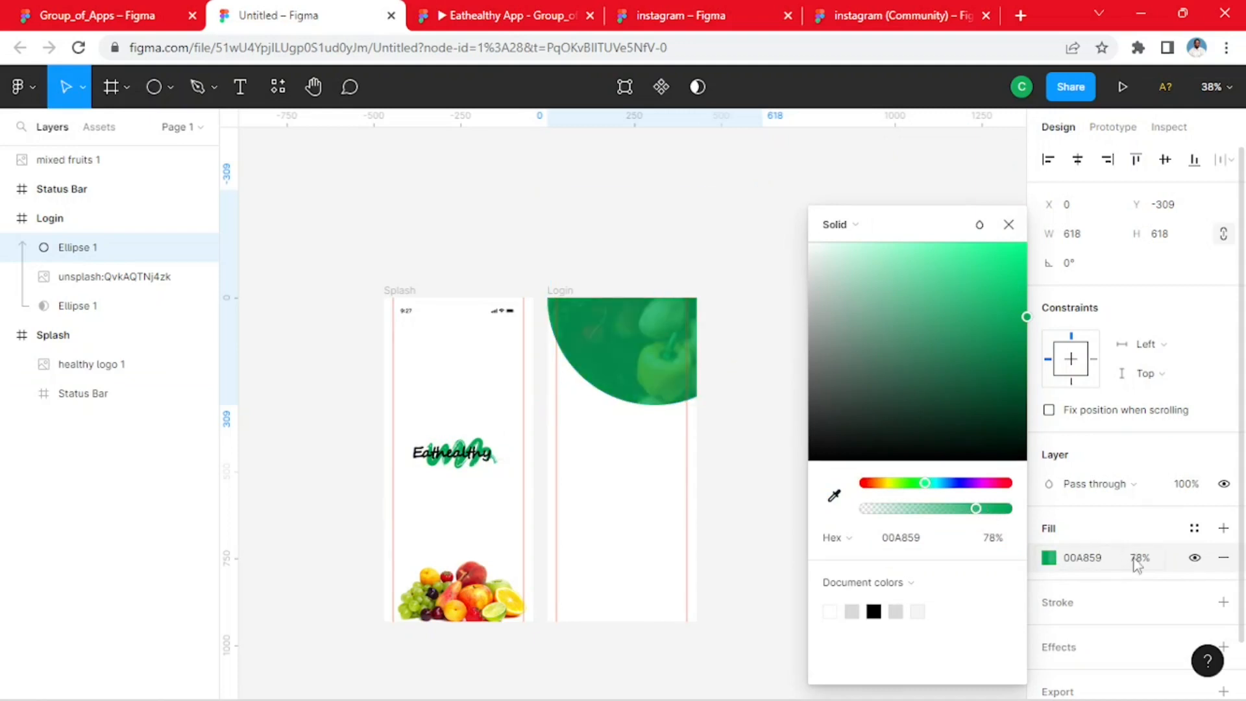
pyautogui.click(1154, 562)
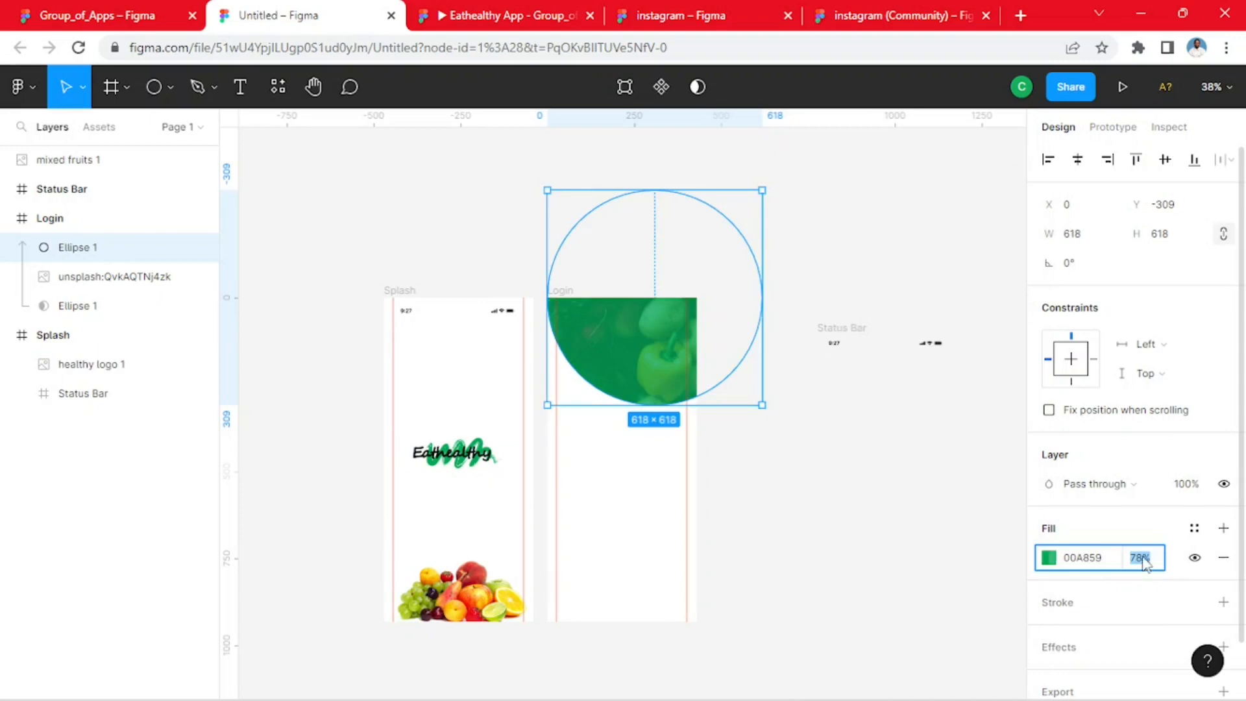
pyautogui.write('75')
pyautogui.press('Return')
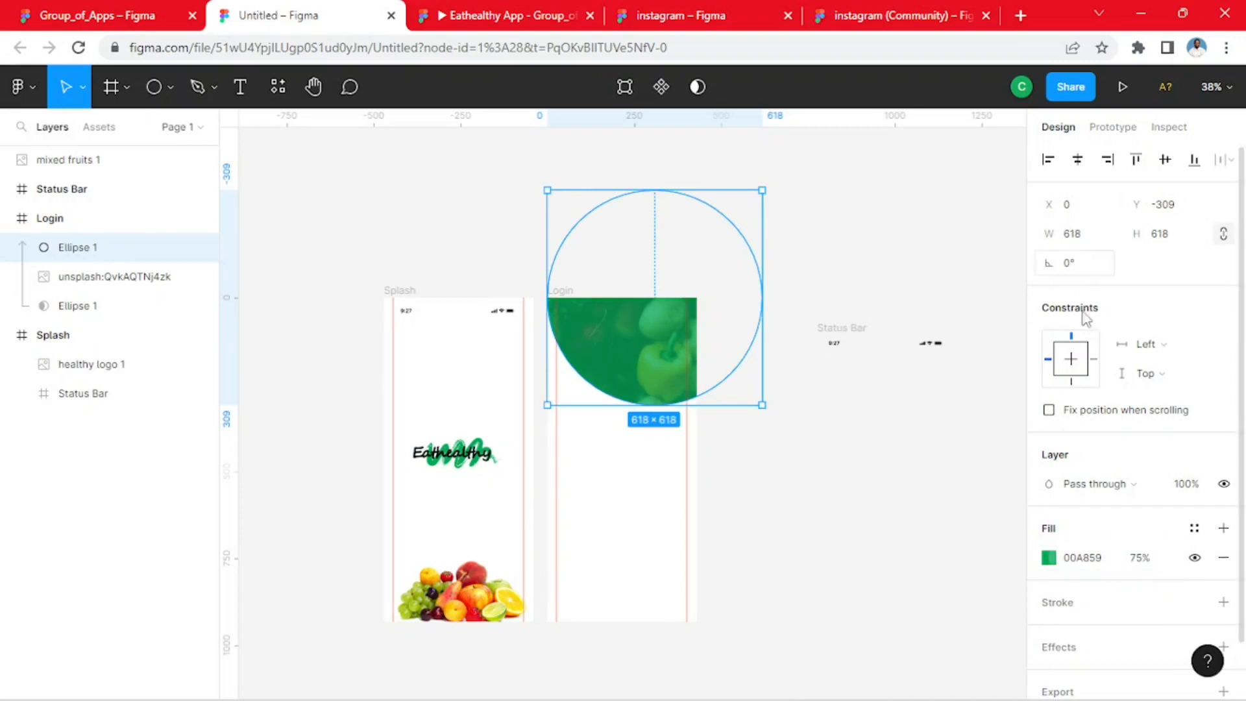
# - Set the green circle aside to expose the photo, and inspect the Login circle's fill in the Group_of_Apps reference file
pyautogui.moveTo(668, 353); pyautogui.dragTo(832, 391)
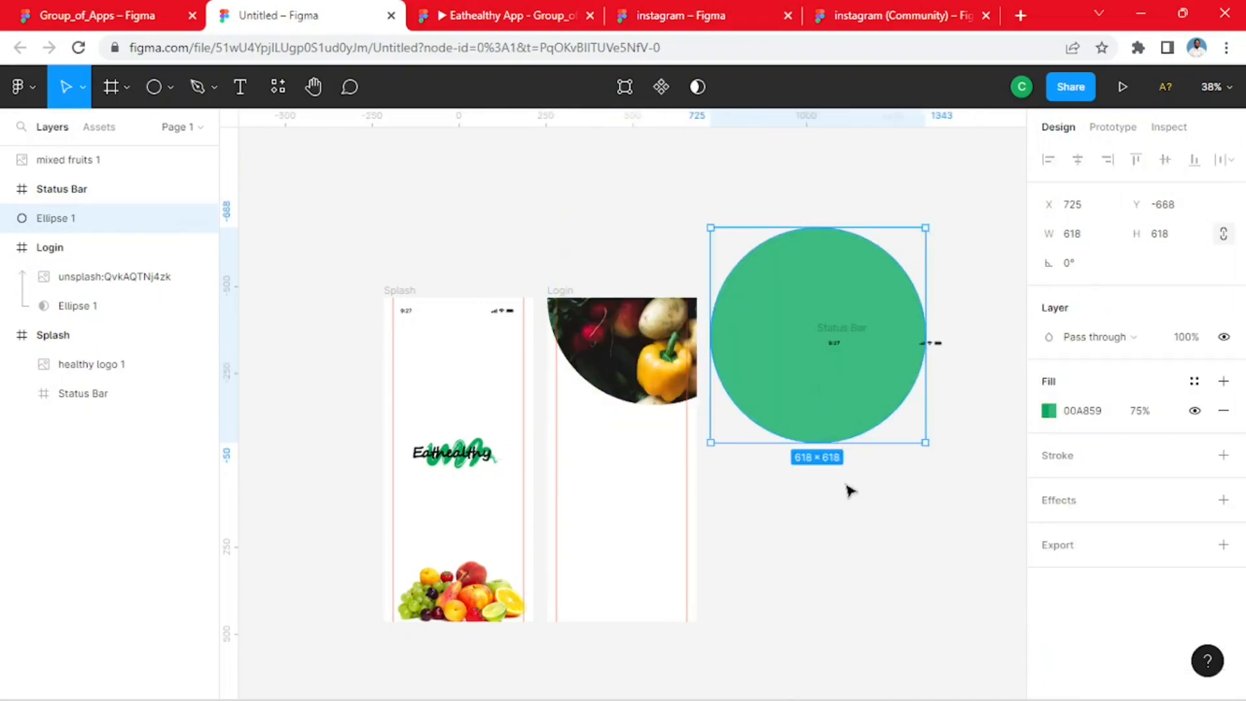
pyautogui.click(897, 520)
pyautogui.click(130, 16)
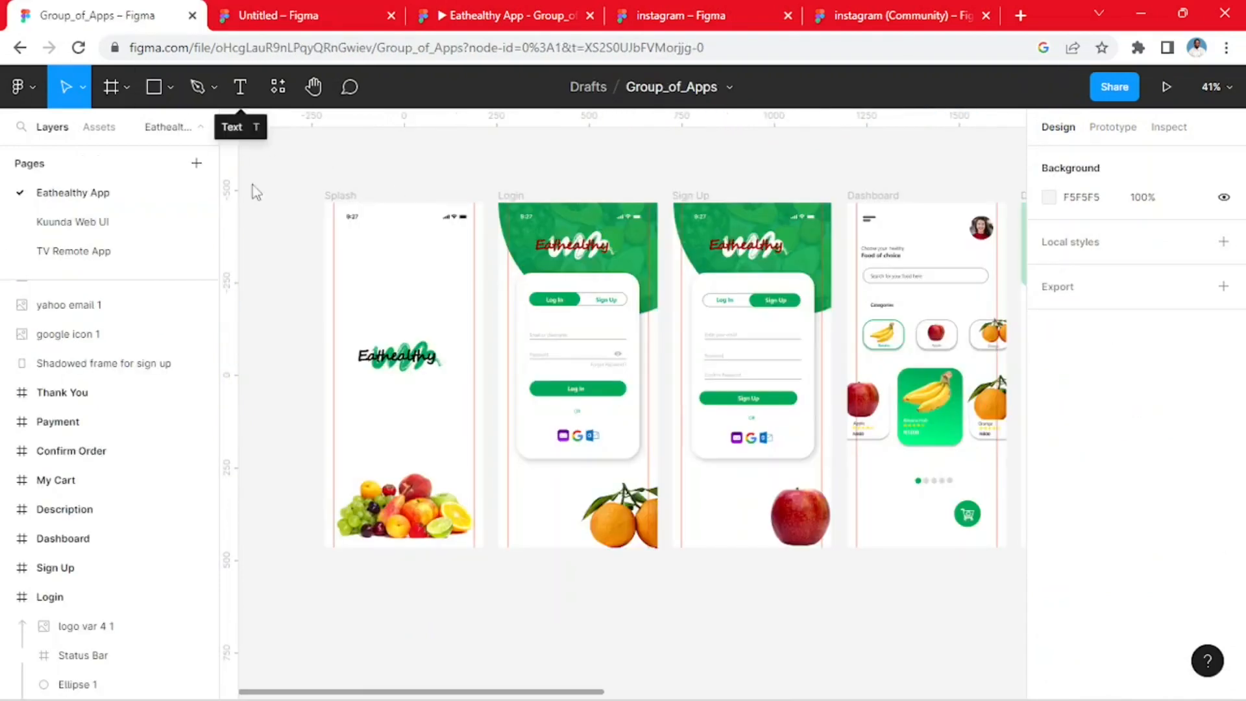
pyautogui.click(633, 245)
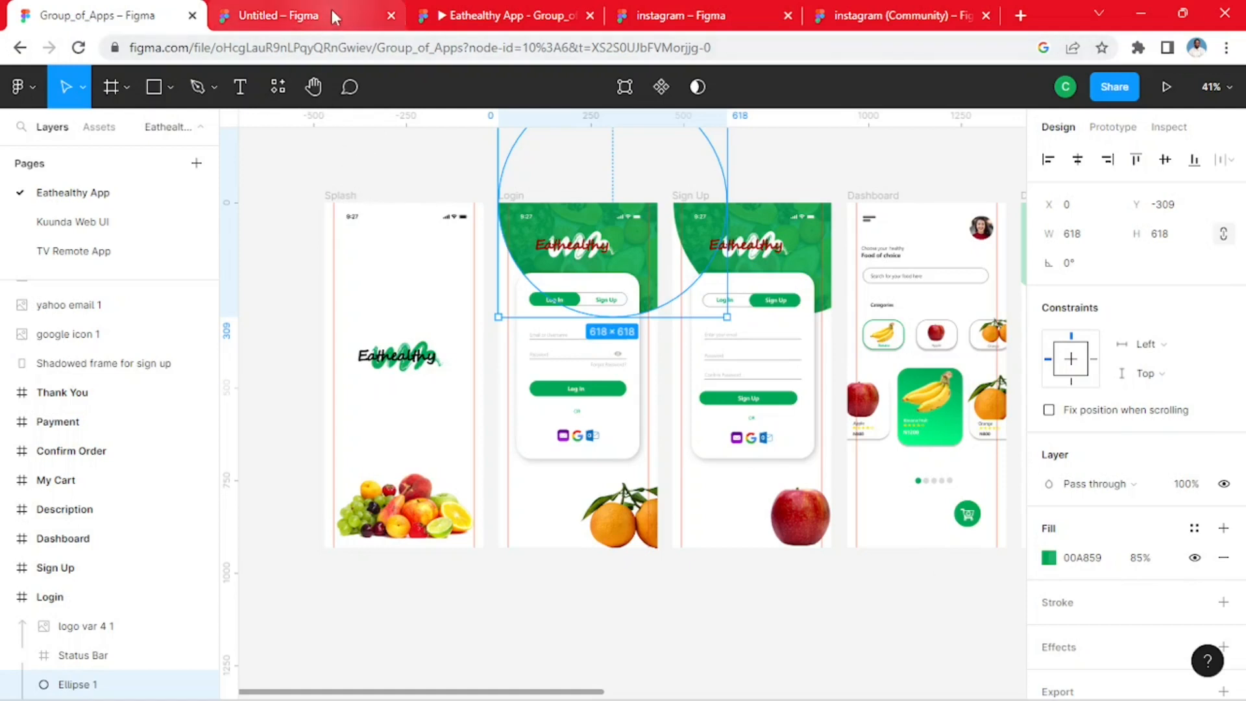
# - Return to the Untitled file, set the green circle's fill opacity to 85%, and move it back over the Login photo
pyautogui.click(293, 15)
pyautogui.click(828, 444)
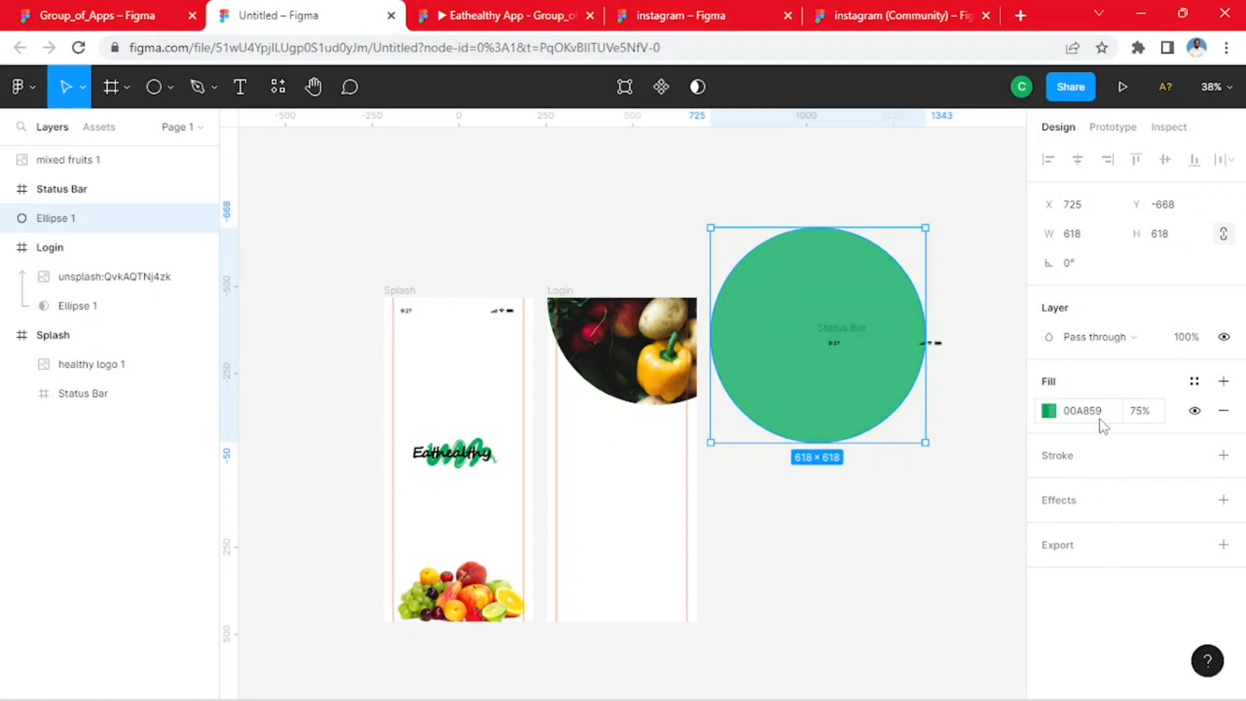
pyautogui.click(1147, 413)
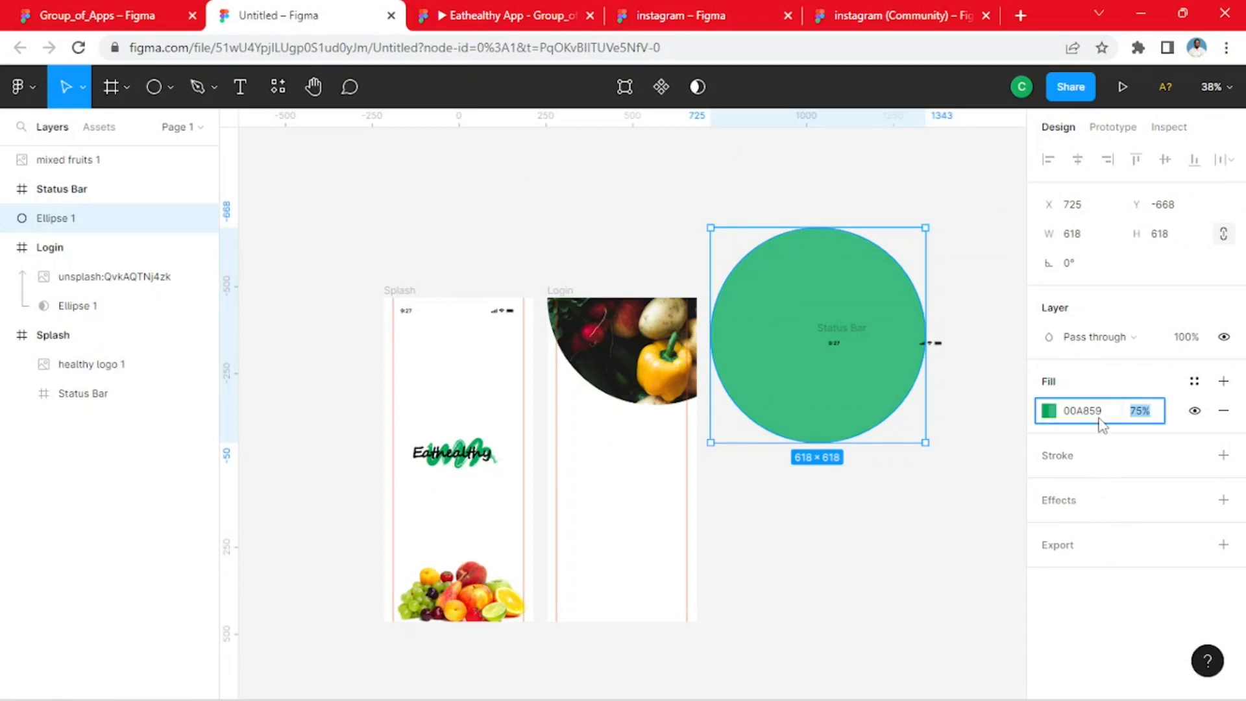
pyautogui.write('85')
pyautogui.press('Return')
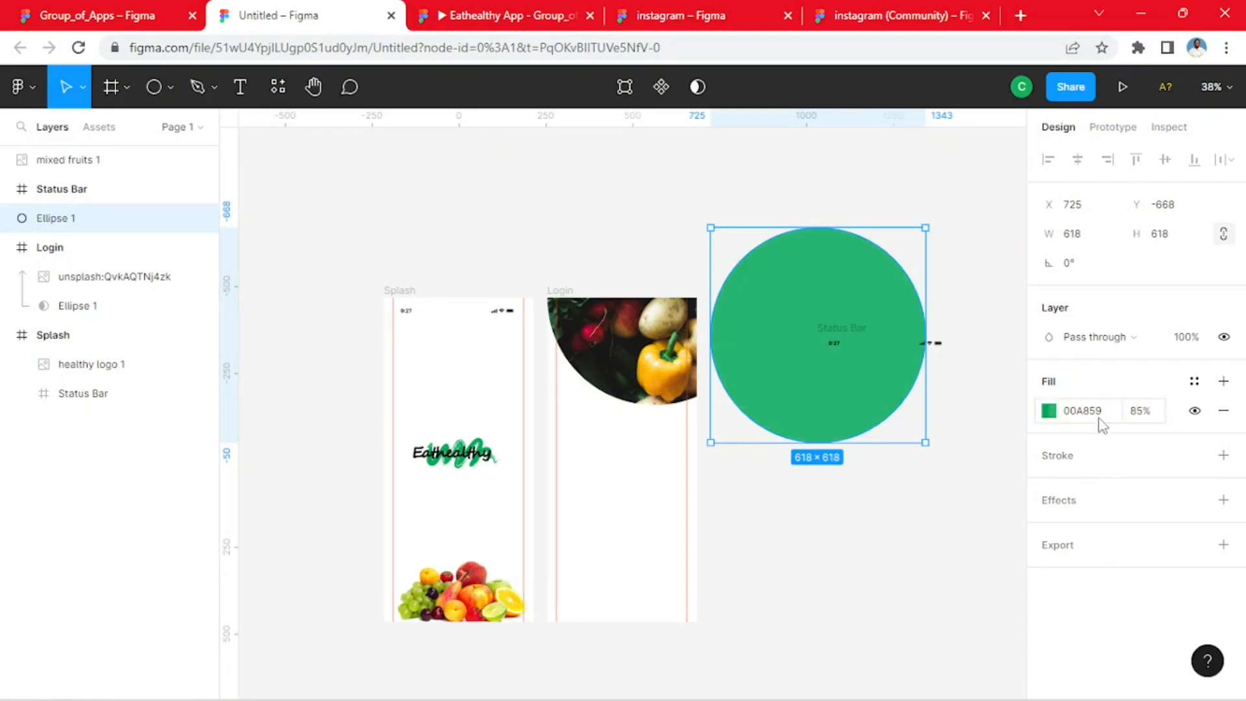
pyautogui.moveTo(848, 417); pyautogui.dragTo(685, 351)
pyautogui.click(770, 479)
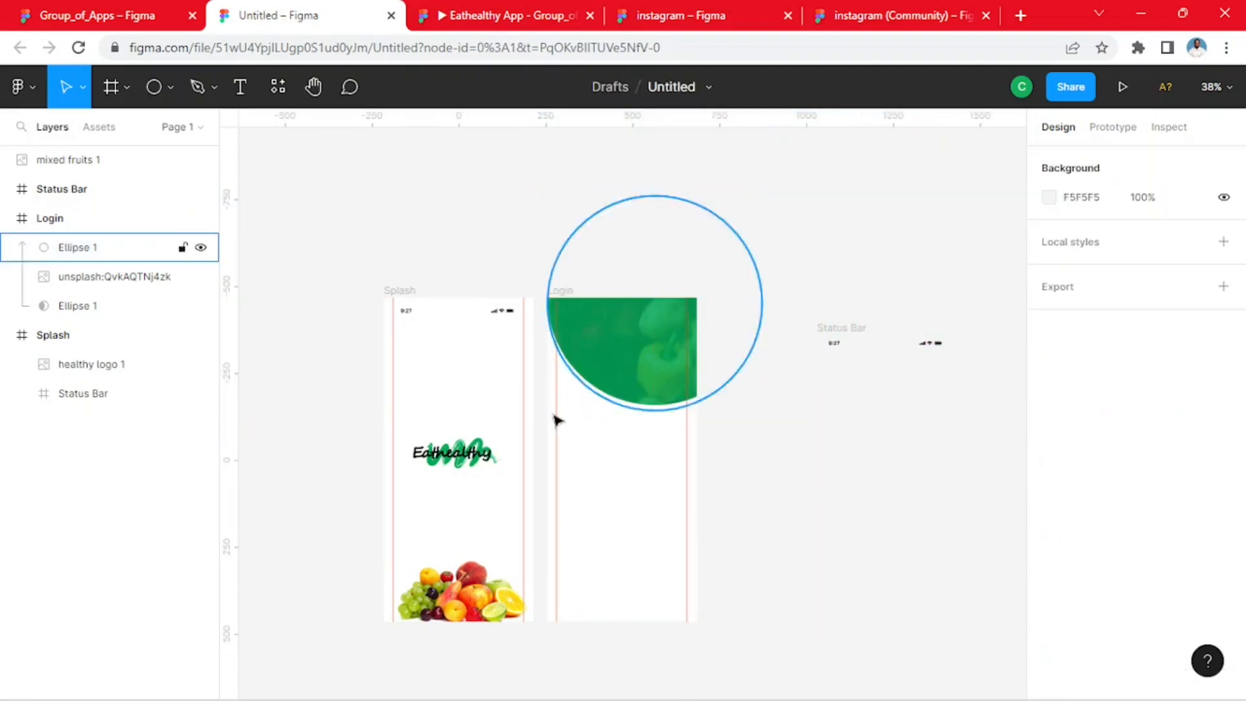
# - Compare the green header with the Login screen in the Group_of_Apps reference file
pyautogui.click(98, 15)
pyautogui.hotkey('ctrl', 'v')
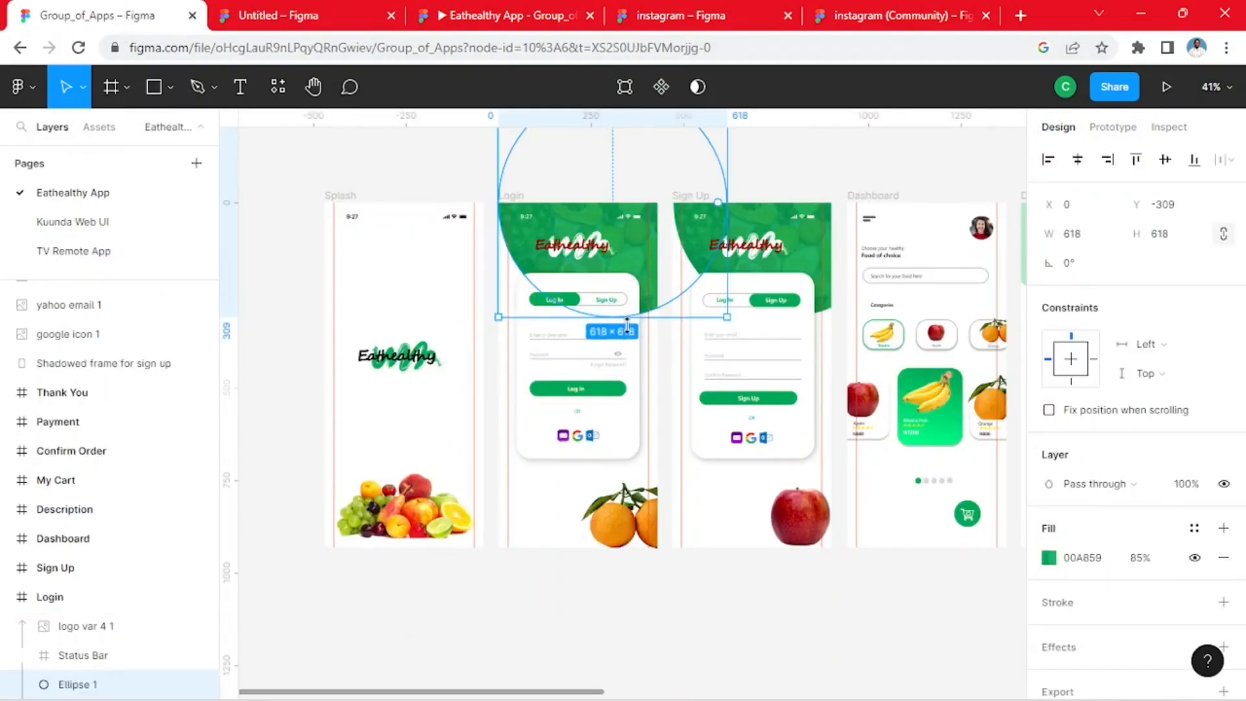
pyautogui.click(283, 16)
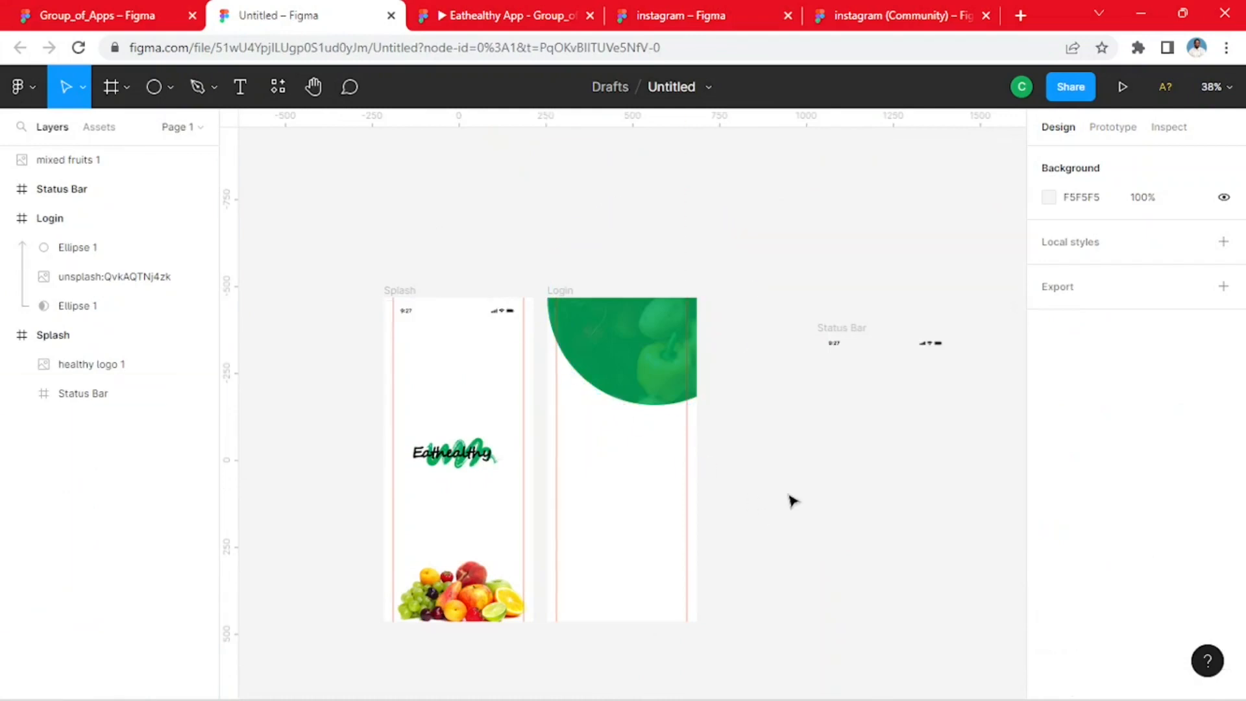
# - Move the green circle off the Login frame to expose the photo, and undo that move
pyautogui.moveTo(669, 377); pyautogui.dragTo(866, 486)
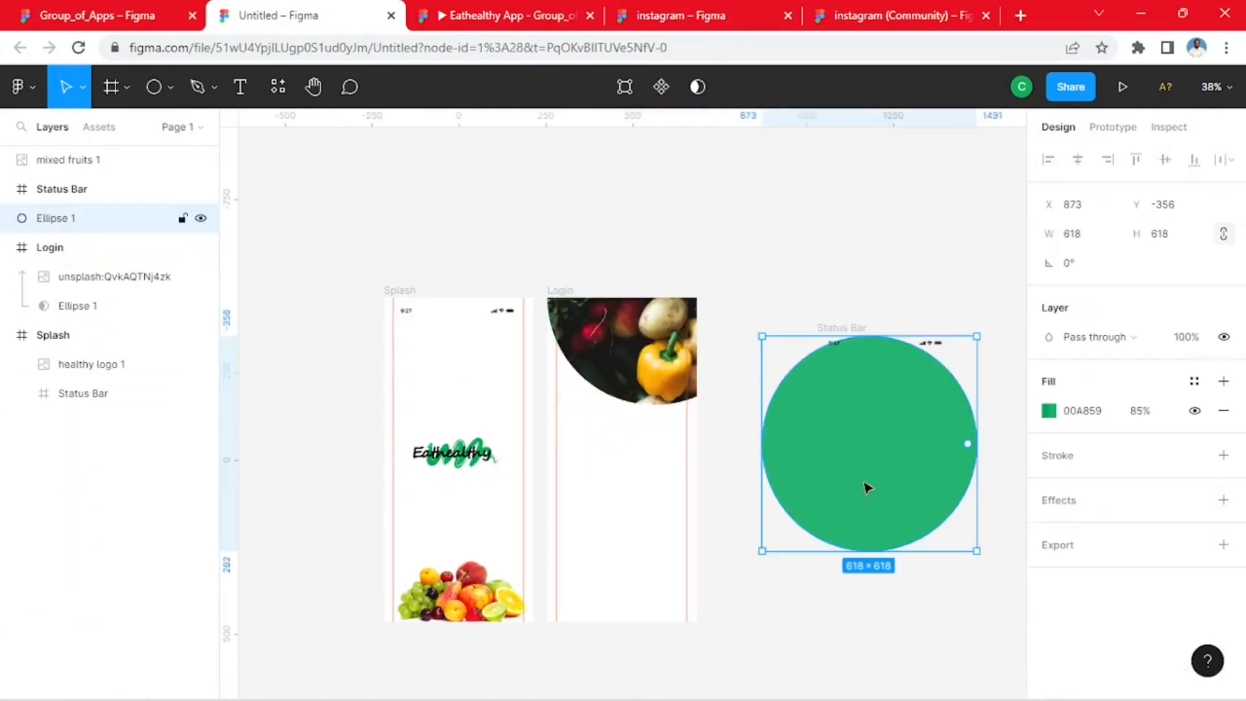
pyautogui.click(627, 346)
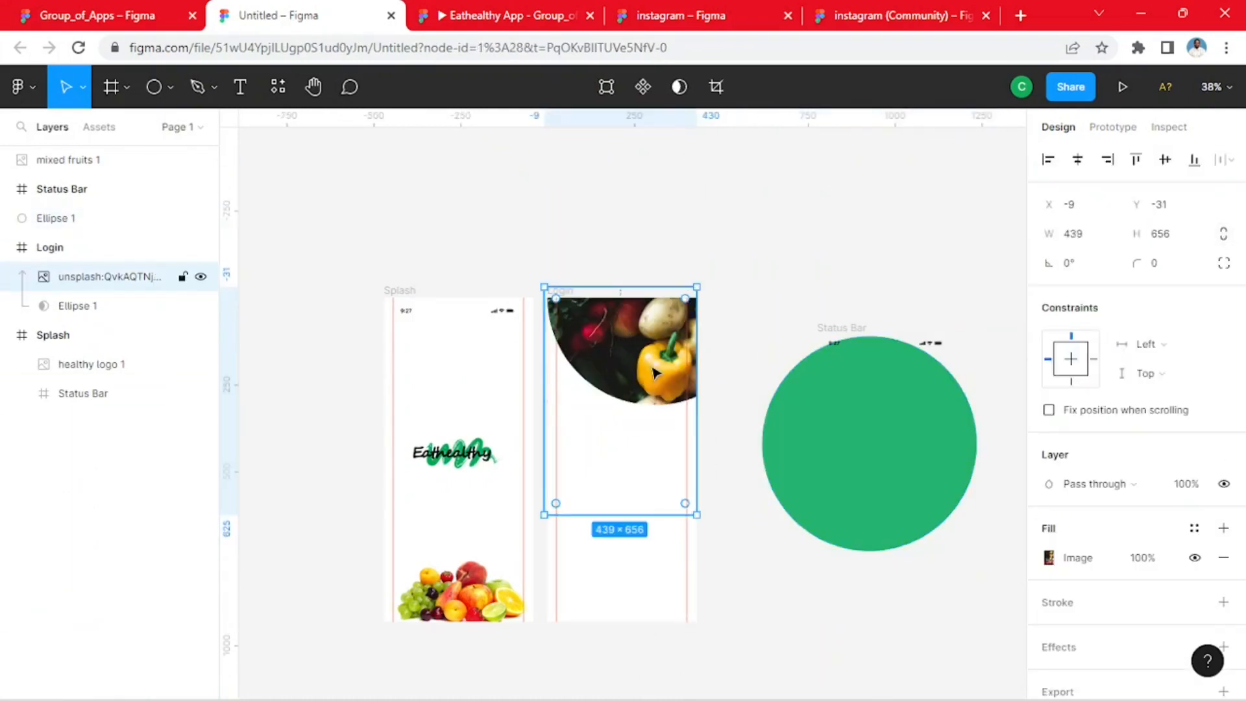
pyautogui.click(805, 504)
pyautogui.hotkey('ctrl', 'z')
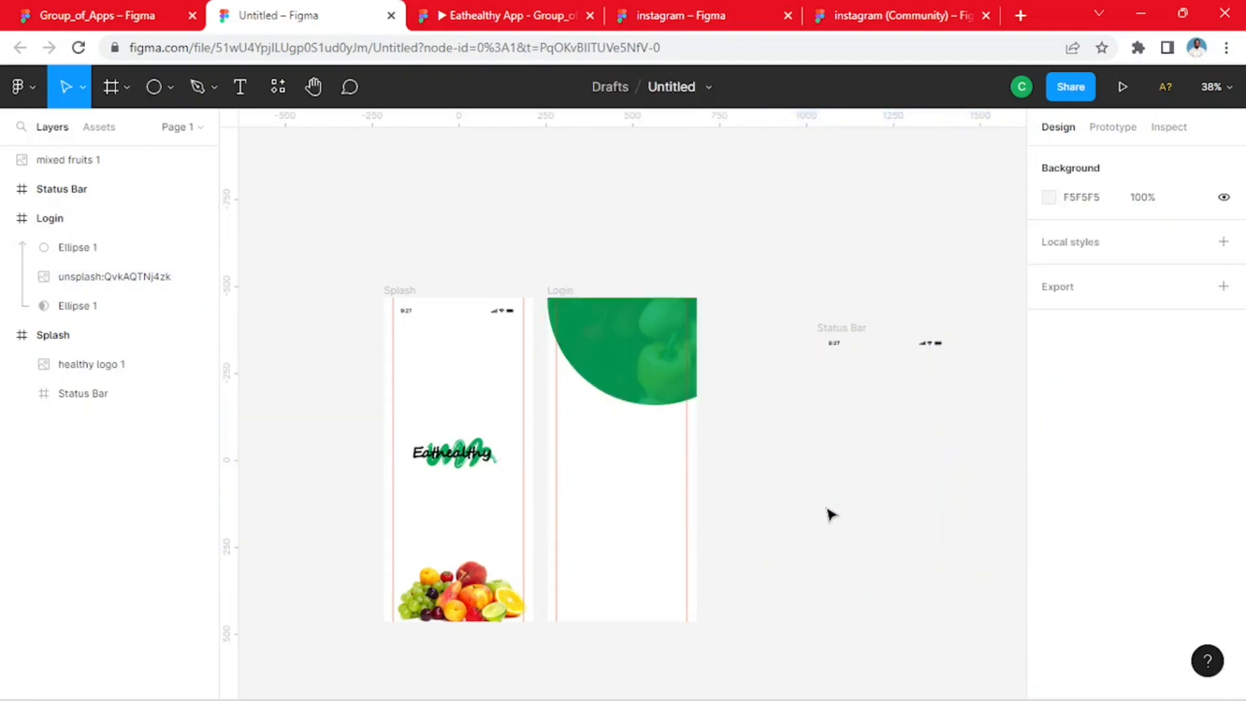
# - Move the loose Status Bar frame into the Login frame, over the green header at X 27, Y 21
pyautogui.click(914, 344)
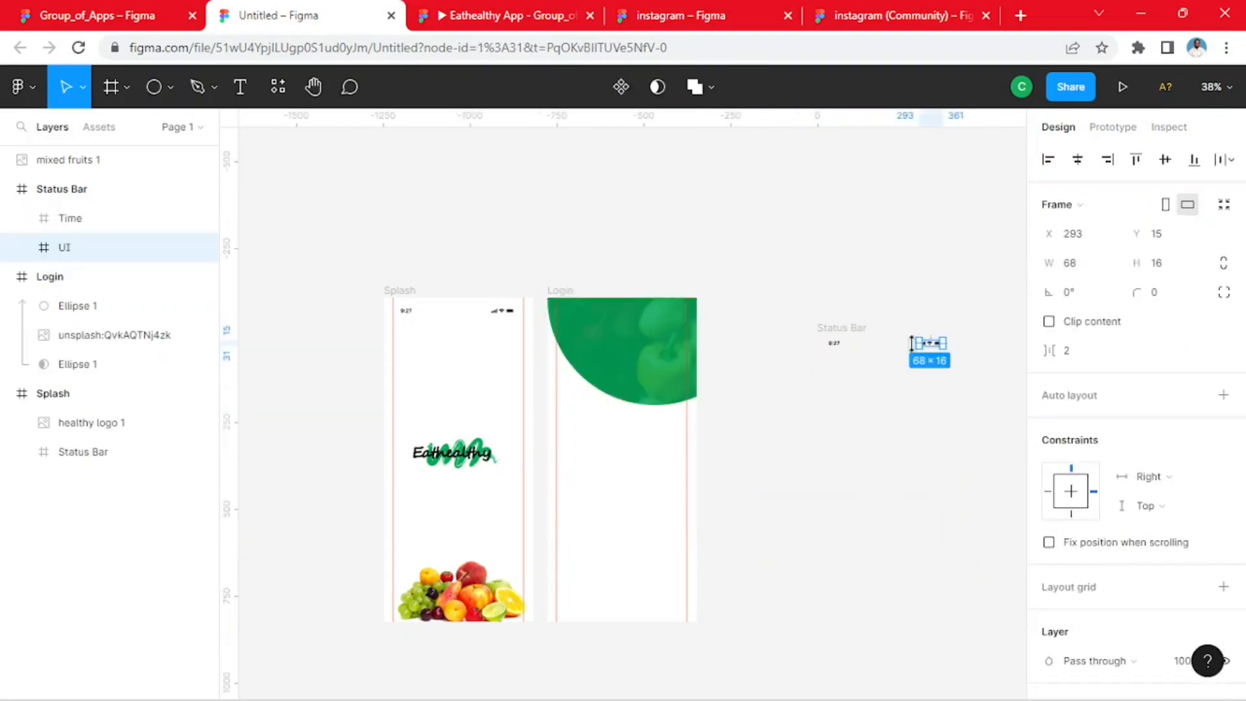
pyautogui.click(873, 353)
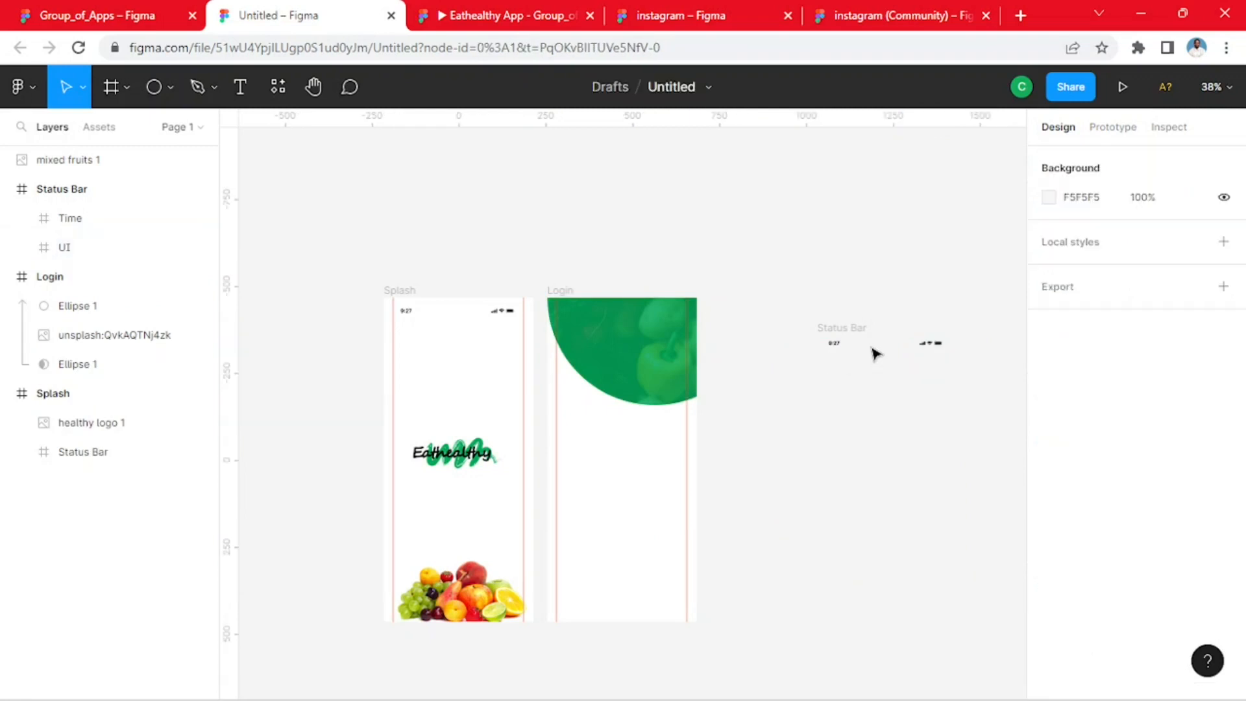
pyautogui.click(836, 344)
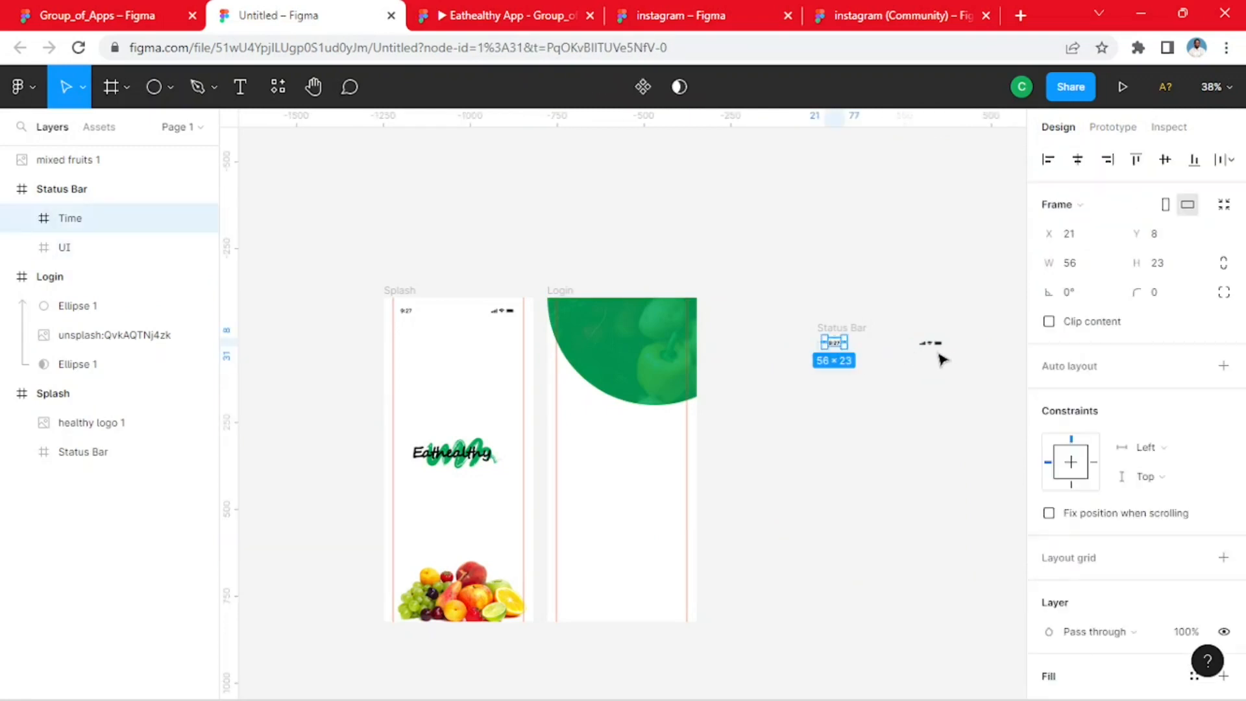
pyautogui.click(940, 355)
pyautogui.click(940, 345)
pyautogui.click(960, 340)
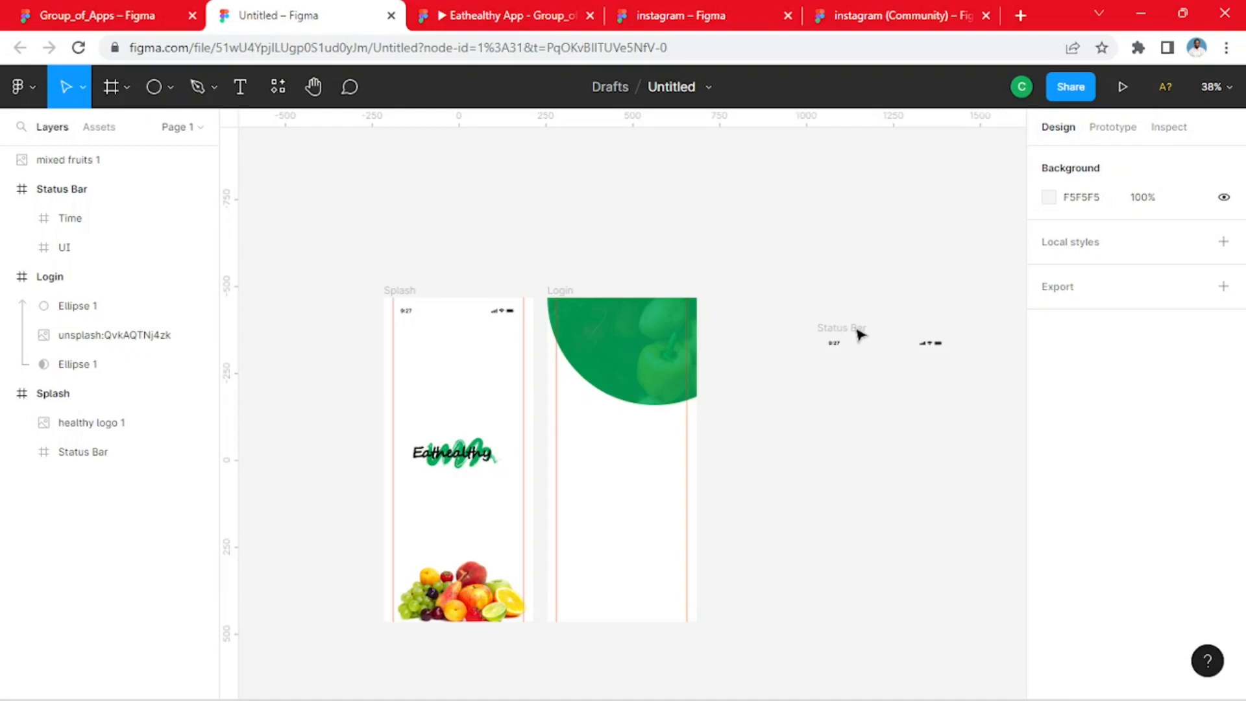
pyautogui.click(863, 340)
pyautogui.click(842, 328)
pyautogui.moveTo(874, 351); pyautogui.dragTo(614, 323)
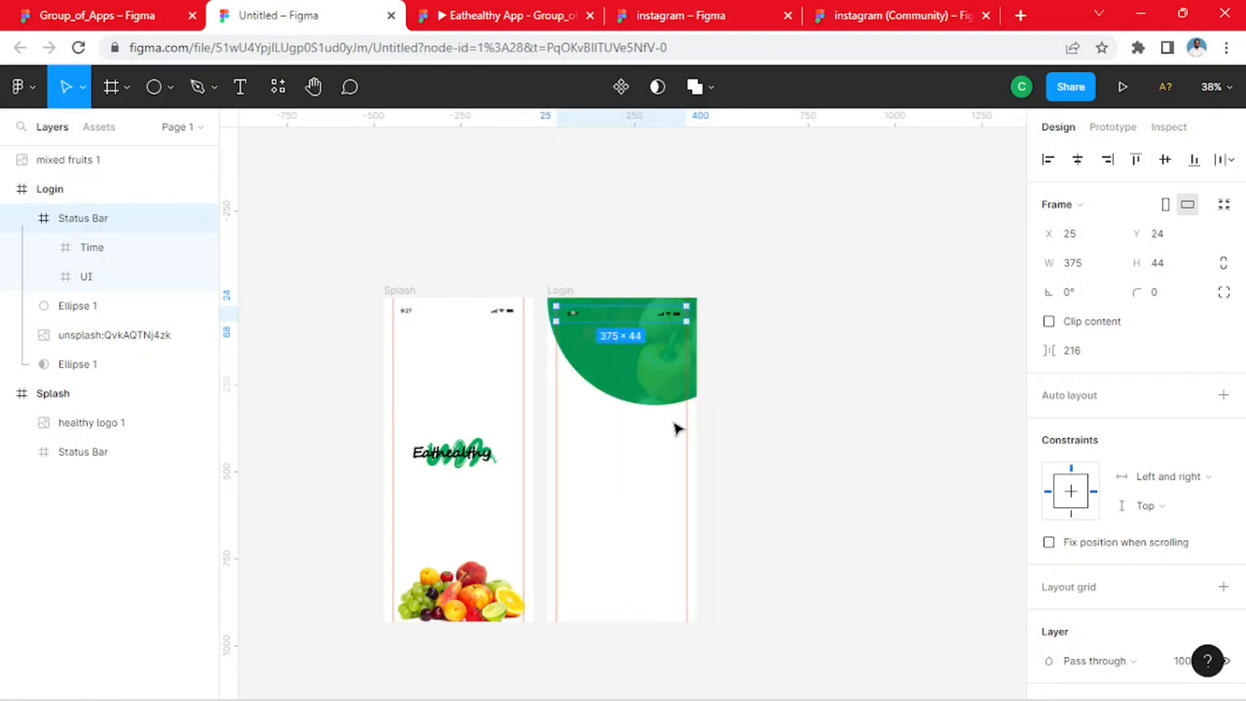
pyautogui.press('Right')
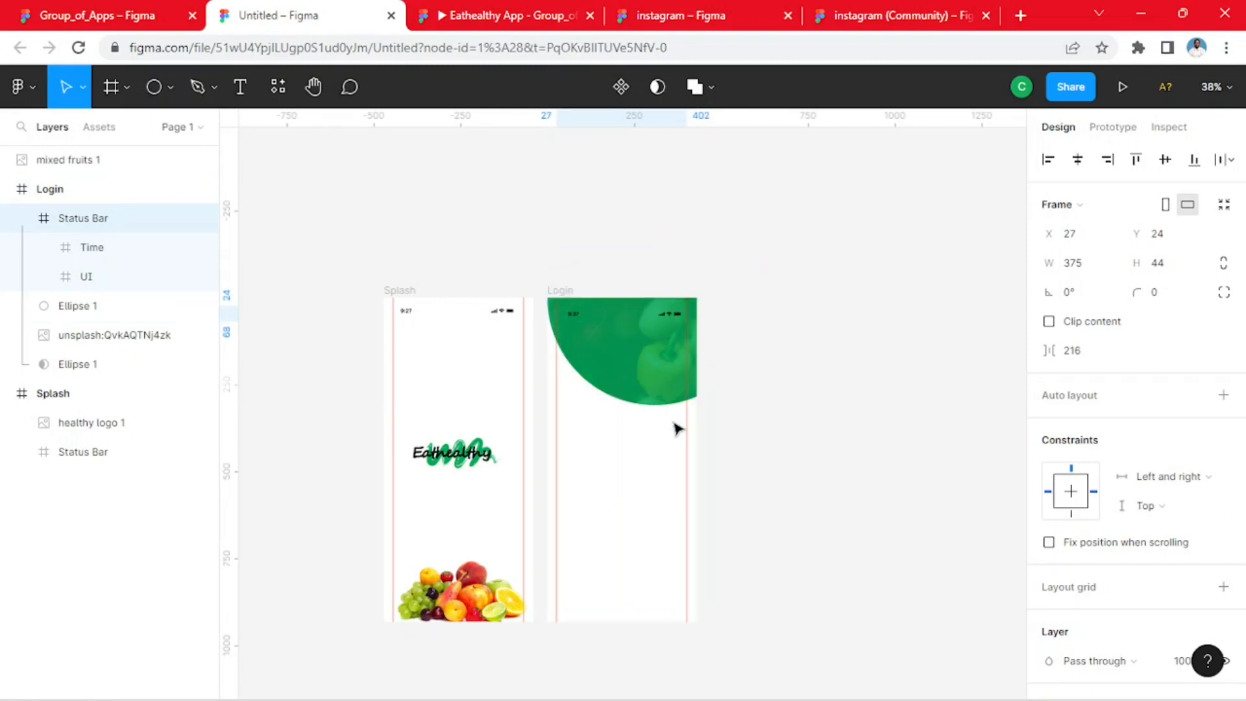
pyautogui.scroll(8, 617, 296)
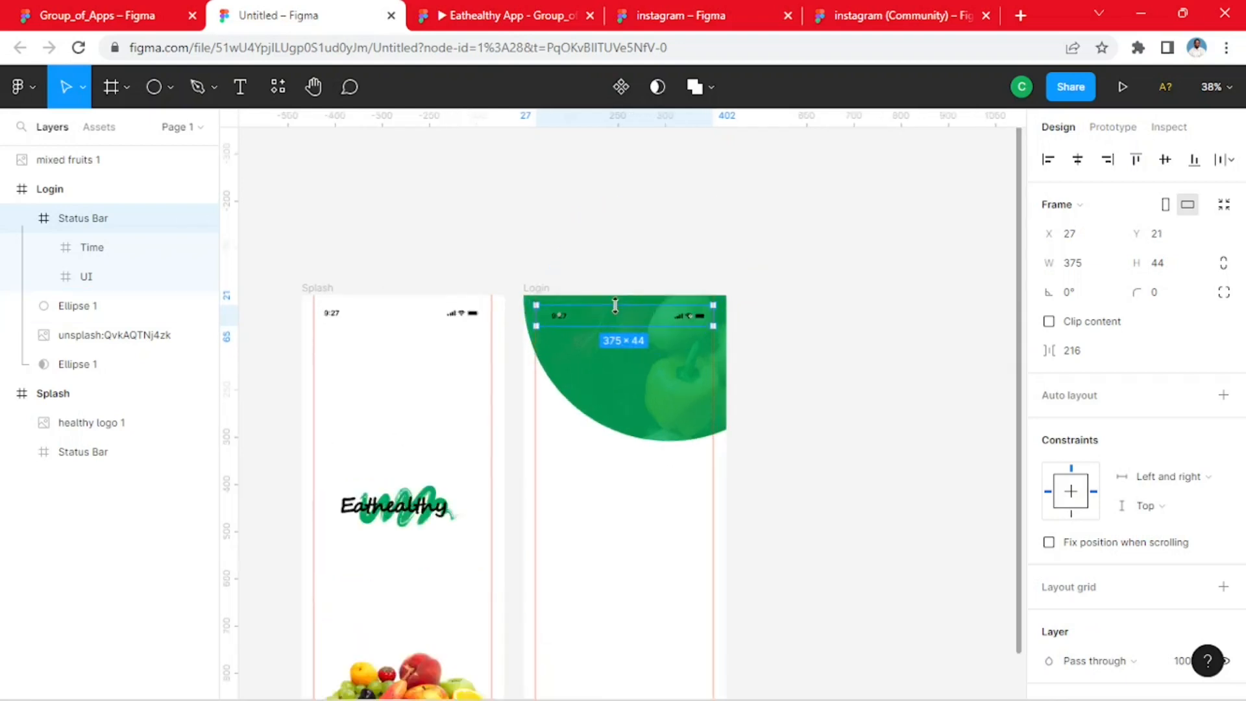
pyautogui.click(572, 268)
# - Recolor the 9:27 time text nested in the Login status bar to light grey E3D2D2
pyautogui.scroll(1, 484, 336)
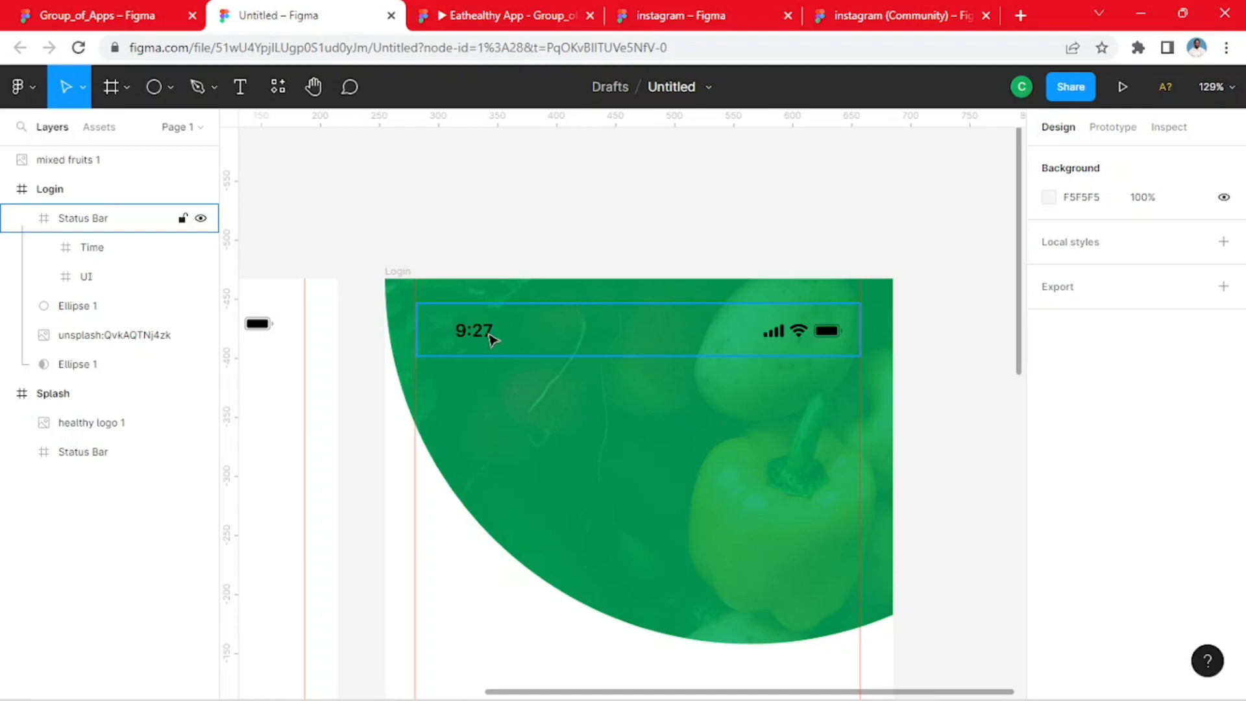
pyautogui.doubleClick(491, 338)
pyautogui.doubleClick(494, 336)
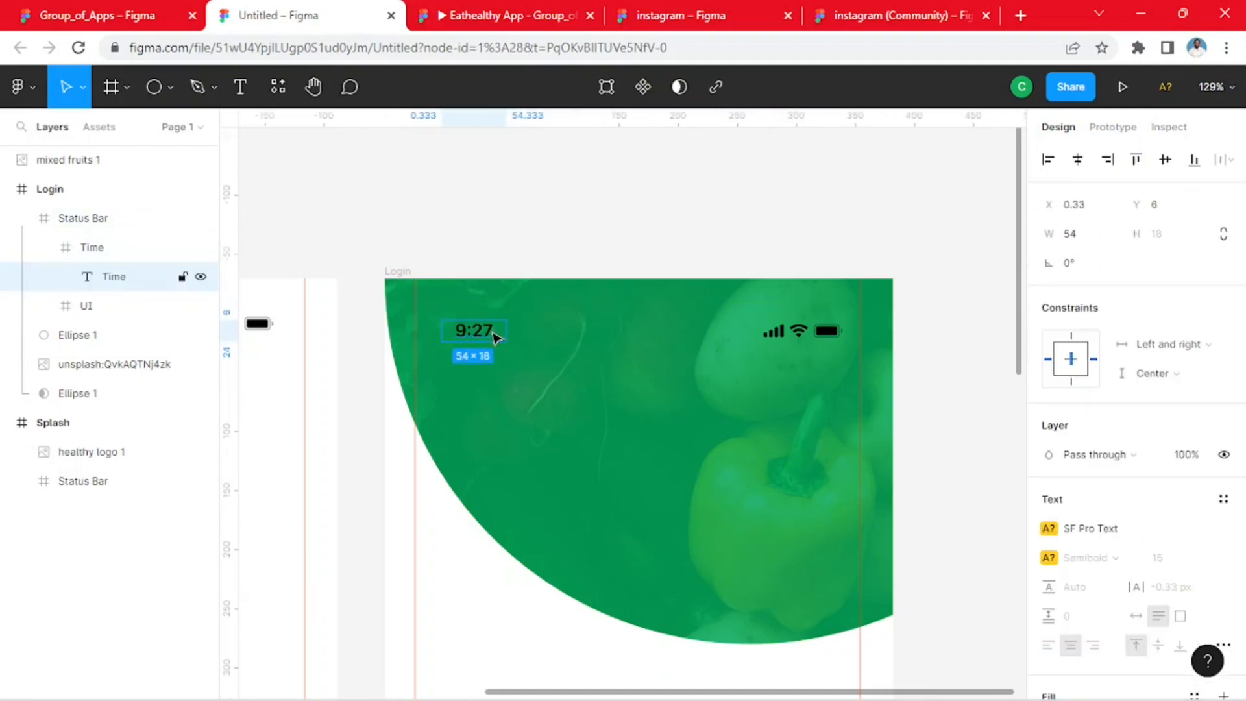
pyautogui.doubleClick(491, 338)
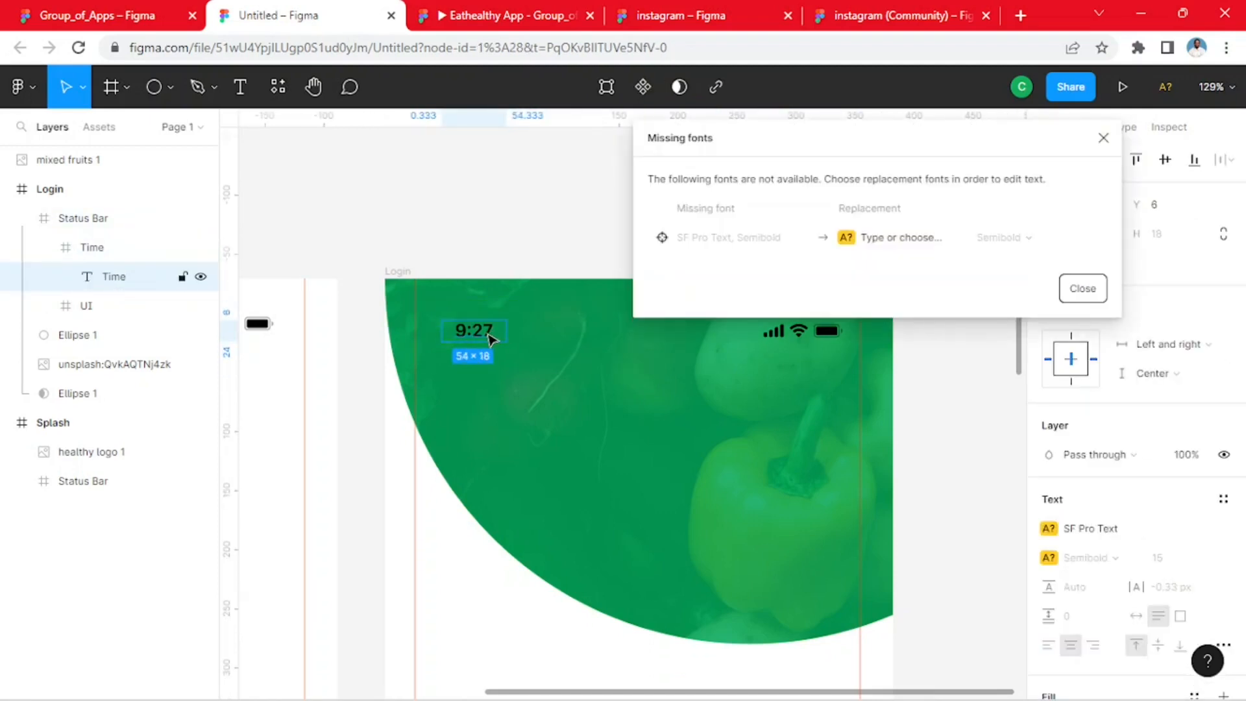
pyautogui.click(1083, 289)
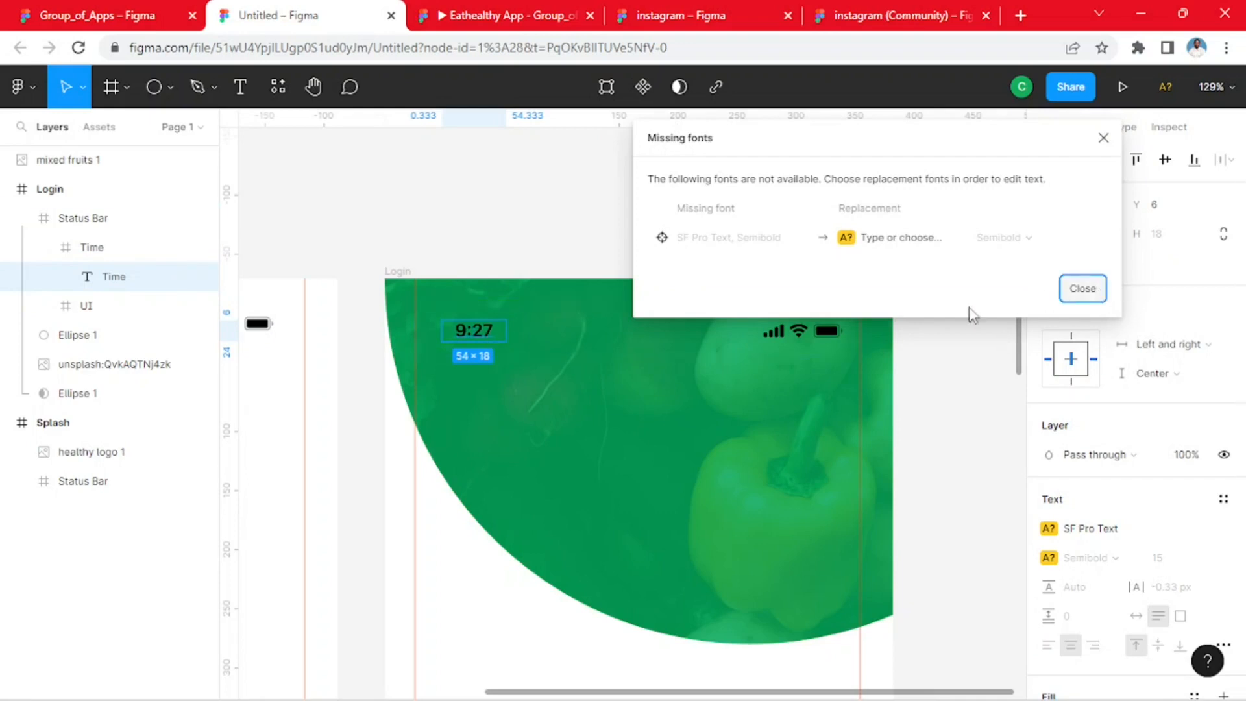
pyautogui.doubleClick(491, 336)
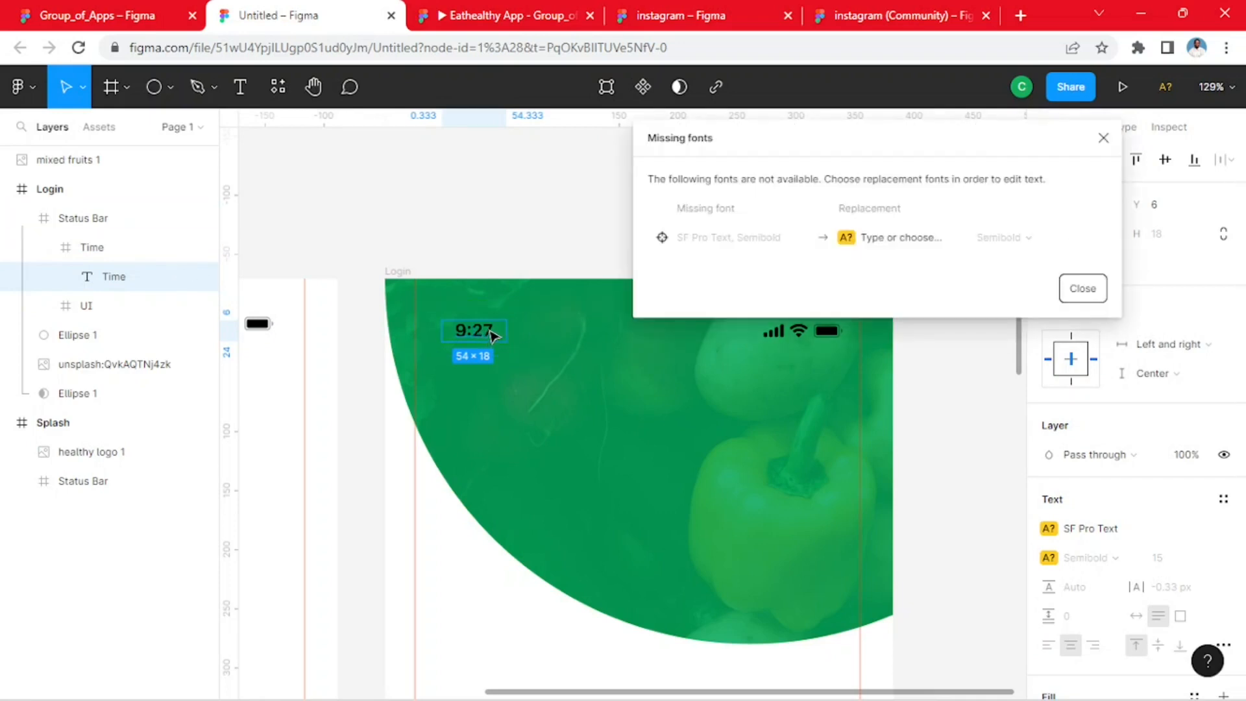
pyautogui.click(1103, 138)
pyautogui.scroll(-4, 1103, 431)
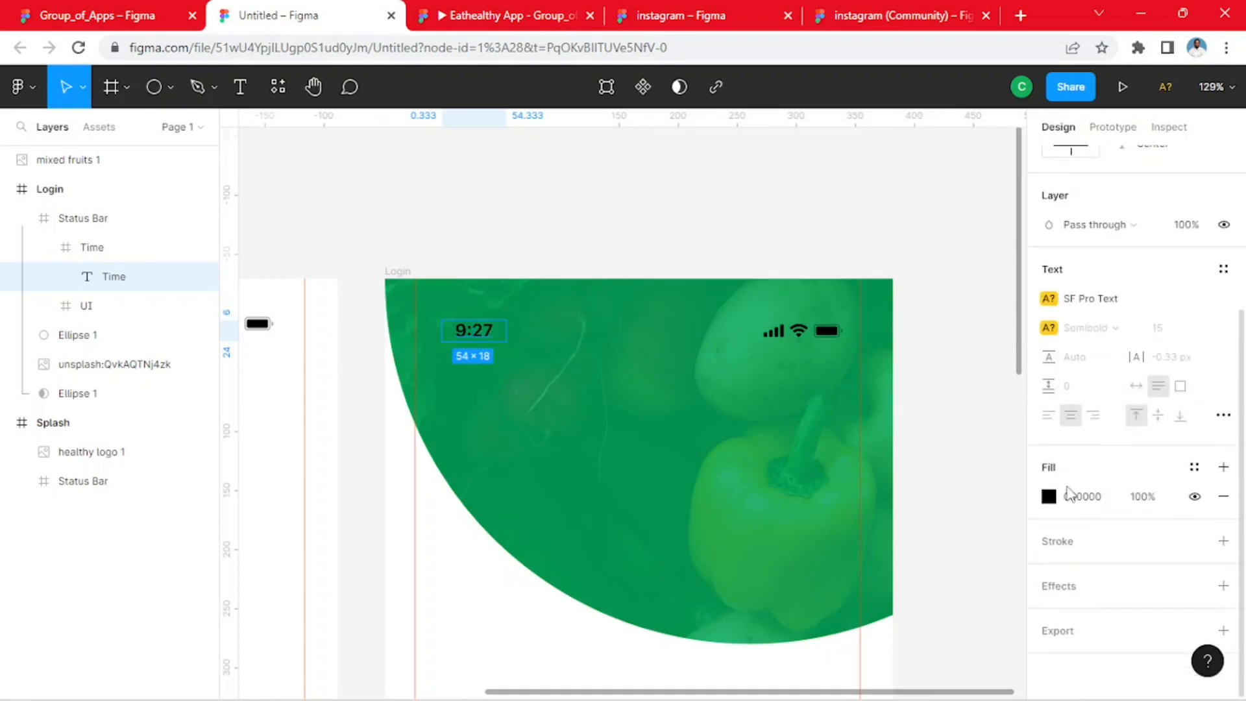
pyautogui.click(1049, 497)
pyautogui.click(825, 266)
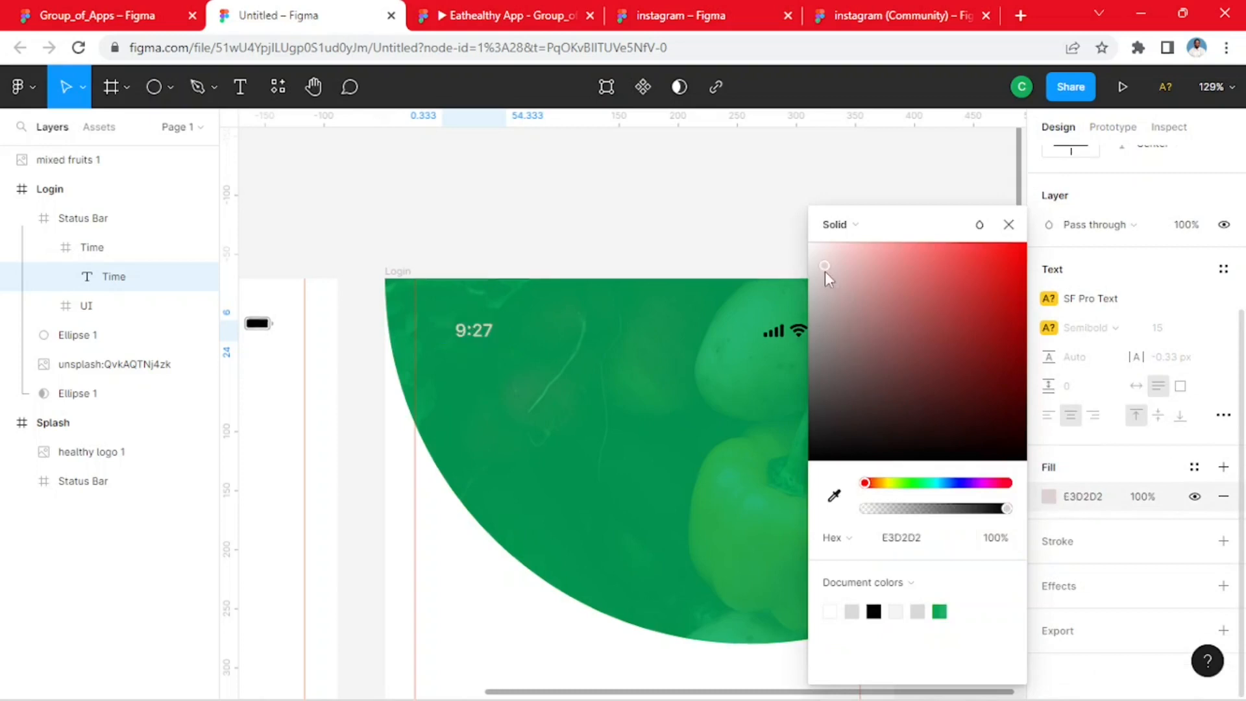
pyautogui.click(715, 188)
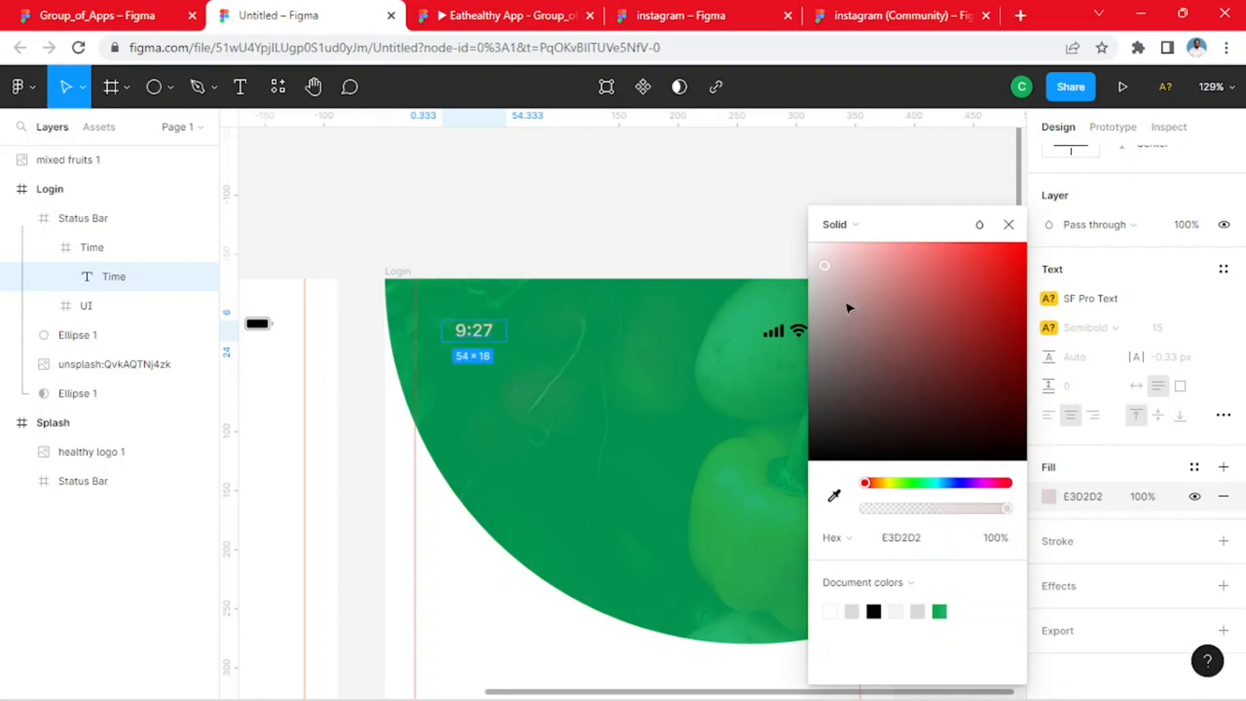
# - Recolor the cell signal icon nested in the Login status bar to light grey DADADA
pyautogui.click(783, 337)
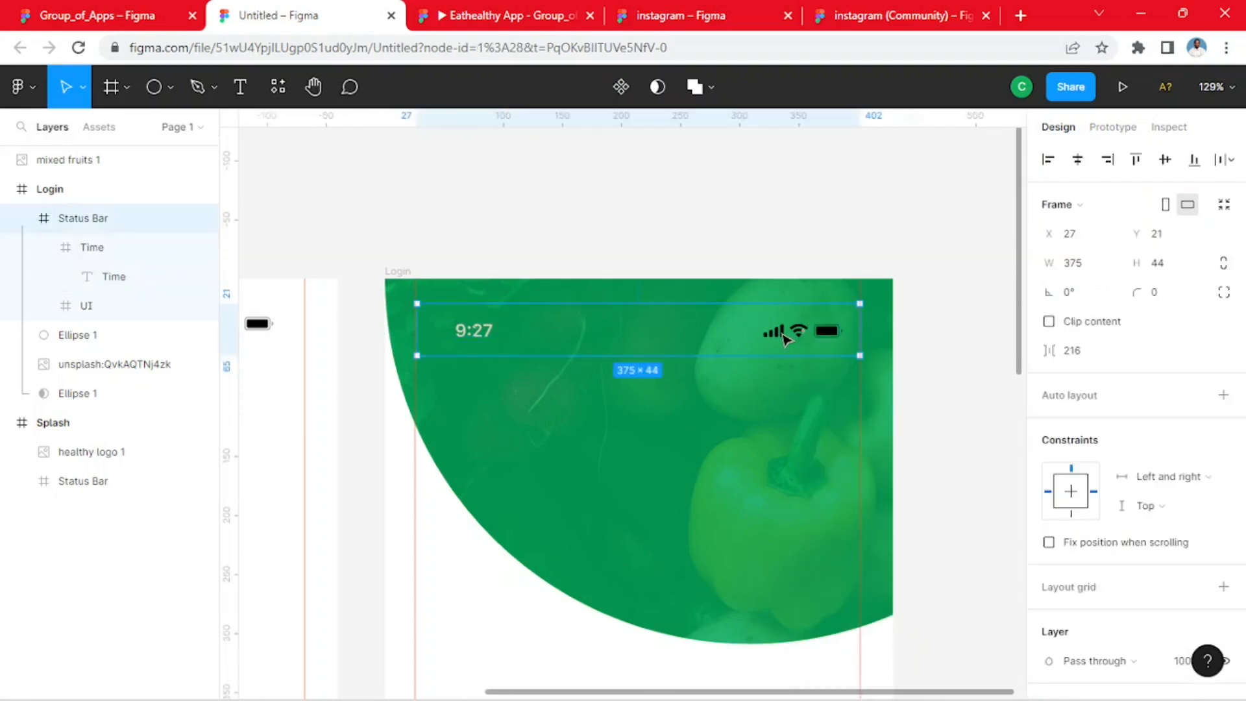
pyautogui.doubleClick(784, 337)
pyautogui.doubleClick(784, 337)
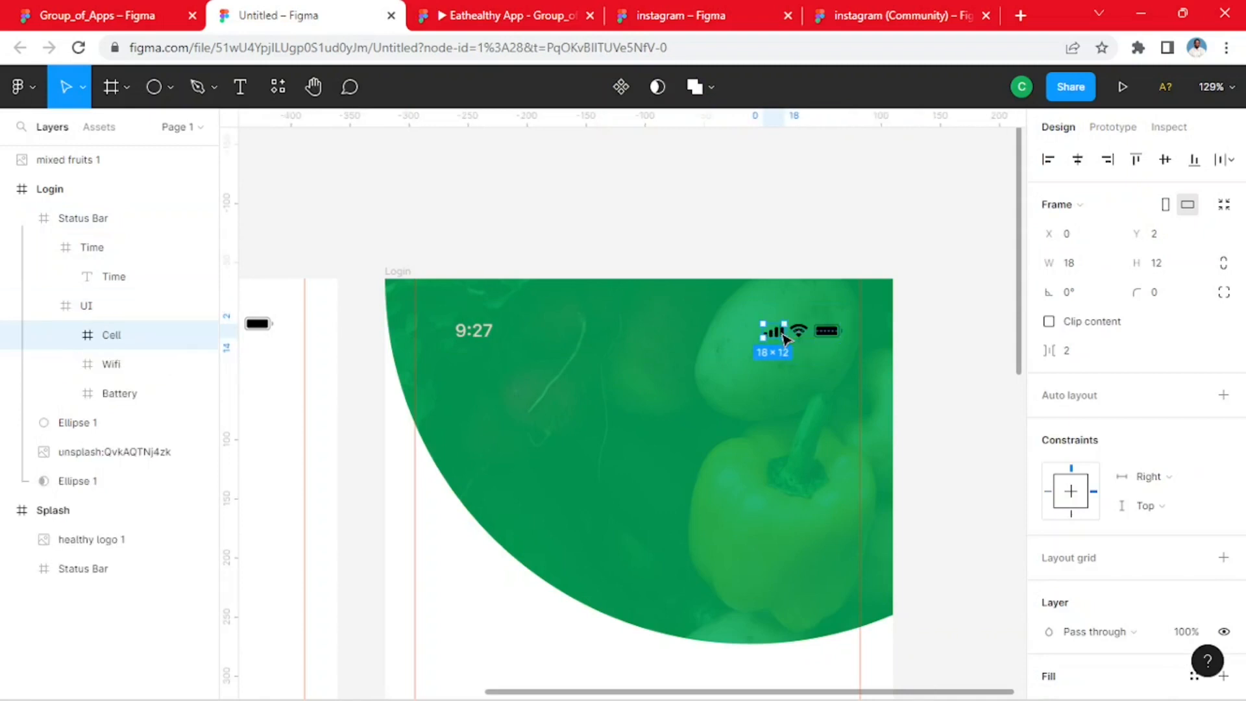
pyautogui.scroll(-4, 1077, 581)
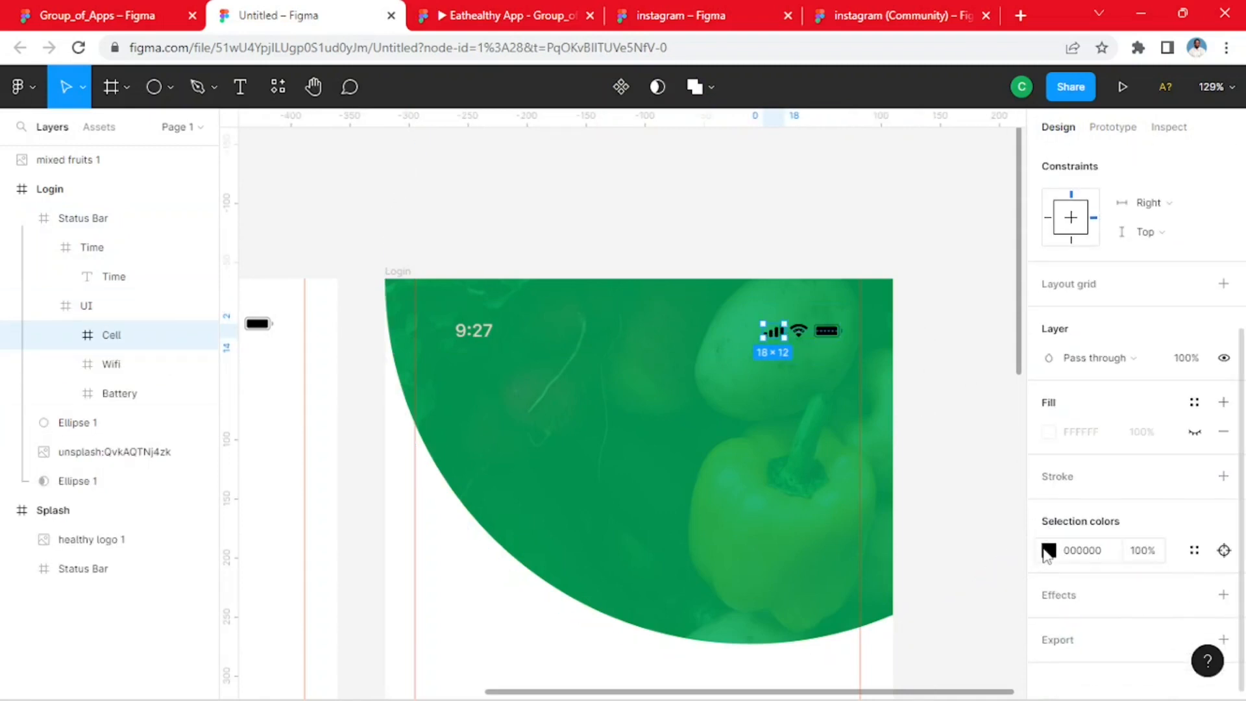
pyautogui.click(1049, 552)
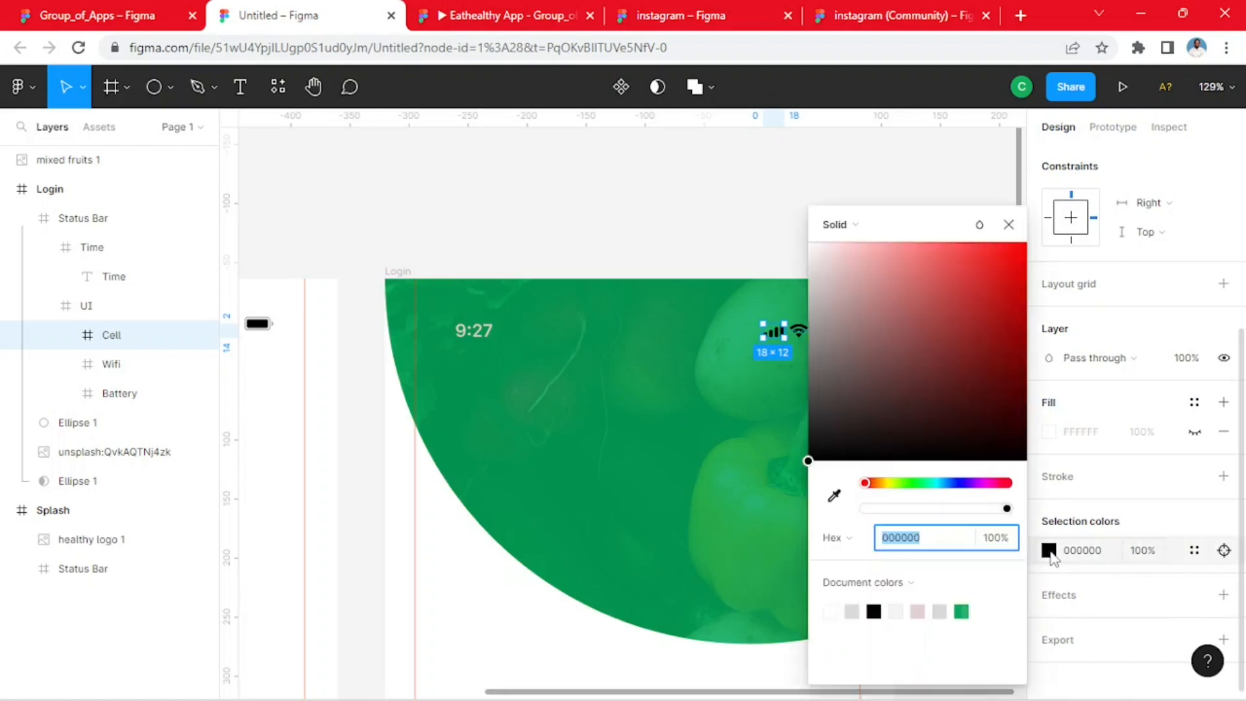
pyautogui.click(853, 611)
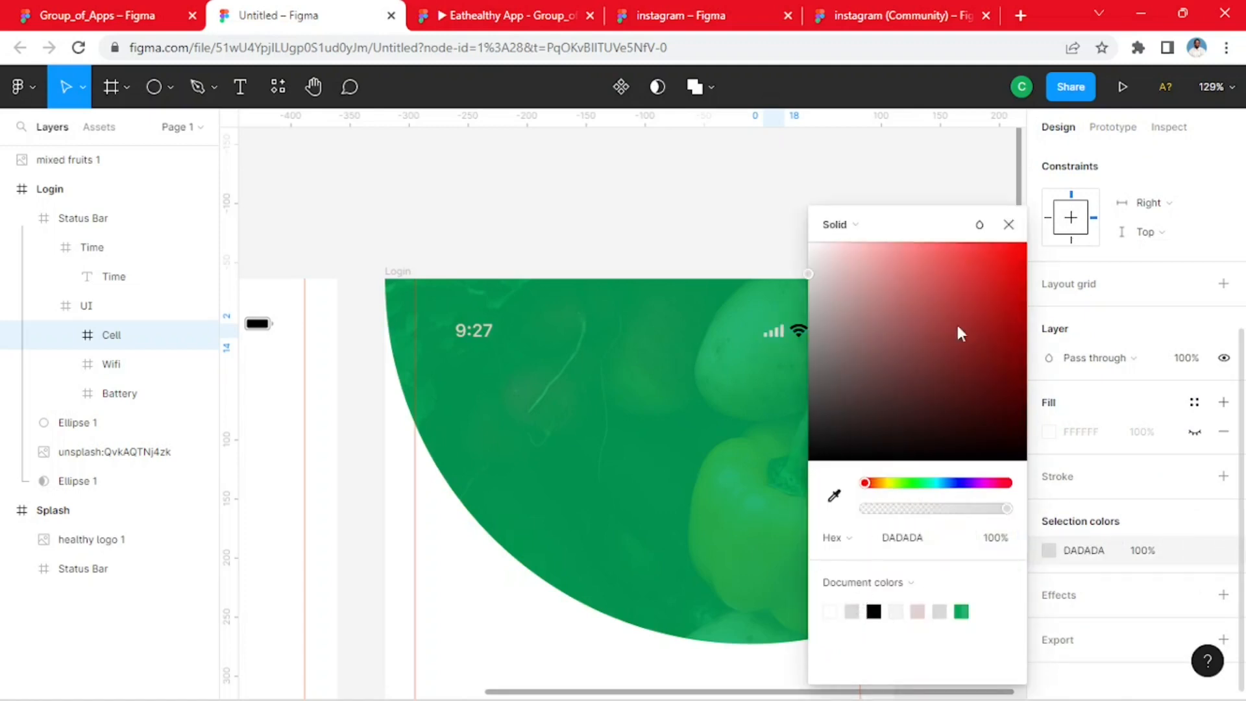
pyautogui.press('Escape')
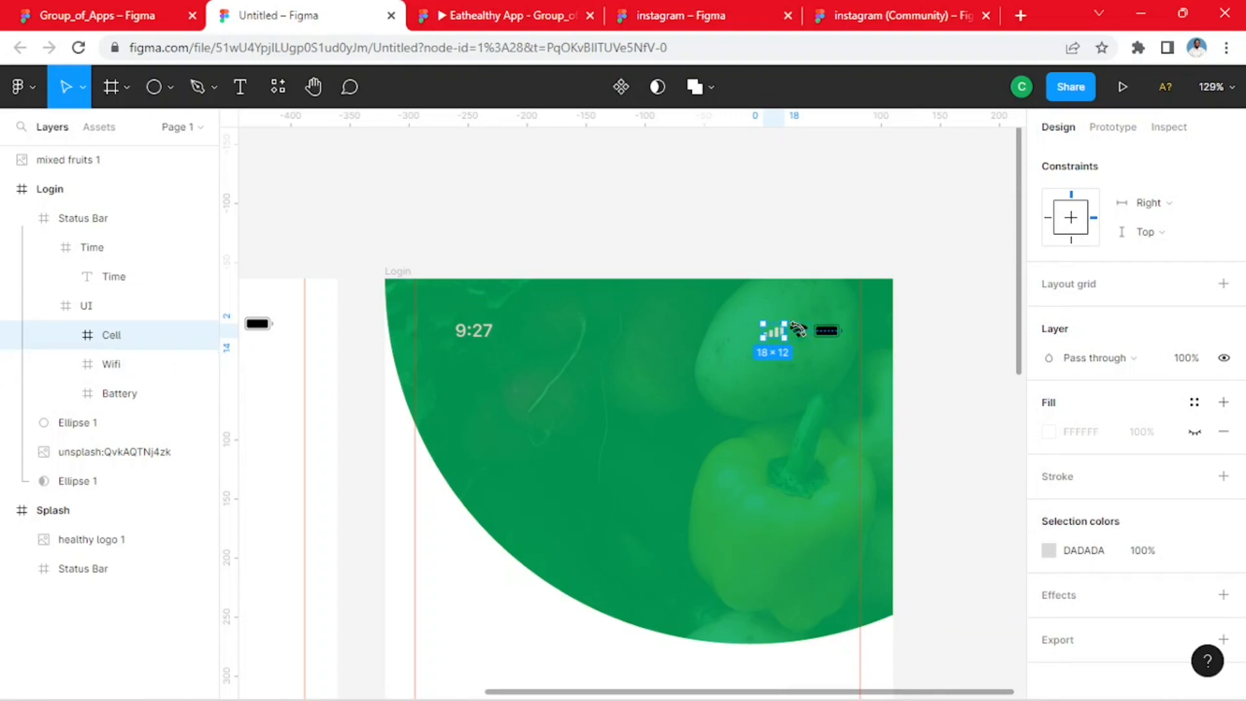
# - Set the fill of the Wifi icon in the Login status bar to light grey DADADA
pyautogui.click(800, 332)
pyautogui.click(800, 332)
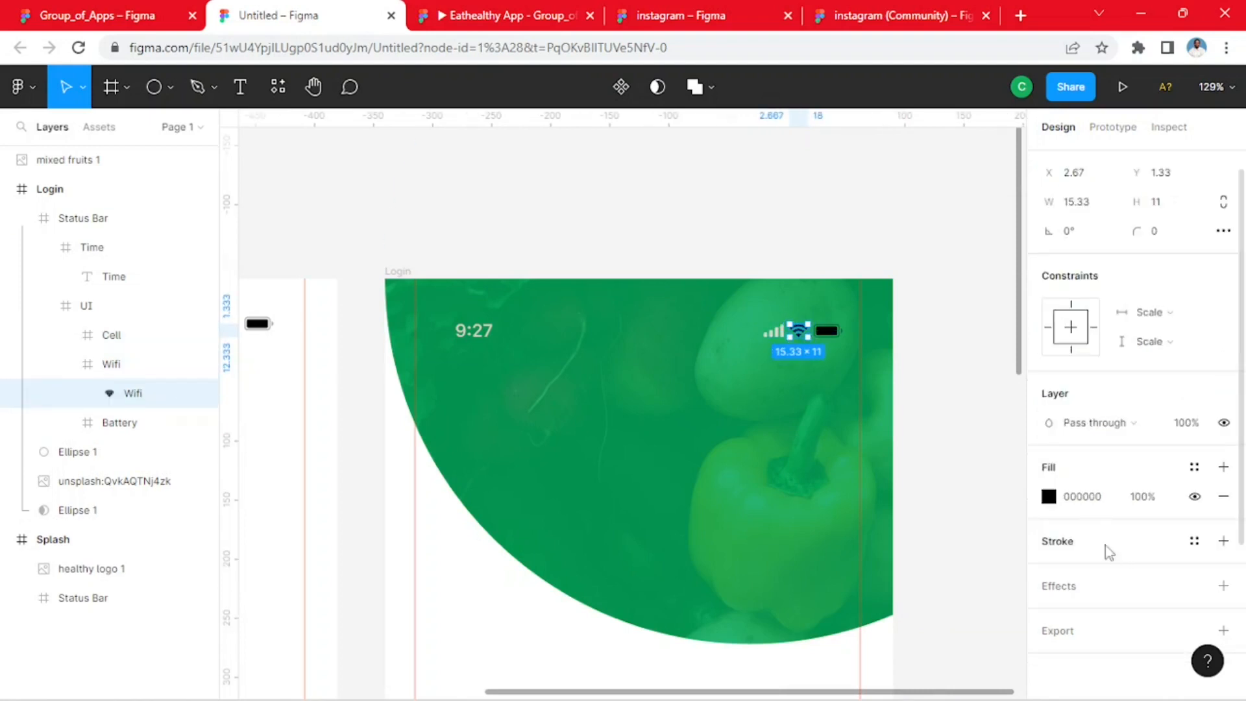
pyautogui.click(1049, 496)
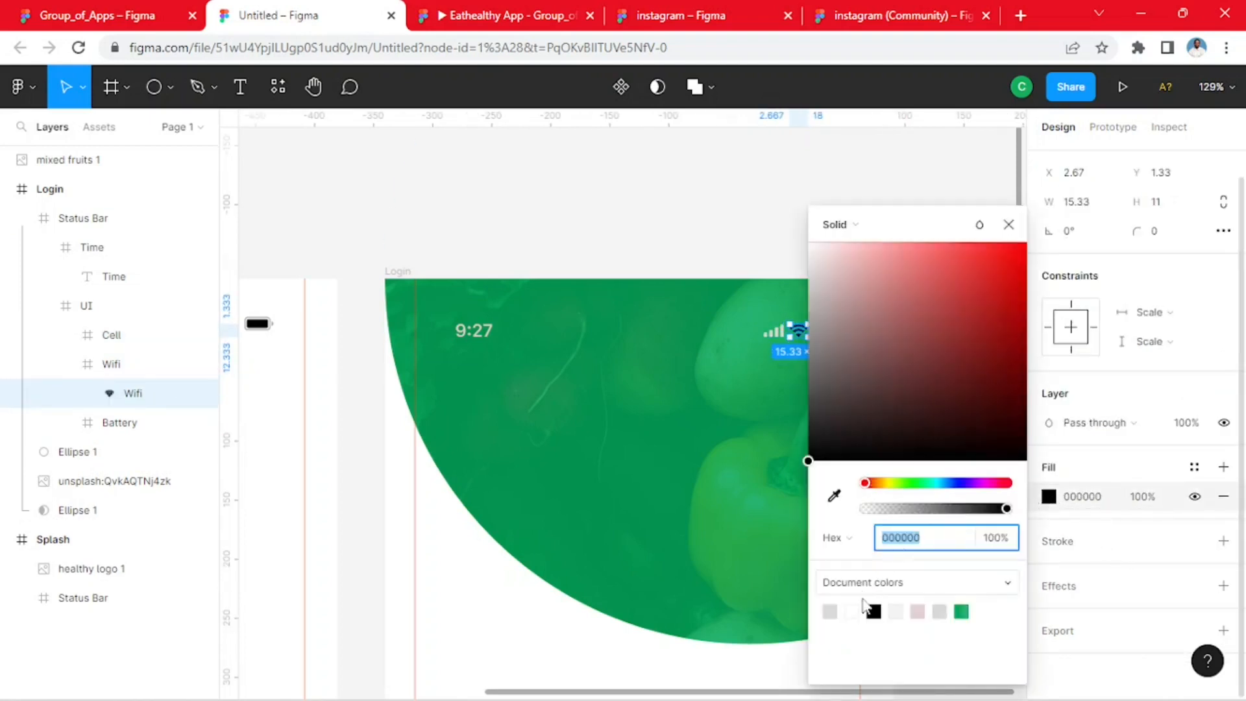
pyautogui.click(831, 611)
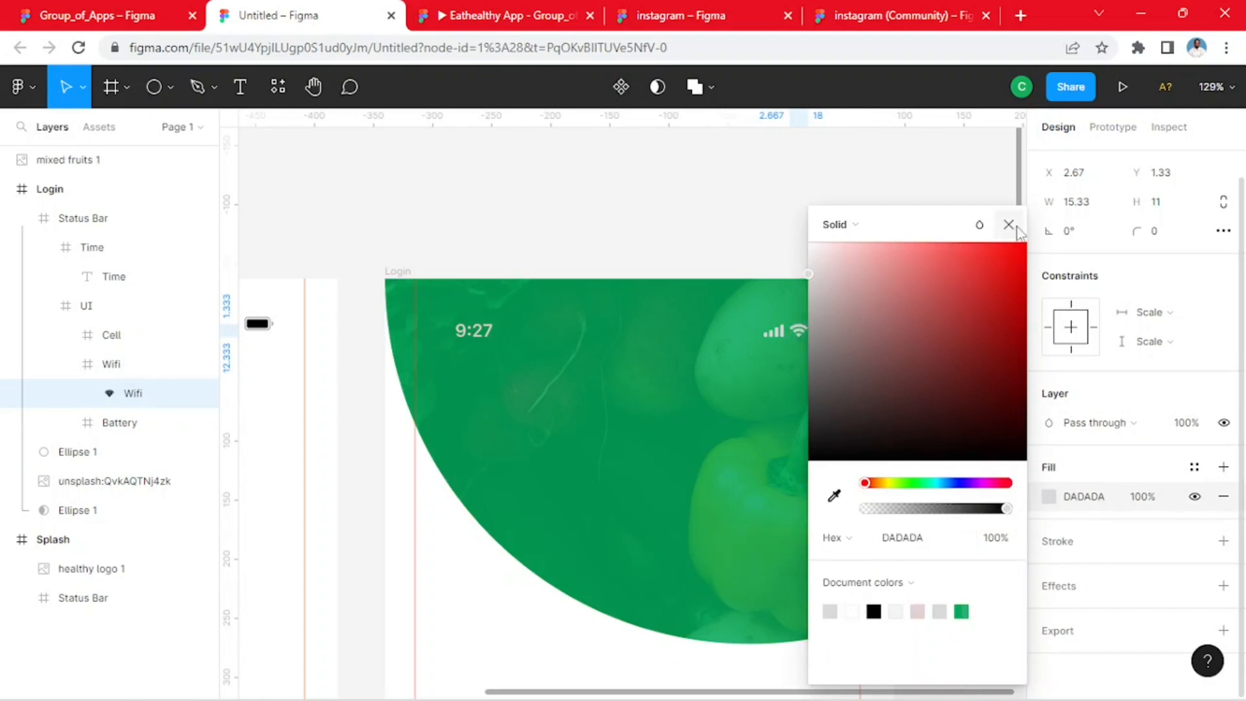
pyautogui.press('Escape')
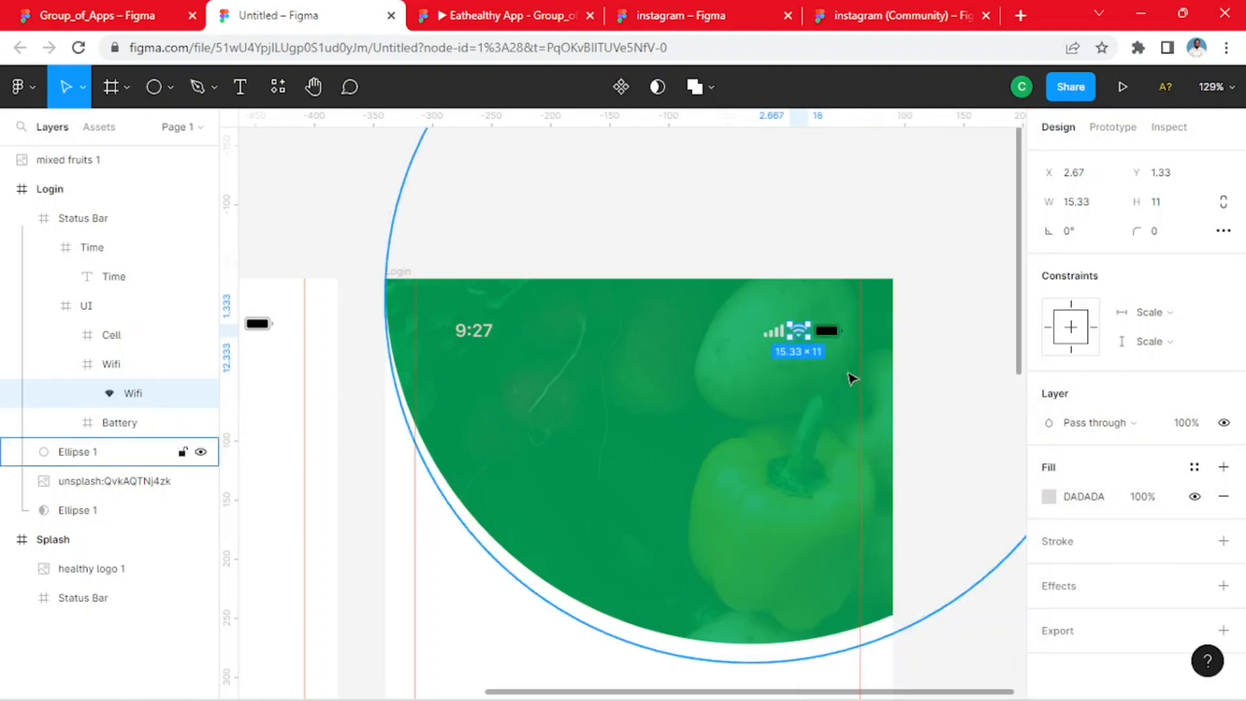
# - Set the fill of the battery icon's inner Capacity shape in the Login status bar to DADADA
pyautogui.click(837, 333)
pyautogui.click(838, 333)
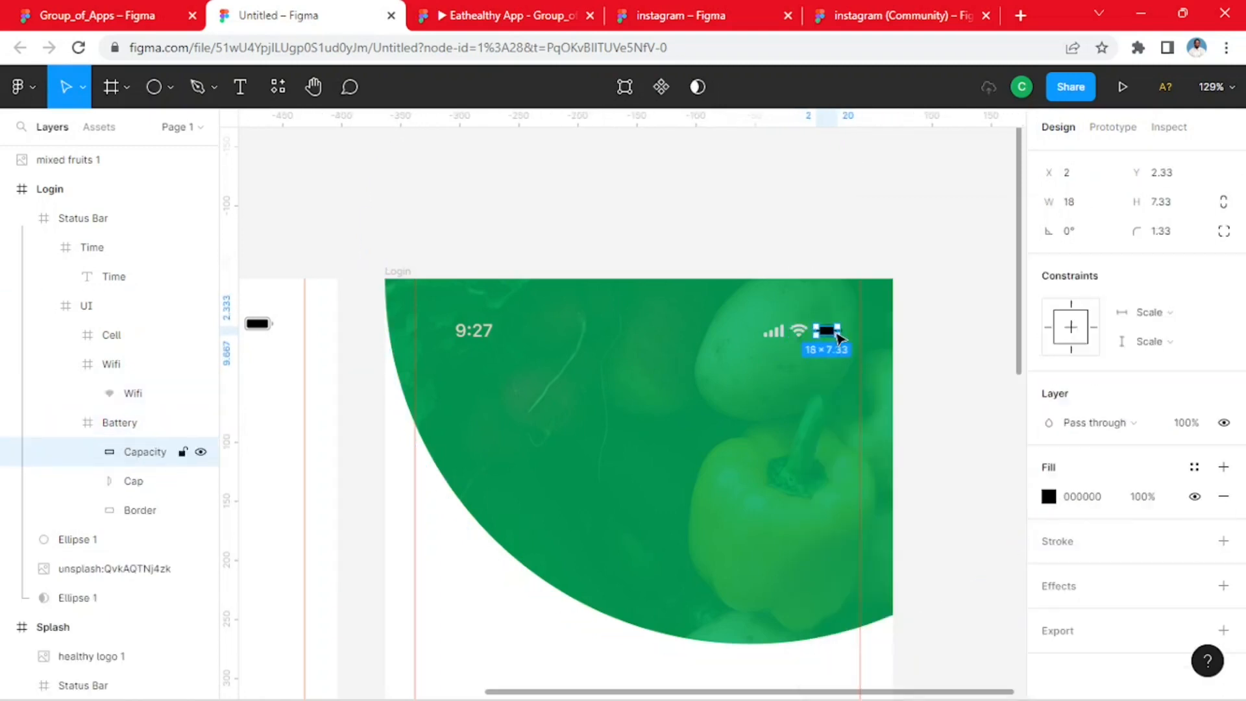
pyautogui.doubleClick(837, 335)
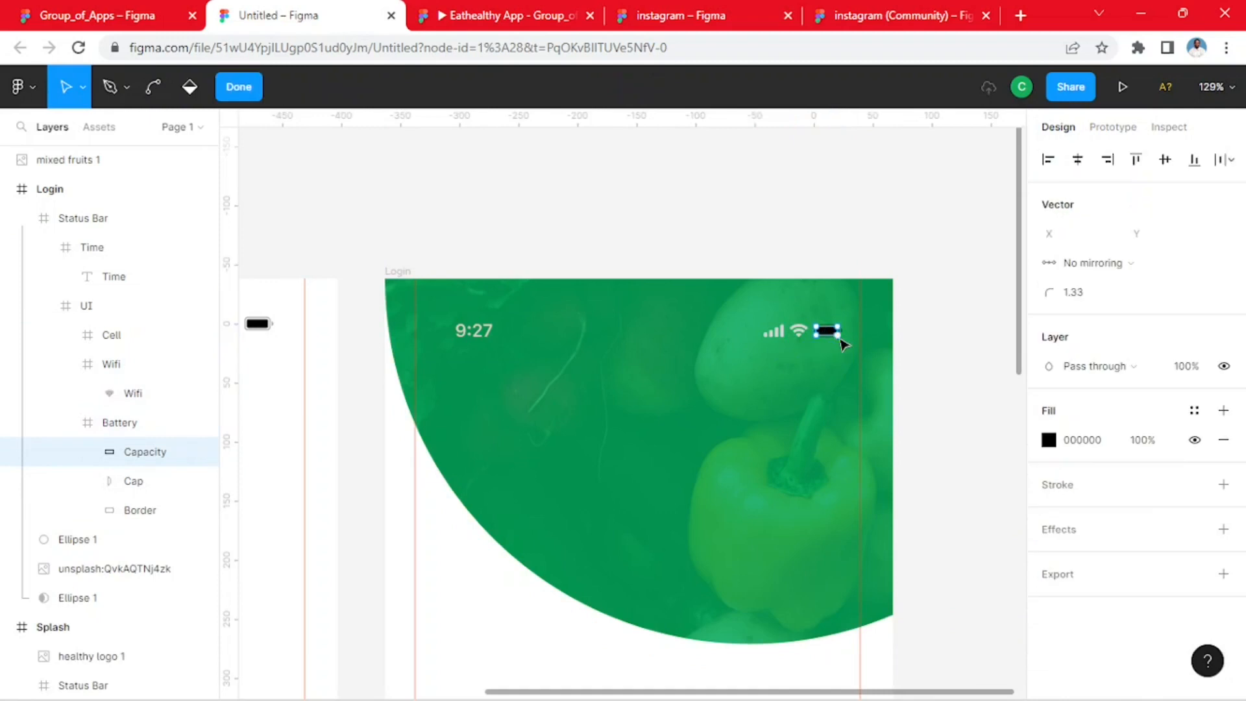
pyautogui.click(1048, 441)
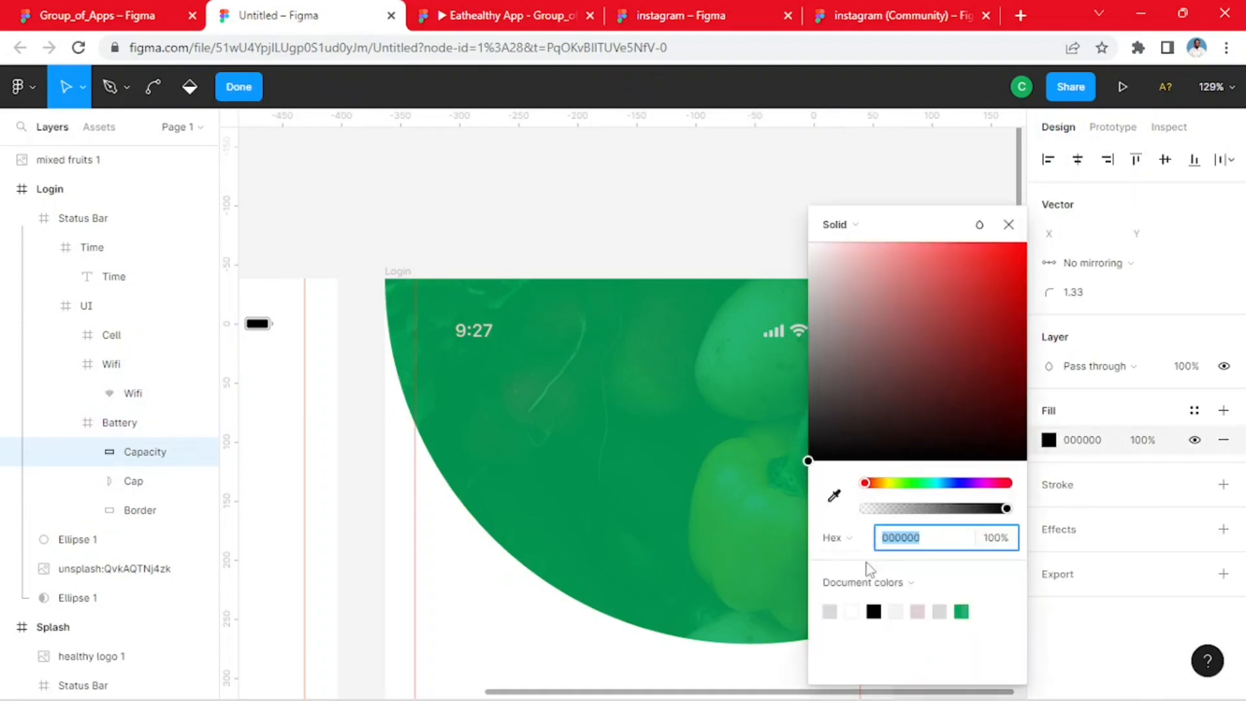
pyautogui.click(829, 612)
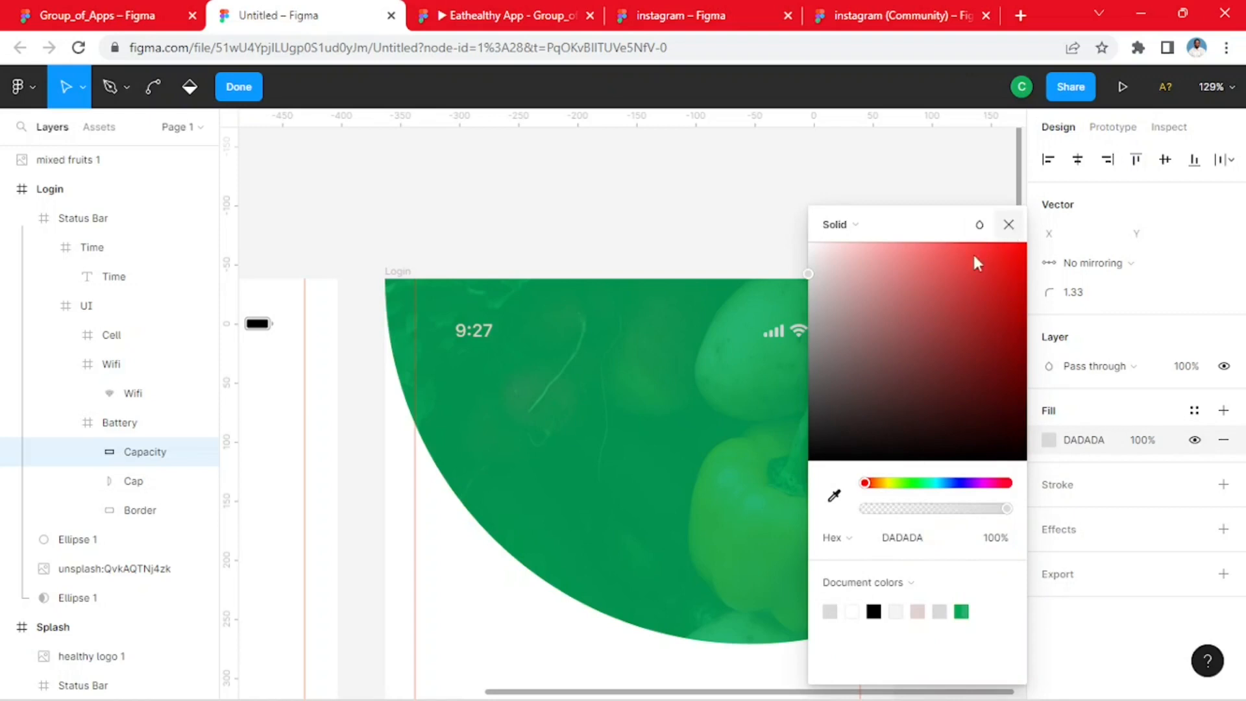
pyautogui.click(1008, 225)
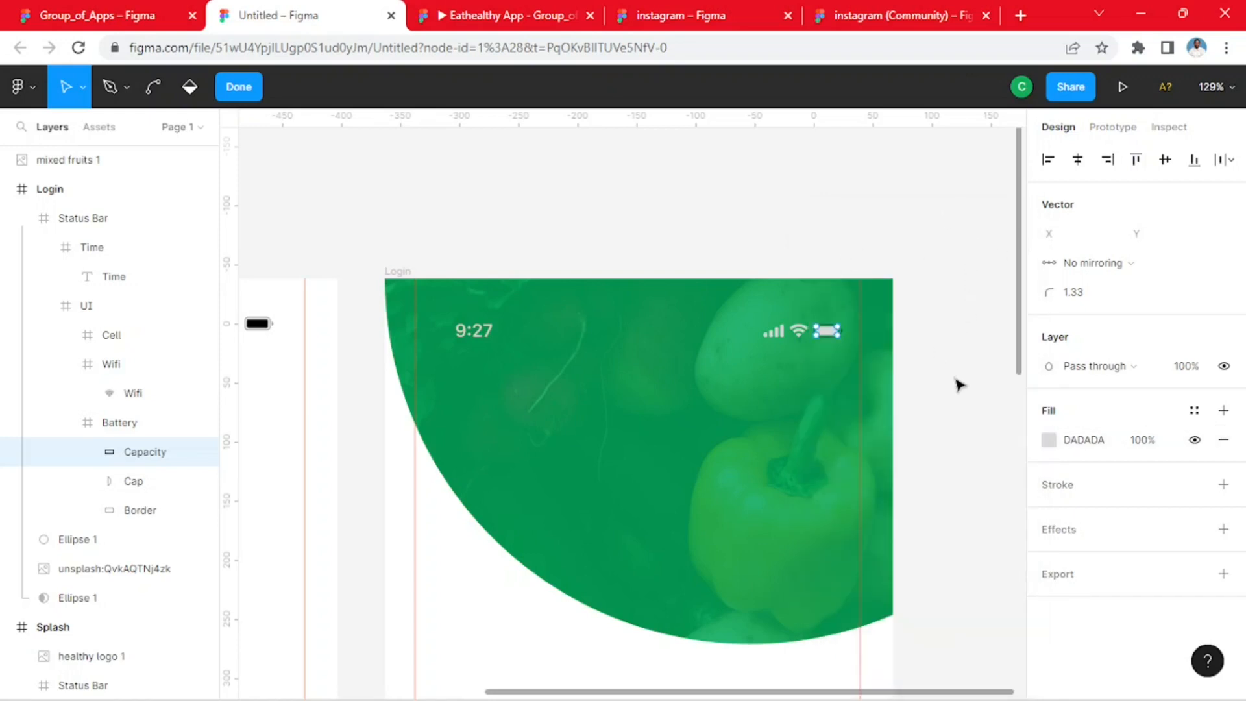
pyautogui.press('Escape')
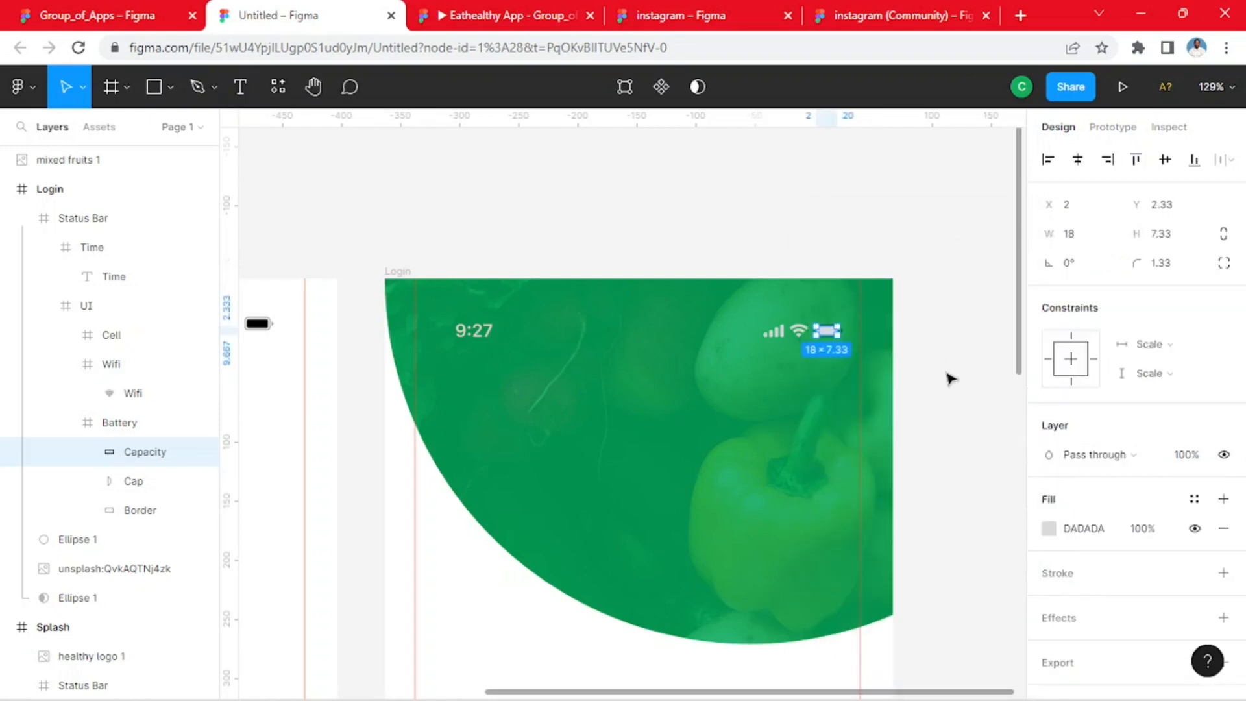
pyautogui.scroll(-5, 951, 361)
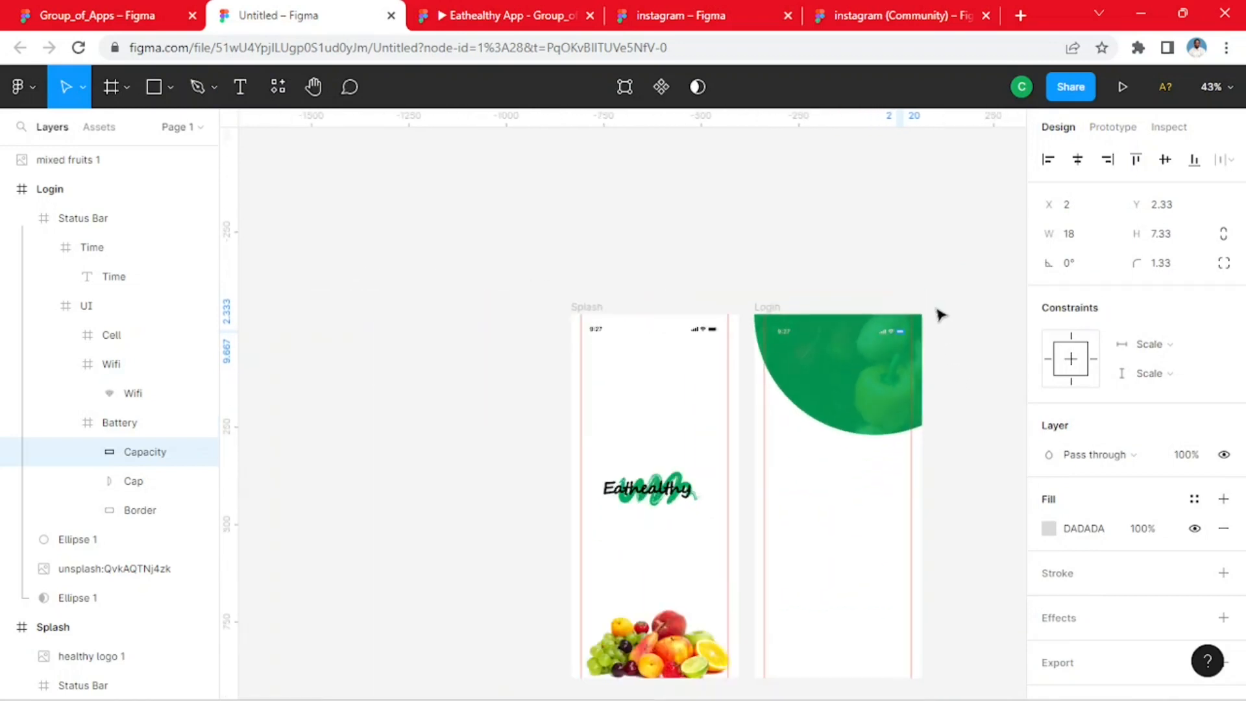
pyautogui.click(932, 242)
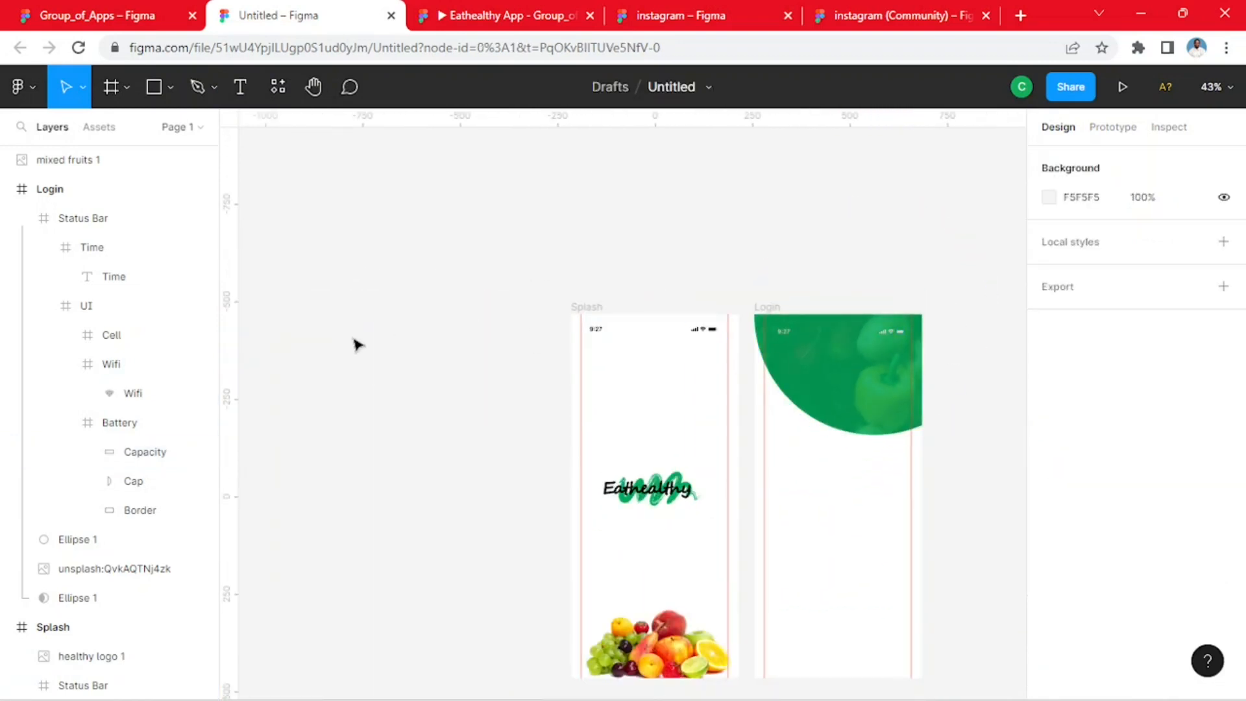
# - Replace the remaining black selection color of the Login status bar's Battery frame, covering its outline and cap, with DADADA
pyautogui.scroll(5, 907, 435)
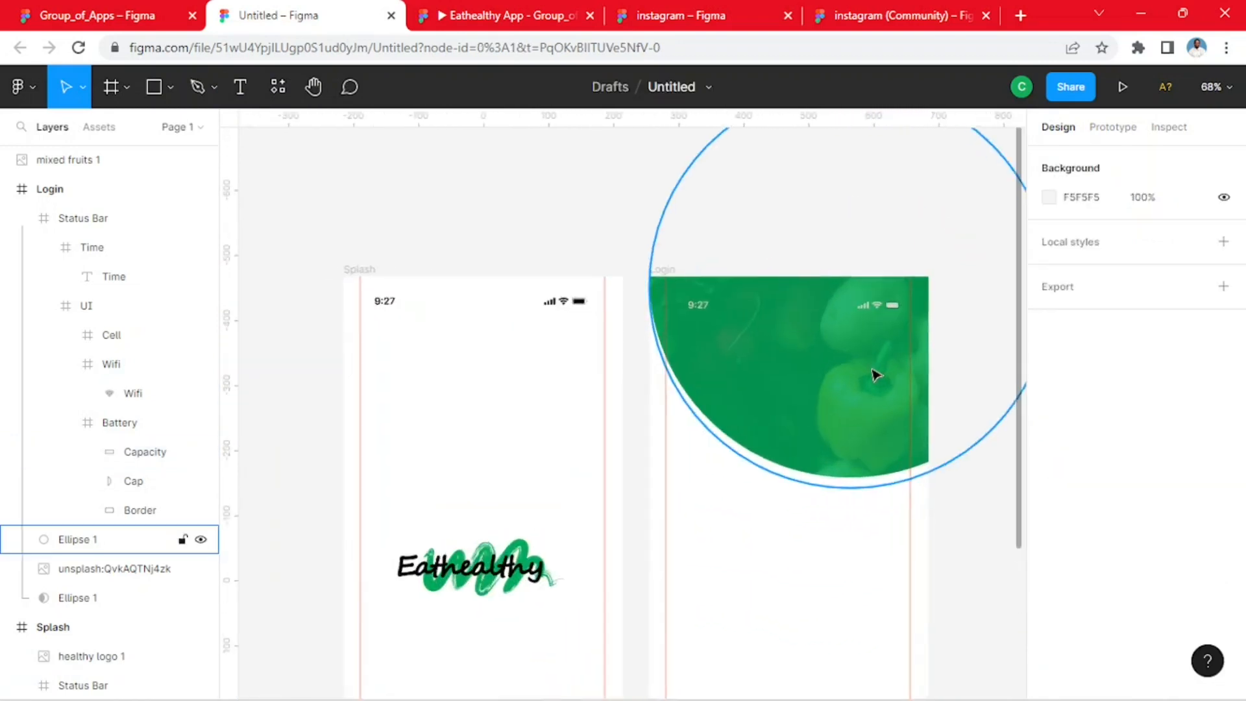
pyautogui.scroll(4, 746, 422)
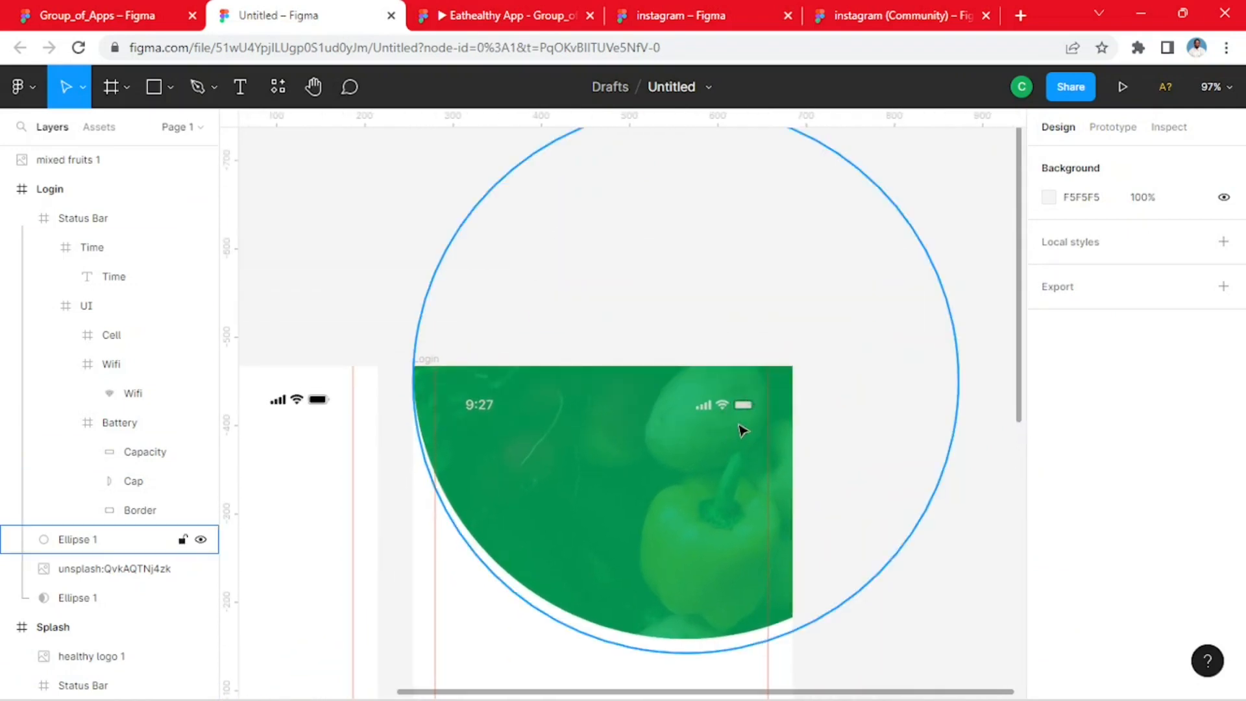
pyautogui.scroll(3, 752, 421)
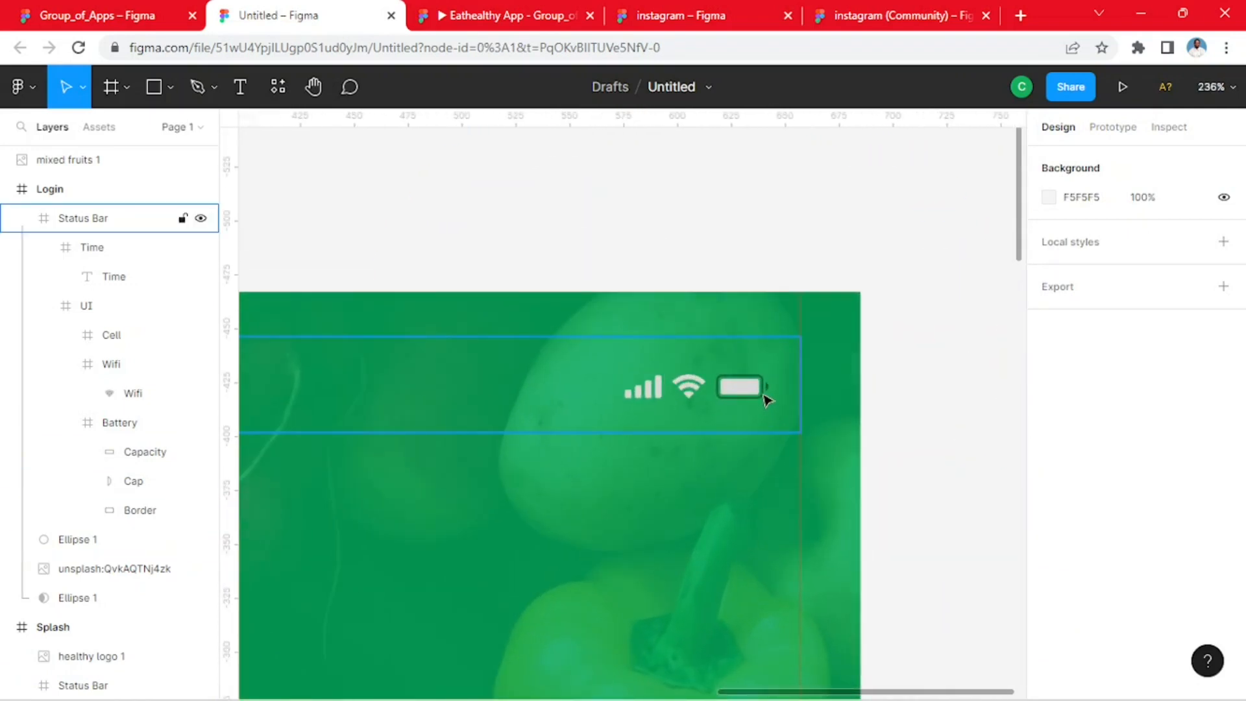
pyautogui.click(766, 399)
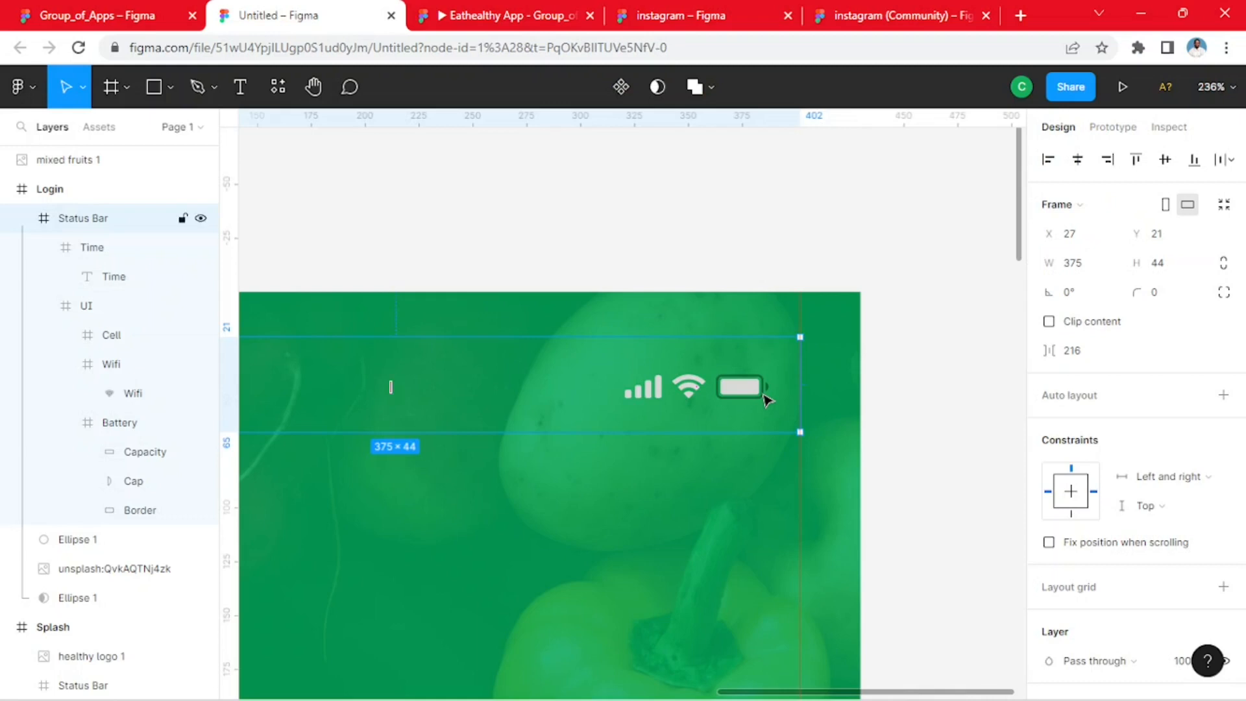
pyautogui.click(766, 400)
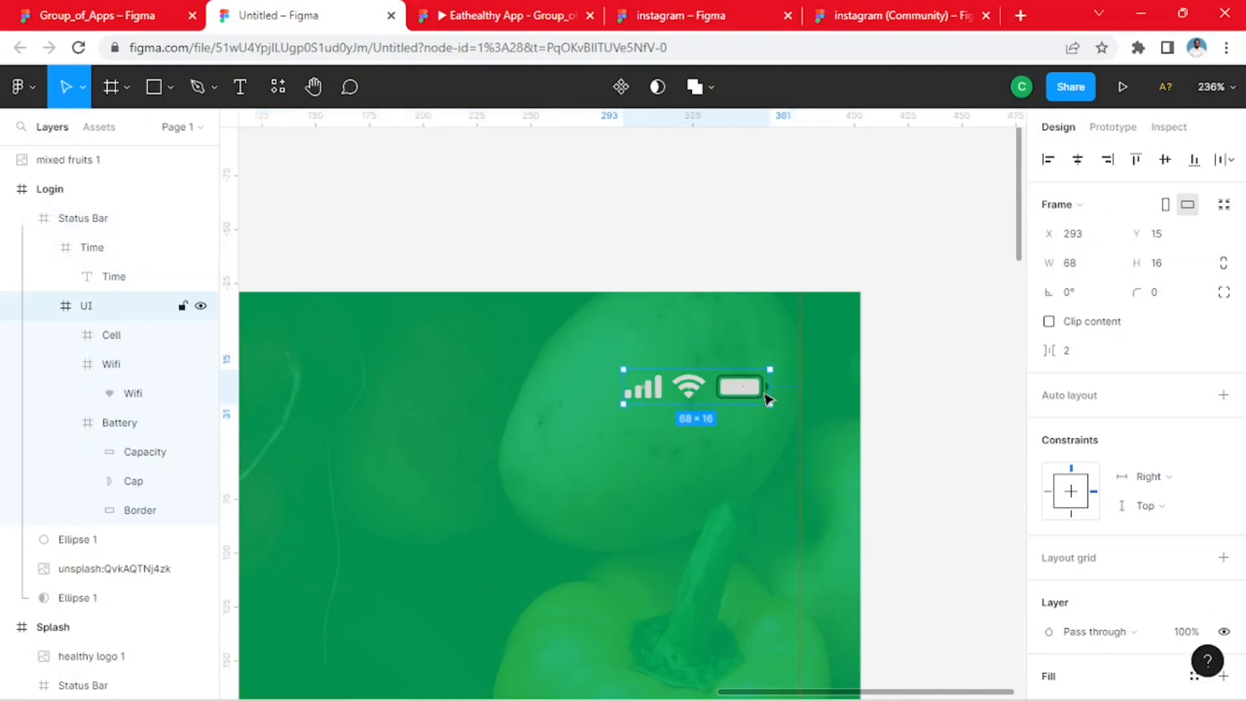
pyautogui.click(766, 399)
pyautogui.scroll(-5, 1168, 465)
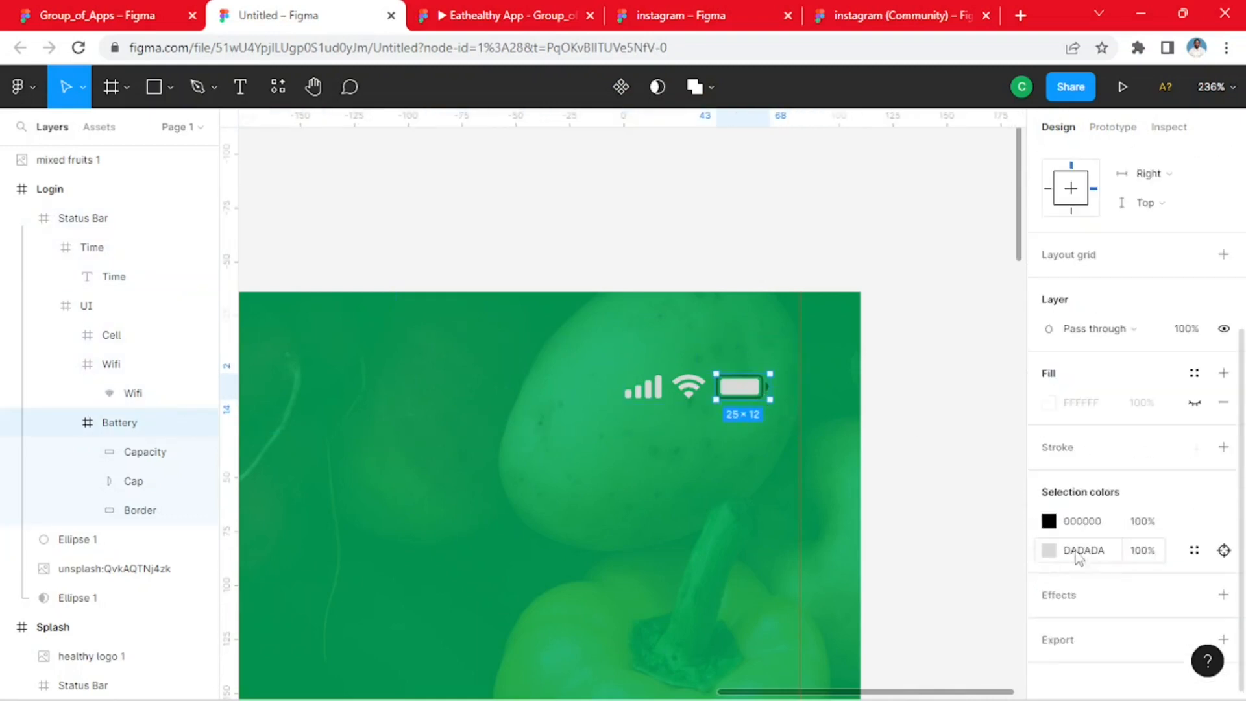
pyautogui.click(1050, 522)
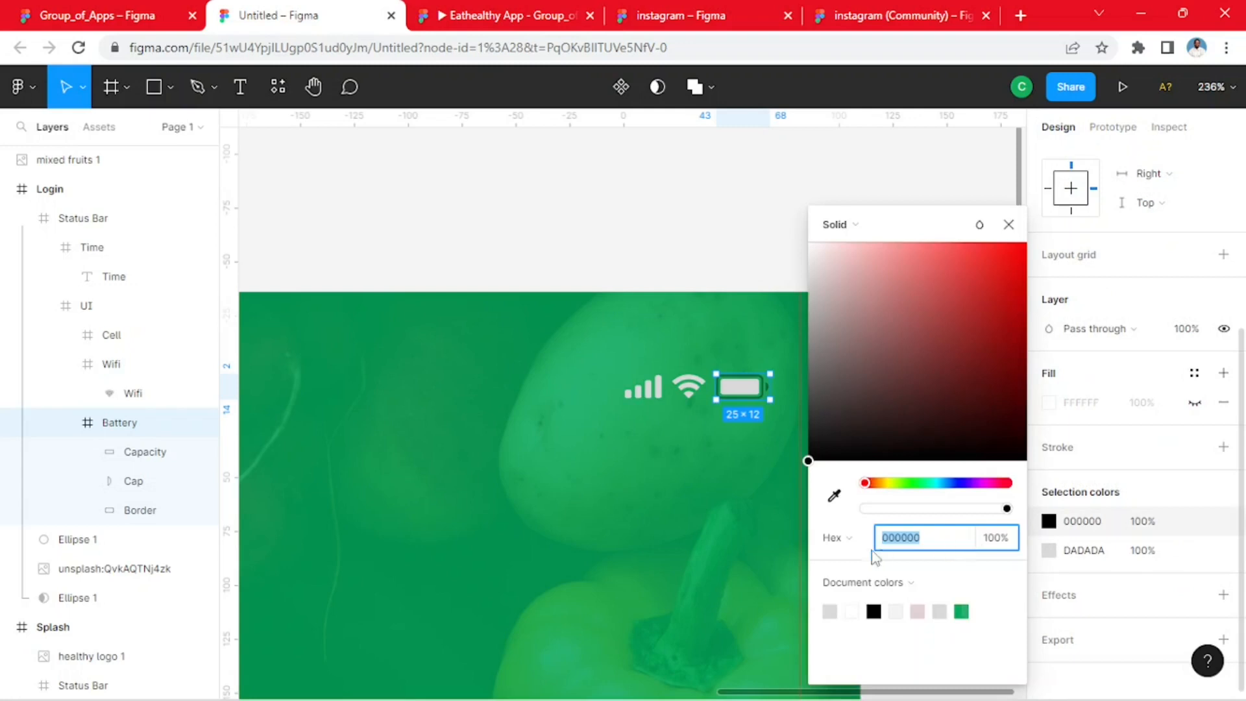
pyautogui.click(833, 610)
pyautogui.click(733, 209)
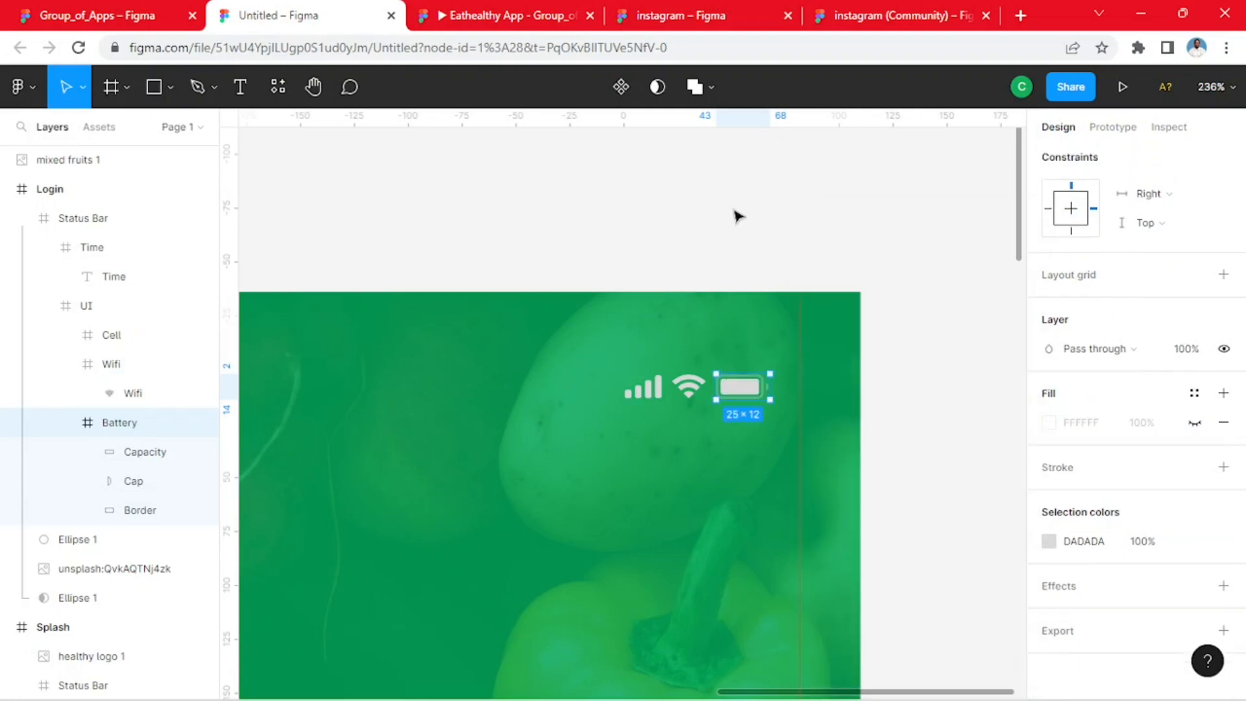
pyautogui.click(767, 199)
pyautogui.scroll(-3, 859, 318)
pyautogui.scroll(-5, 862, 328)
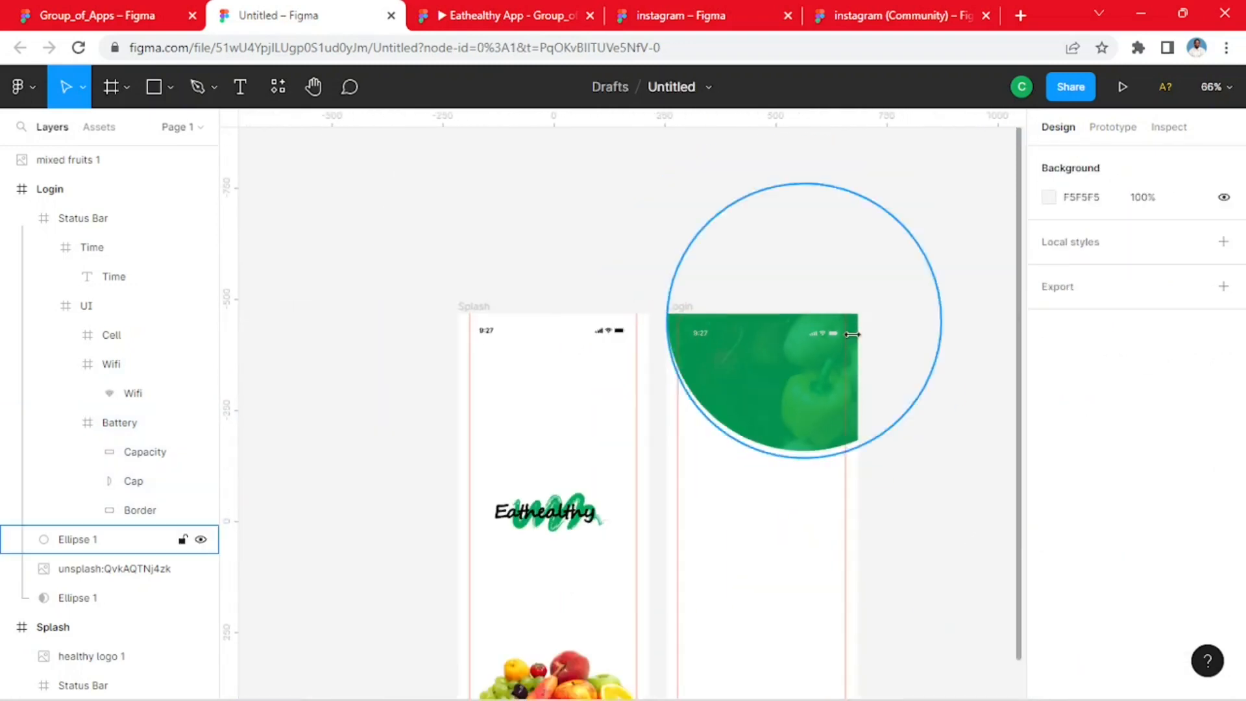
# - Examine the white form card on the Login screen in the Group_of_Apps reference file and return to the Untitled file's Splash and Login frames
pyautogui.click(135, 21)
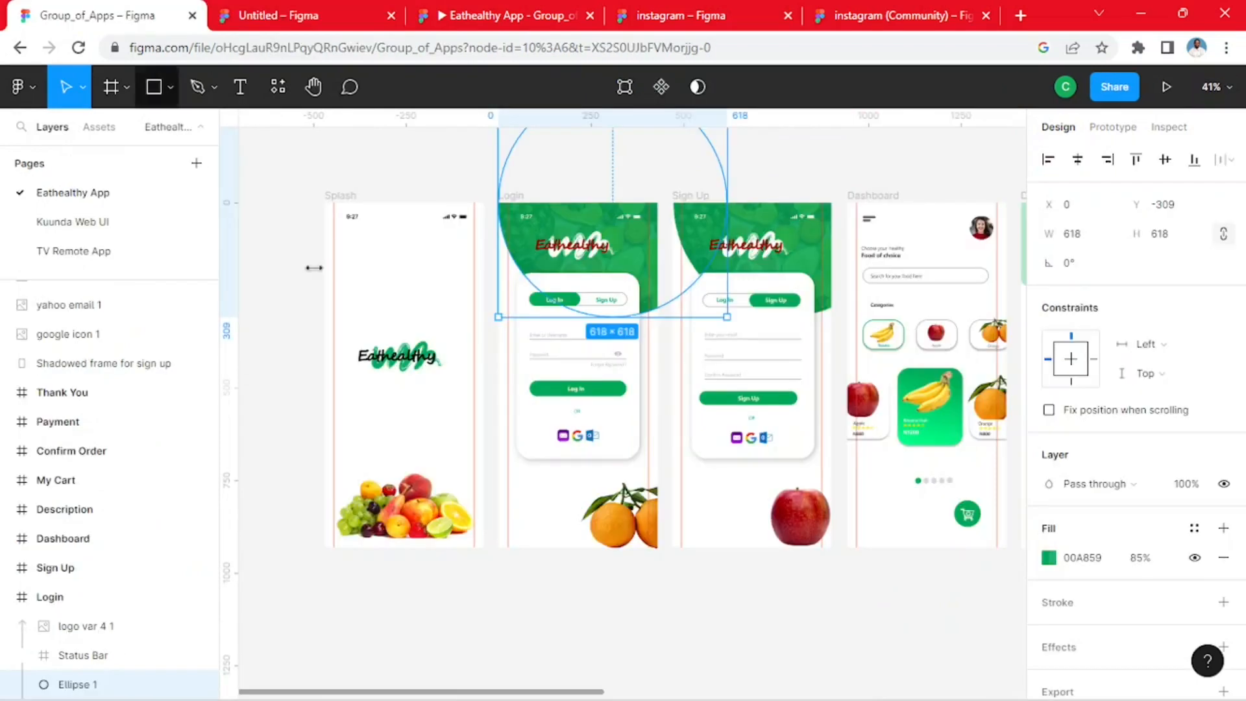
pyautogui.click(264, 322)
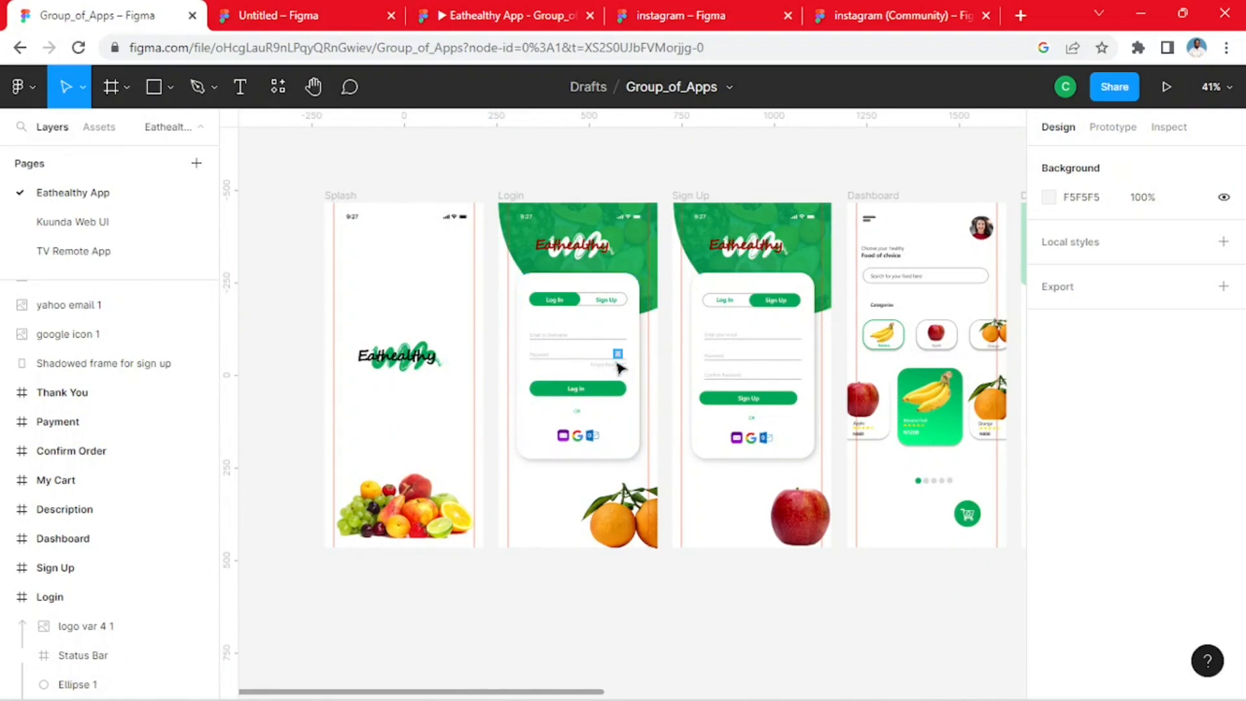
pyautogui.scroll(3, 616, 363)
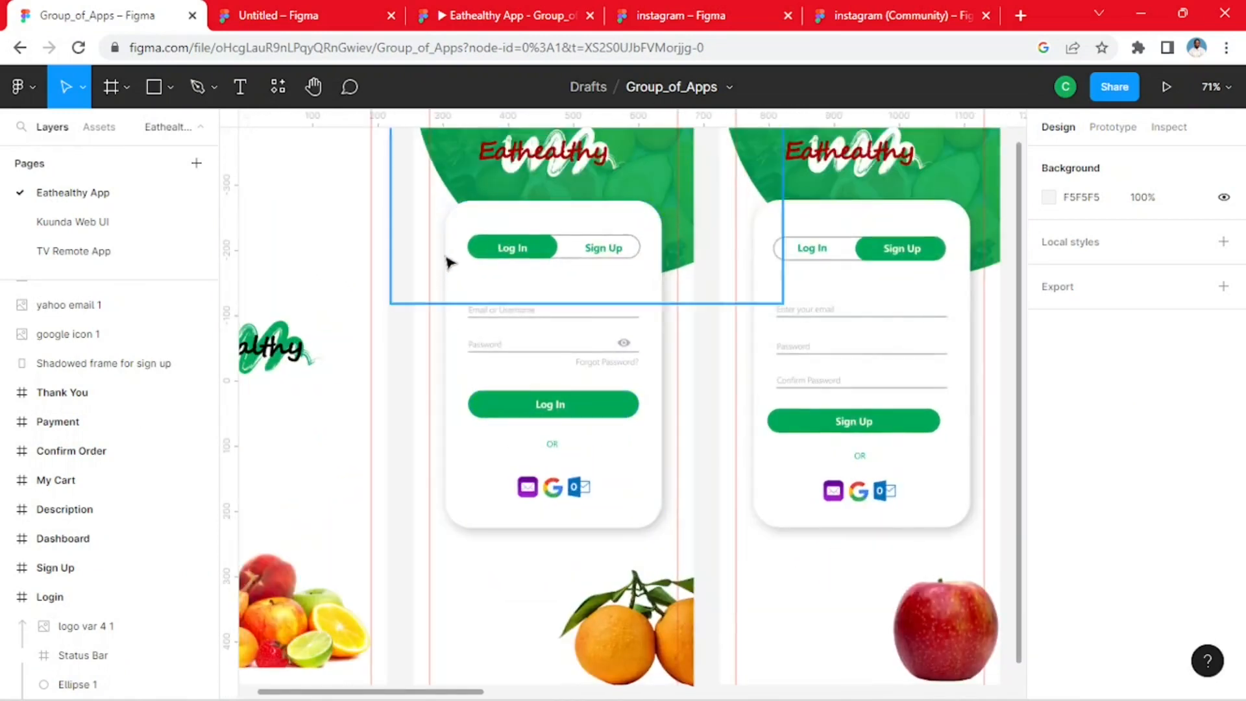
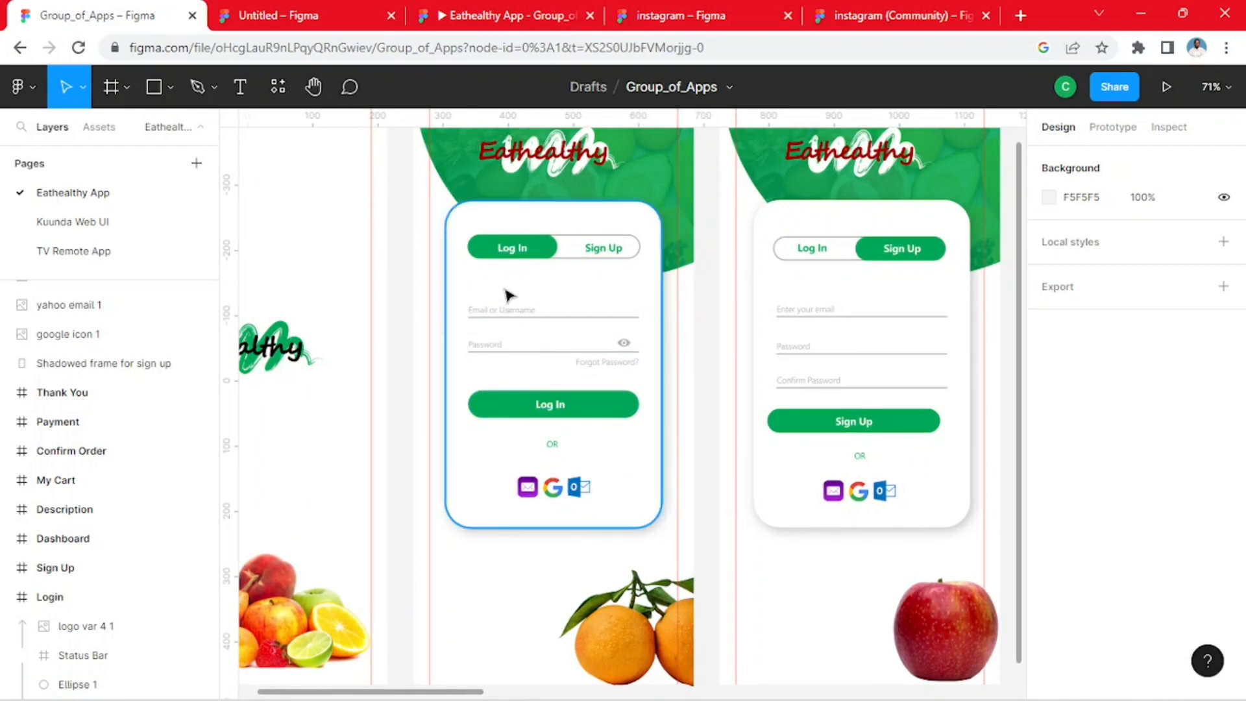
pyautogui.click(293, 15)
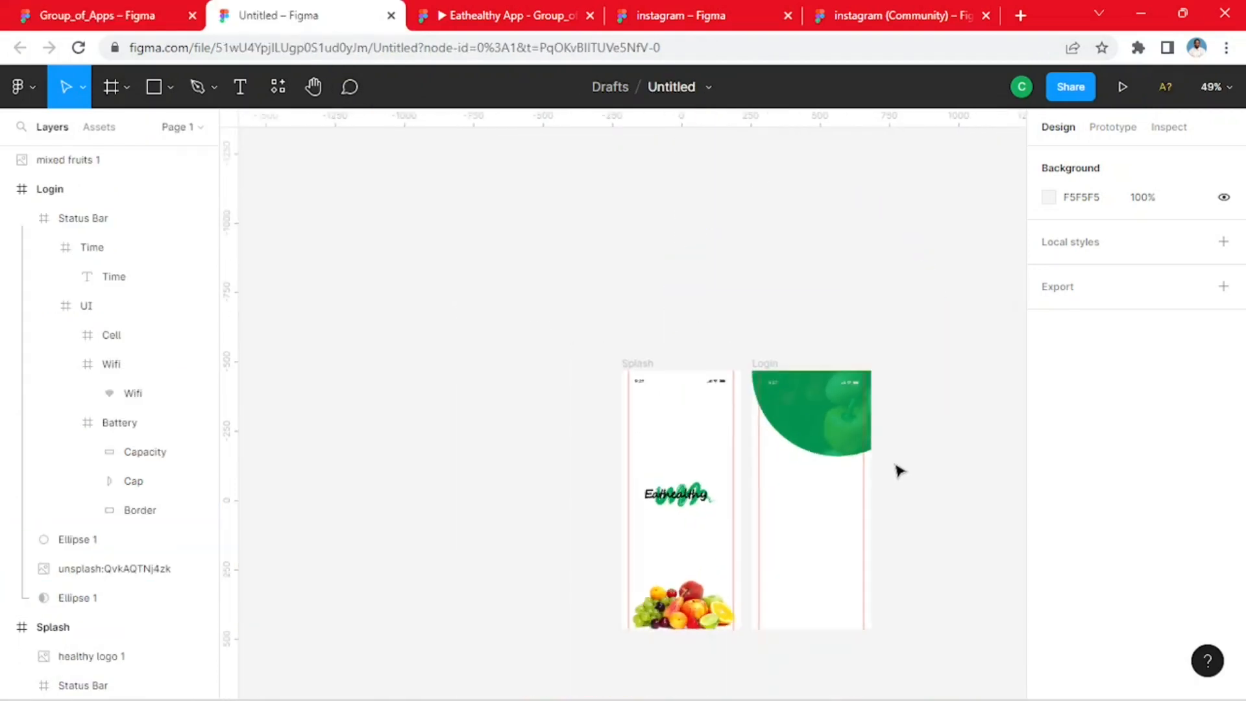
pyautogui.scroll(-3, 899, 471)
pyautogui.scroll(-1, 912, 492)
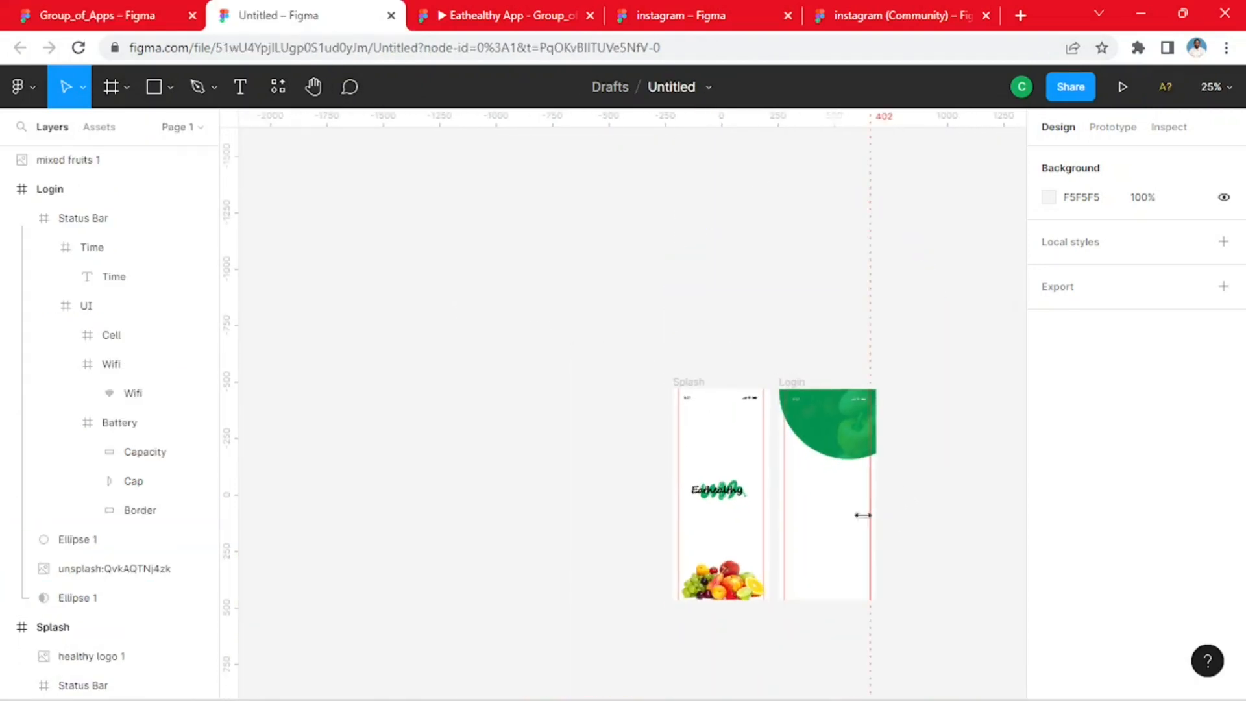
pyautogui.moveTo(876, 467); pyautogui.dragTo(690, 370)
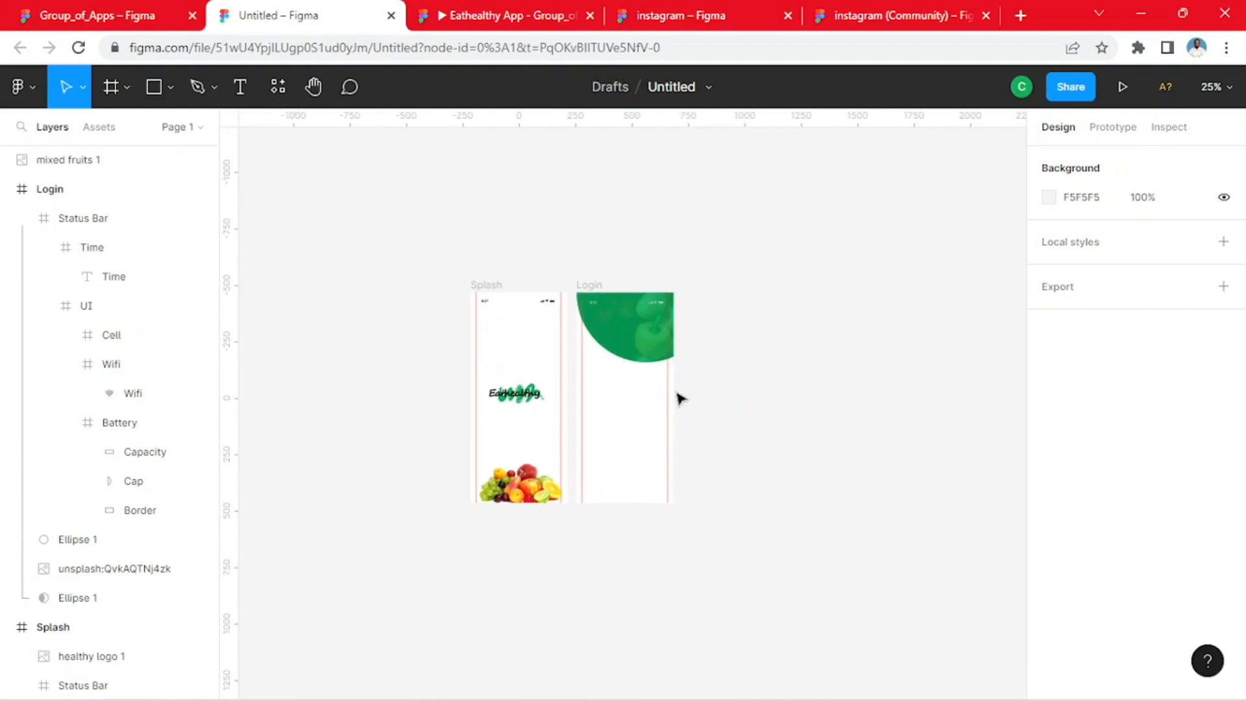
pyautogui.scroll(3, 666, 412)
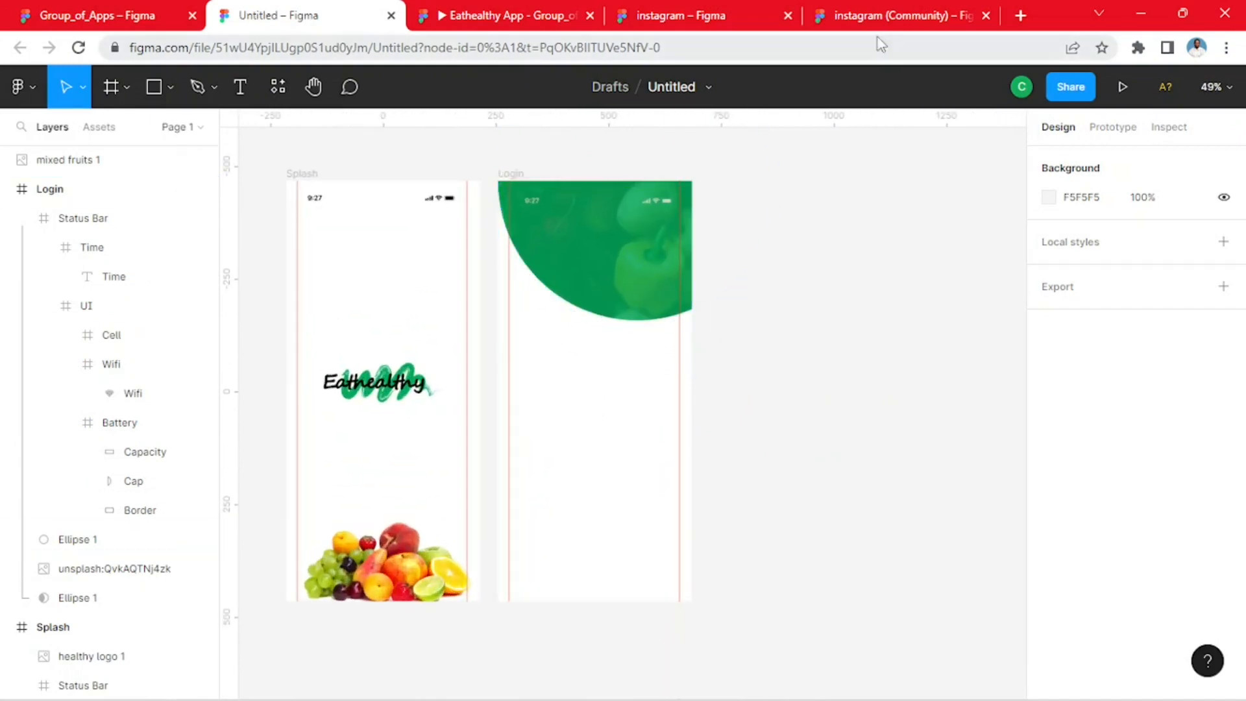
# - Look over the screens in the instagram (Community) file and return to the Untitled file
pyautogui.click(886, 15)
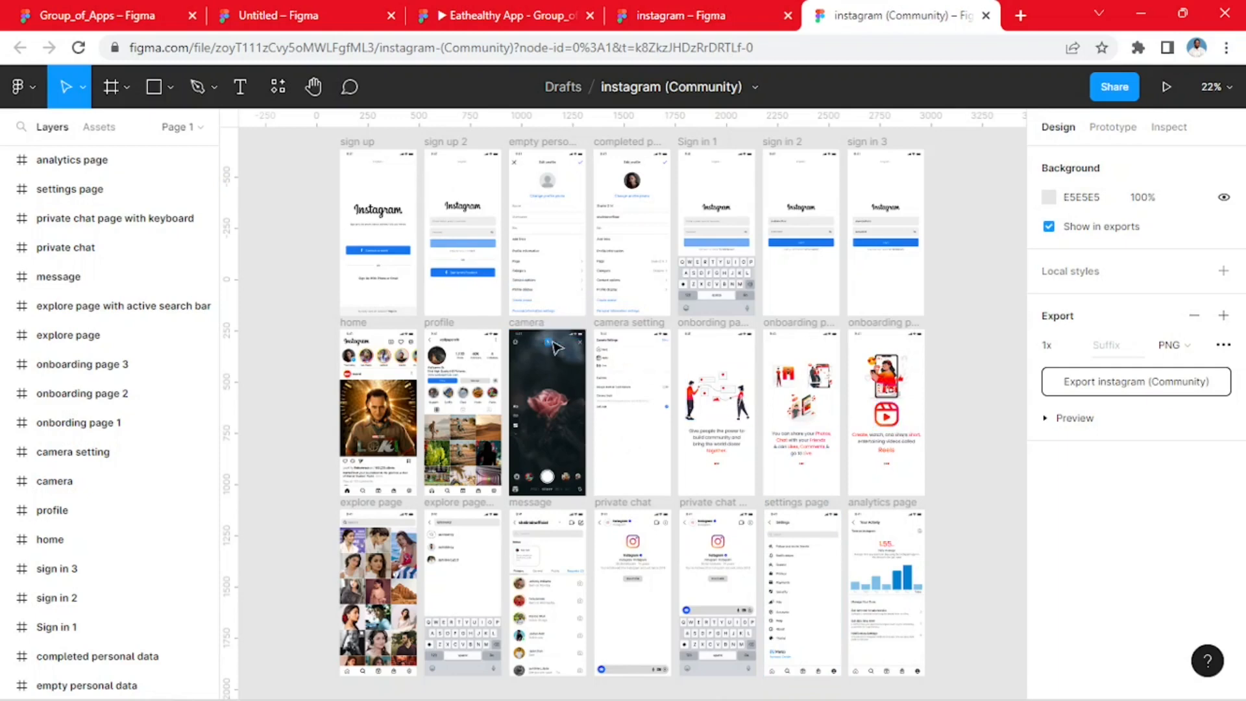
pyautogui.scroll(-5, 654, 441)
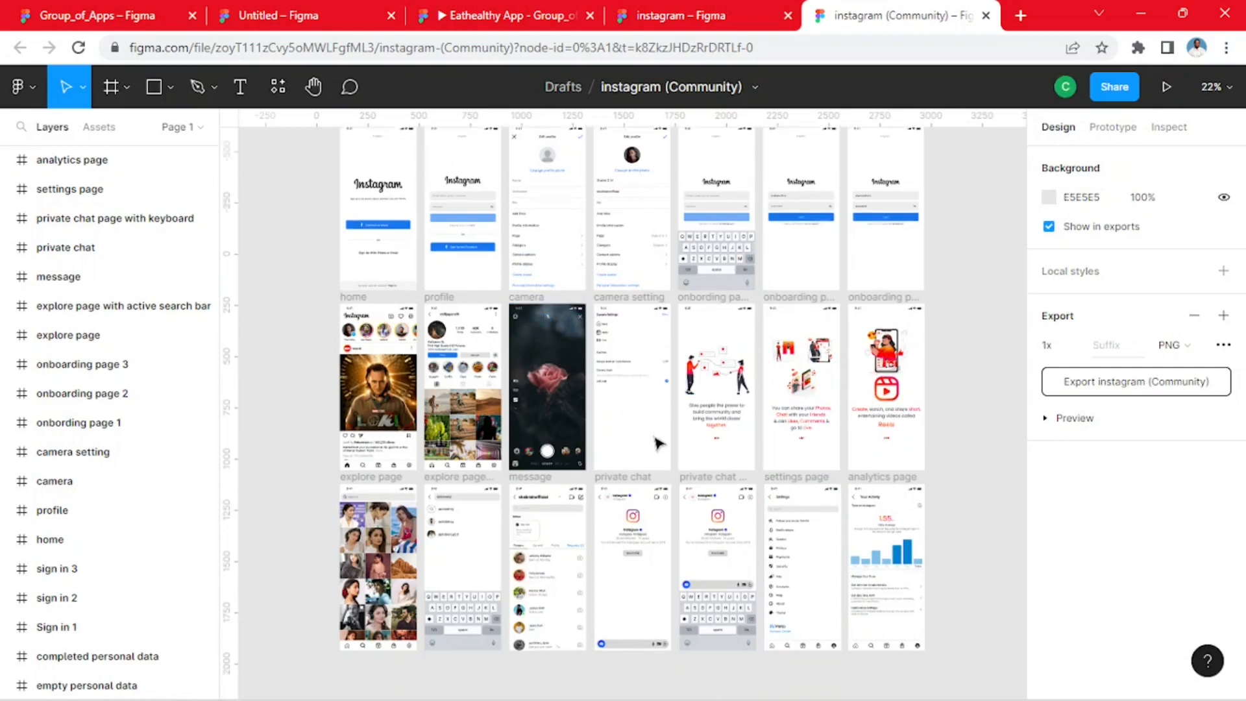
pyautogui.scroll(8, 656, 440)
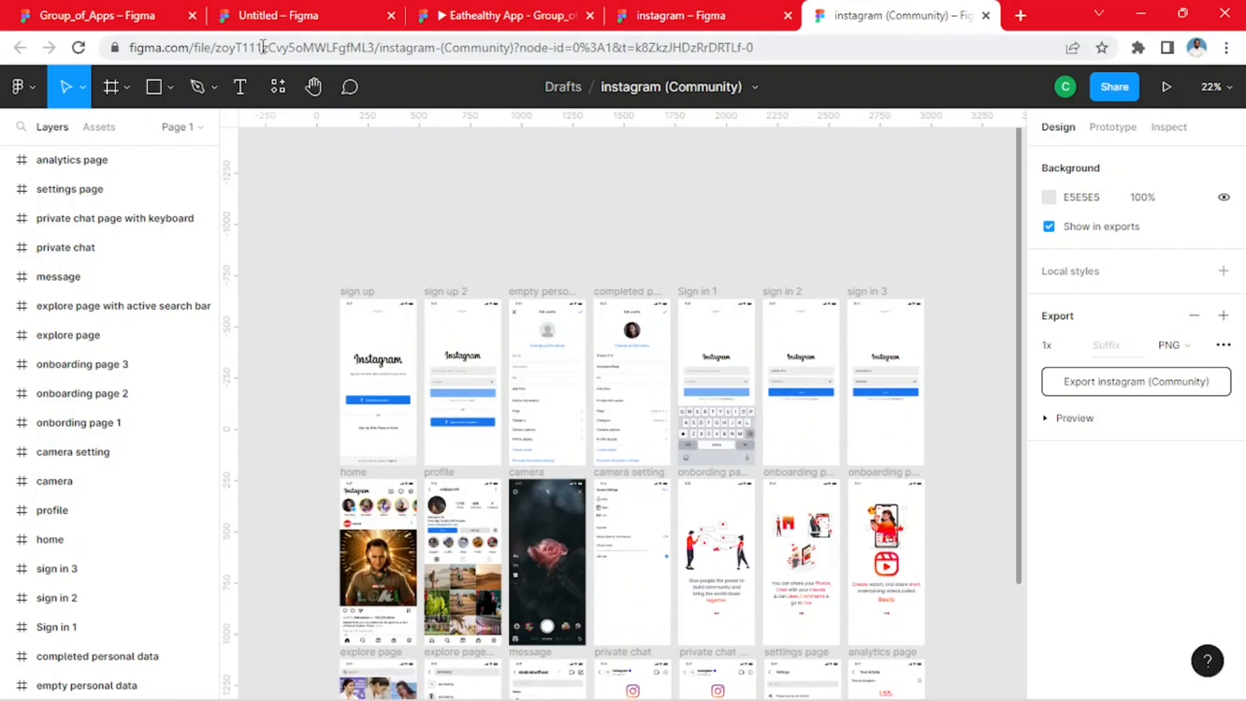
pyautogui.click(304, 15)
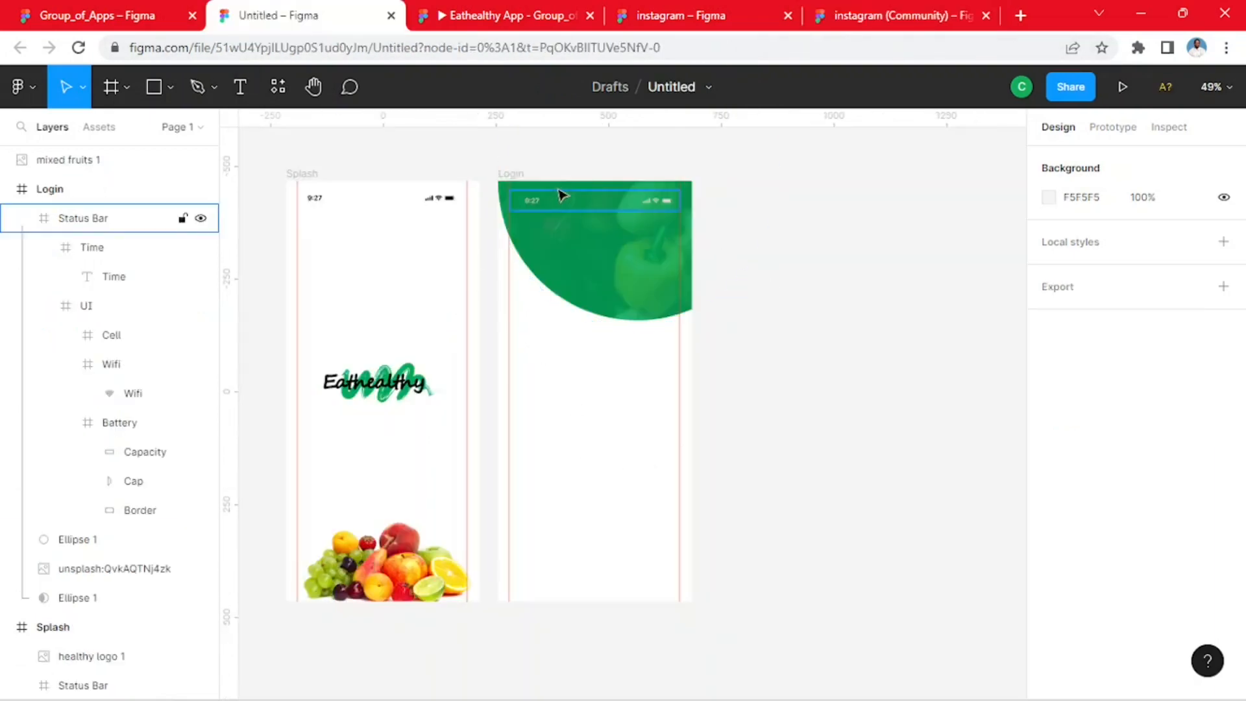
pyautogui.click(103, 16)
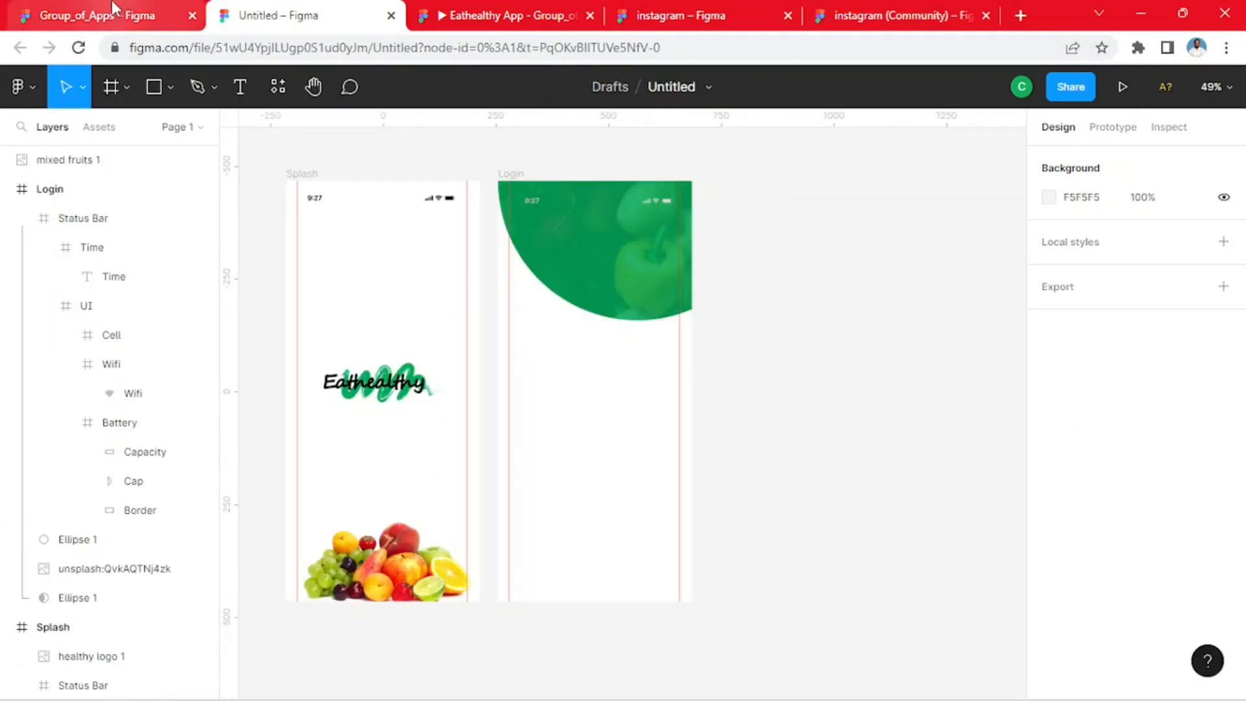
pyautogui.click(322, 20)
pyautogui.rightClick(806, 227)
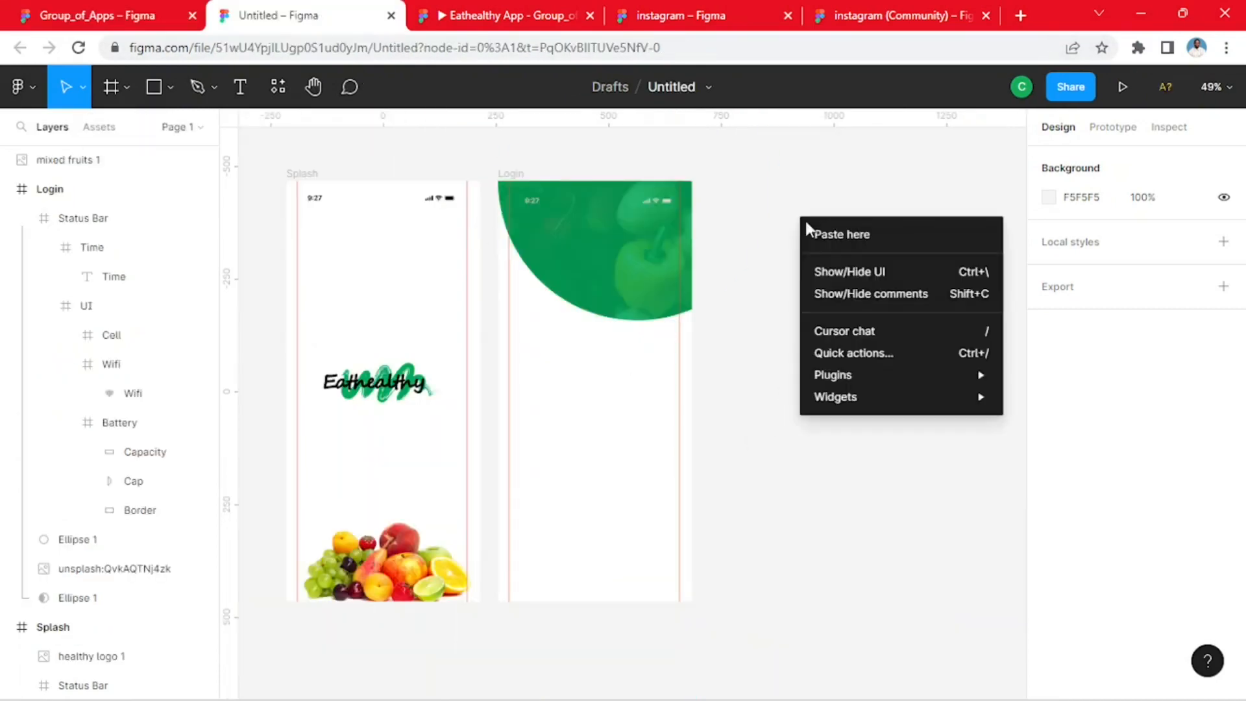
pyautogui.click(759, 445)
# - Import the orange image from the Desktop's Specials > Figma folder onto the canvas
pyautogui.click(573, 688)
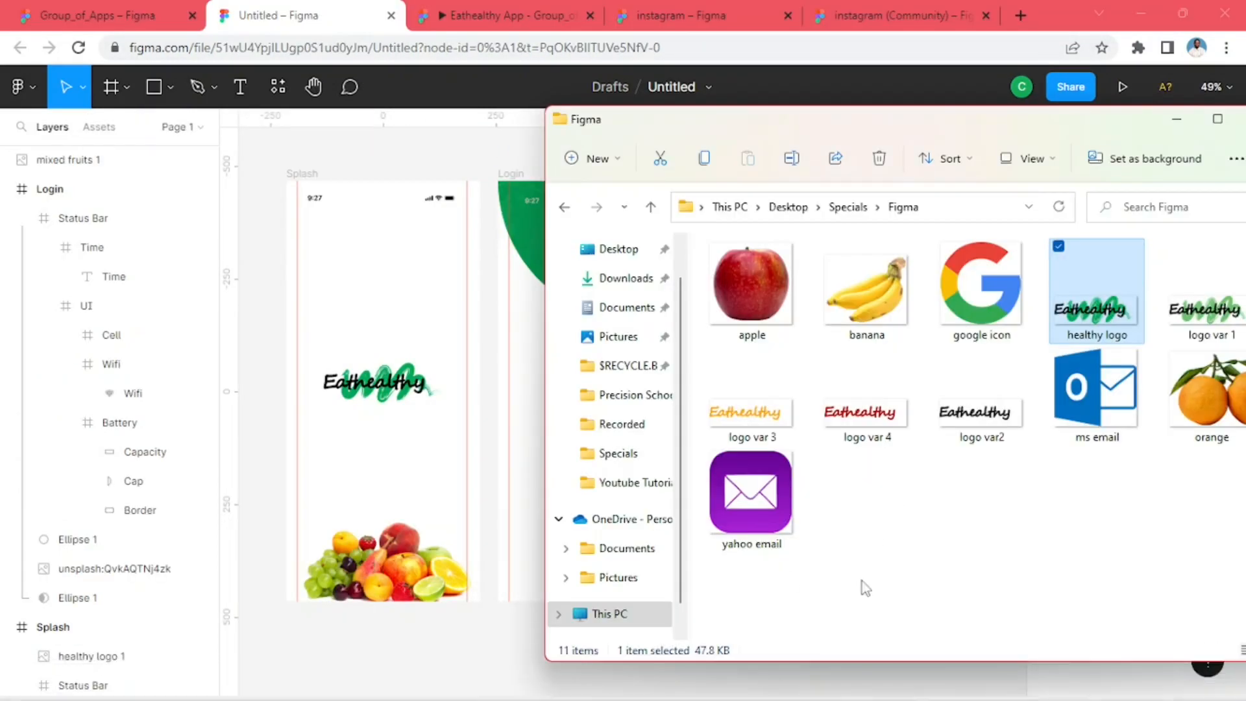
pyautogui.click(1208, 399)
pyautogui.moveTo(557, 513); pyautogui.dragTo(479, 657)
pyautogui.moveTo(534, 698); pyautogui.dragTo(656, 589)
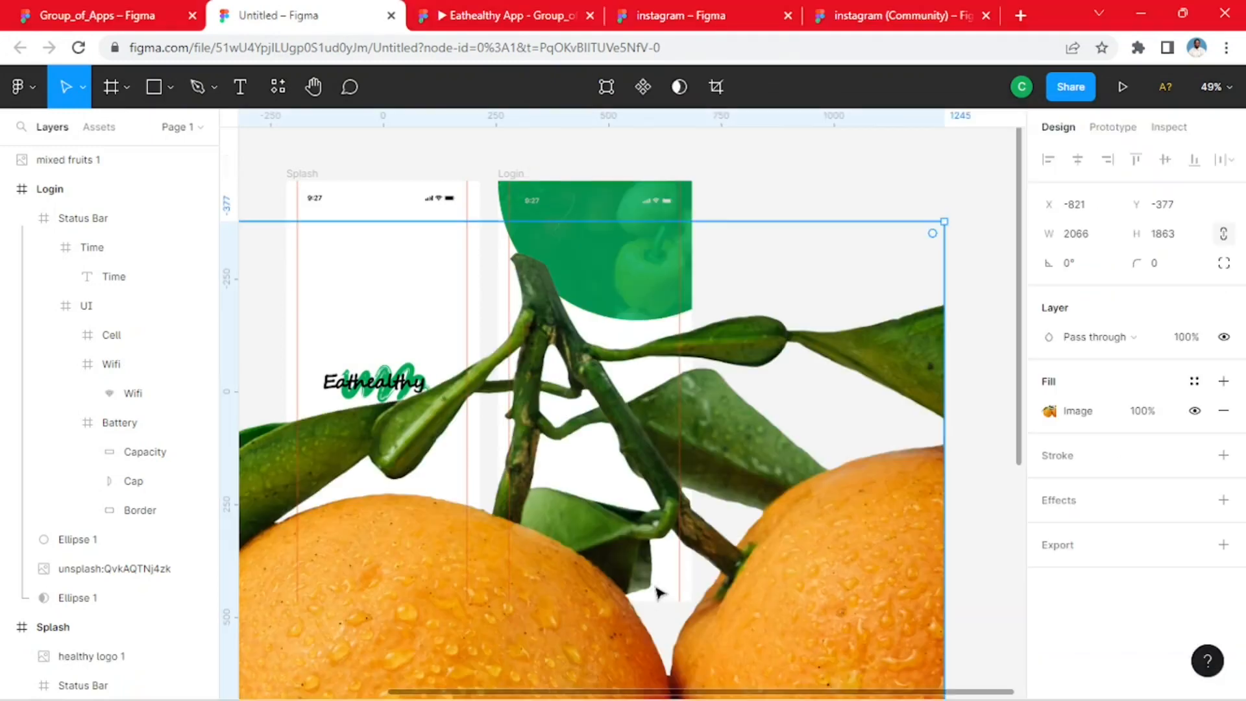
# - Scale the orange image down to about 205 × 185 and place it in the empty canvas beside the Login frame
pyautogui.scroll(-5, 670, 562)
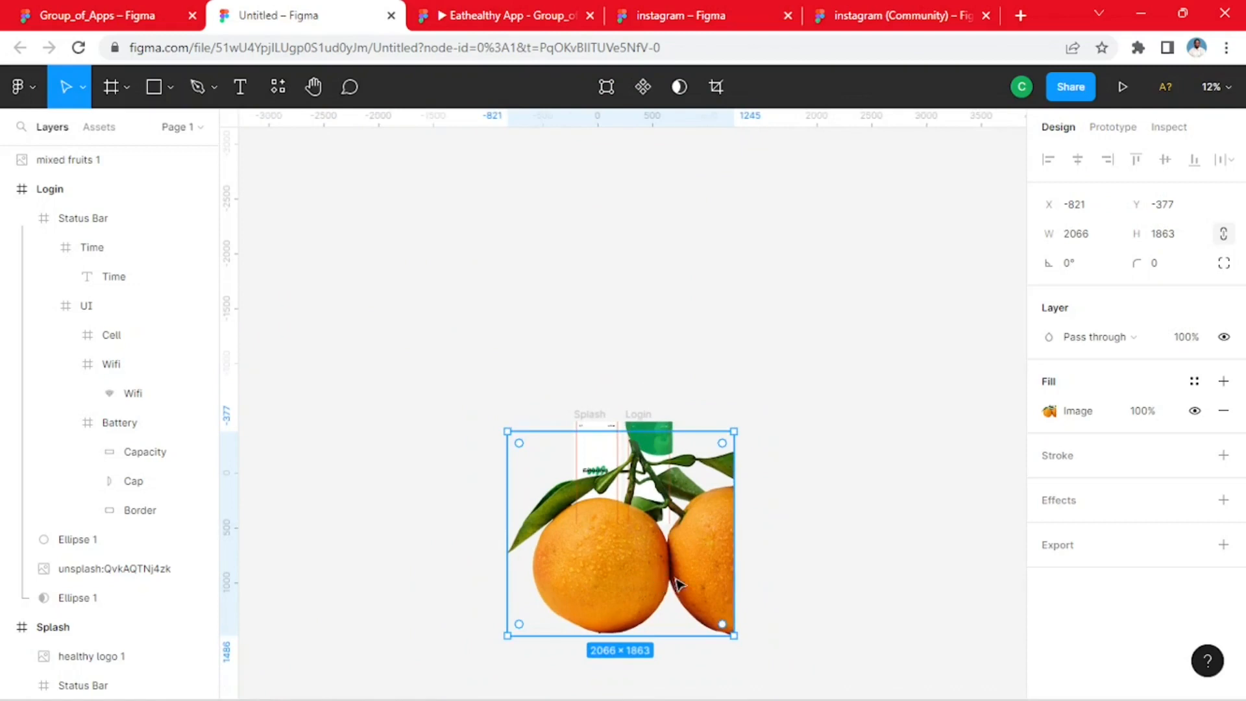
pyautogui.moveTo(936, 349); pyautogui.dragTo(707, 517)
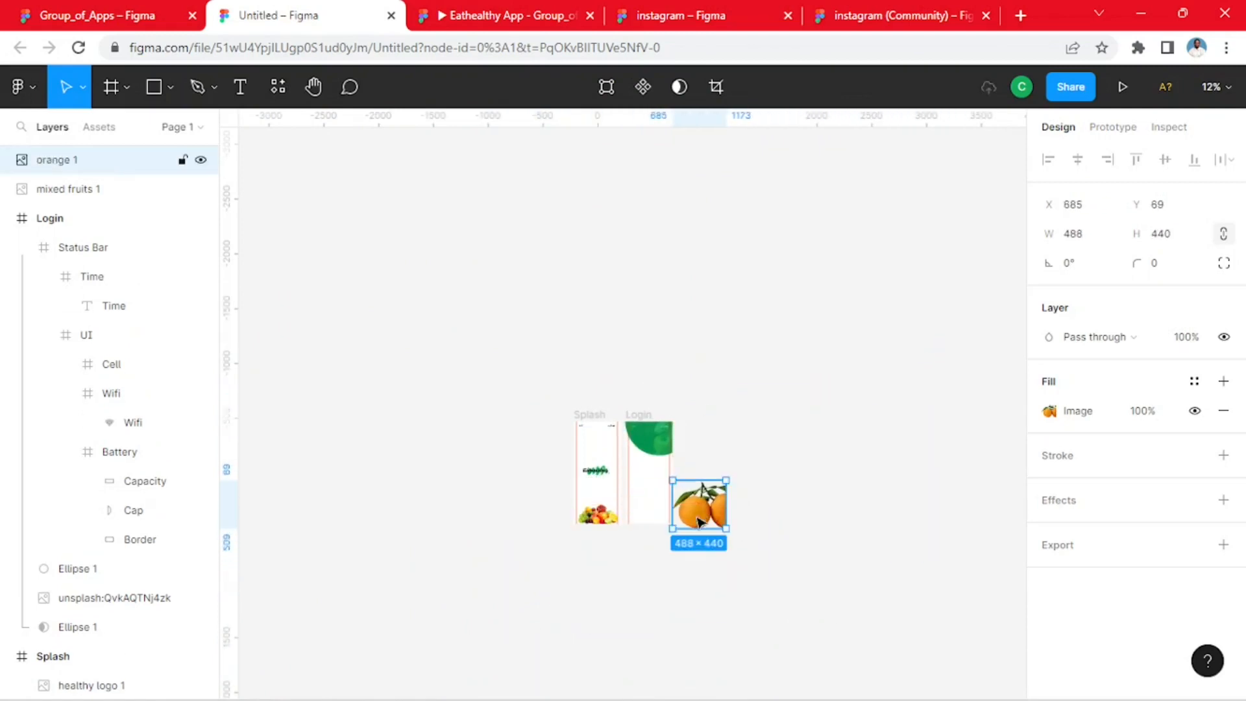
pyautogui.scroll(5, 707, 517)
pyautogui.moveTo(857, 407); pyautogui.dragTo(729, 524)
pyautogui.moveTo(699, 585); pyautogui.dragTo(758, 552)
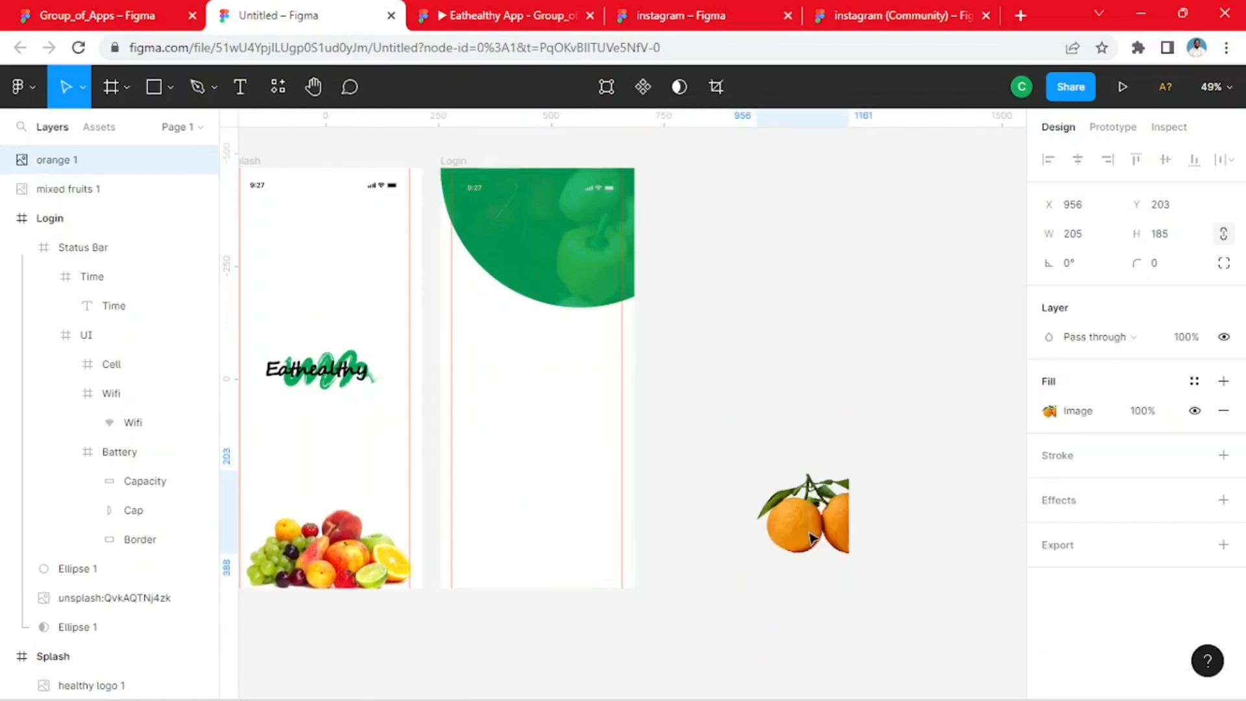
# - Move the orange image to the Login screen's lower right area and bring its layer out of the Login frame, above it
pyautogui.click(827, 595)
pyautogui.hotkey('ctrl', 'z')
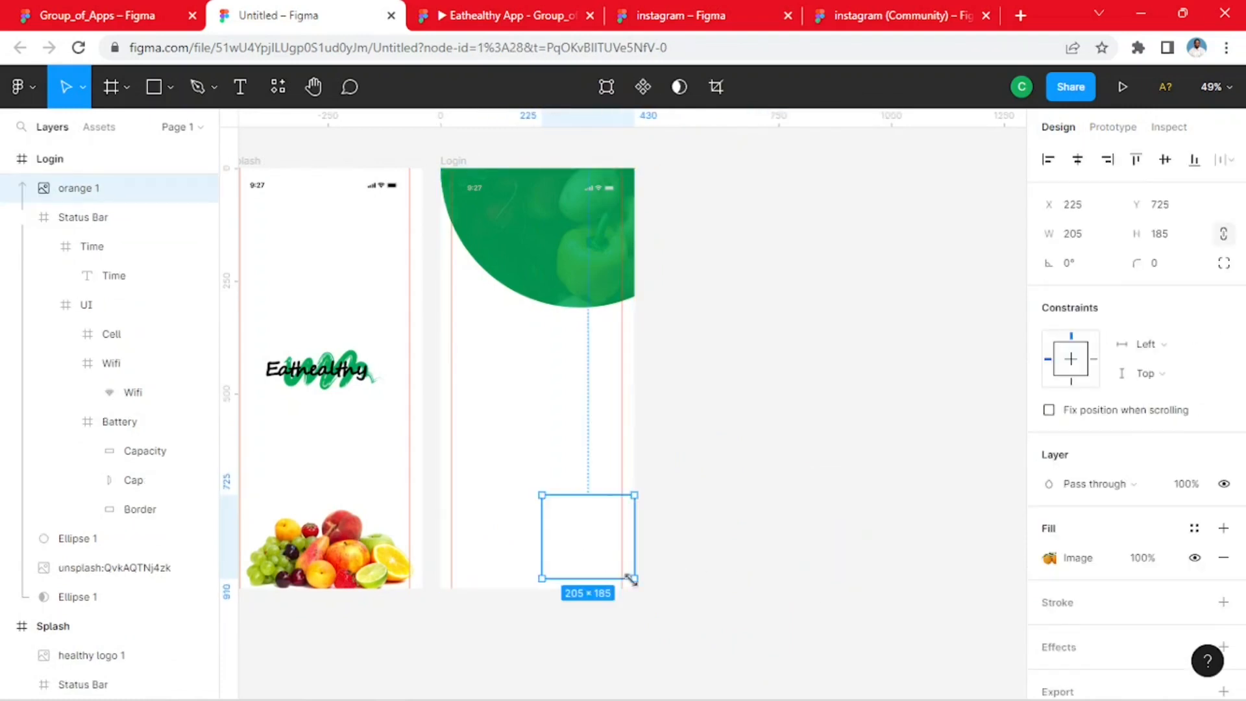
pyautogui.scroll(1, 116, 368)
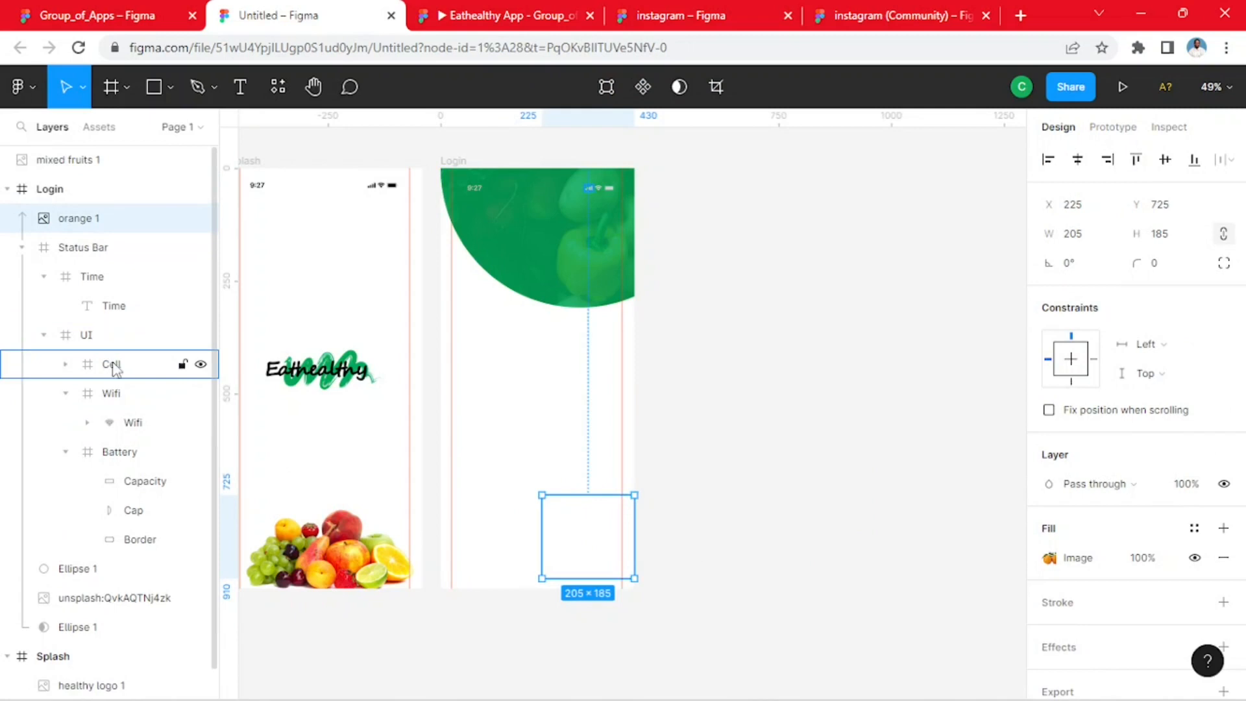
pyautogui.moveTo(72, 222); pyautogui.dragTo(71, 190)
pyautogui.click(620, 592)
# - Align the orange image with the Login screen's bottom right corner and enlarge it proportionally to about 246 × 222
pyautogui.scroll(3, 610, 565)
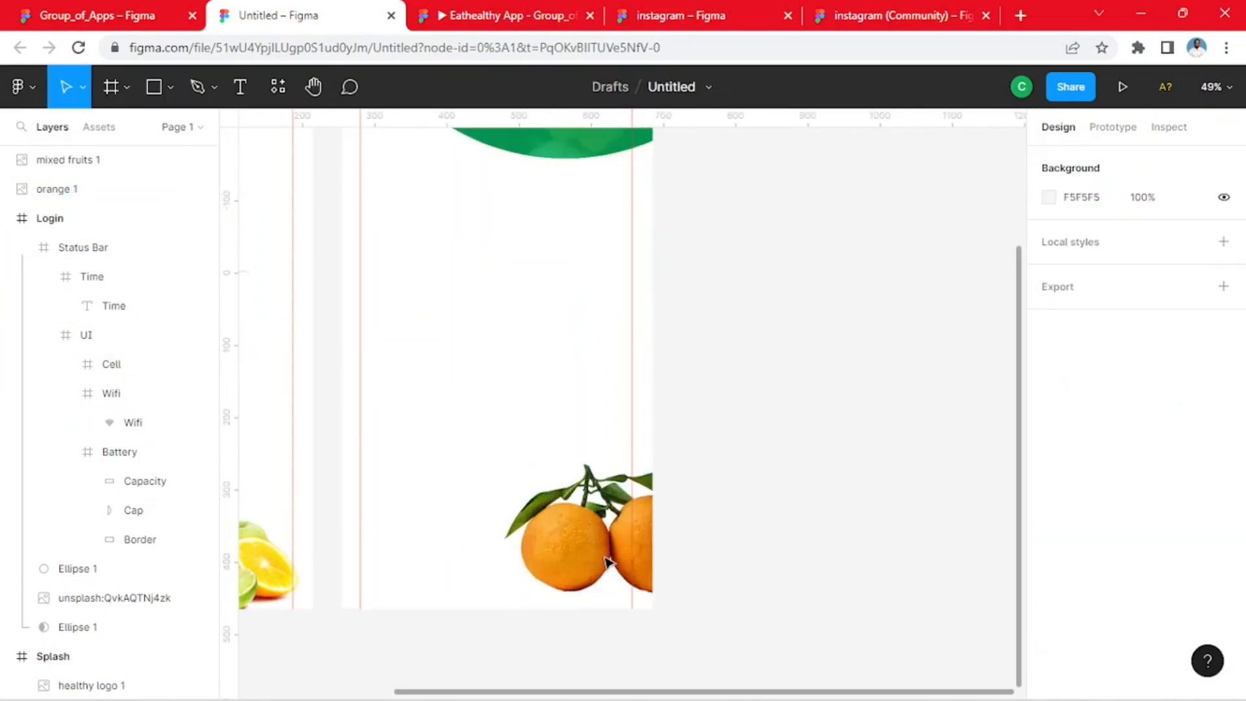
pyautogui.scroll(2, 607, 562)
pyautogui.moveTo(588, 530); pyautogui.dragTo(587, 551)
pyautogui.click(795, 492)
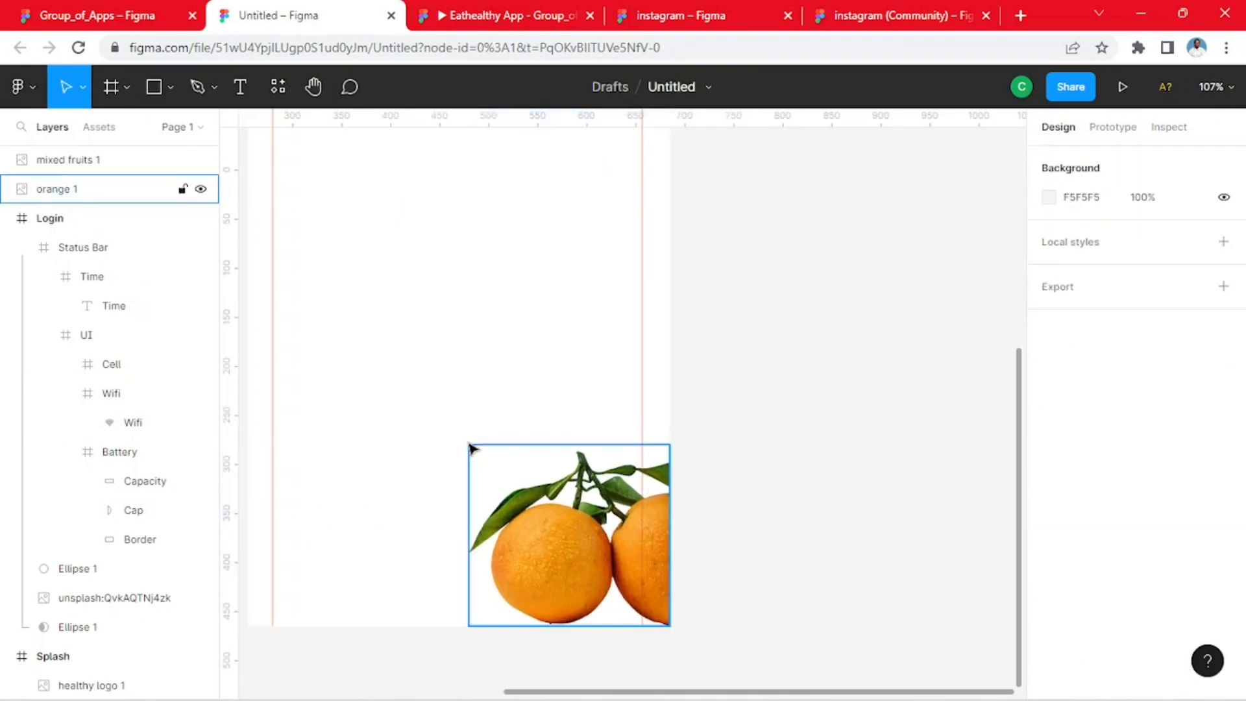
pyautogui.click(538, 553)
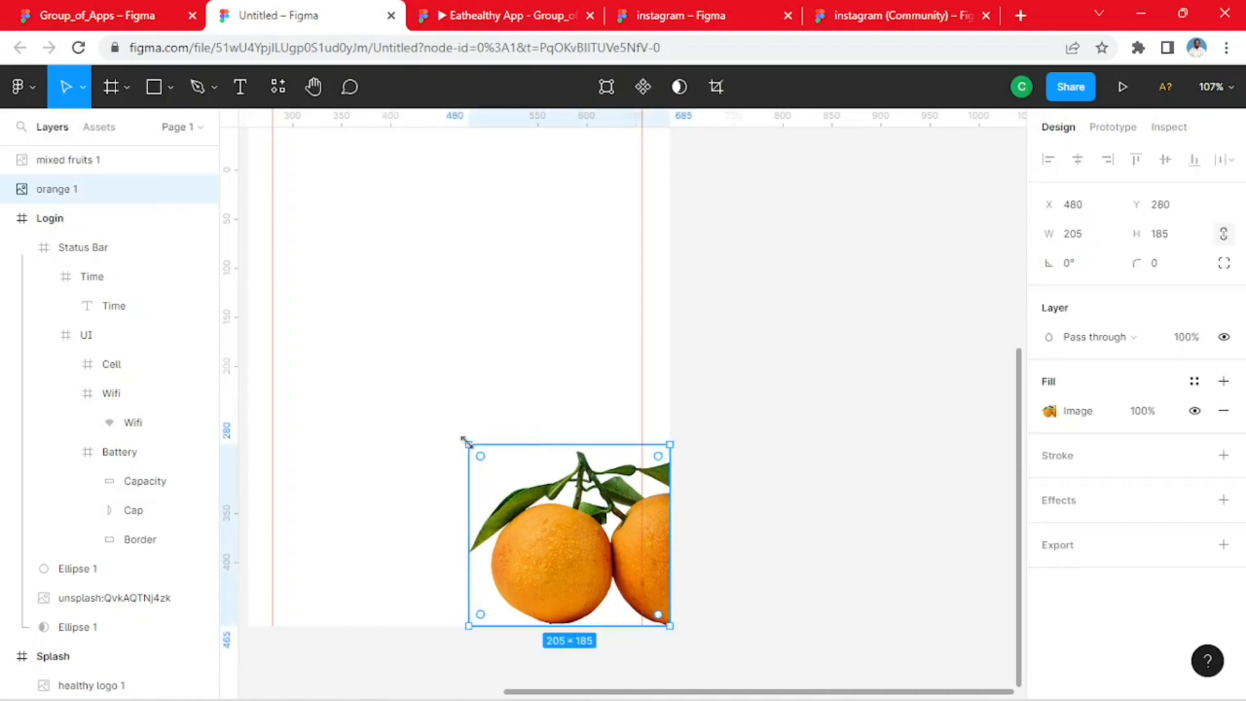
pyautogui.moveTo(465, 440); pyautogui.dragTo(426, 412)
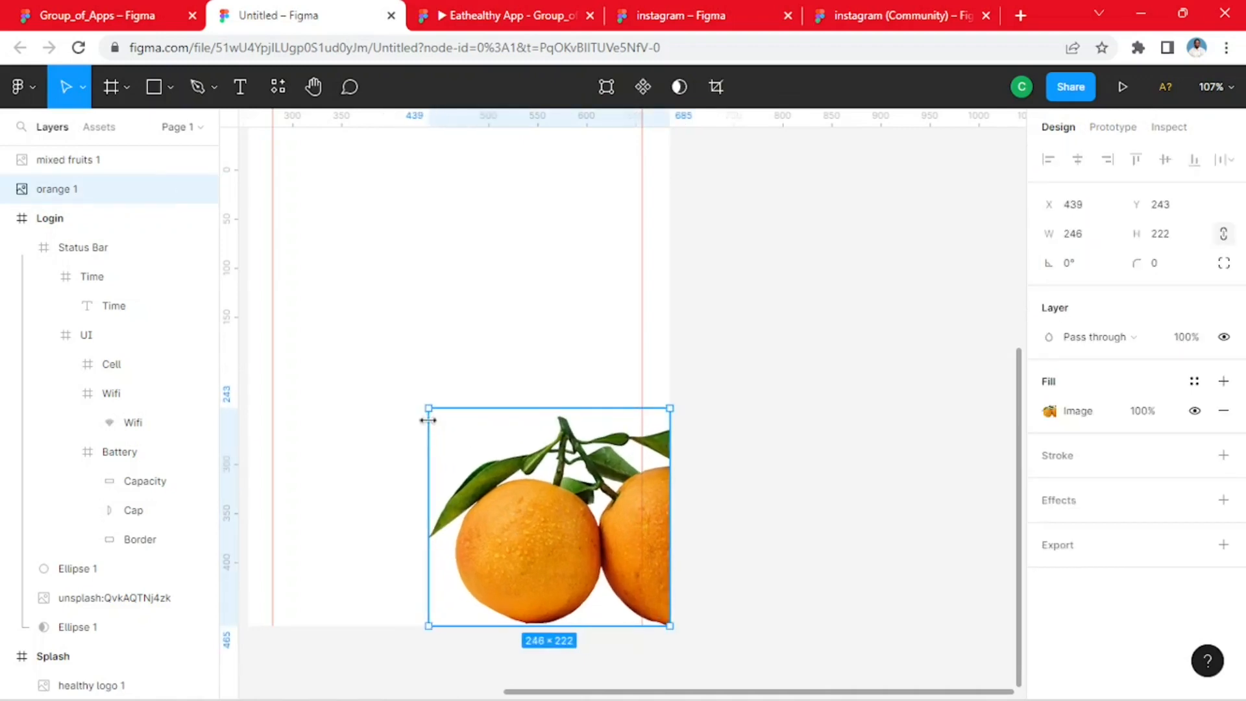
pyautogui.click(708, 373)
pyautogui.keyDown('ctrl'); pyautogui.scroll(-5, 701, 374); pyautogui.keyUp('ctrl')
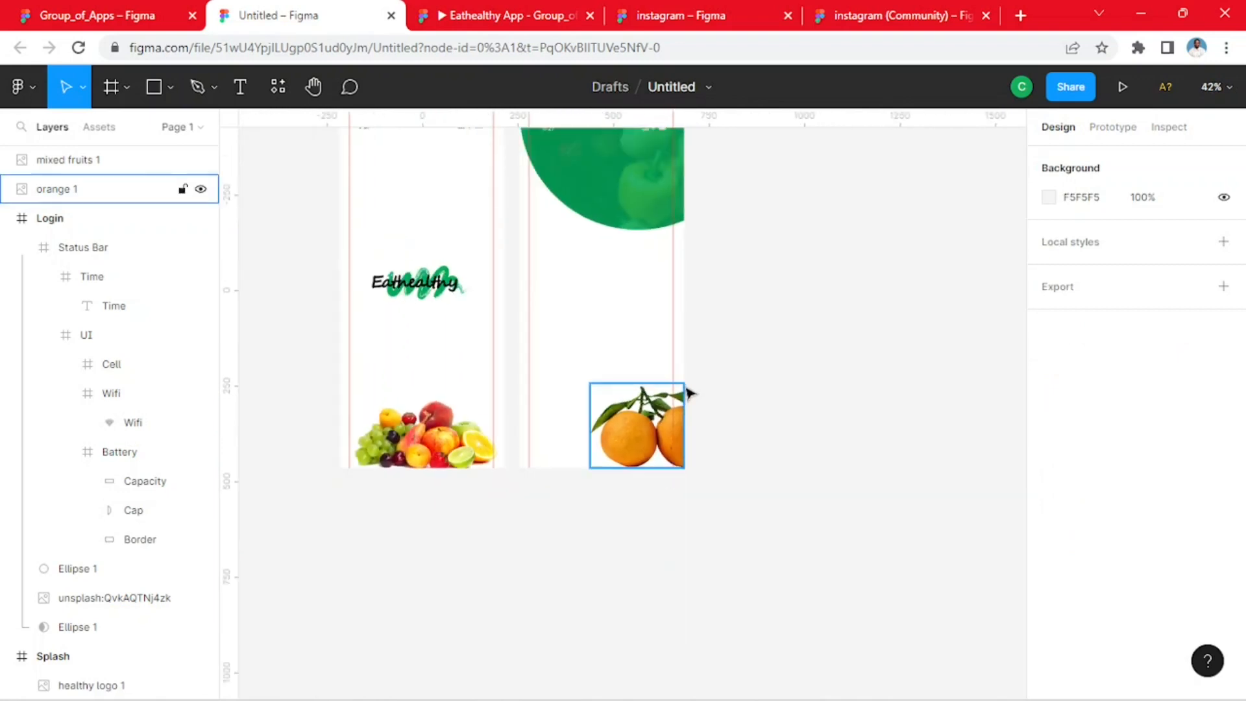
pyautogui.scroll(2, 728, 432)
pyautogui.scroll(2, 727, 428)
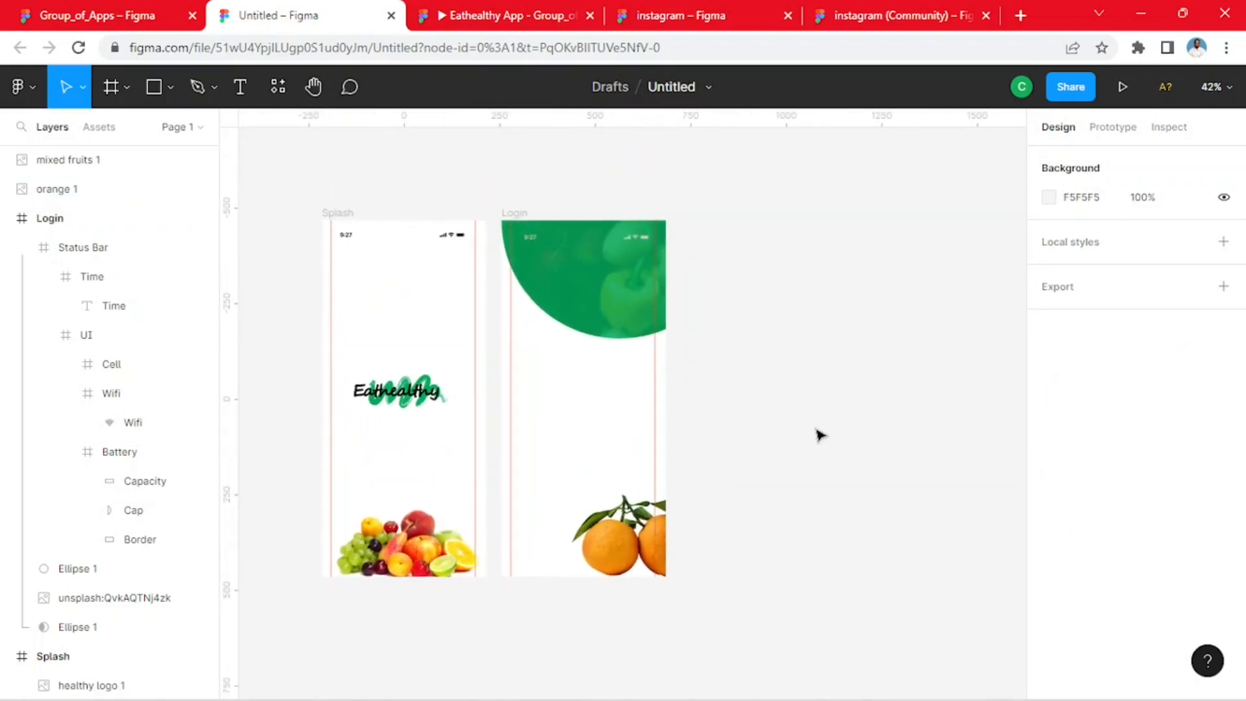
# - Draw a rectangle about 327 × 492 in the middle of the Login screen as its form card, following the Group_of_Apps reference
pyautogui.click(133, 7)
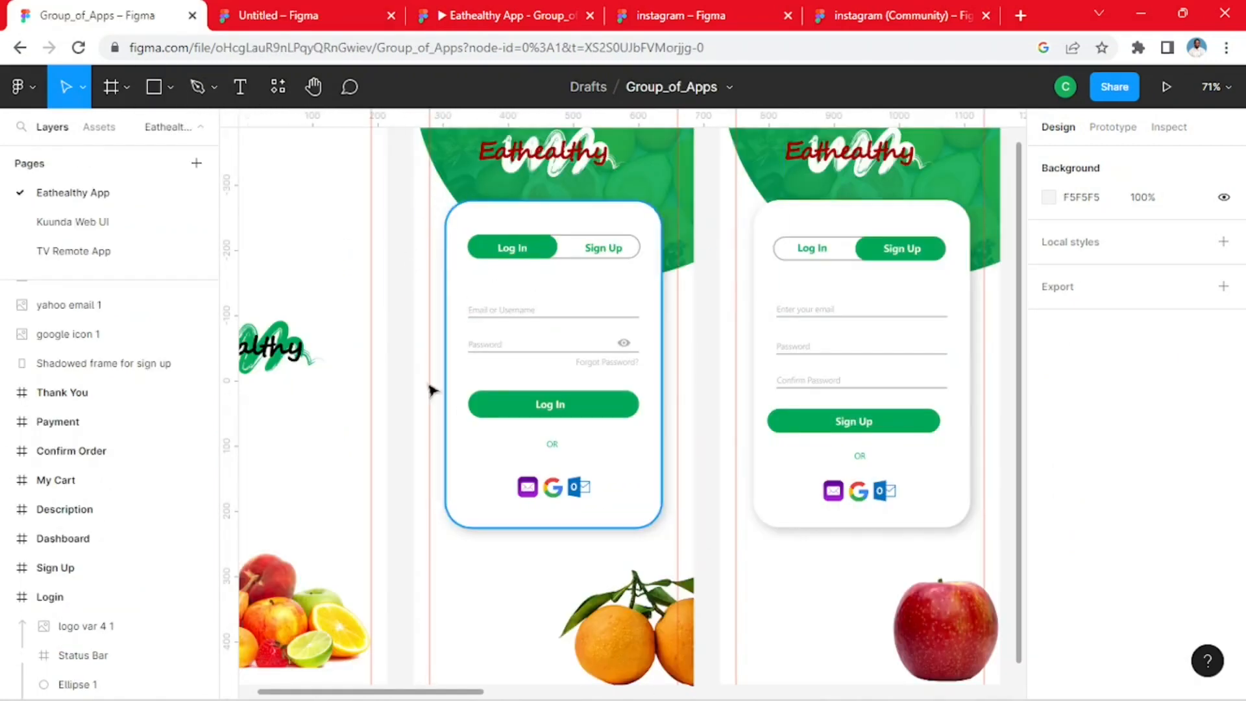
pyautogui.click(326, 9)
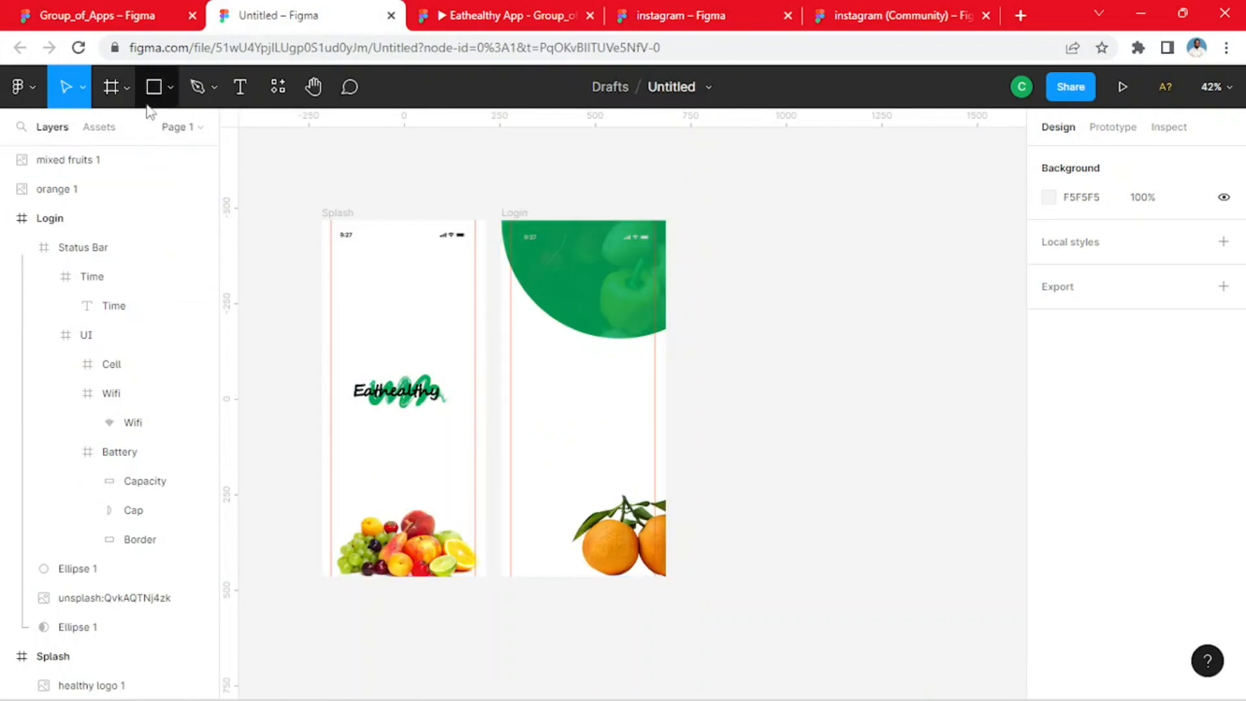
pyautogui.click(171, 87)
pyautogui.click(126, 130)
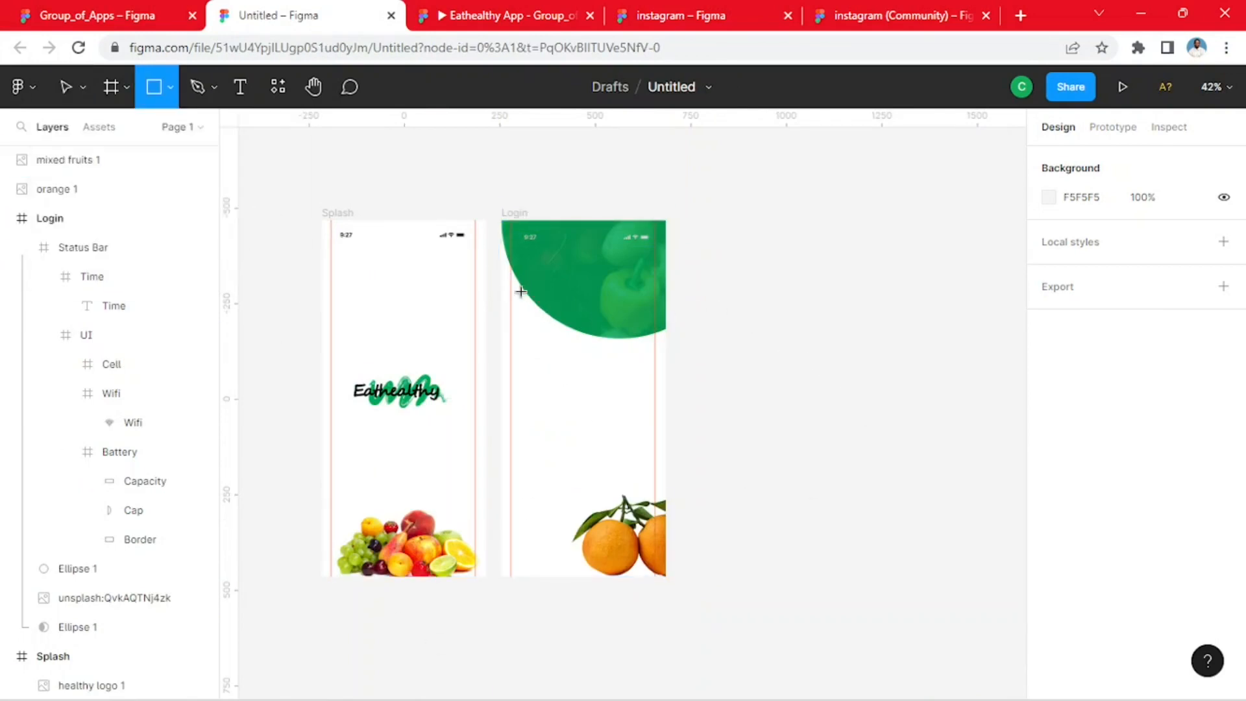
pyautogui.moveTo(521, 291)
pyautogui.mouseDown()
pyautogui.moveTo(636, 439)
pyautogui.moveTo(648, 482)
pyautogui.mouseUp()
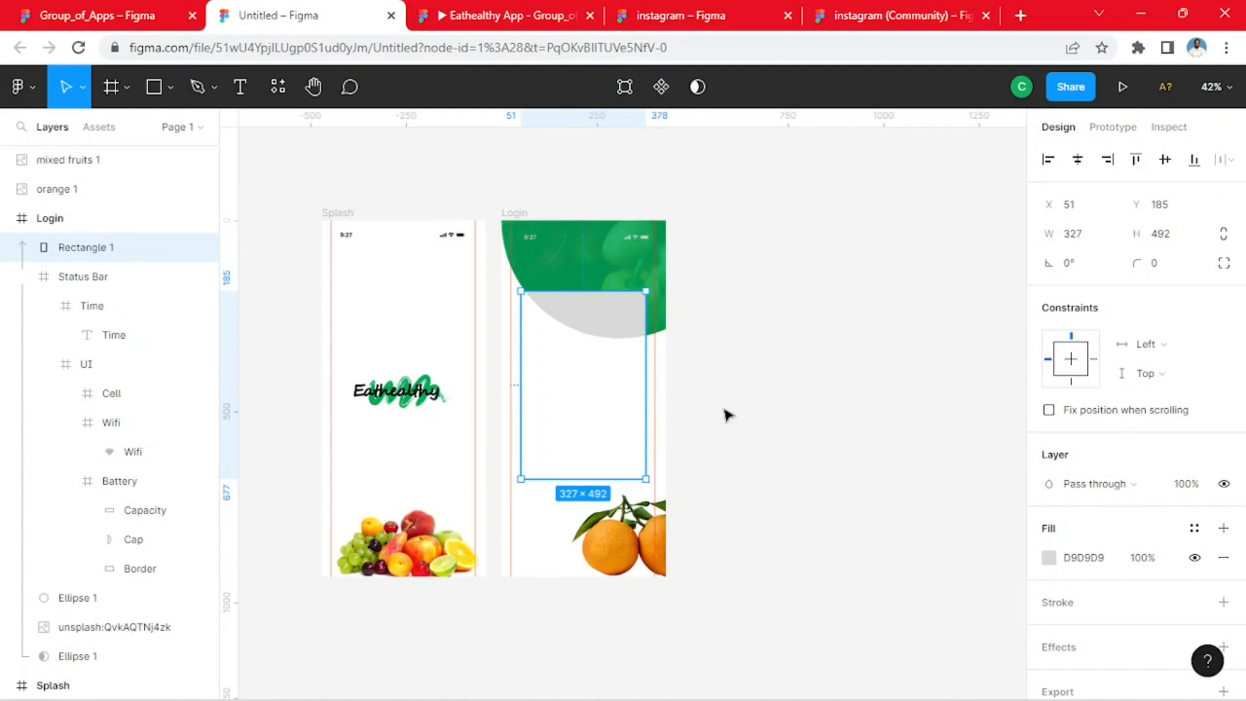
# - Move the form card rectangle's layer out of the Login frame and place it directly above that frame
pyautogui.scroll(-1, 473, 495)
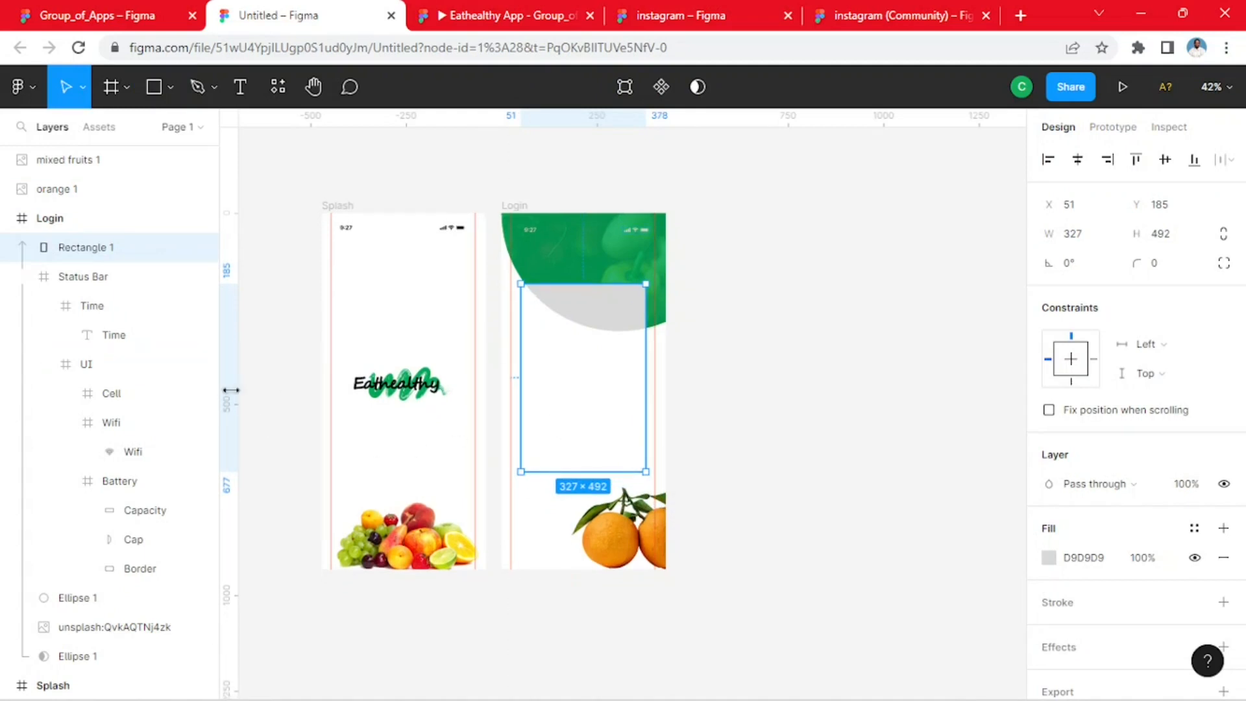
pyautogui.click(548, 575)
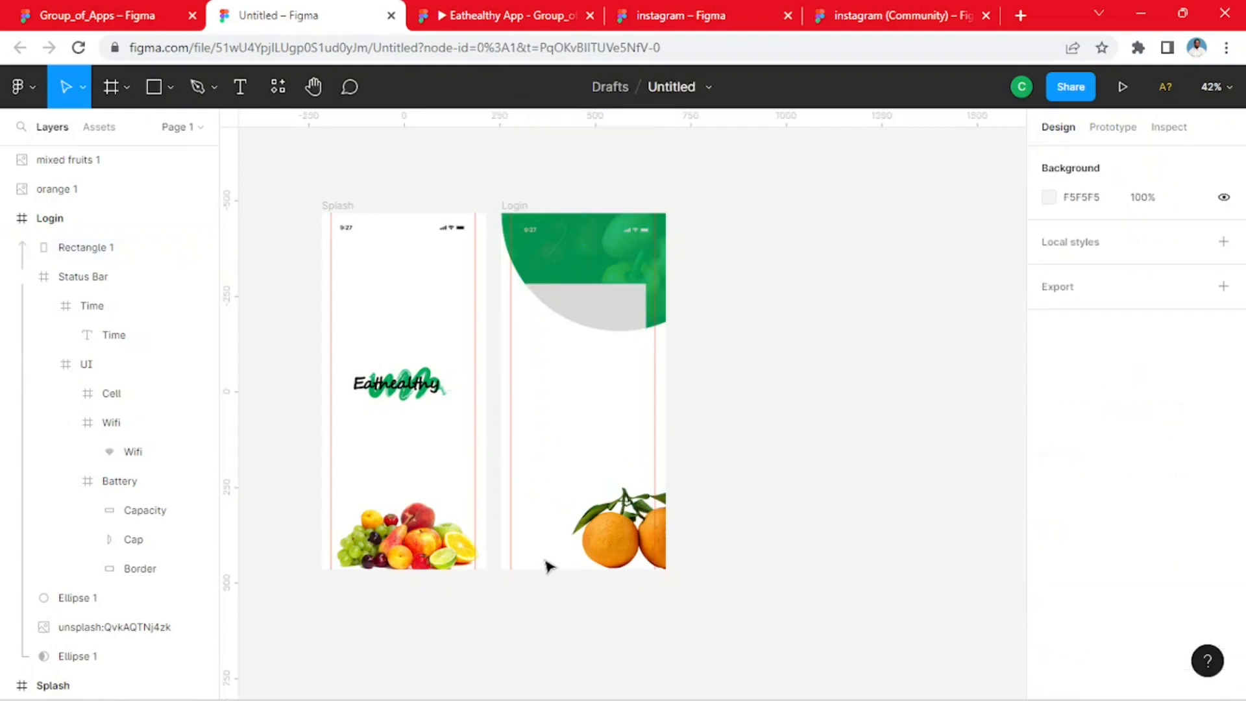
pyautogui.click(623, 314)
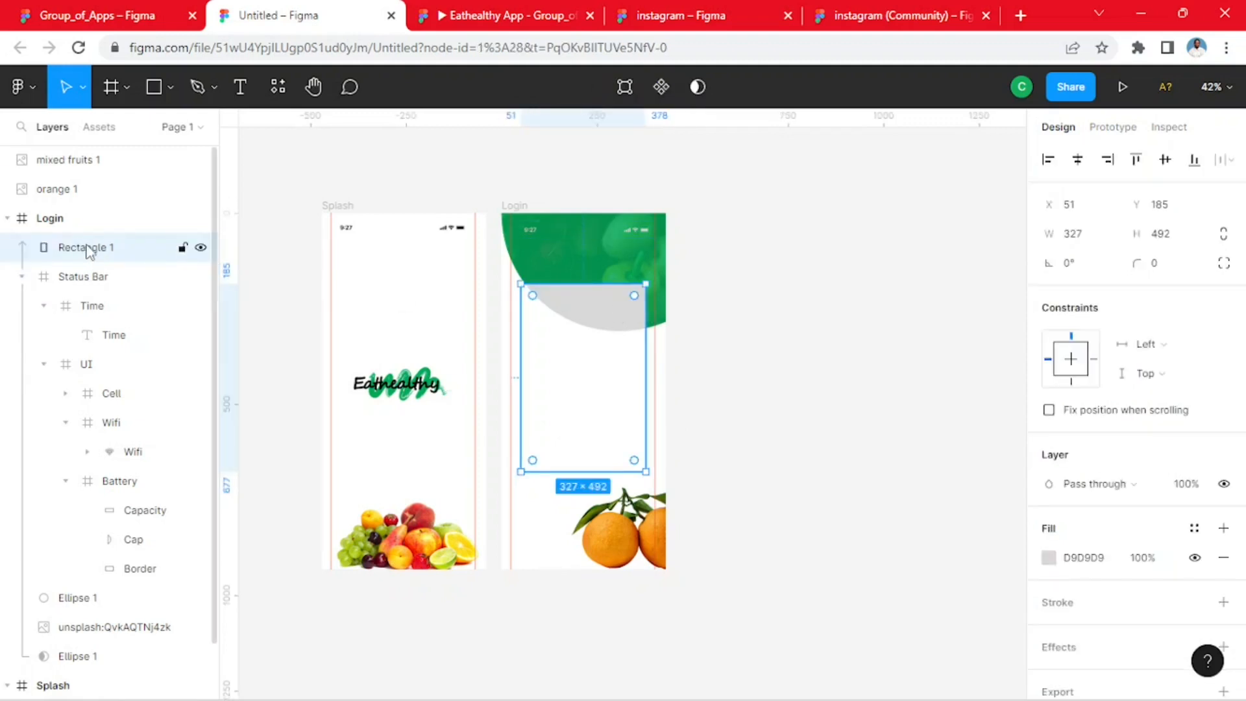
pyautogui.moveTo(84, 246); pyautogui.dragTo(89, 215)
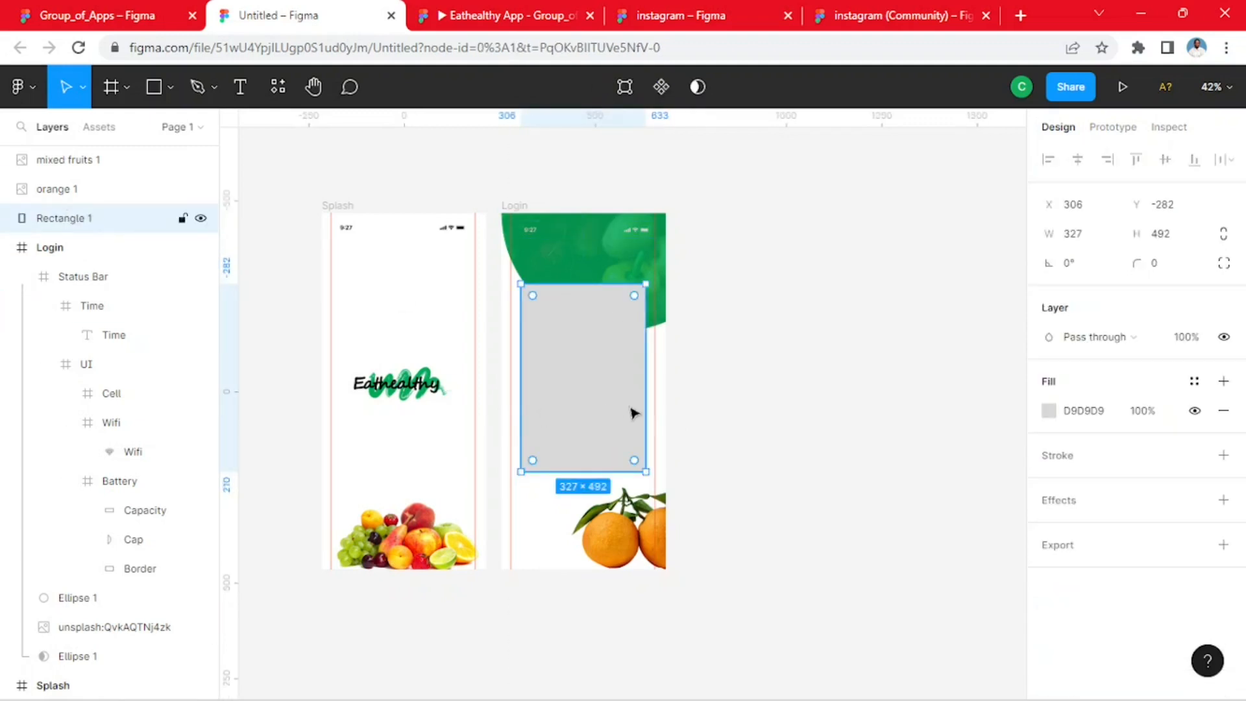
# - Enlarge the form card rectangle to about 340 × 512 and position it at about X 300, Y -269 on the Login screen
pyautogui.moveTo(597, 377); pyautogui.dragTo(597, 374)
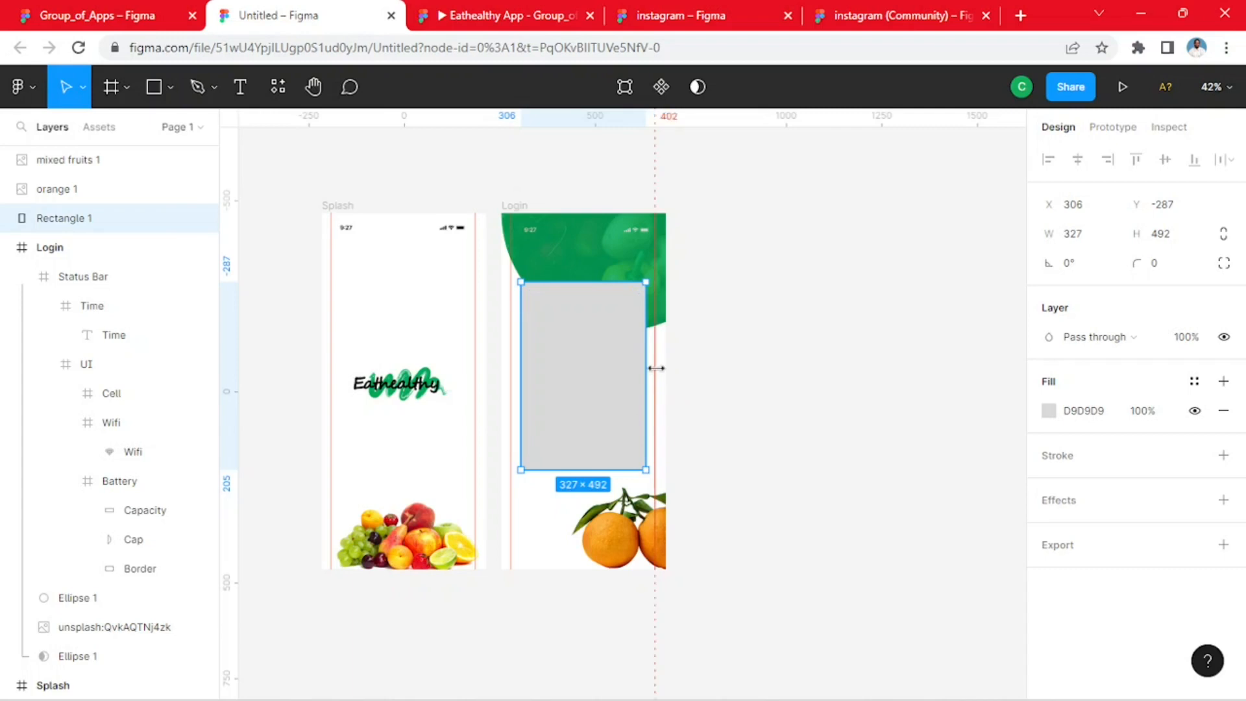
pyautogui.scroll(3, 647, 383)
pyautogui.scroll(5, 647, 451)
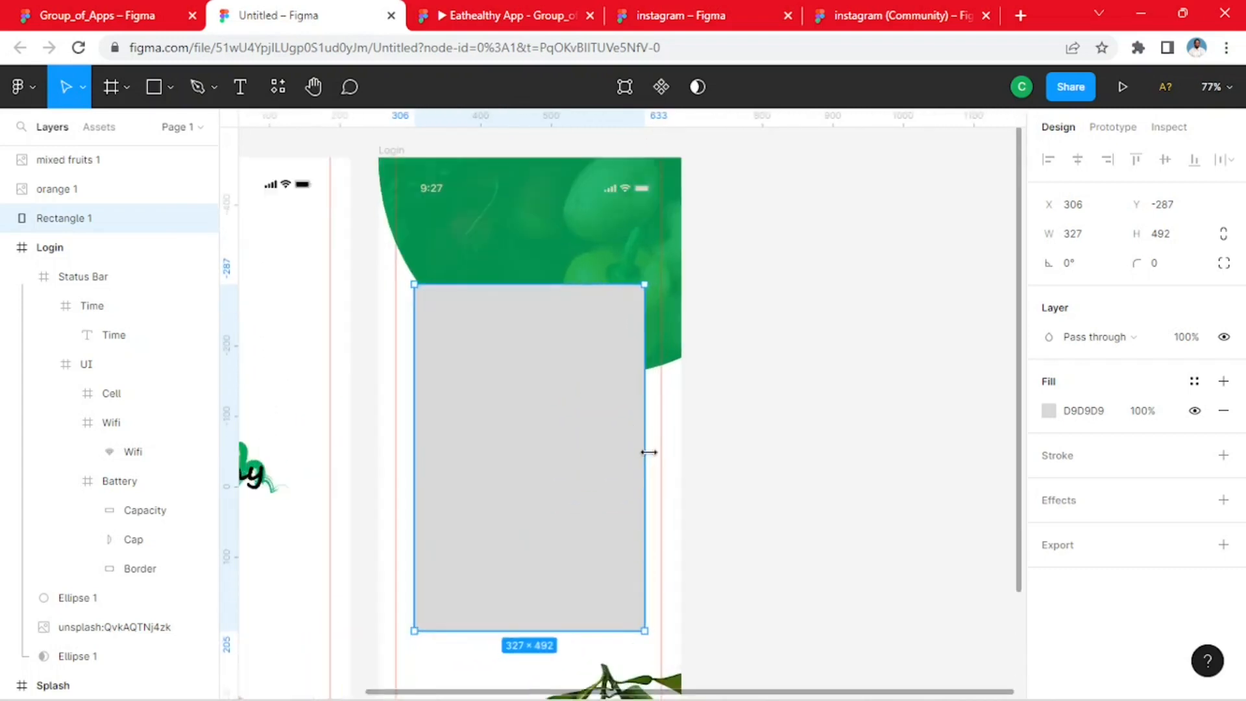
pyautogui.moveTo(646, 448); pyautogui.dragTo(654, 445)
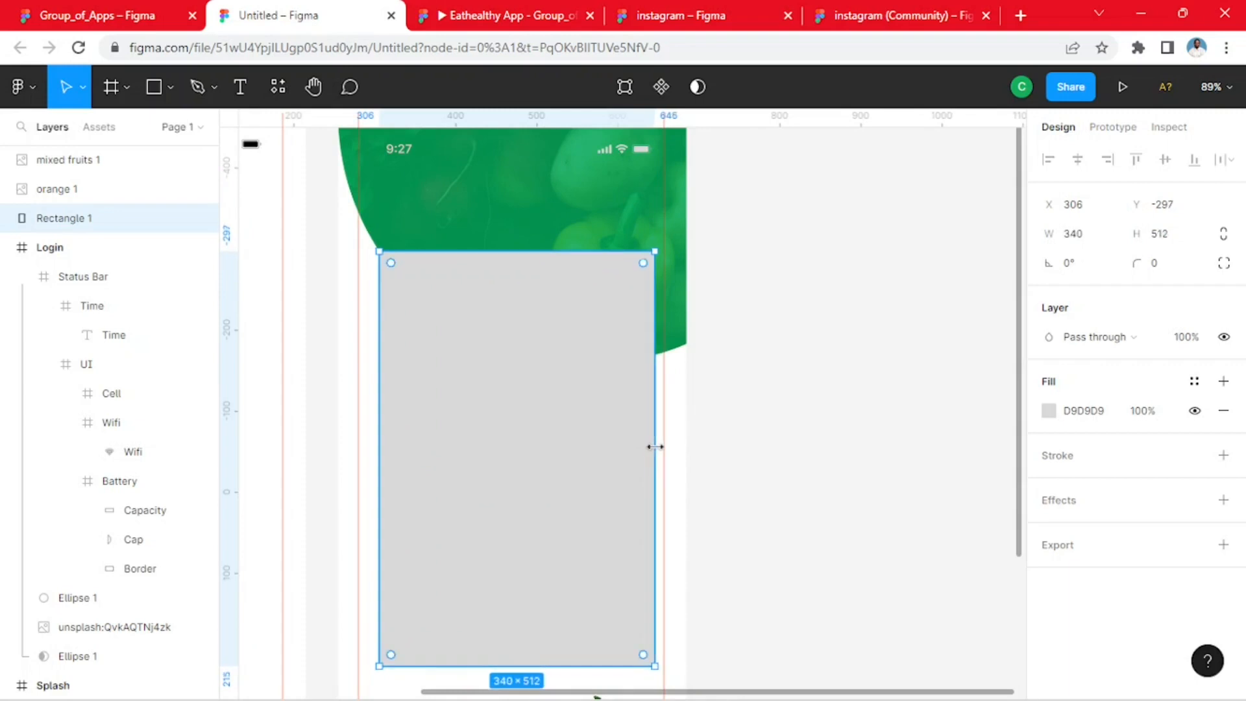
pyautogui.moveTo(536, 467); pyautogui.dragTo(536, 496)
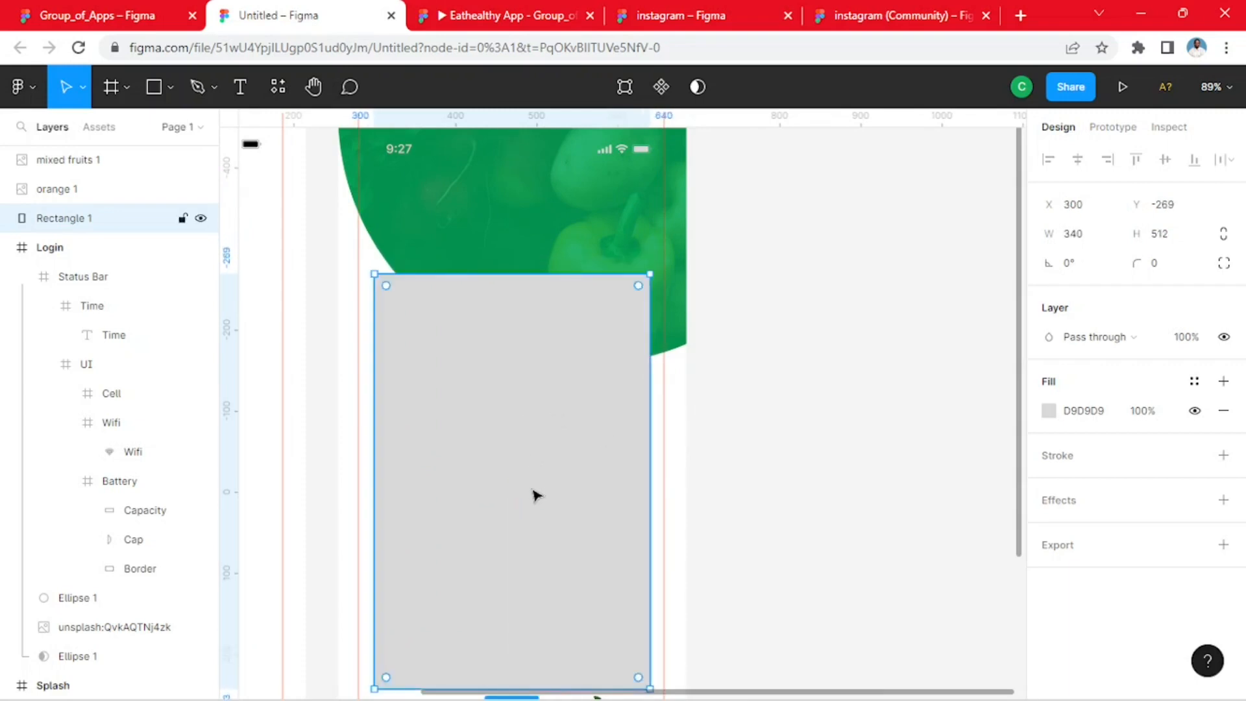
# - Compare the form card with the Group_of_Apps reference and round the card rectangle's corners with a radius of 20
pyautogui.click(813, 391)
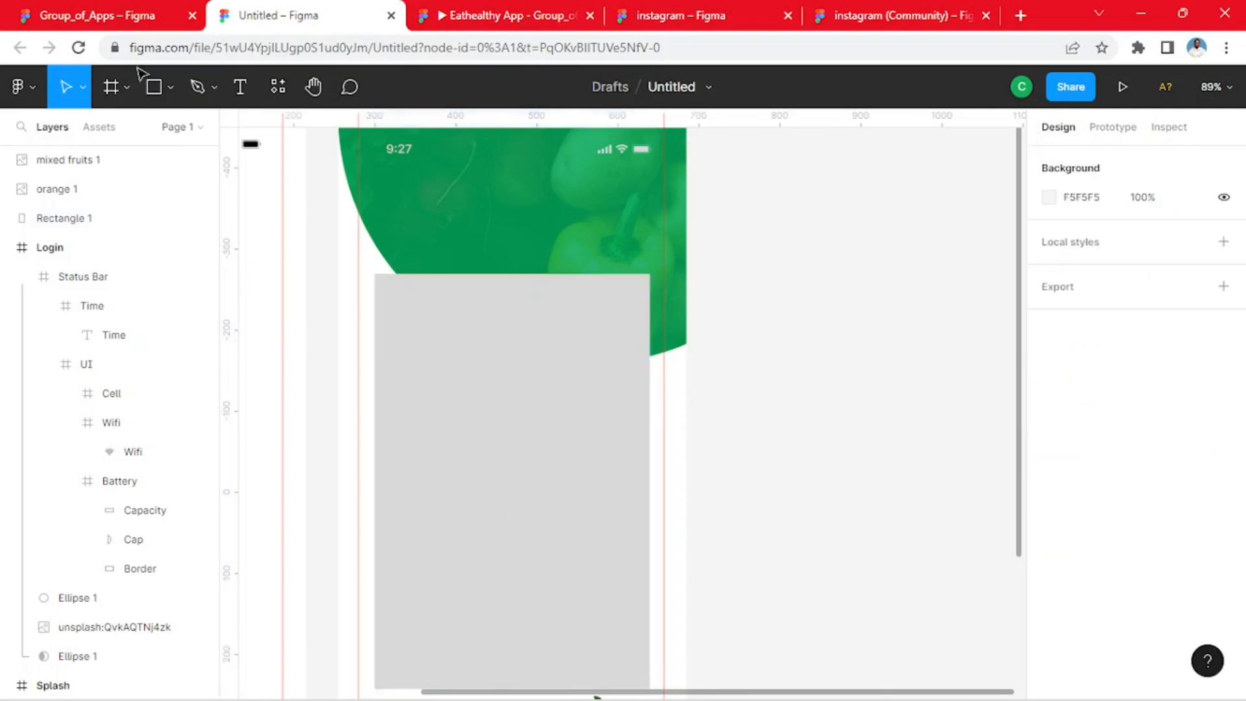
pyautogui.click(104, 14)
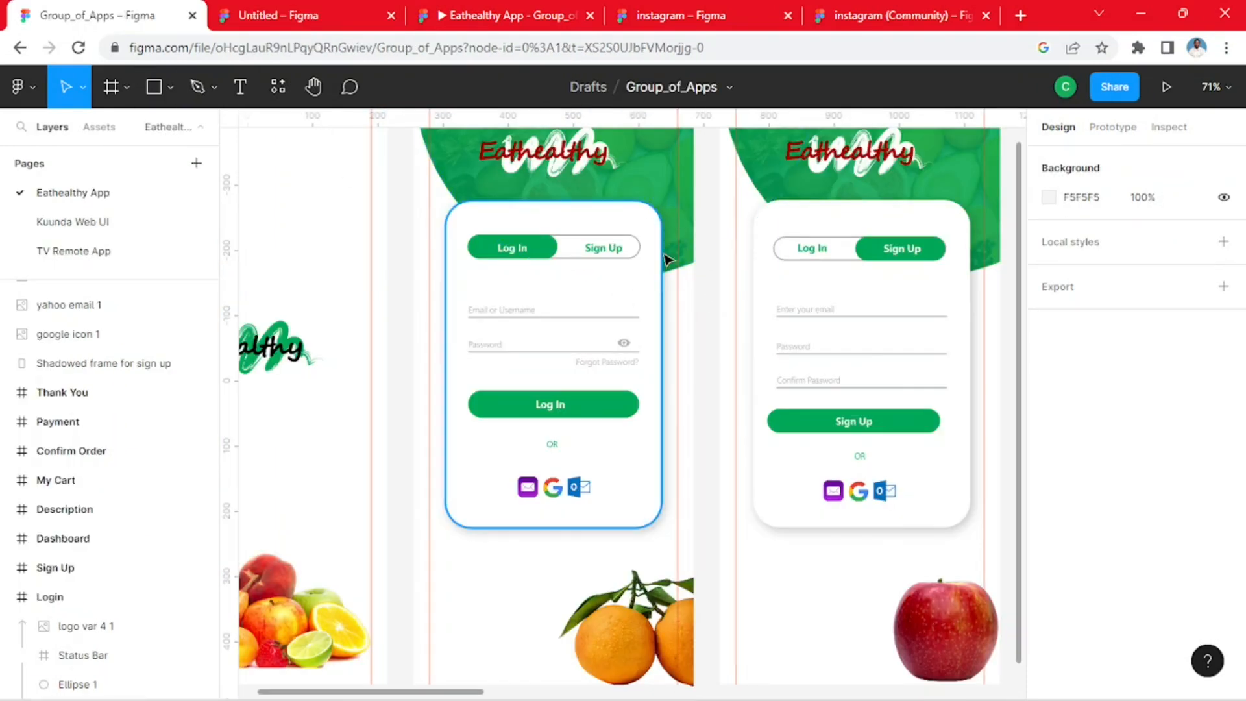
pyautogui.click(328, 18)
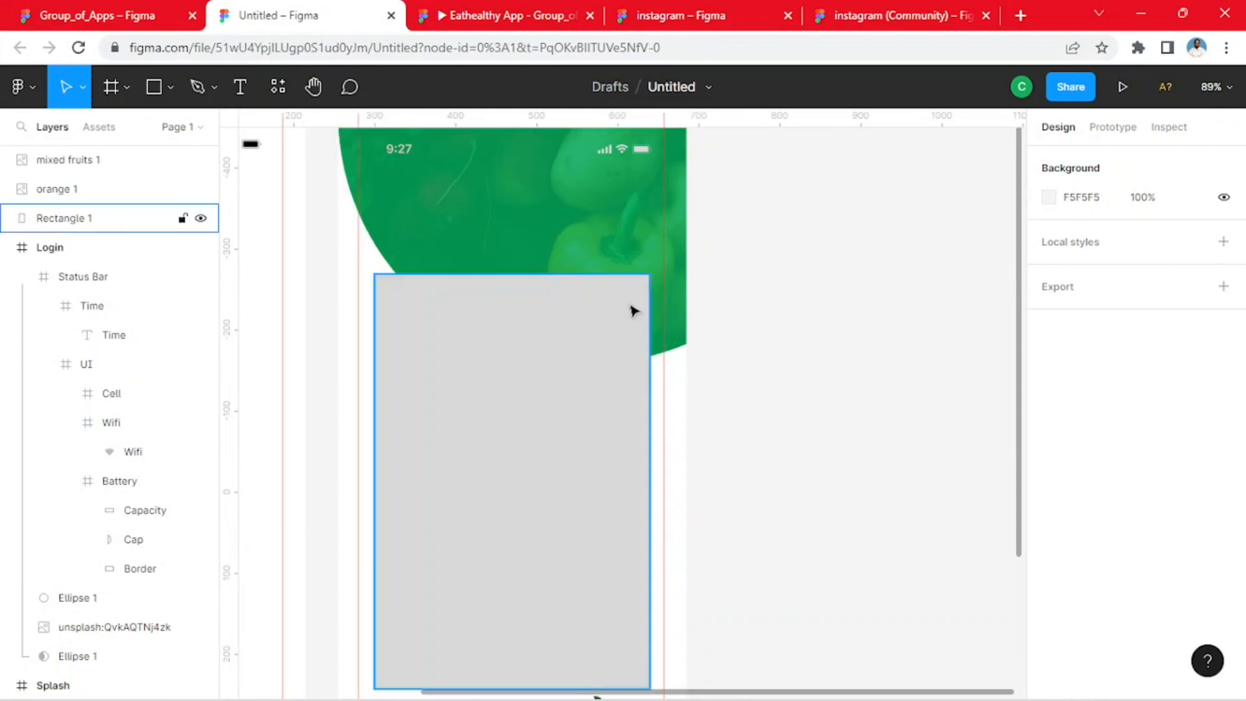
pyautogui.click(575, 481)
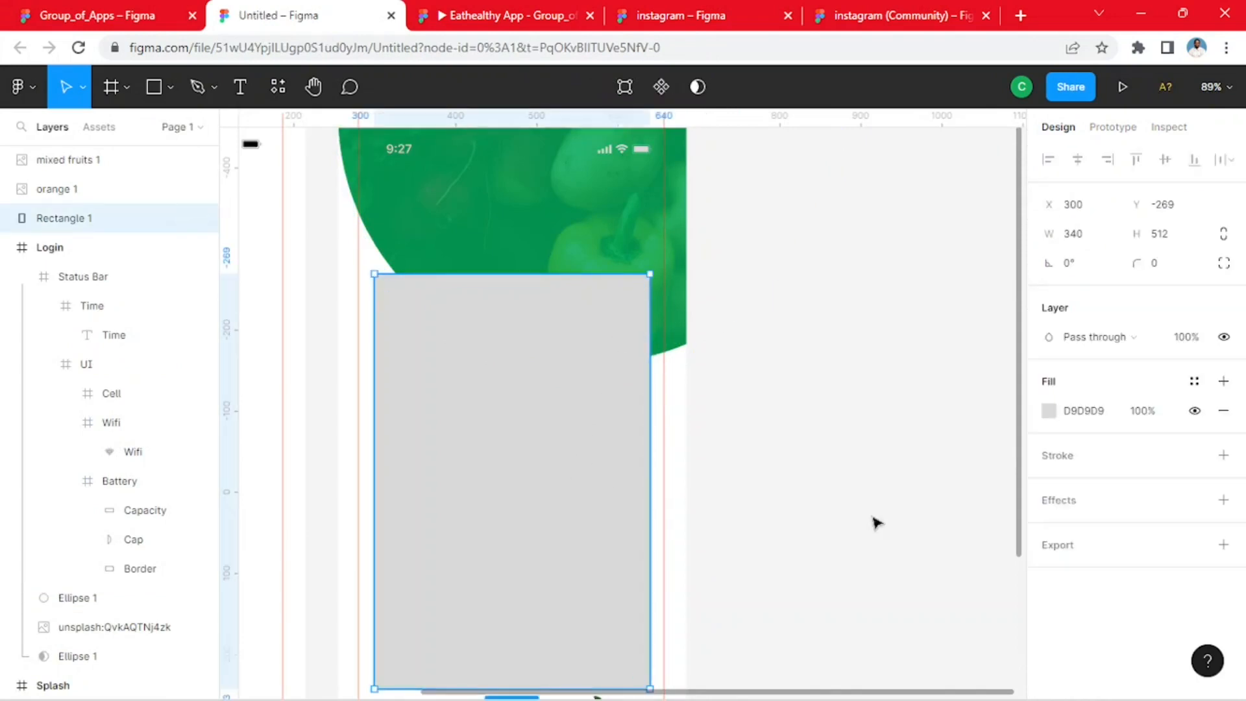
pyautogui.click(1160, 266)
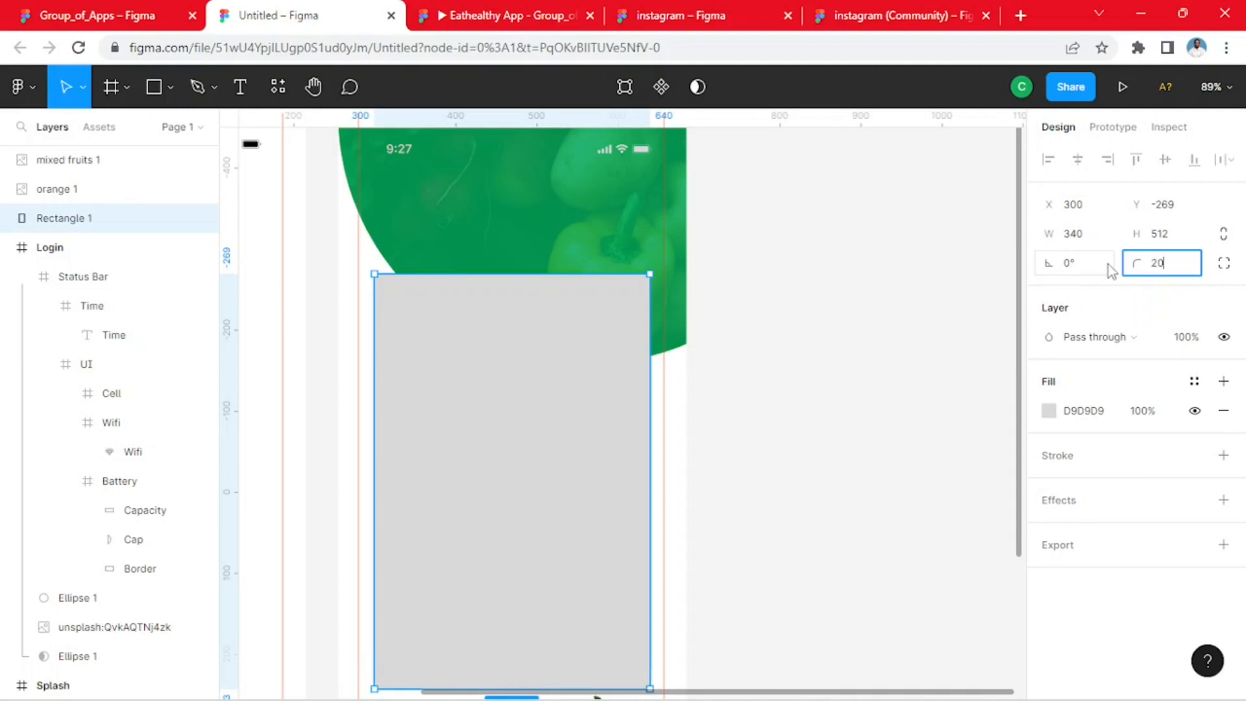
pyautogui.write('20')
pyautogui.press('Return')
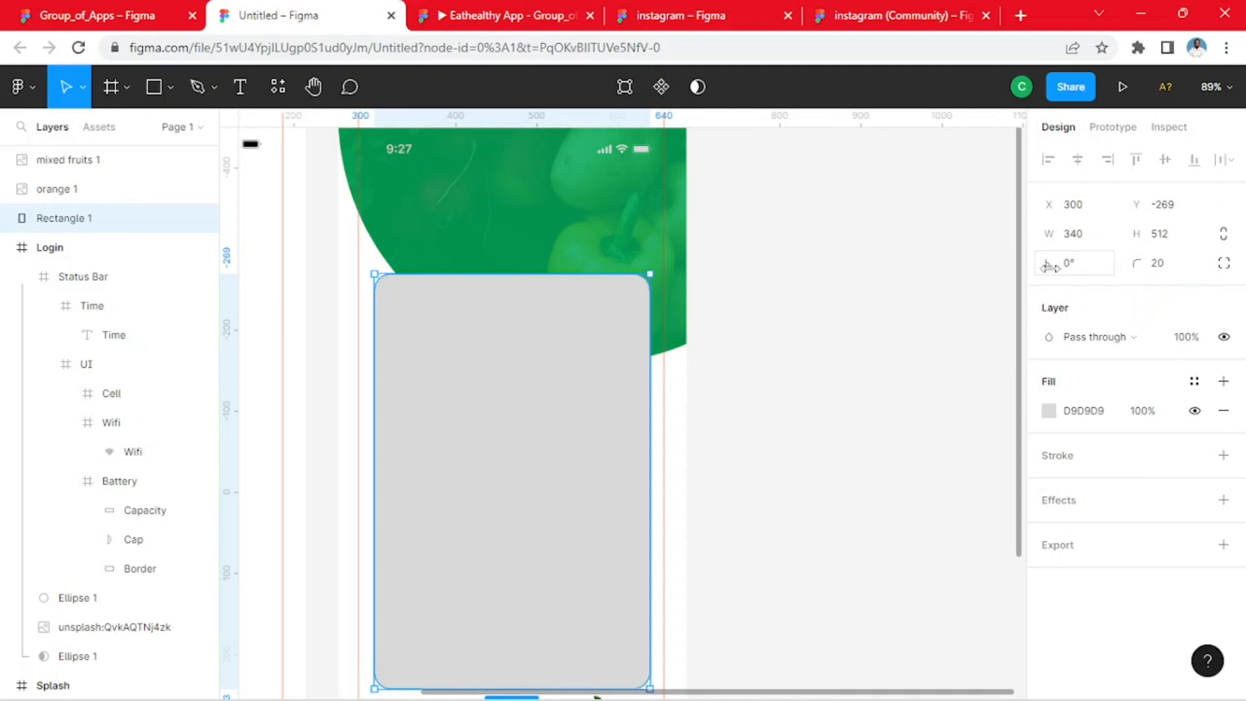
# - Increase the form card rectangle's corner radius to 35 and deselect it
pyautogui.click(1160, 266)
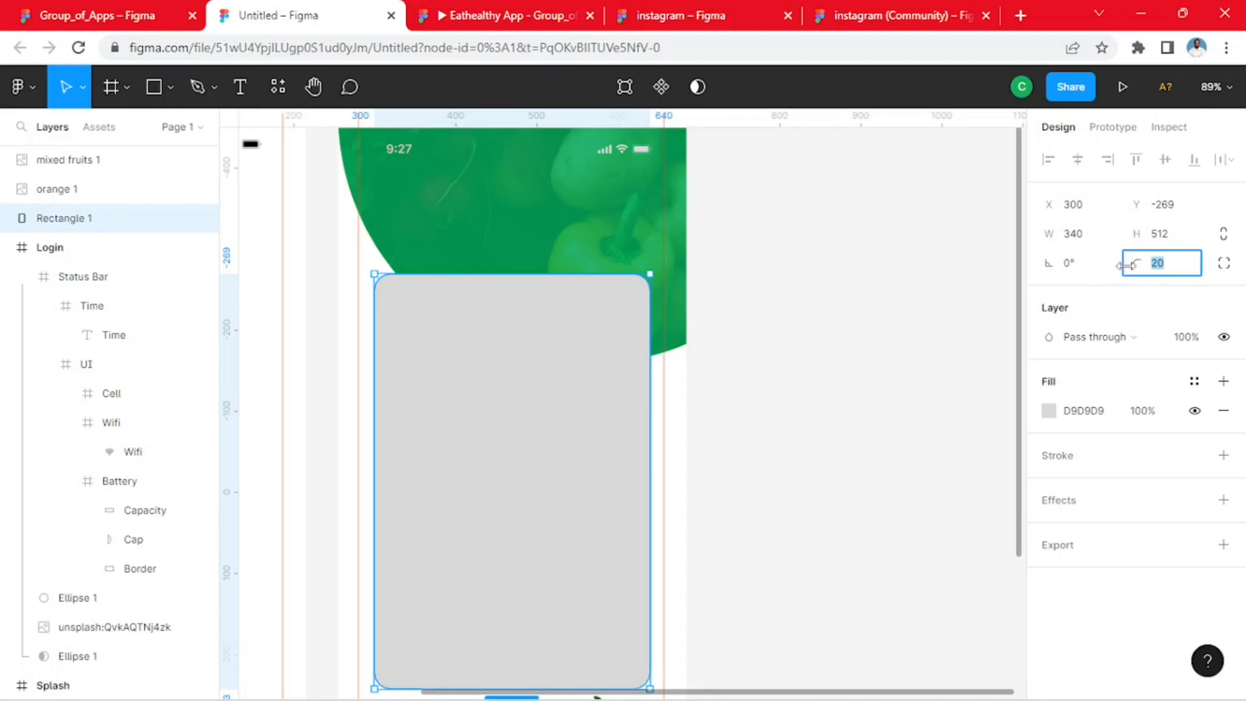
pyautogui.write('35')
pyautogui.press('Return')
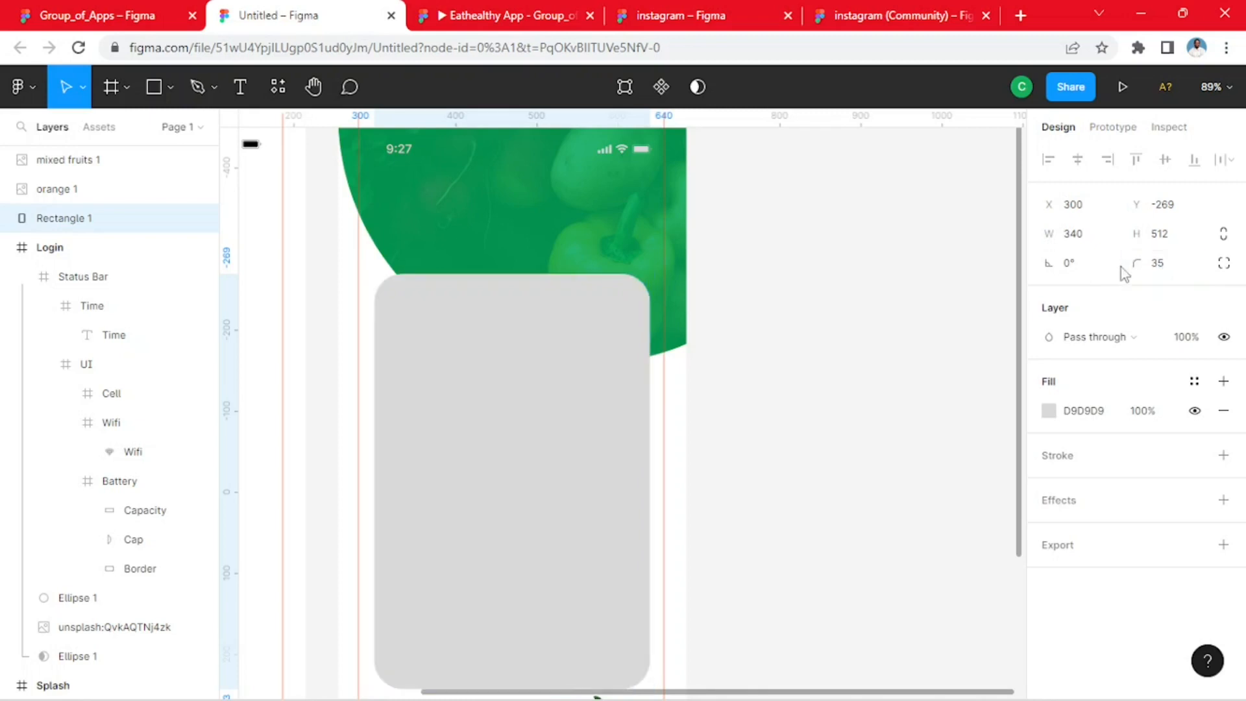
pyautogui.click(860, 292)
# - Look up the login card's corner radius in the Group_of_Apps reference and set the form card rectangle's radius to 40
pyautogui.hotkey('ctrl', '1')
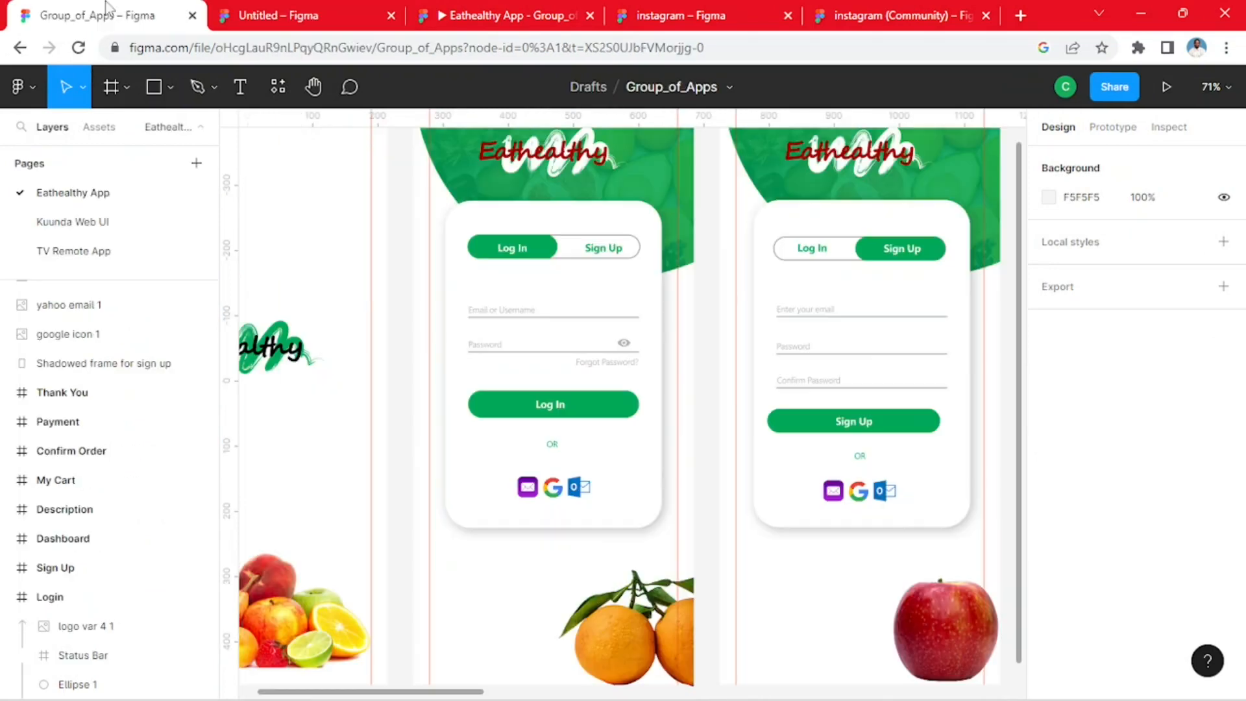
pyautogui.click(655, 222)
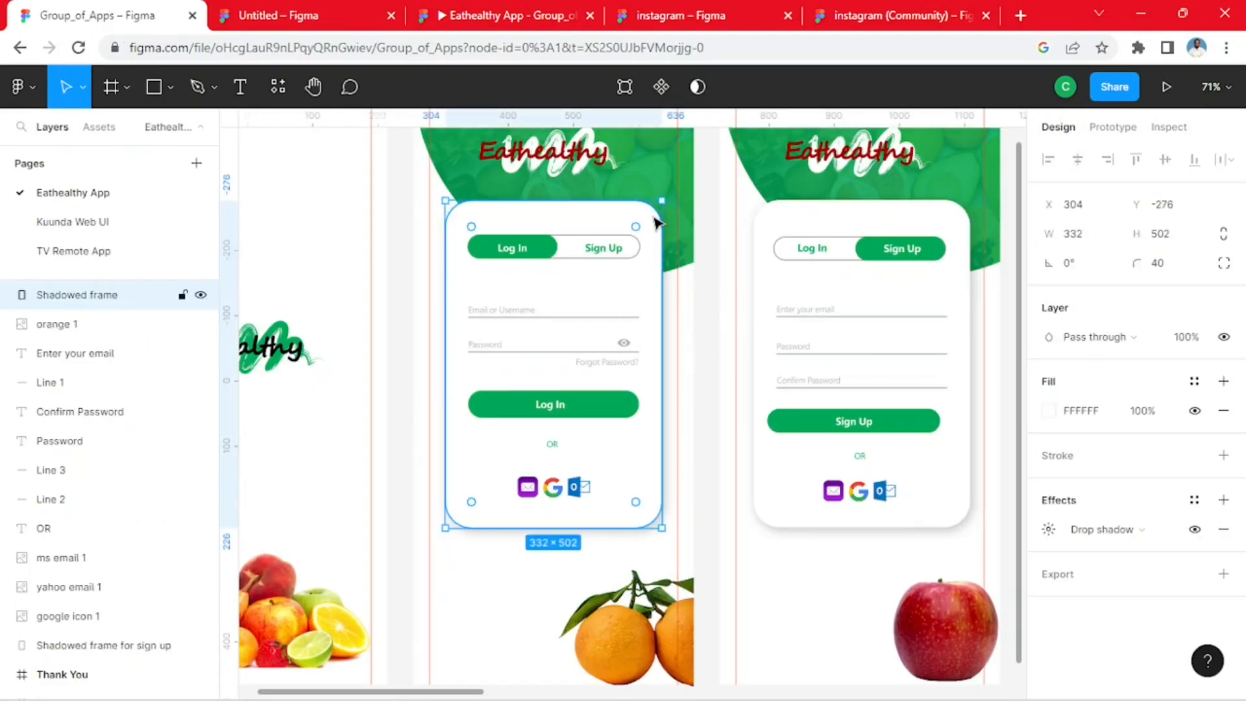
pyautogui.click(335, 14)
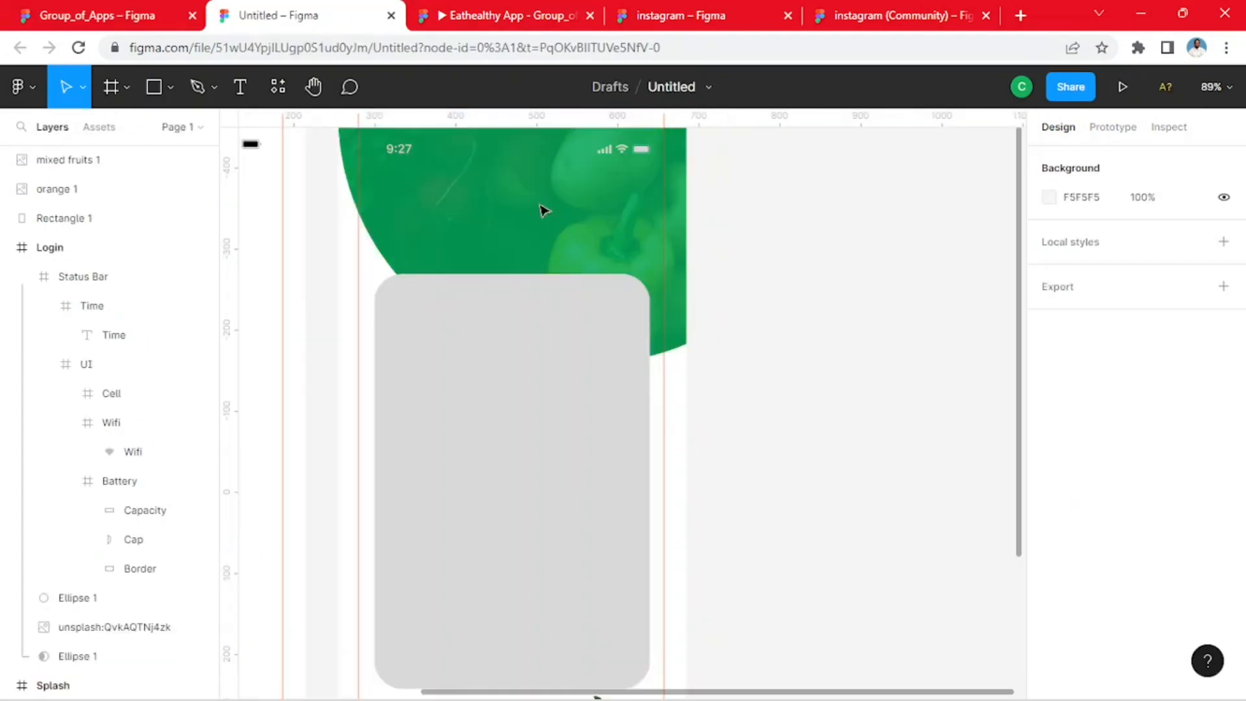
pyautogui.click(592, 440)
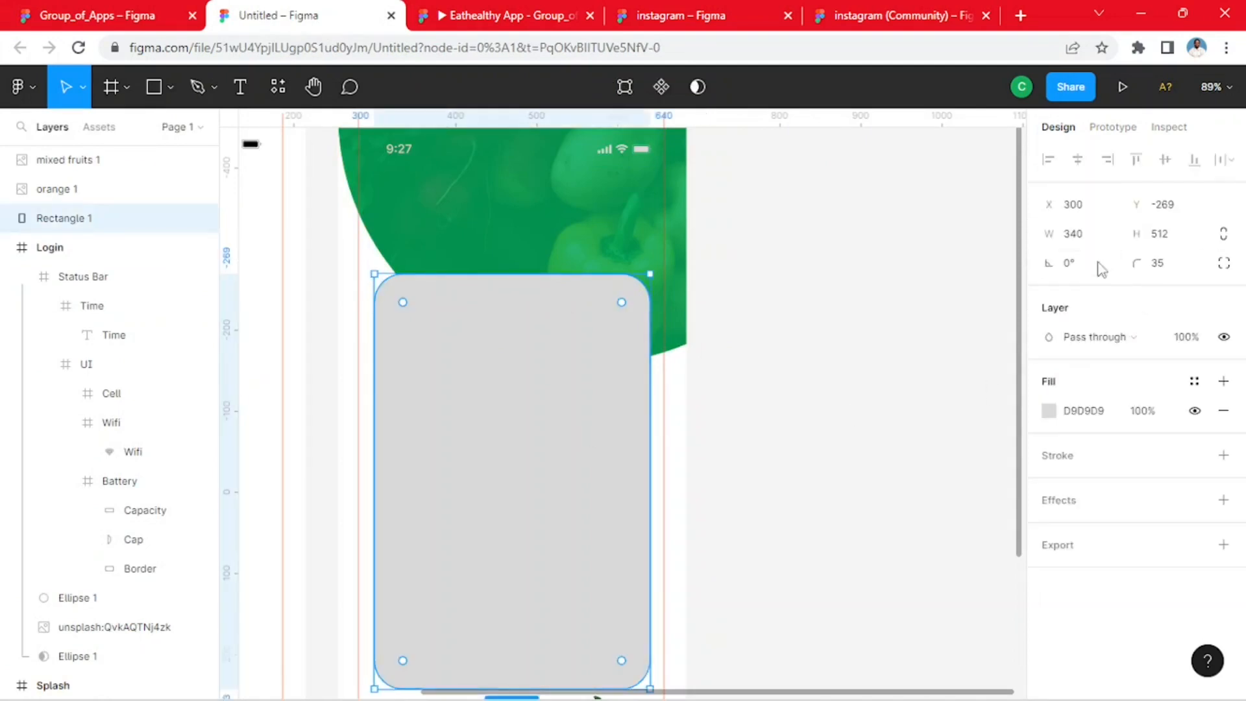
pyautogui.click(1162, 266)
pyautogui.write('4')
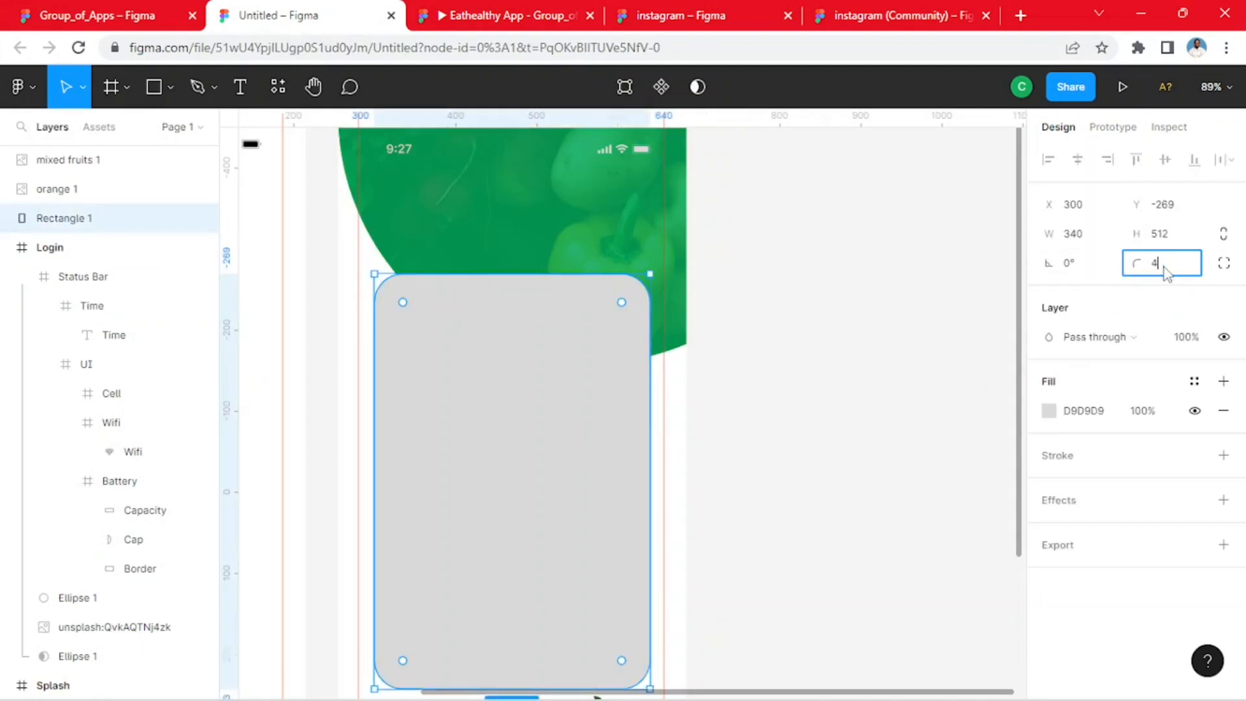
pyautogui.write('0')
pyautogui.press('Return')
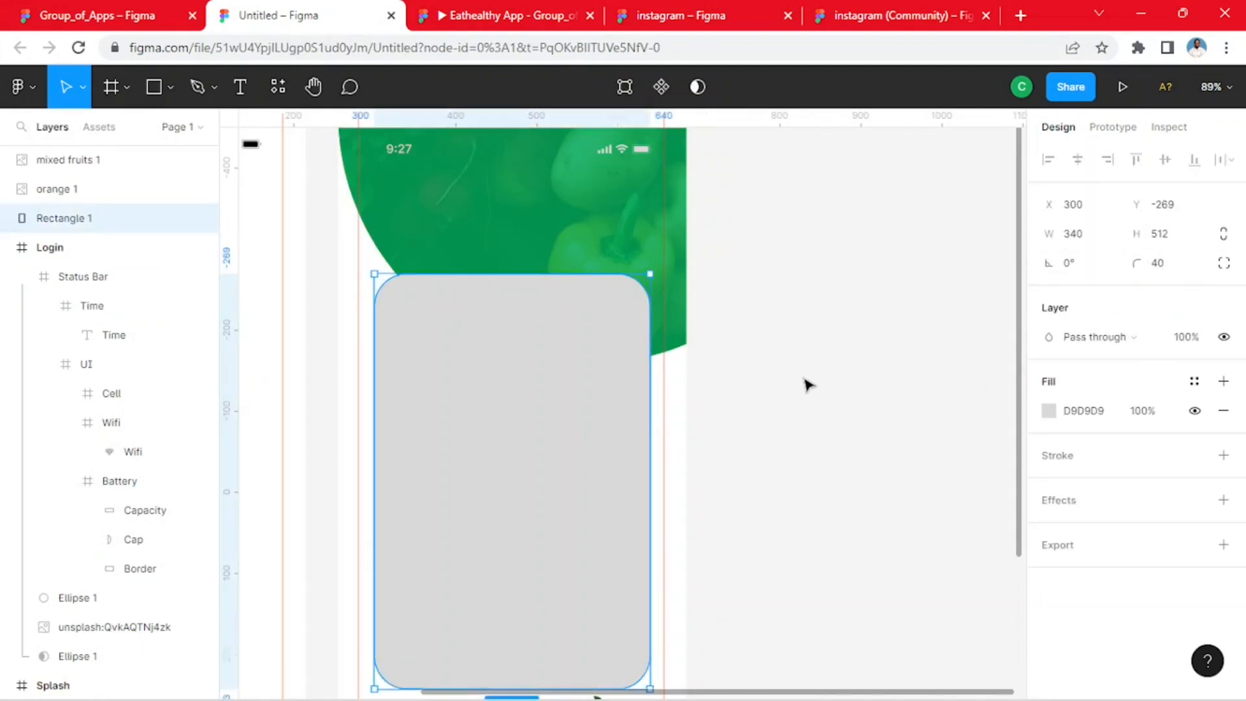
# - Compare with the reference login card and change the form card rectangle's fill to white (FFFFFF)
pyautogui.scroll(-3, 673, 392)
pyautogui.click(120, 14)
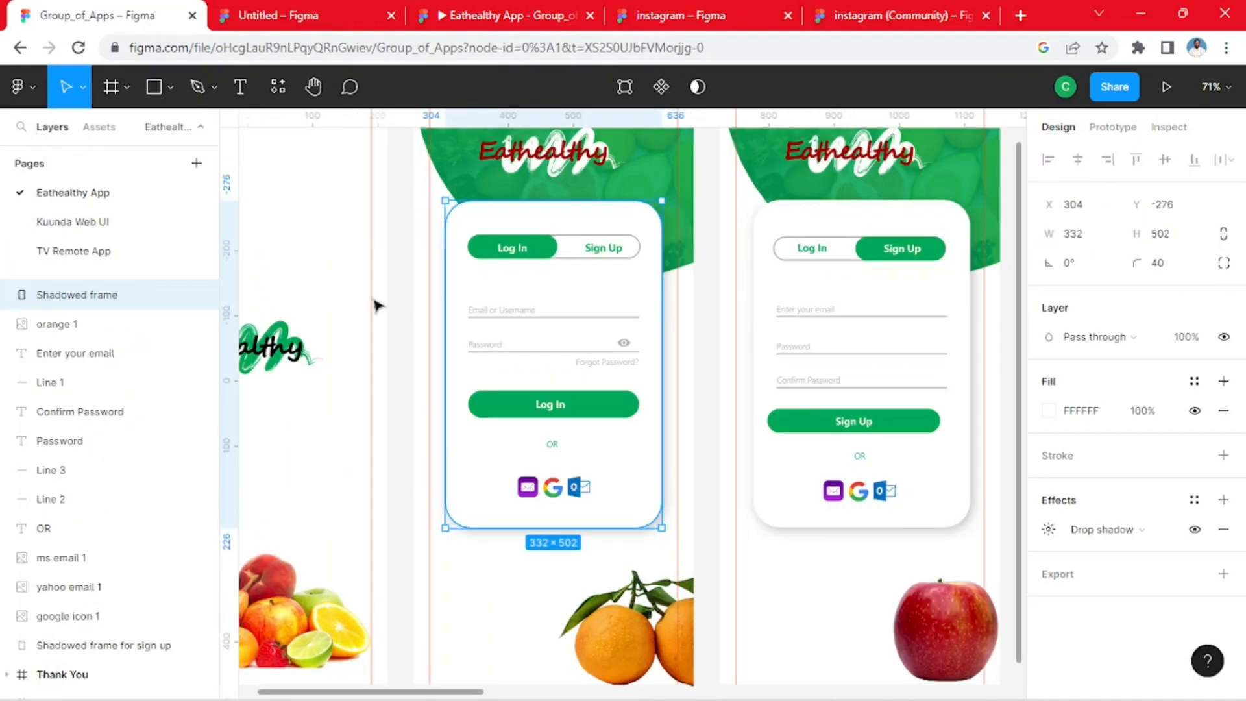
pyautogui.click(717, 428)
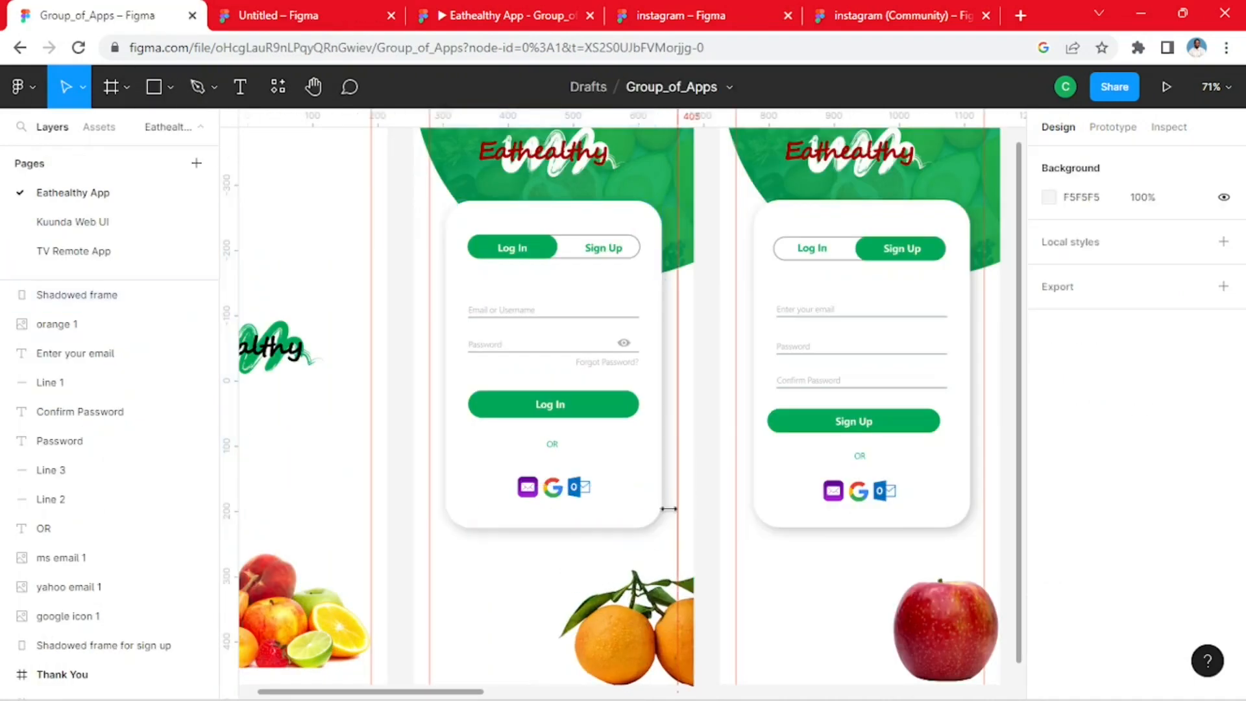
pyautogui.click(289, 15)
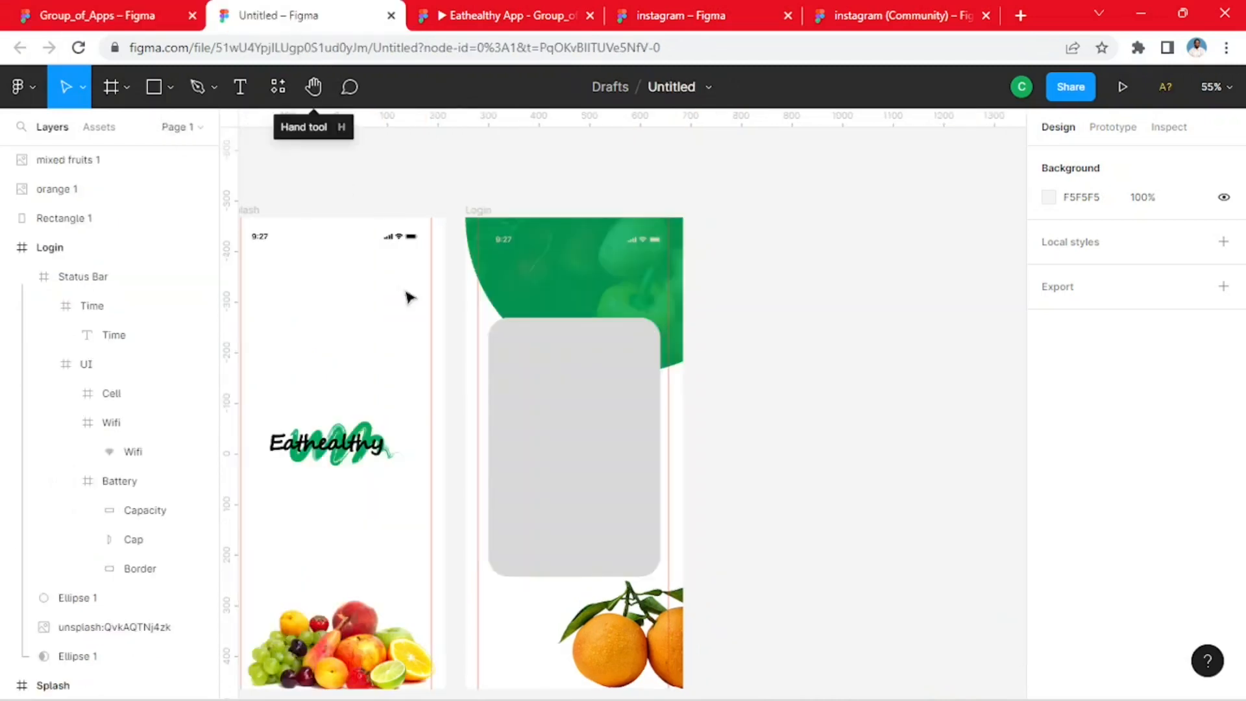
pyautogui.click(615, 506)
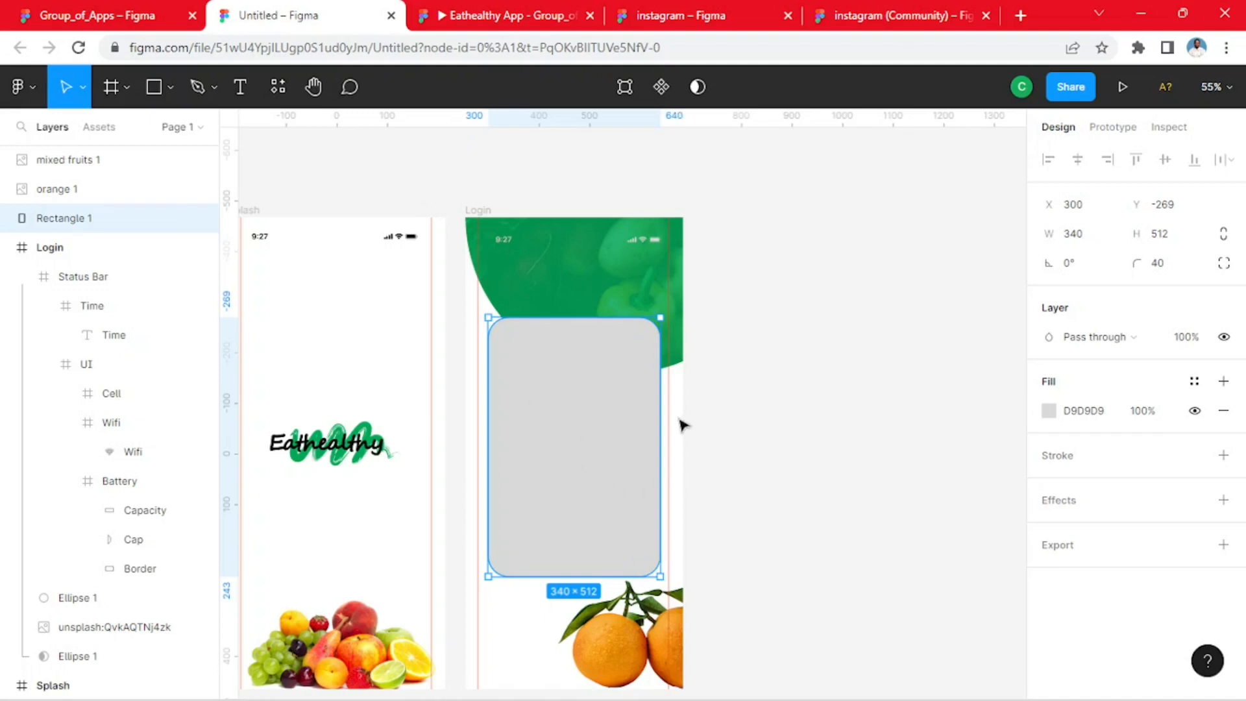
pyautogui.click(1045, 413)
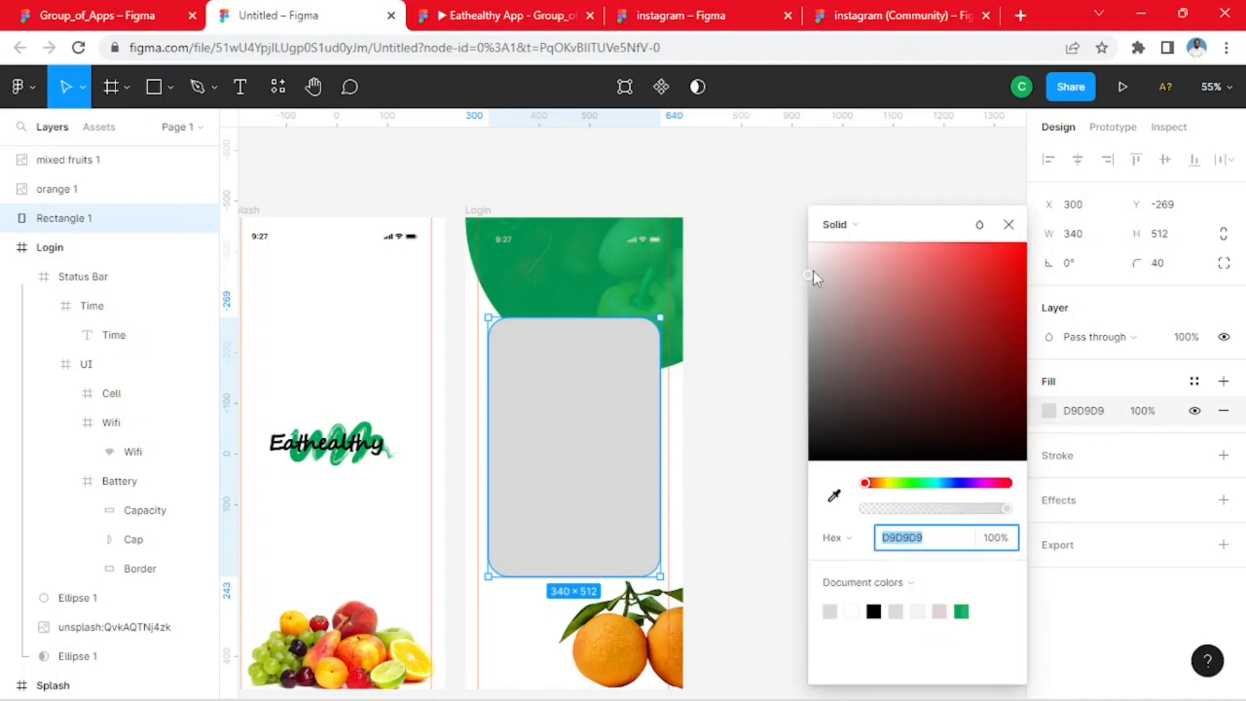
pyautogui.moveTo(813, 272); pyautogui.dragTo(810, 241)
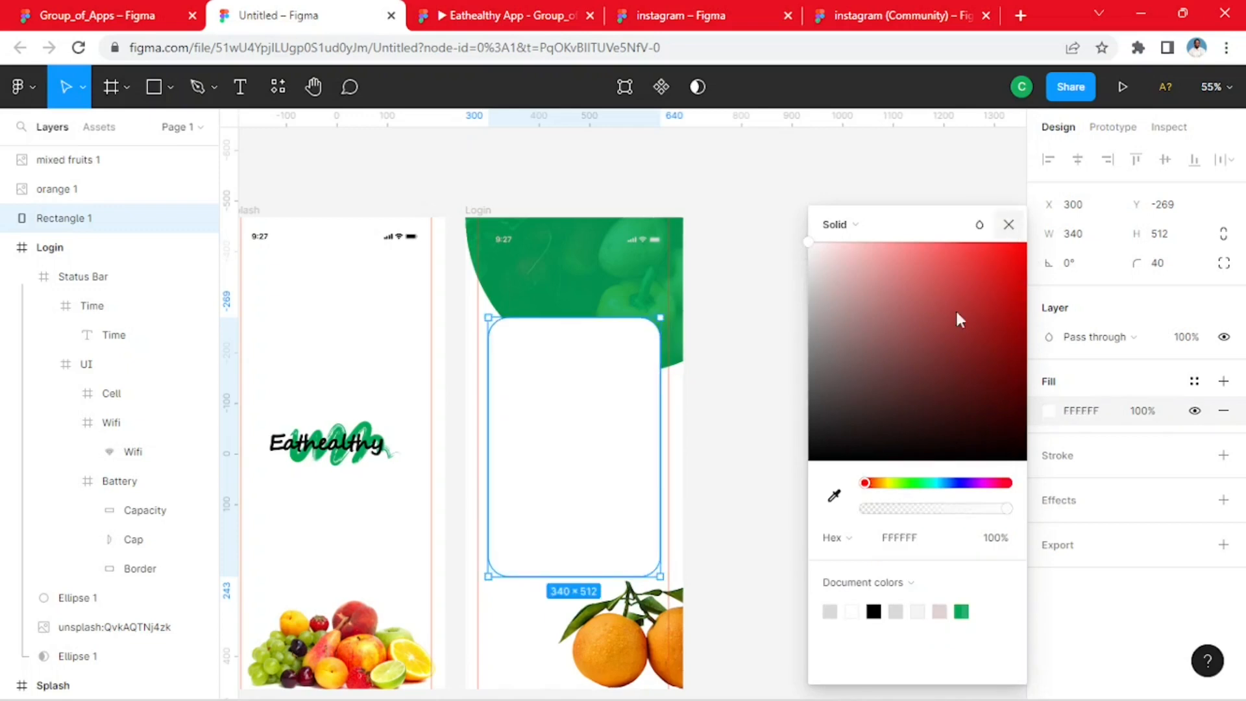
pyautogui.press('Escape')
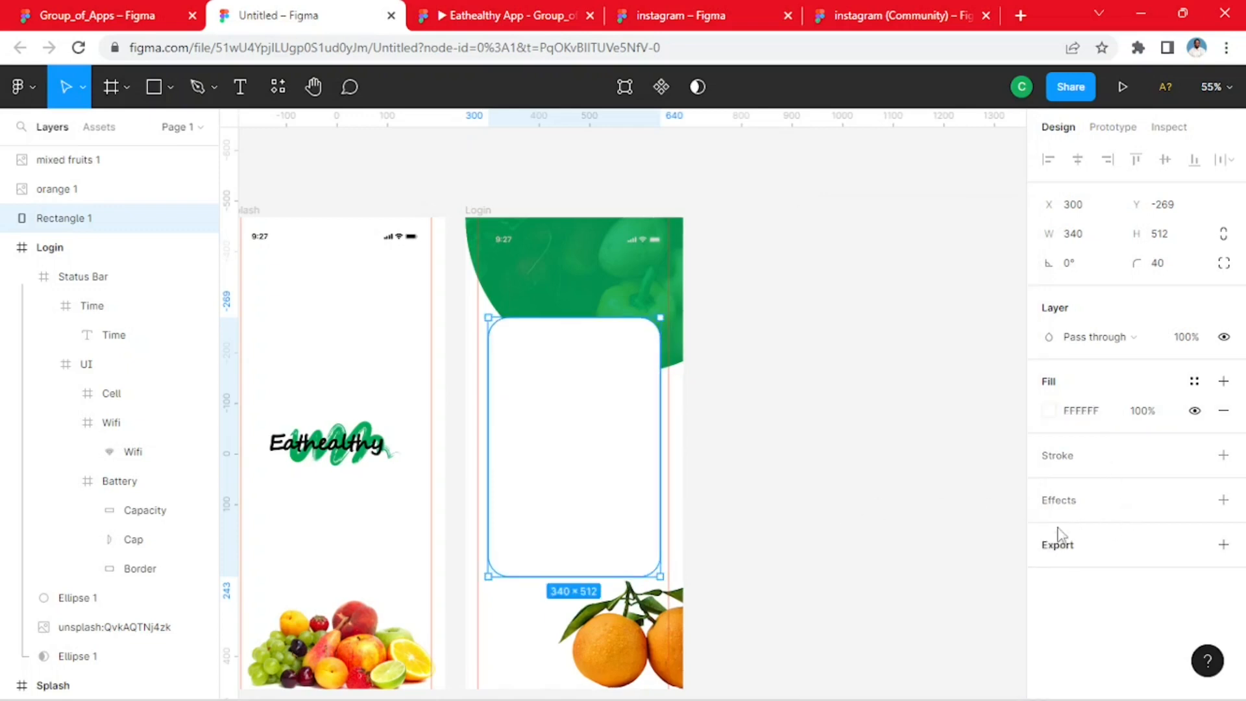
# - Add a drop shadow effect to the form card with an X offset of 4 and a blur of 10
pyautogui.click(1060, 507)
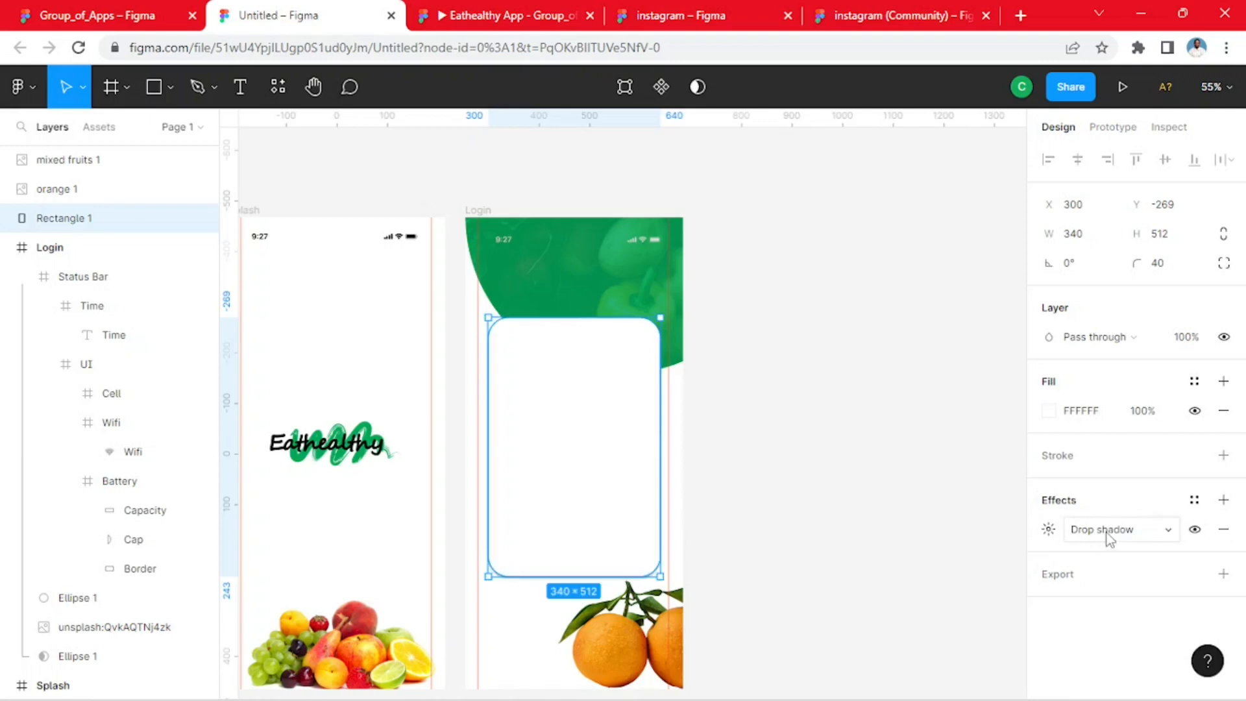
pyautogui.click(1110, 531)
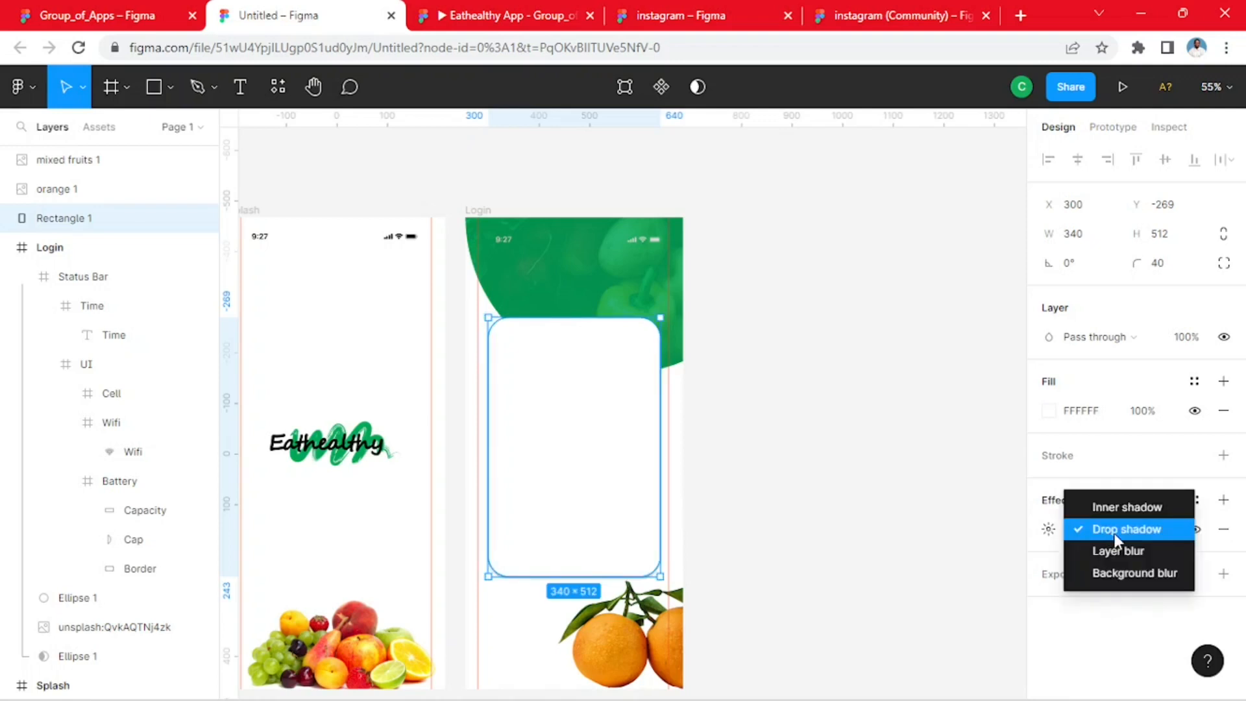
pyautogui.click(1115, 534)
pyautogui.click(1049, 531)
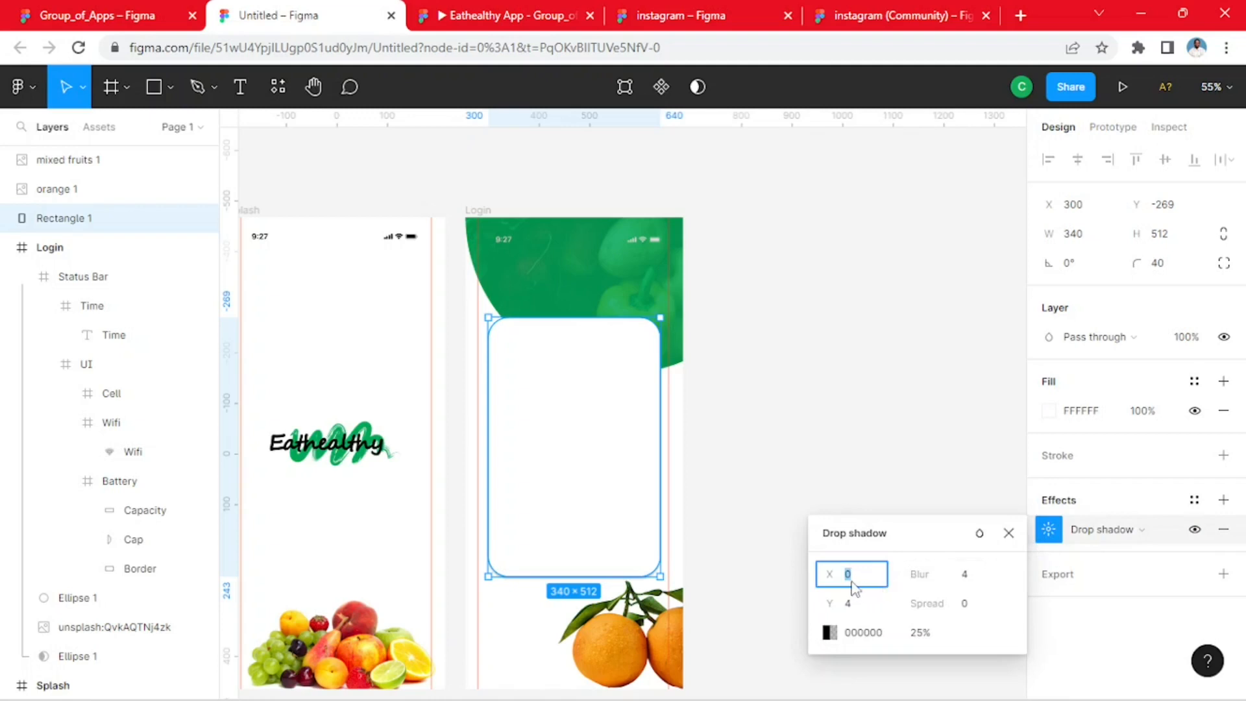
pyautogui.moveTo(850, 574); pyautogui.dragTo(839, 574)
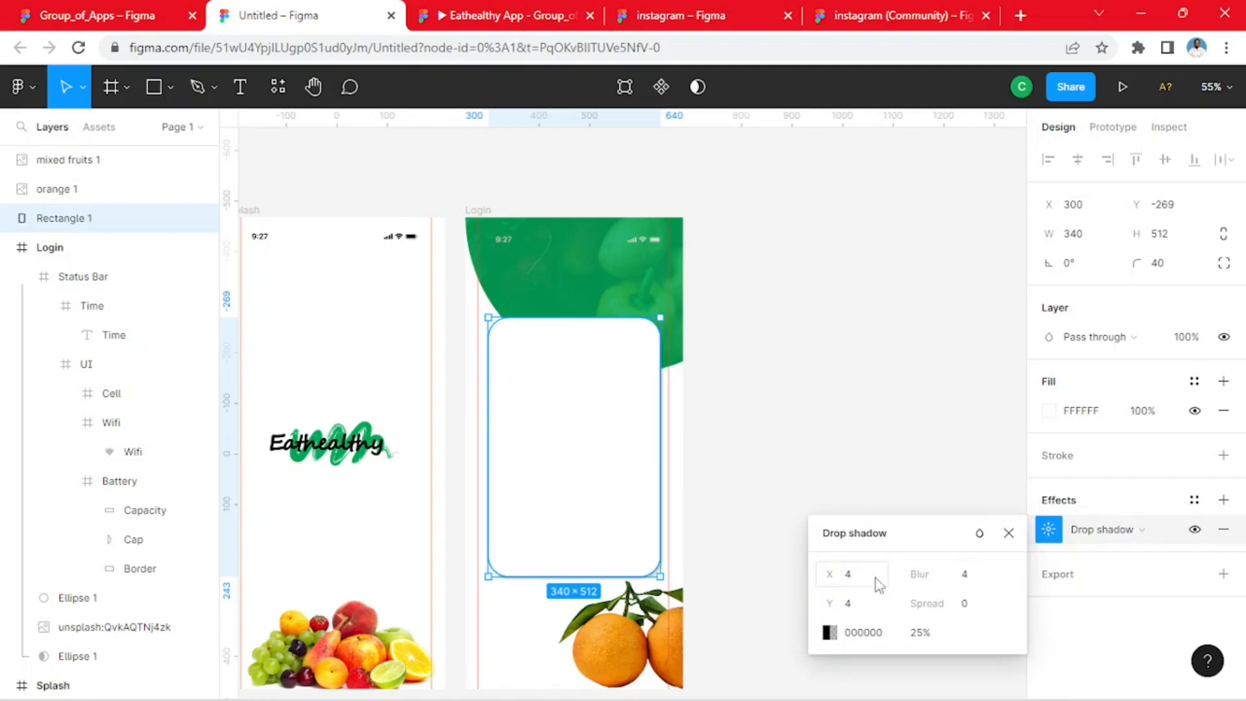
pyautogui.click(970, 578)
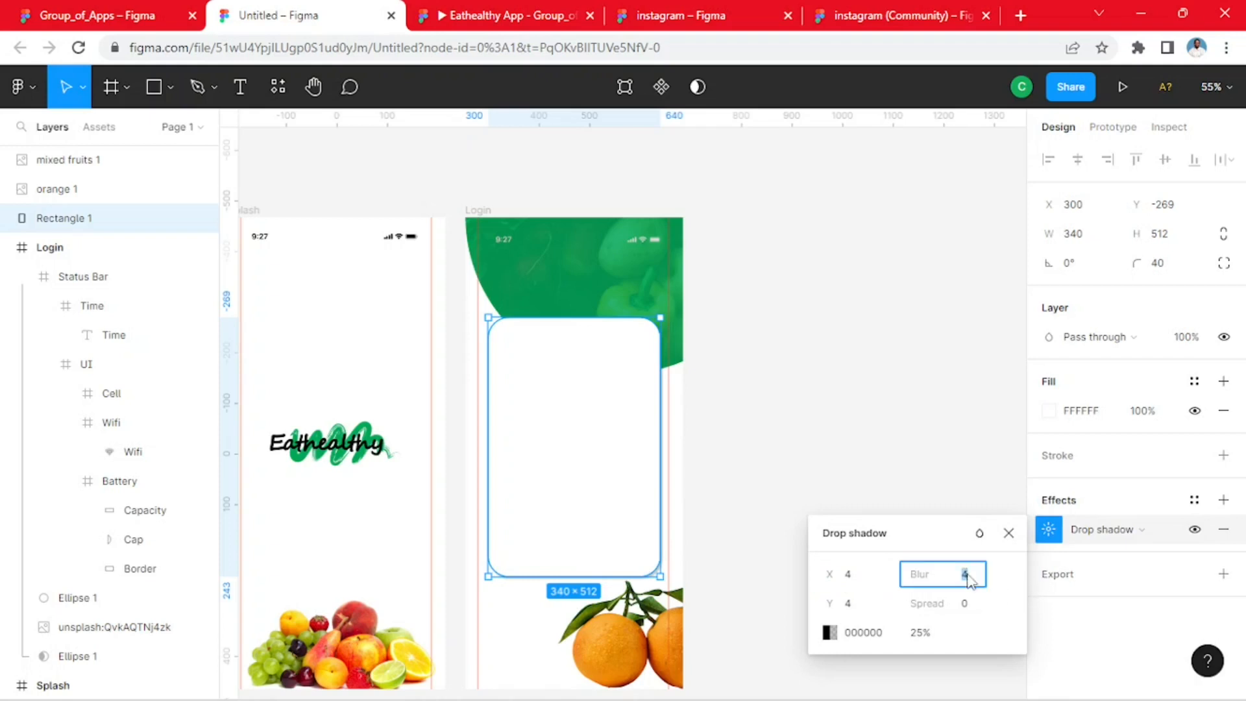
pyautogui.press('Return')
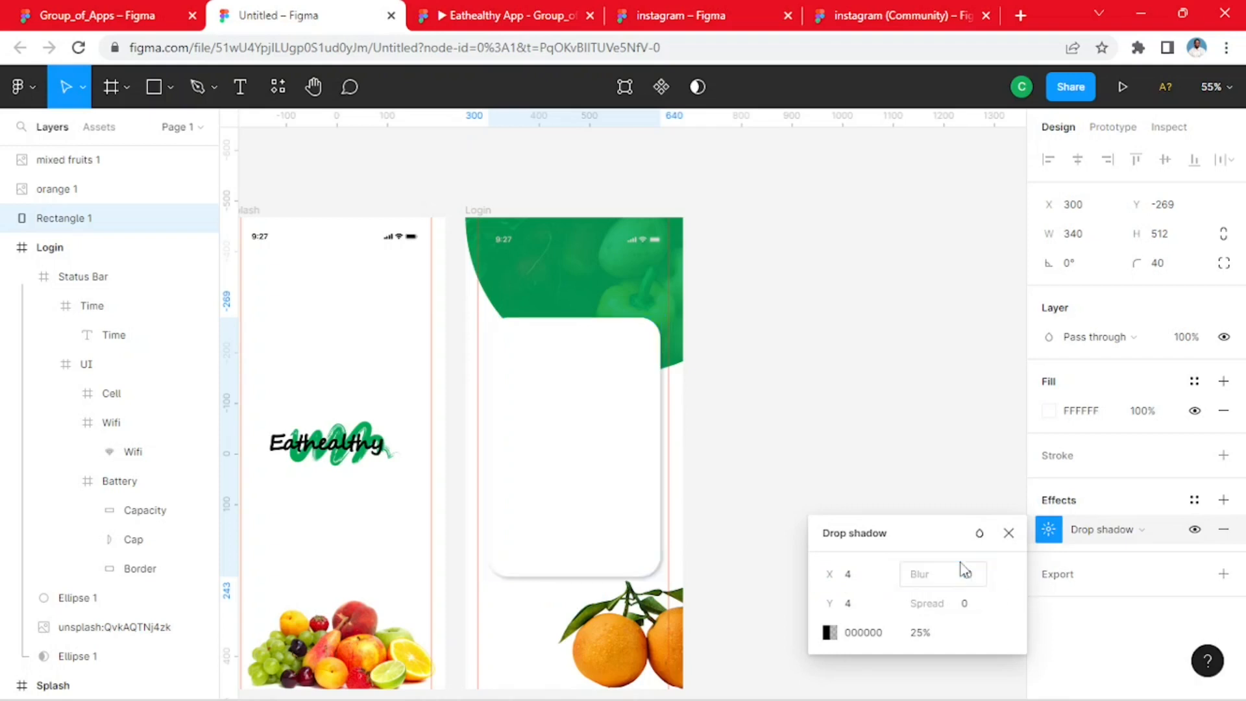
# - Set the form card shadow's Y offset to 8, try a blur of 35, and settle on a blur of 25
pyautogui.click(853, 607)
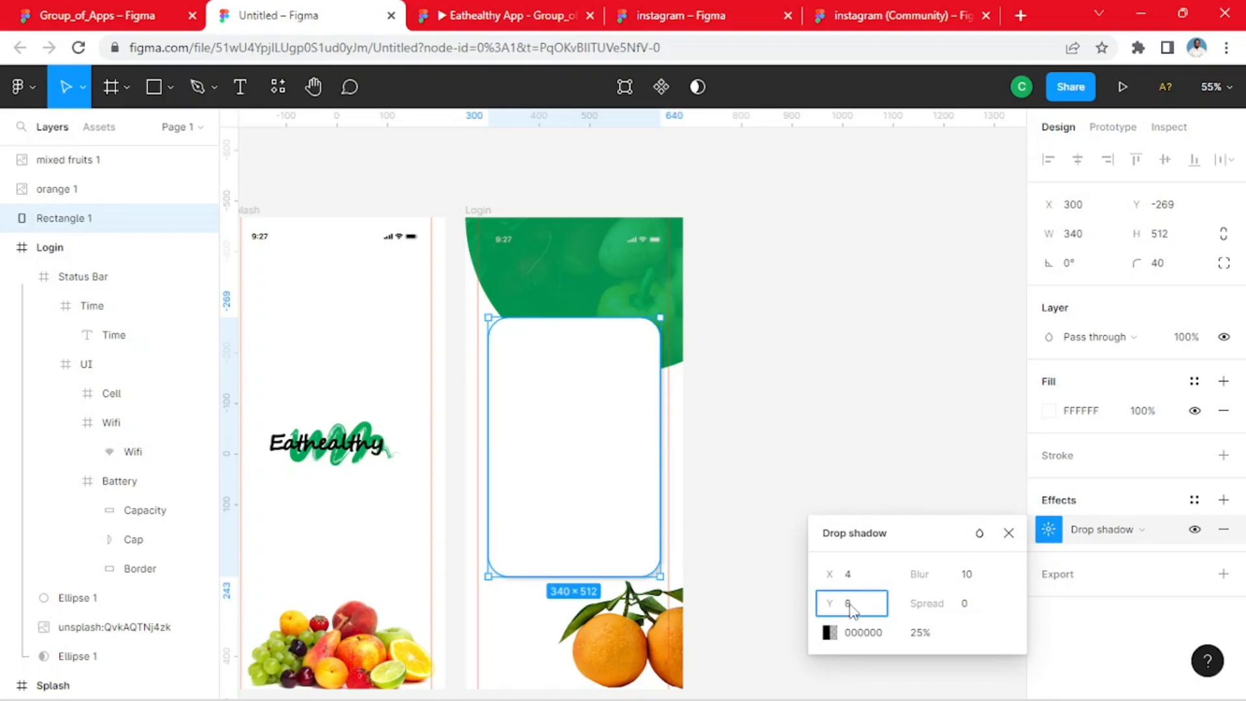
pyautogui.press('Return')
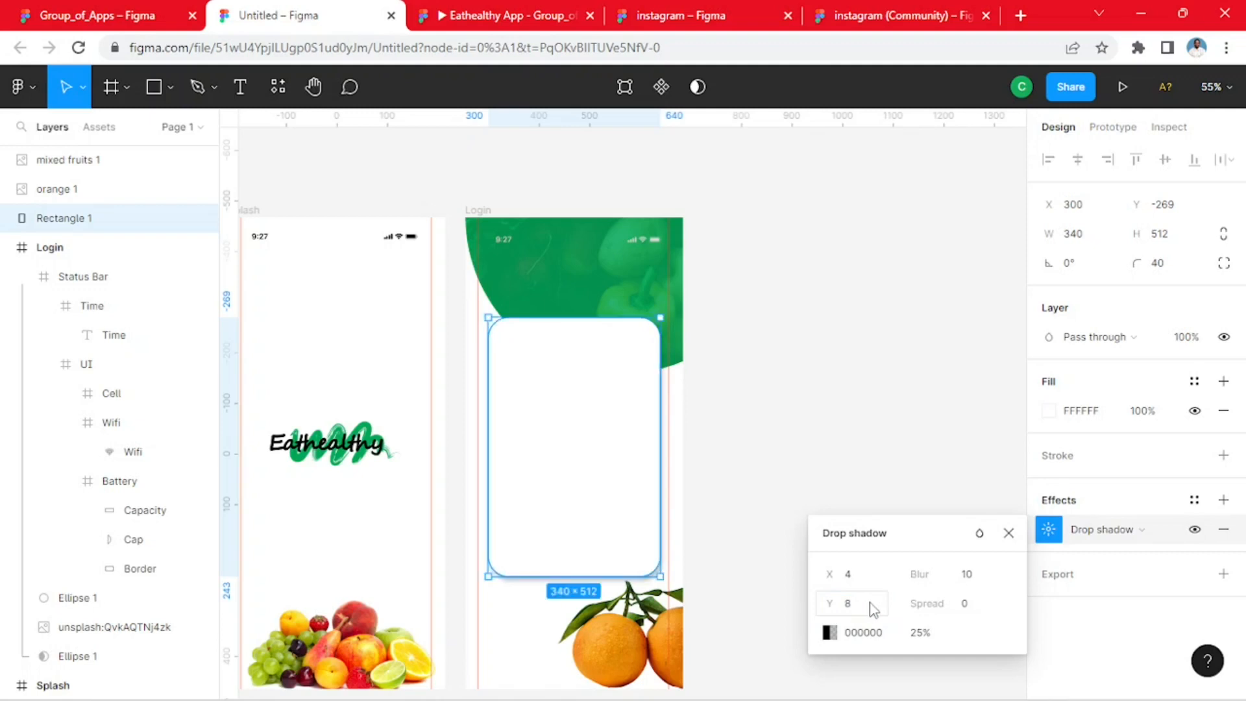
pyautogui.click(966, 577)
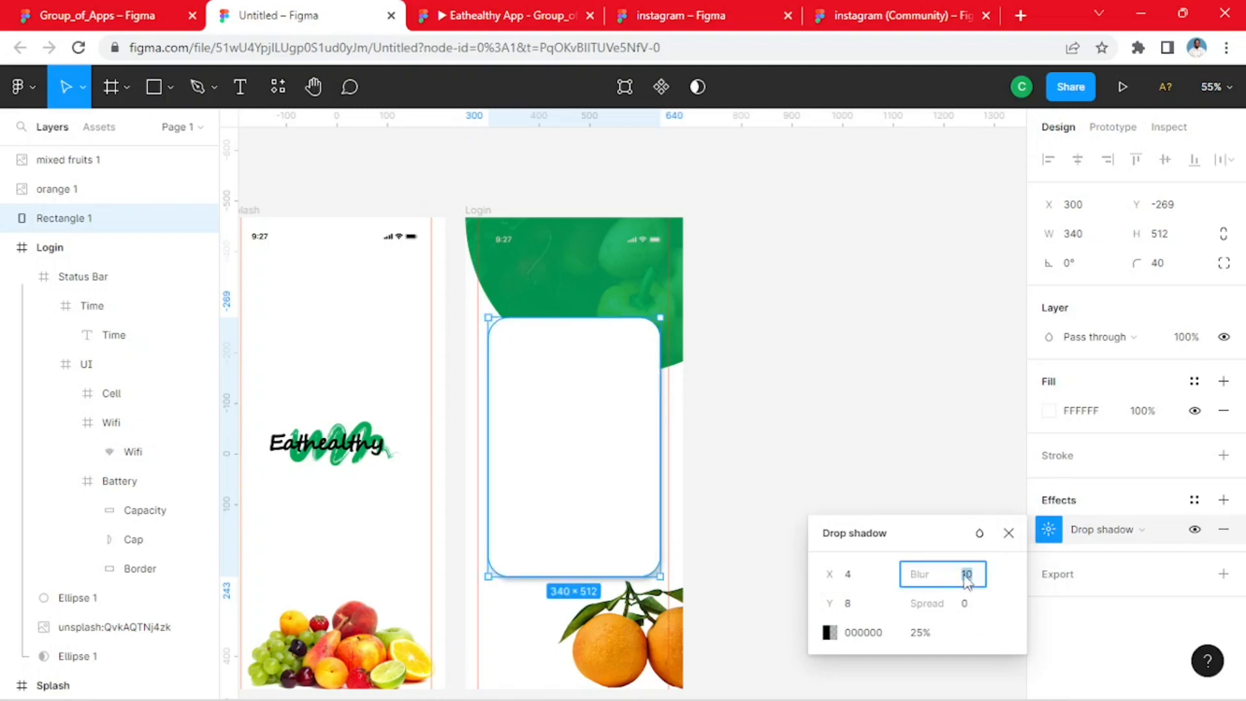
pyautogui.write('25')
pyautogui.press('Return')
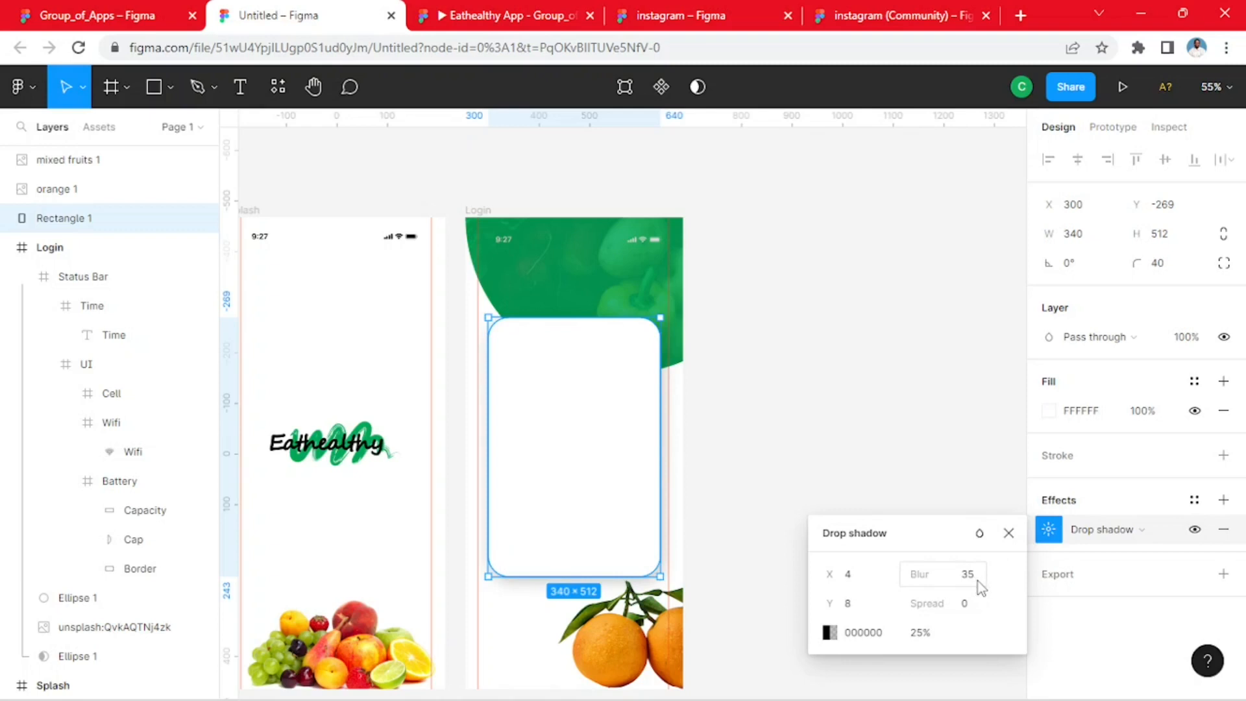
pyautogui.click(970, 583)
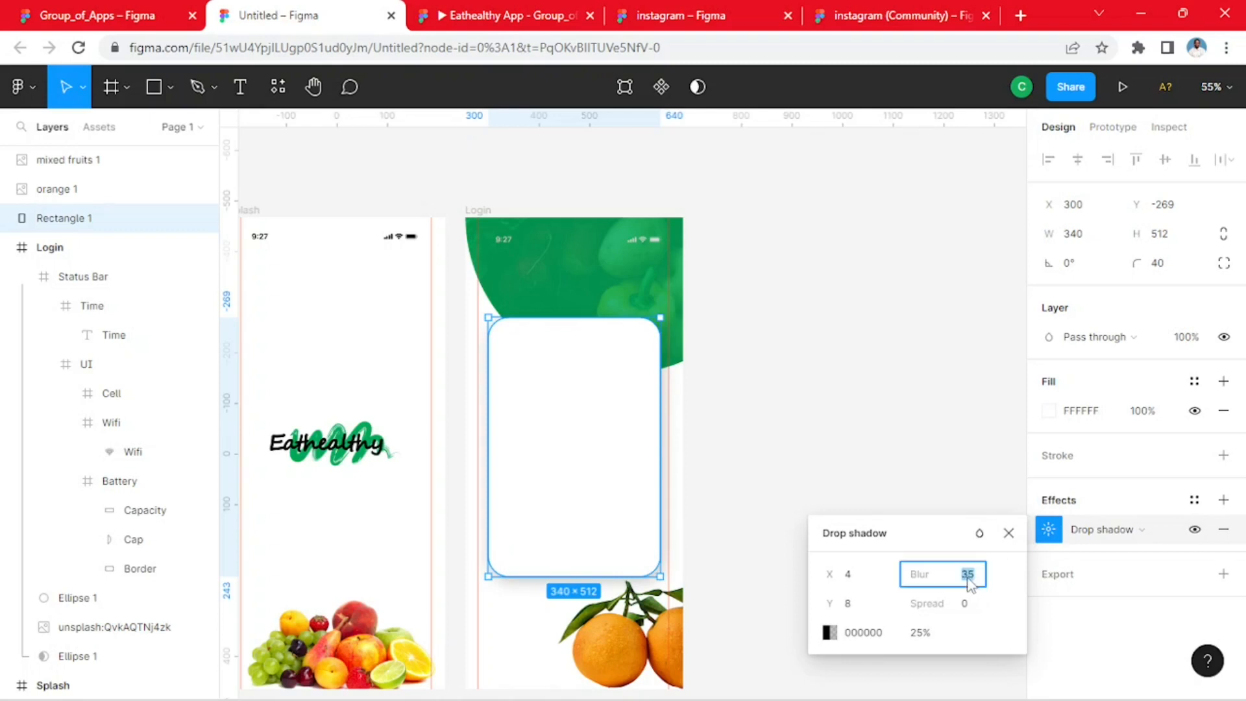
pyautogui.press('Return')
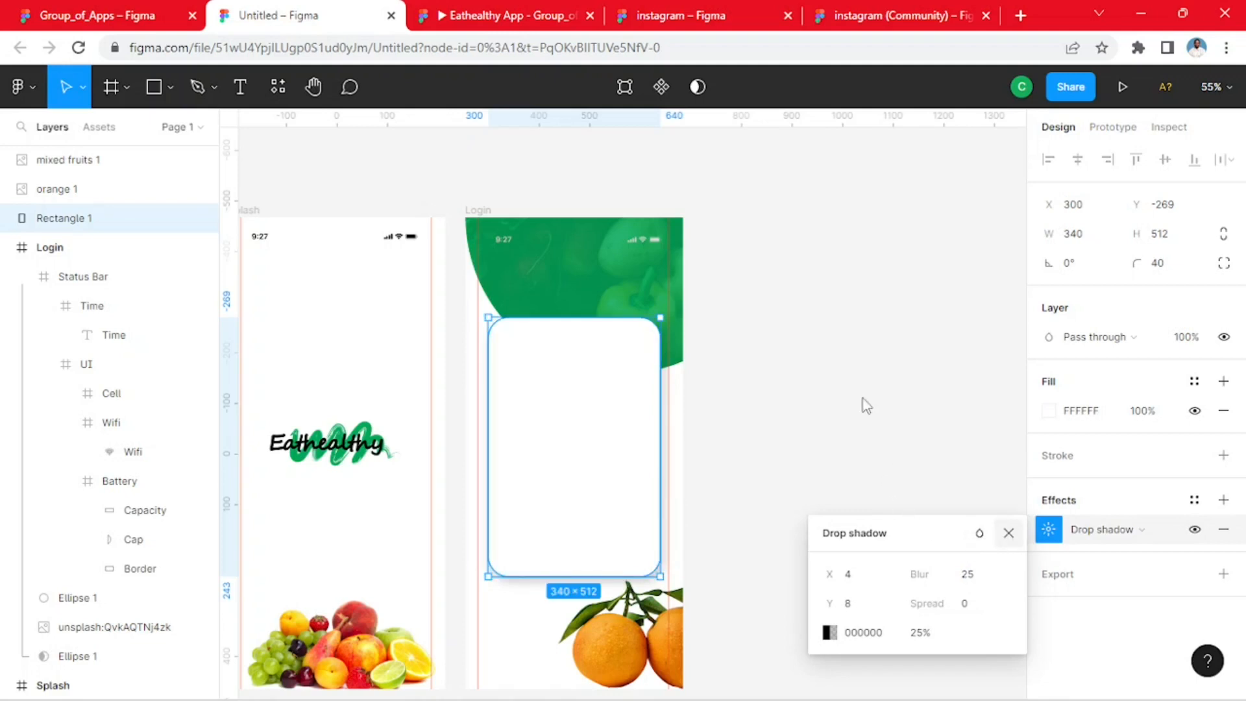
pyautogui.click(793, 588)
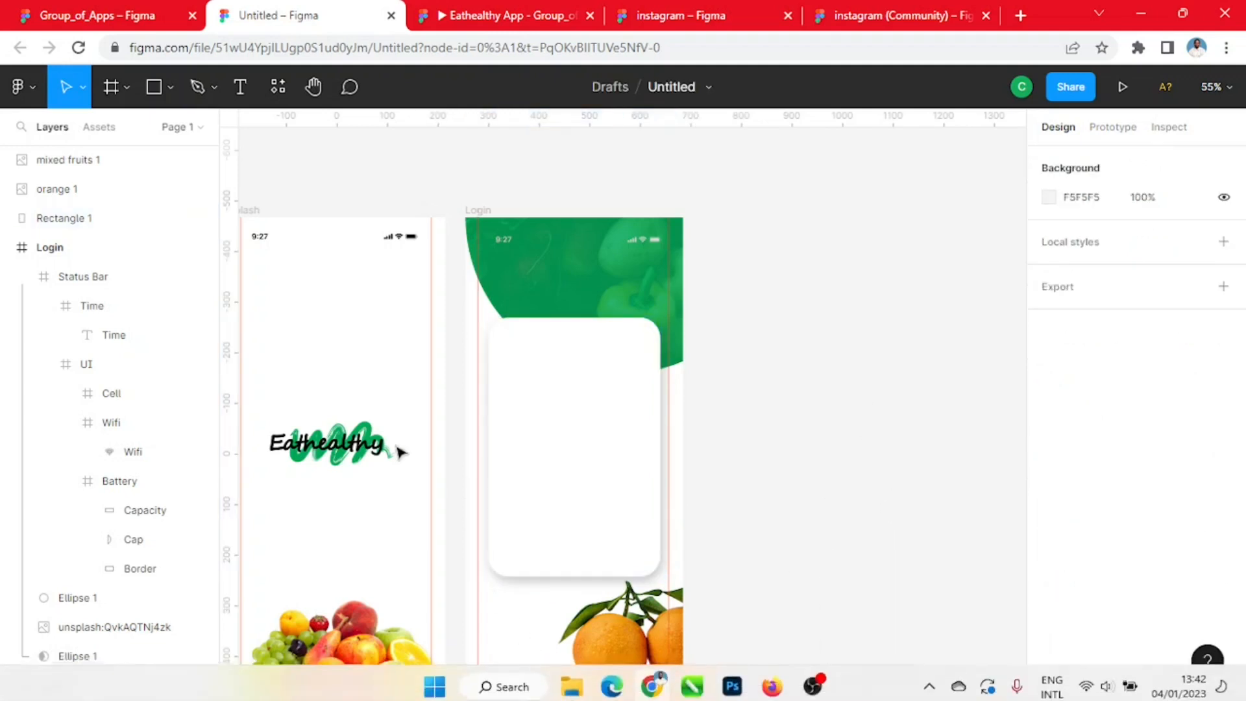
# - Copy the red and white Eathealthy logo from the Login frame in Group_of_Apps and paste it into the Untitled file's Login frame
pyautogui.click(120, 13)
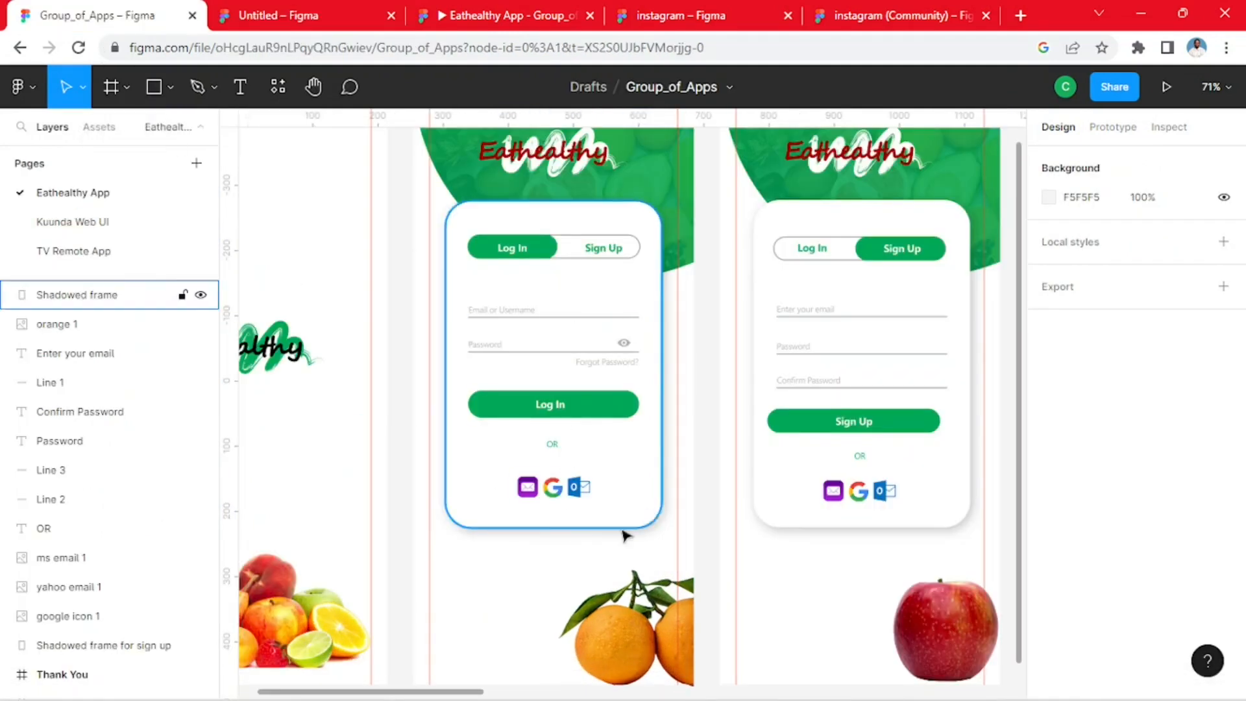
pyautogui.click(286, 15)
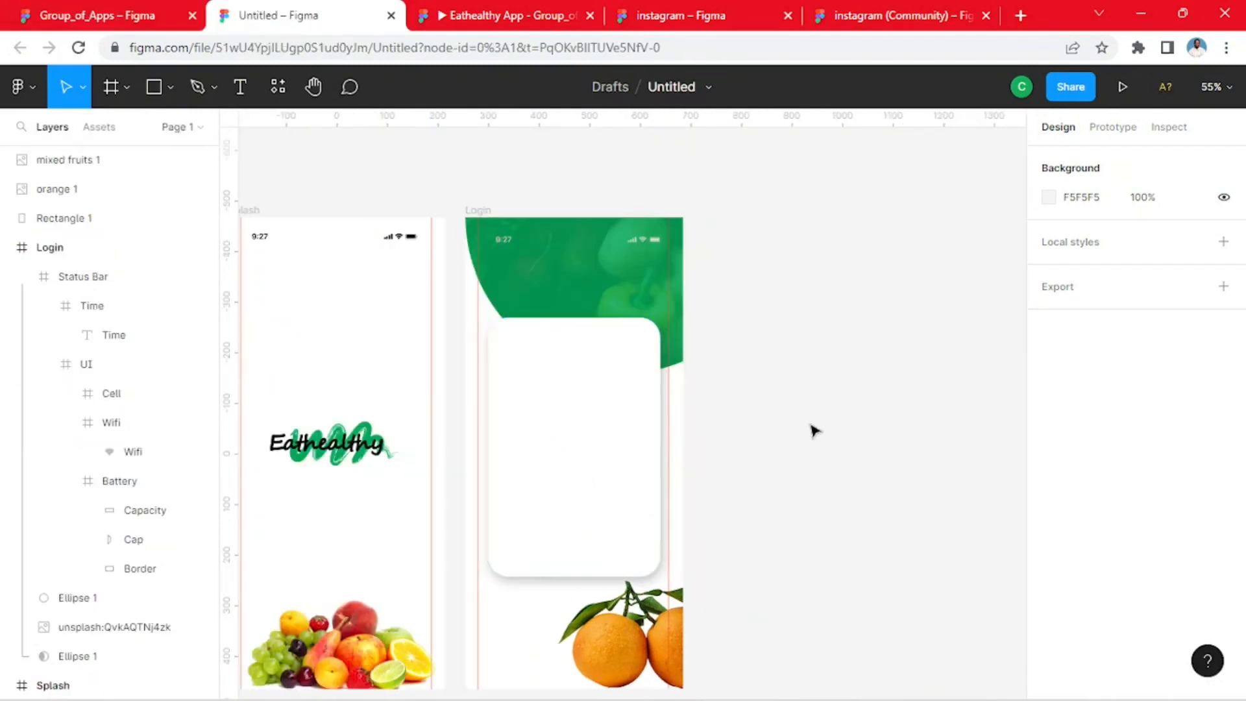
pyautogui.click(104, 14)
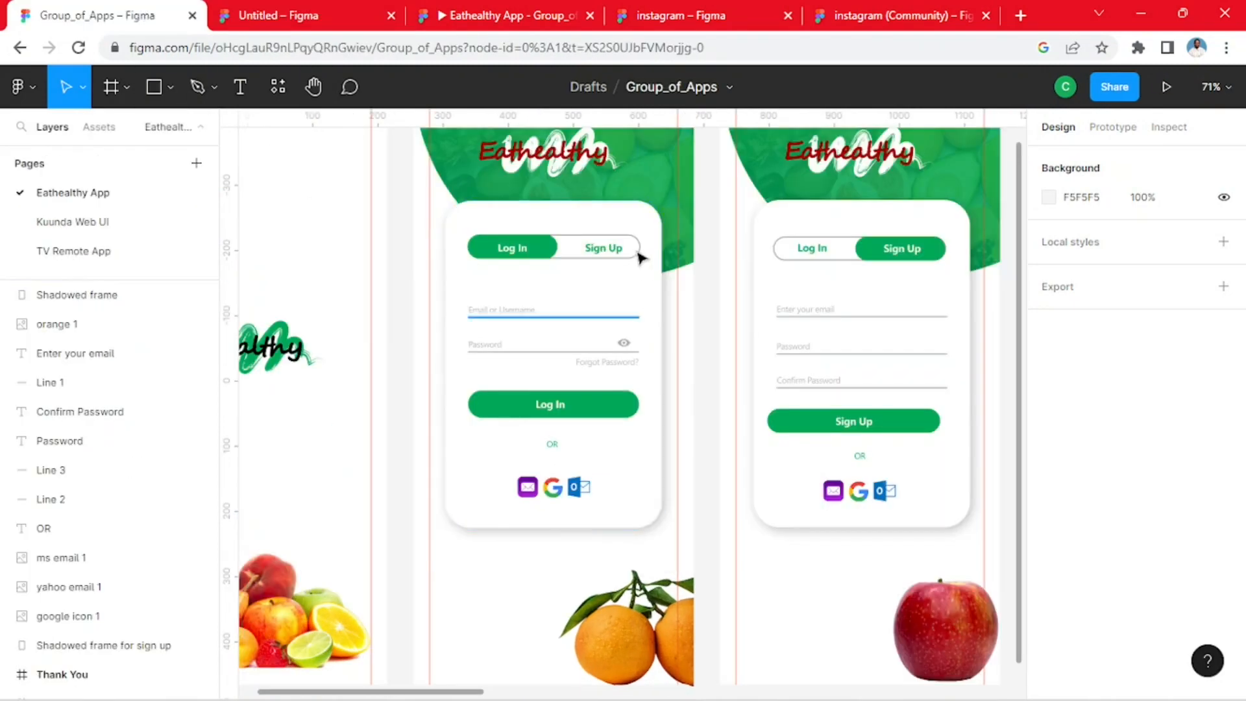
pyautogui.scroll(-5, 643, 324)
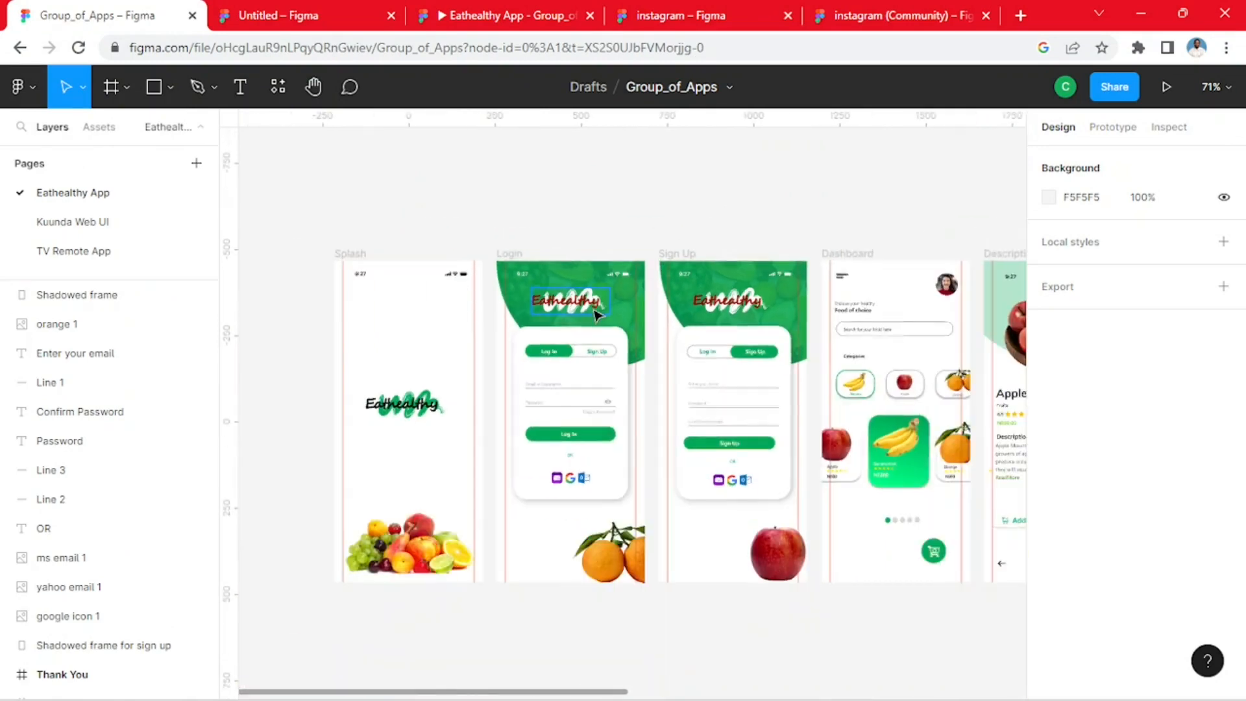
pyautogui.click(279, 14)
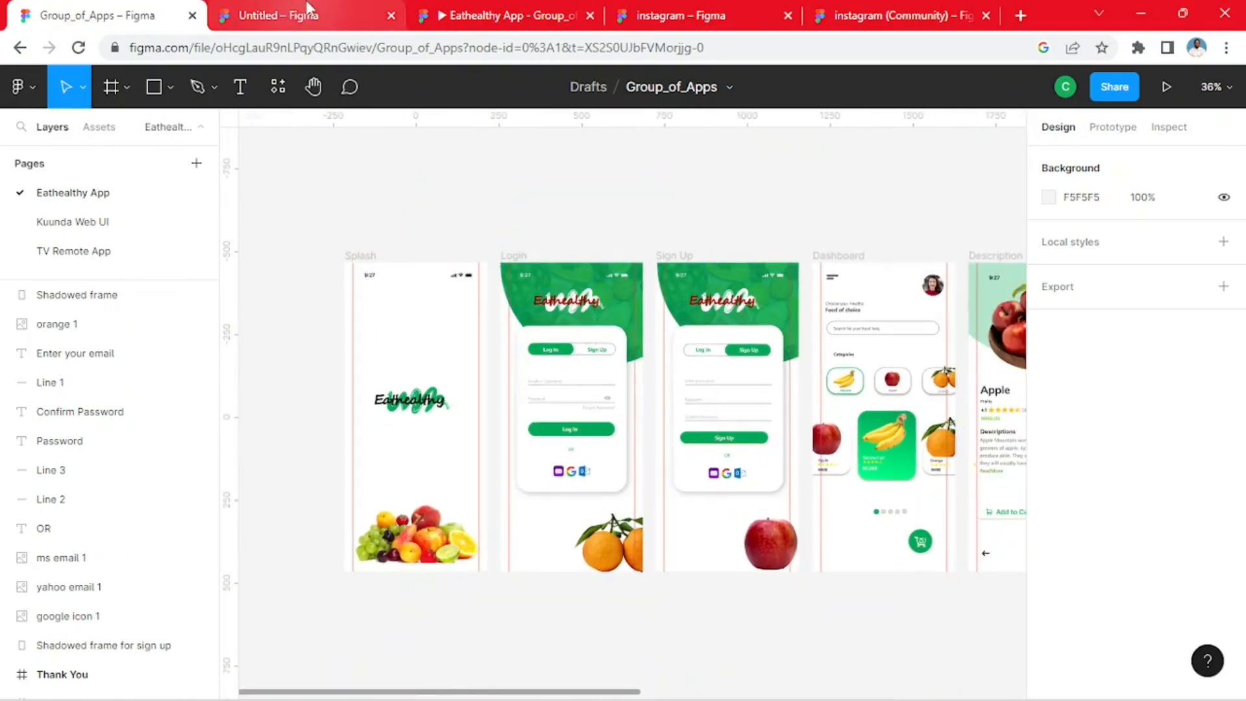
pyautogui.click(104, 15)
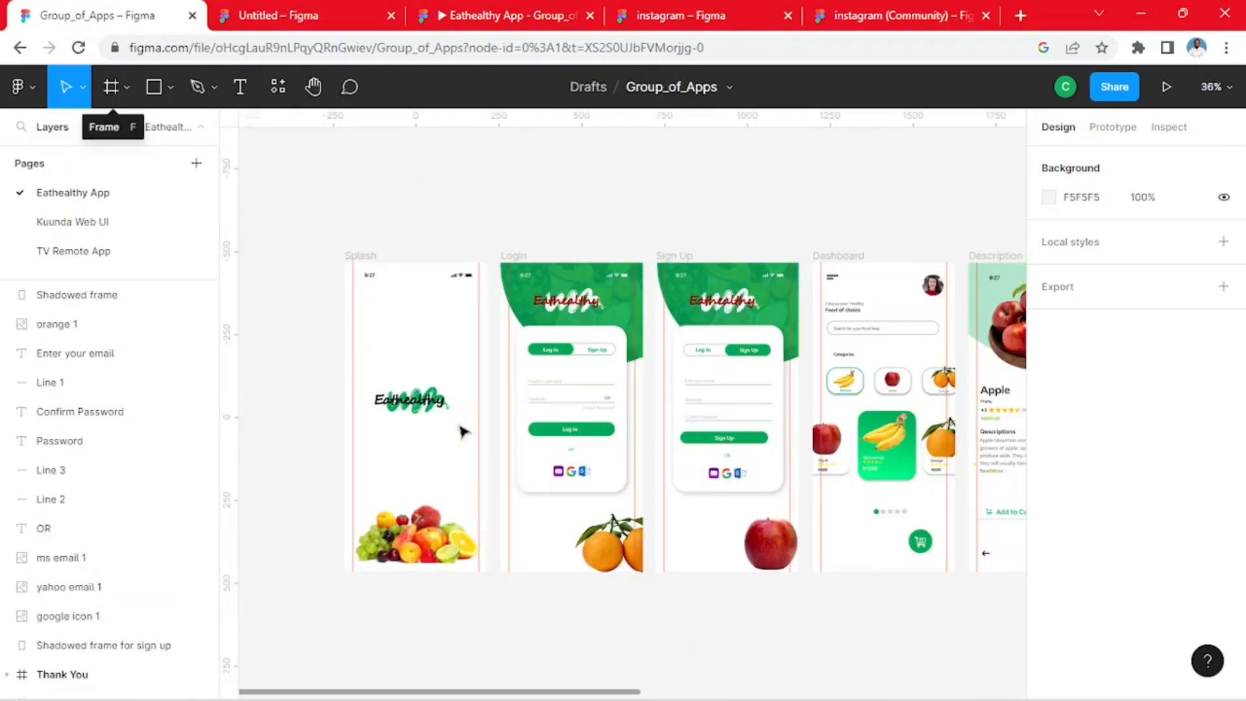
pyautogui.click(572, 307)
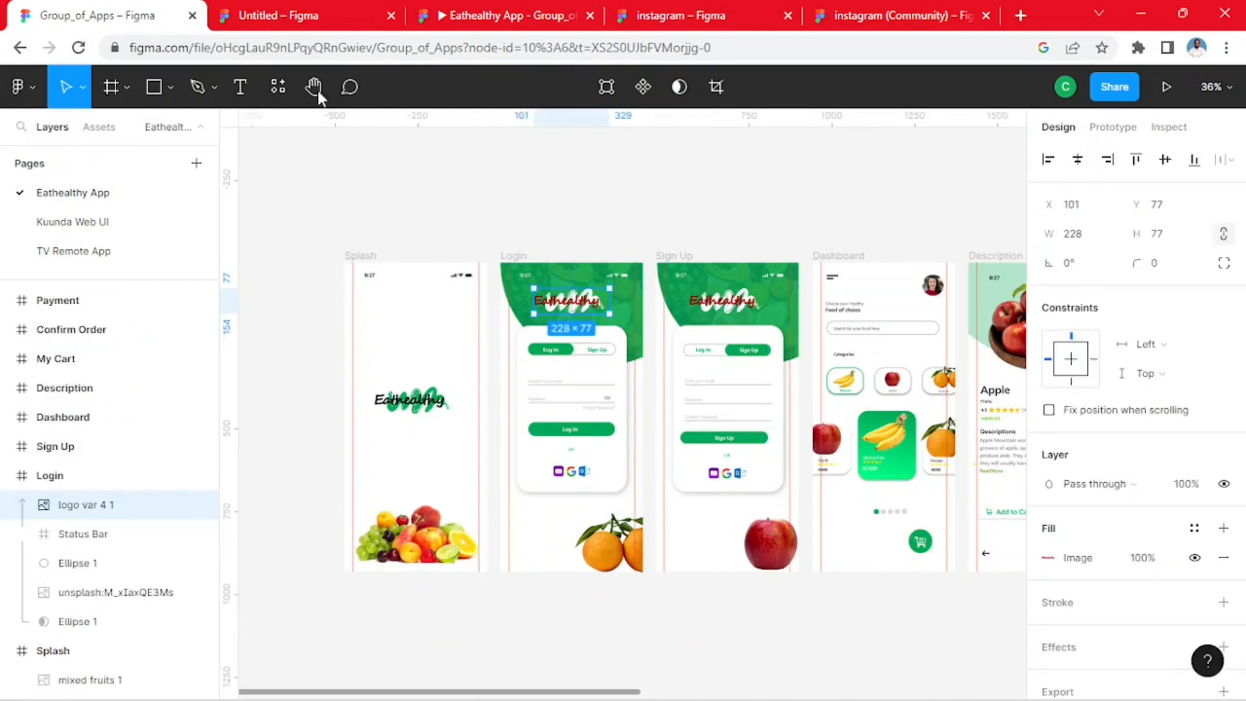
pyautogui.click(286, 16)
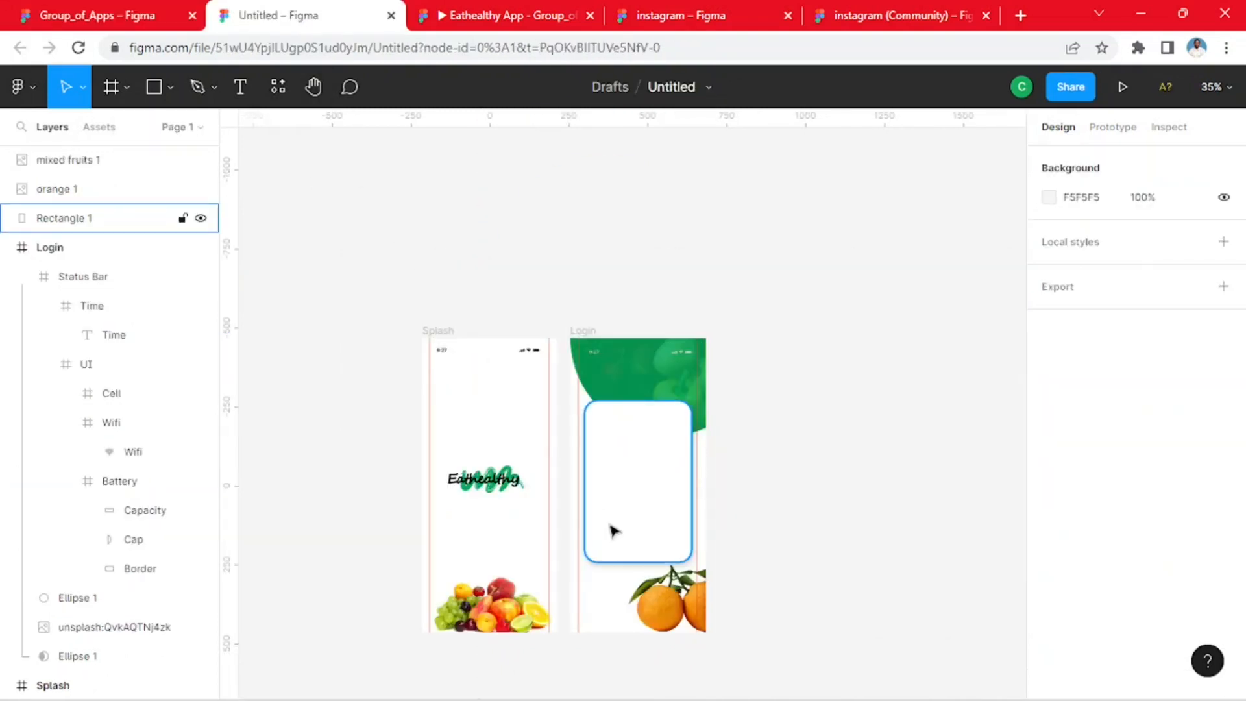
pyautogui.hotkey('ctrl', 'v')
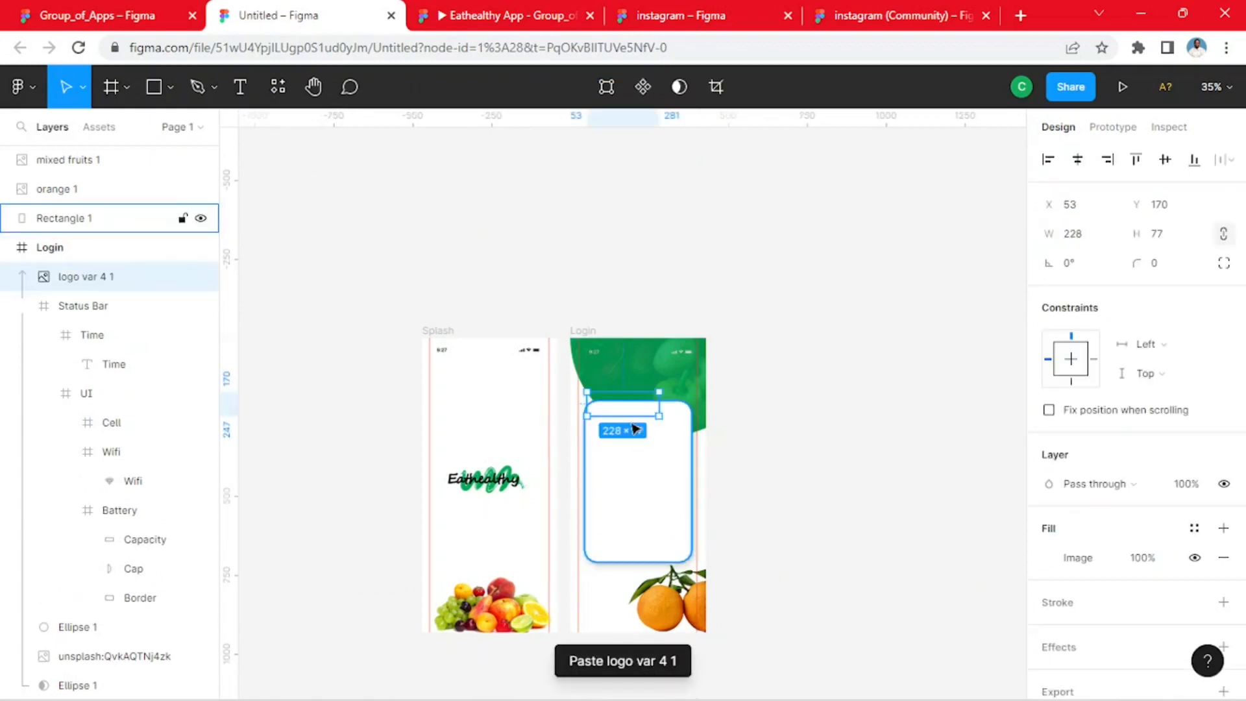
# - Move the pasted logo up into the green header of the Login frame, to about X 101, Y 86
pyautogui.moveTo(628, 404); pyautogui.dragTo(644, 370)
pyautogui.scroll(5, 645, 370)
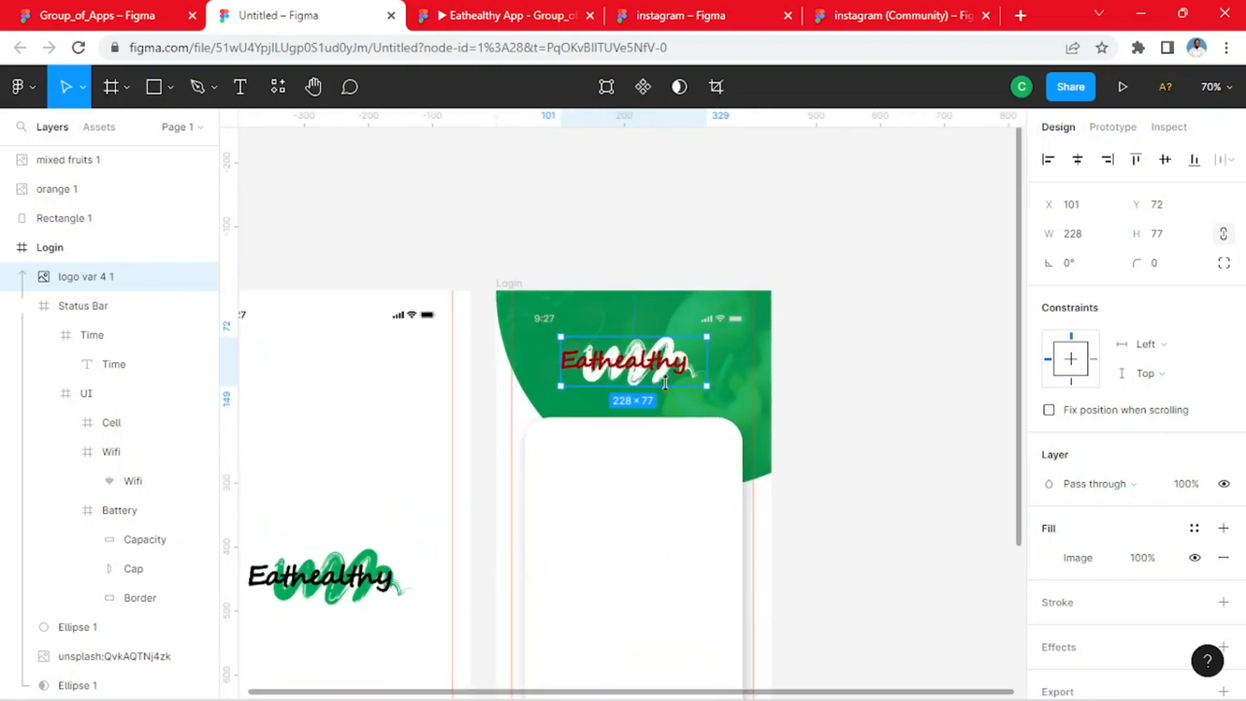
pyautogui.moveTo(642, 369); pyautogui.dragTo(643, 379)
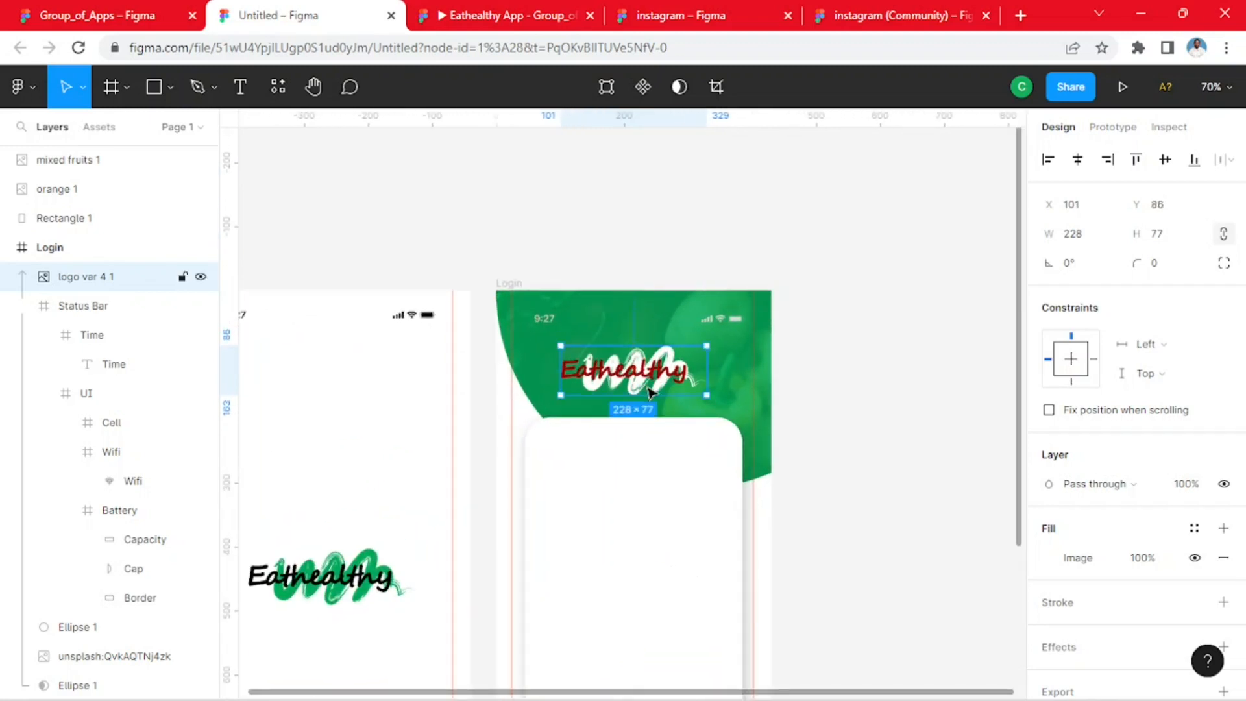
# - Scale the header logo down to about 193 × 65 and centre it above the white card at about X 118, Y 91
pyautogui.hscroll(-1, 656, 383)
pyautogui.scroll(3, 690, 389)
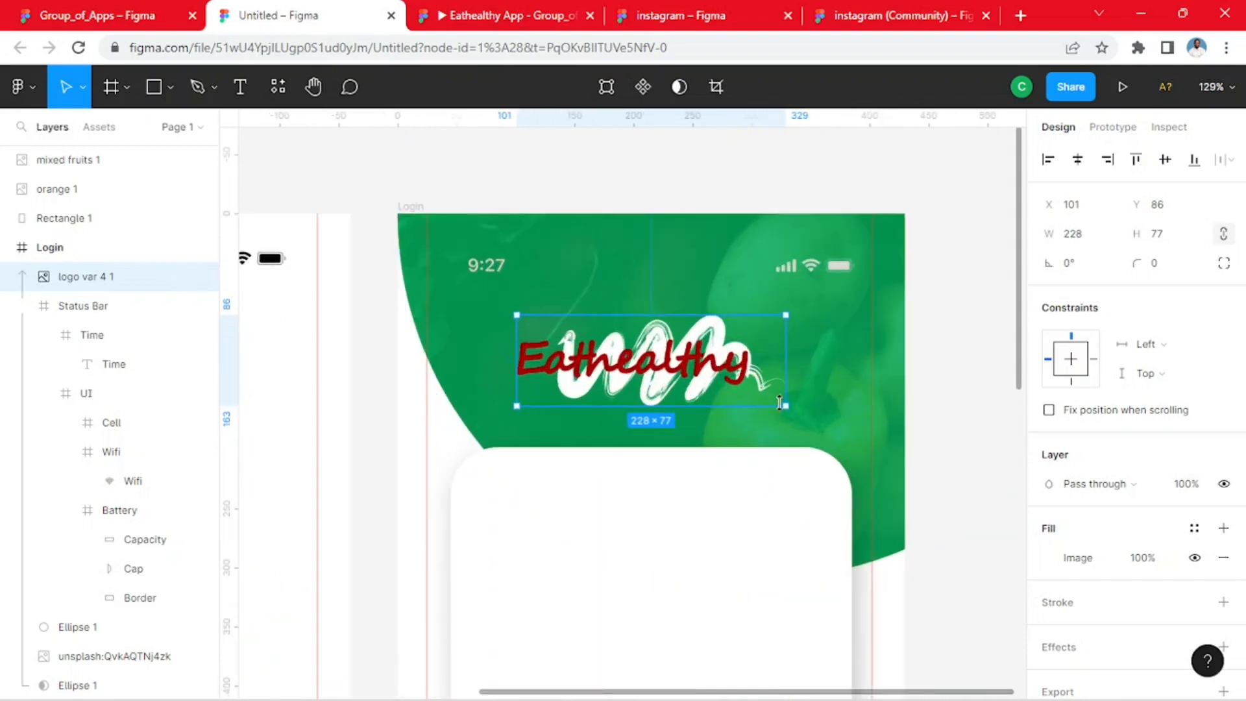
pyautogui.moveTo(786, 406); pyautogui.dragTo(744, 392)
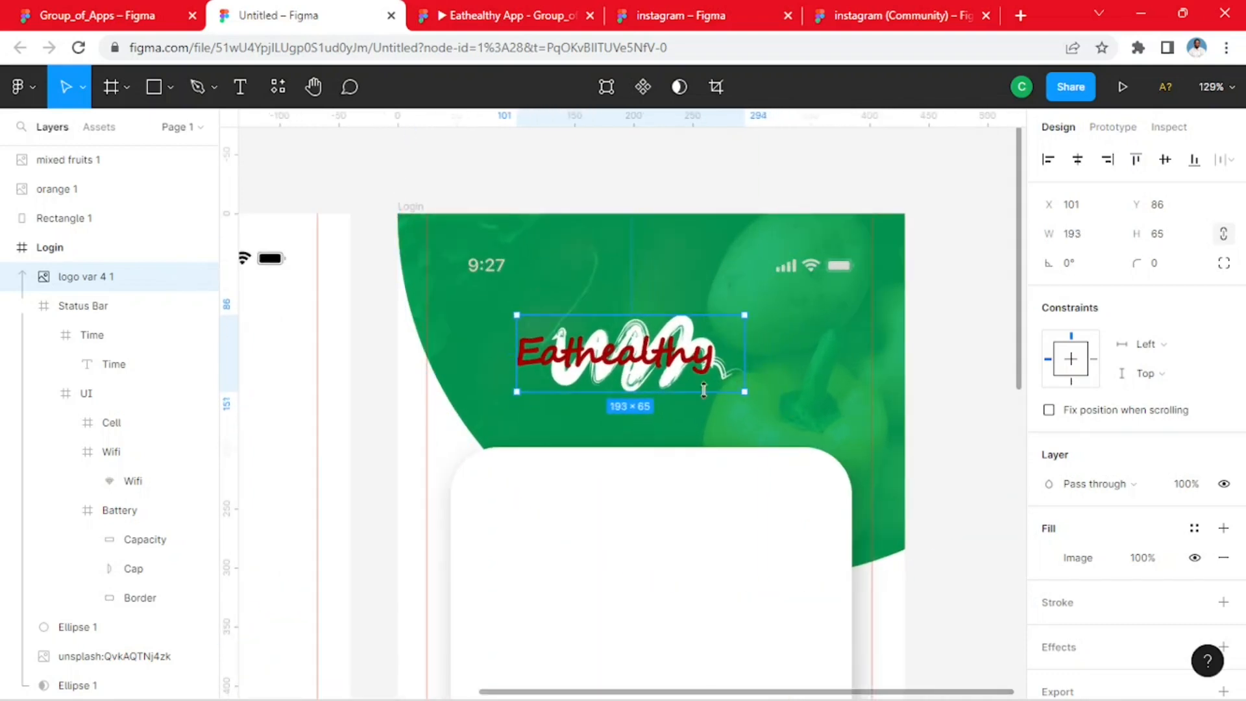
pyautogui.moveTo(655, 360); pyautogui.dragTo(665, 363)
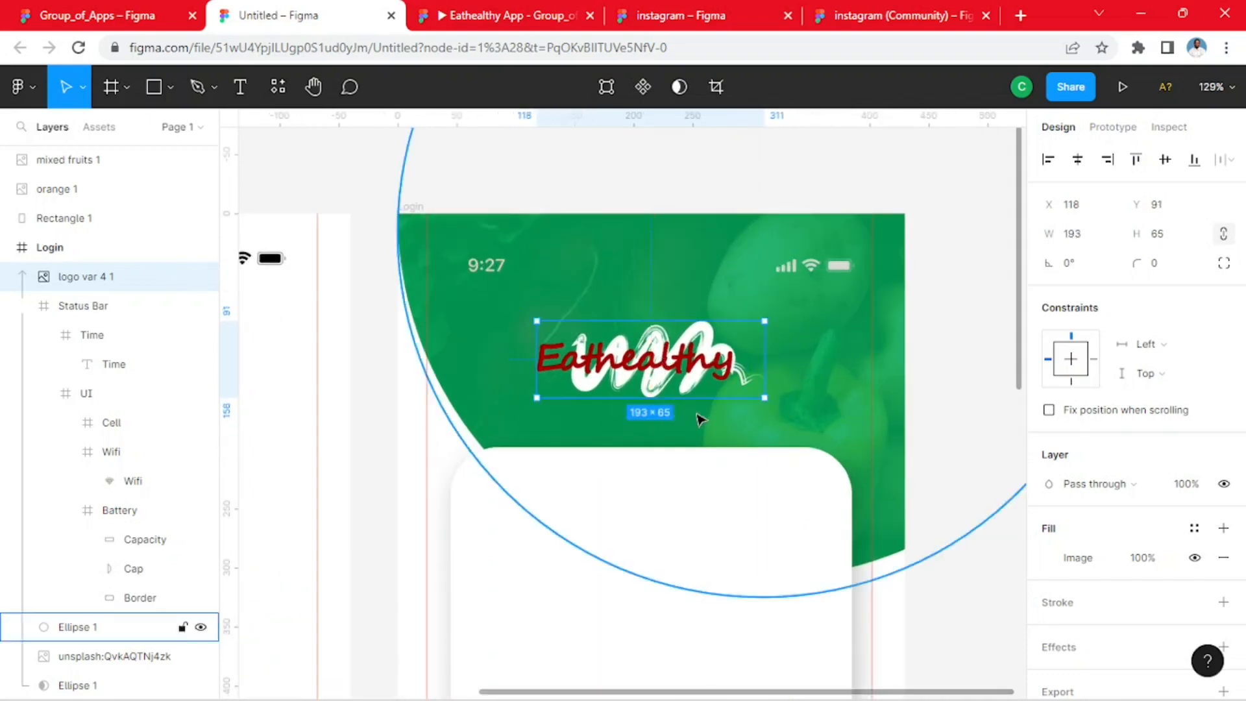
pyautogui.scroll(-6, 701, 422)
pyautogui.moveTo(680, 589); pyautogui.dragTo(654, 538)
pyautogui.click(863, 448)
# - Using the Log In/Sign Up toggle in Group_of_Apps as reference, draw a rectangle about 290 × 38 across the upper part of the white card
pyautogui.click(97, 14)
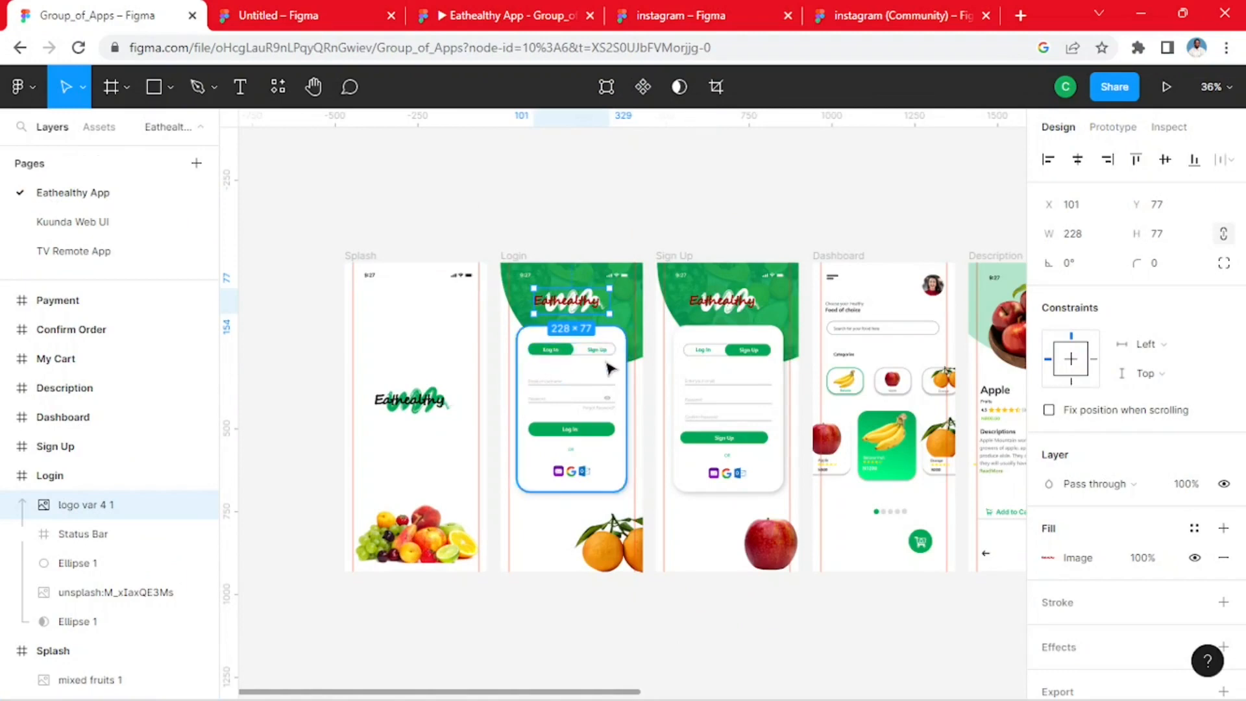
pyautogui.scroll(5, 603, 357)
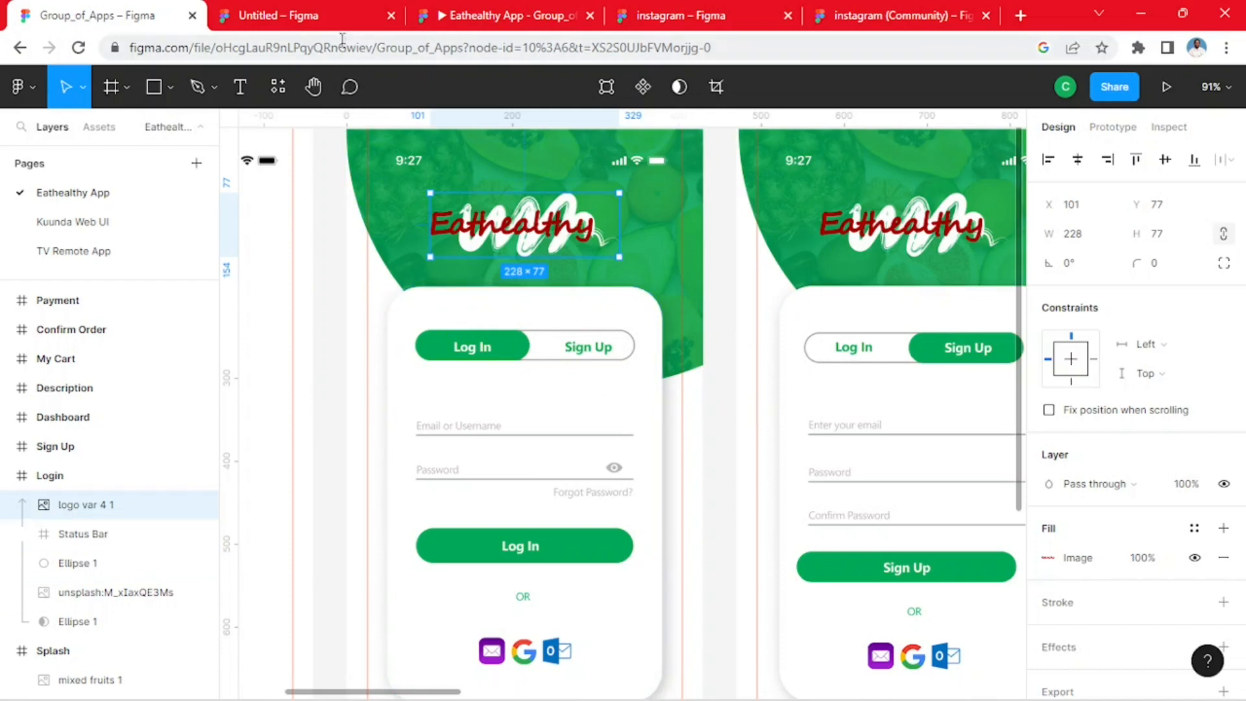
pyautogui.hotkey('ctrl', 'Tab')
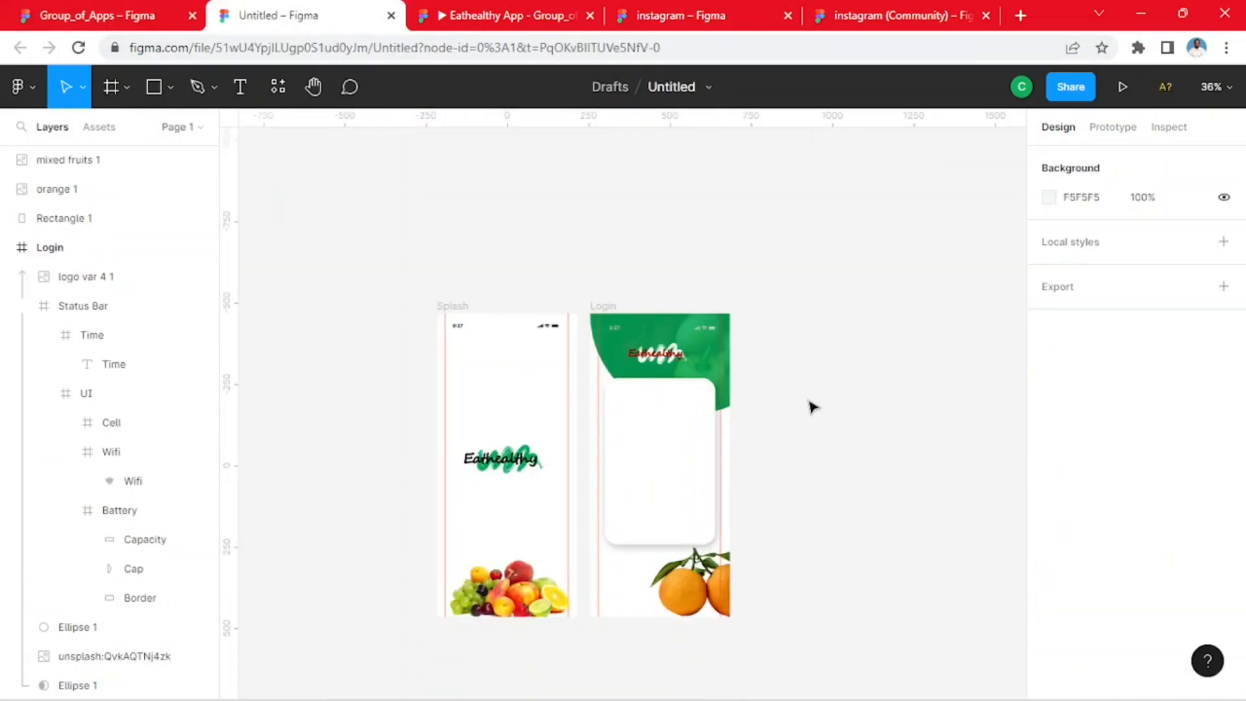
pyautogui.scroll(5, 688, 433)
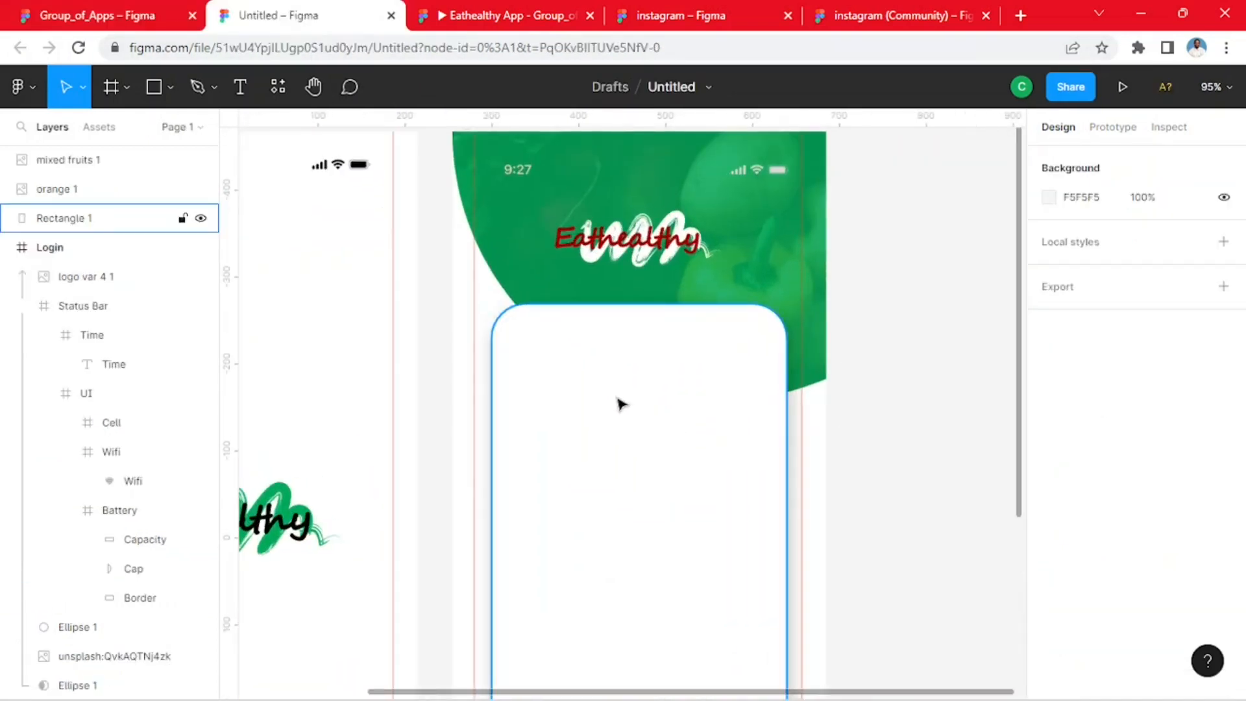
pyautogui.moveTo(621, 368)
pyautogui.mouseDown()
pyautogui.moveTo(638, 393)
pyautogui.moveTo(639, 381)
pyautogui.mouseUp()
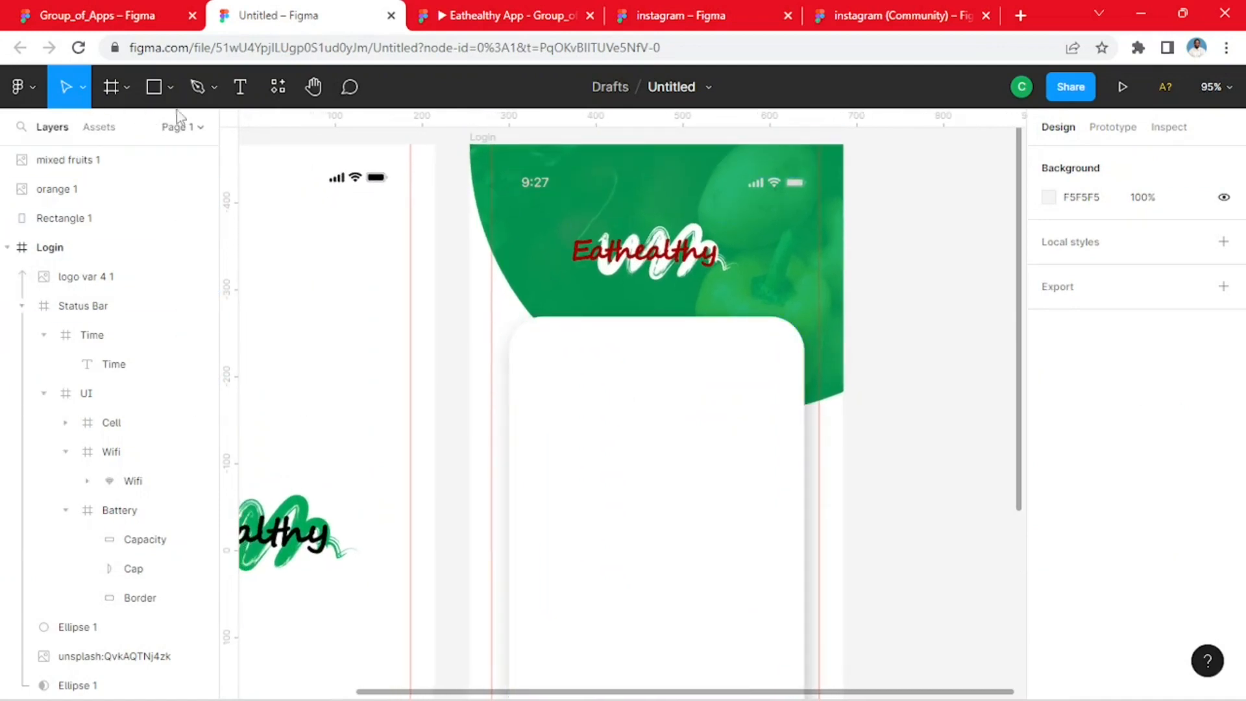
pyautogui.click(167, 83)
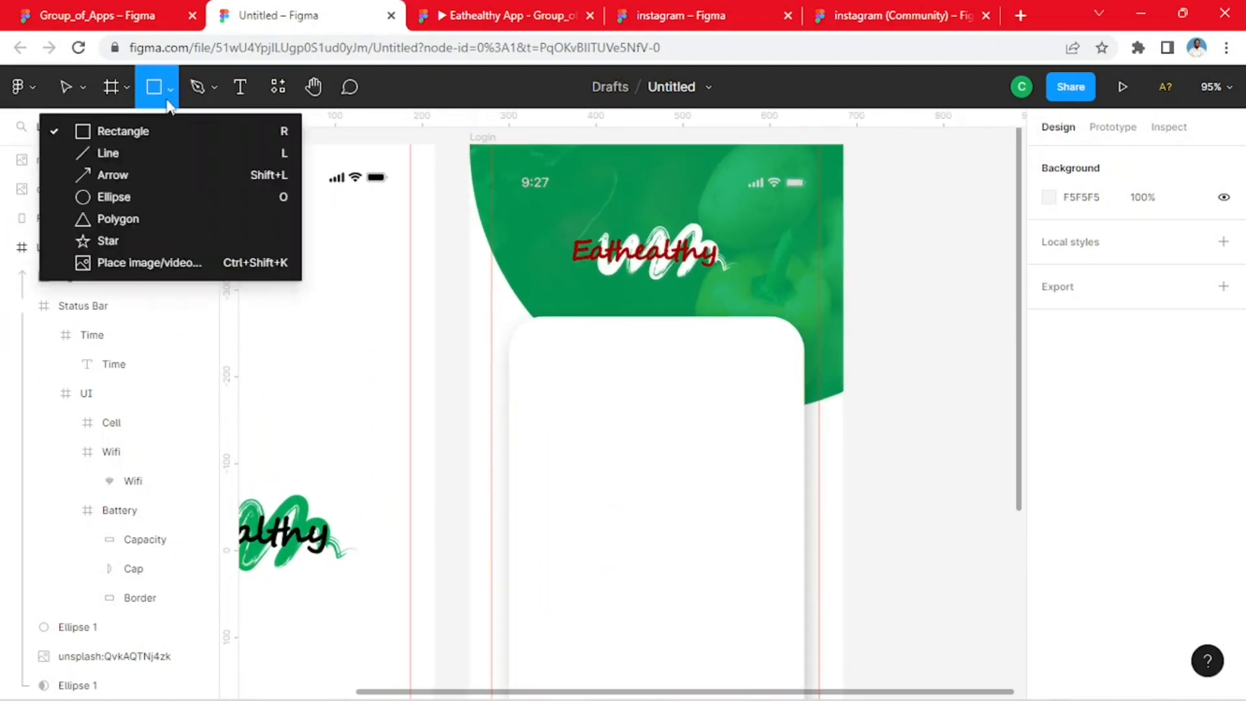
pyautogui.click(153, 133)
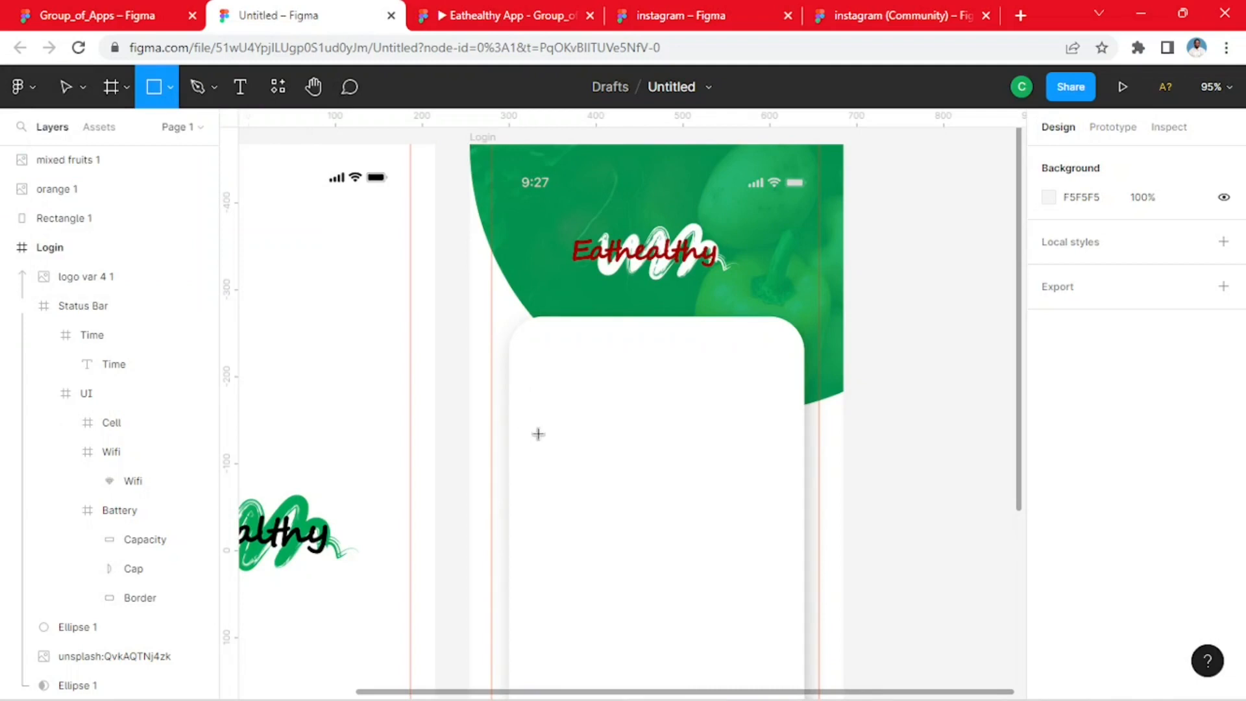
pyautogui.click(163, 15)
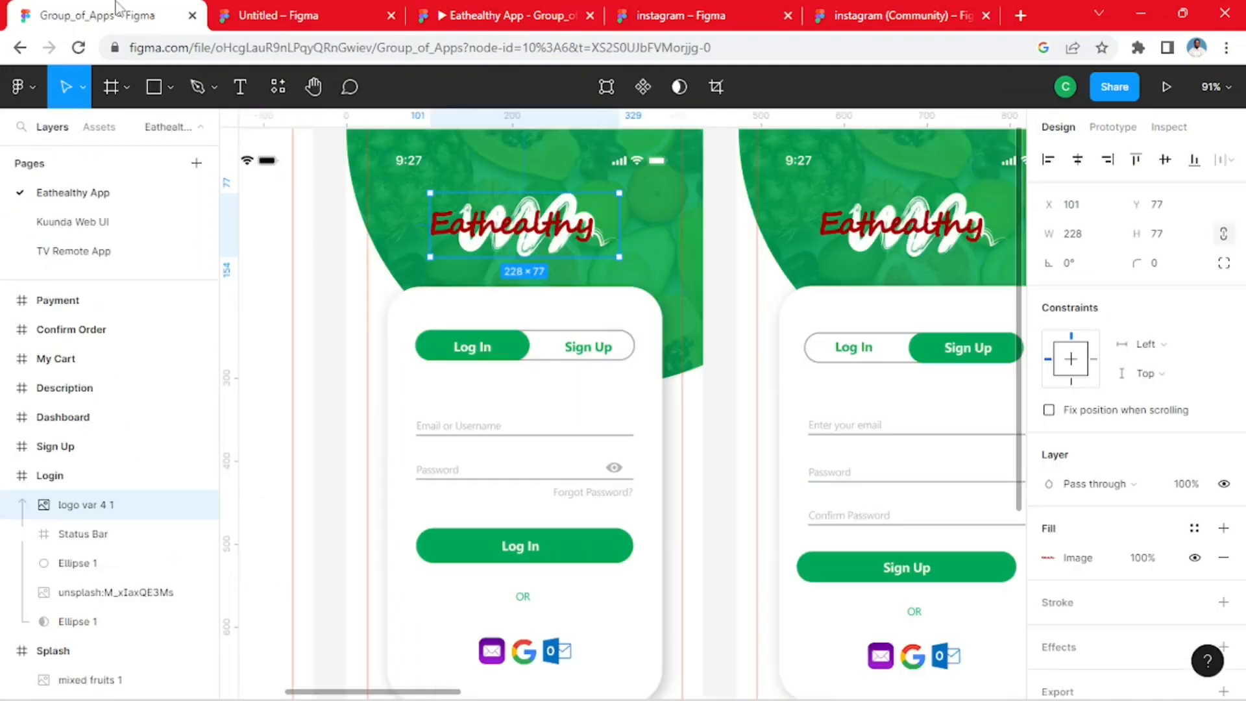
pyautogui.click(279, 17)
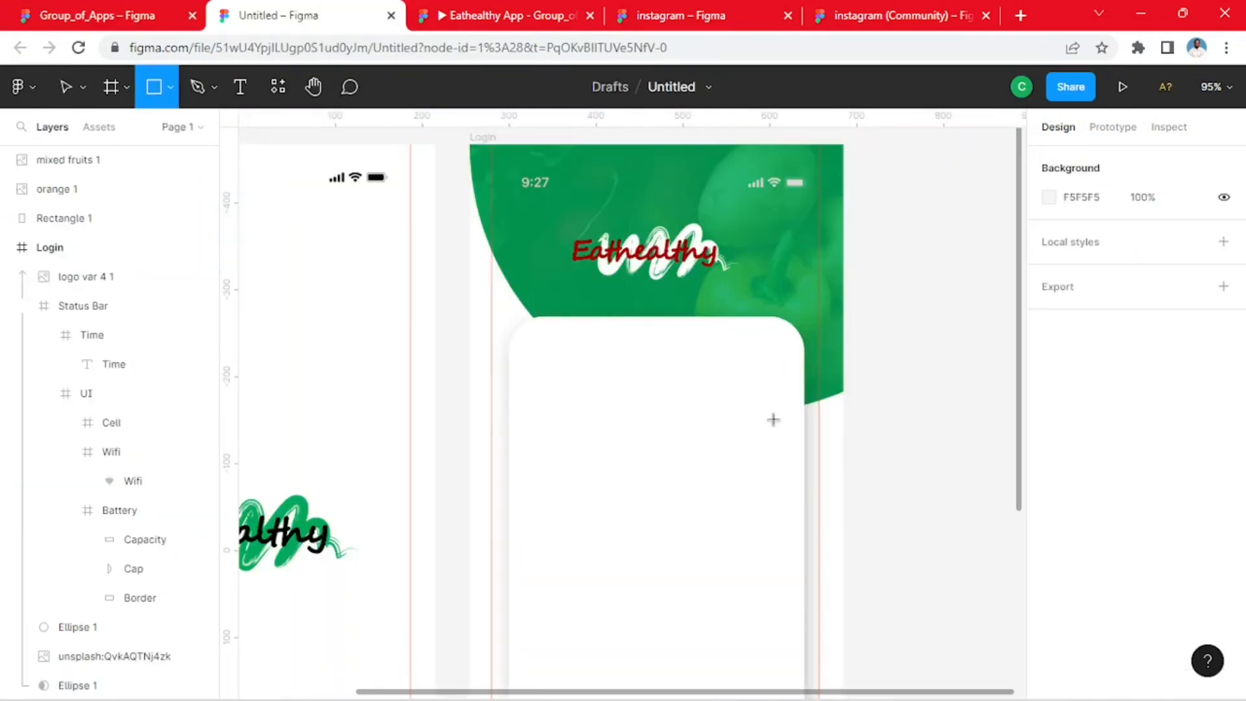
pyautogui.moveTo(521, 379)
pyautogui.mouseDown()
pyautogui.moveTo(777, 426)
pyautogui.moveTo(773, 413)
pyautogui.mouseUp()
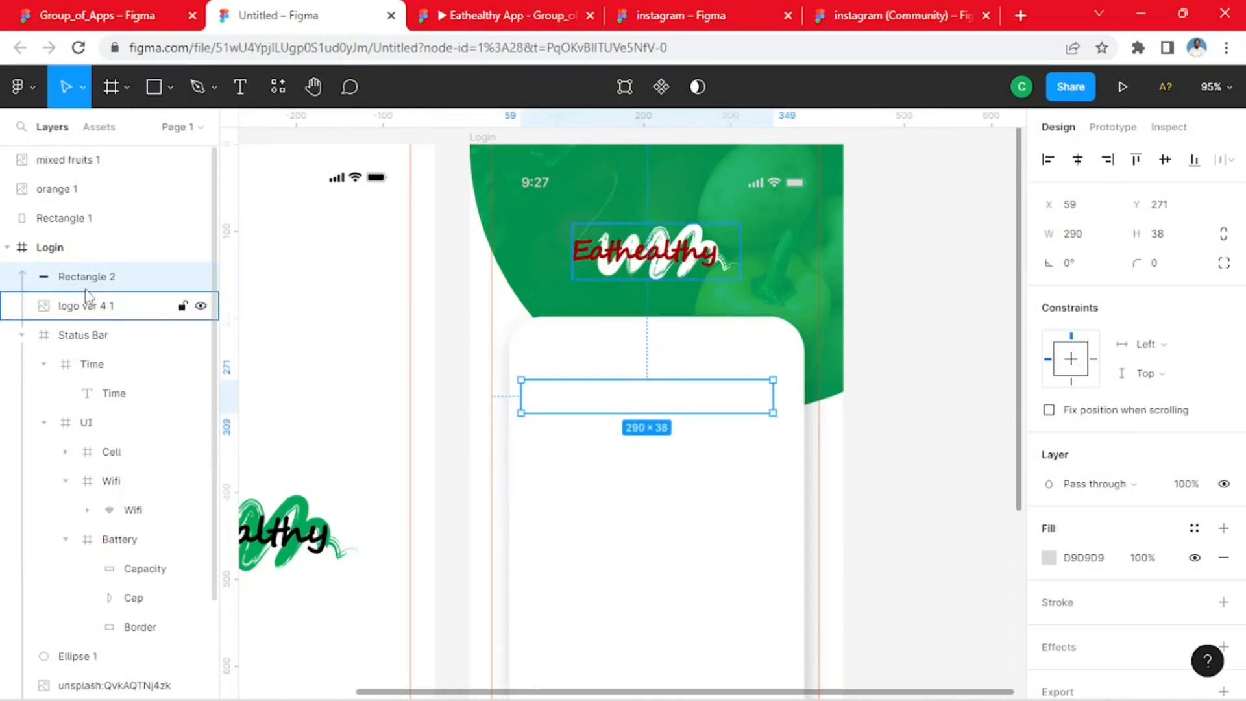
# - Move the new rectangle's layer out of the Login frame to just above Rectangle 1 and rename it Login Button
pyautogui.moveTo(87, 290); pyautogui.dragTo(77, 219)
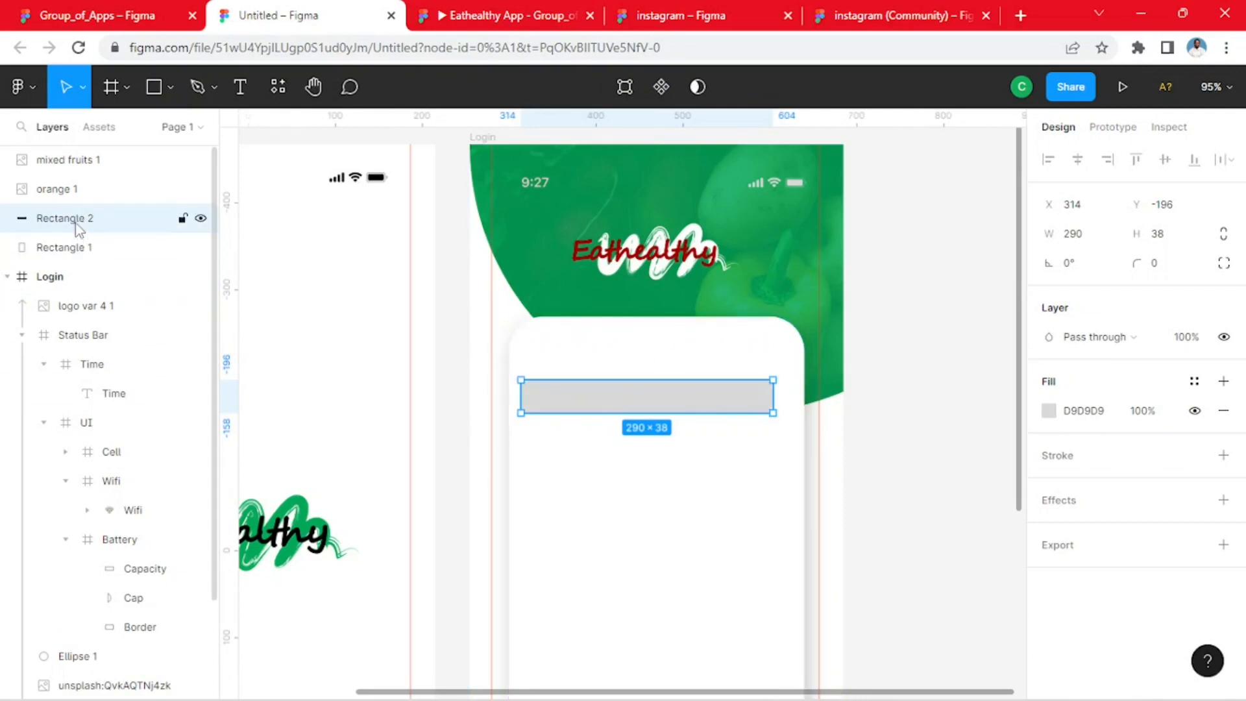
pyautogui.doubleClick(78, 220)
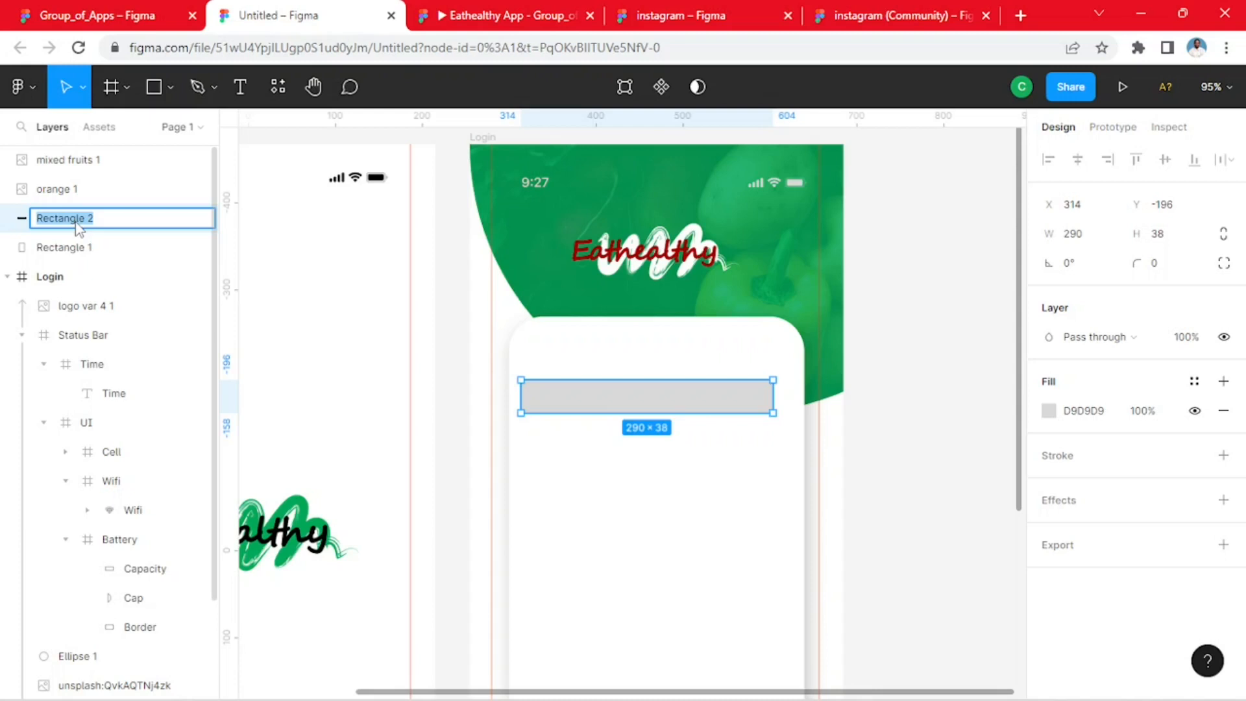
pyautogui.write('Login Button')
pyautogui.press('Return')
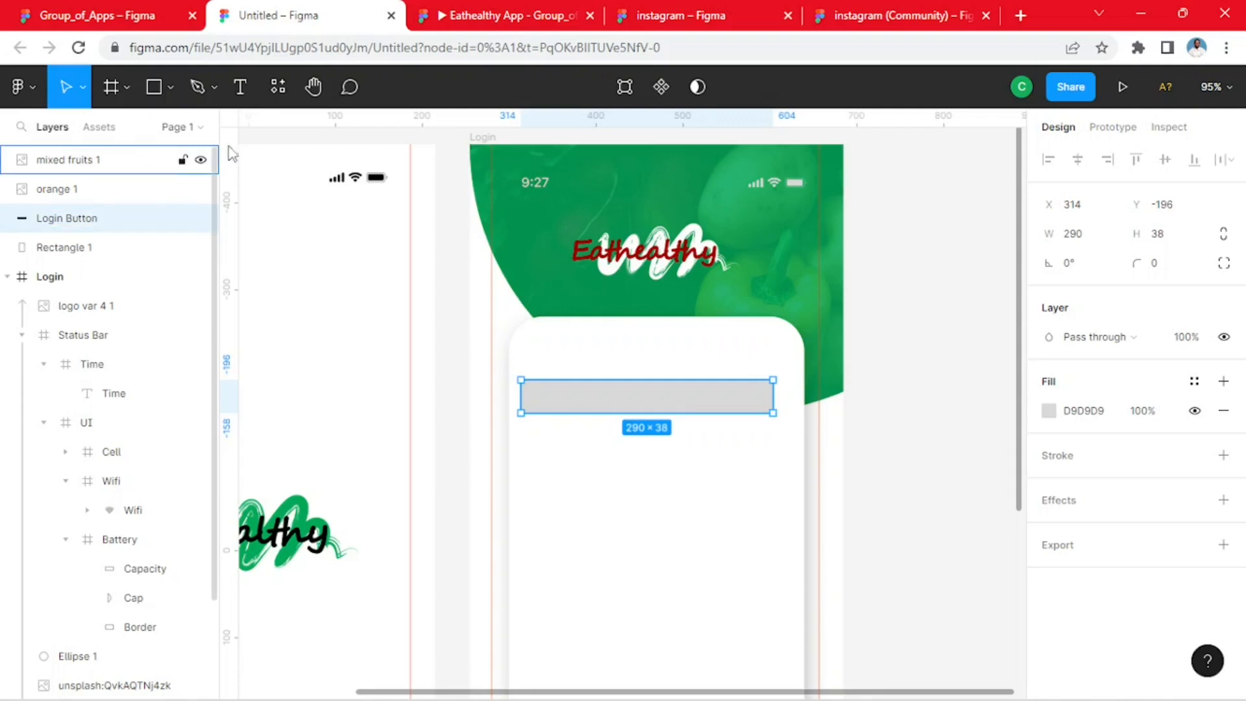
# - Check the toggle outline's properties in Group_of_Apps and set the Login Button's corner radius to 50
pyautogui.click(134, 14)
pyautogui.click(586, 342)
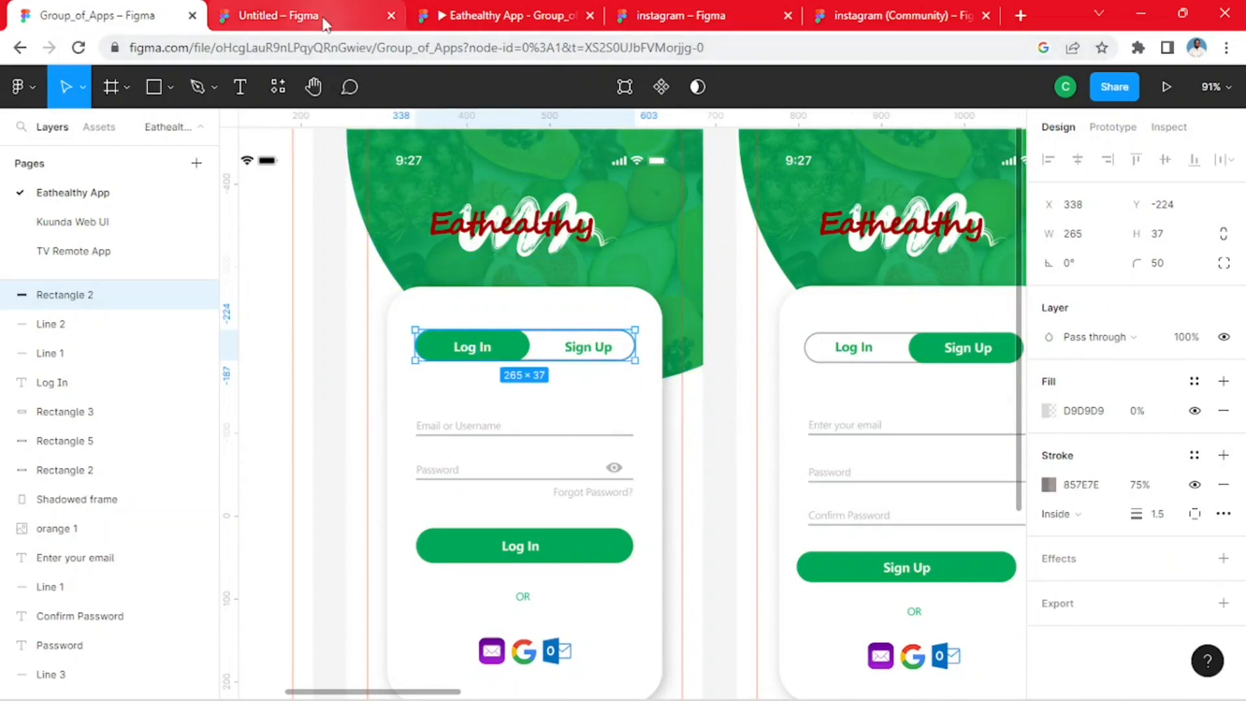
pyautogui.click(279, 15)
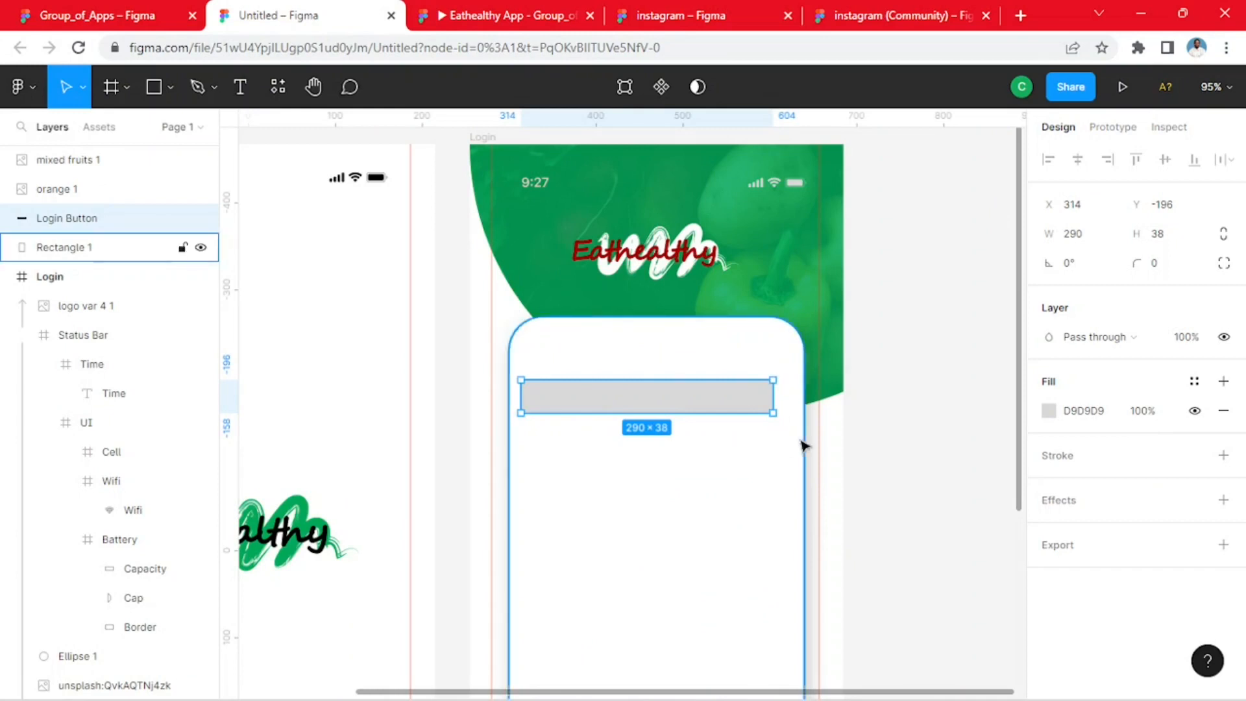
pyautogui.click(1156, 264)
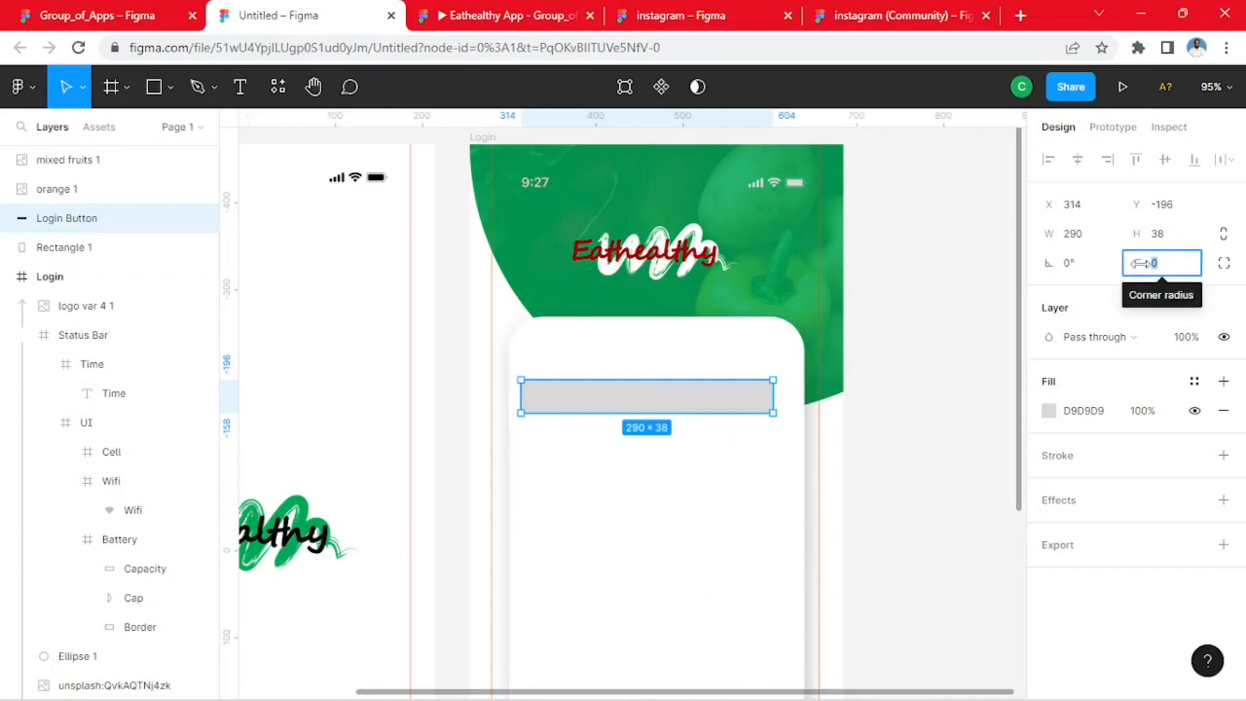
pyautogui.write('50')
pyautogui.press('Return')
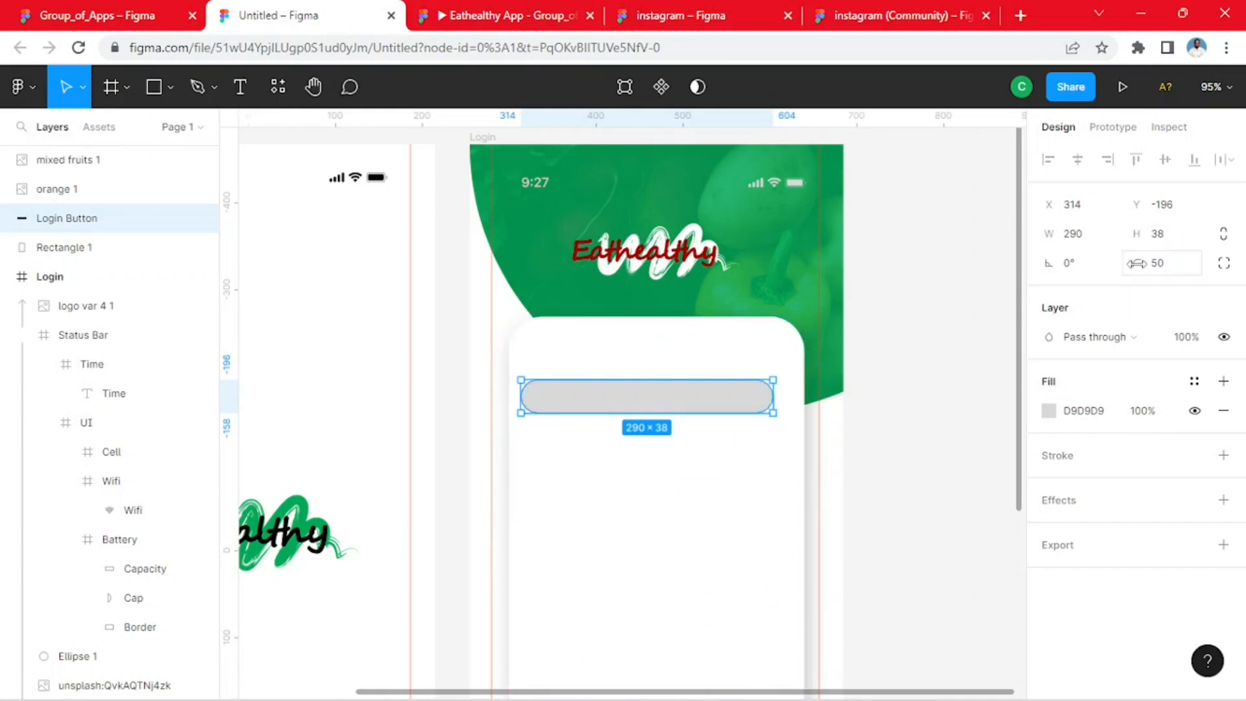
# - Recheck the reference toggle's size in Group_of_Apps, and set the Login Button's width to 365 and height to 37
pyautogui.click(92, 13)
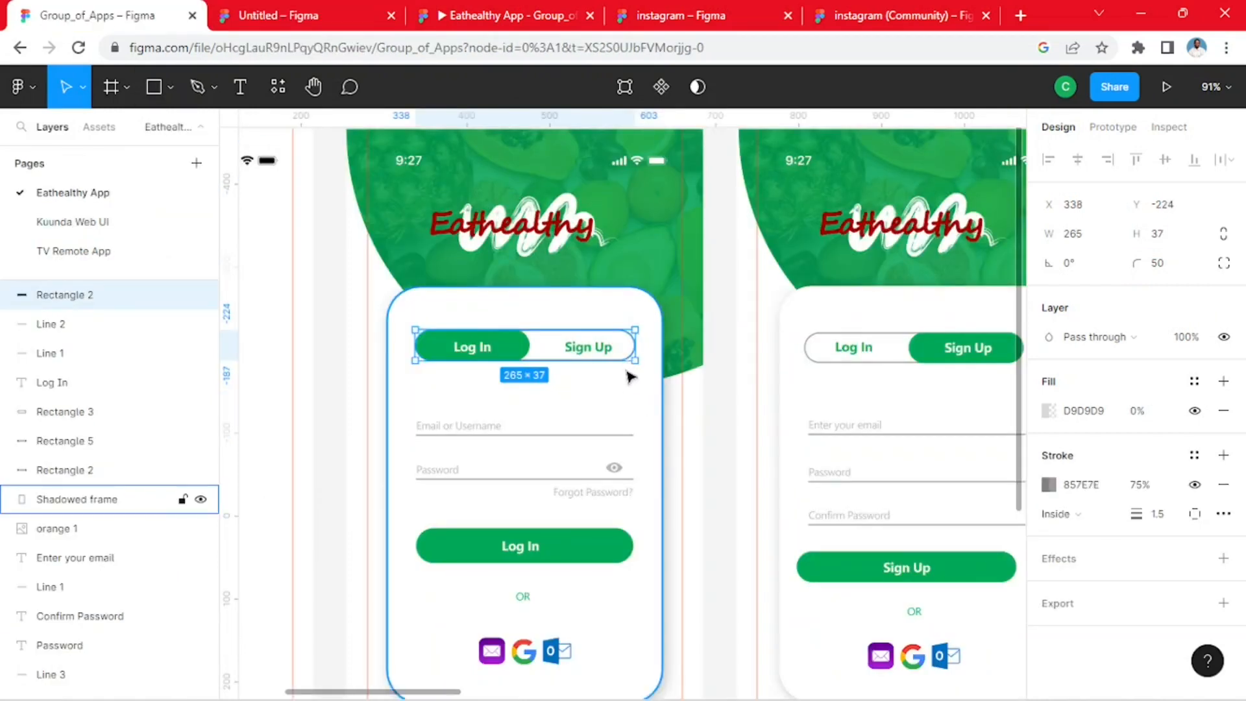
pyautogui.click(299, 16)
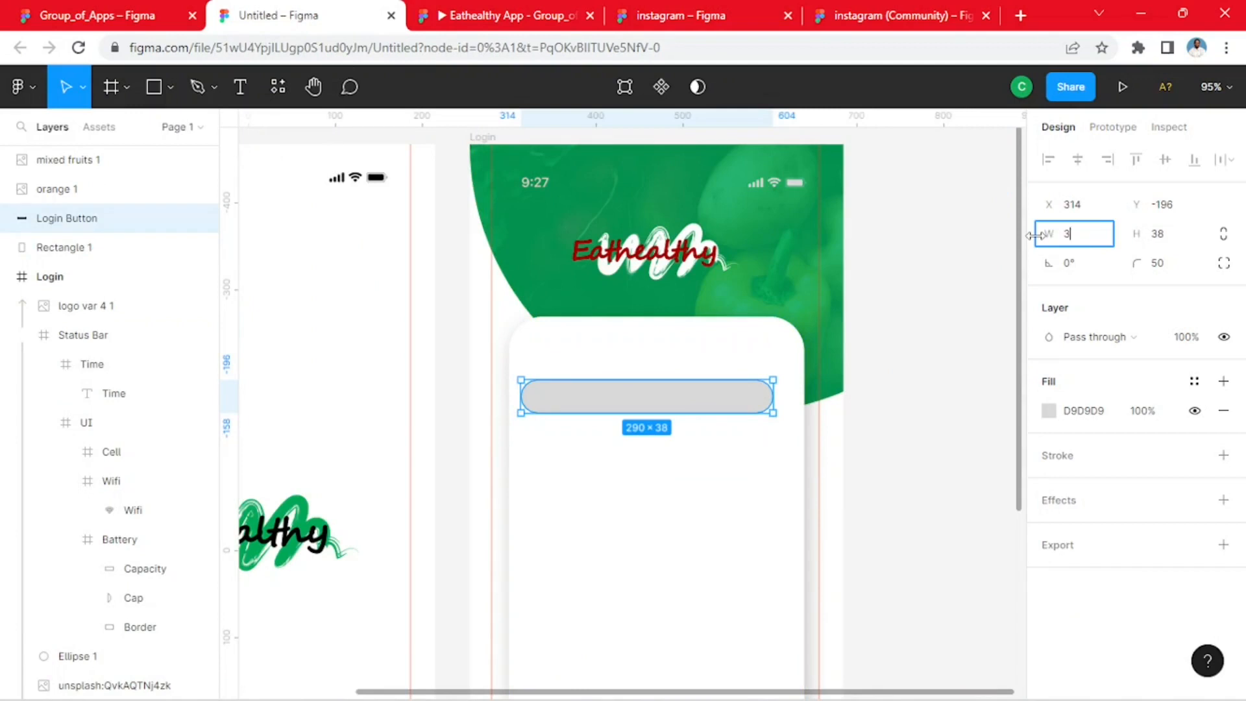
pyautogui.press('Tab')
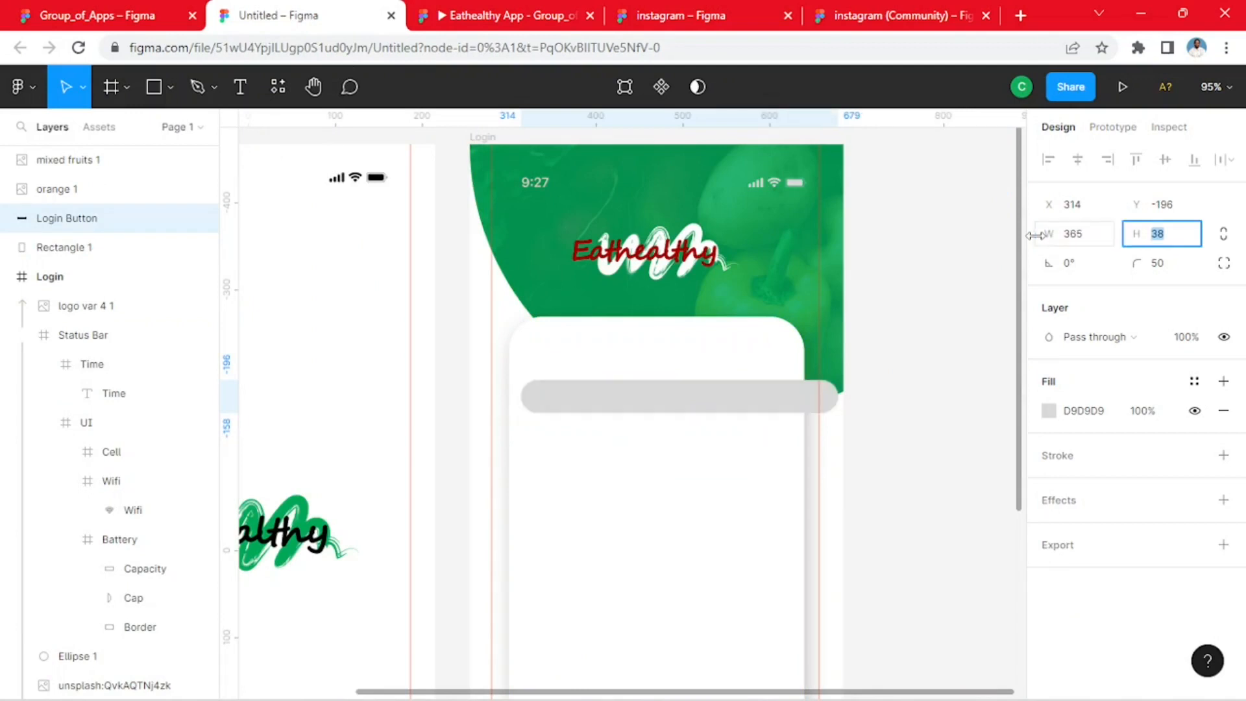
pyautogui.write('37')
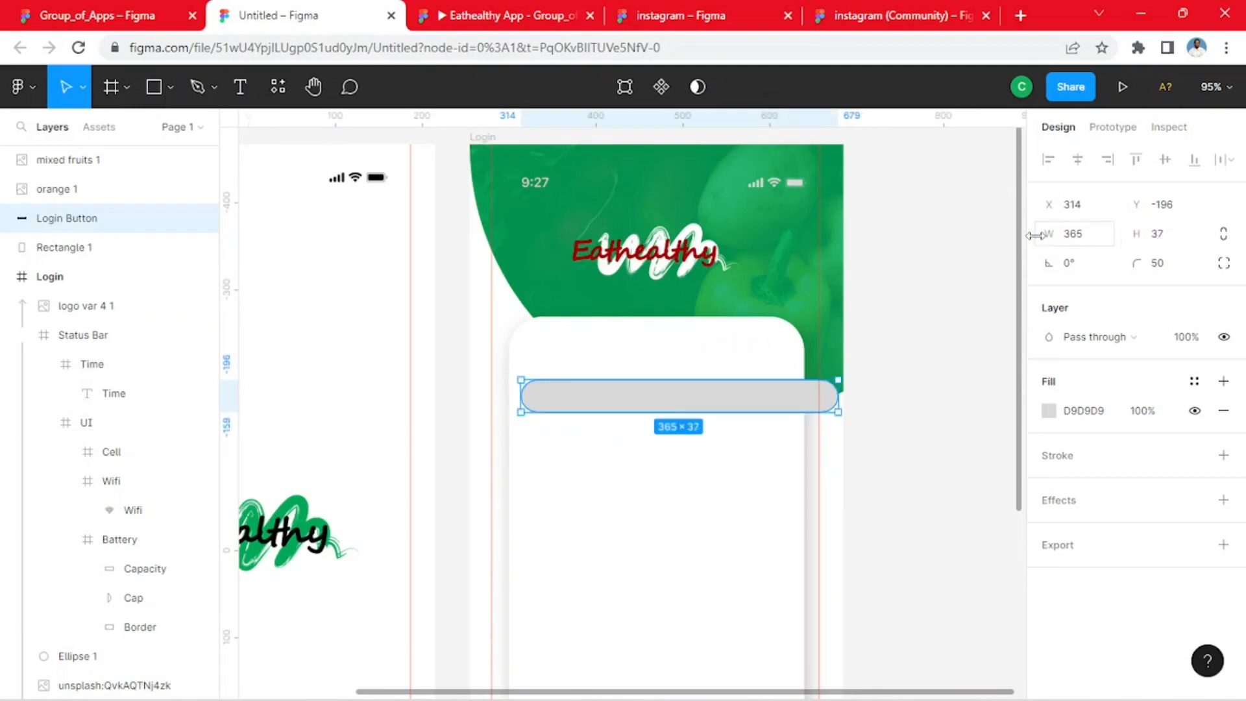
# - Undo the Login Button's width and height changes
pyautogui.press('Return')
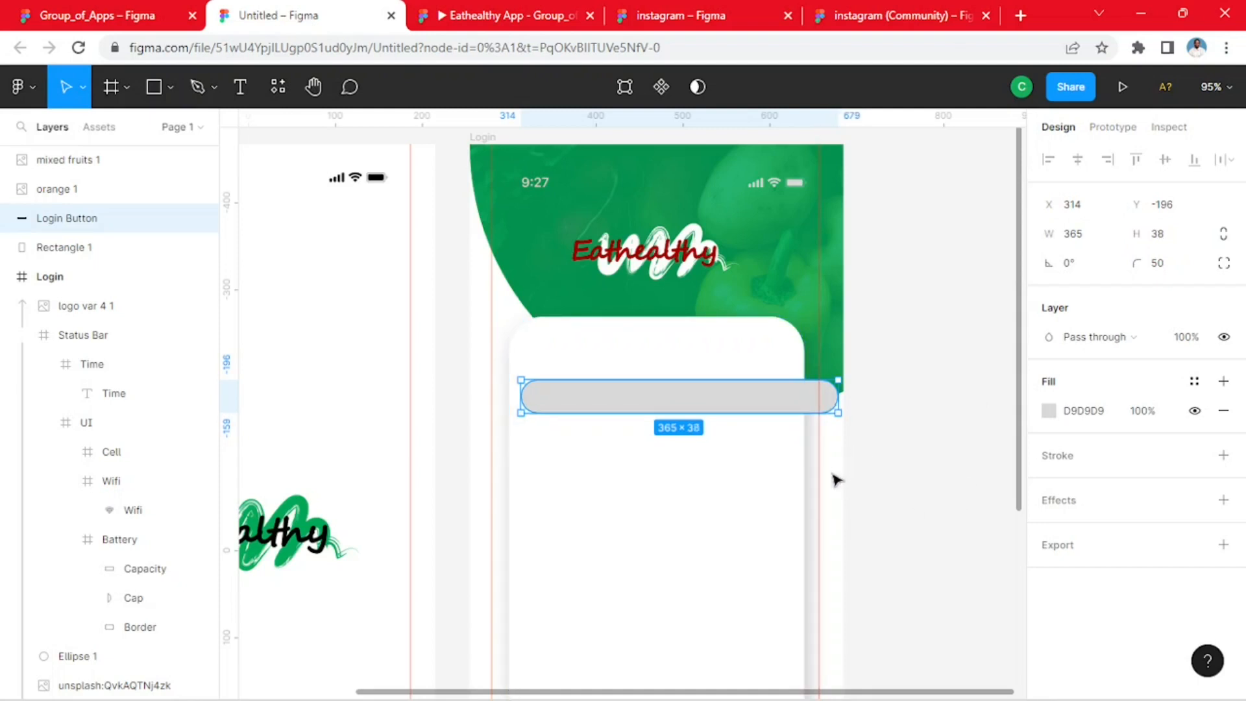
pyautogui.click(920, 466)
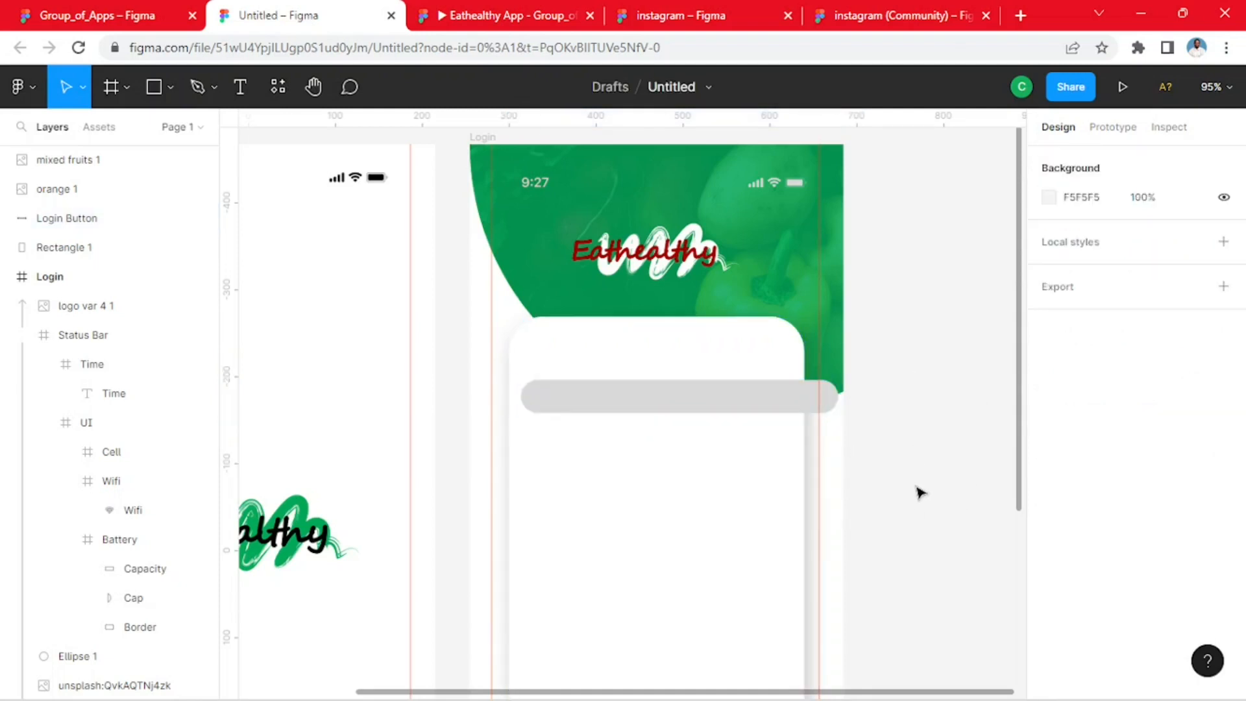
pyautogui.hotkey('ctrl', 'z')
pyautogui.hotkey('ctrl', 'z')
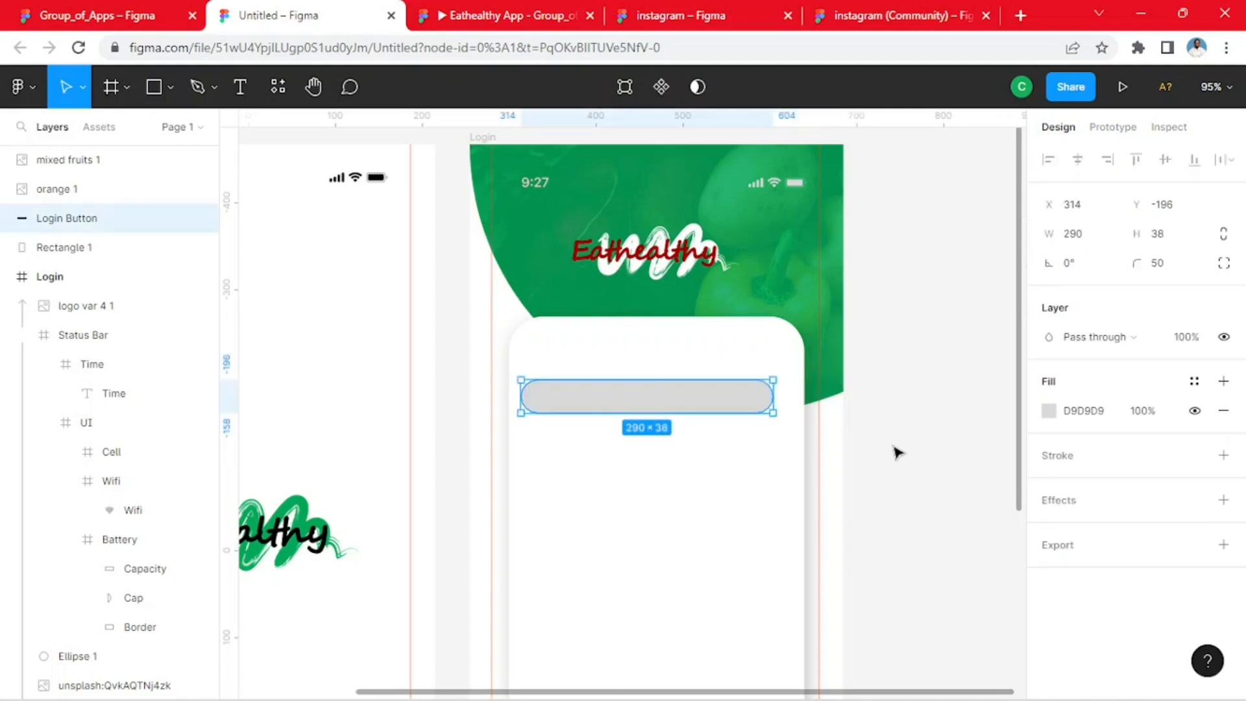
pyautogui.click(902, 428)
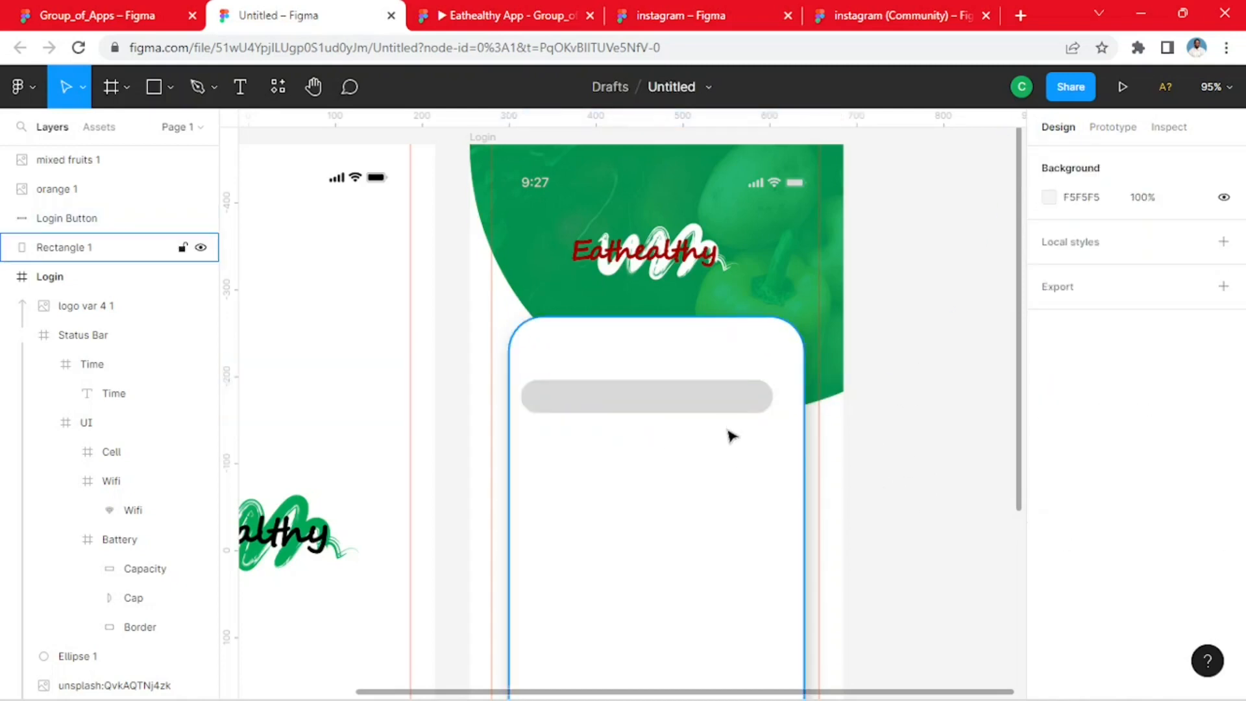
# - Resize the Login Button to about 285 × 47 and reposition it across the upper part of the white card
pyautogui.click(693, 410)
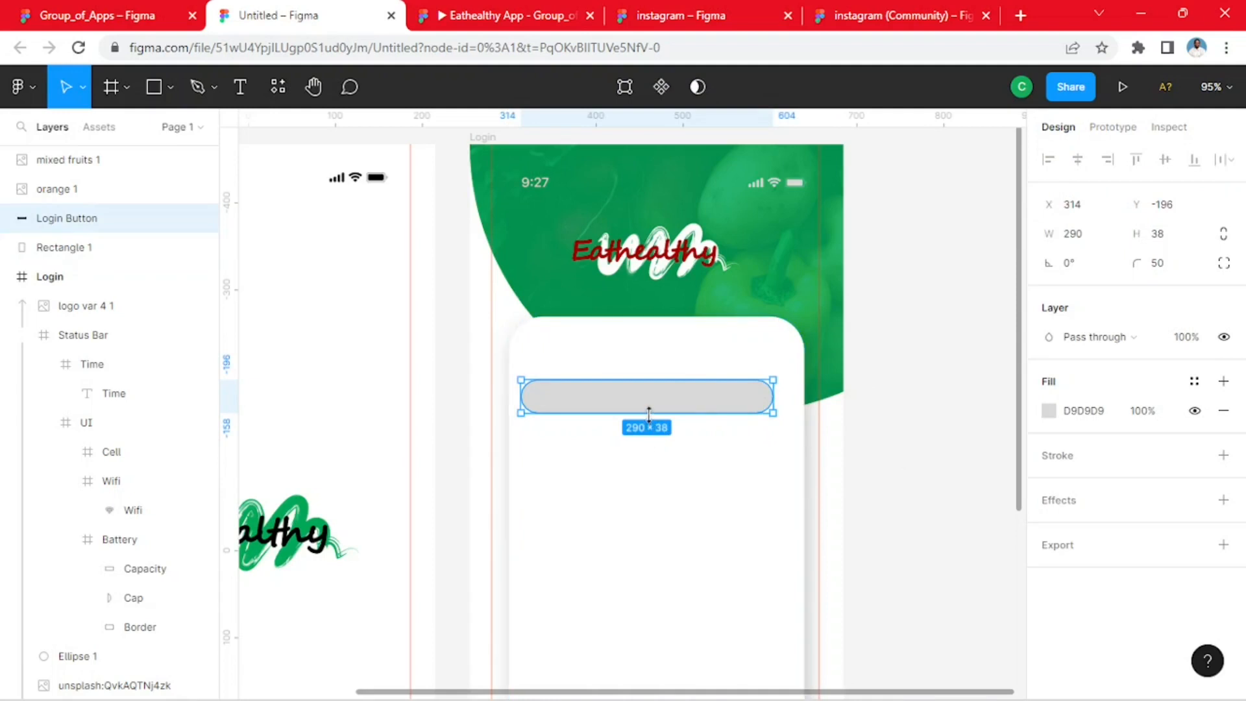
pyautogui.moveTo(649, 412); pyautogui.dragTo(680, 405)
pyautogui.scroll(4, 664, 426)
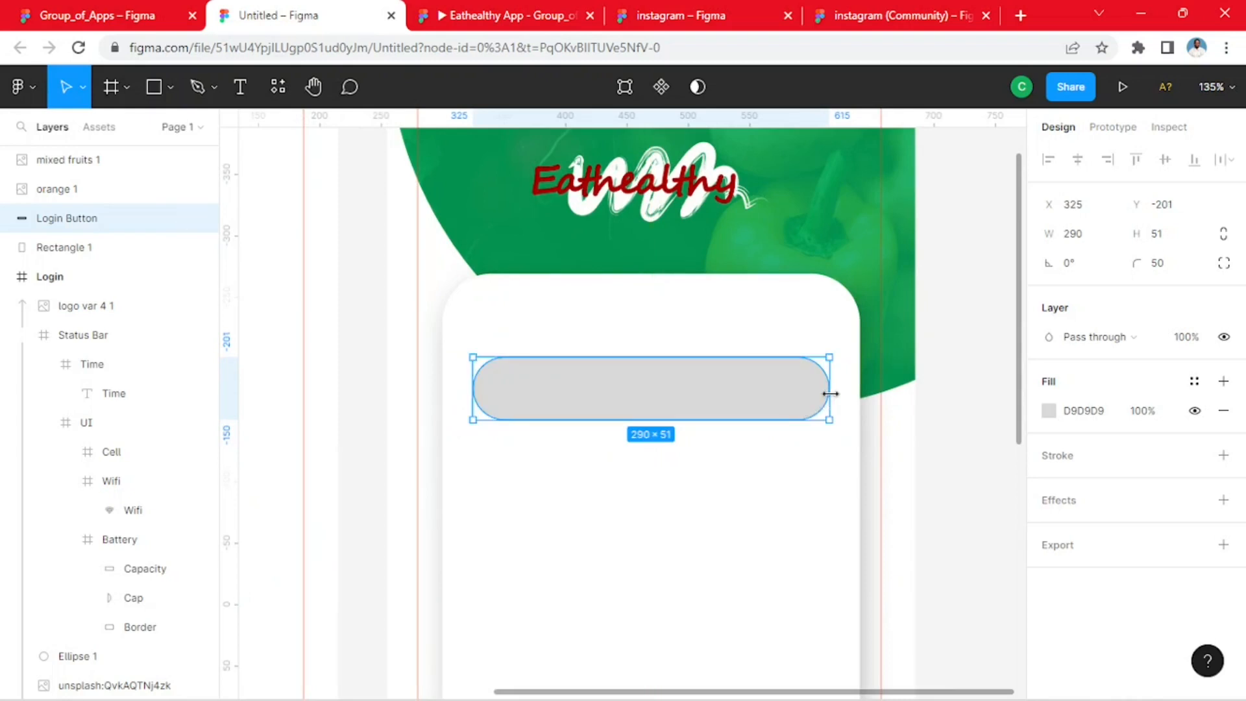
pyautogui.moveTo(830, 394); pyautogui.dragTo(824, 394)
pyautogui.moveTo(669, 417); pyautogui.dragTo(693, 379)
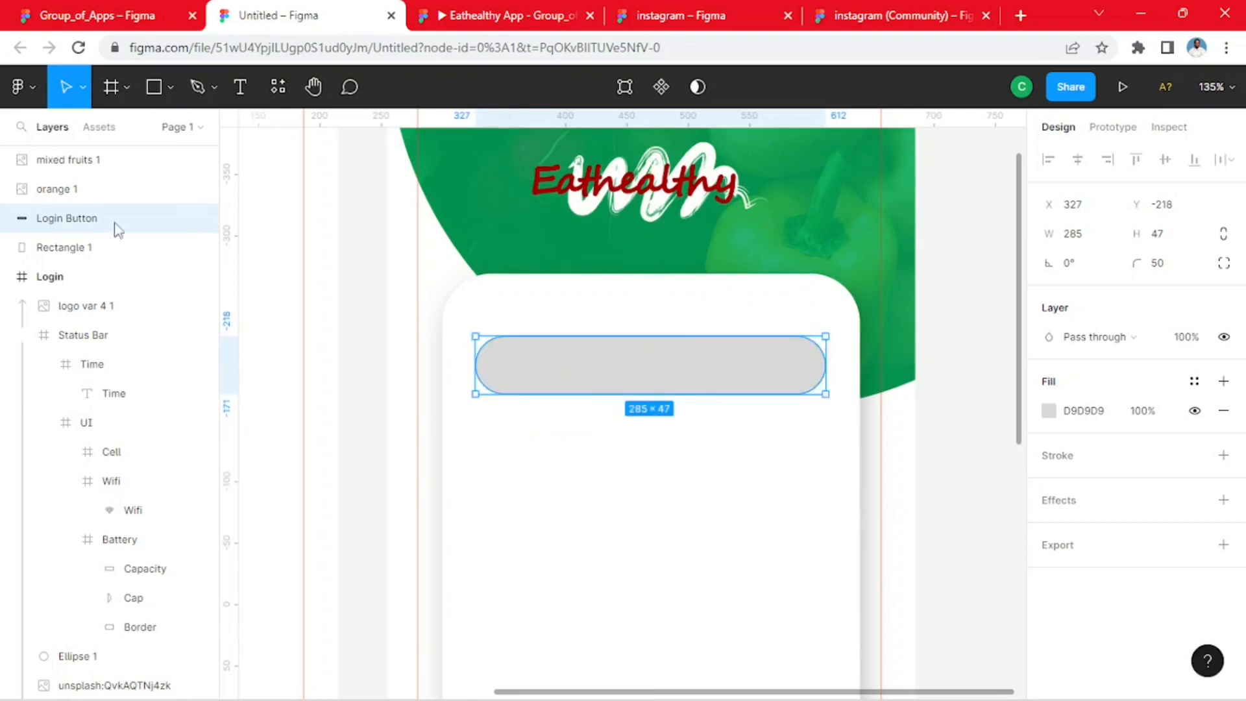
# - Check the toggle outline's appearance in Group_of_Apps and set the Login Button's fill opacity to 0% in Untitled
pyautogui.click(106, 16)
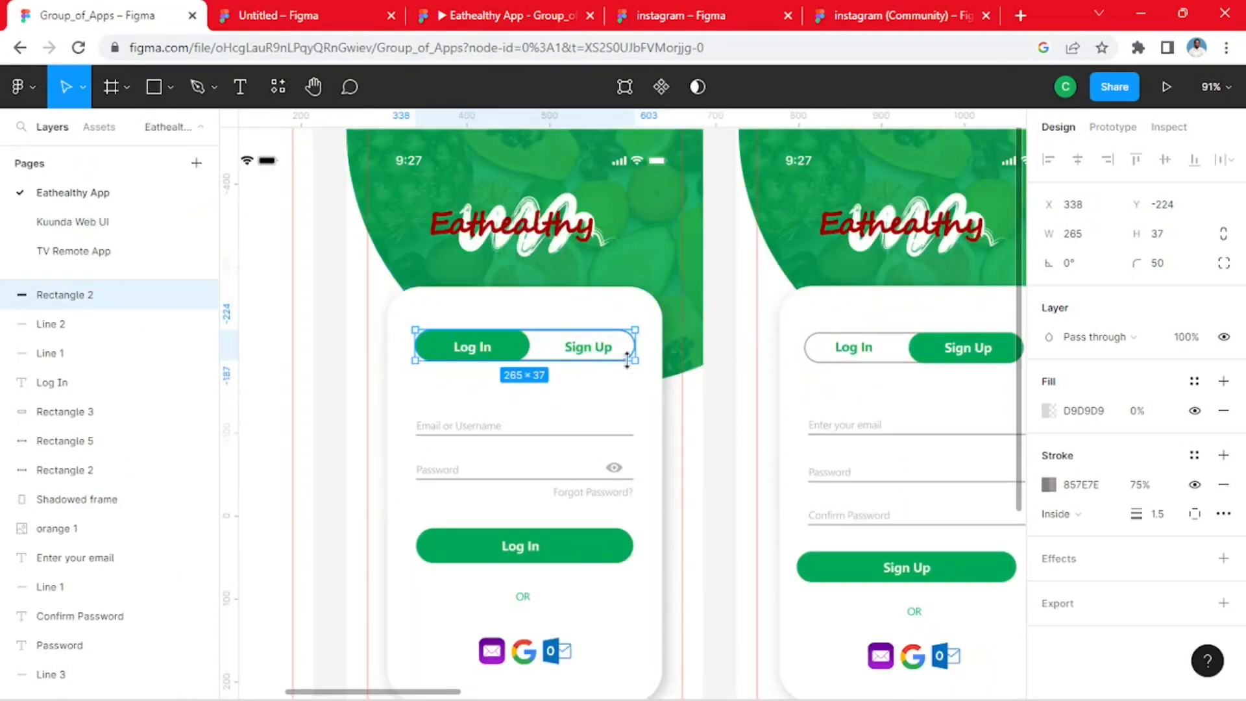
pyautogui.click(279, 15)
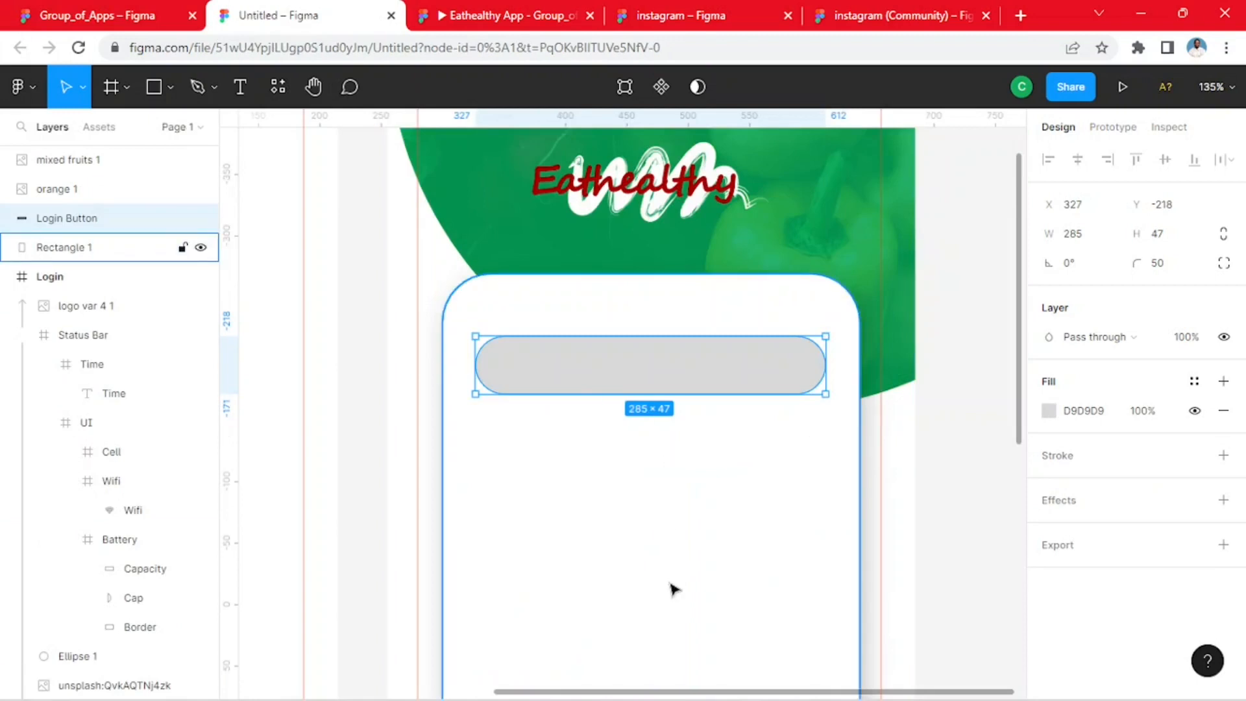
pyautogui.click(101, 16)
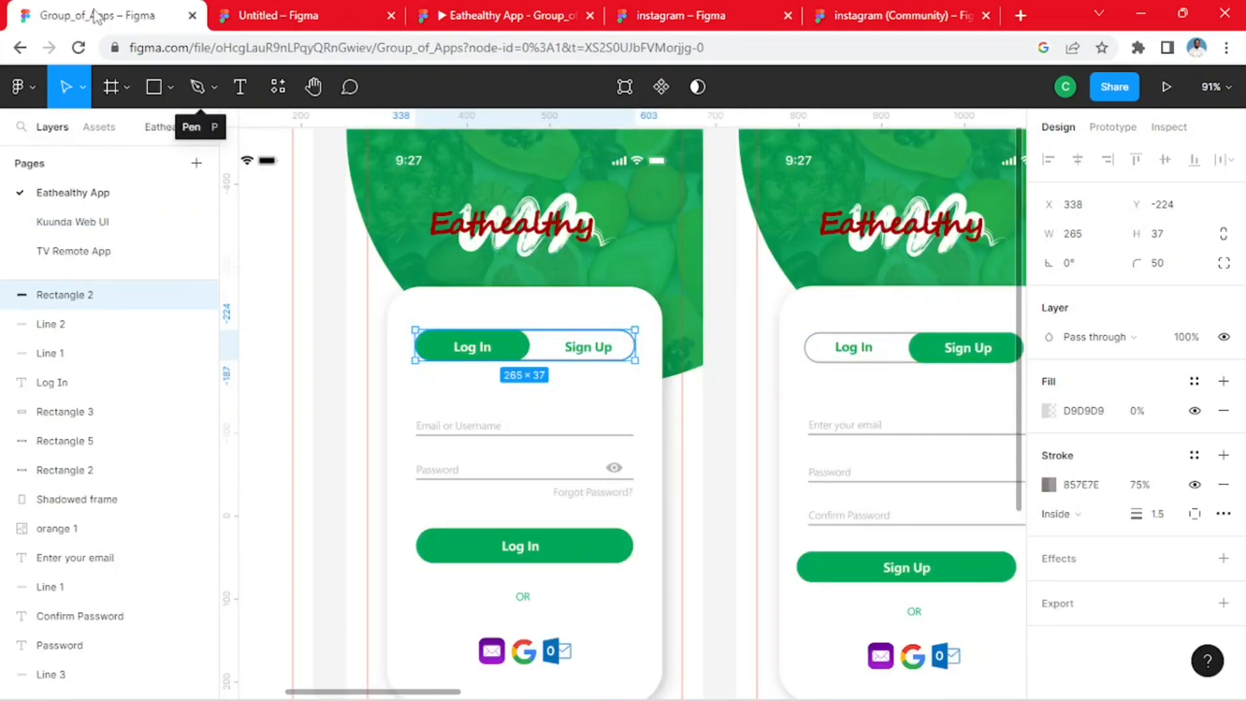
pyautogui.click(722, 283)
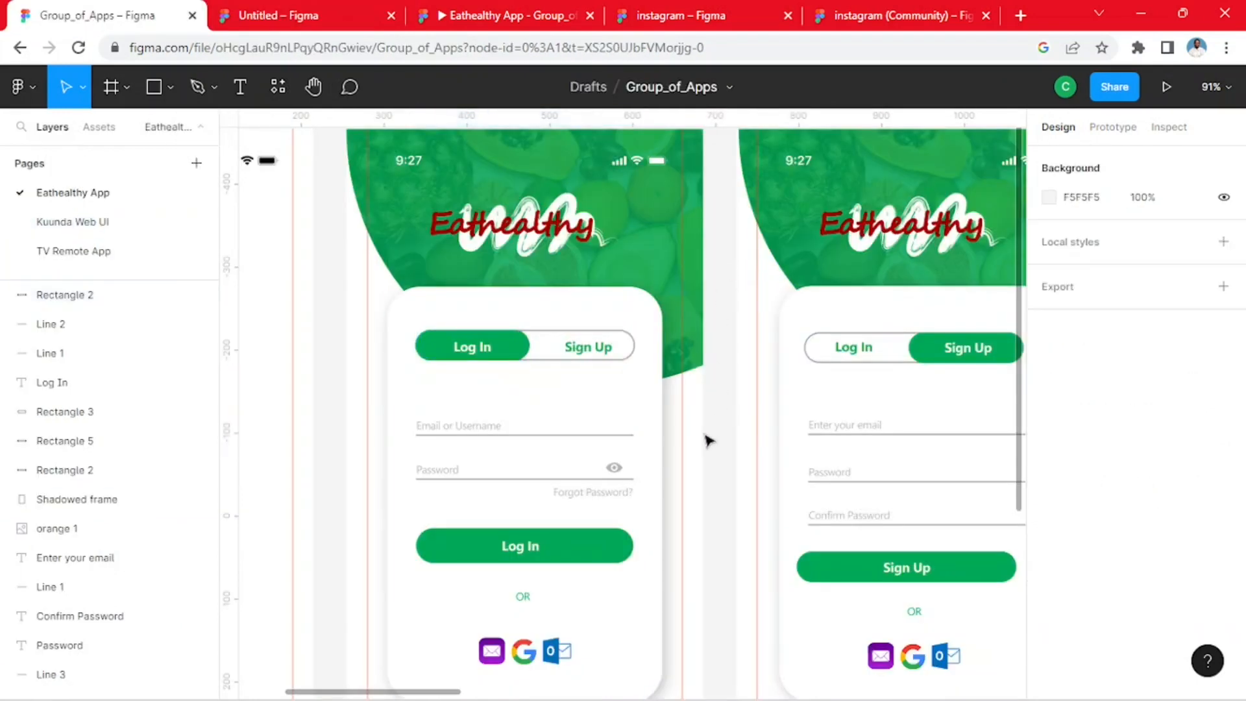
pyautogui.click(289, 16)
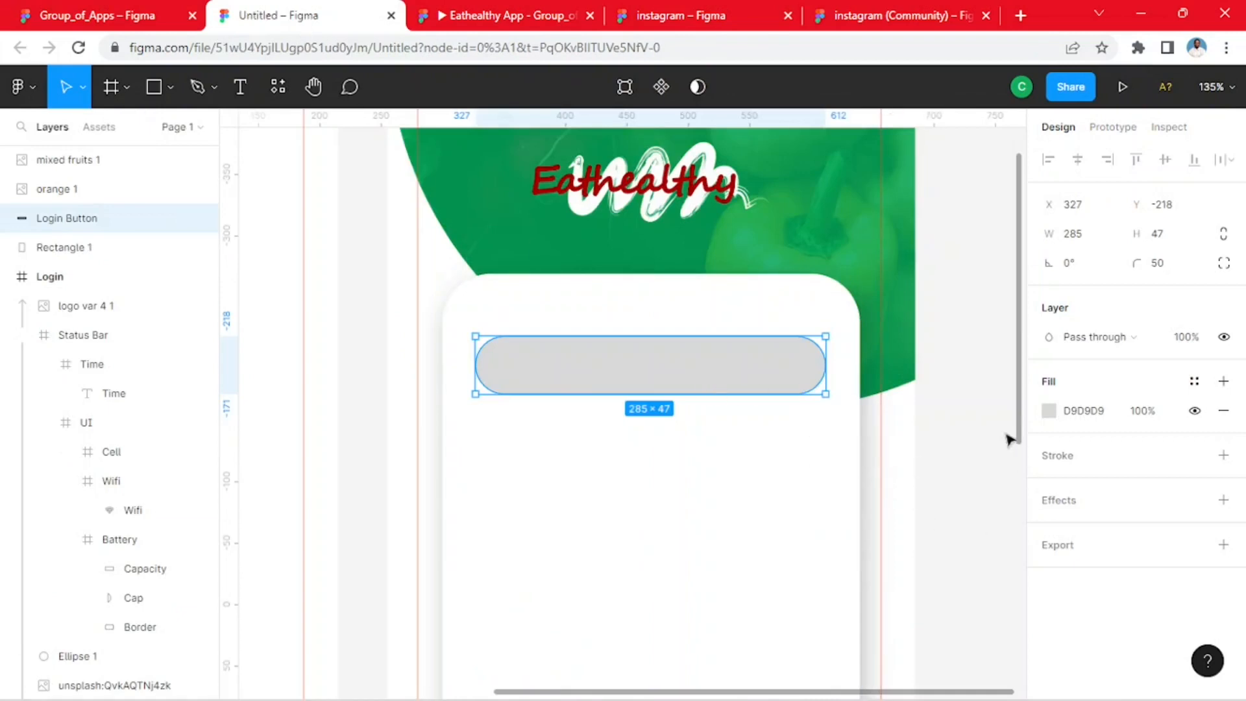
pyautogui.click(1155, 418)
pyautogui.write('0')
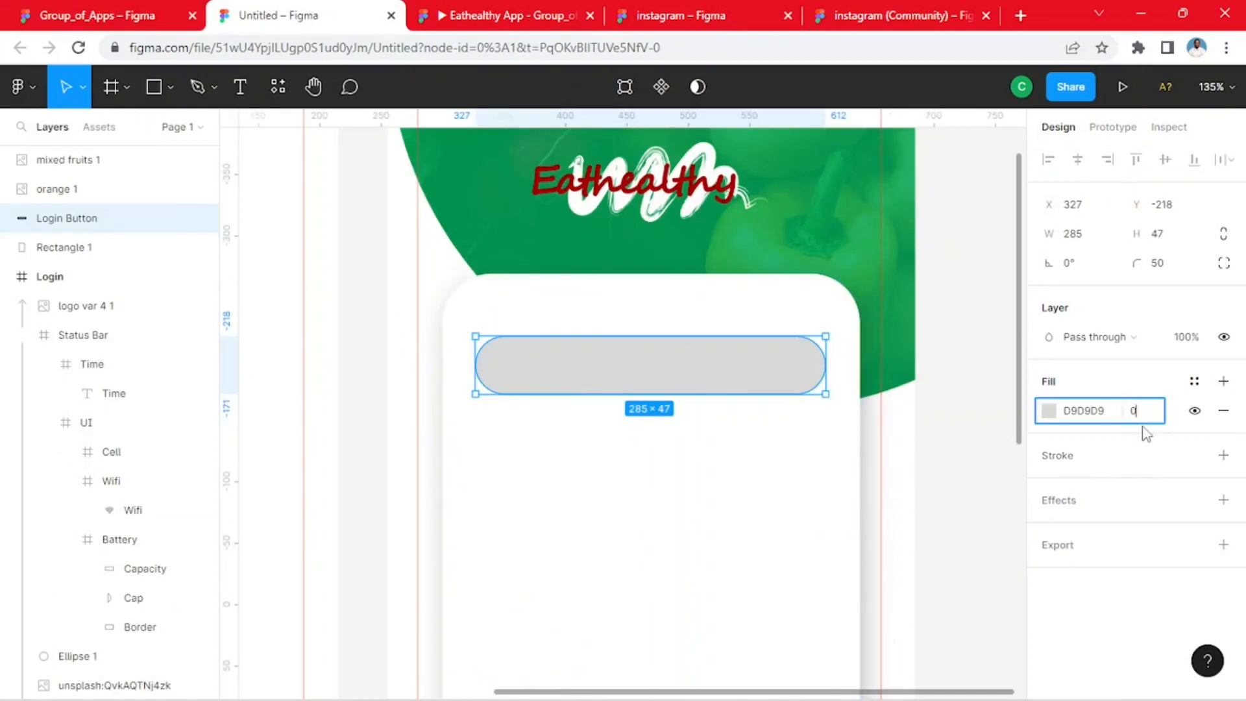
pyautogui.press('Return')
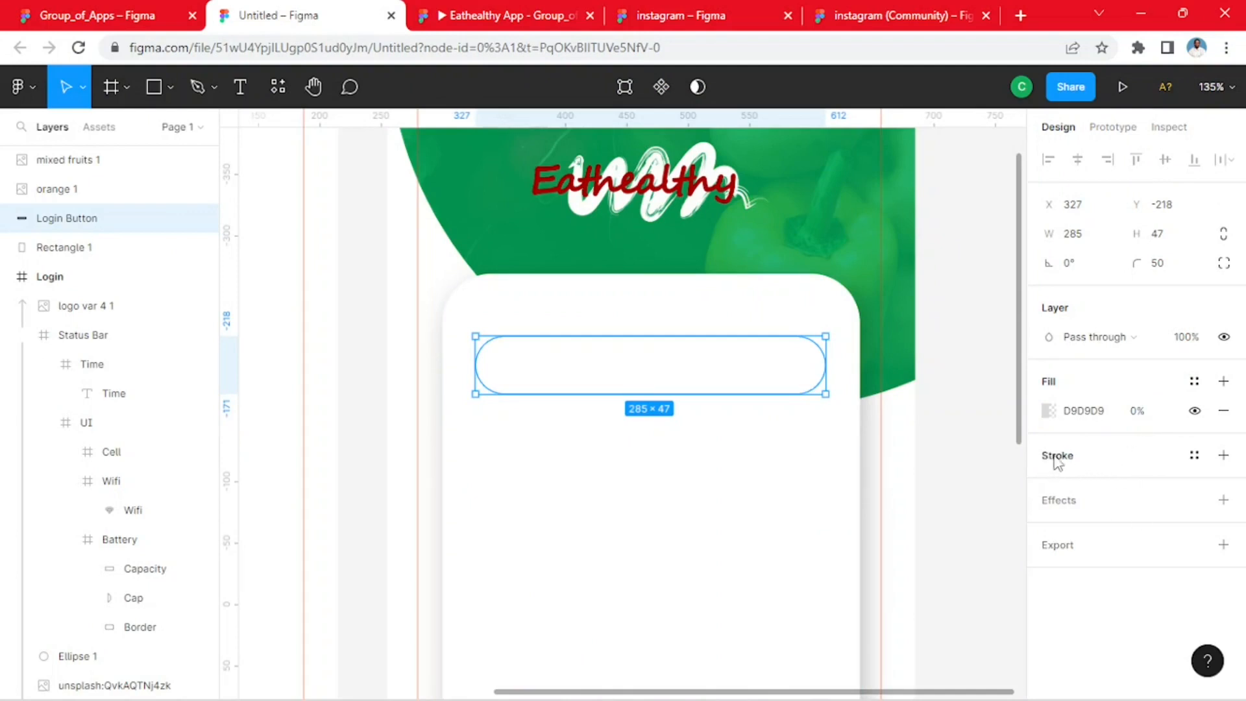
# - Add an inside stroke of width 1.5 to the Login Button
pyautogui.click(1224, 455)
pyautogui.click(1155, 516)
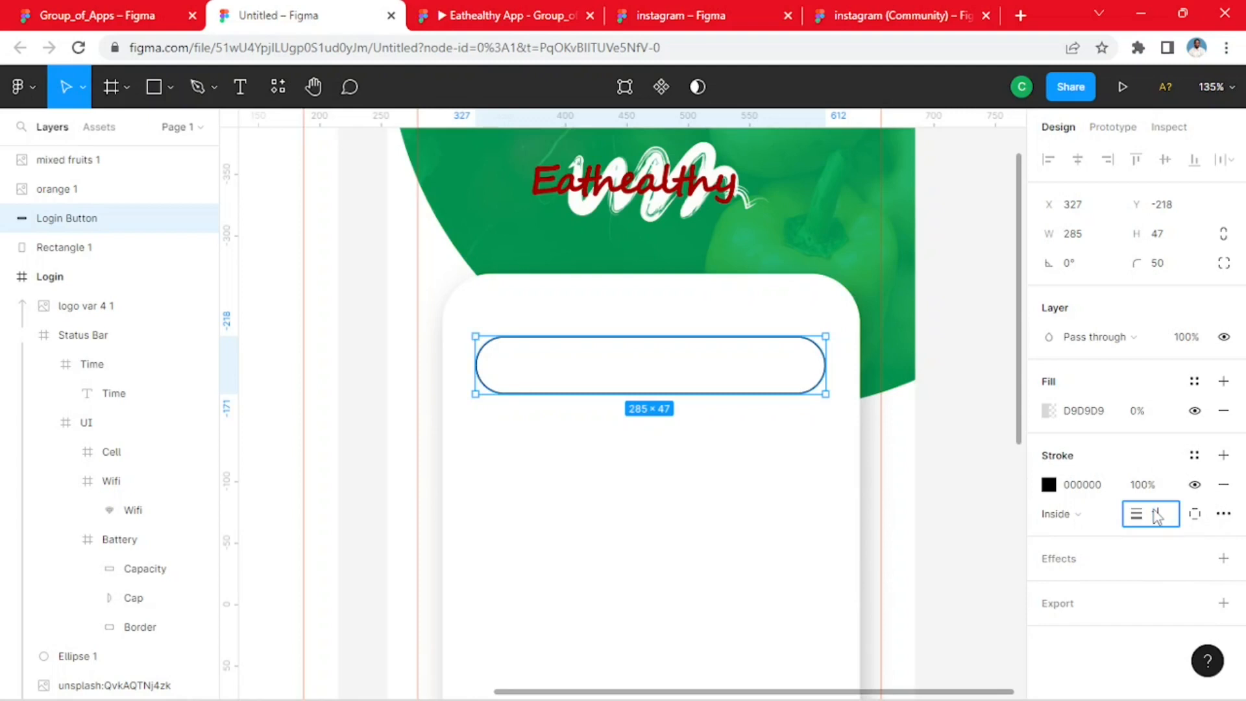
pyautogui.write('1.5')
pyautogui.press('Return')
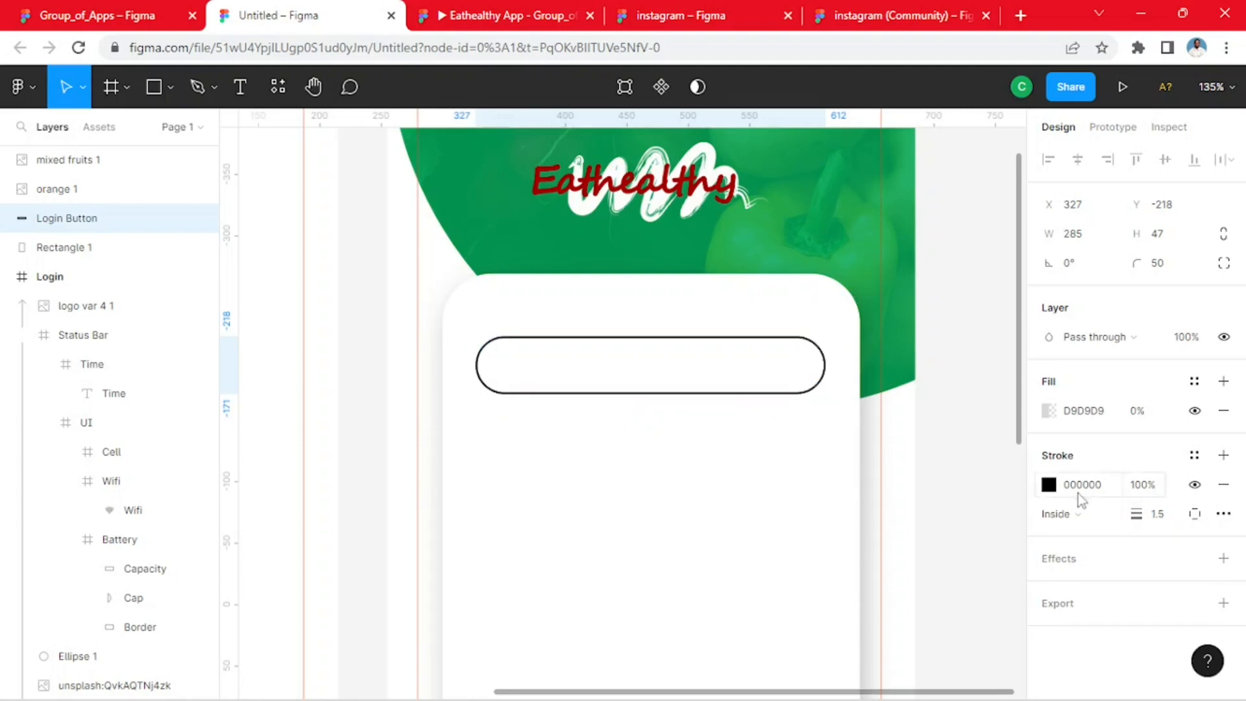
# - Set the Login Button's stroke color to gray AEAEAE at 85% opacity
pyautogui.click(1049, 484)
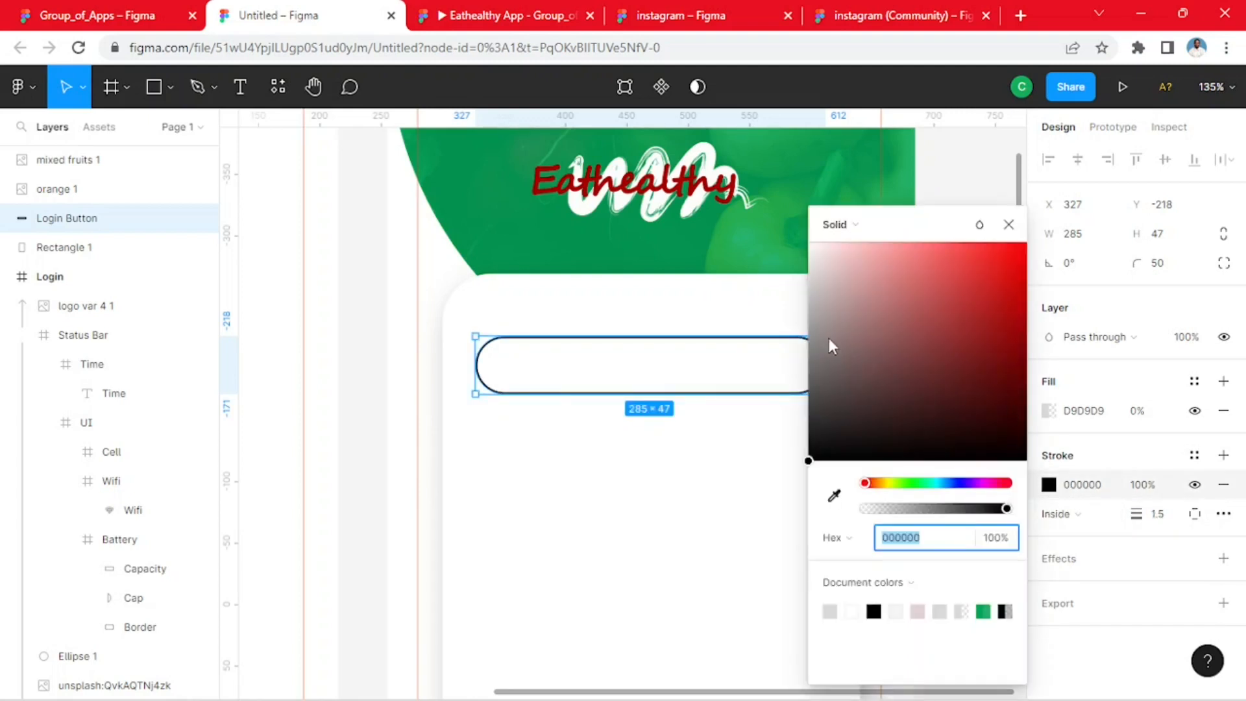
pyautogui.moveTo(827, 337)
pyautogui.mouseDown()
pyautogui.moveTo(814, 305)
pyautogui.moveTo(806, 314)
pyautogui.moveTo(819, 306)
pyautogui.moveTo(812, 329)
pyautogui.moveTo(809, 311)
pyautogui.mouseUp()
pyautogui.click(984, 612)
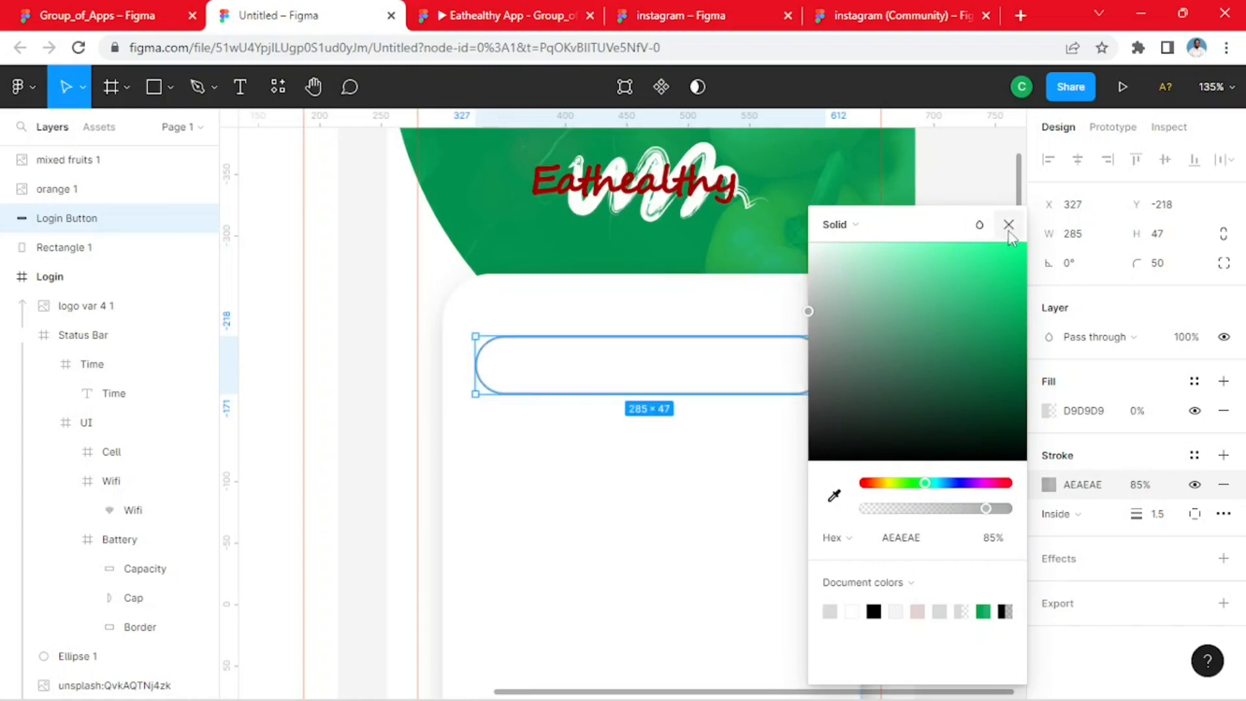
pyautogui.click(1009, 225)
pyautogui.click(967, 443)
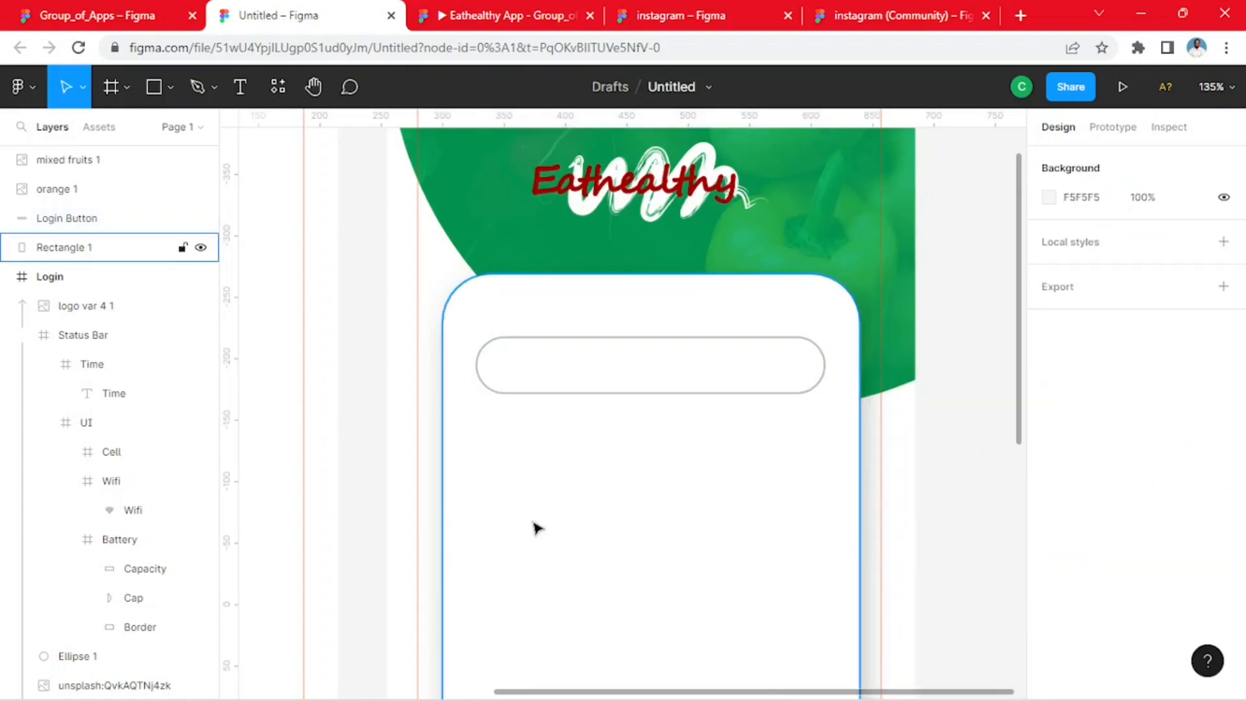
# - With the Group_of_Apps toggle as reference, duplicate the Login Button slightly below the original and set the copy's stroke width to 0
pyautogui.click(102, 15)
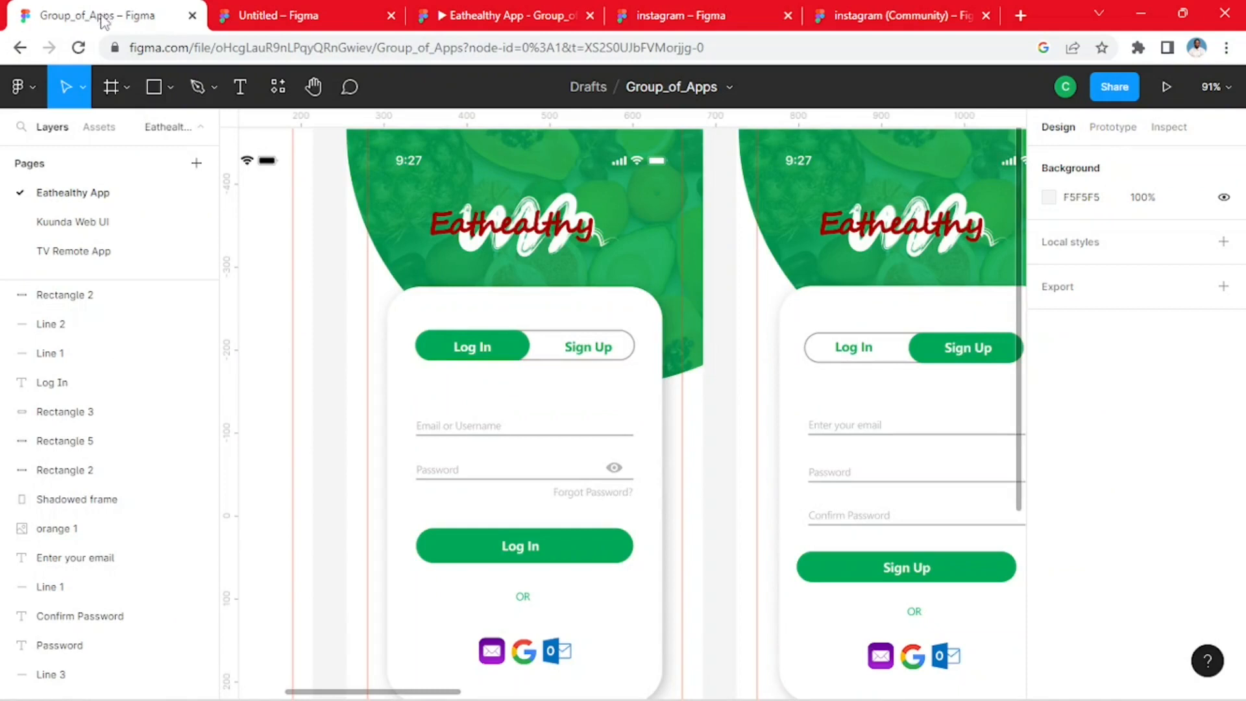
pyautogui.click(292, 16)
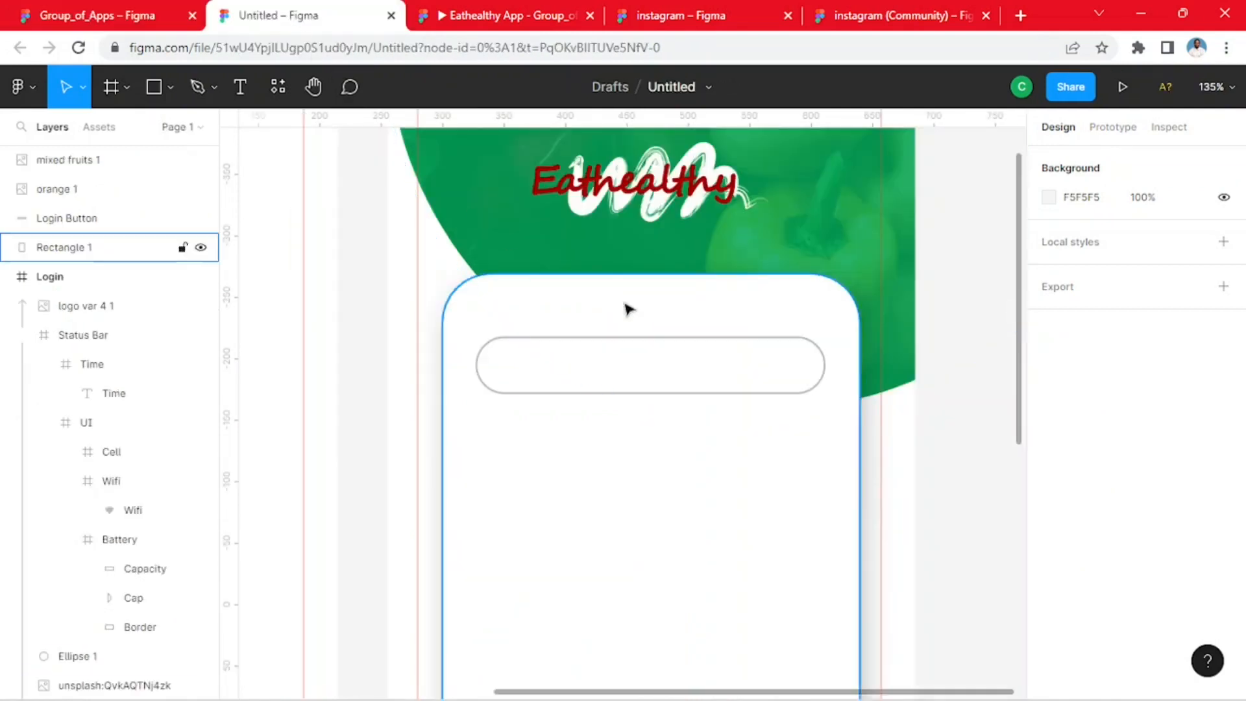
pyautogui.click(683, 394)
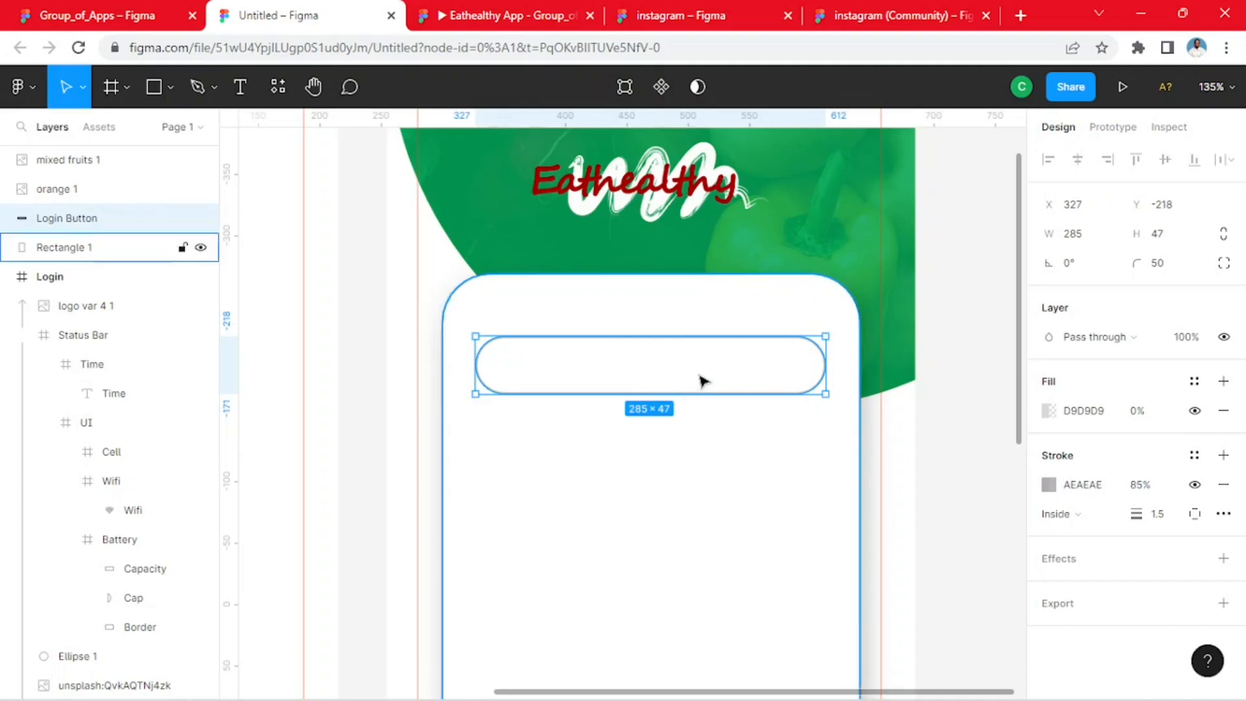
pyautogui.moveTo(701, 379); pyautogui.dragTo(697, 422)
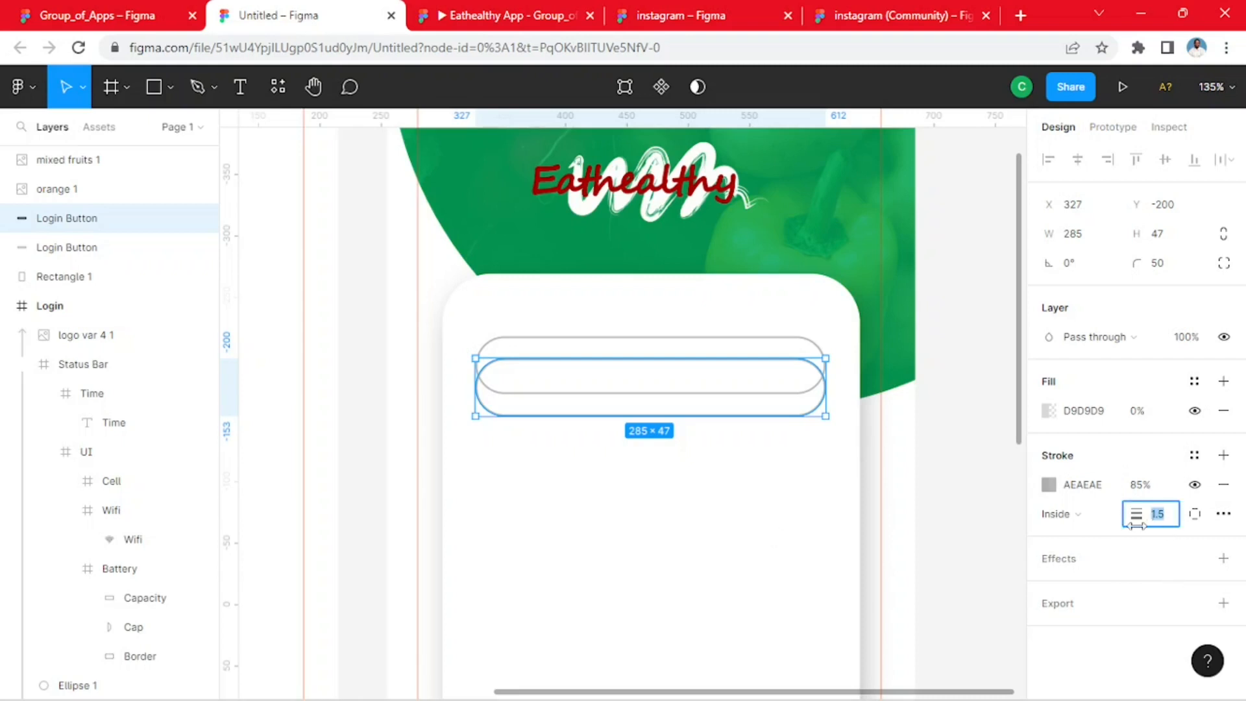
pyautogui.press('Return')
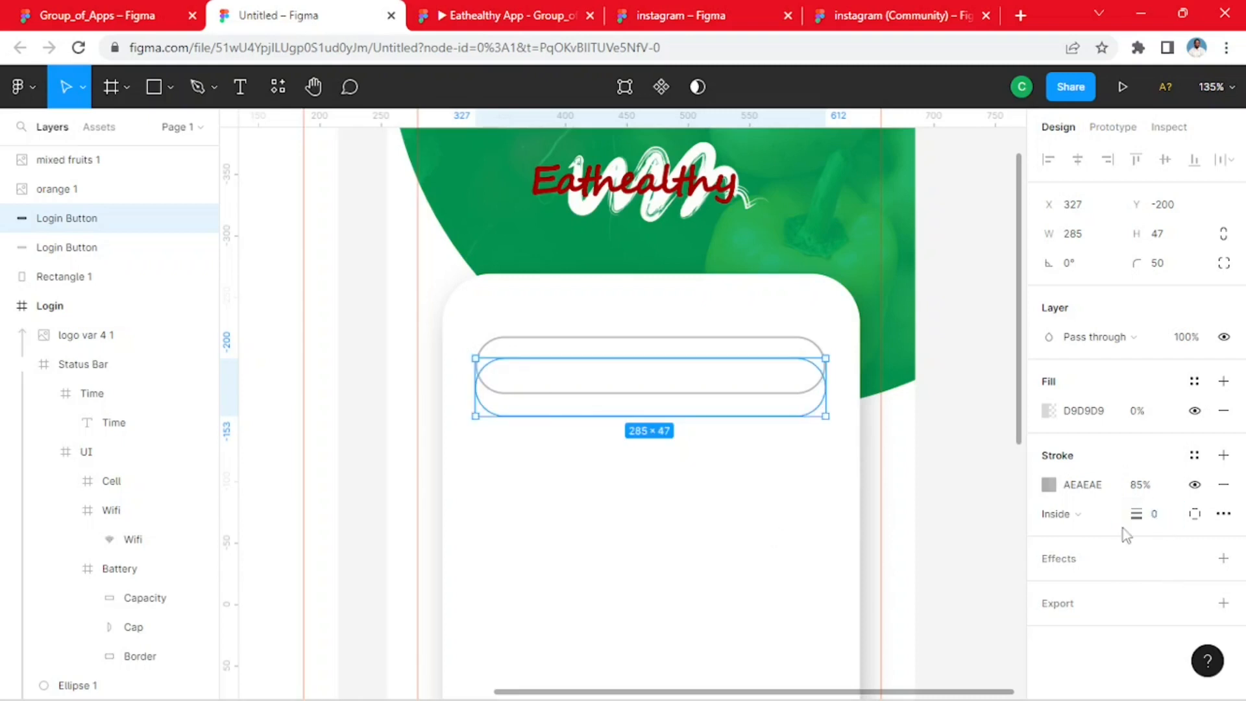
# - Fill the Login Button copy with green 00A859 at 100% opacity
pyautogui.click(1140, 416)
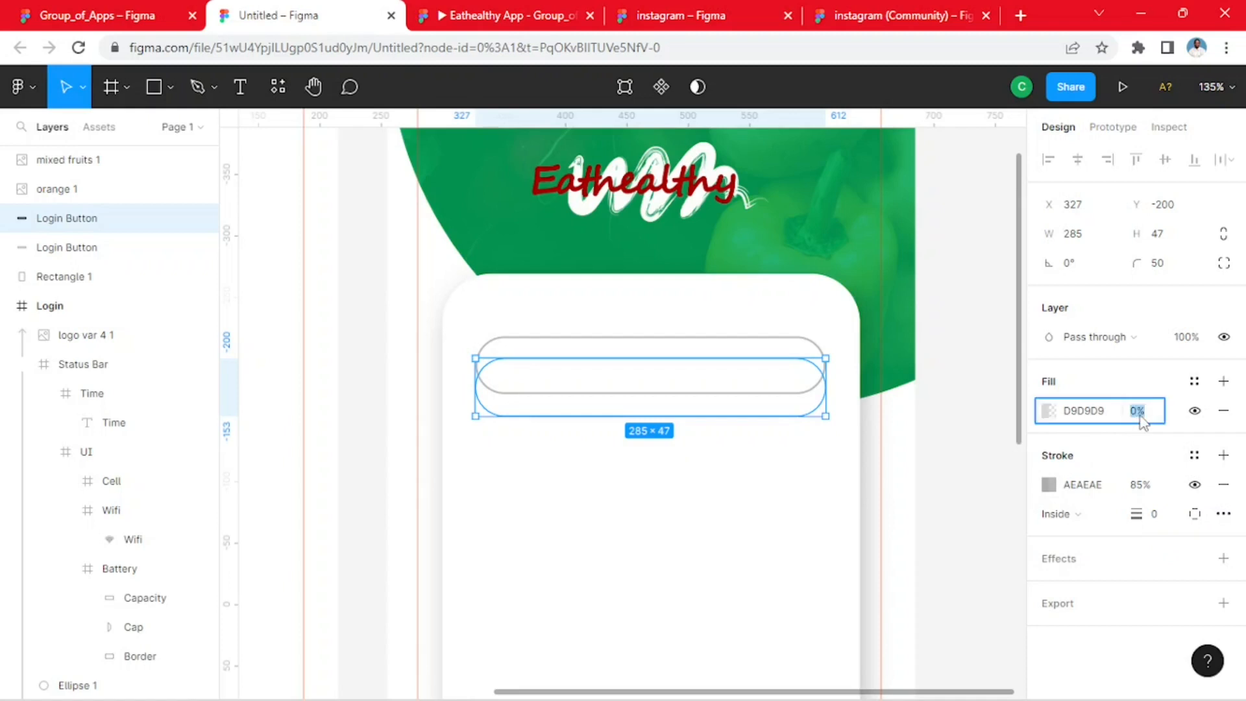
pyautogui.press('Return')
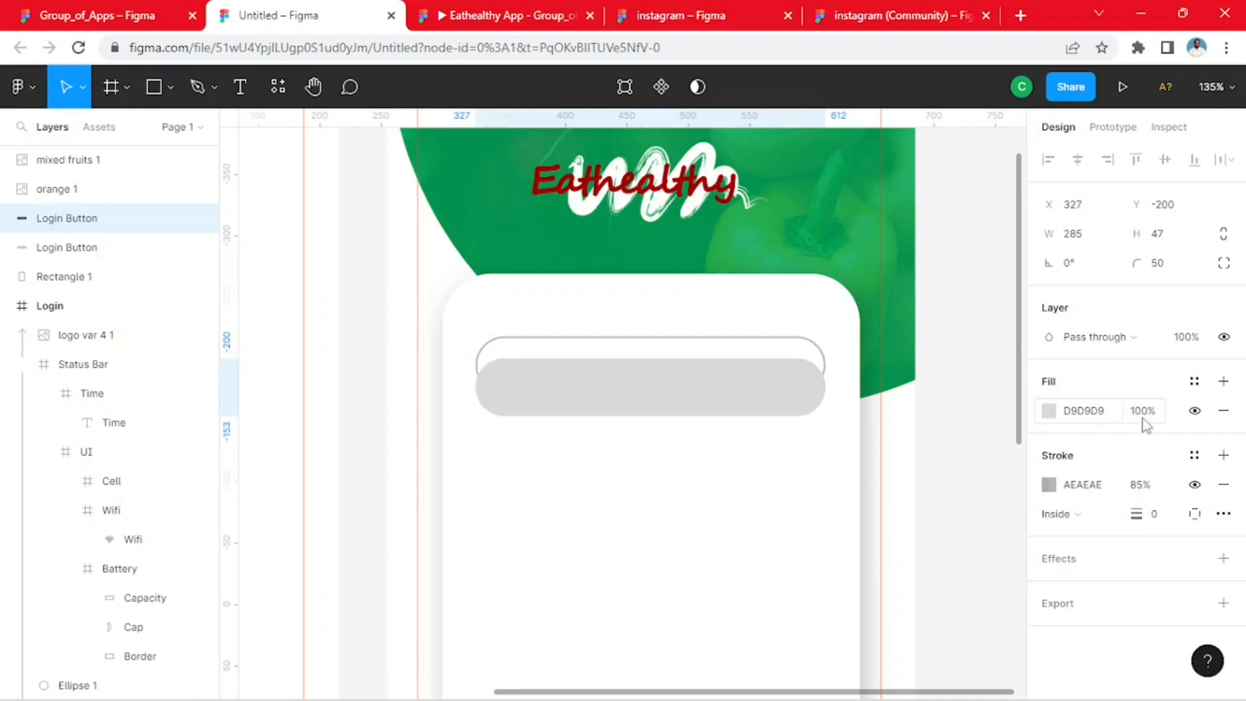
pyautogui.click(1049, 410)
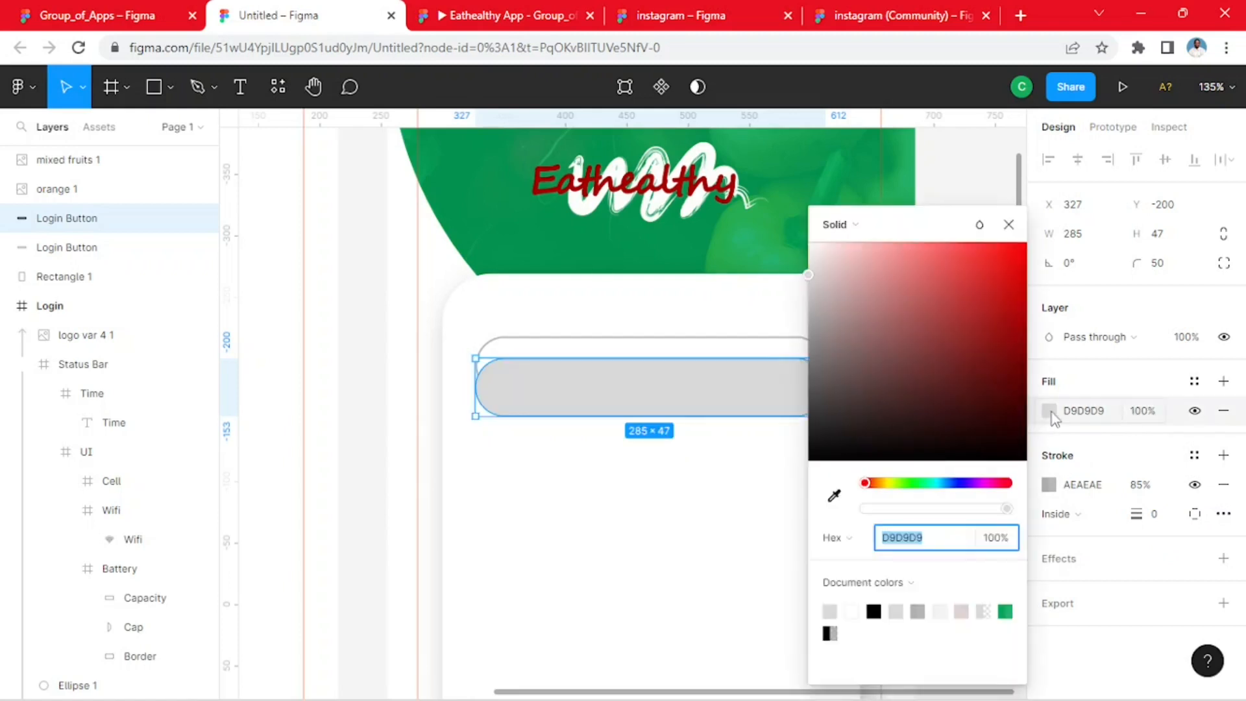
pyautogui.click(1006, 610)
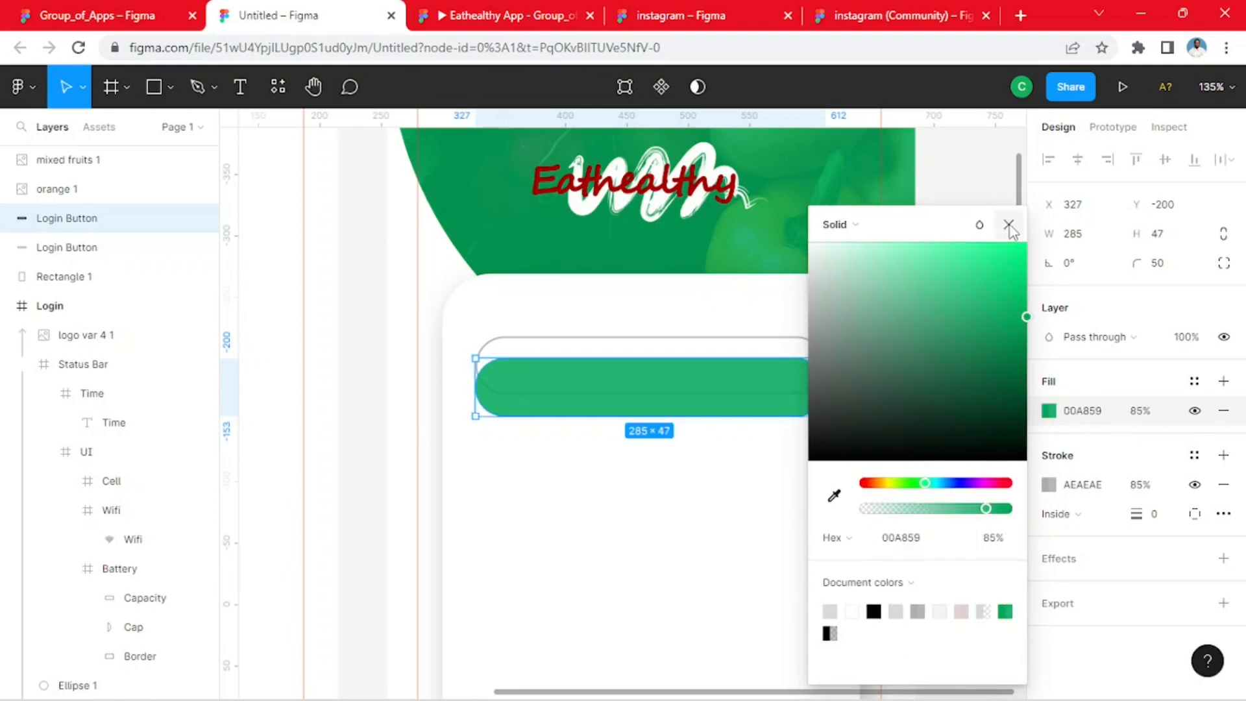
pyautogui.click(1008, 226)
pyautogui.click(1140, 413)
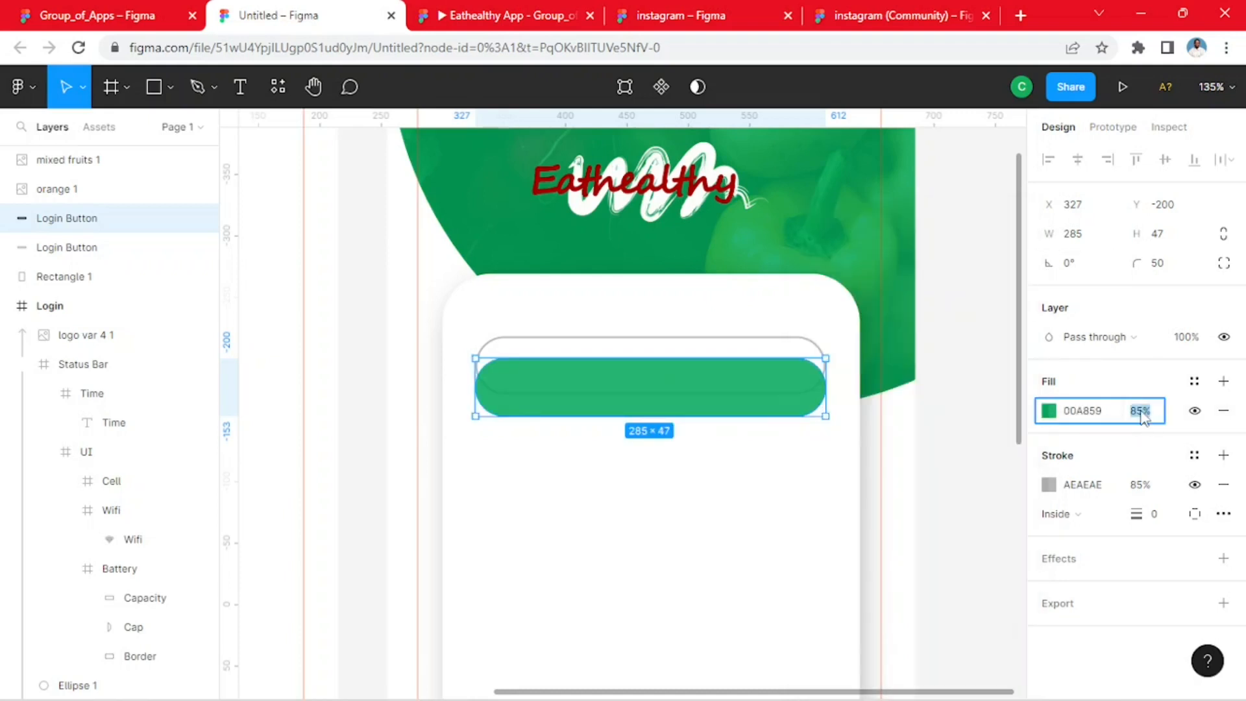
pyautogui.press('Return')
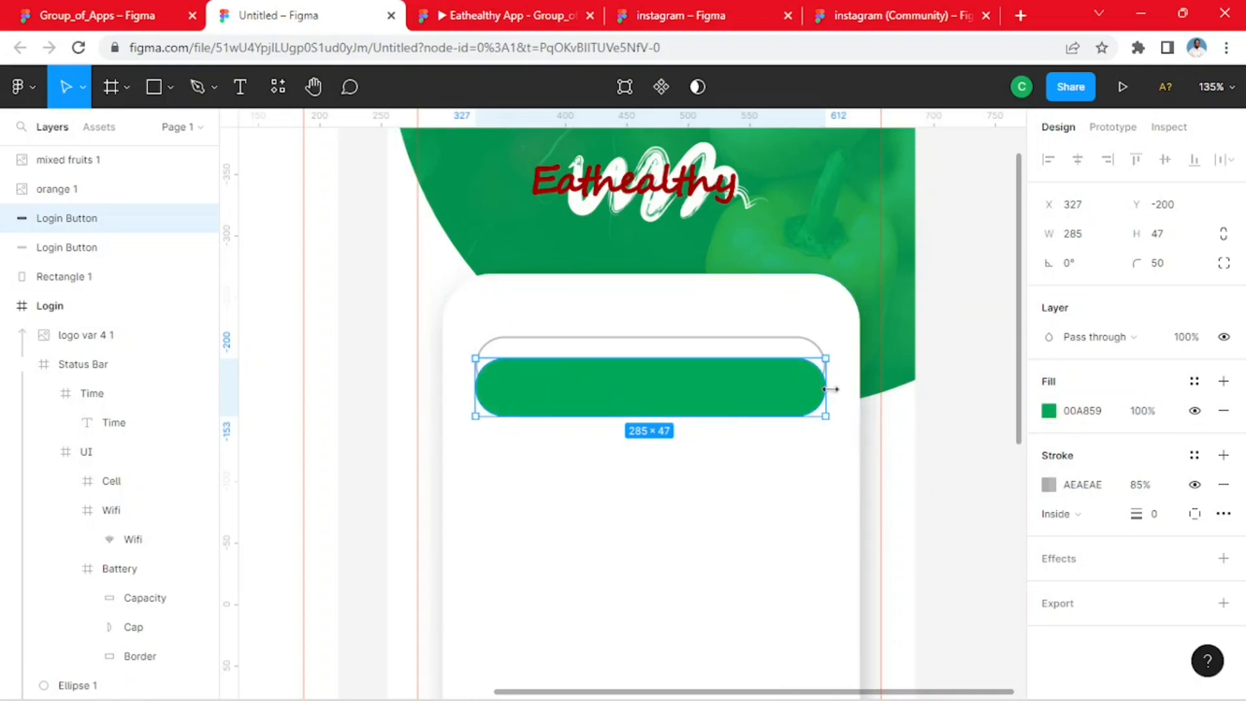
# - Narrow the green copy to about 152 wide and align it over the left end of the gray outline
pyautogui.moveTo(826, 396); pyautogui.dragTo(661, 398)
pyautogui.moveTo(575, 394); pyautogui.dragTo(579, 375)
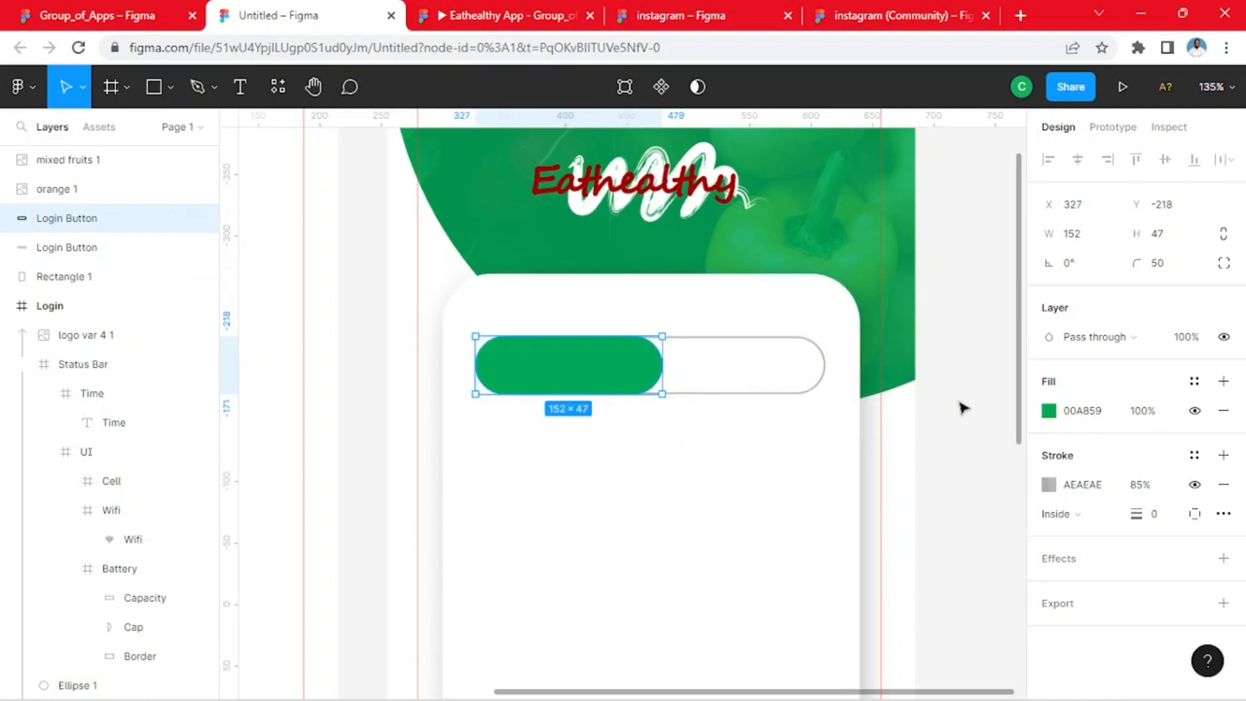
pyautogui.click(972, 383)
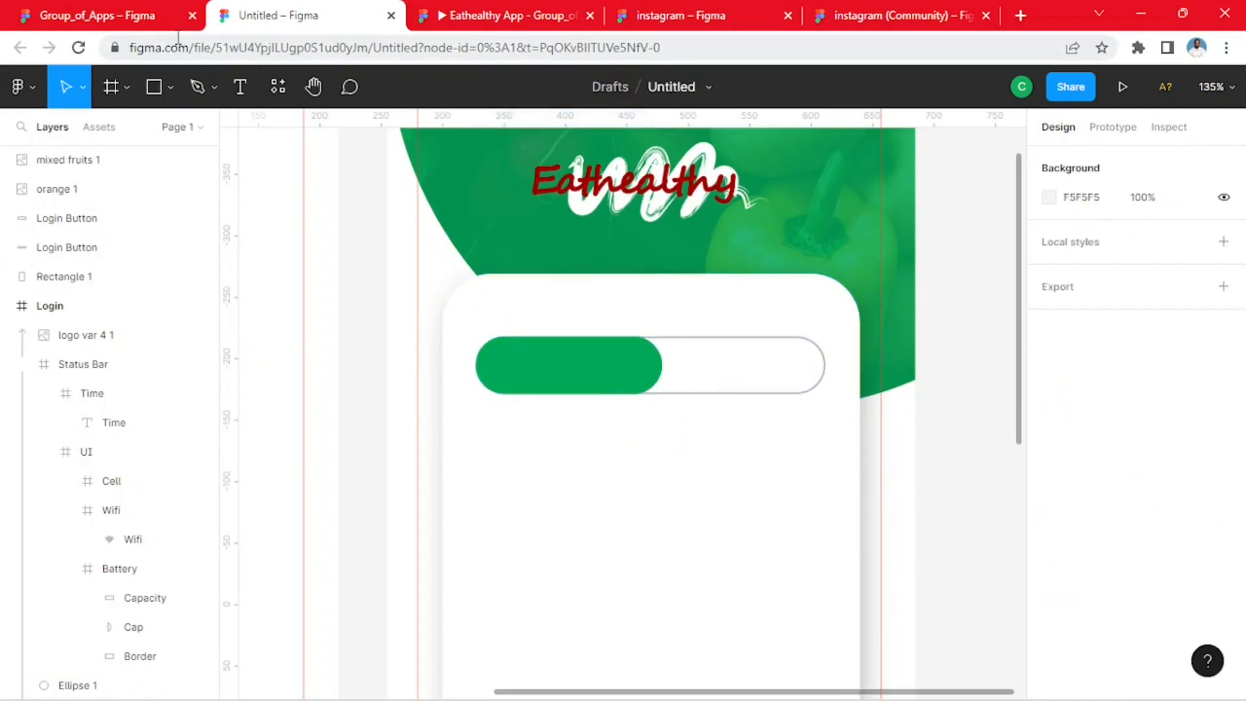
# - With the reference's Log In label as guide, add the text "Login" on the green pill, layered above both Login Button shapes
pyautogui.click(144, 17)
pyautogui.click(473, 355)
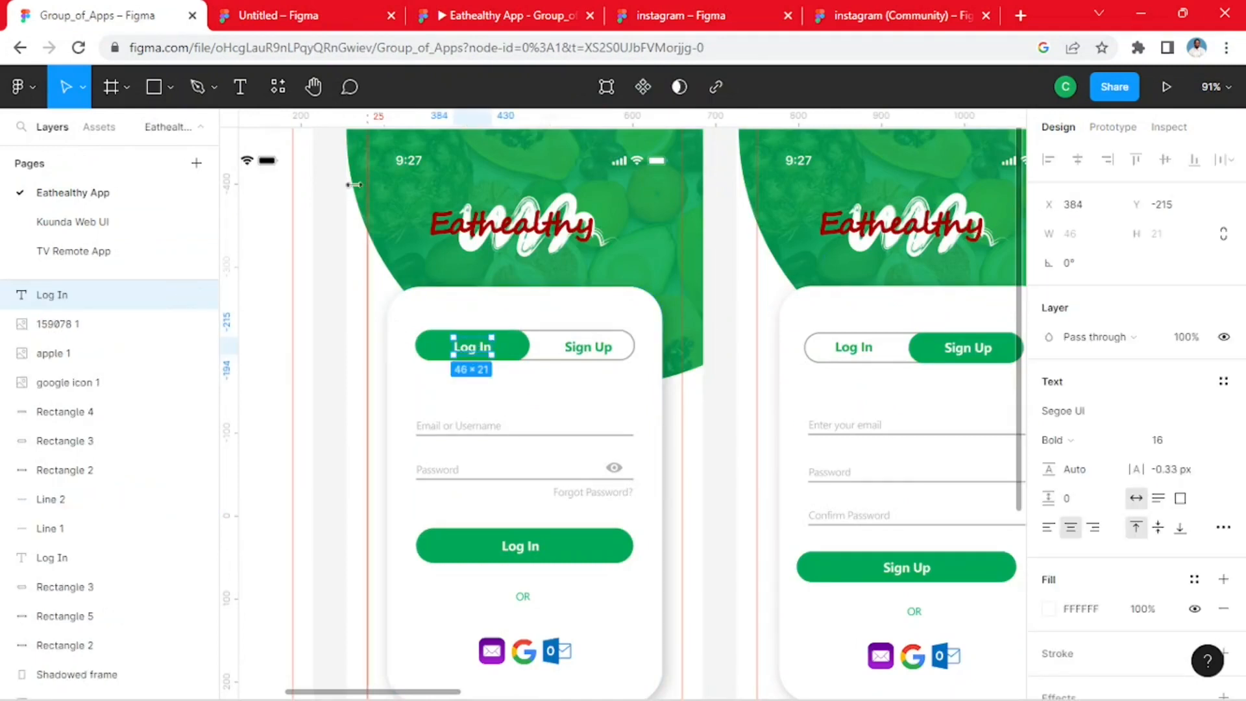
pyautogui.click(316, 16)
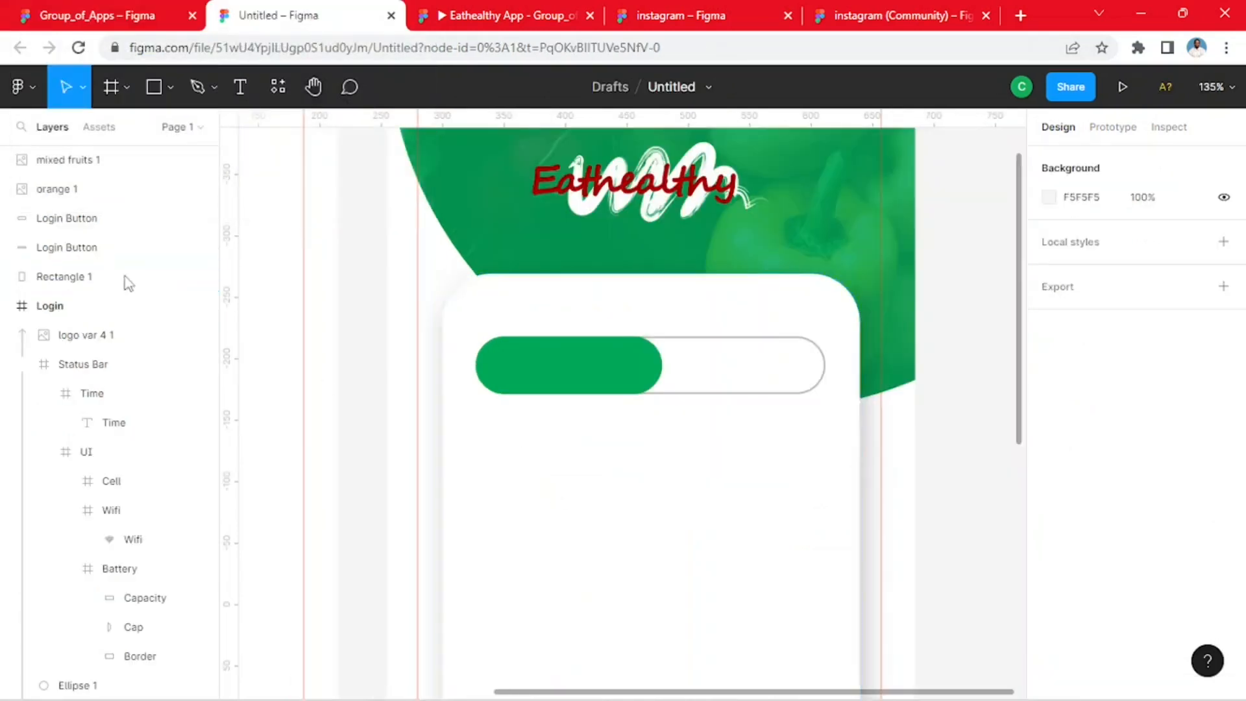
pyautogui.click(241, 88)
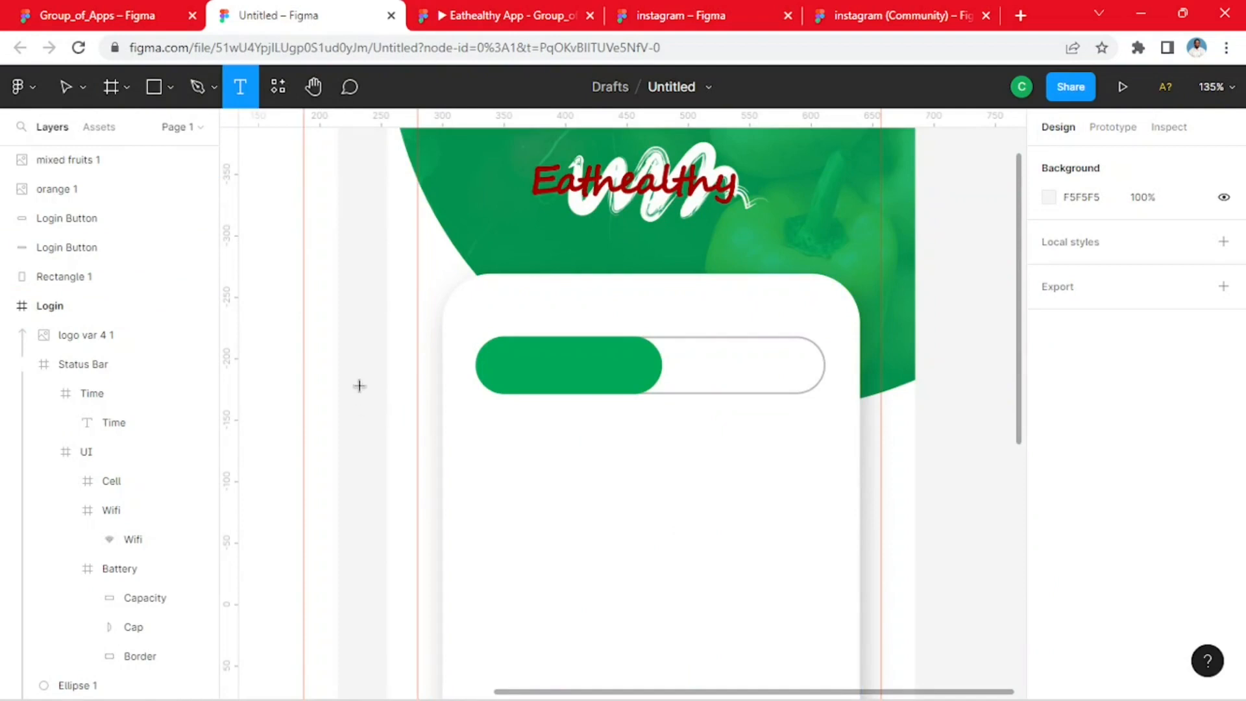
pyautogui.click(522, 367)
pyautogui.press('Escape')
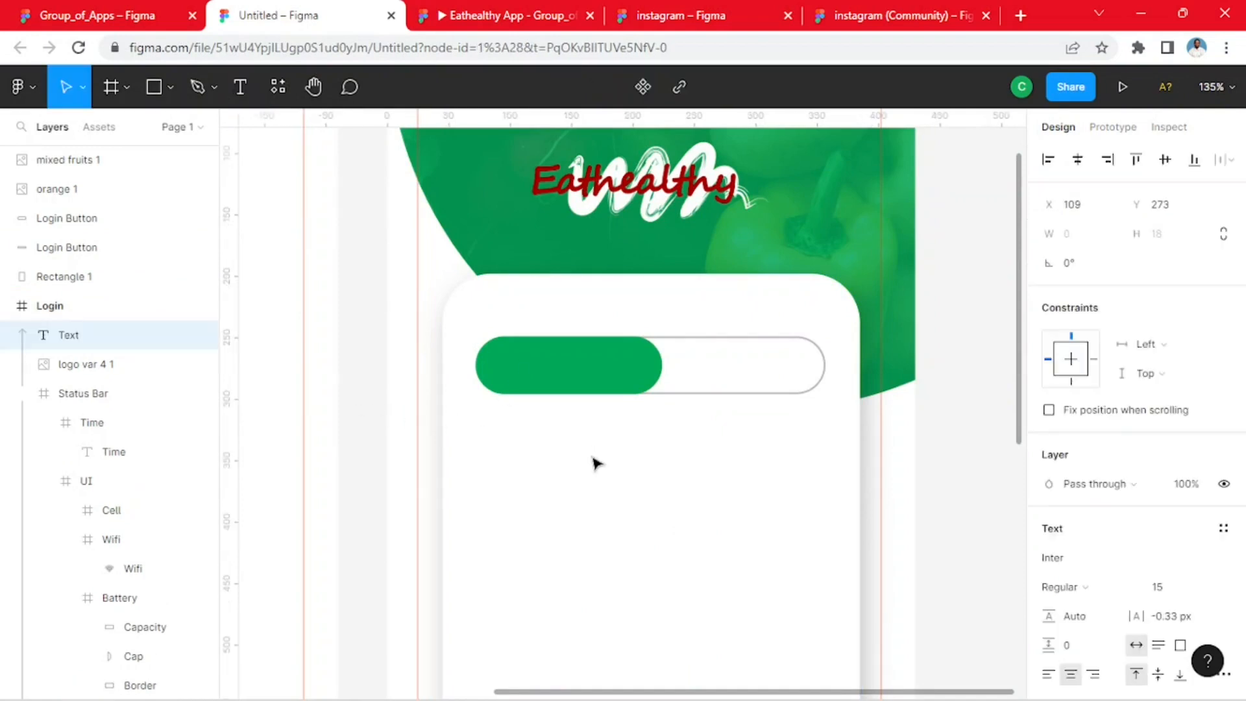
pyautogui.write('LO')
pyautogui.write('ogin')
pyautogui.press('Escape')
pyautogui.moveTo(72, 342); pyautogui.dragTo(75, 219)
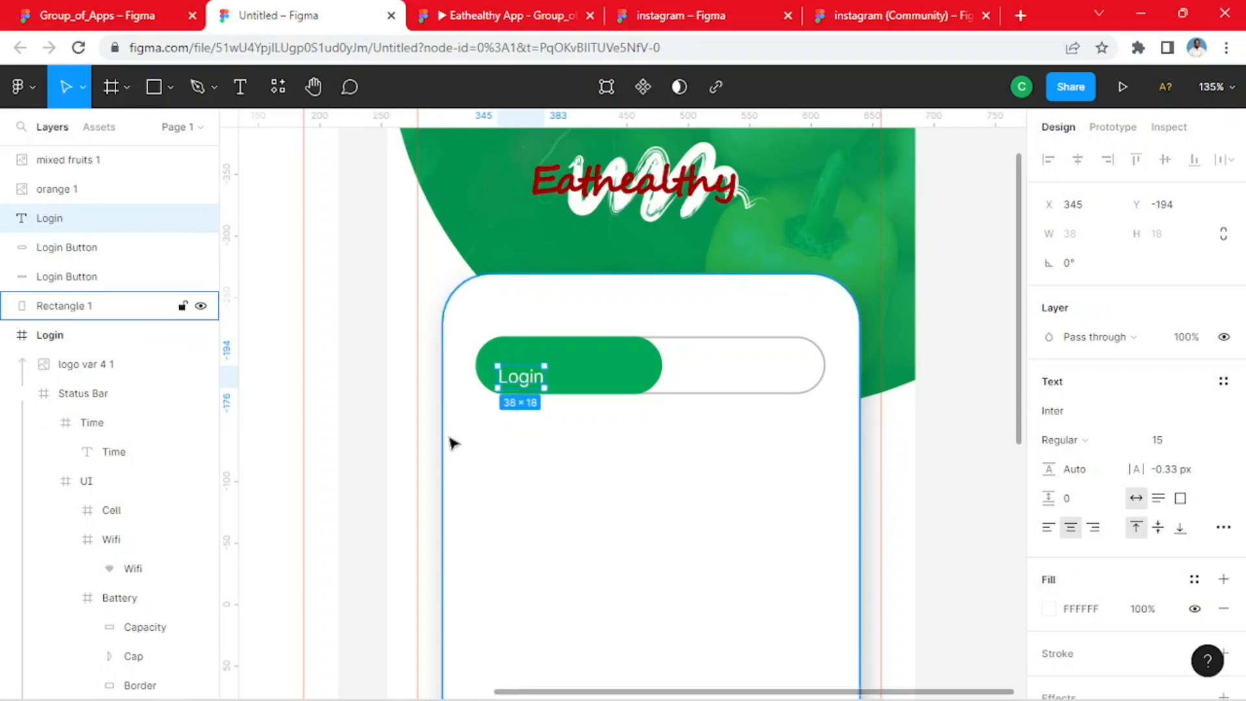
pyautogui.moveTo(534, 386); pyautogui.dragTo(564, 364)
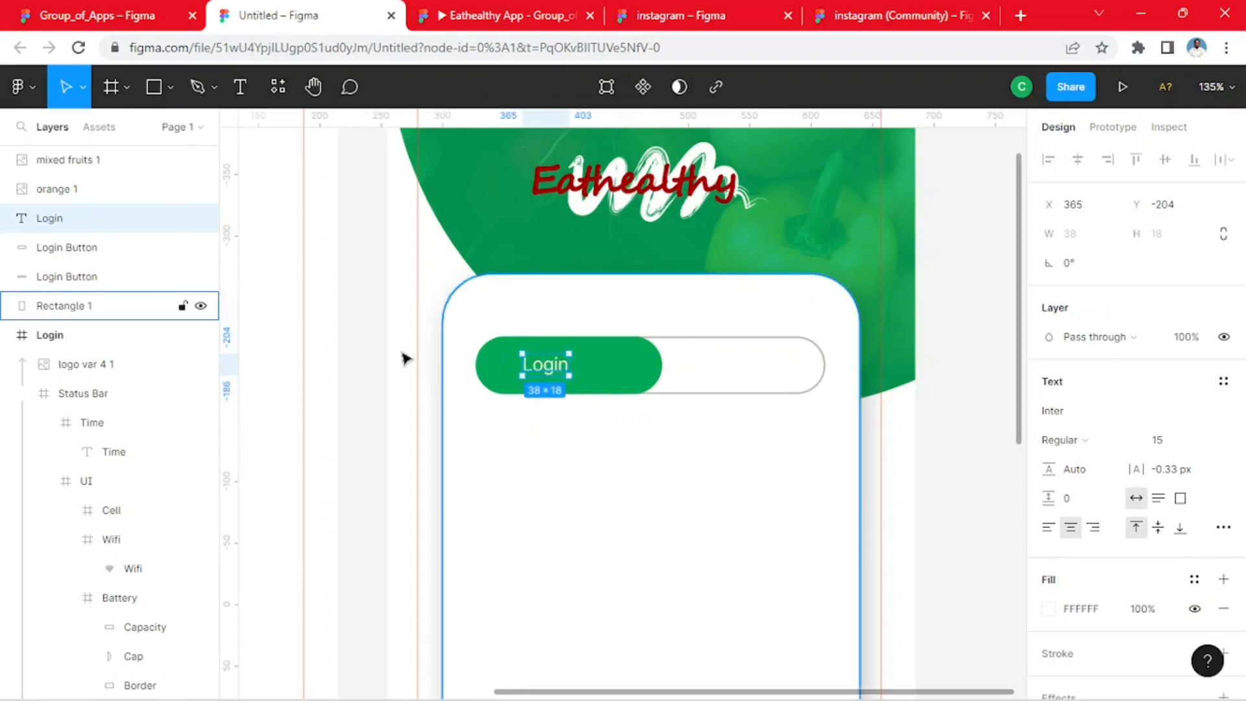
# - Recheck the label in the Group_of_Apps reference, then set the Login text's font to Mulish Bold
pyautogui.click(135, 28)
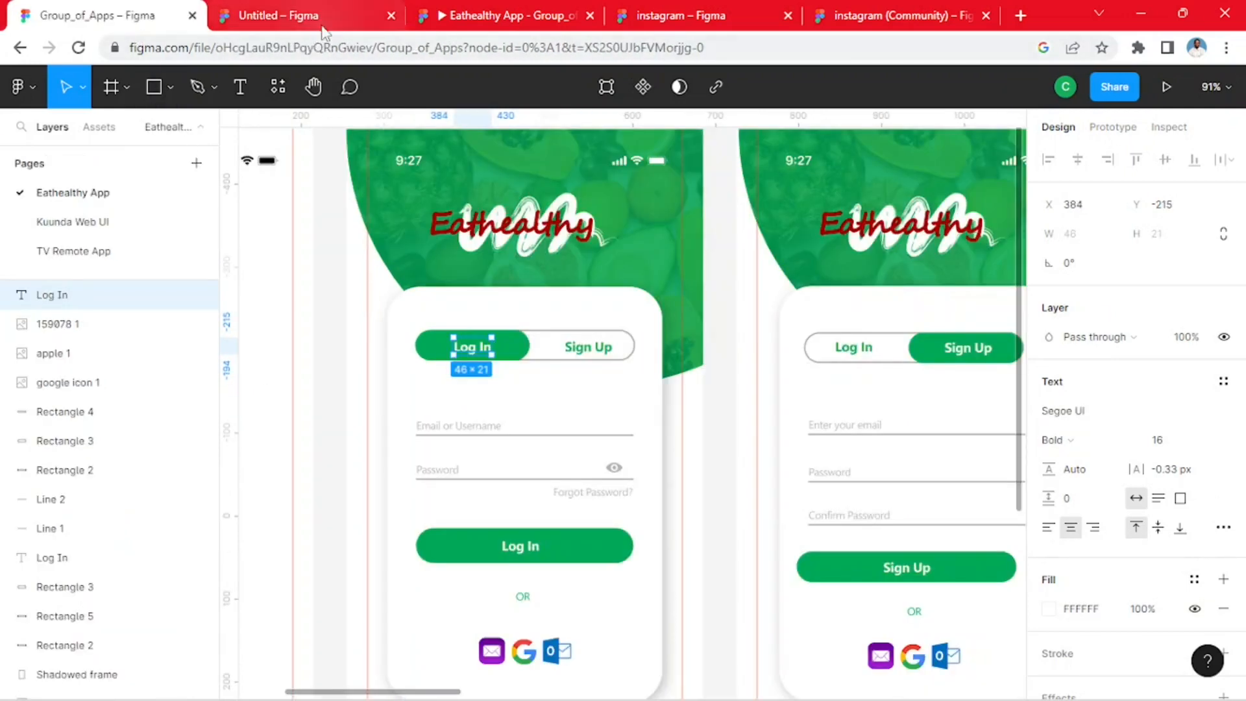
pyautogui.click(279, 16)
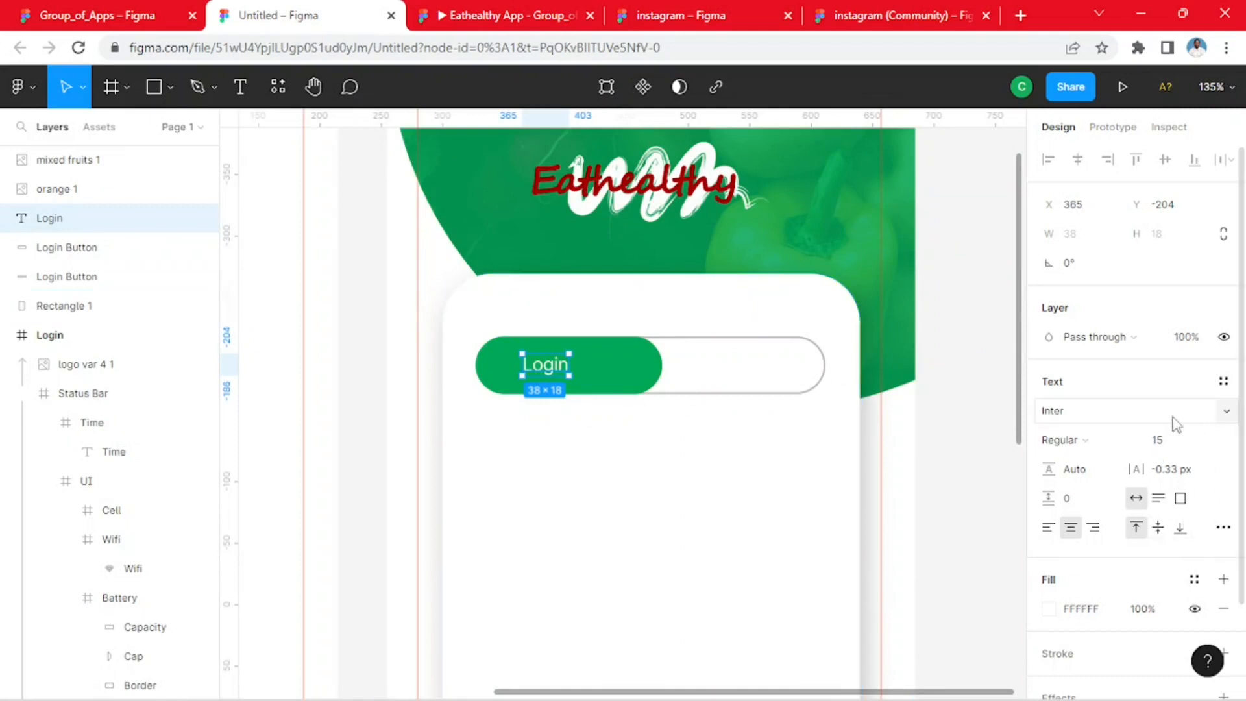
pyautogui.scroll(-2, 1136, 415)
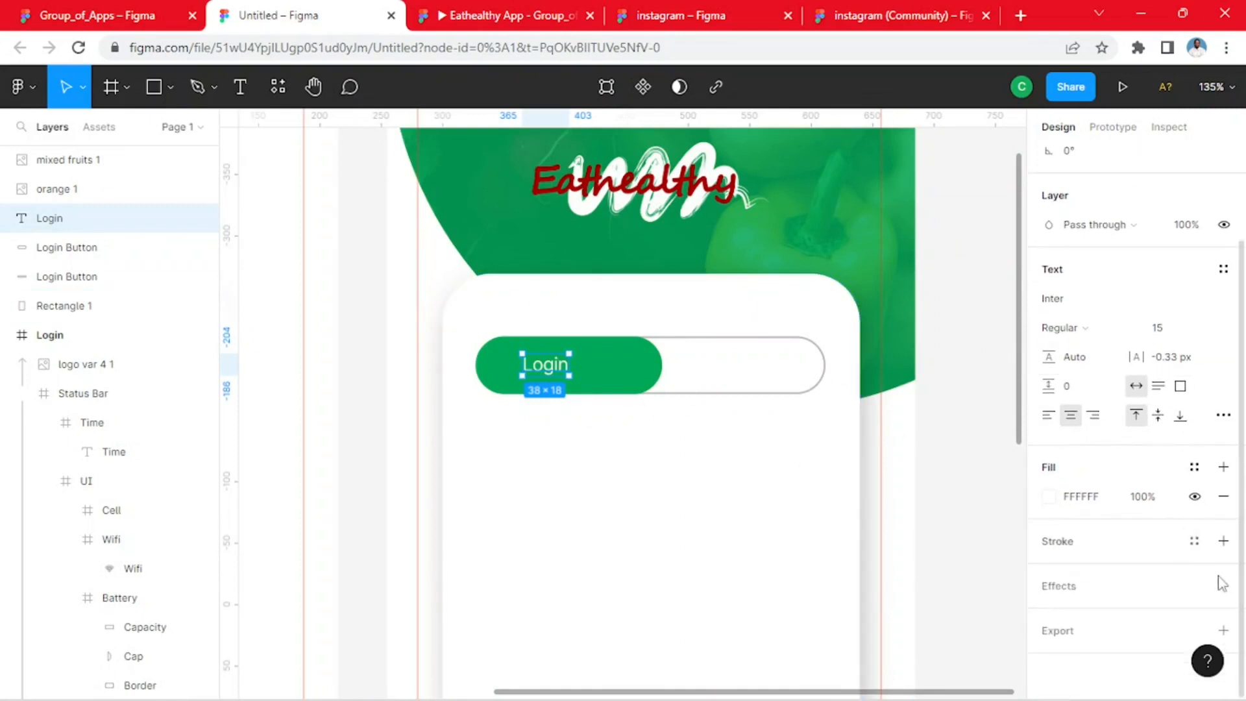
pyautogui.scroll(2, 1085, 573)
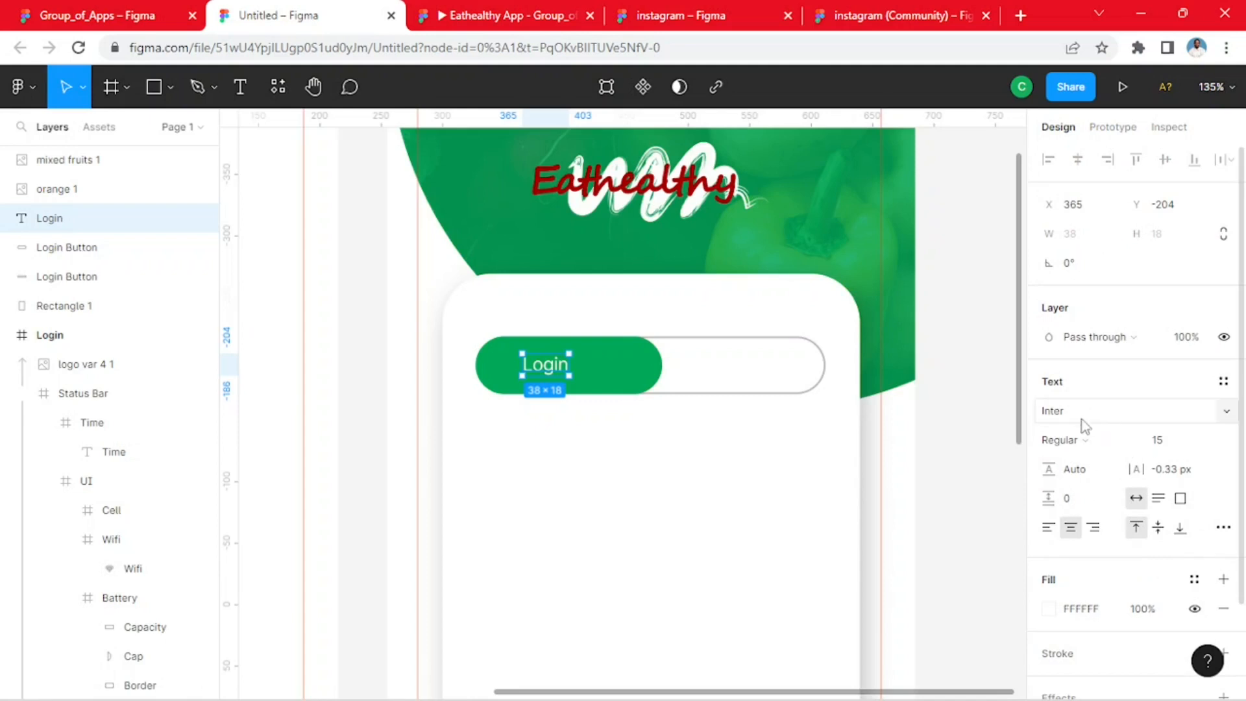
pyautogui.click(1229, 414)
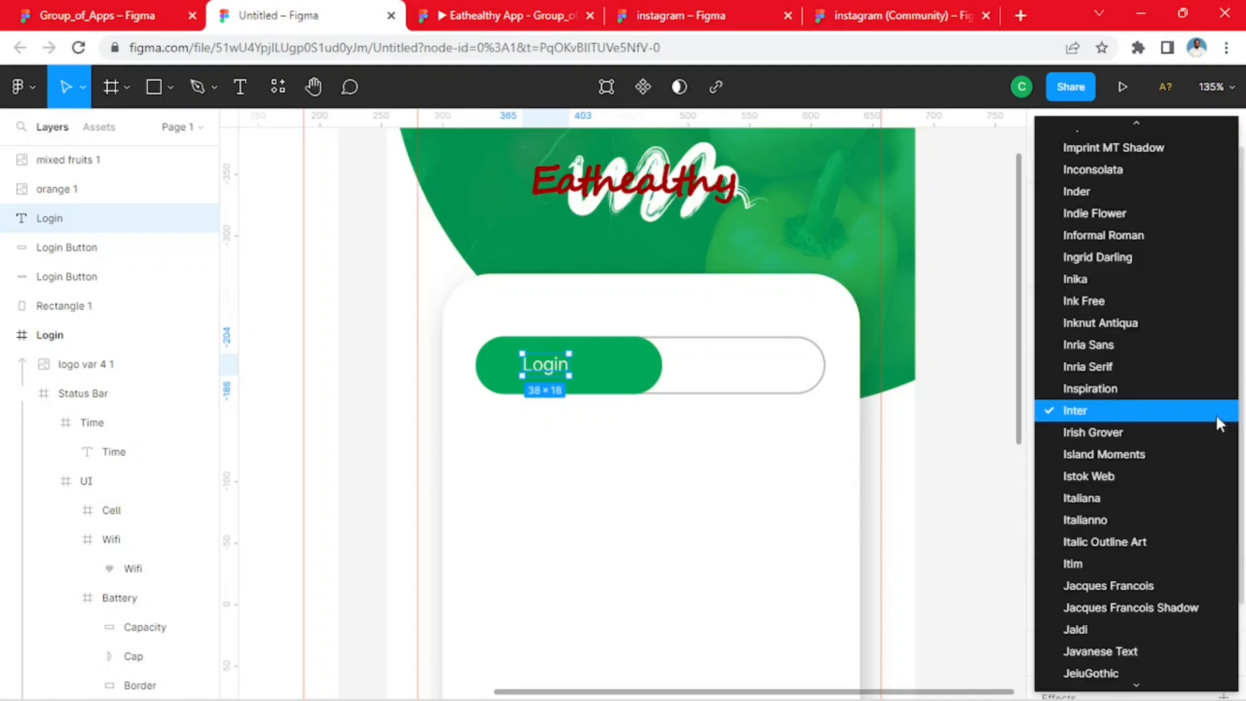
pyautogui.scroll(-20, 1152, 420)
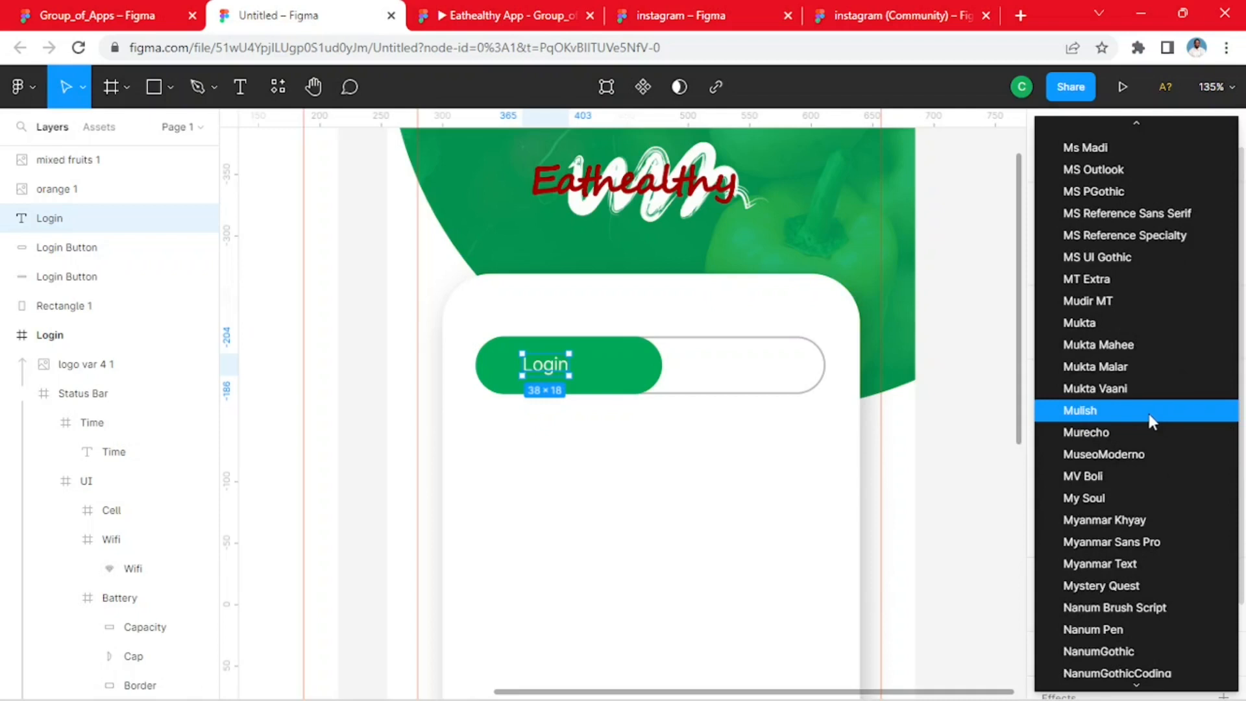
pyautogui.click(1149, 414)
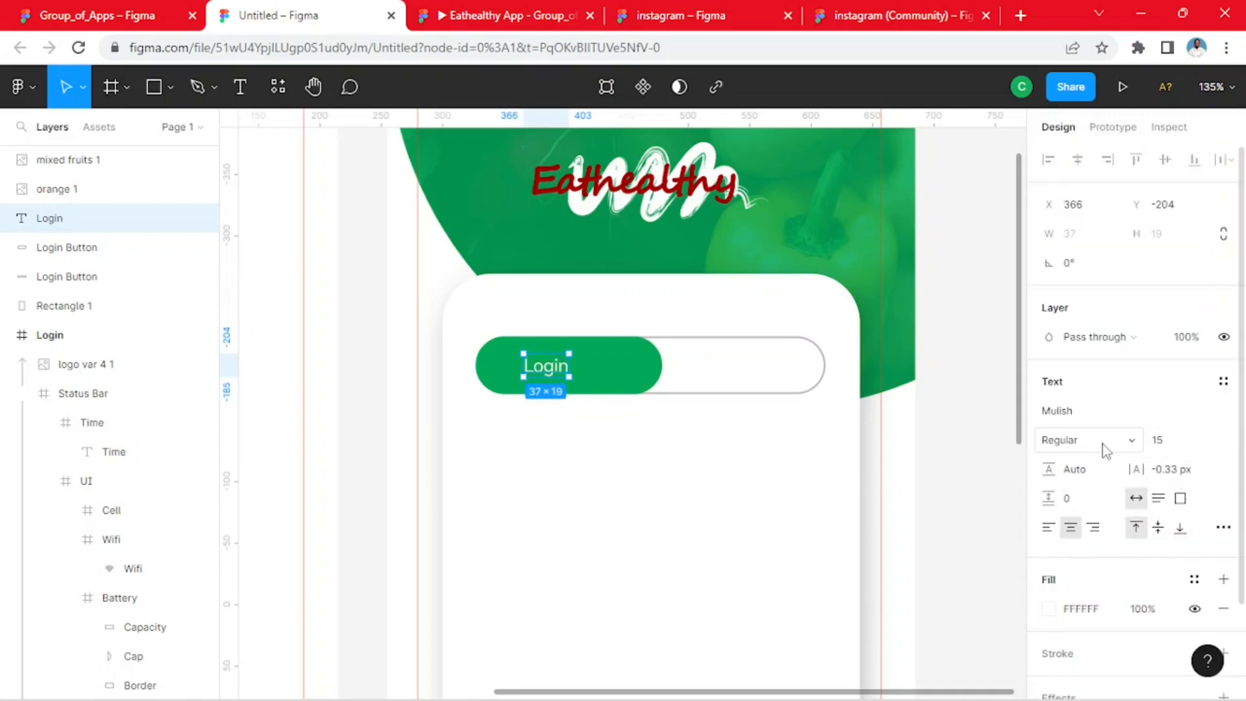
pyautogui.click(1136, 438)
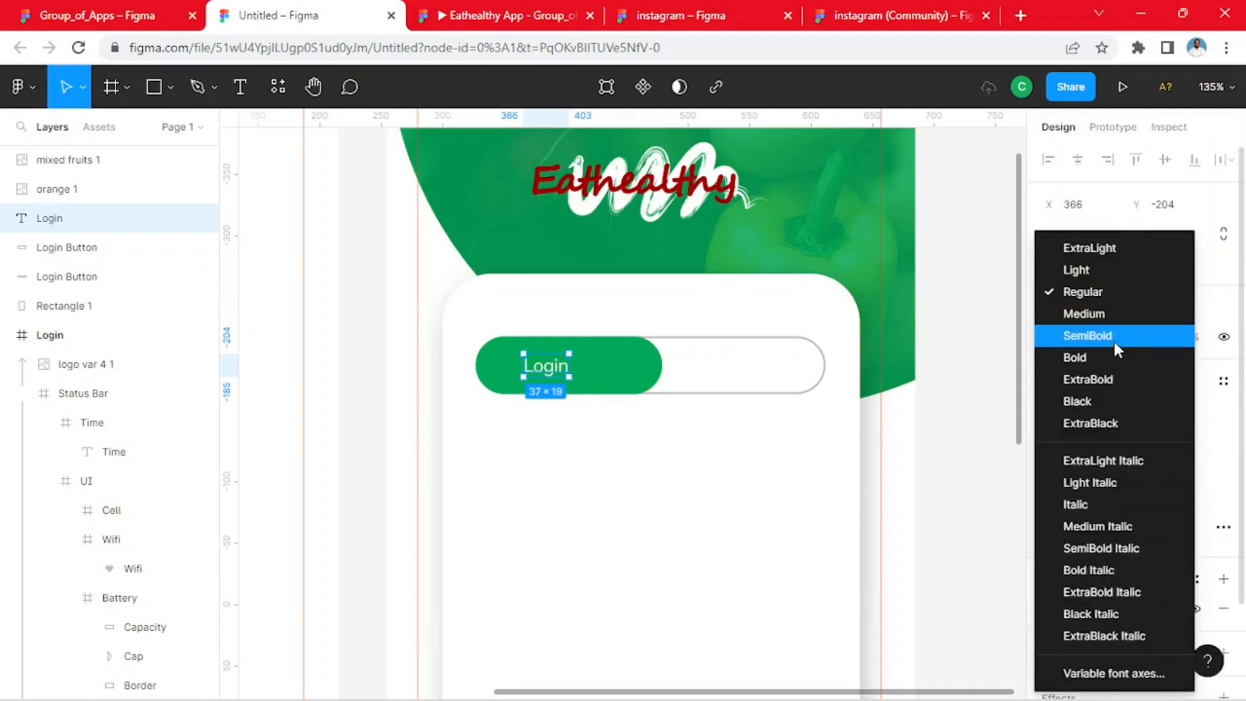
pyautogui.click(1115, 341)
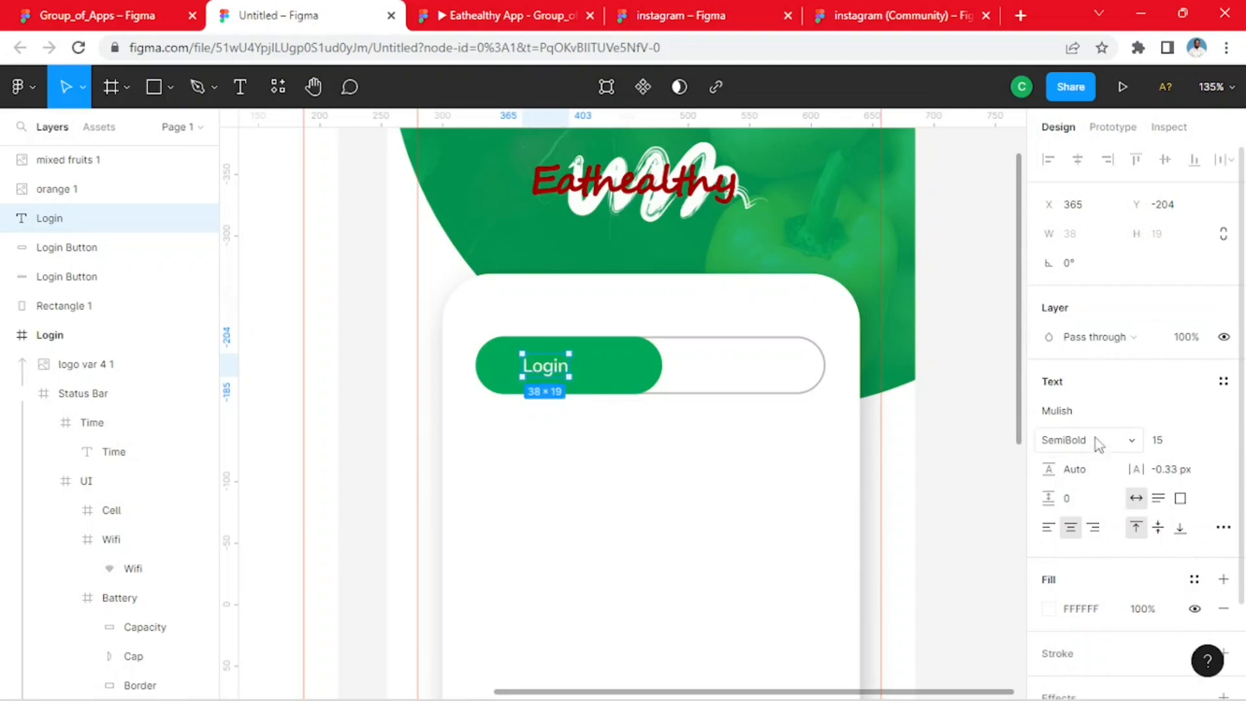
pyautogui.click(1092, 440)
pyautogui.click(1093, 357)
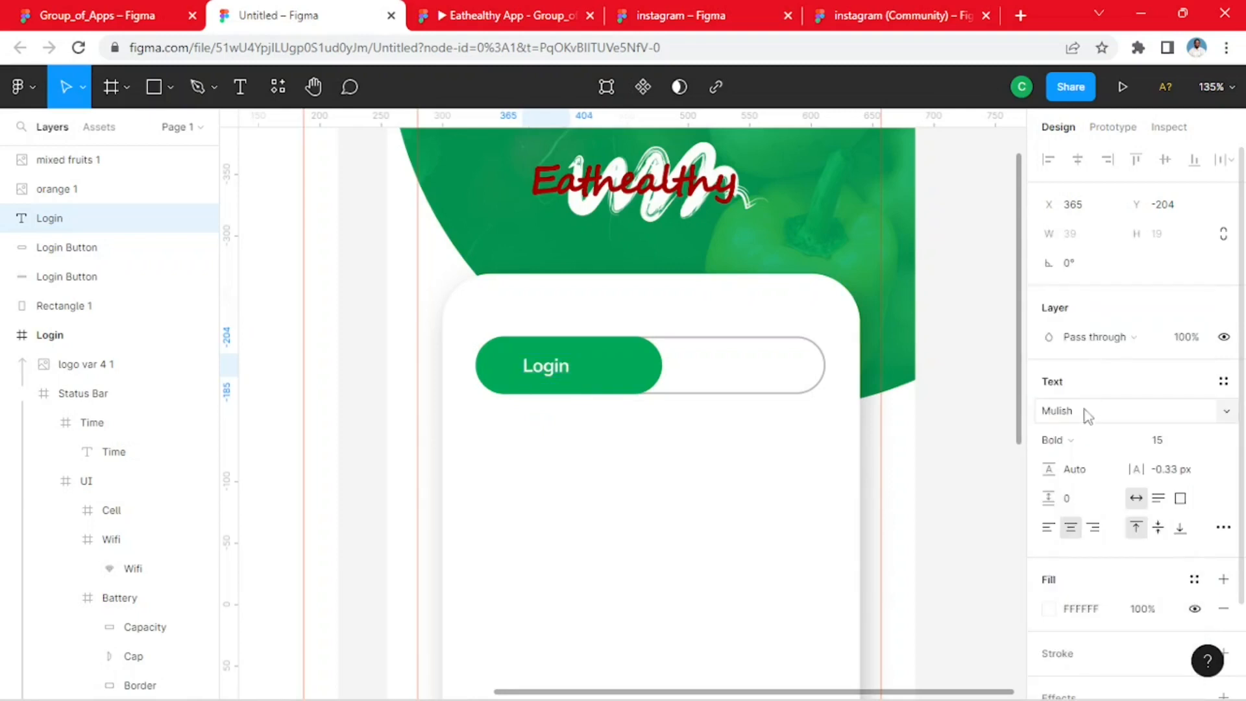
# - Set the Login text's font size to 16 and center the label on the green pill
pyautogui.moveTo(557, 373); pyautogui.dragTo(584, 374)
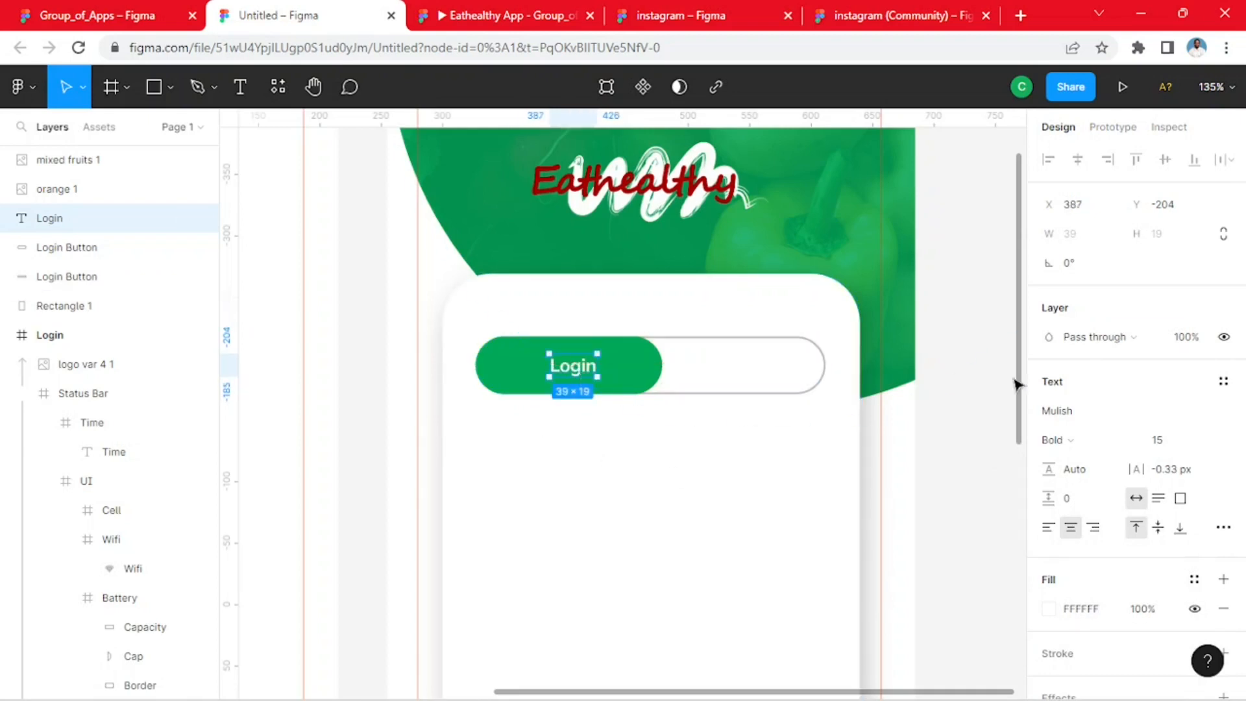
pyautogui.click(1205, 443)
pyautogui.click(1192, 462)
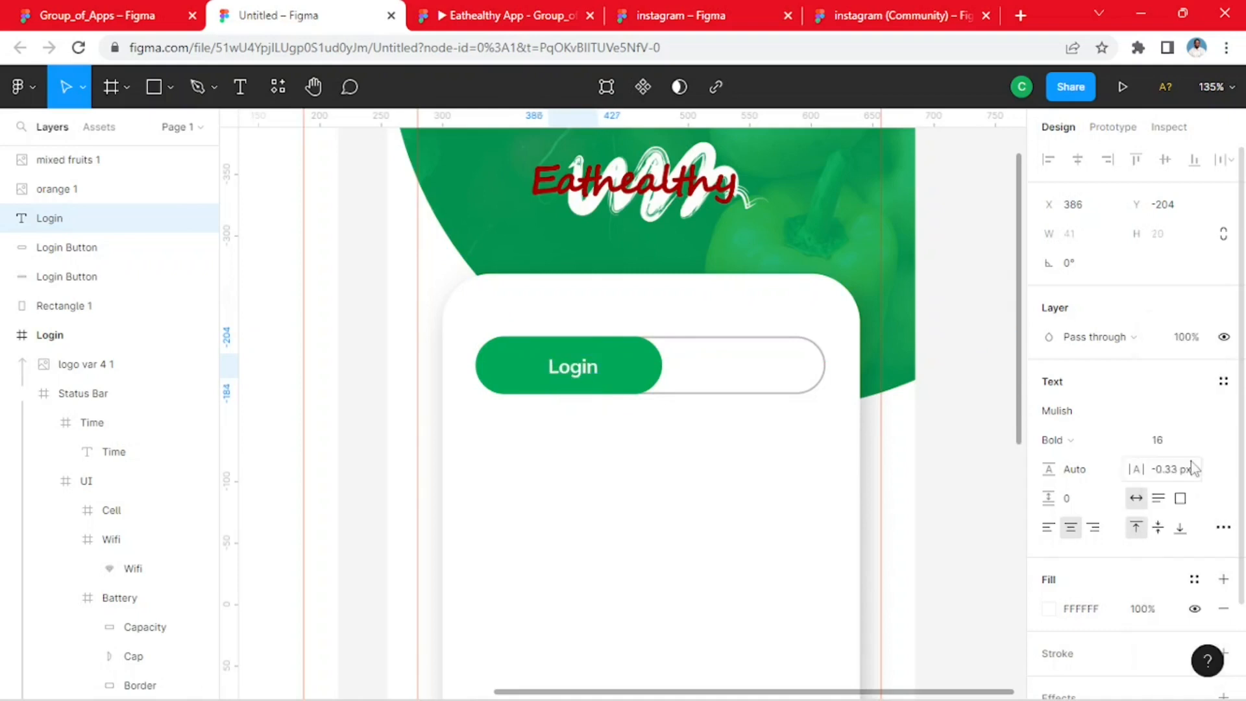
pyautogui.moveTo(586, 369); pyautogui.dragTo(576, 369)
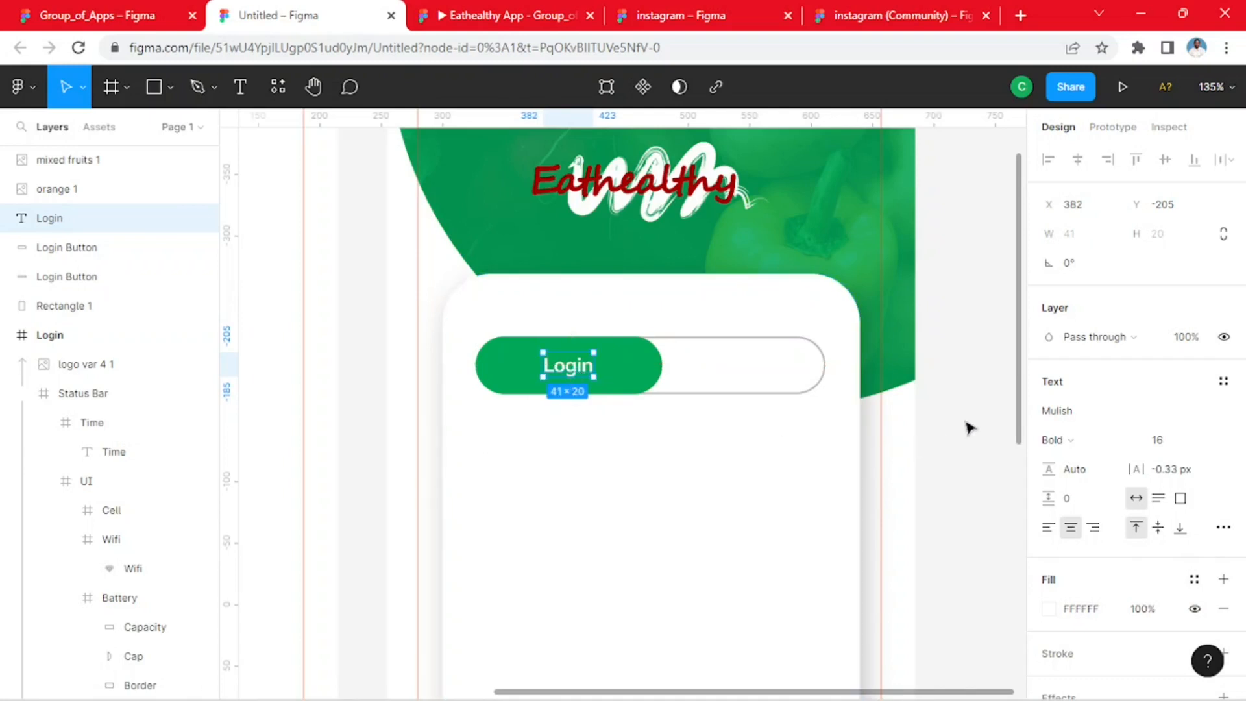
pyautogui.click(969, 426)
# - Duplicate the Login label into the white half of the toggle and fill the copy with green 00A859
pyautogui.click(575, 374)
pyautogui.moveTo(582, 377); pyautogui.dragTo(766, 372)
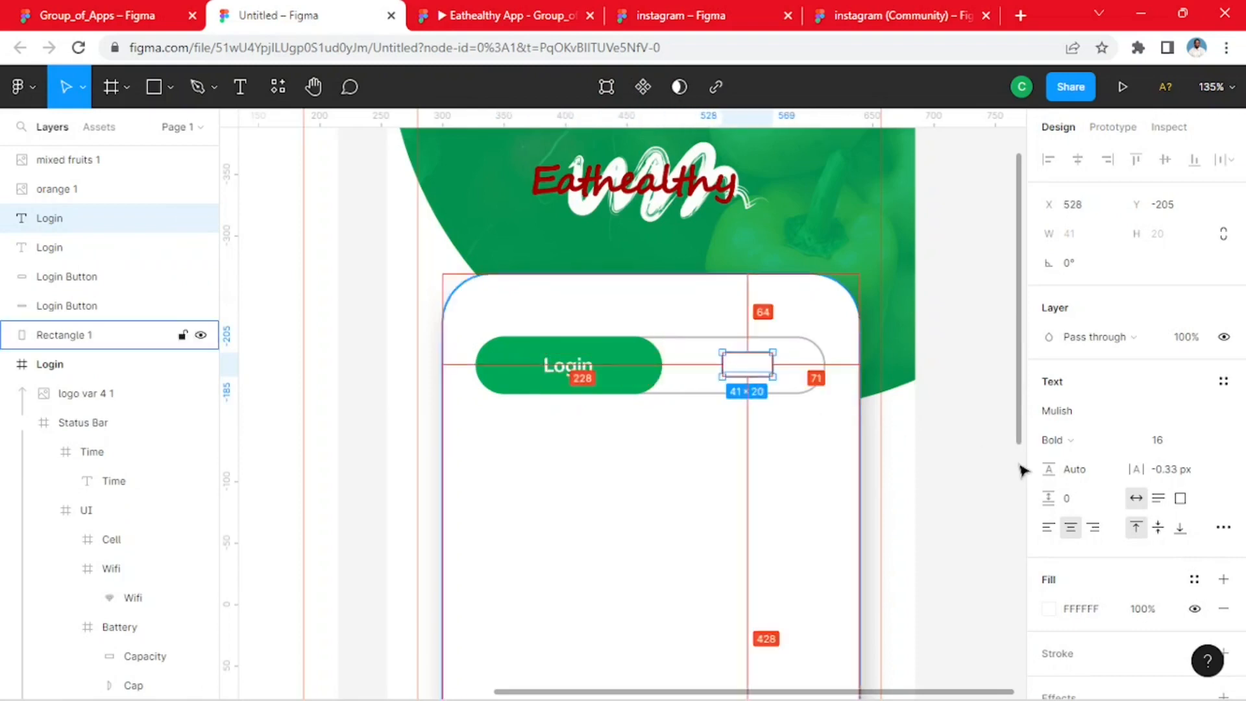
pyautogui.scroll(-2, 1064, 468)
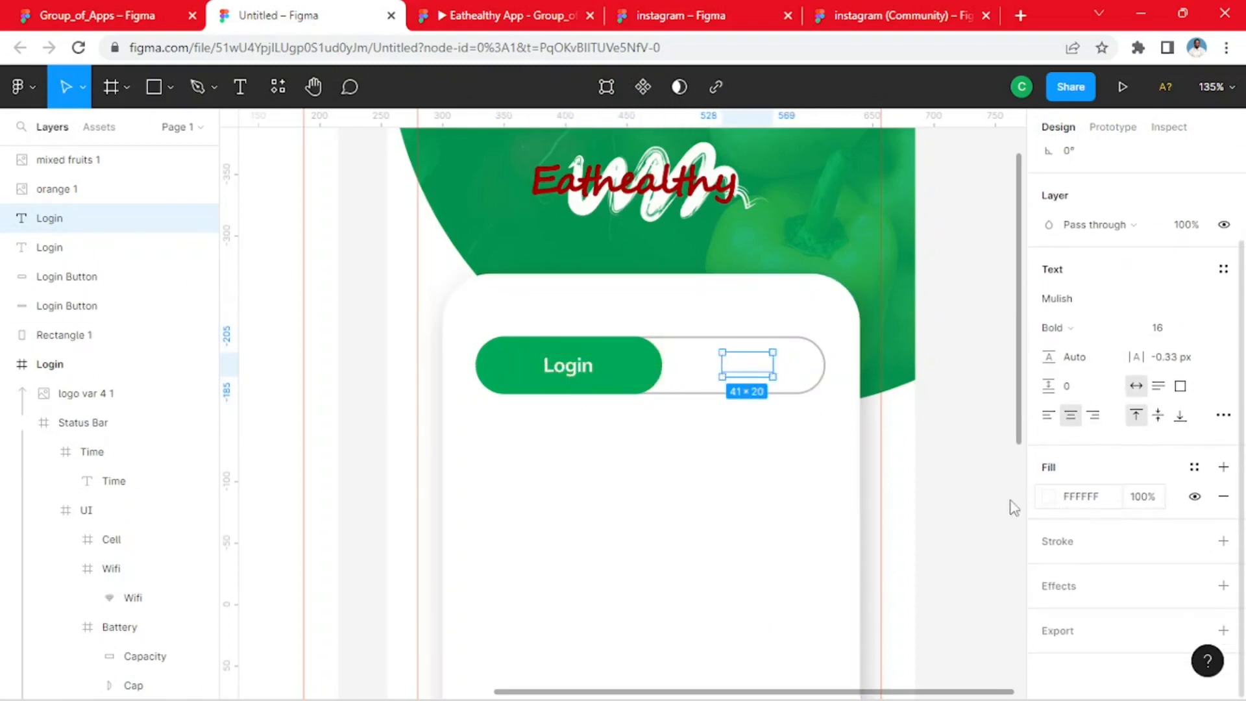
pyautogui.click(1049, 497)
pyautogui.click(1008, 610)
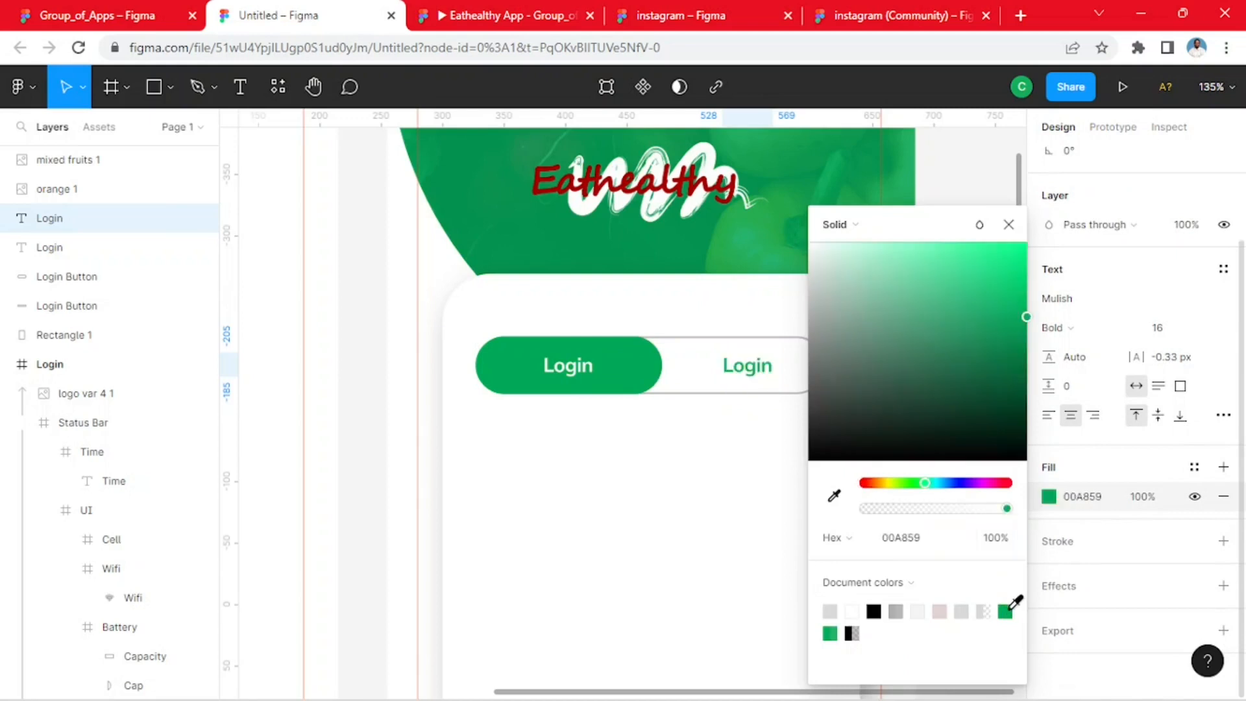
pyautogui.click(742, 390)
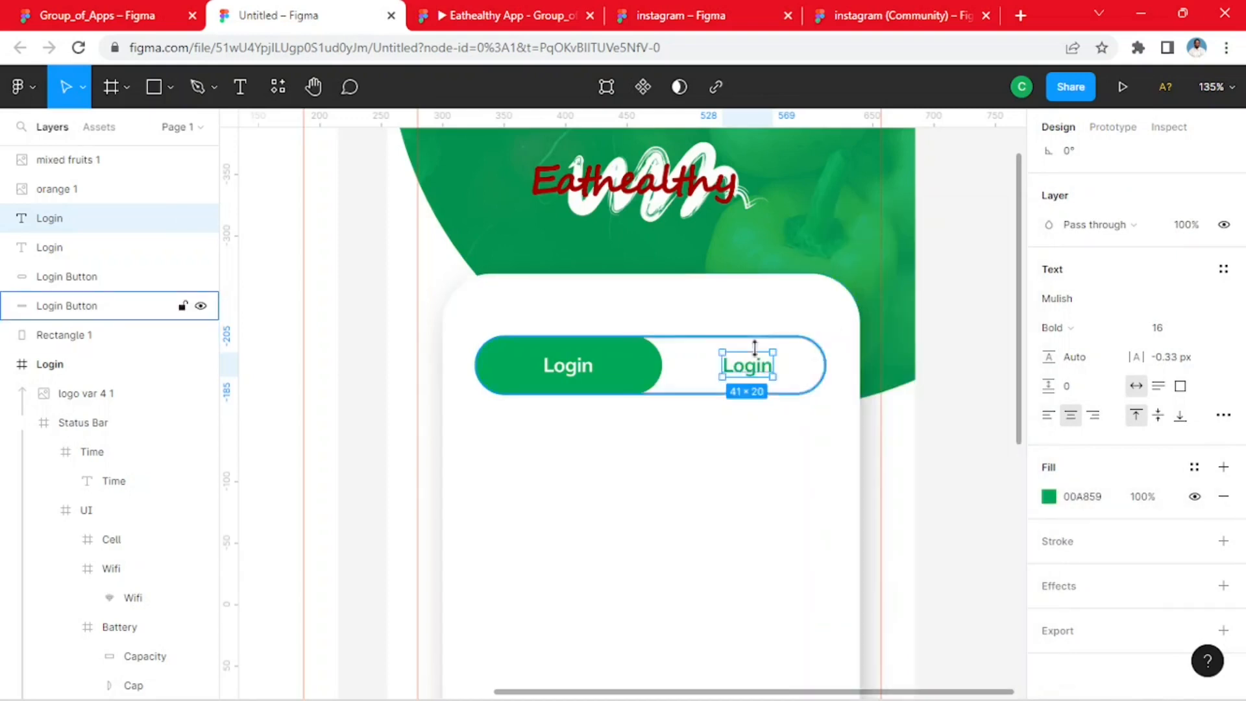
# - Change the green label's text to "Sign Up" and nudge it into place in the white half of the toggle
pyautogui.doubleClick(751, 369)
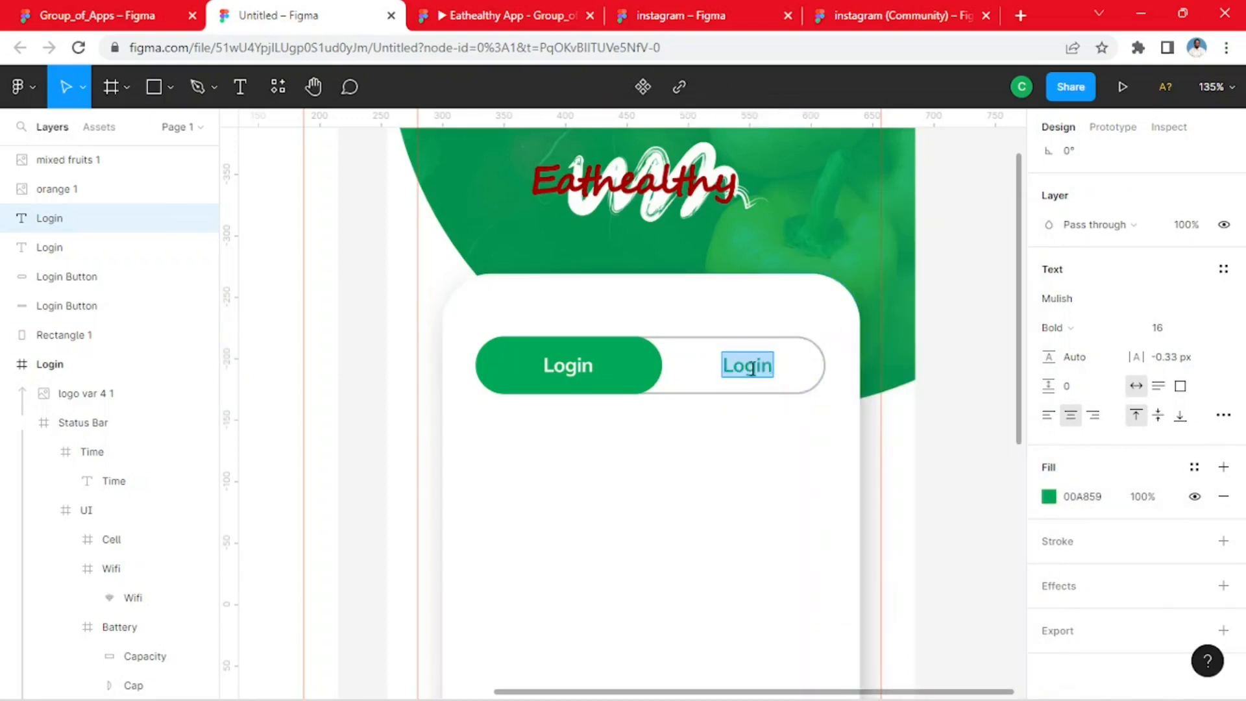
pyautogui.write('Sign')
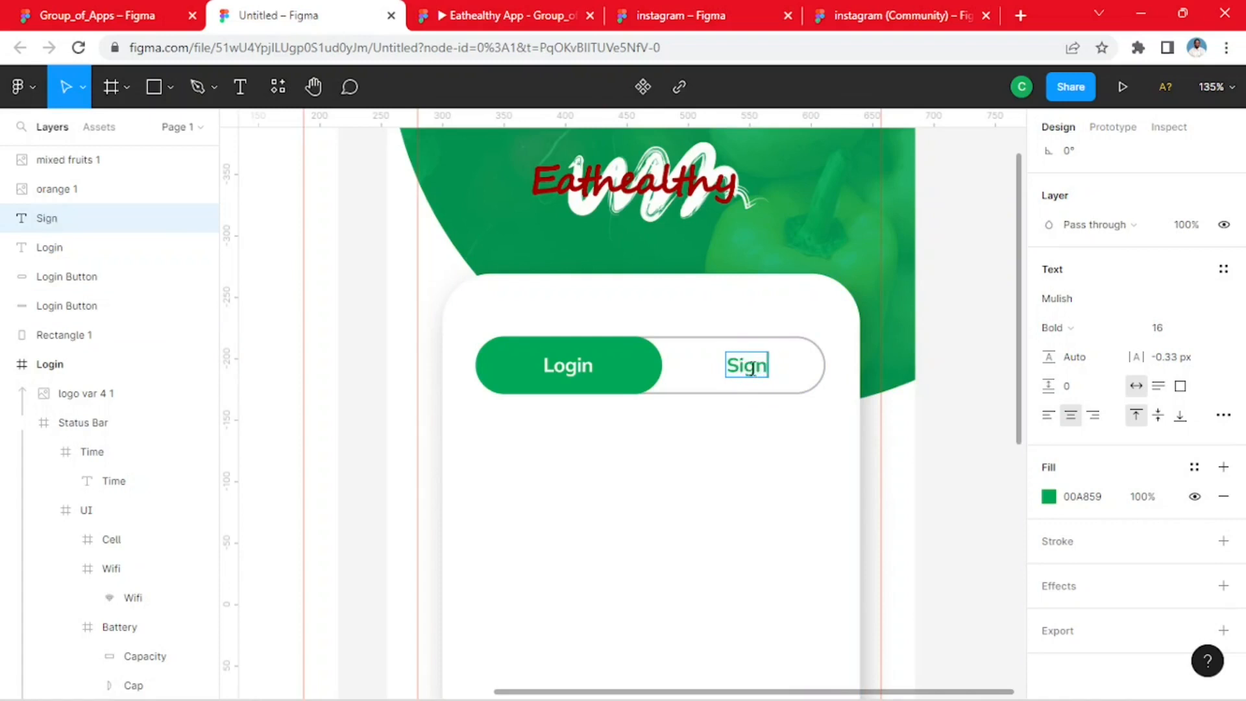
pyautogui.write(' Up')
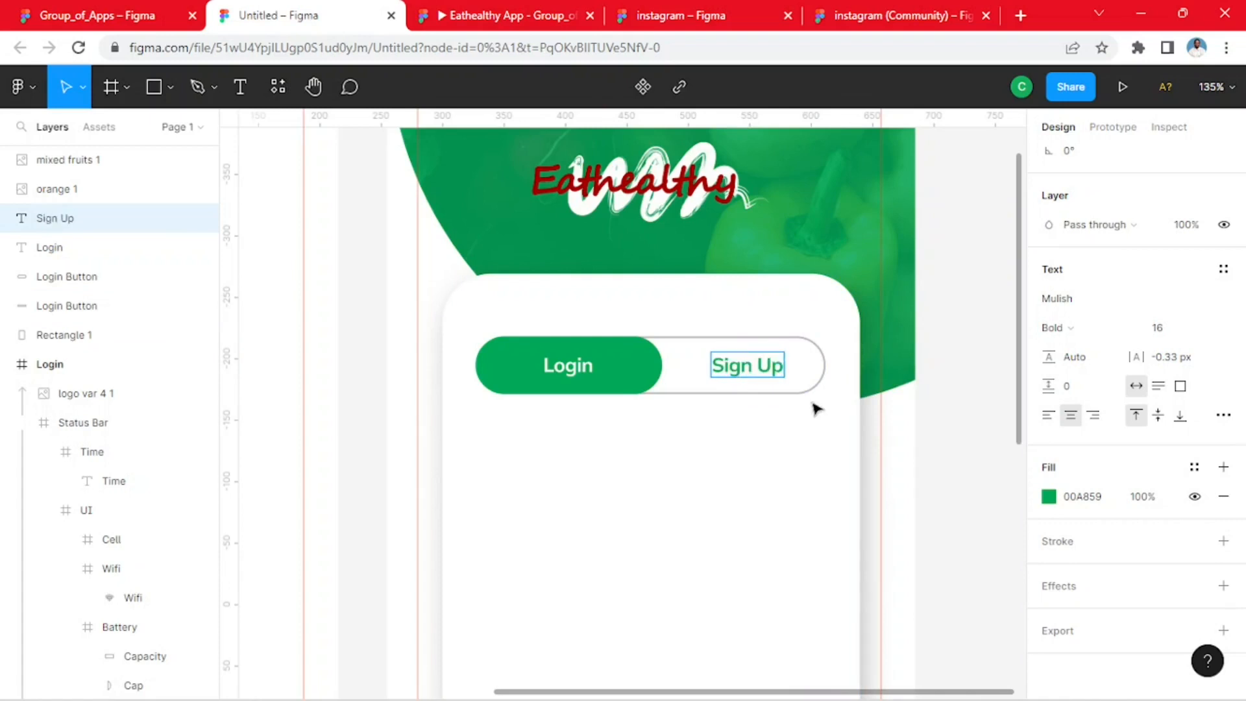
pyautogui.press('Escape')
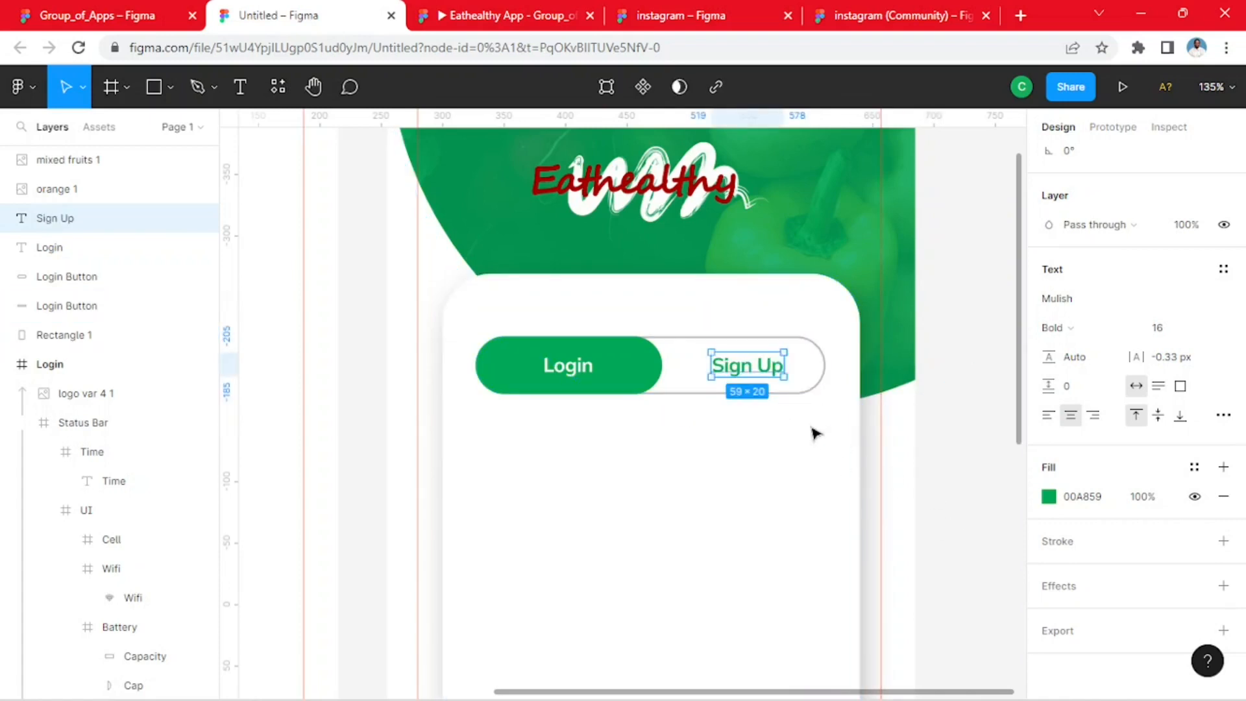
pyautogui.press('Escape')
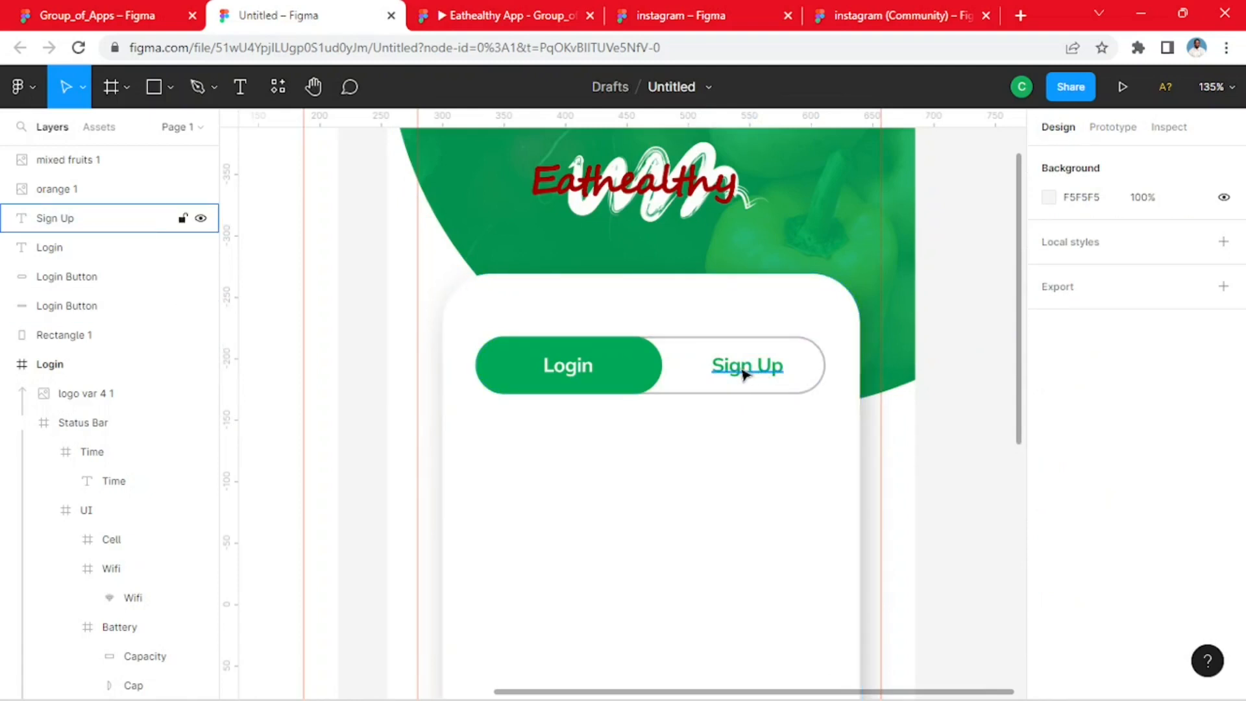
pyautogui.moveTo(746, 374); pyautogui.dragTo(749, 372)
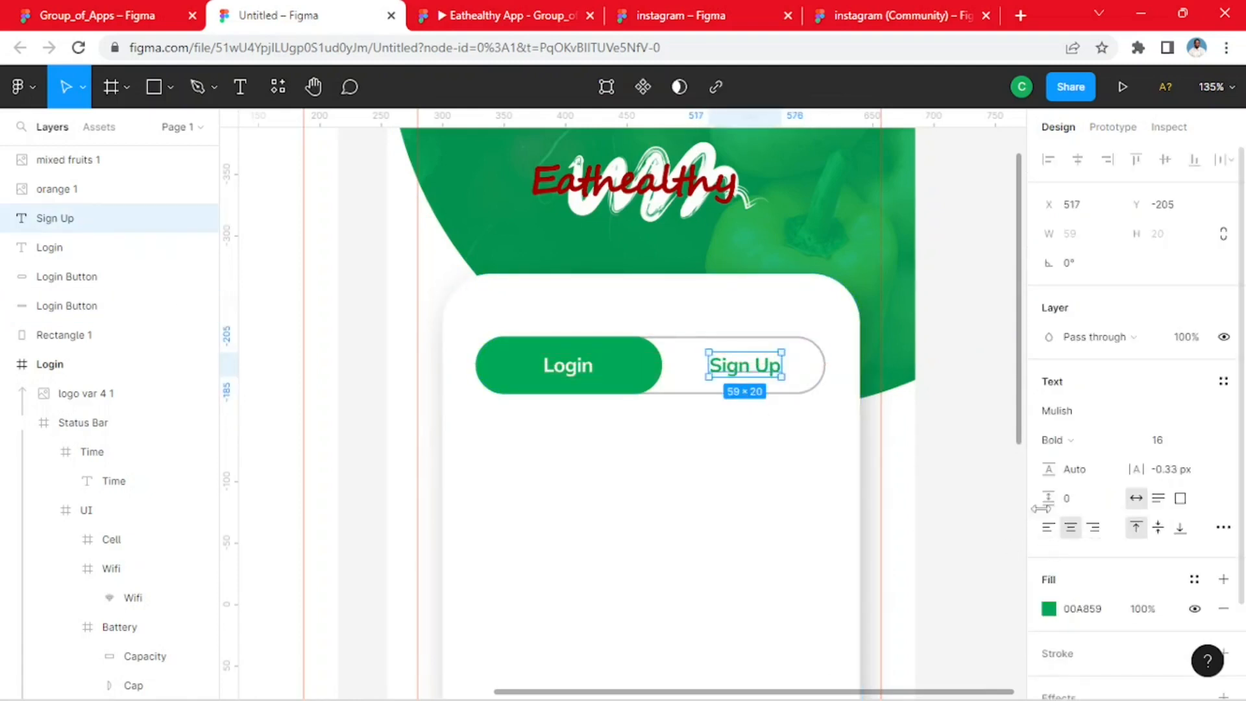
pyautogui.press('Escape')
# - Compare the Login screen's card with the Group_of_Apps reference, examining the input fields and Log In button below the toggle
pyautogui.scroll(-3, 658, 415)
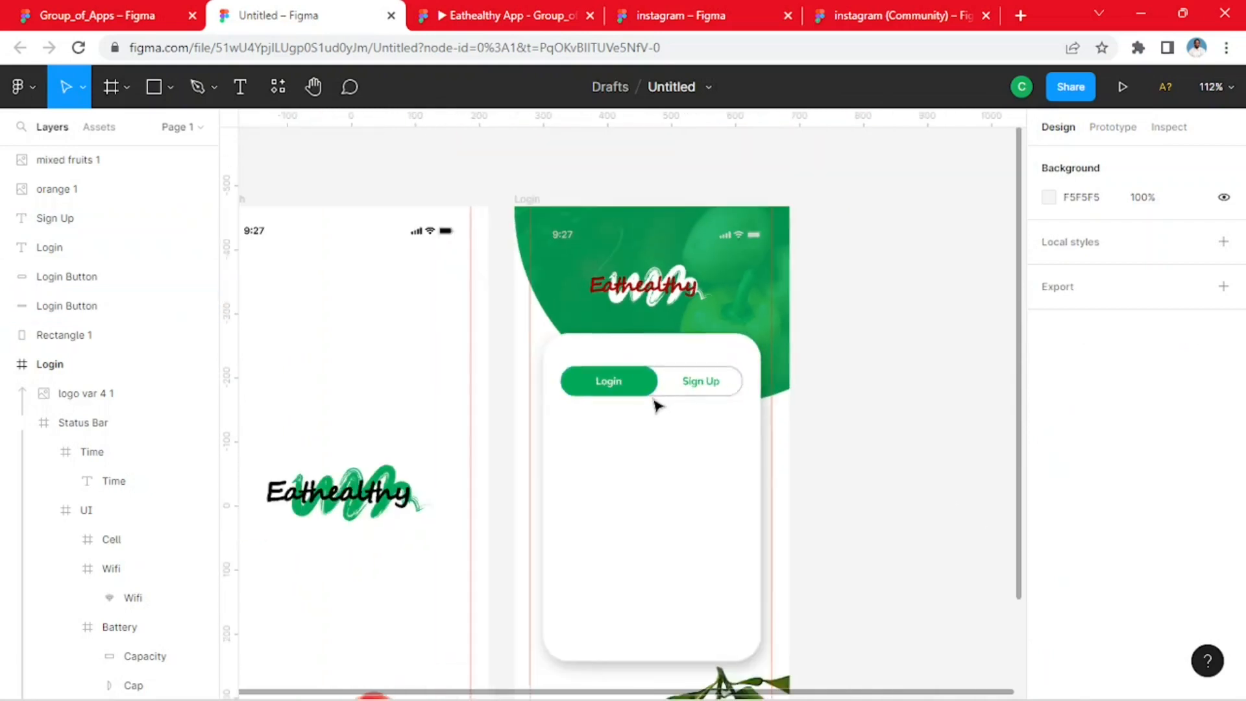
pyautogui.click(98, 15)
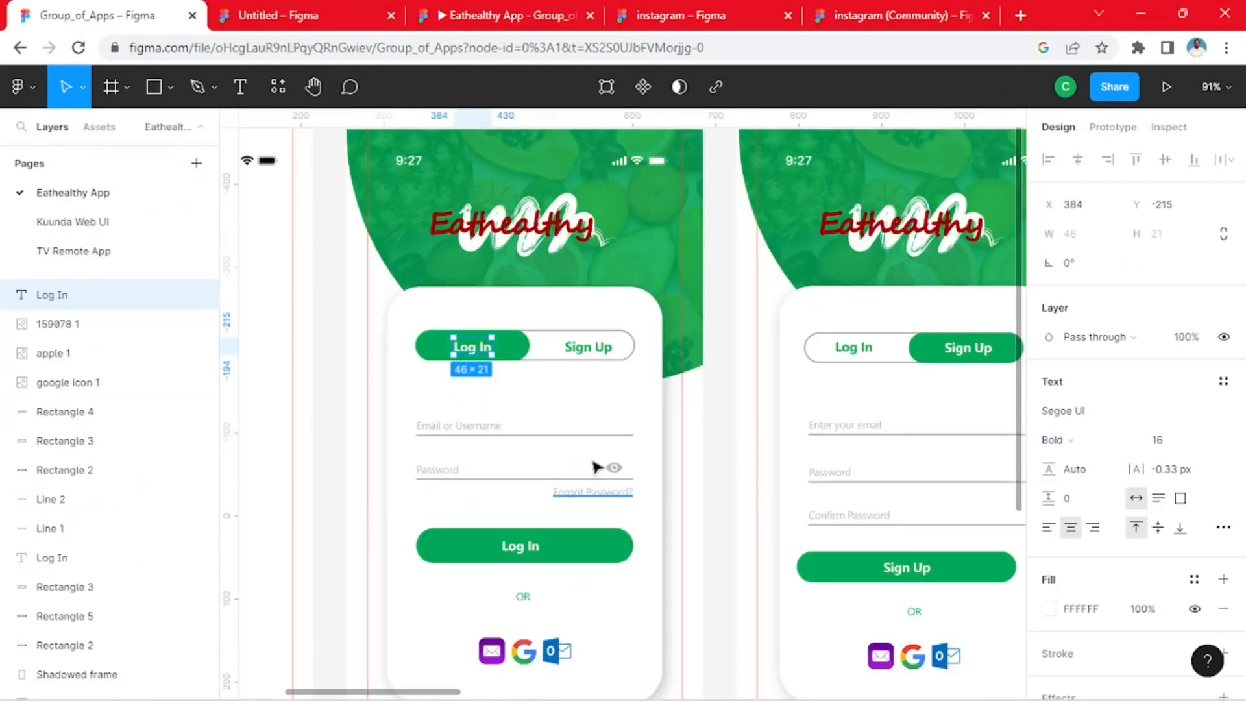
pyautogui.click(279, 14)
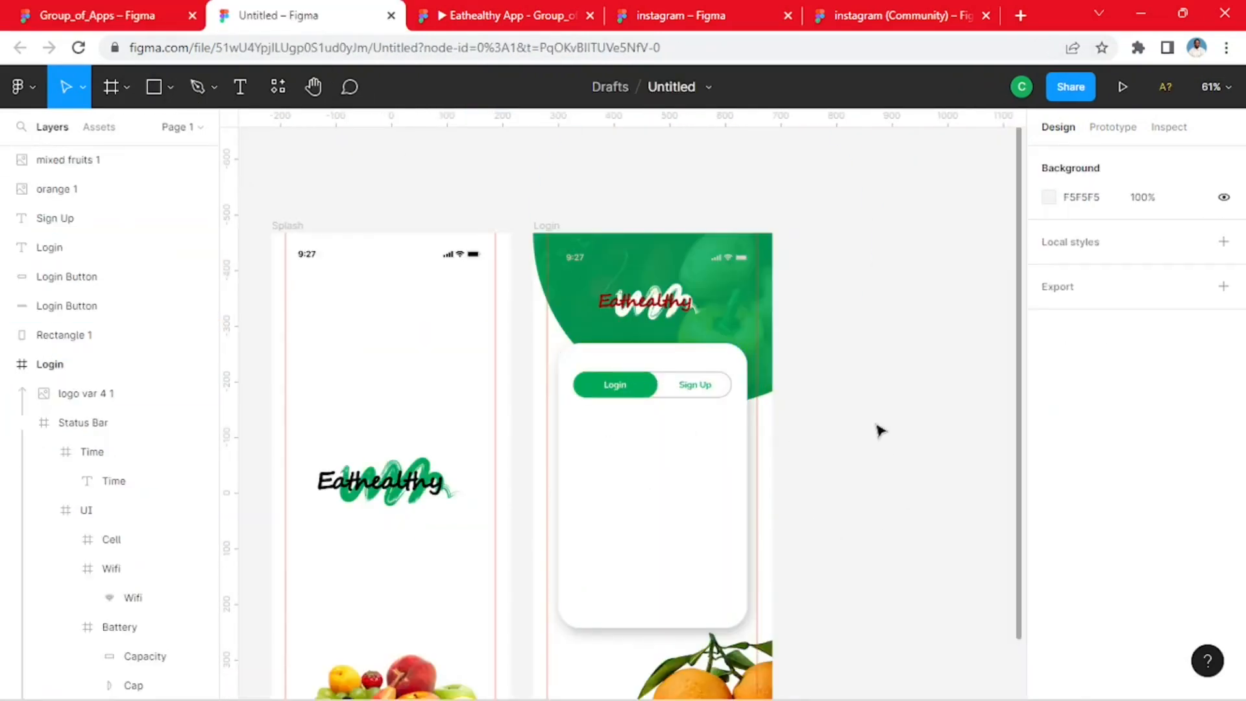
pyautogui.click(98, 14)
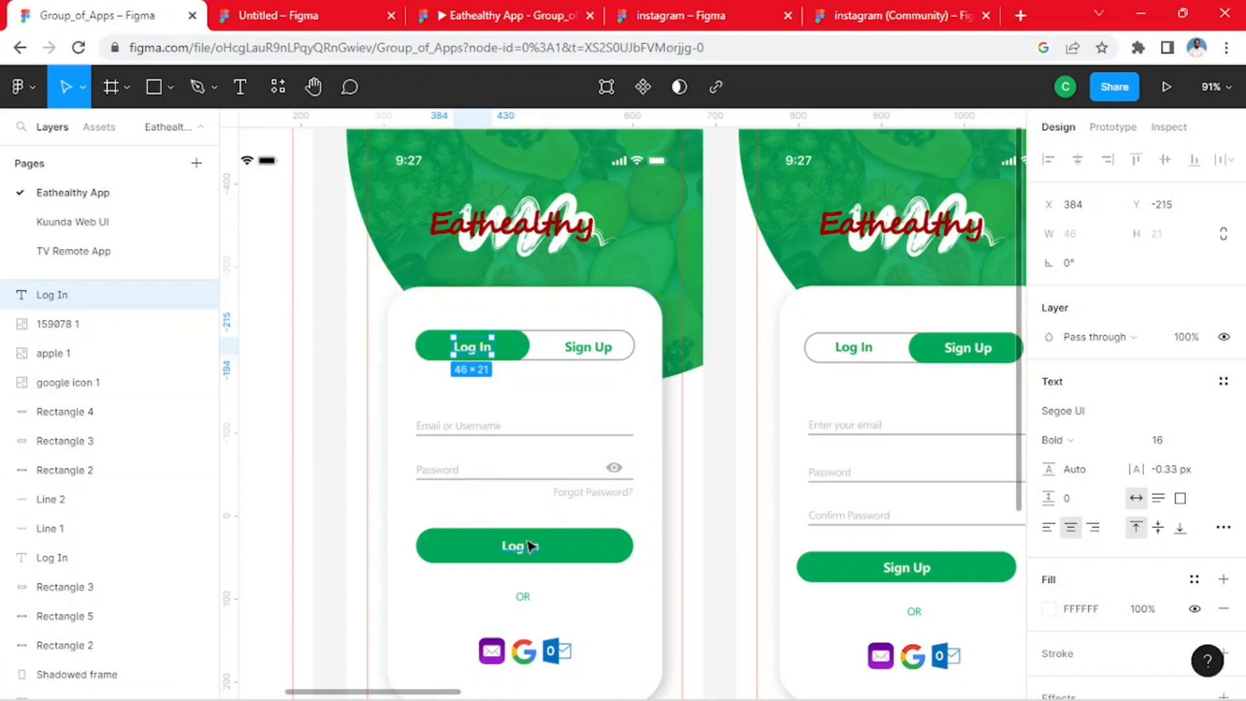
pyautogui.click(281, 10)
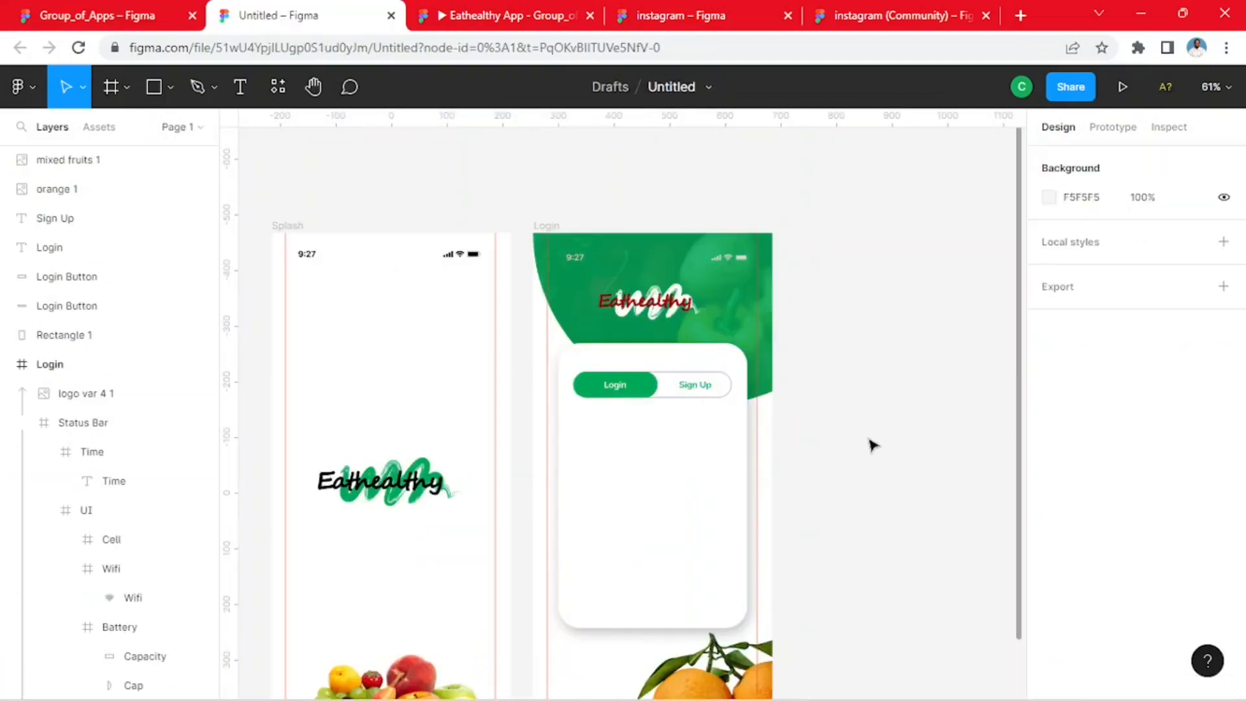
pyautogui.click(656, 459)
pyautogui.scroll(5, 687, 465)
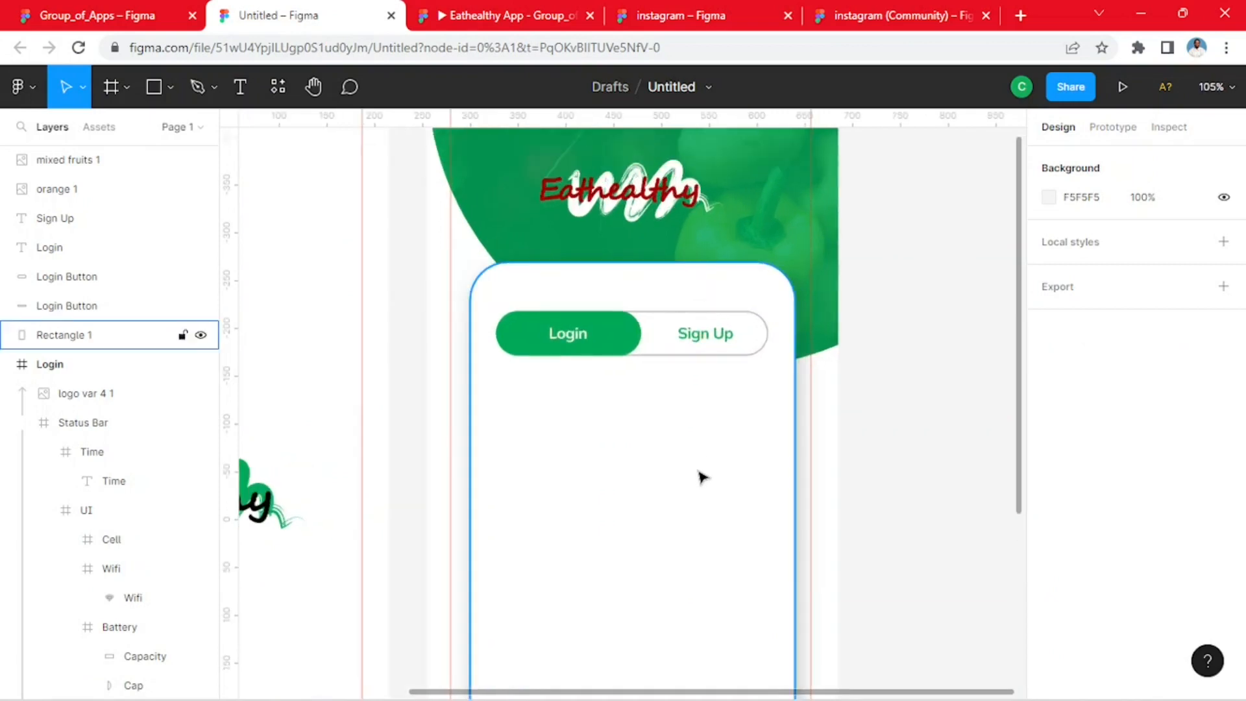
# - Draw a horizontal line about 248 px wide on the white card below the Login/Sign Up toggle
pyautogui.press('Escape')
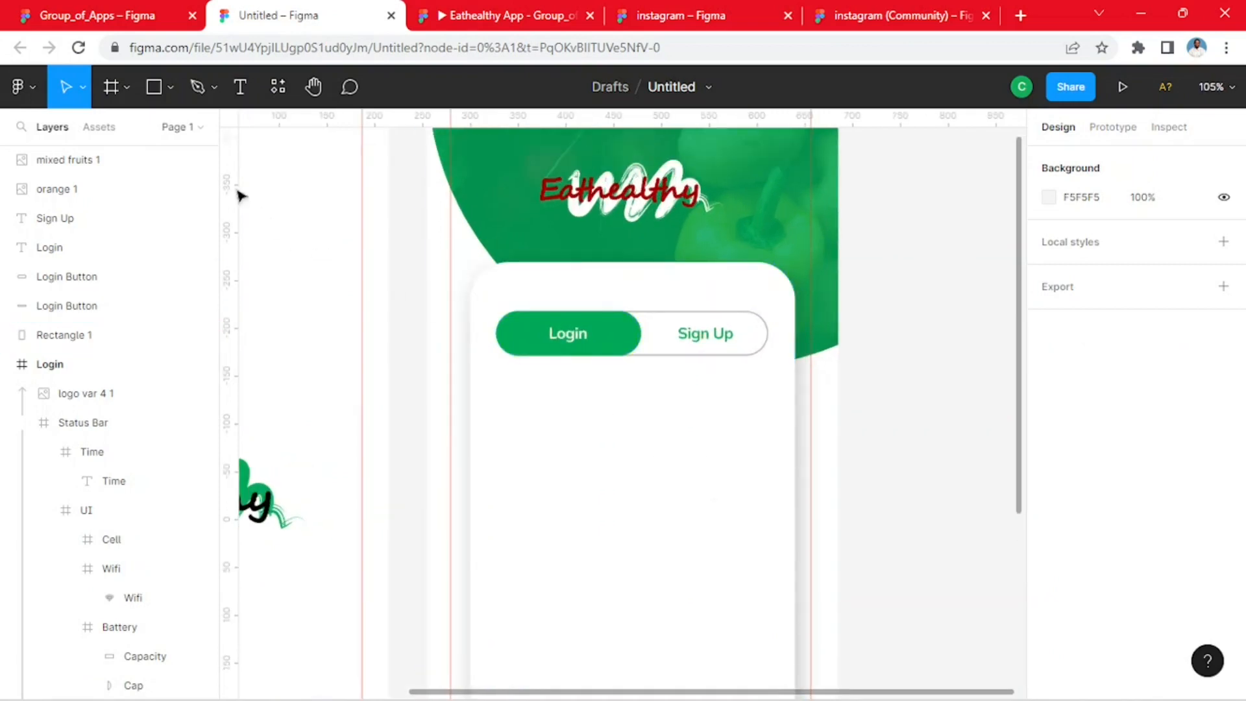
pyautogui.click(170, 89)
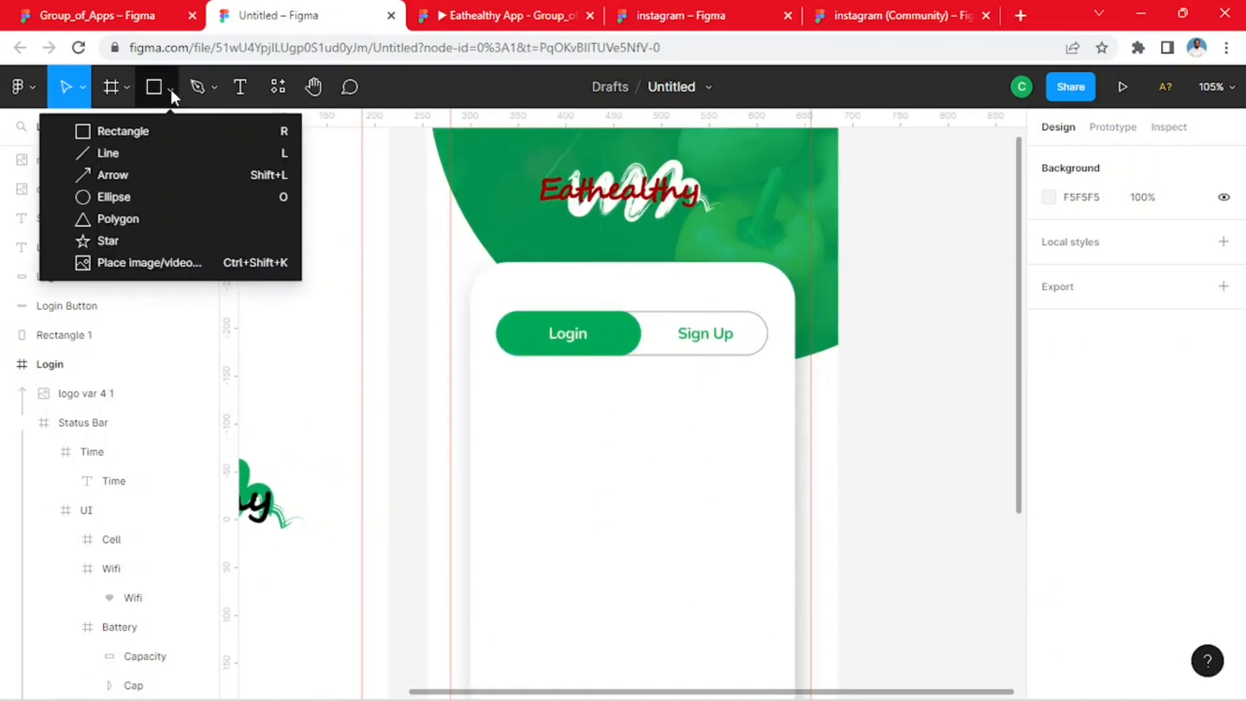
pyautogui.click(117, 154)
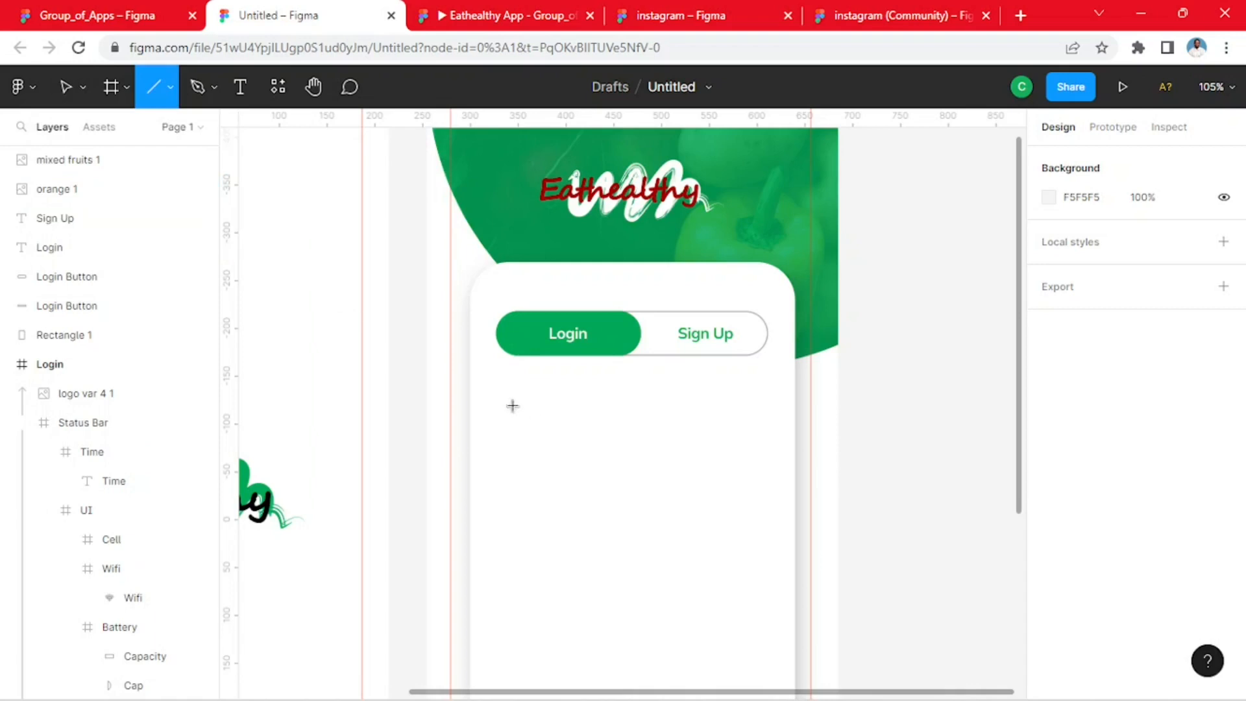
pyautogui.click(514, 452)
pyautogui.moveTo(667, 458)
pyautogui.mouseDown()
pyautogui.moveTo(762, 462)
pyautogui.moveTo(752, 462)
pyautogui.mouseUp()
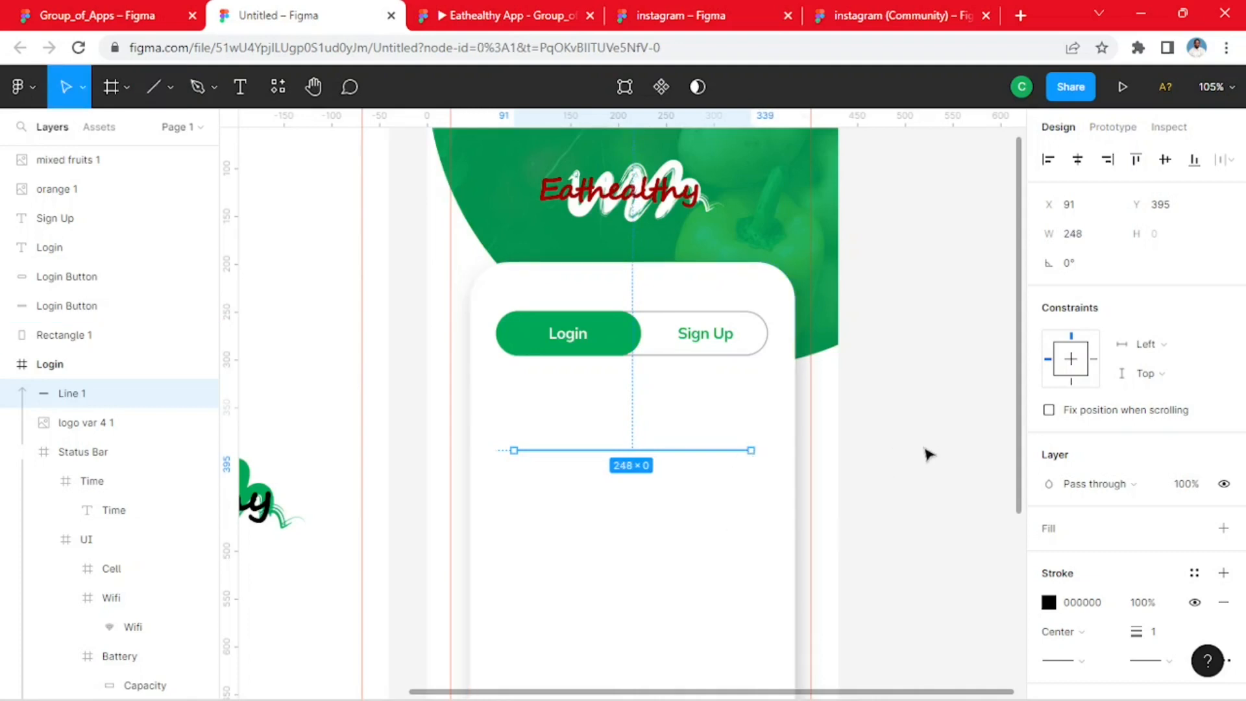
# - Move the new line's layer out of the Login frame to sit directly above Rectangle 1 in the layer order
pyautogui.click(870, 467)
pyautogui.moveTo(906, 409); pyautogui.dragTo(534, 501)
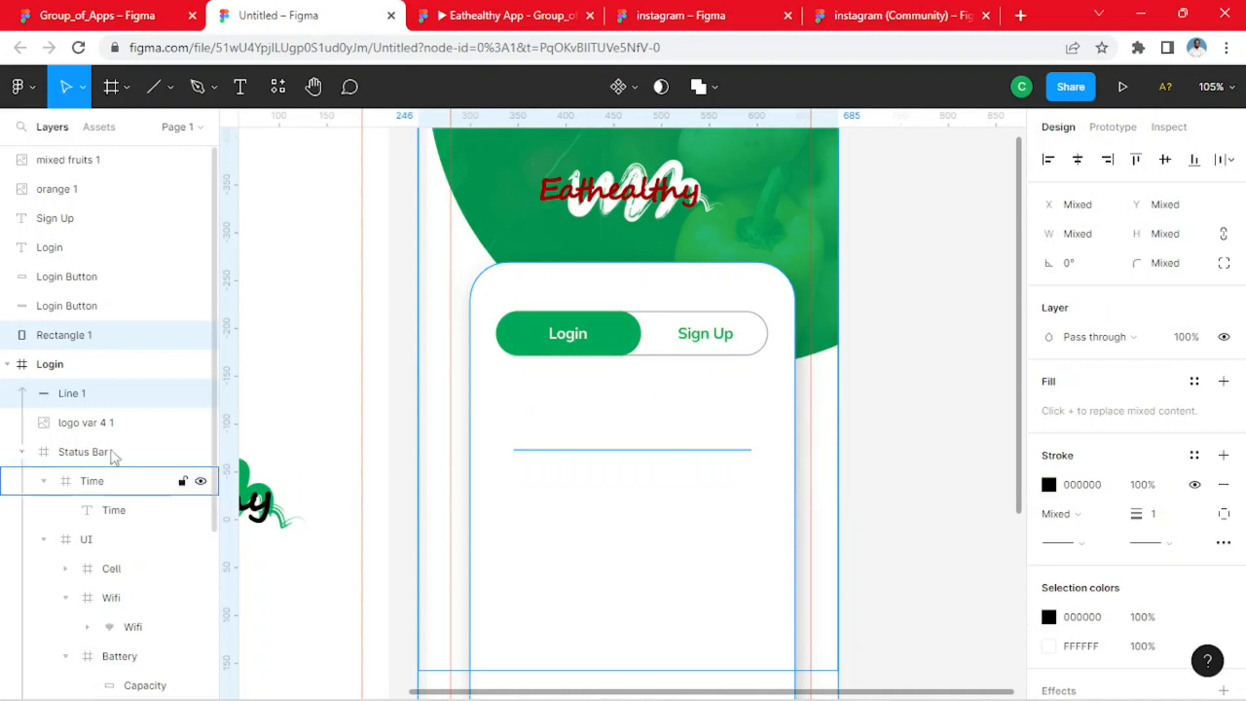
pyautogui.press('Escape')
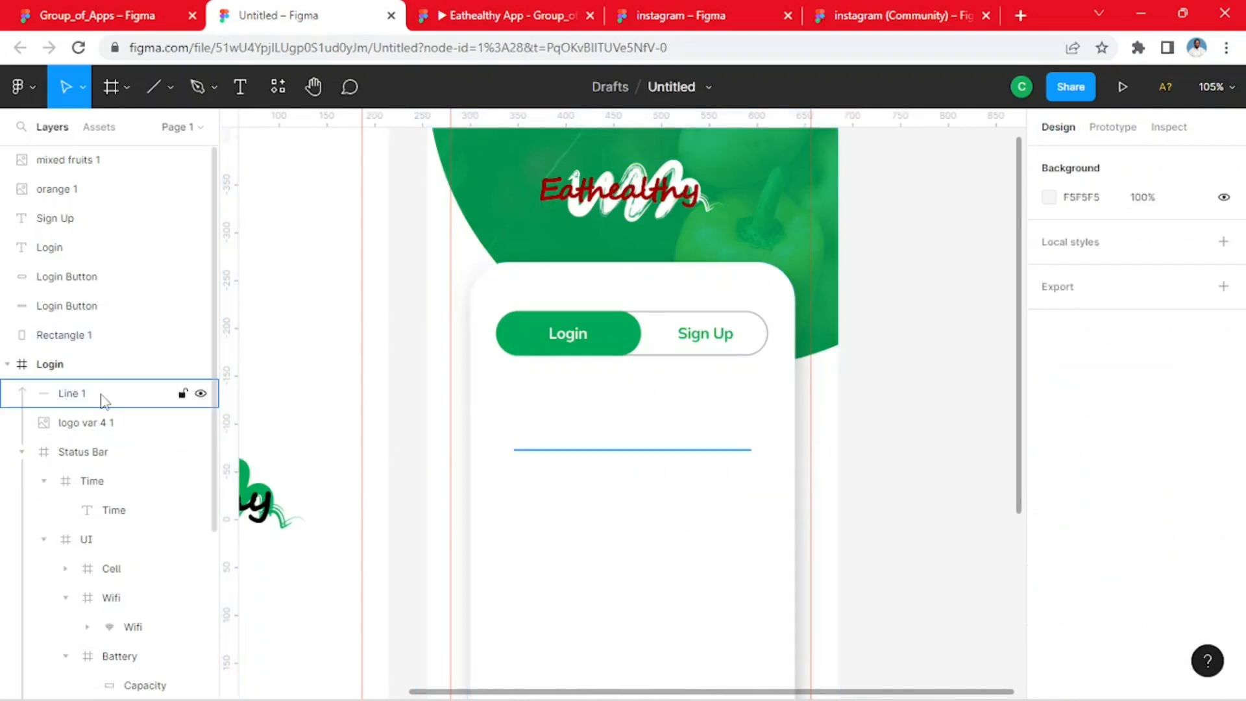
pyautogui.click(89, 395)
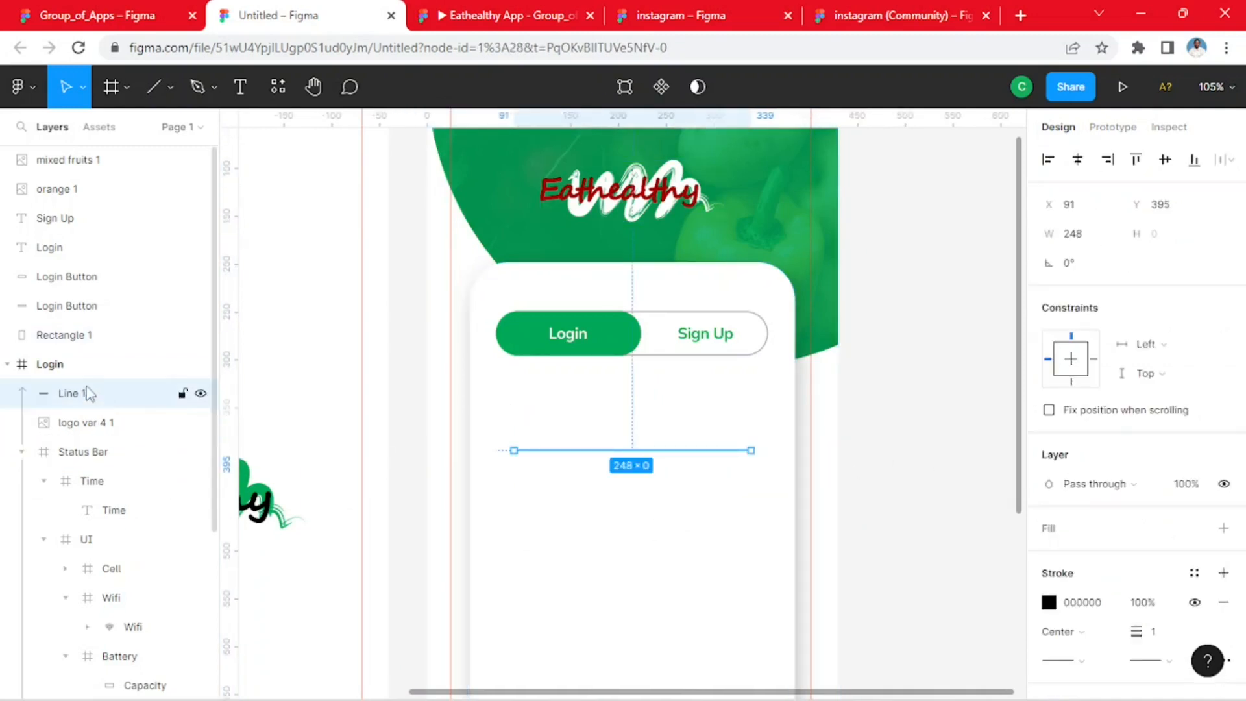
pyautogui.moveTo(89, 394); pyautogui.dragTo(89, 334)
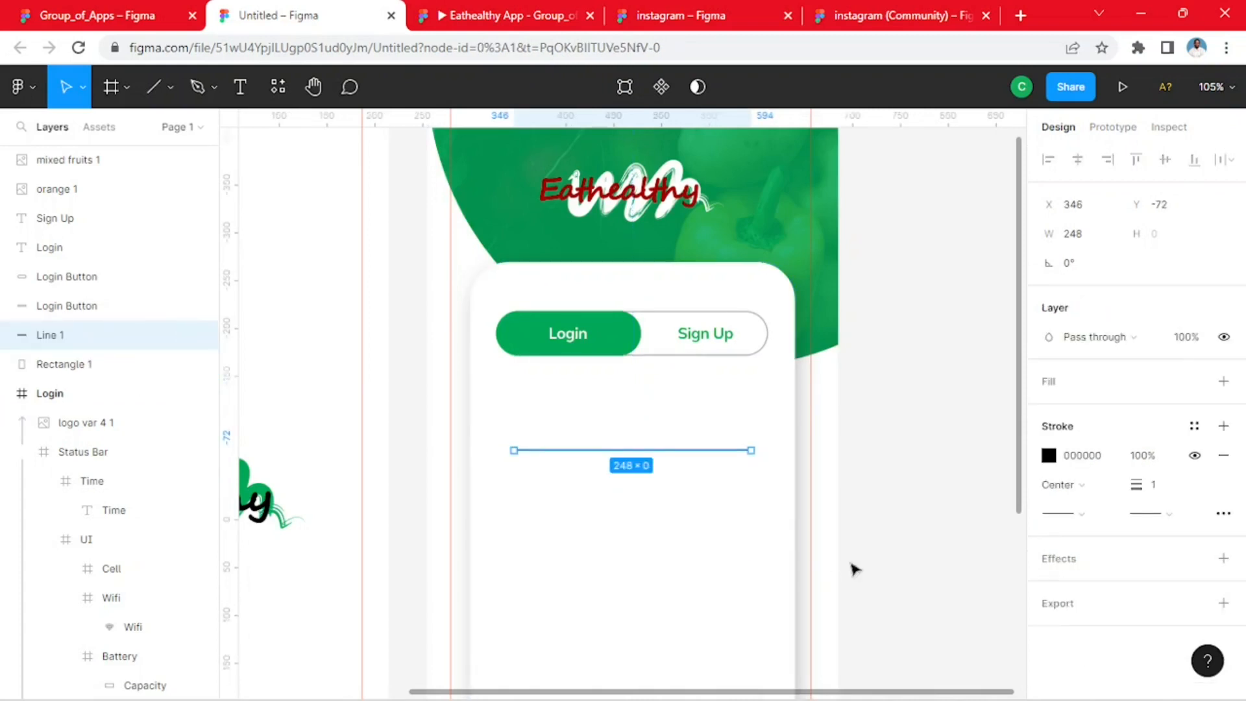
# - Set the line's stroke to gray AEAEAE at 85% opacity with a thickness of 1.5
pyautogui.click(1055, 460)
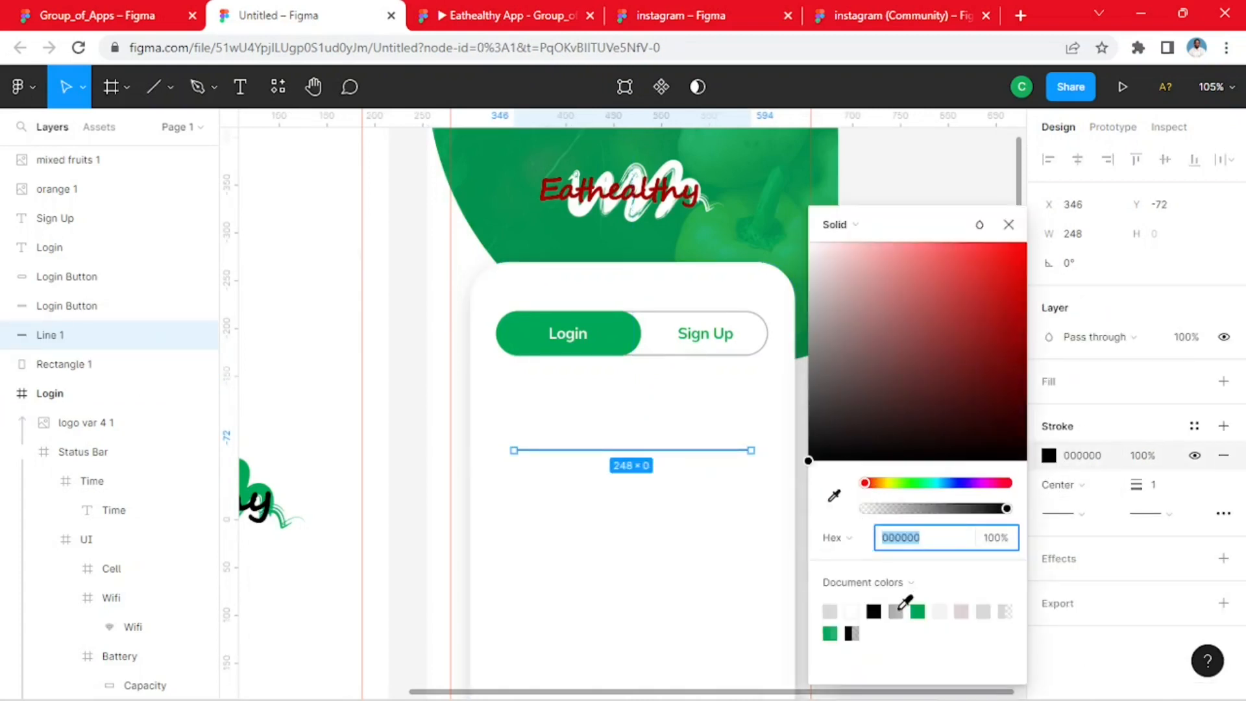
pyautogui.click(898, 609)
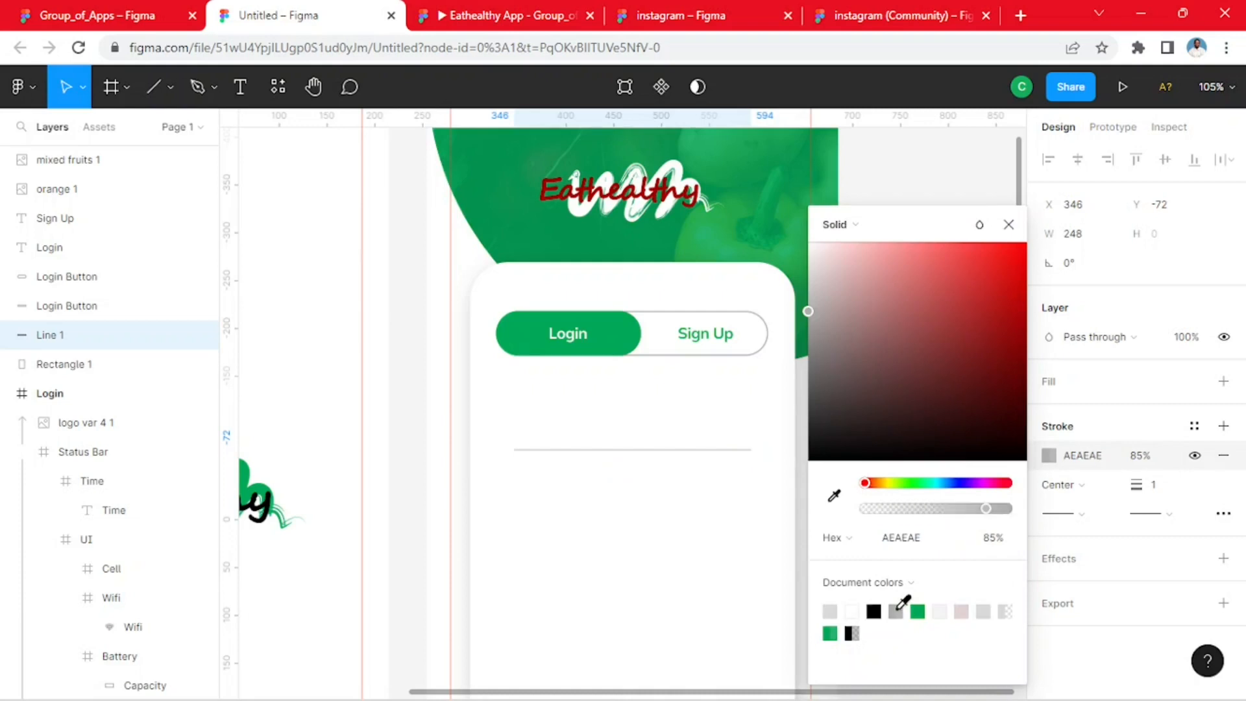
pyautogui.click(1156, 490)
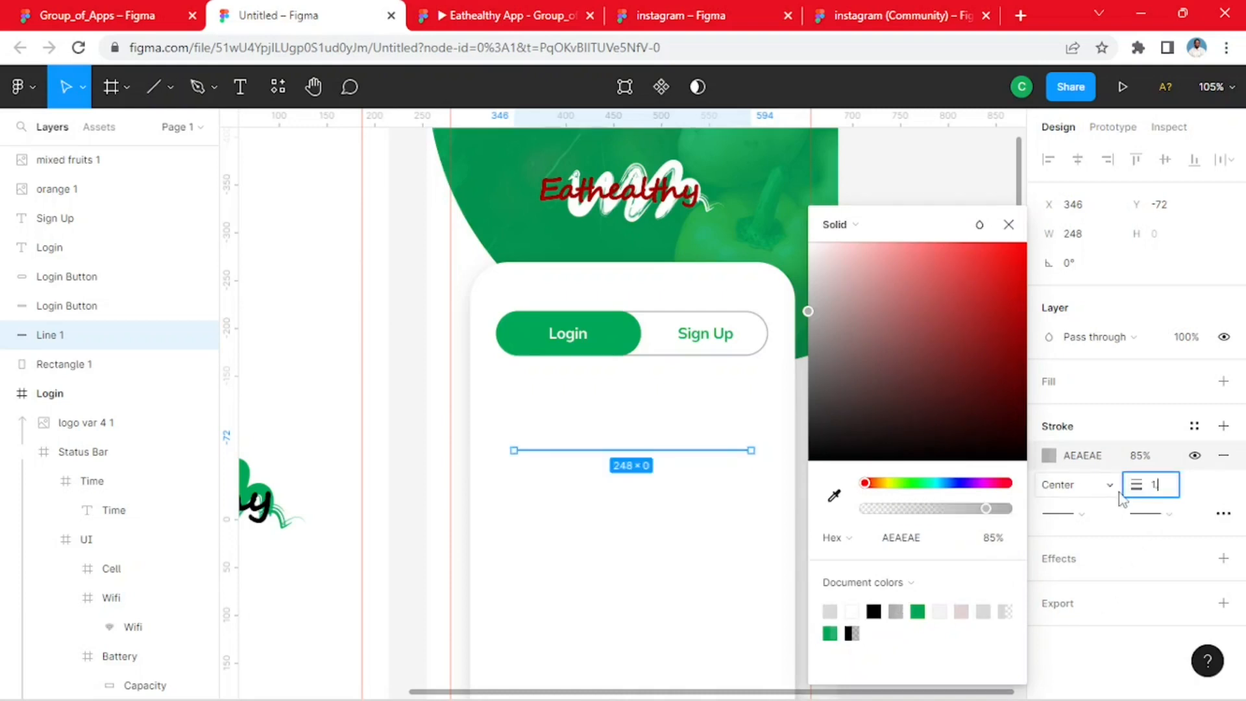
pyautogui.press('Return')
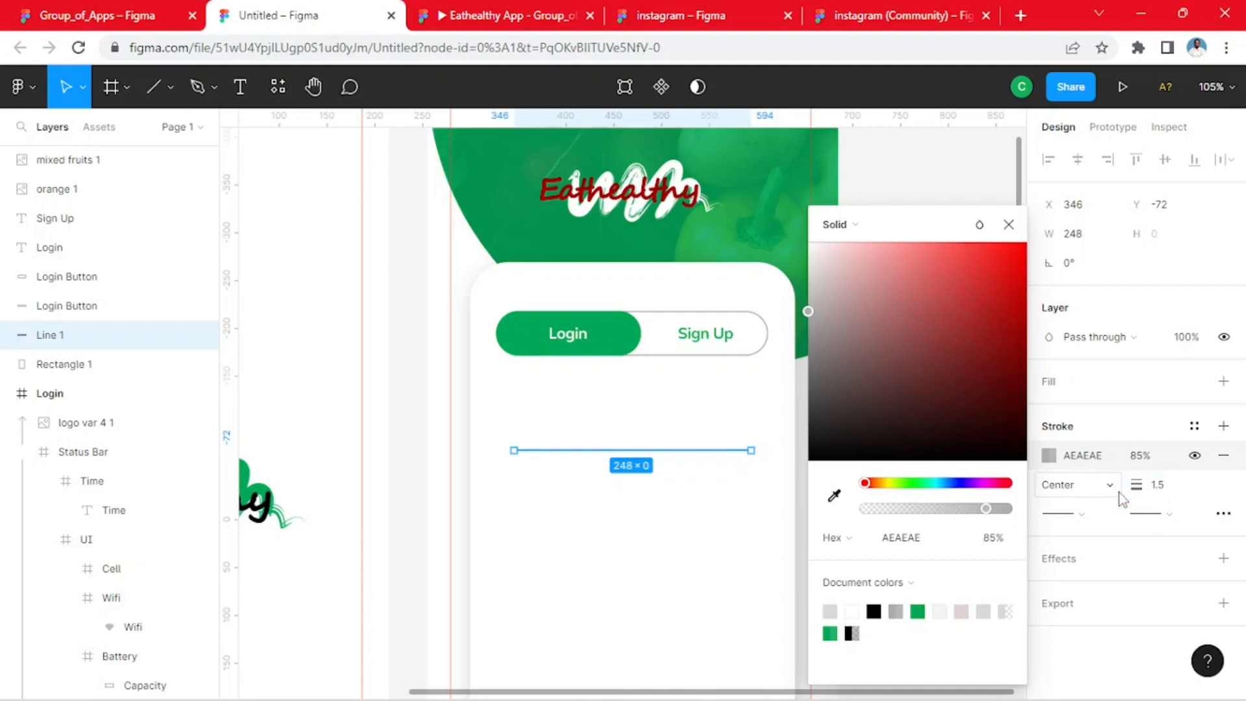
pyautogui.press('Escape')
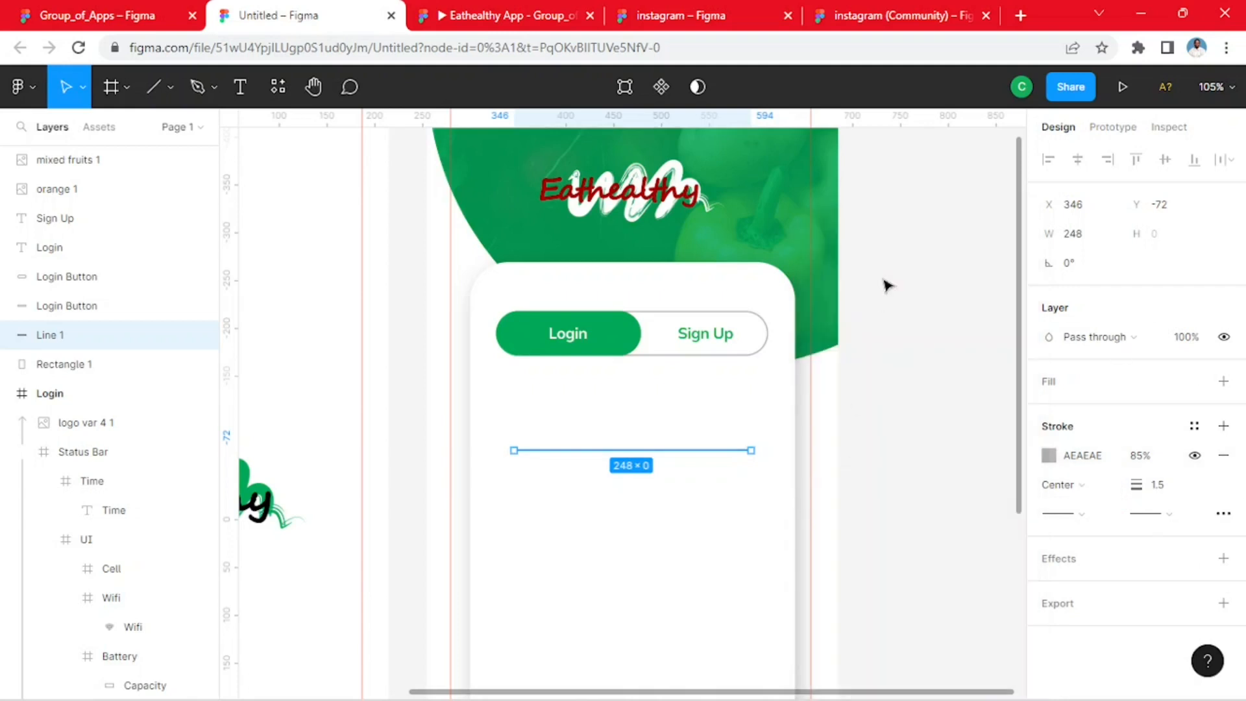
pyautogui.click(918, 407)
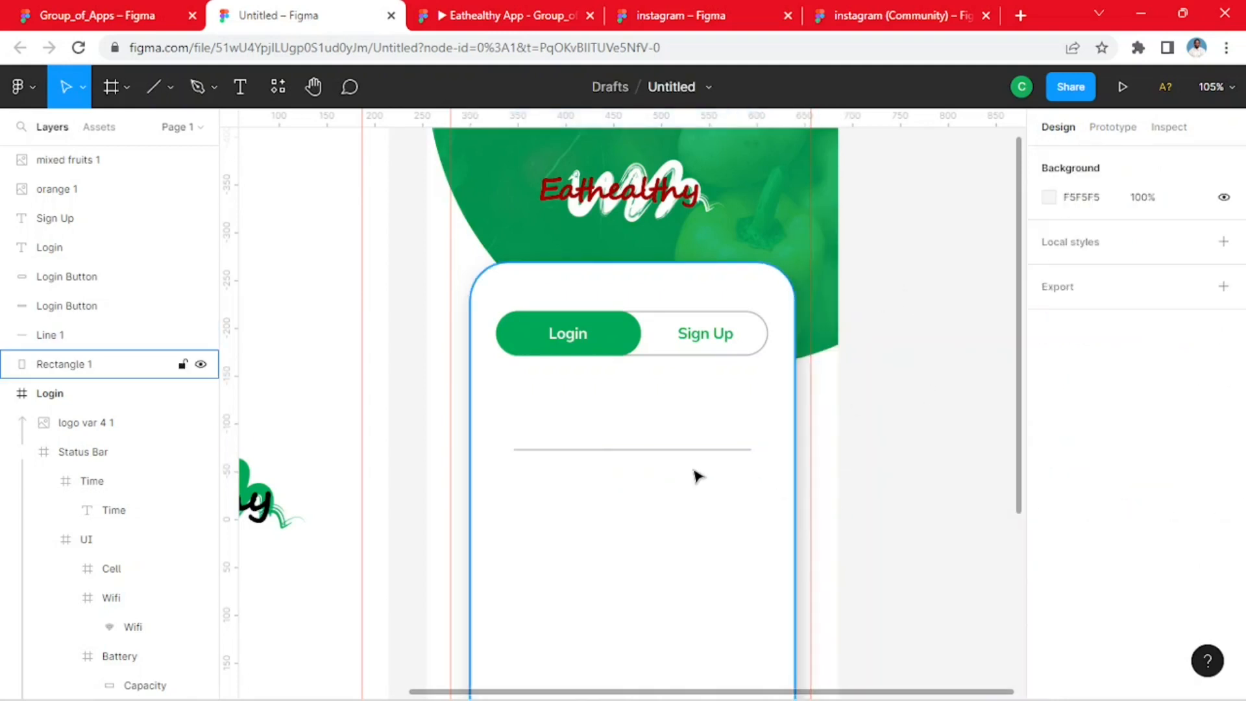
# - Duplicate the Sign Up label just above the line with the text "Email or username", flush with the line's left end
pyautogui.click(575, 341)
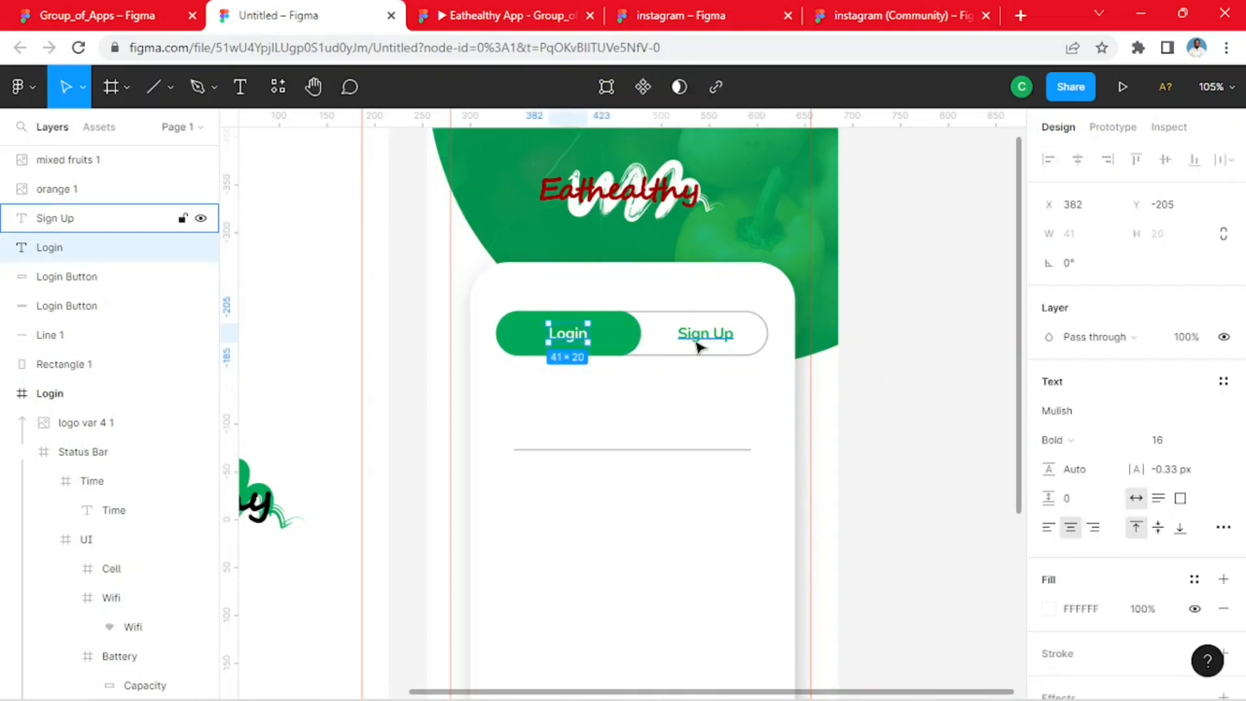
pyautogui.click(712, 348)
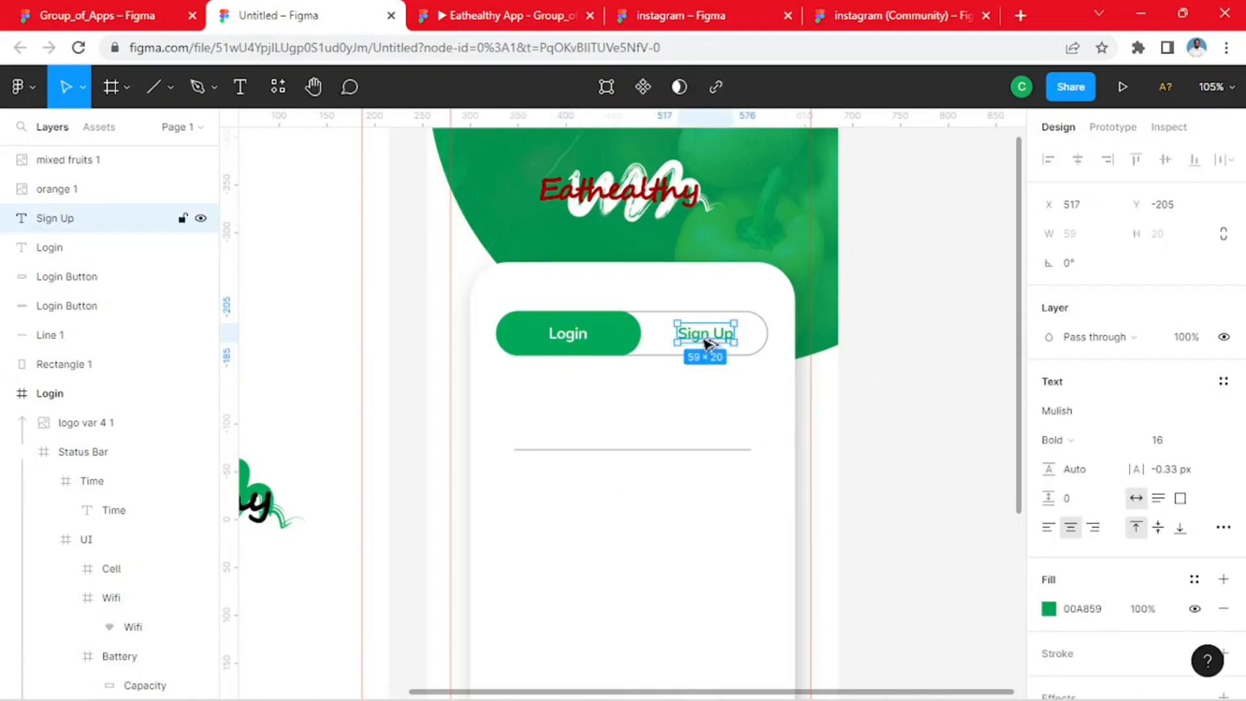
pyautogui.moveTo(708, 343); pyautogui.dragTo(549, 443)
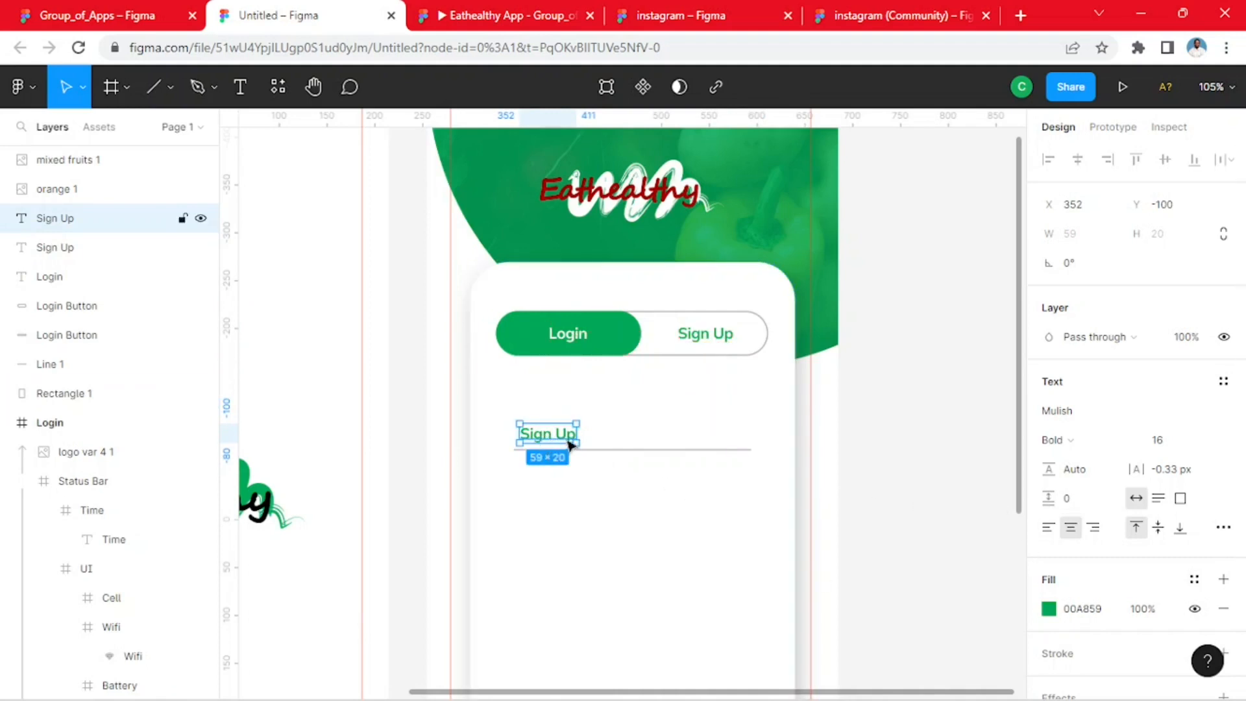
pyautogui.doubleClick(571, 435)
pyautogui.write('E')
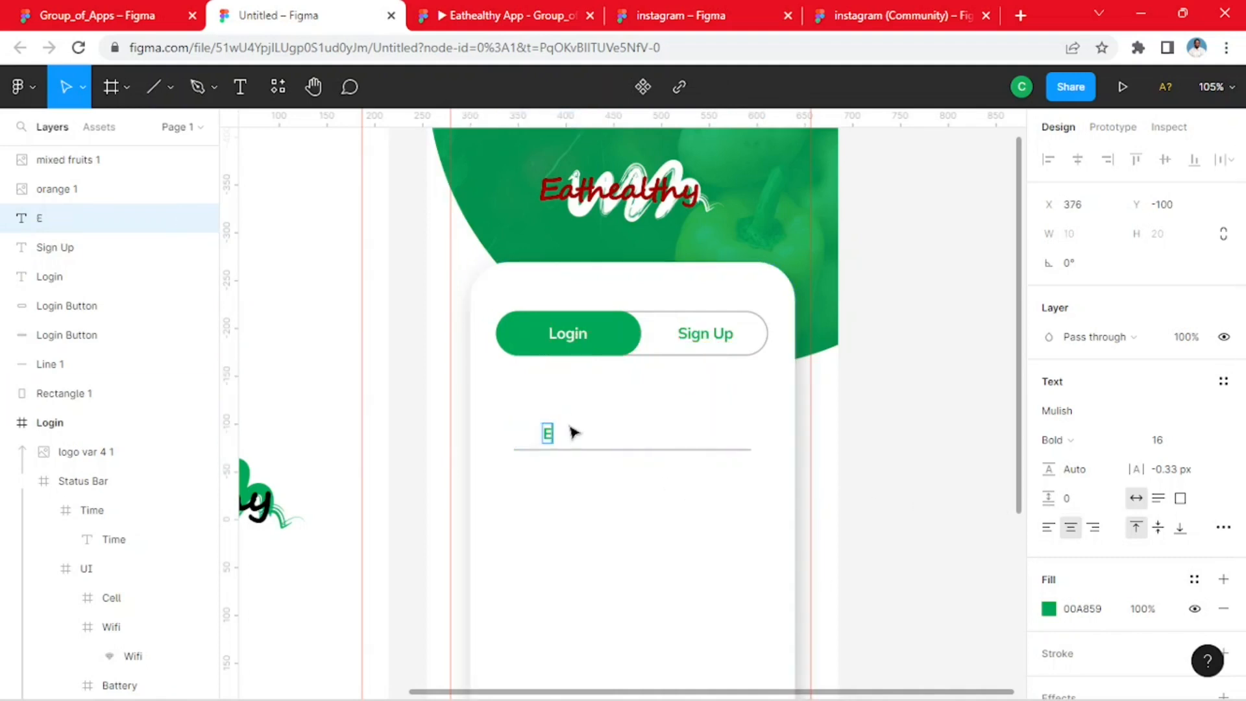
pyautogui.write('mail')
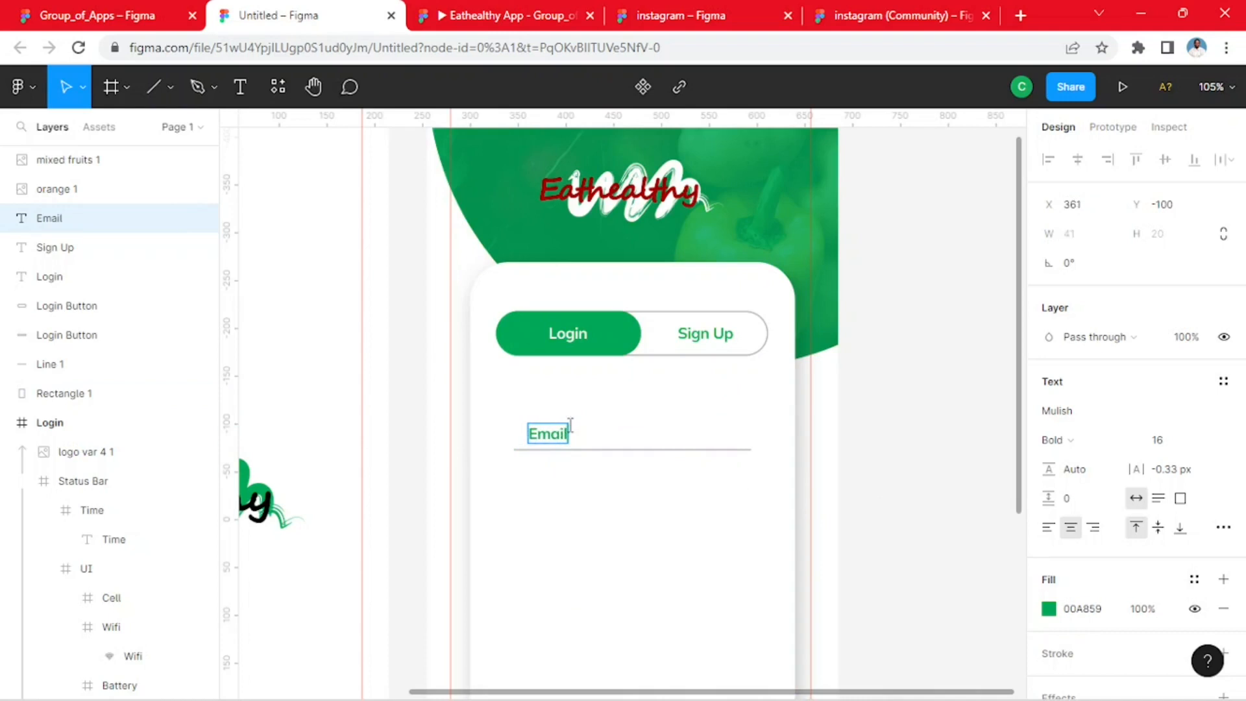
pyautogui.write(' o')
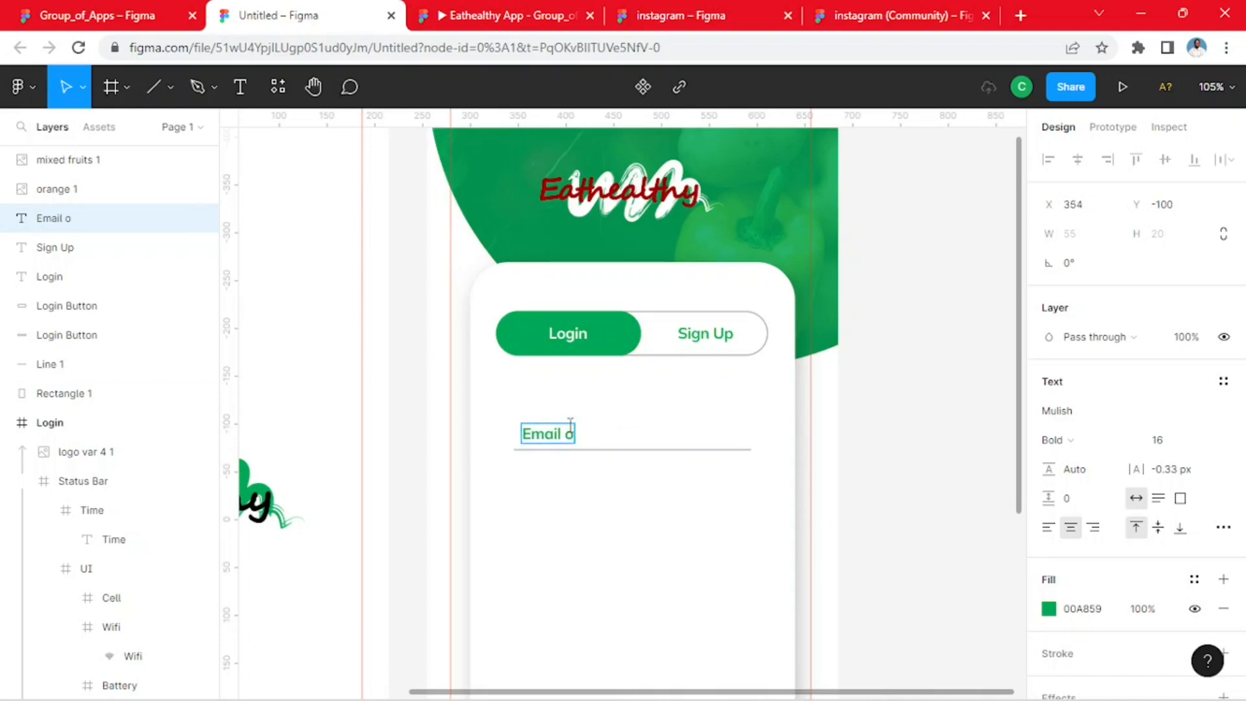
pyautogui.write('r username')
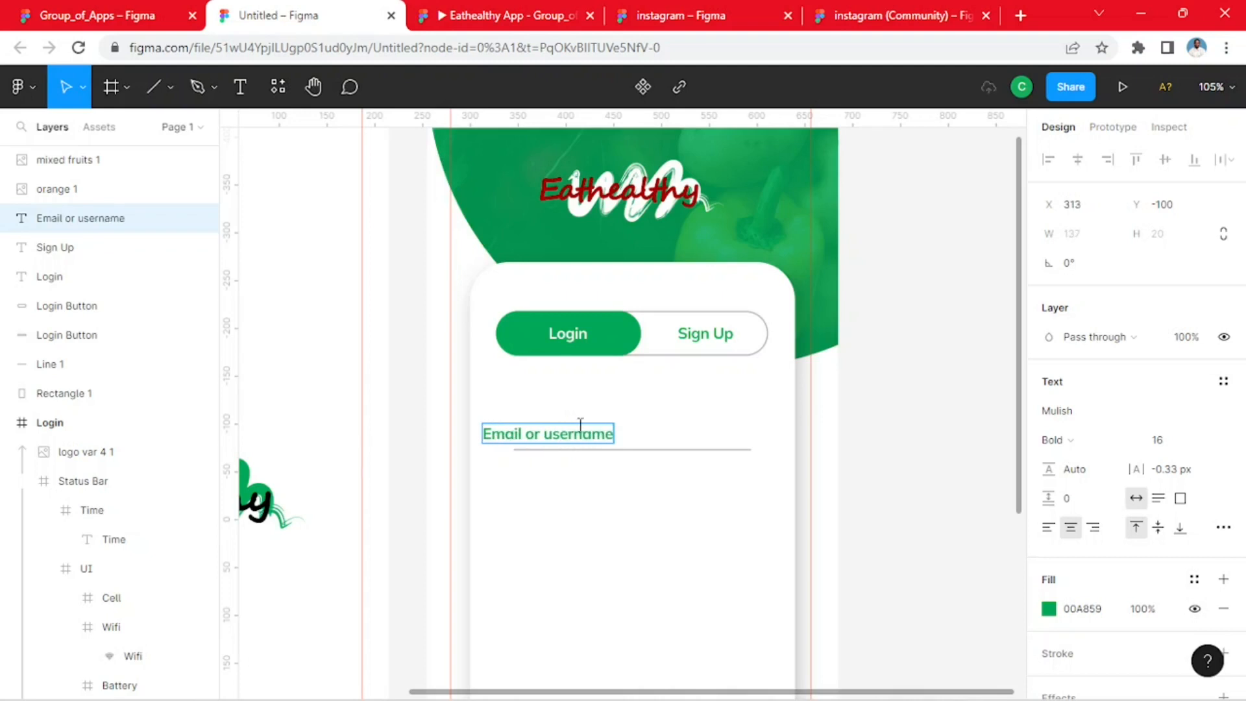
pyautogui.press('Escape')
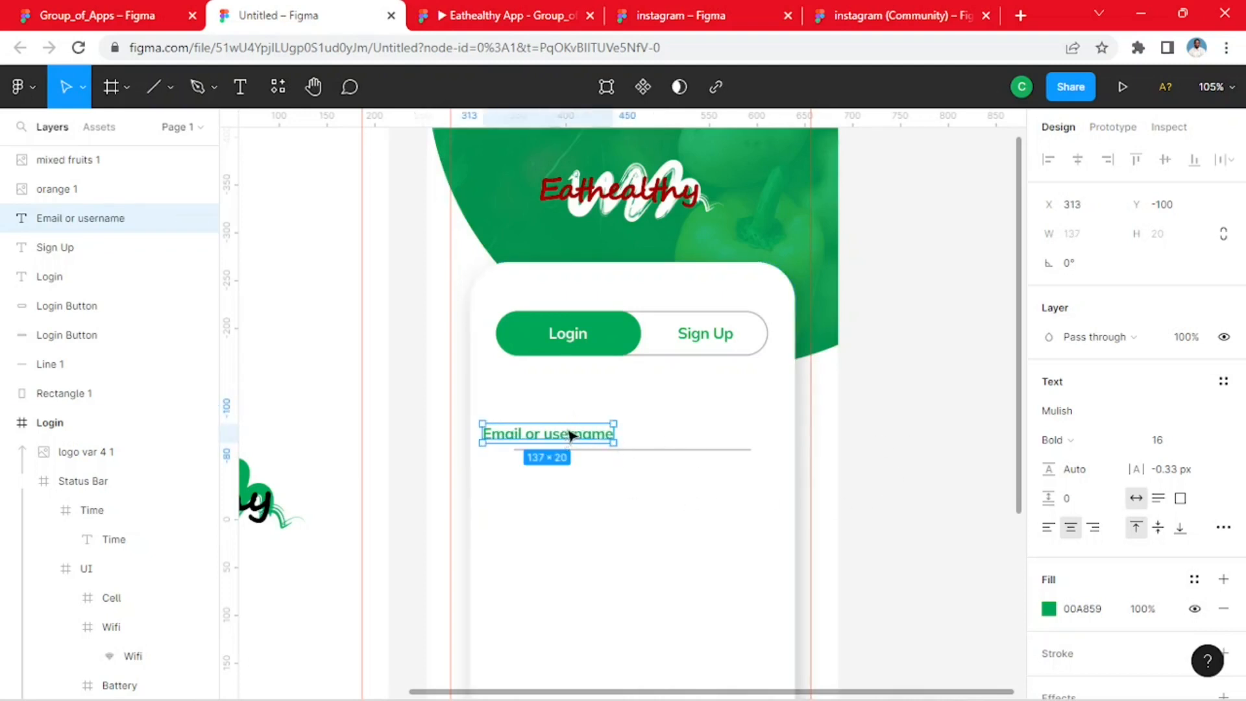
pyautogui.moveTo(568, 436); pyautogui.dragTo(597, 437)
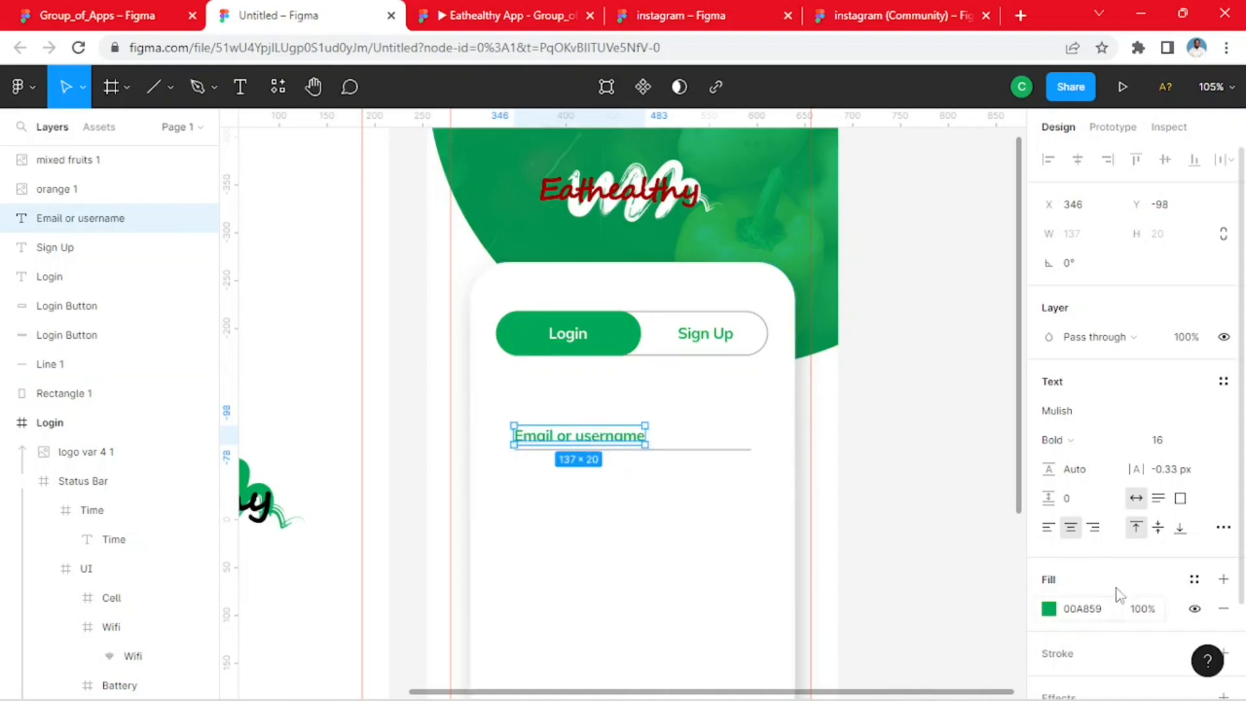
# - Fill the "Email or username" label with gray AEAEAE at 85% opacity
pyautogui.scroll(-2, 1104, 597)
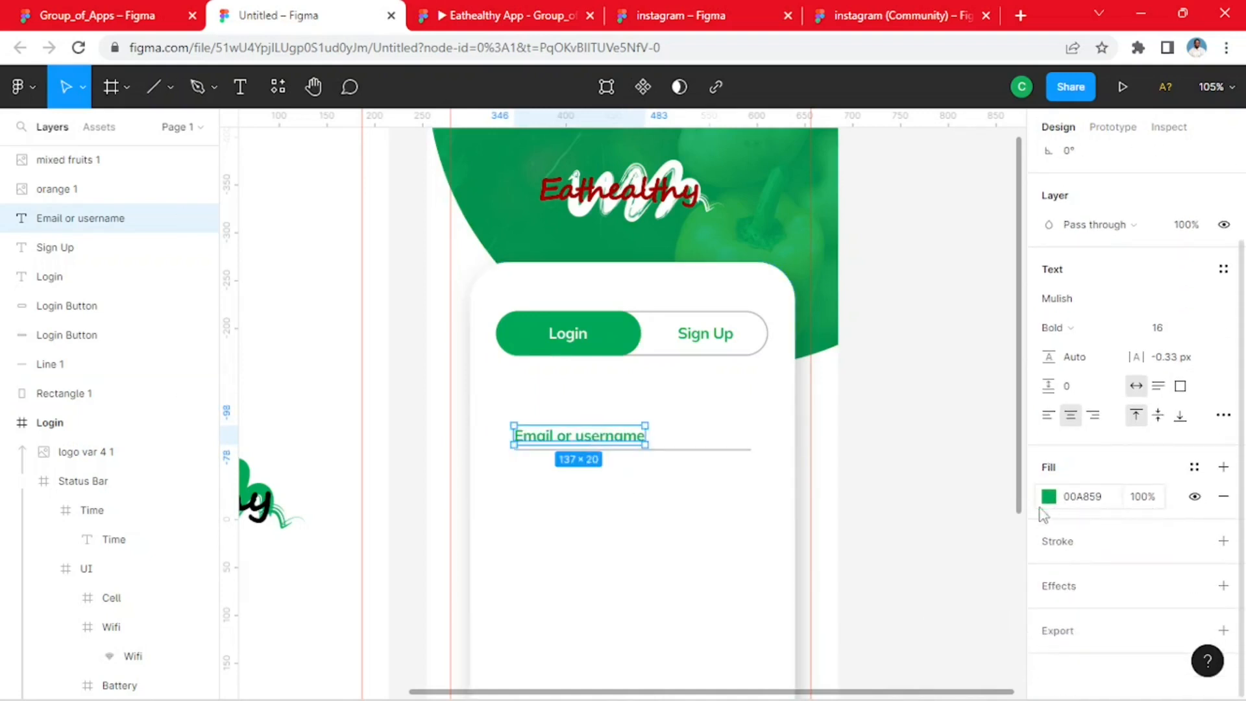
pyautogui.click(1049, 497)
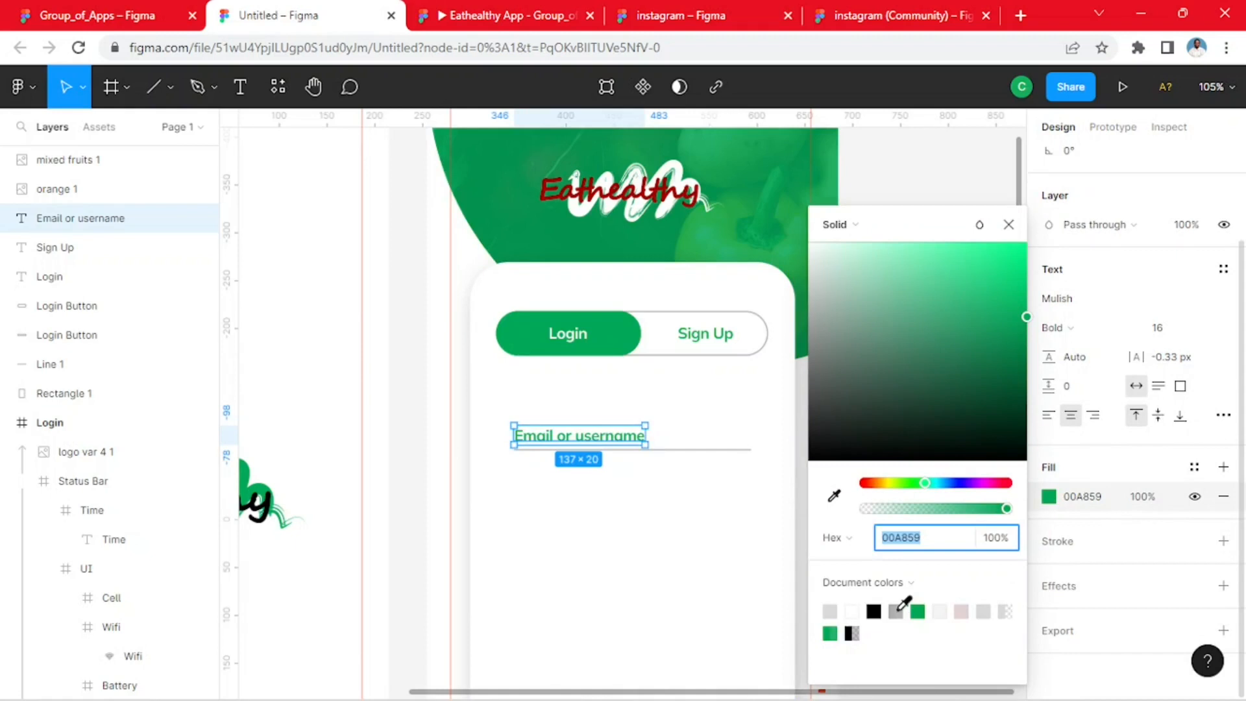
pyautogui.click(896, 611)
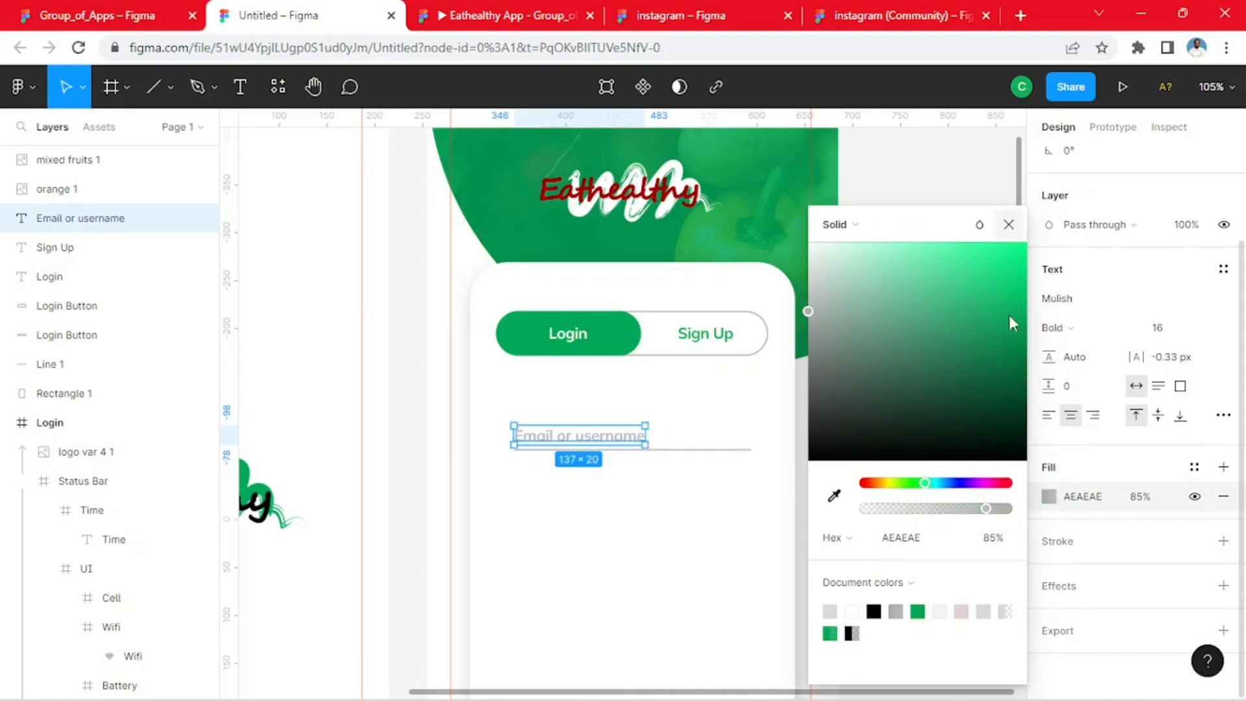
pyautogui.click(1008, 224)
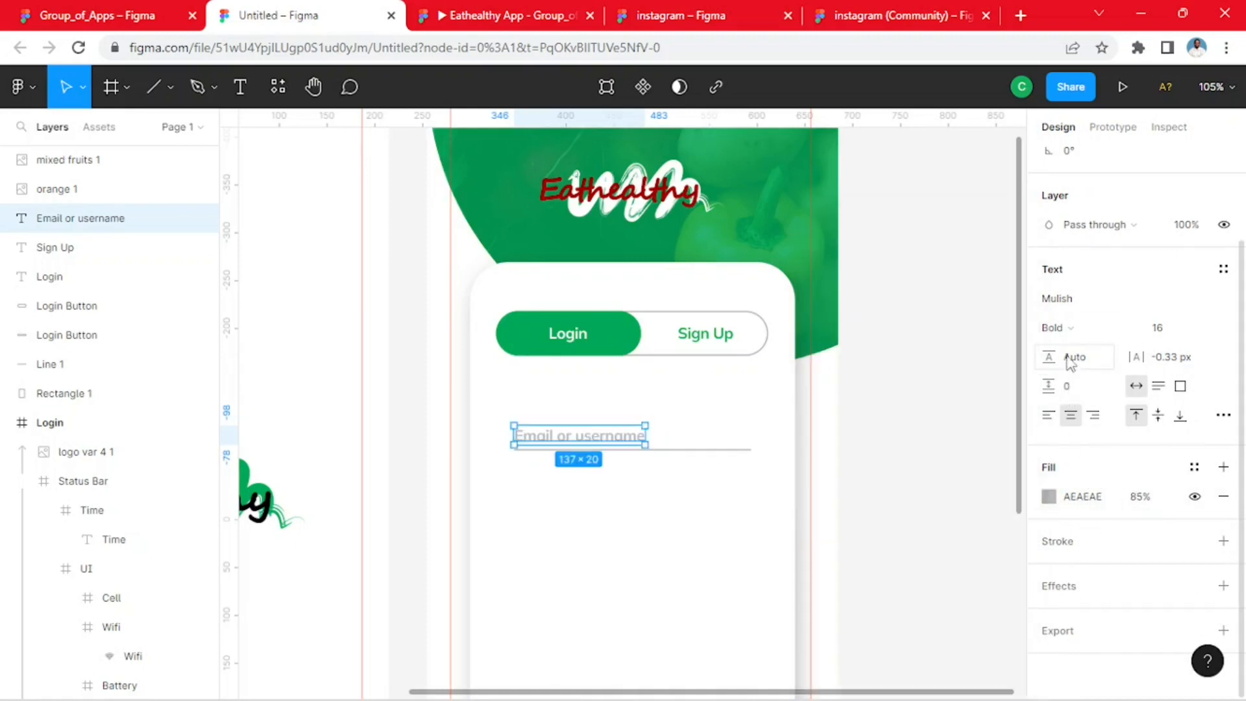
# - Set the "Email or username" label to Regular weight and font size 12
pyautogui.click(1071, 328)
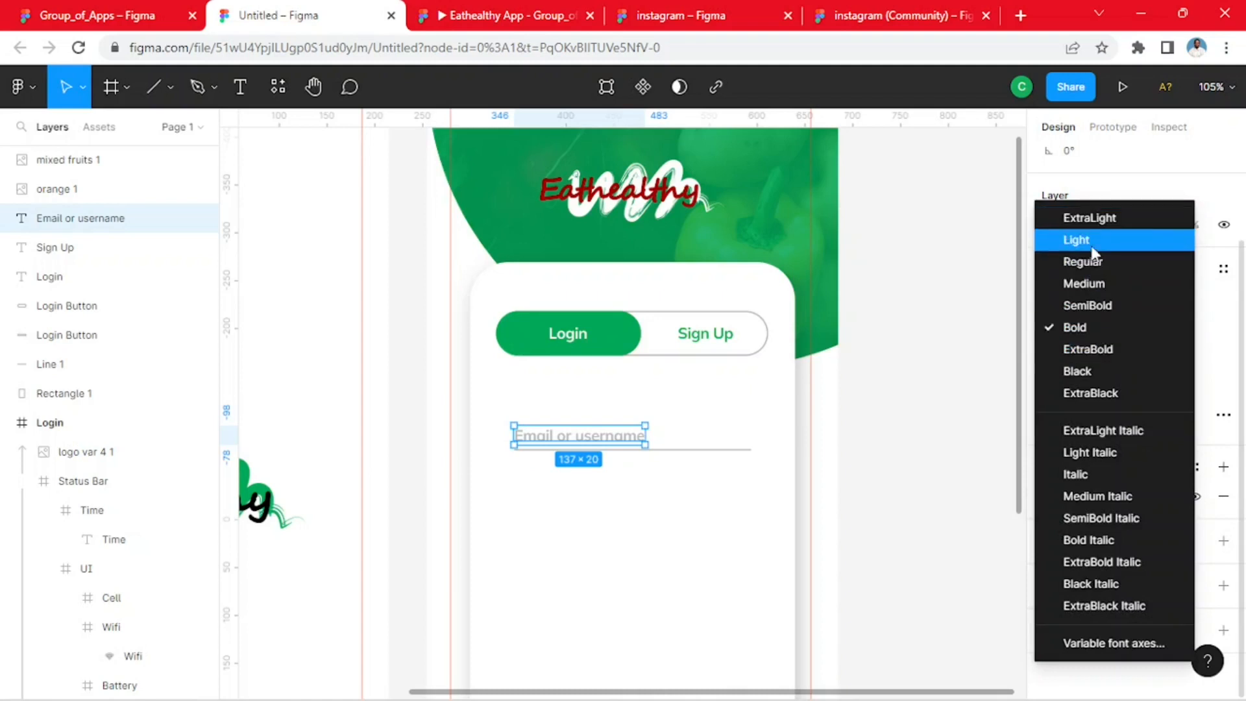
pyautogui.click(1100, 266)
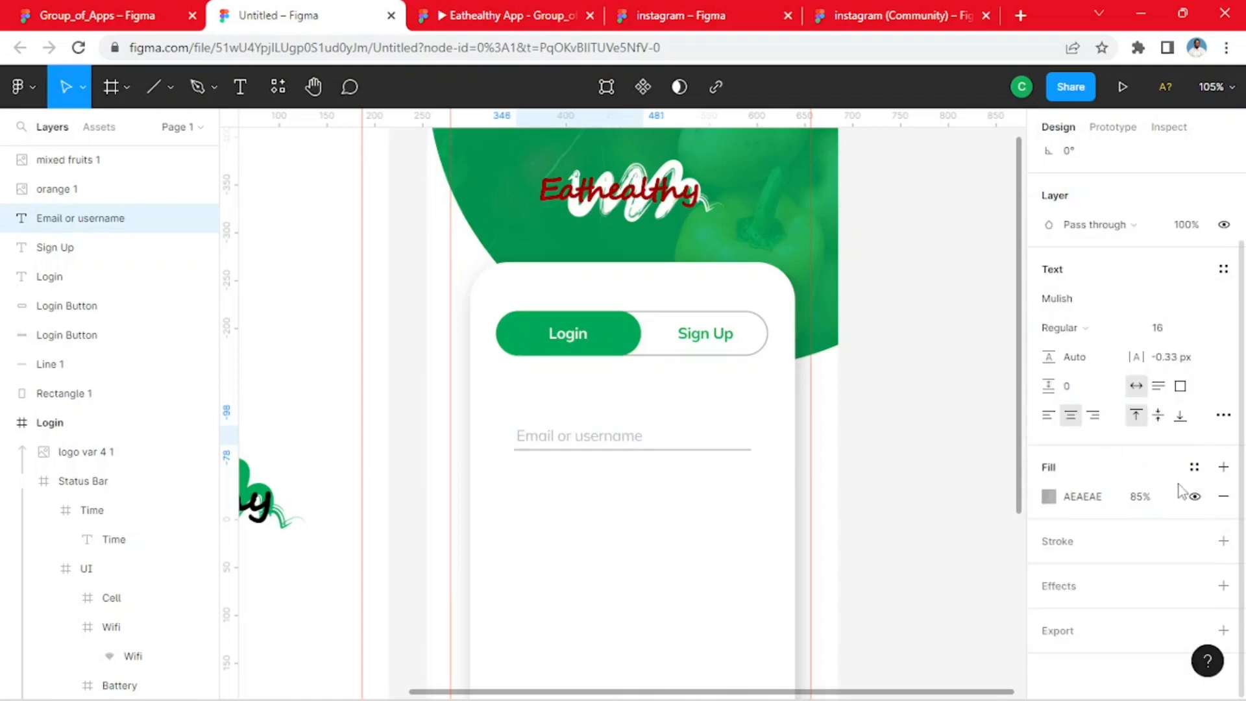
pyautogui.click(1207, 327)
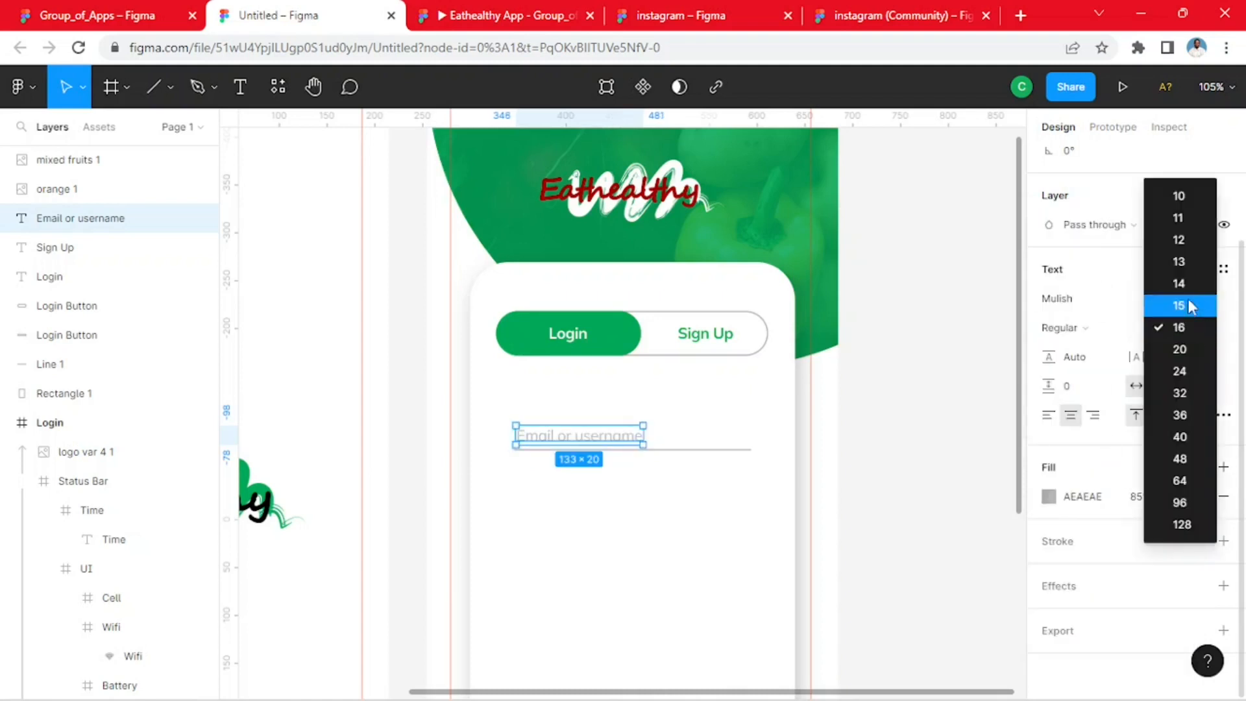
pyautogui.click(1190, 239)
pyautogui.click(909, 441)
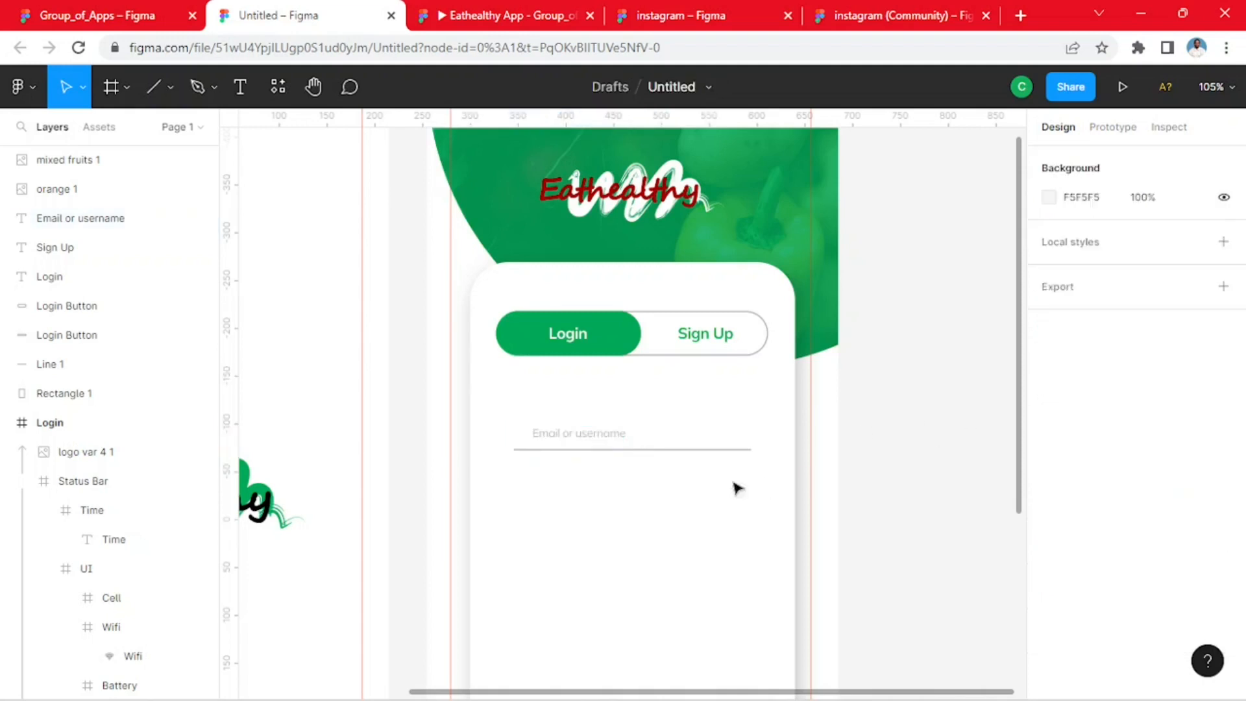
# - Realign the smaller "Email or username" label with the line's left end at X 346 and nudge it up to Y -92
pyautogui.moveTo(588, 444); pyautogui.dragTo(564, 448)
pyautogui.scroll(3, 564, 448)
pyautogui.moveTo(589, 443)
pyautogui.mouseDown()
pyautogui.moveTo(592, 427)
pyautogui.moveTo(596, 440)
pyautogui.mouseUp()
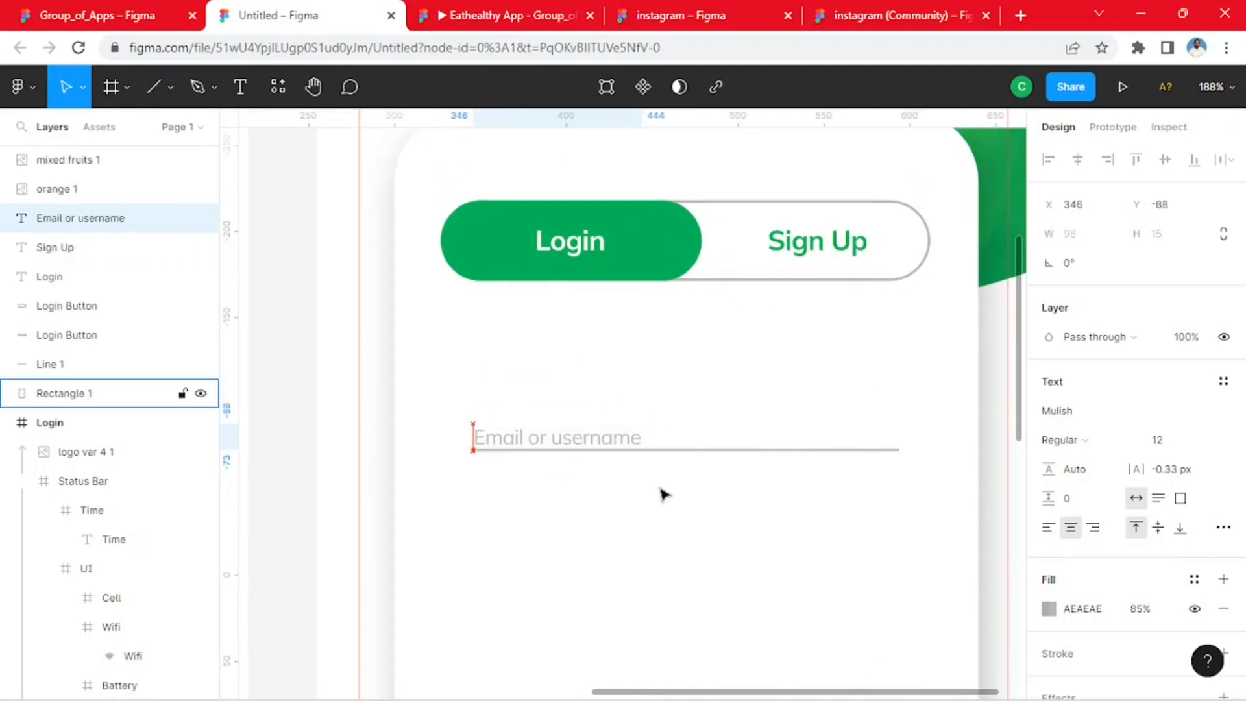
pyautogui.press('Up')
pyautogui.press('Up')
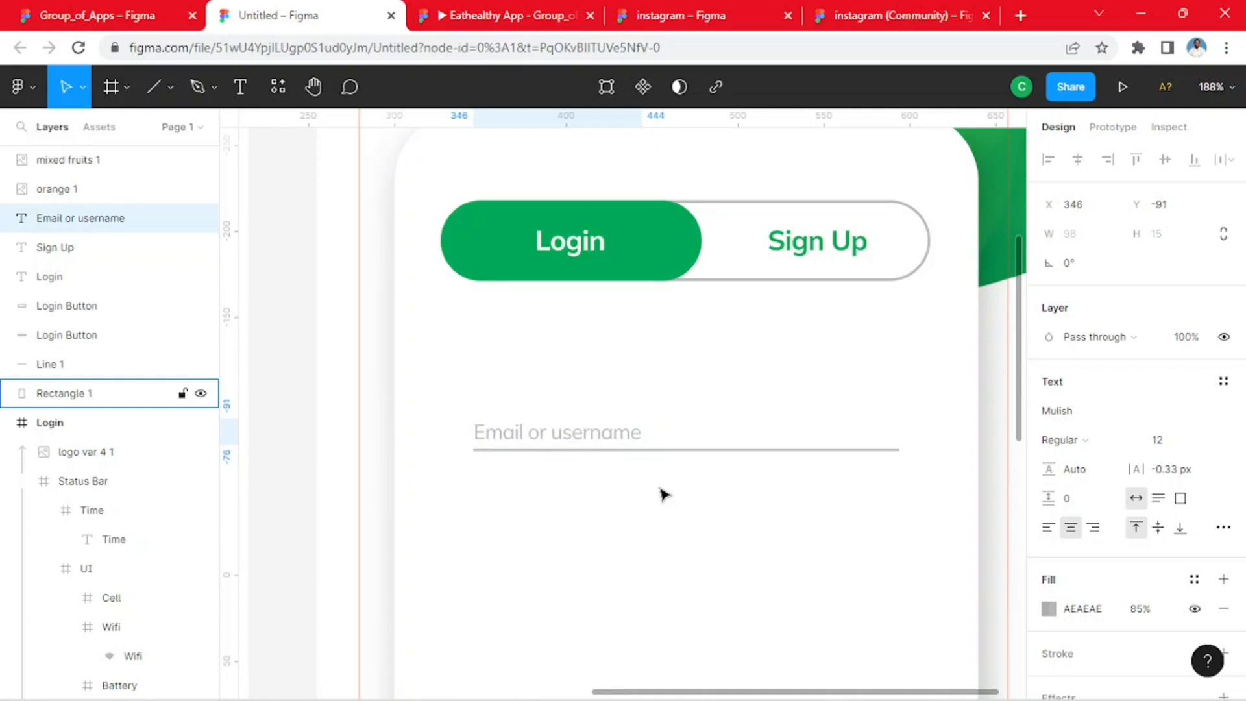
pyautogui.press('Up')
pyautogui.press('Up')
pyautogui.press('Down')
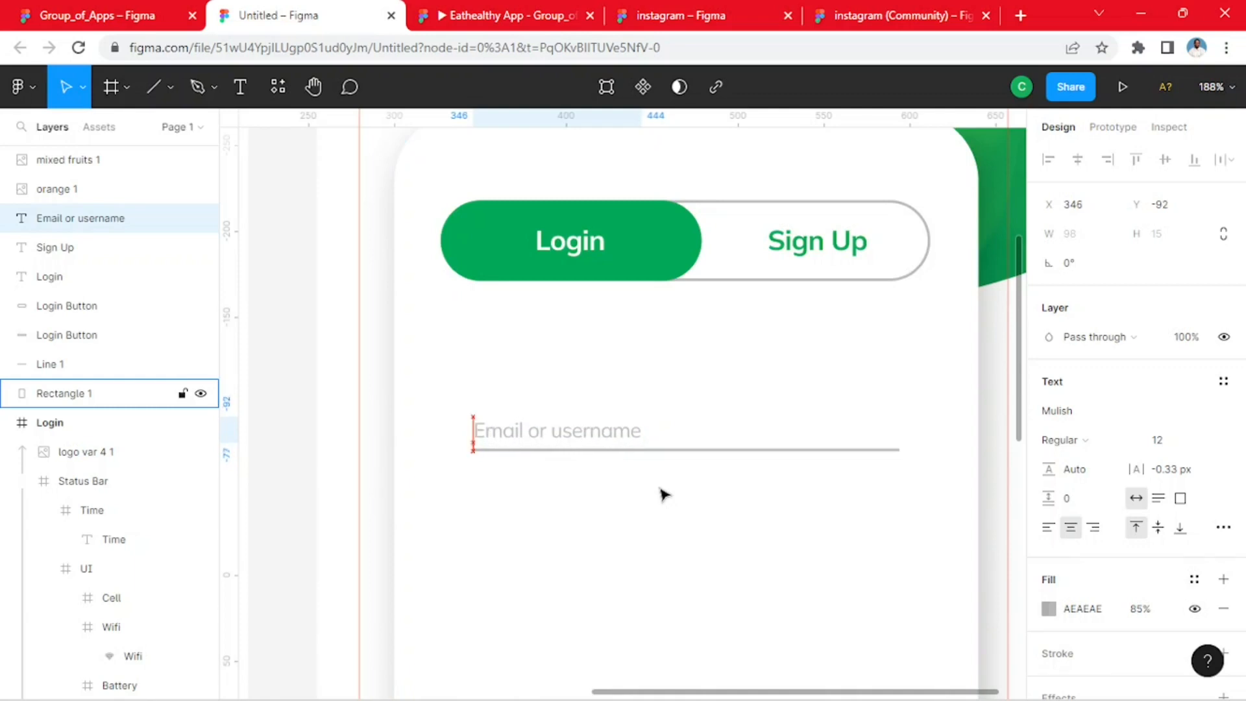
pyautogui.scroll(-6, 733, 467)
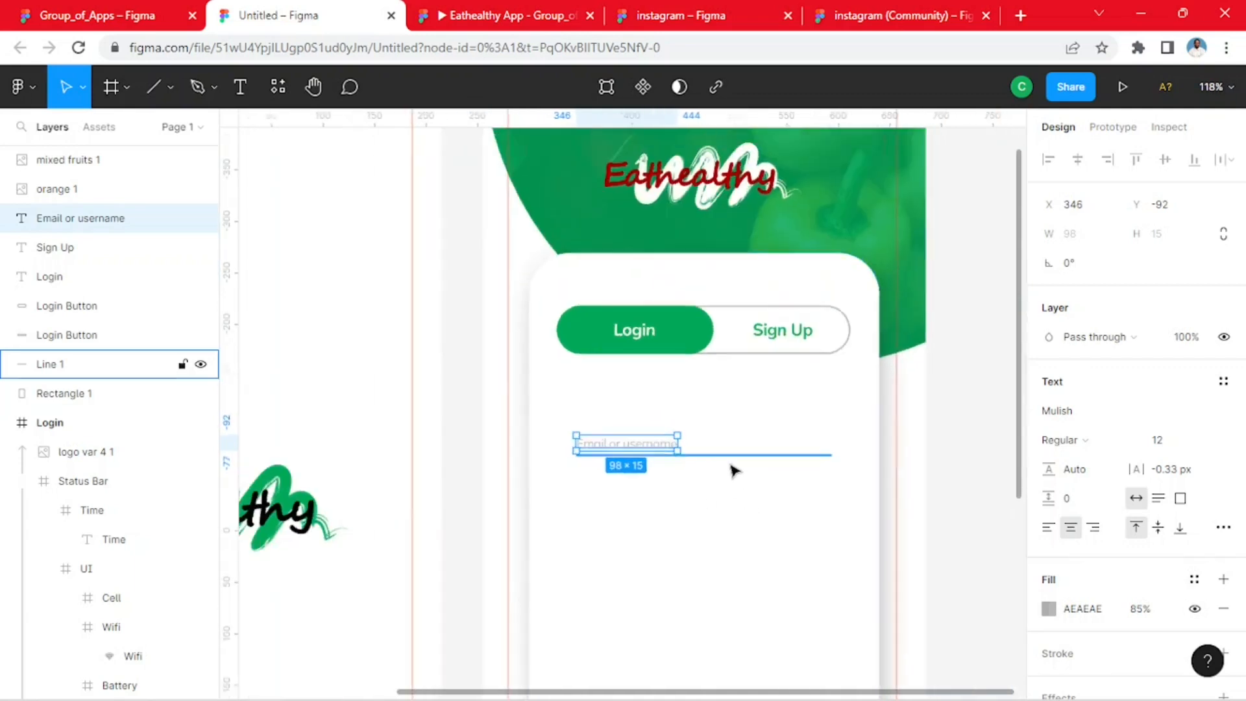
# - Duplicate the "Email or username" label together with its underline directly below the original field
pyautogui.click(930, 430)
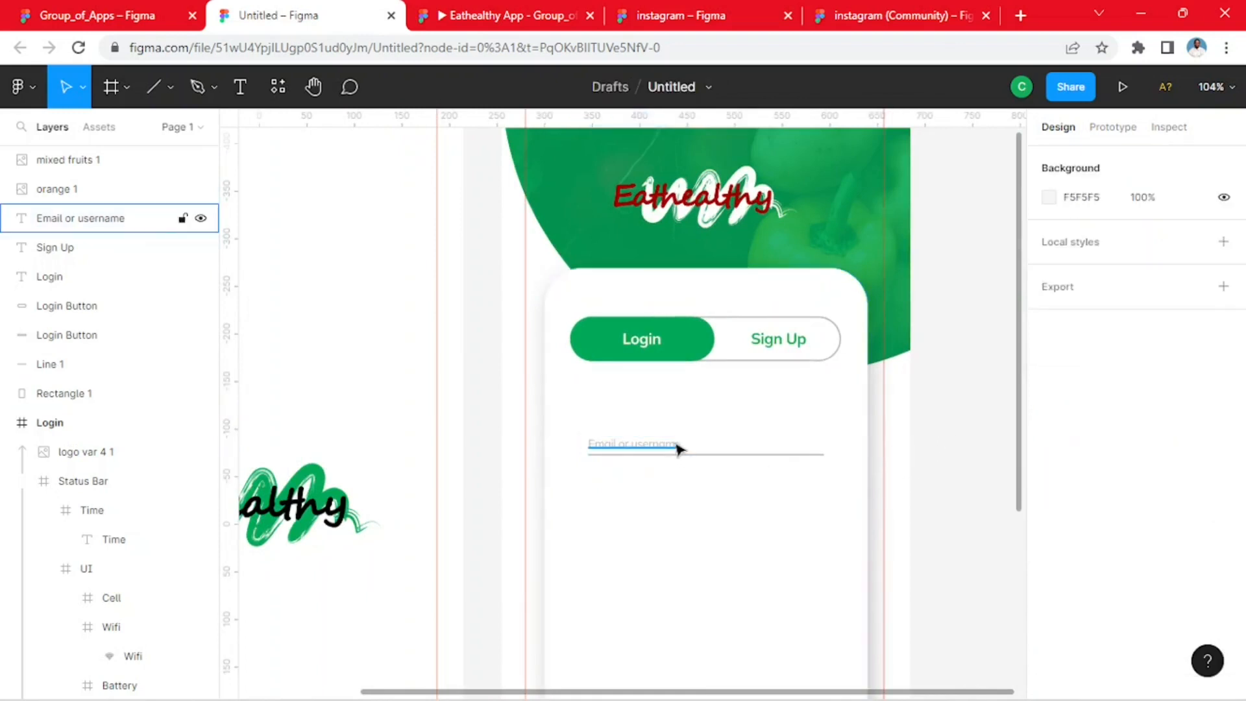
pyautogui.click(675, 446)
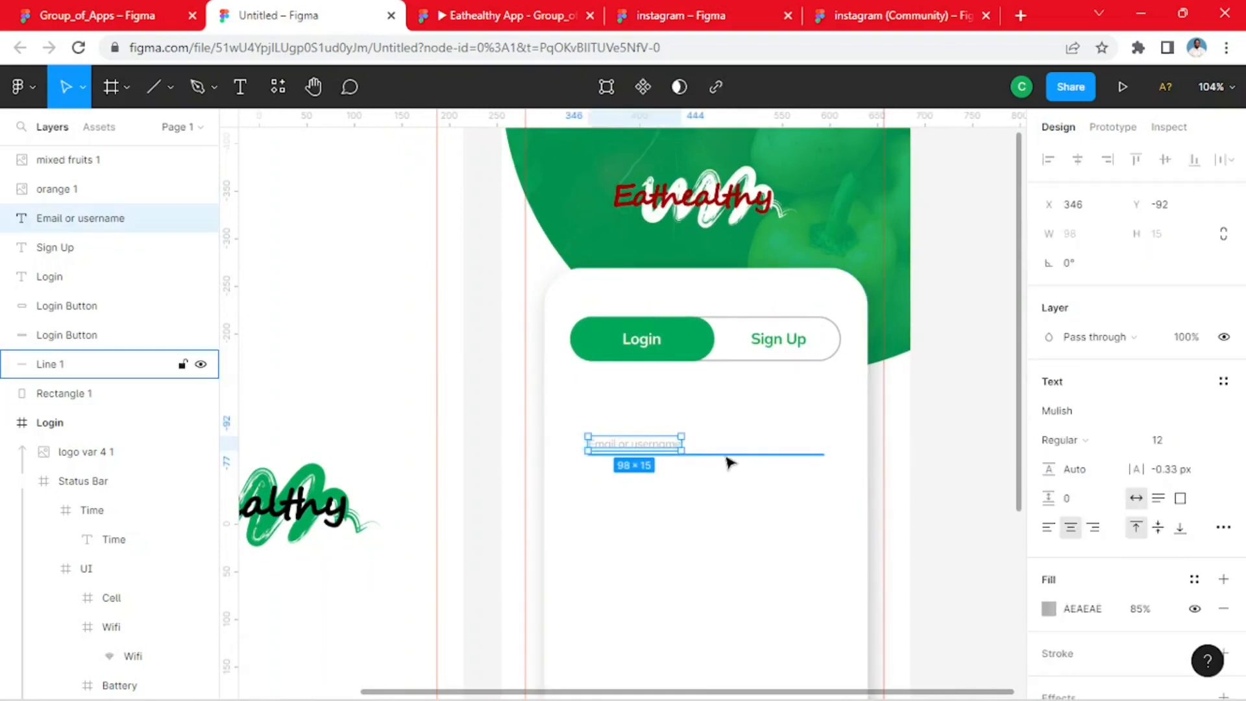
pyautogui.keyDown('shift'); pyautogui.click(729, 456); pyautogui.keyUp('shift')
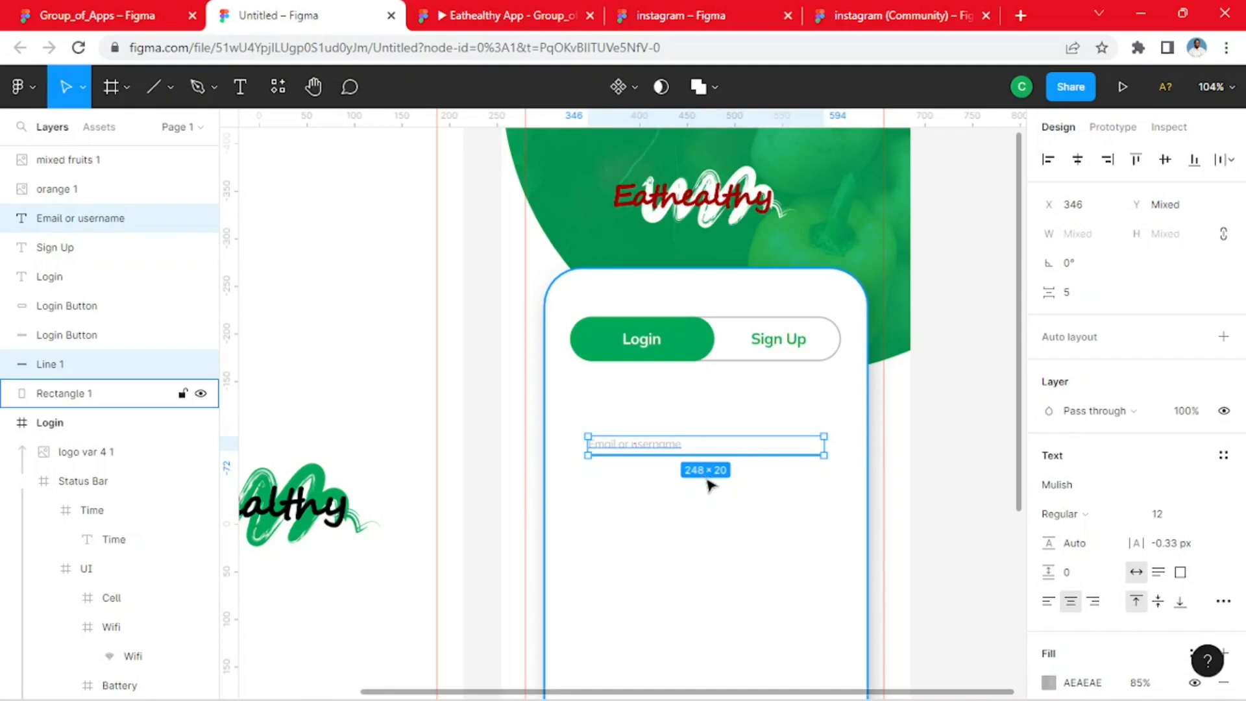
pyautogui.moveTo(676, 457); pyautogui.dragTo(677, 506)
pyautogui.click(953, 451)
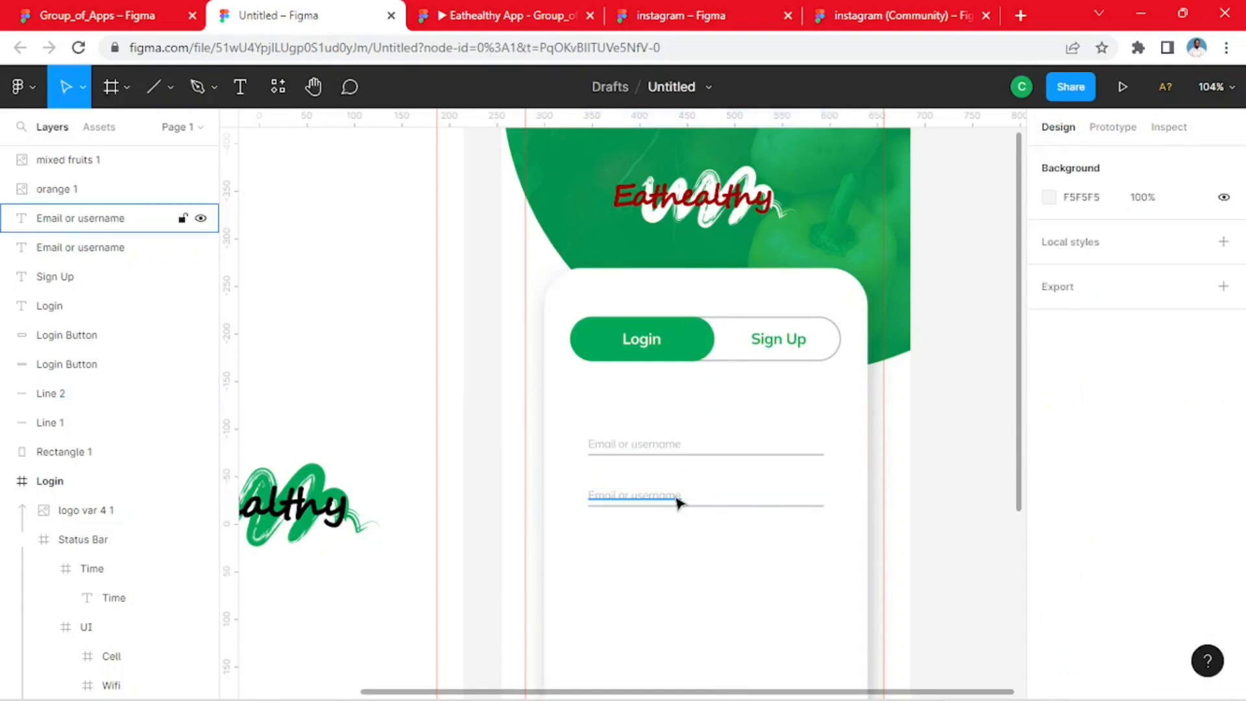
# - Change the lower field's label to "Password" and align it with the line's left end at X 346
pyautogui.doubleClick(676, 500)
pyautogui.write('Pa')
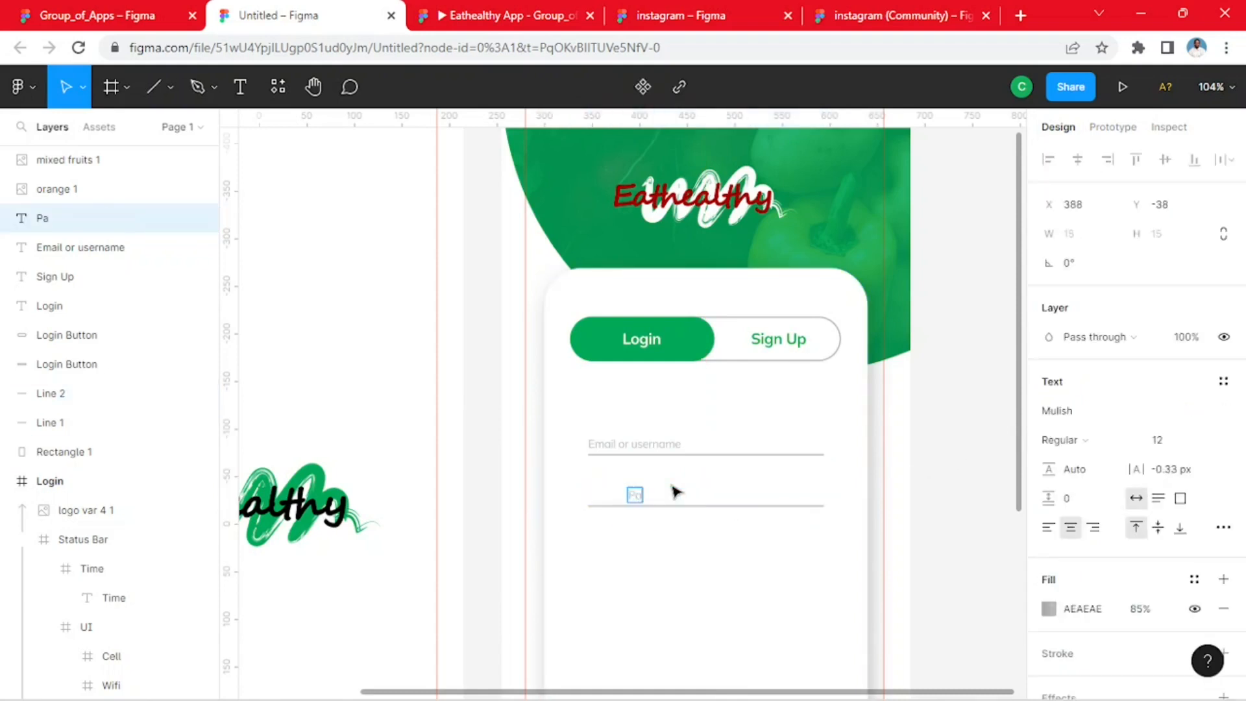
pyautogui.write('ssword')
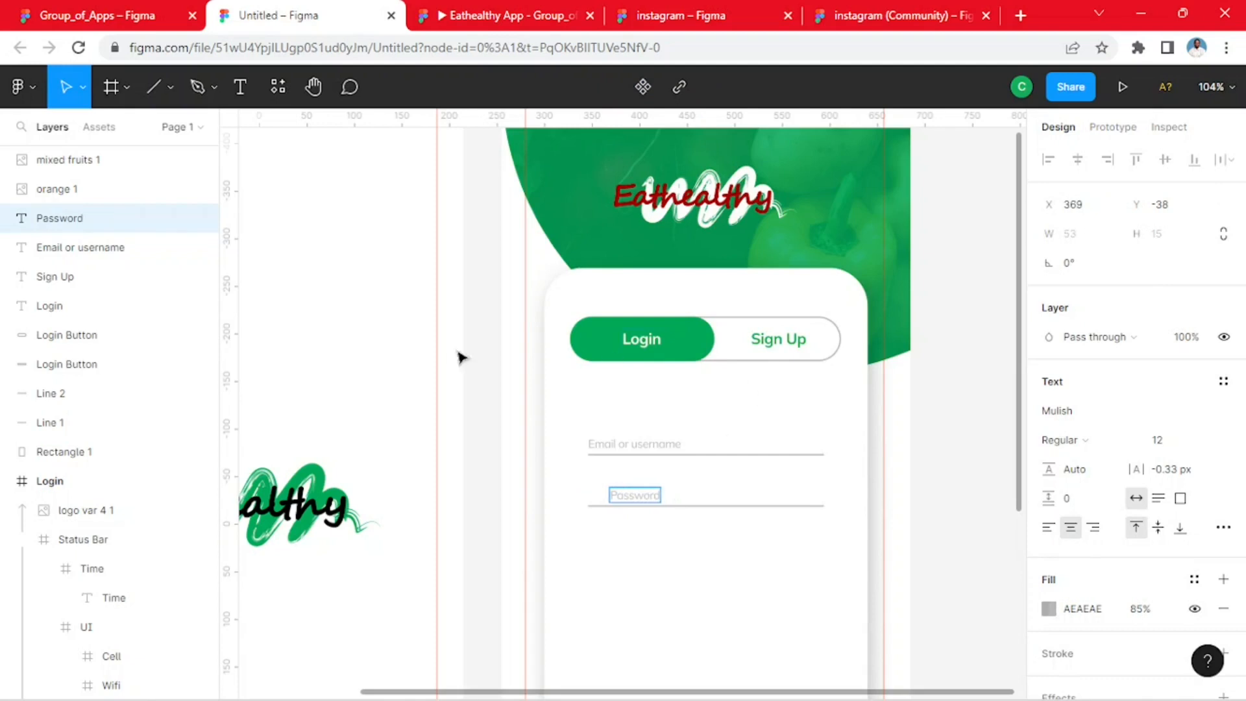
pyautogui.press('Escape')
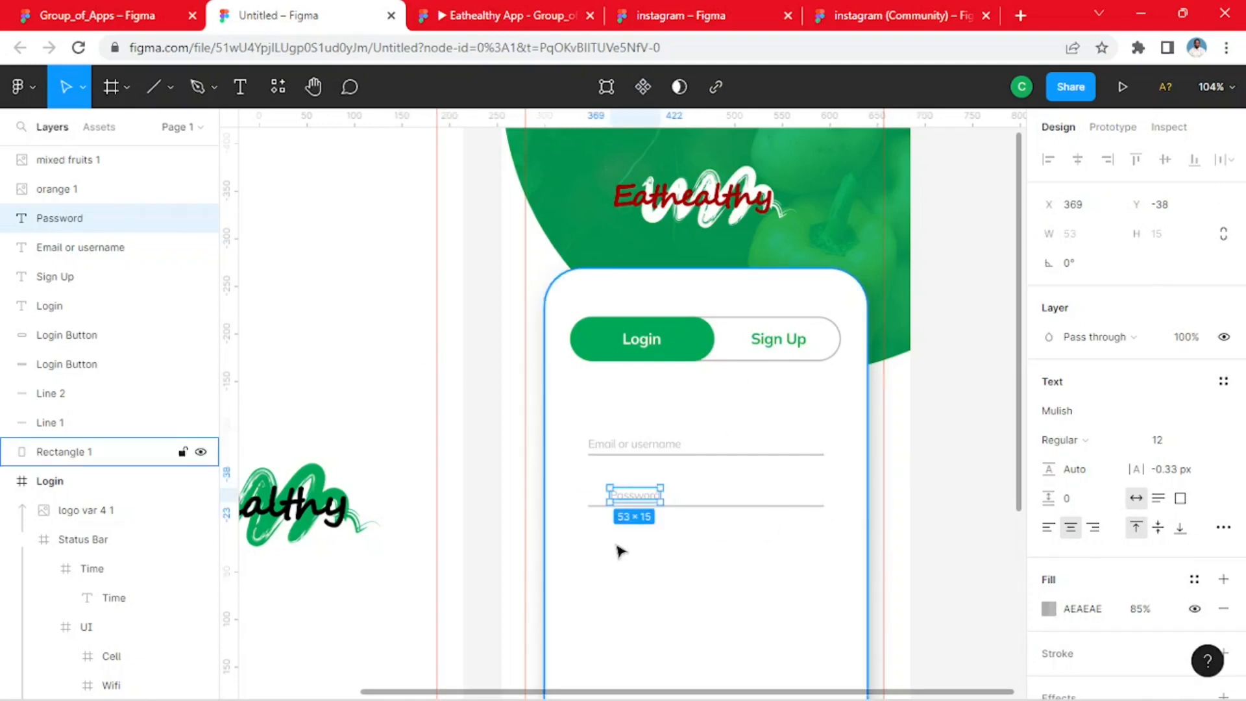
pyautogui.click(954, 437)
pyautogui.moveTo(643, 505); pyautogui.dragTo(623, 505)
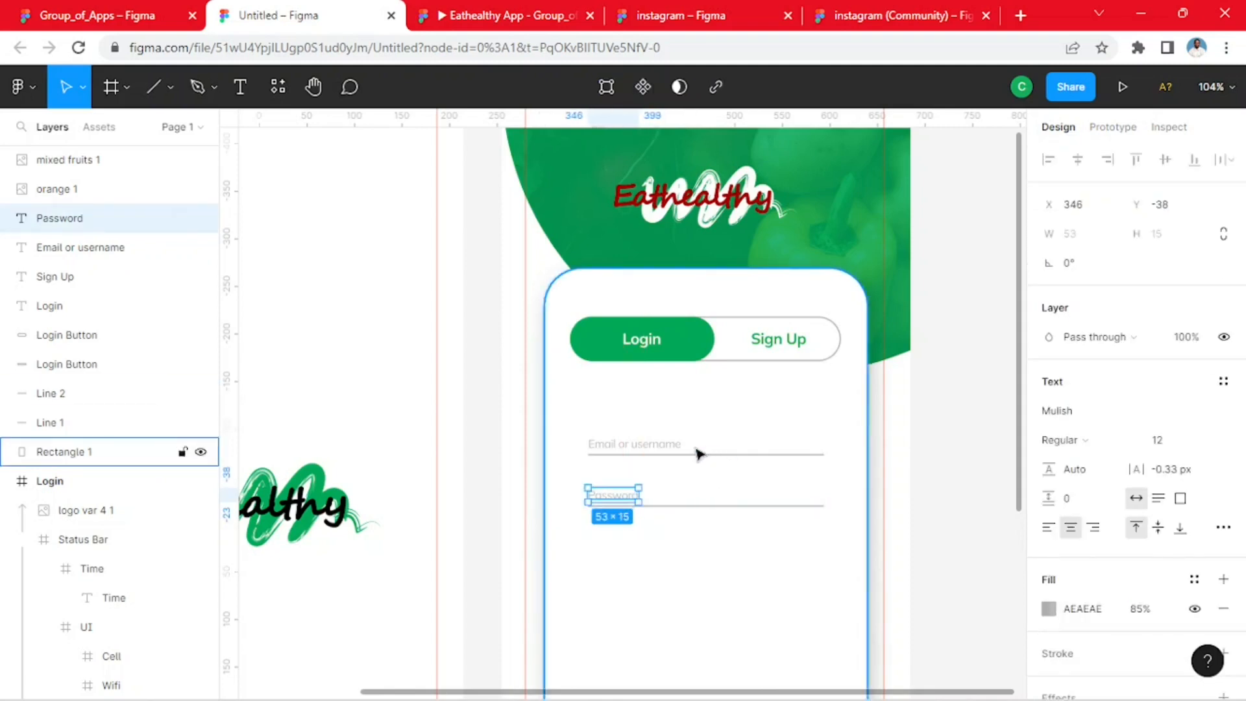
# - Set the font size of both the "Email or username" and "Password" labels to 13
pyautogui.keyDown('shift'); pyautogui.click(639, 444); pyautogui.keyUp('shift')
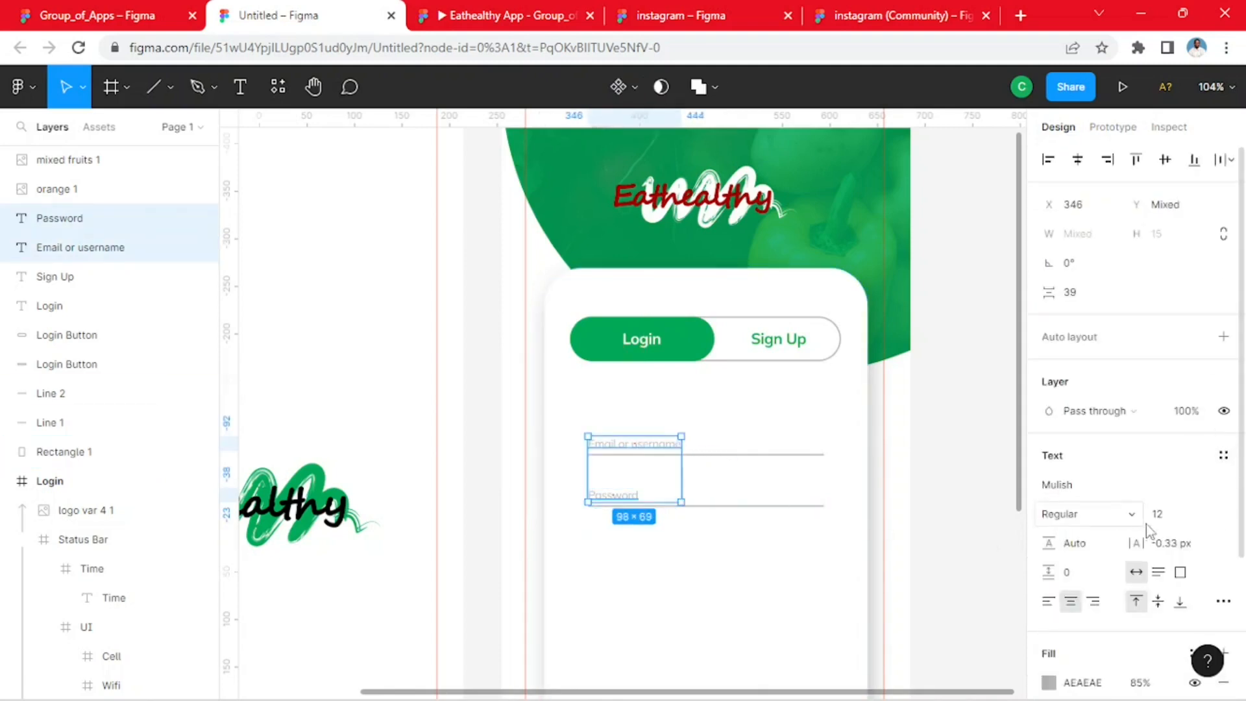
pyautogui.click(1205, 517)
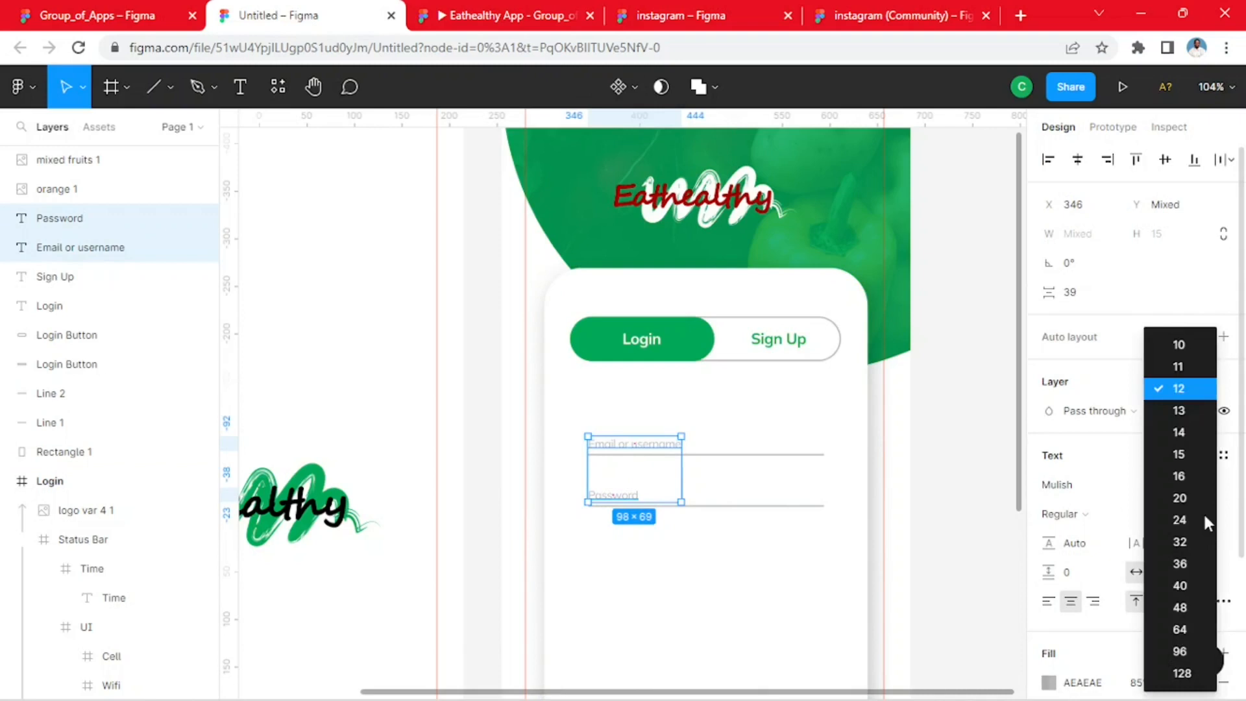
pyautogui.click(1188, 411)
pyautogui.click(972, 420)
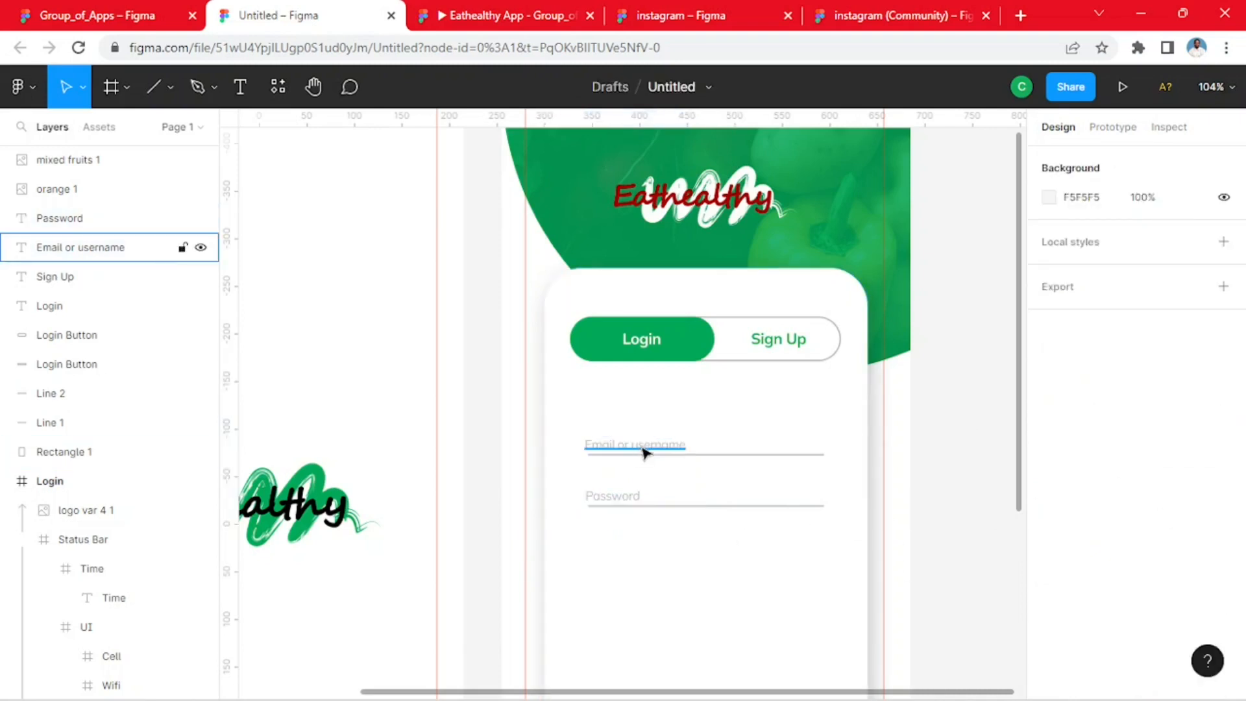
# - Left-align the "Email or username" and "Password" labels with each other and nudge both to X 347
pyautogui.click(636, 445)
pyautogui.keyDown('shift'); pyautogui.click(630, 503); pyautogui.keyUp('shift')
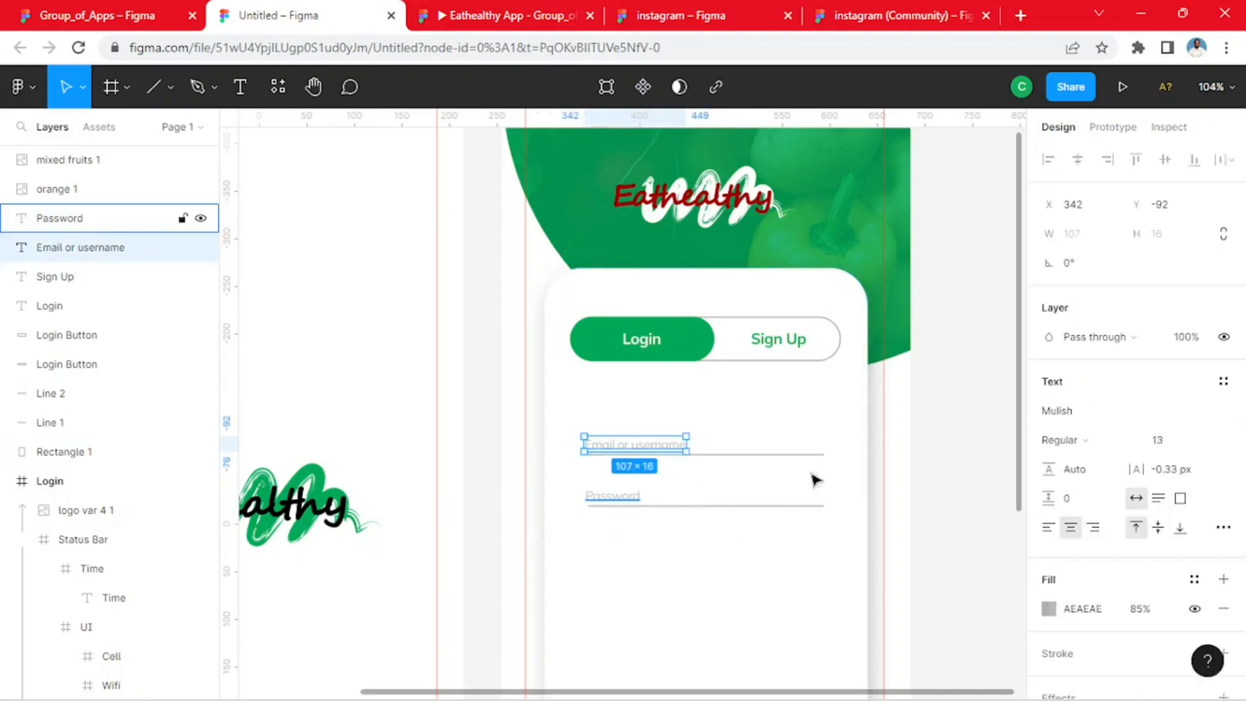
pyautogui.click(1049, 160)
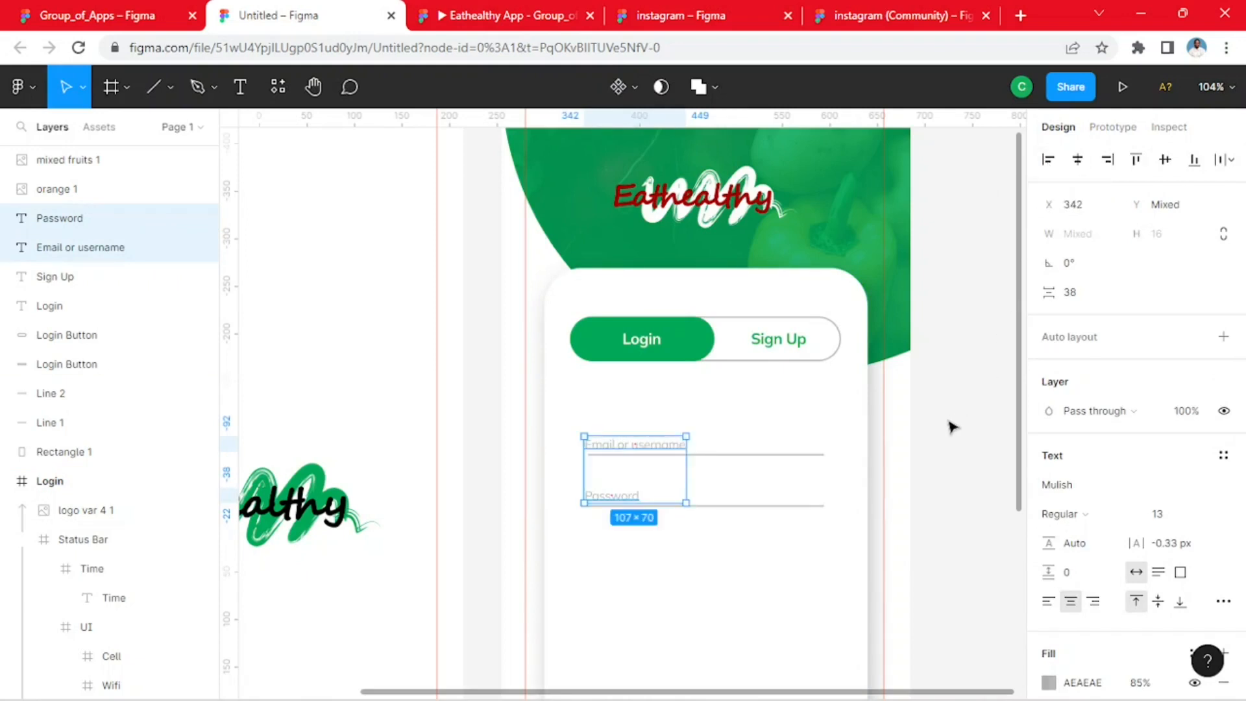
pyautogui.press('Right')
pyautogui.press('Right')
pyautogui.press('Right')
pyautogui.press('Right')
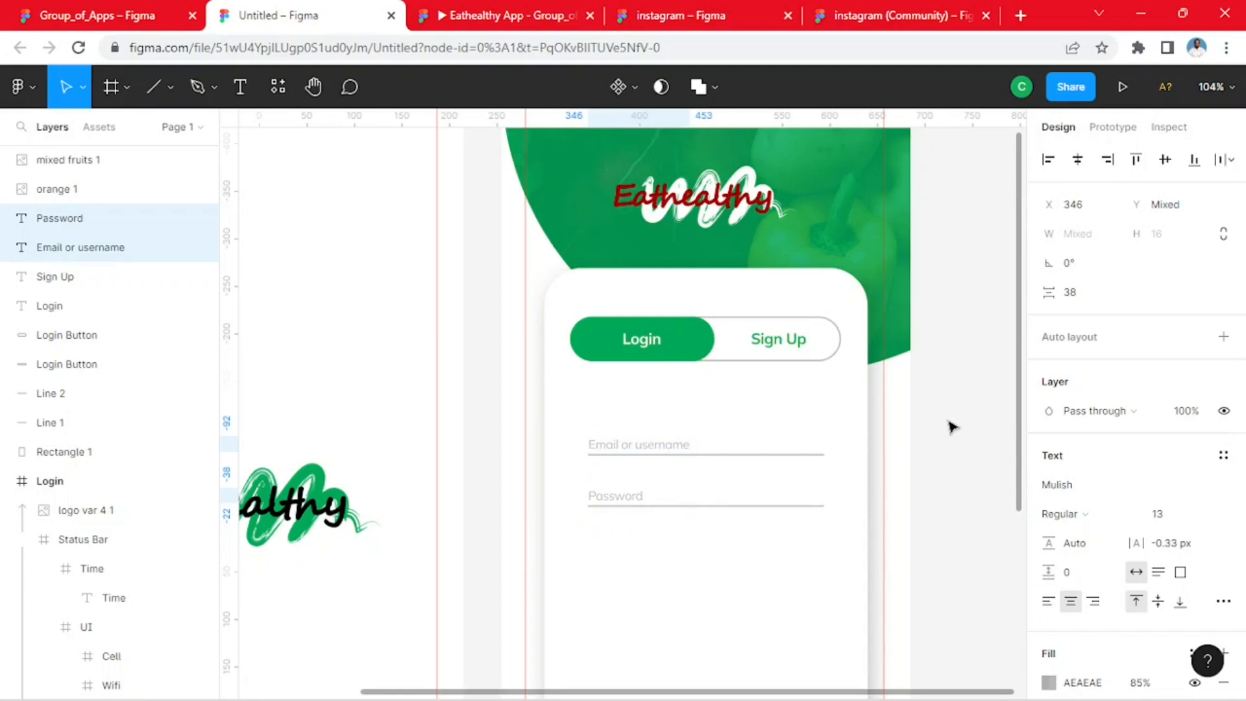
pyautogui.press('Right')
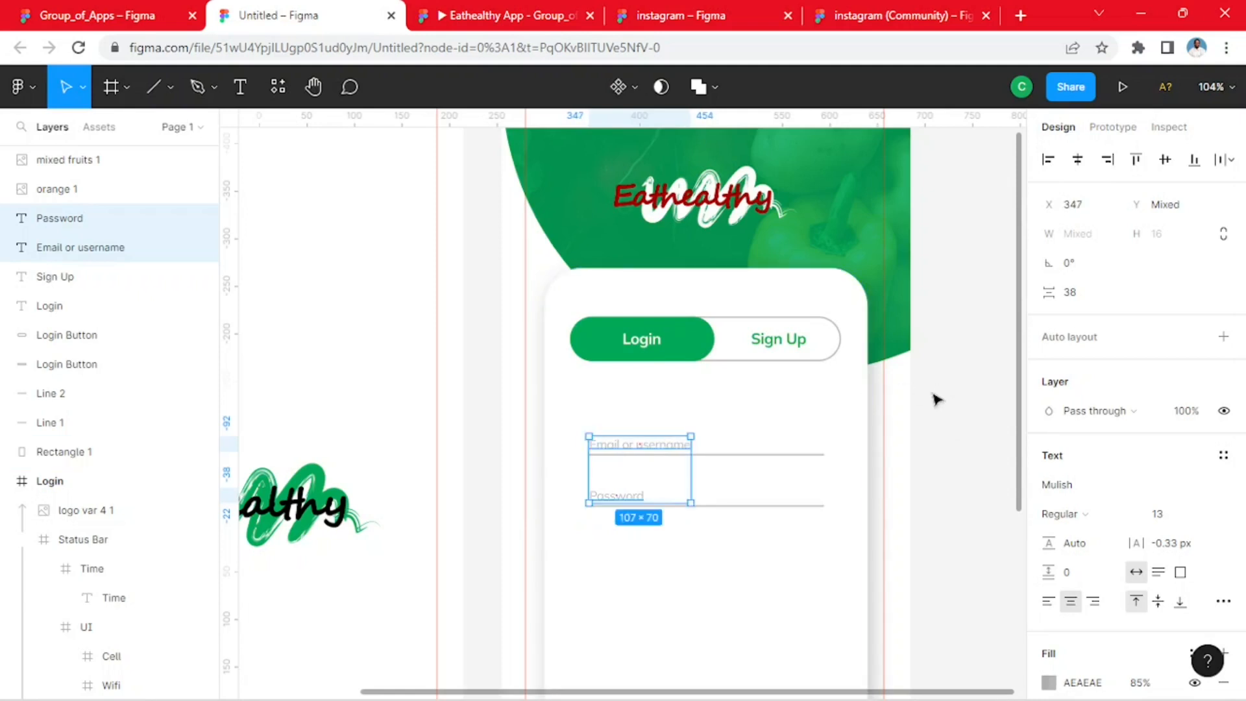
pyautogui.click(922, 415)
# - Following the Group_of_Apps reference, duplicate the Password label beneath the right end of its line with the text "Forgot Password?"
pyautogui.scroll(-1, 885, 442)
pyautogui.click(97, 15)
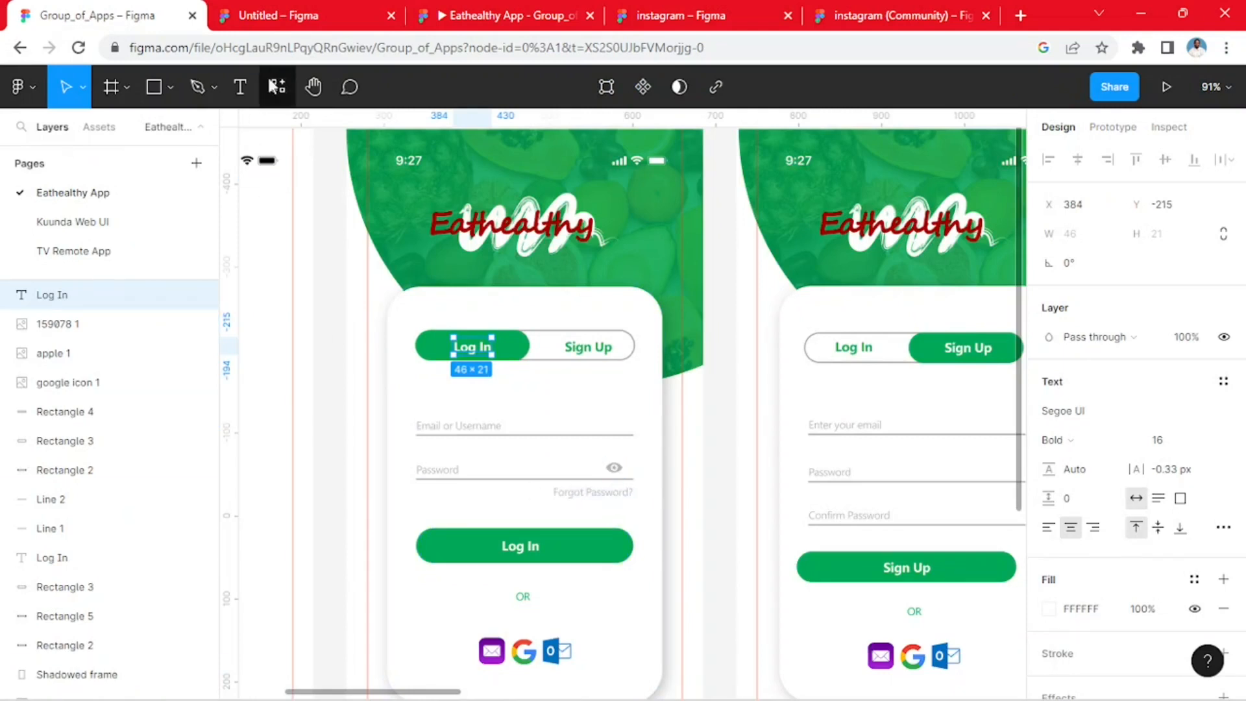
pyautogui.click(292, 19)
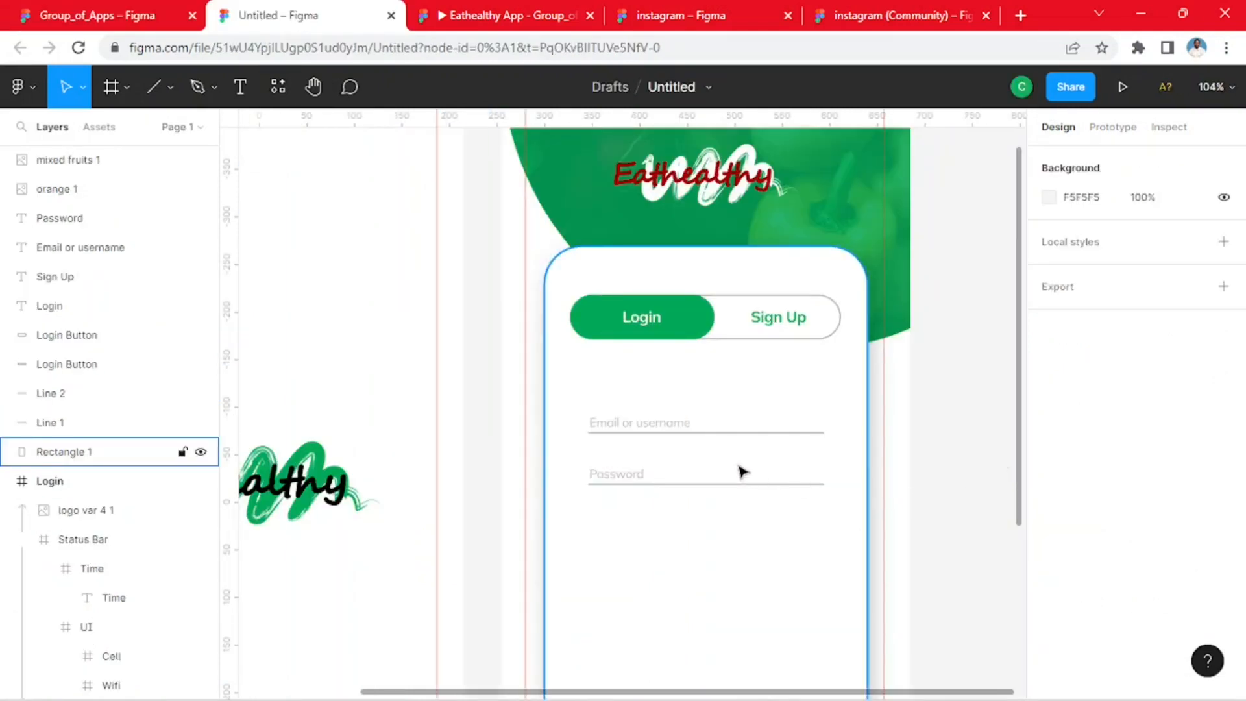
pyautogui.click(633, 484)
pyautogui.moveTo(633, 484); pyautogui.dragTo(783, 509)
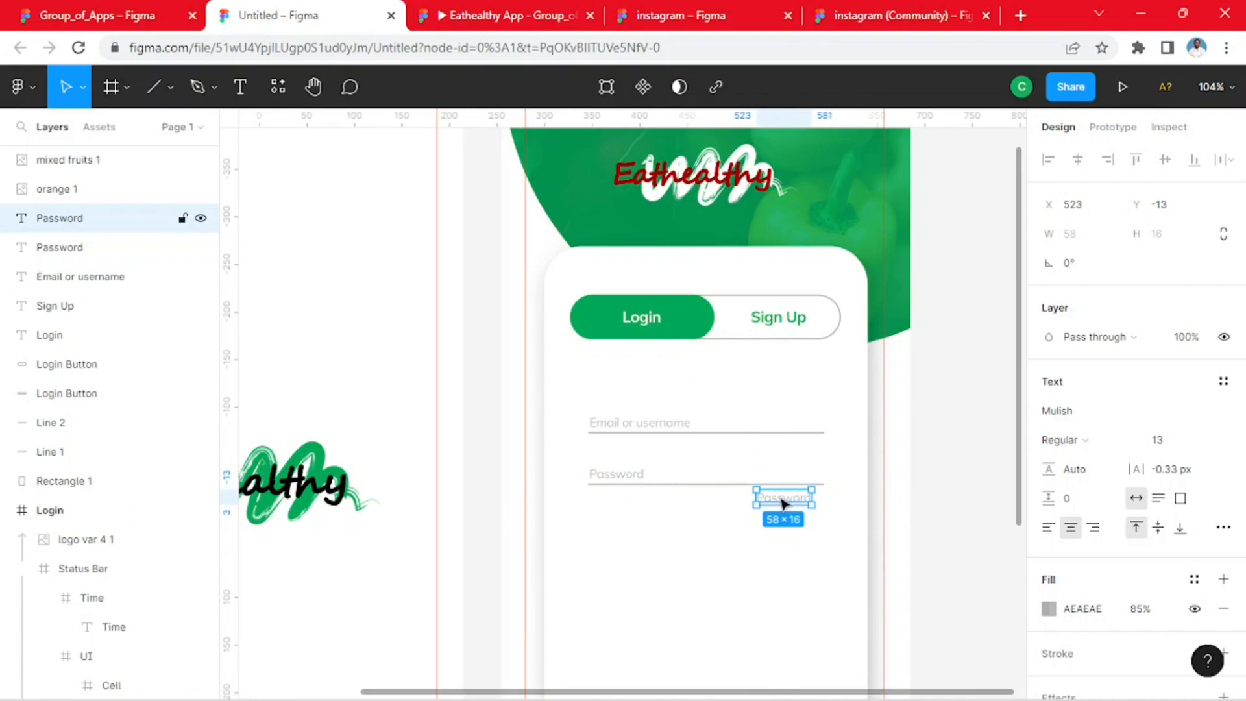
pyautogui.doubleClick(783, 504)
pyautogui.write('F')
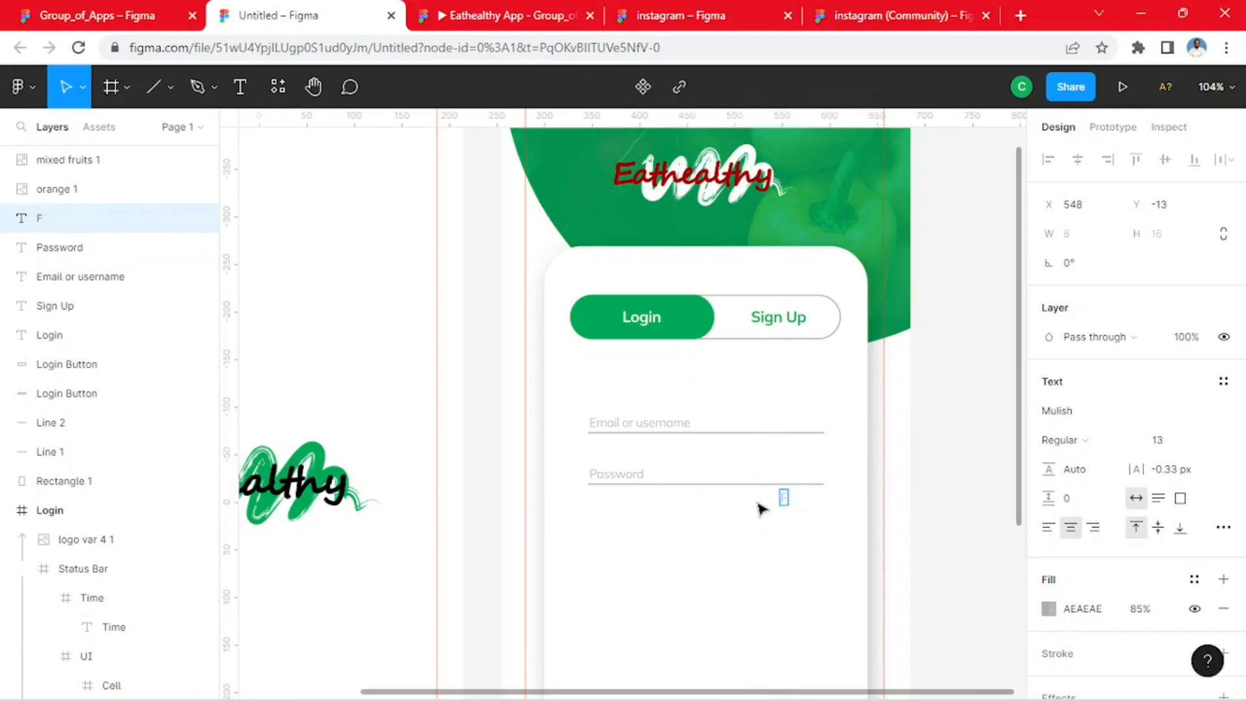
pyautogui.write('orgot Pass')
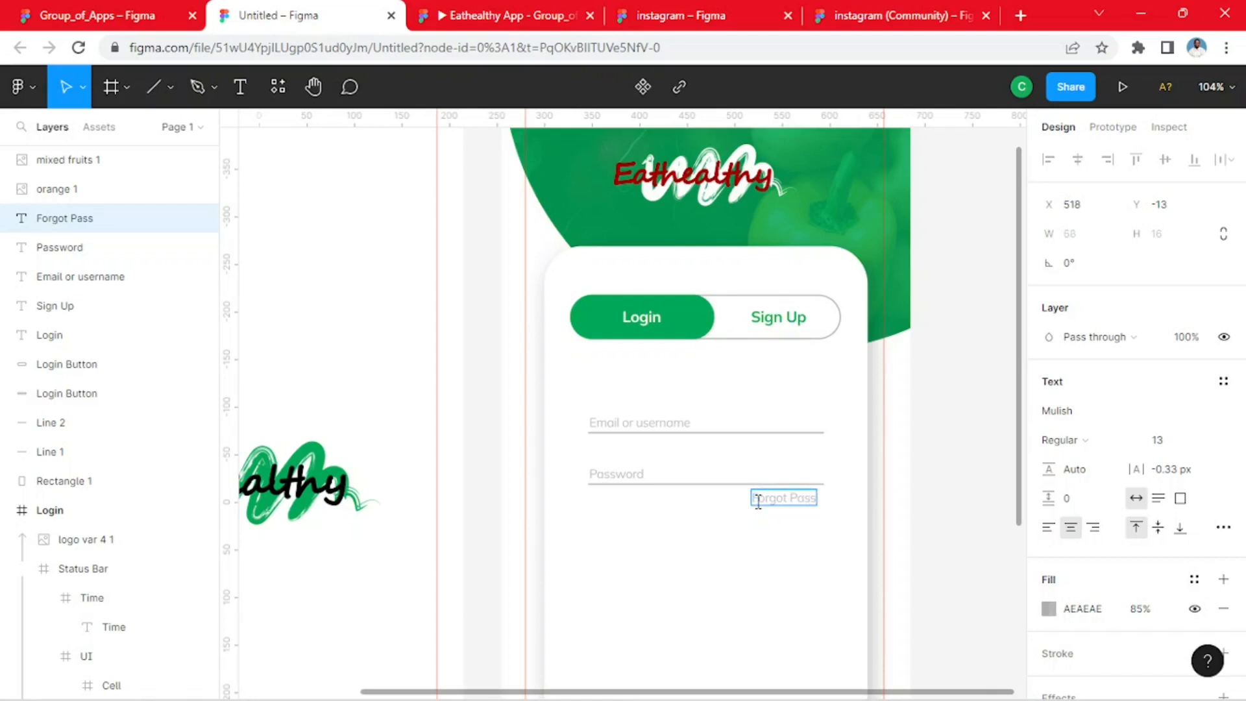
pyautogui.write('word?')
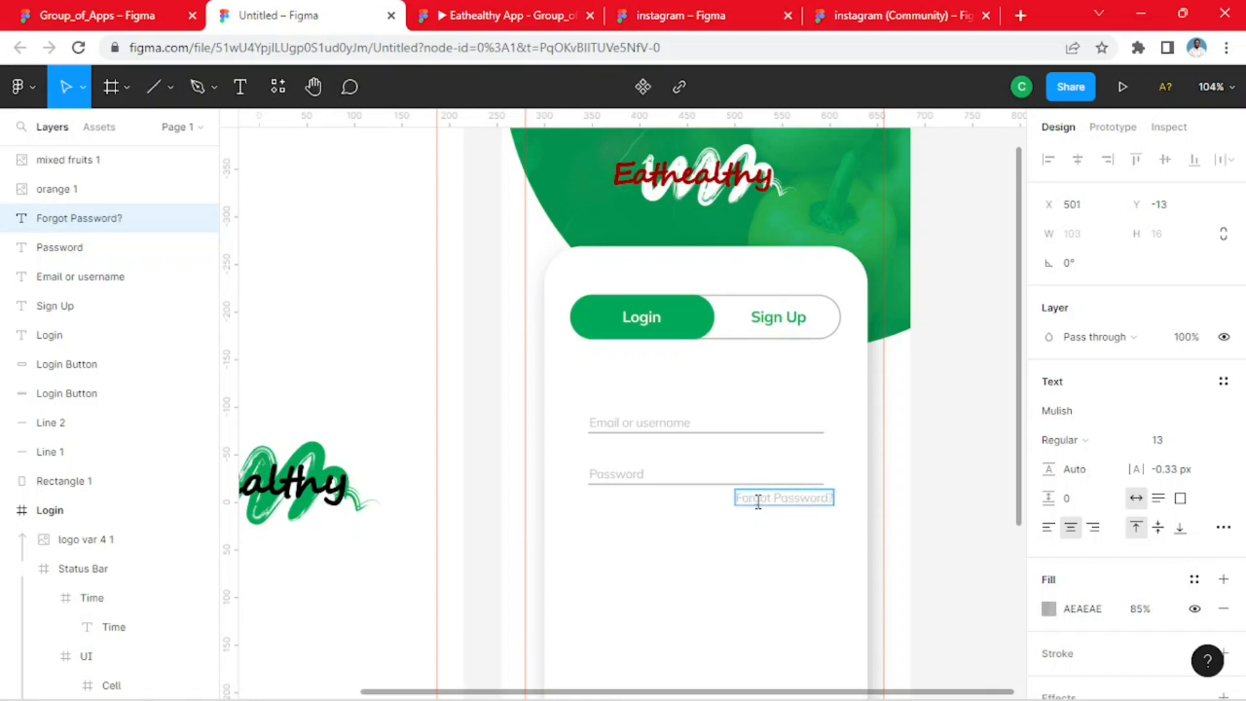
# - Compare with the Group_of_Apps reference and align the "Forgot Password?" label's right edge with the end of the password line
pyautogui.click(107, 16)
pyautogui.click(336, 14)
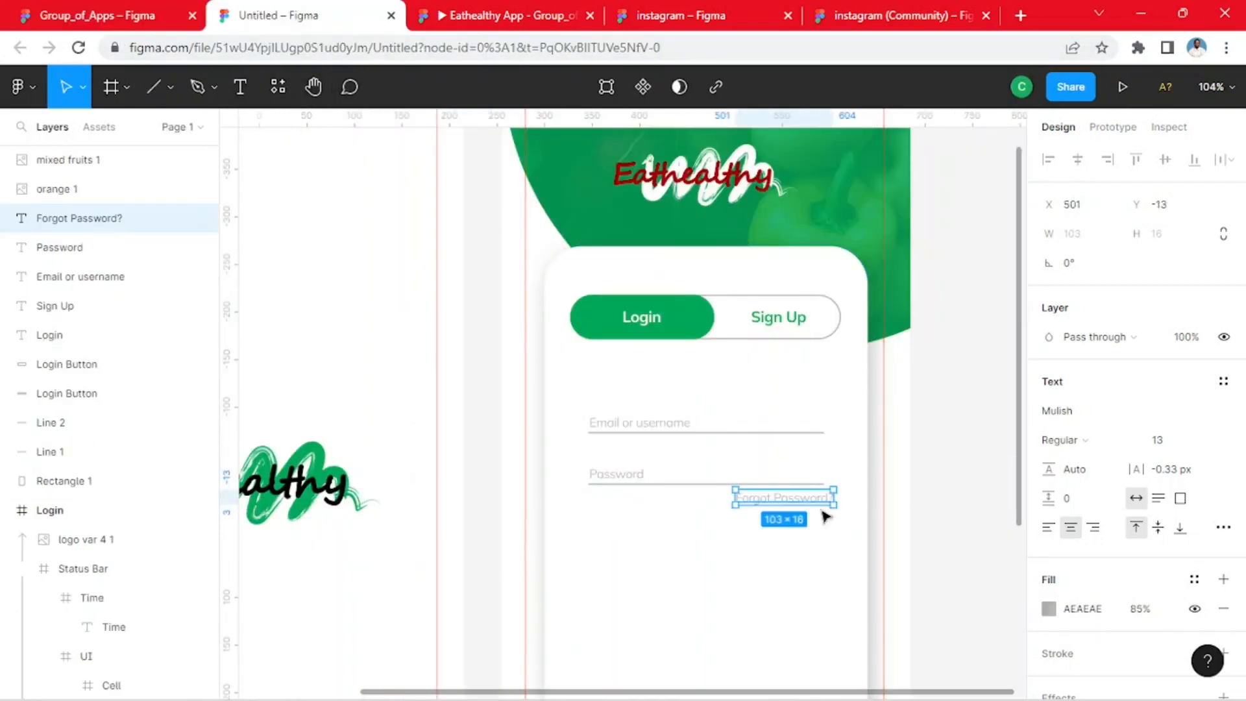
pyautogui.press('Escape')
pyautogui.moveTo(791, 508); pyautogui.dragTo(785, 501)
pyautogui.click(932, 459)
# - Run the Font Awesome Icons by Iconduck plugin, ready for an icon search
pyautogui.scroll(-5, 922, 454)
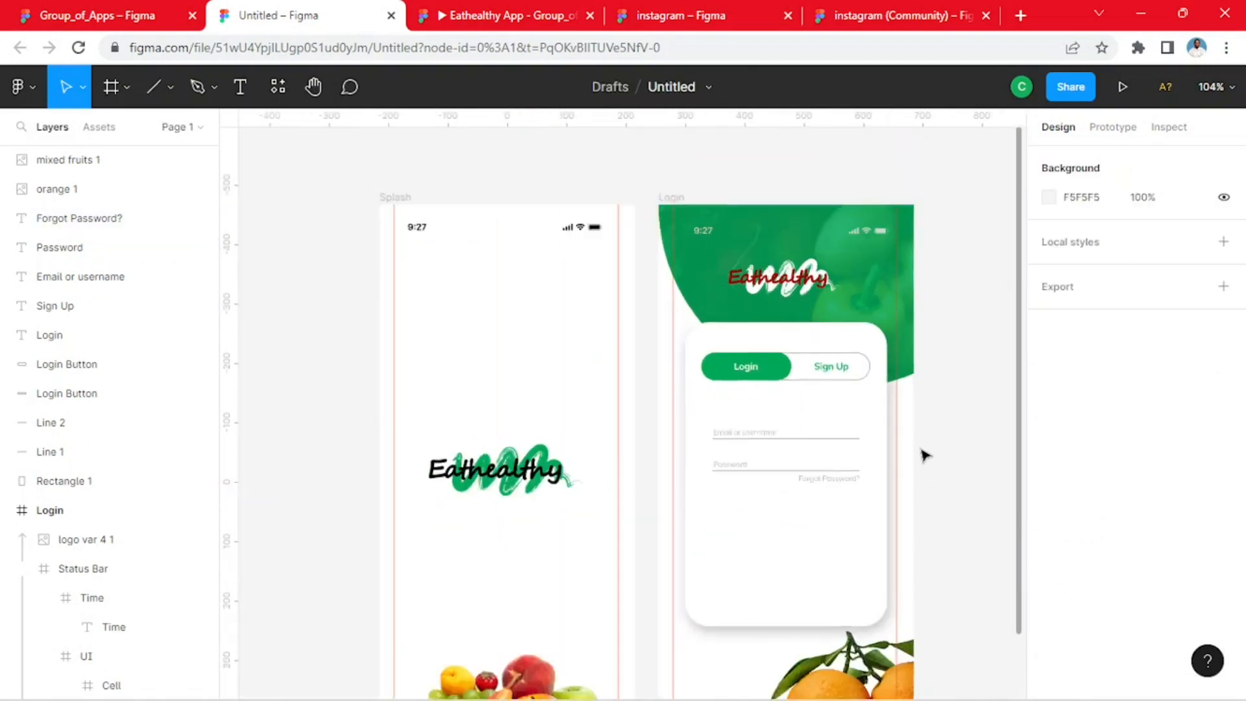
pyautogui.moveTo(922, 513); pyautogui.dragTo(770, 504)
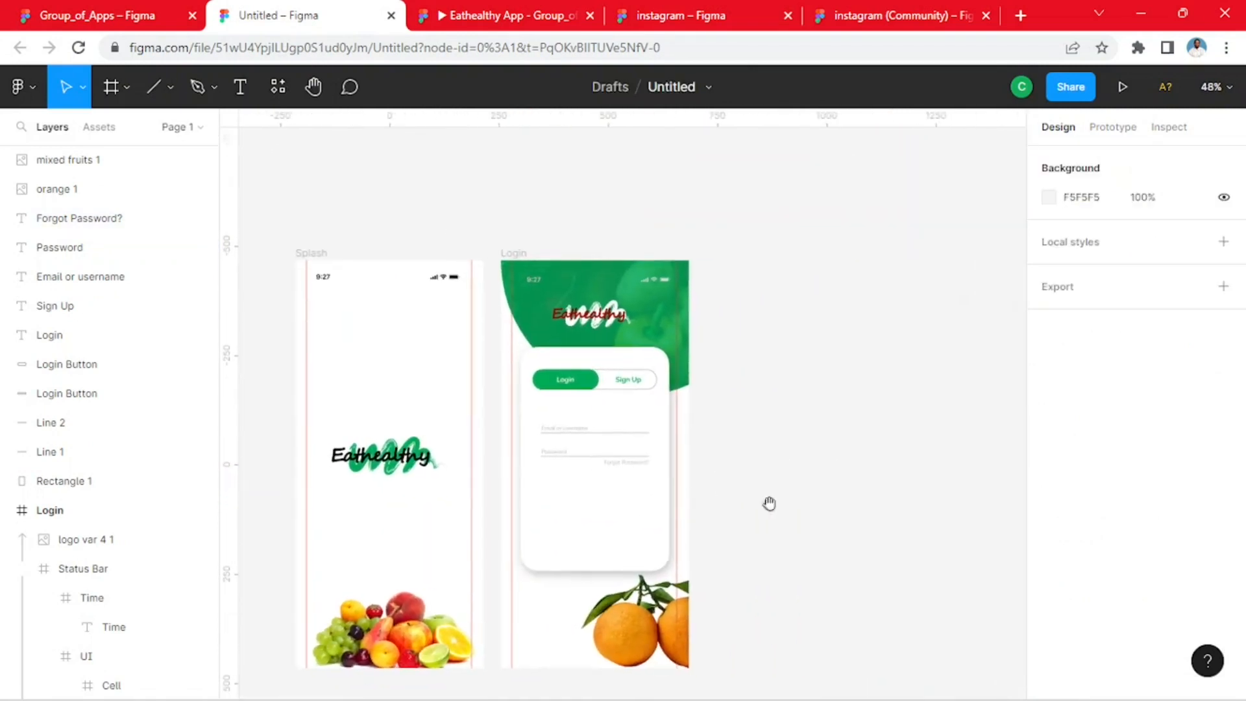
pyautogui.rightClick(785, 289)
pyautogui.moveTo(842, 459)
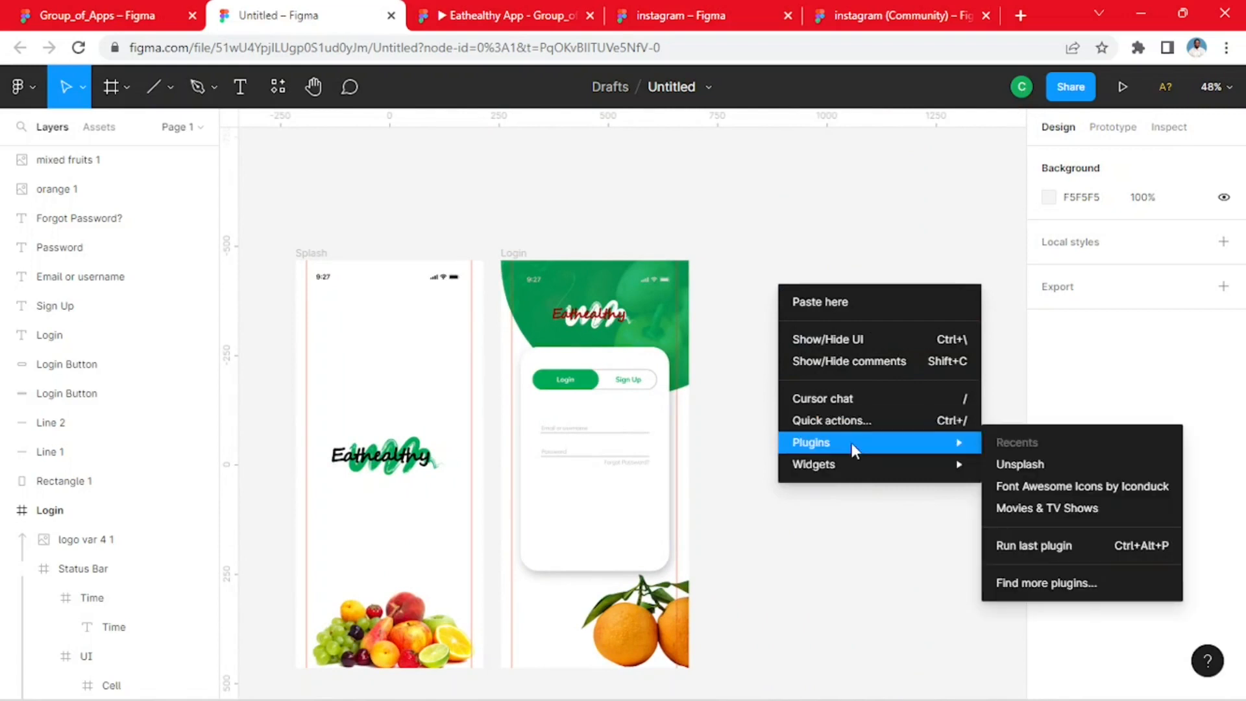
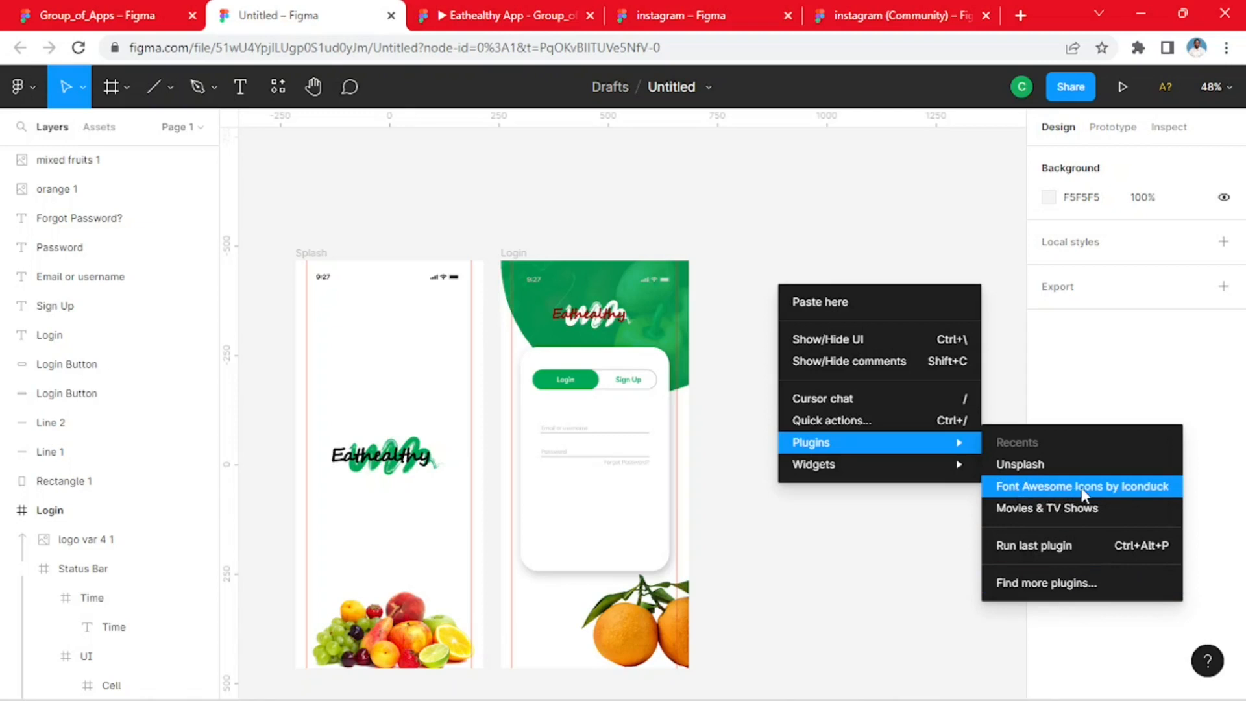
pyautogui.click(1127, 485)
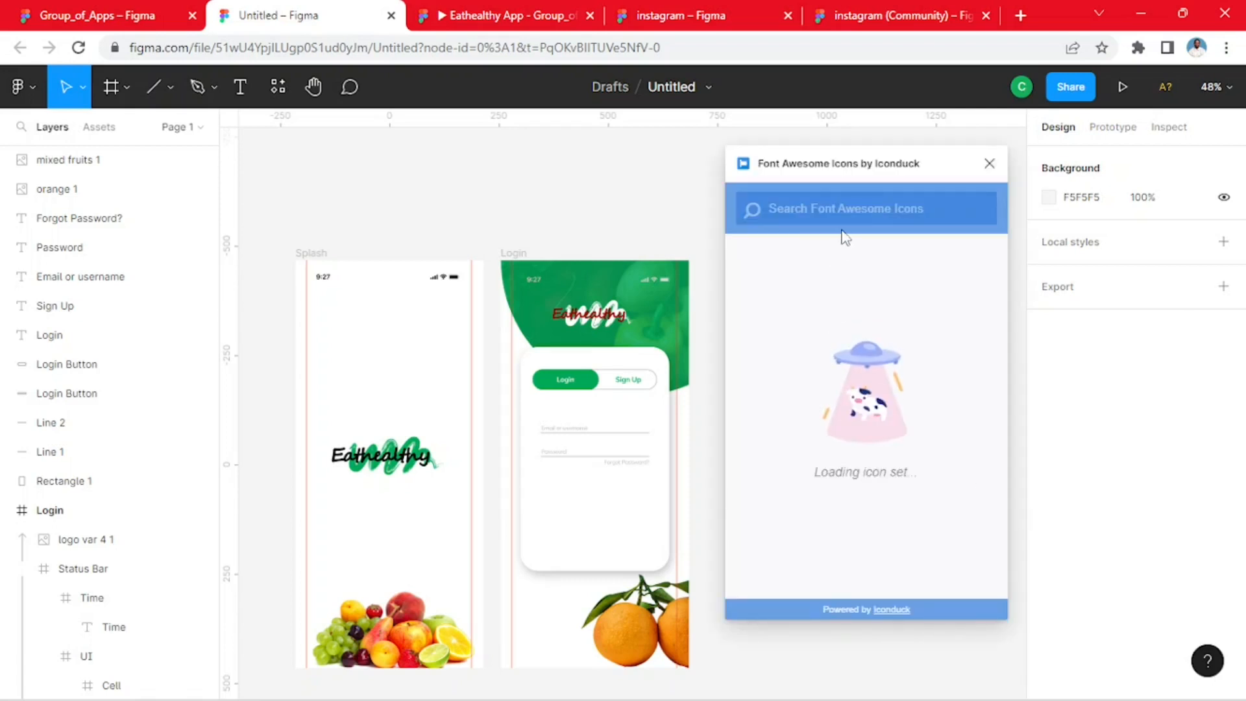
pyautogui.click(852, 205)
pyautogui.write('eye')
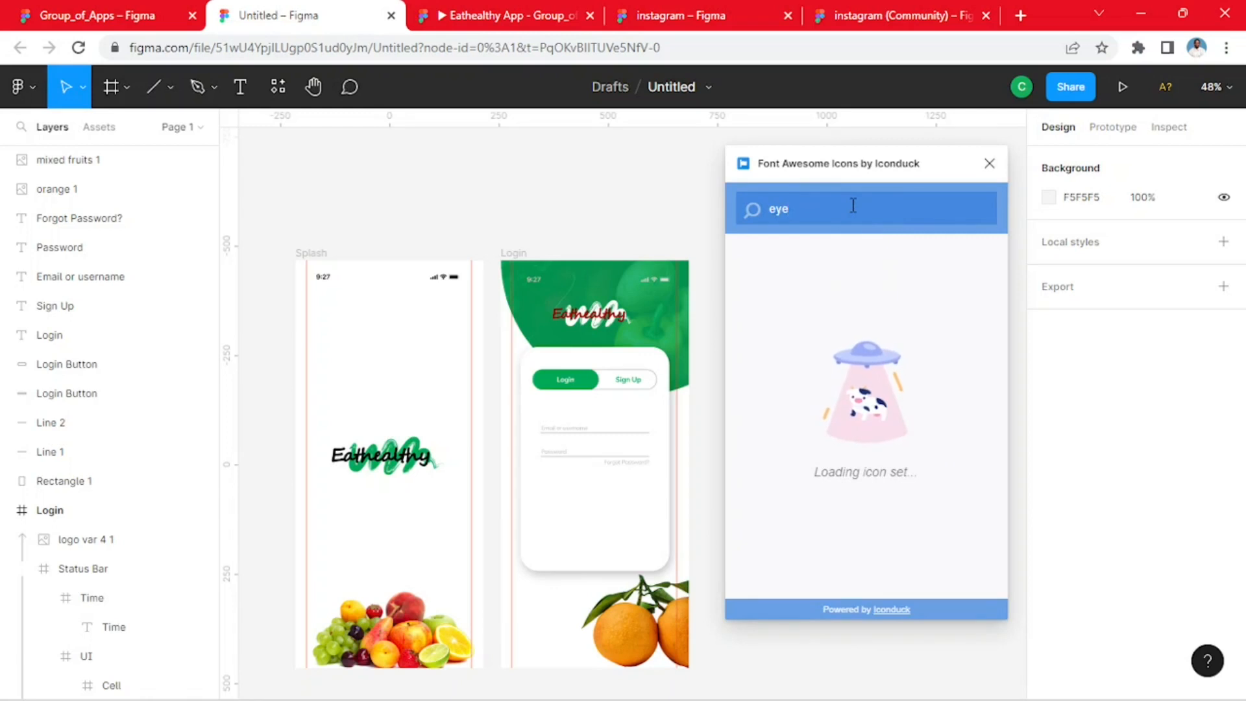
pyautogui.press('Return')
pyautogui.write('icom')
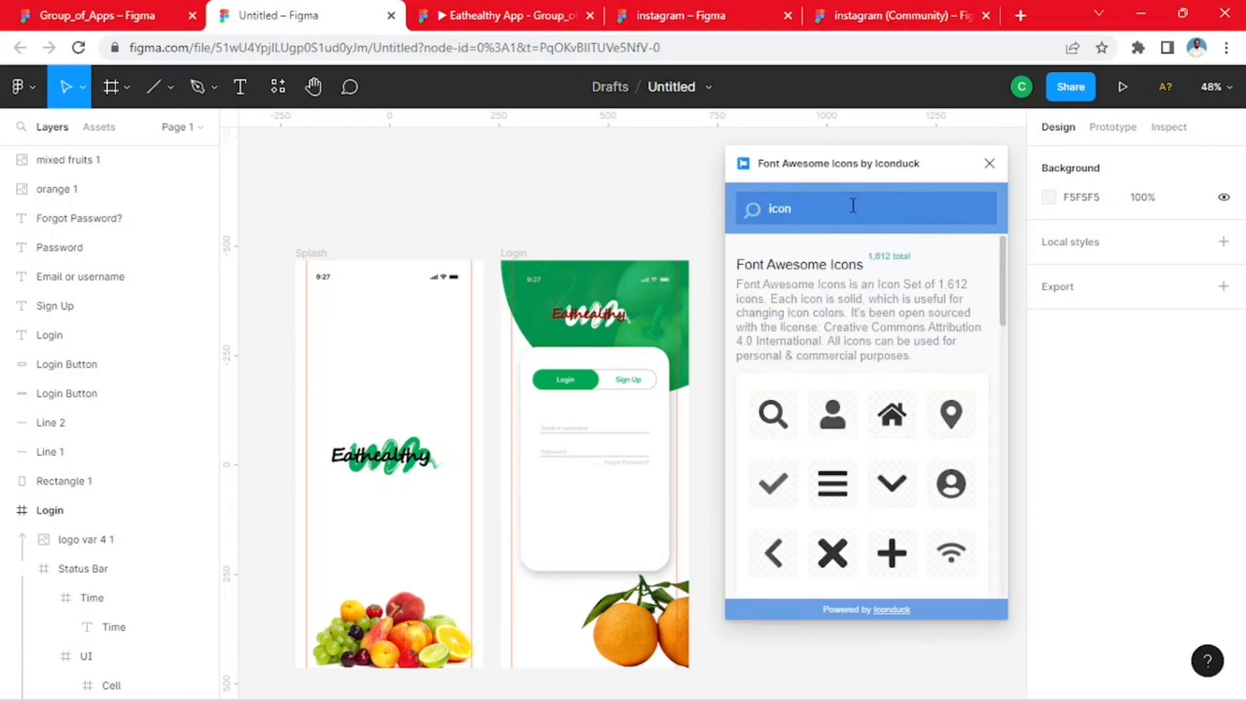
pyautogui.press('Return')
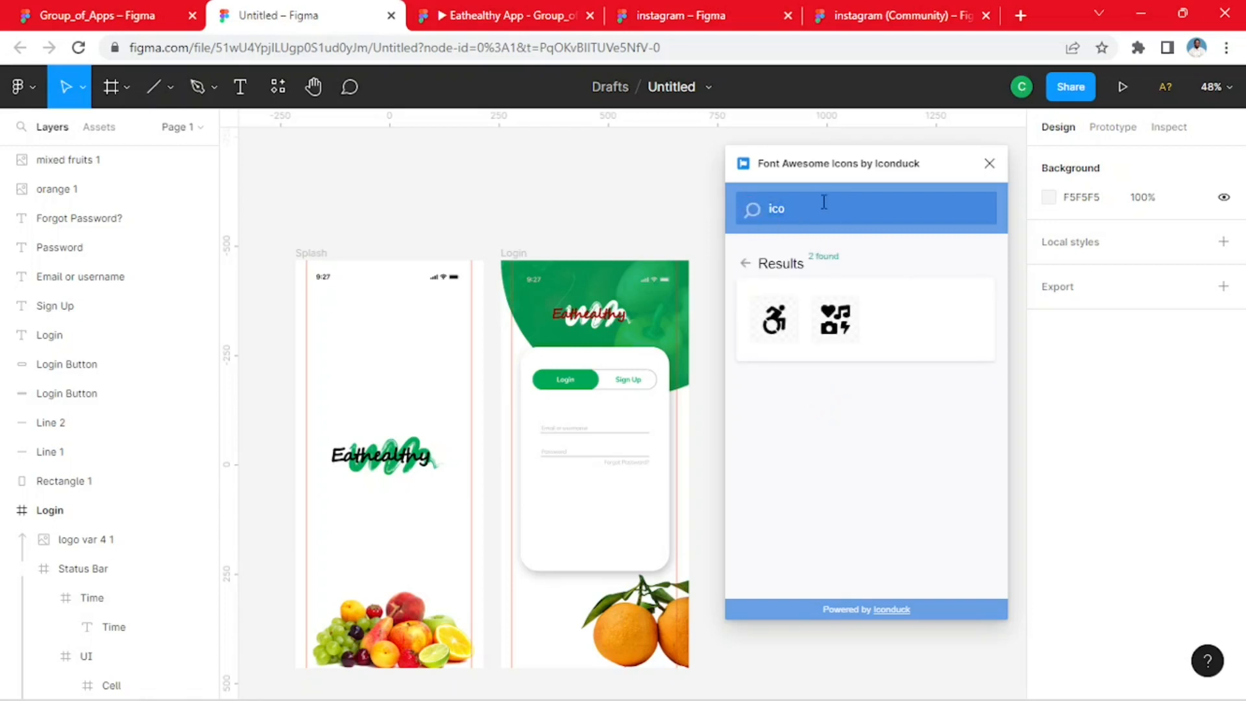
pyautogui.press('BackSpace')
pyautogui.press('BackSpace')
pyautogui.press('BackSpace')
# - Search the icon set for "eye", insert the solid Eye Slash icon, and close the plugin
pyautogui.write('eye')
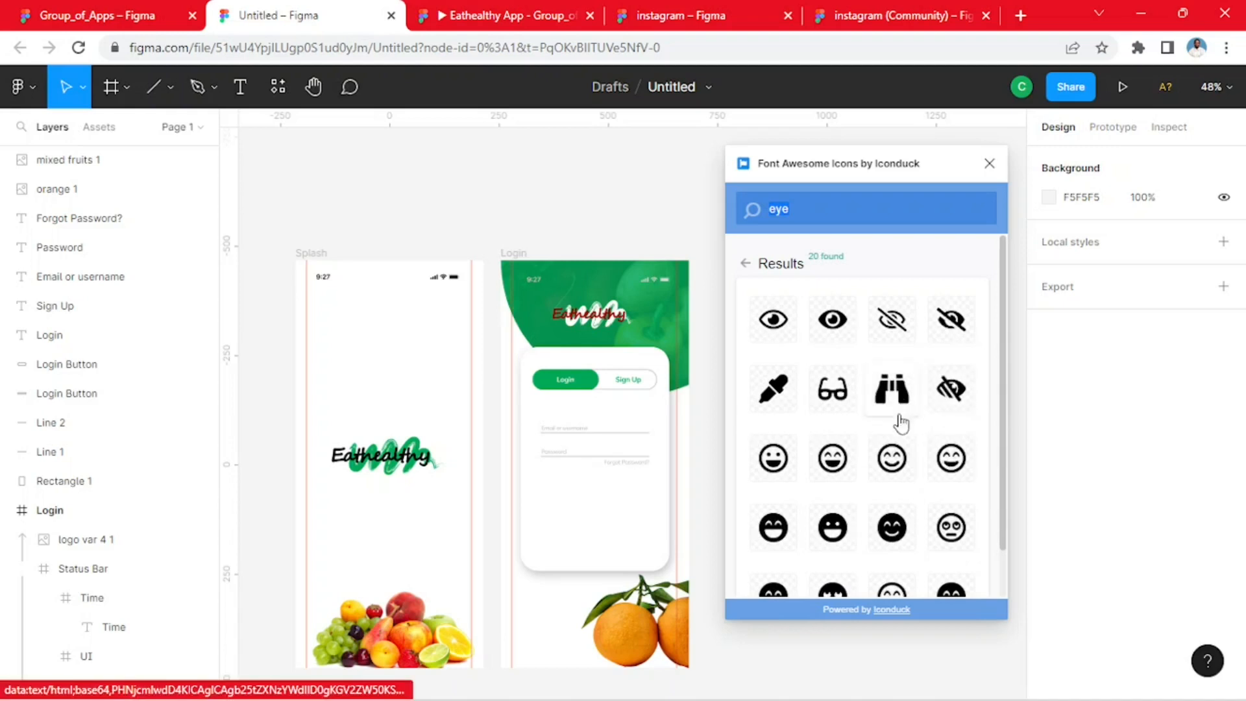
pyautogui.click(957, 330)
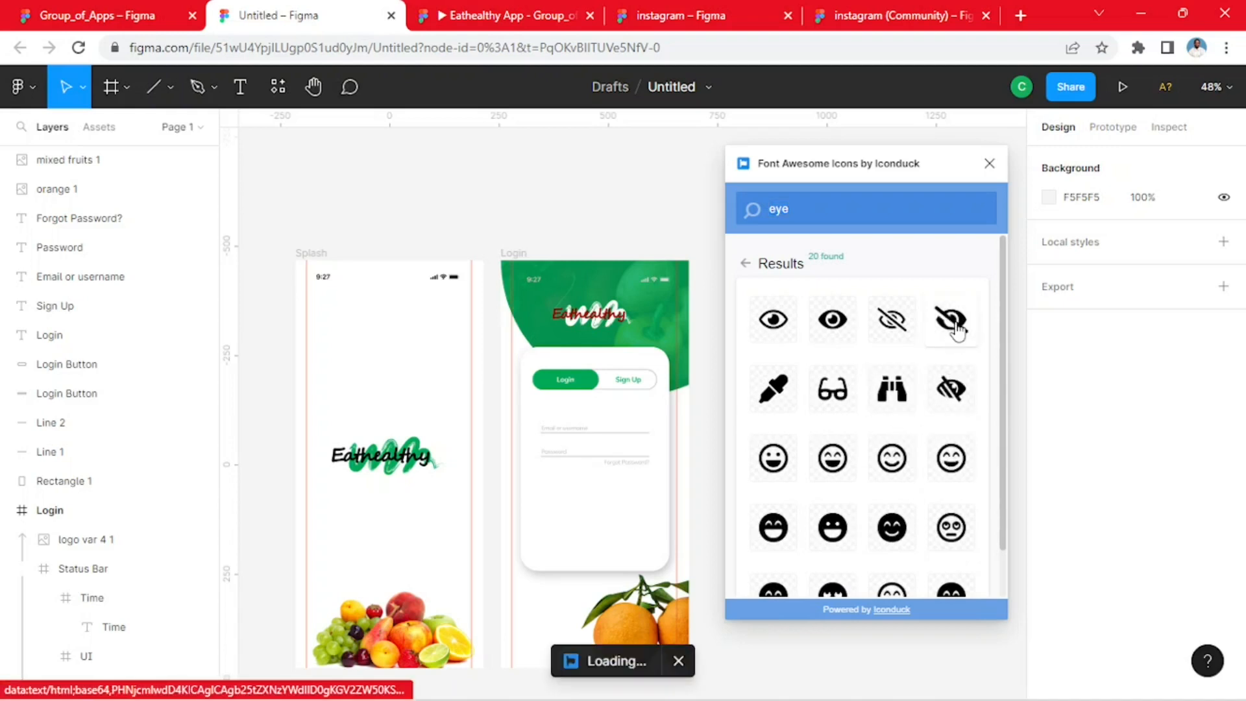
pyautogui.click(990, 163)
# - Move the Eye Slash icon near the right end of the password line and scale it down to about 19 × 15.2
pyautogui.scroll(3, 701, 412)
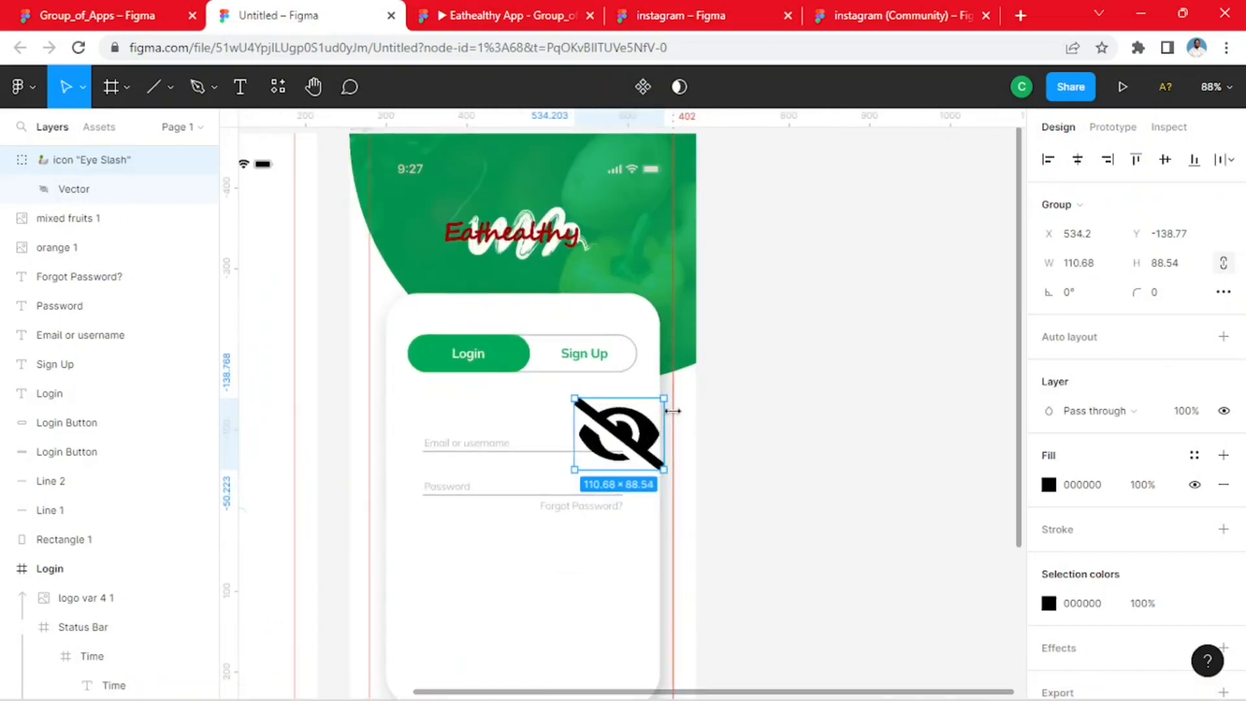
pyautogui.moveTo(621, 437); pyautogui.dragTo(604, 492)
pyautogui.scroll(5, 605, 487)
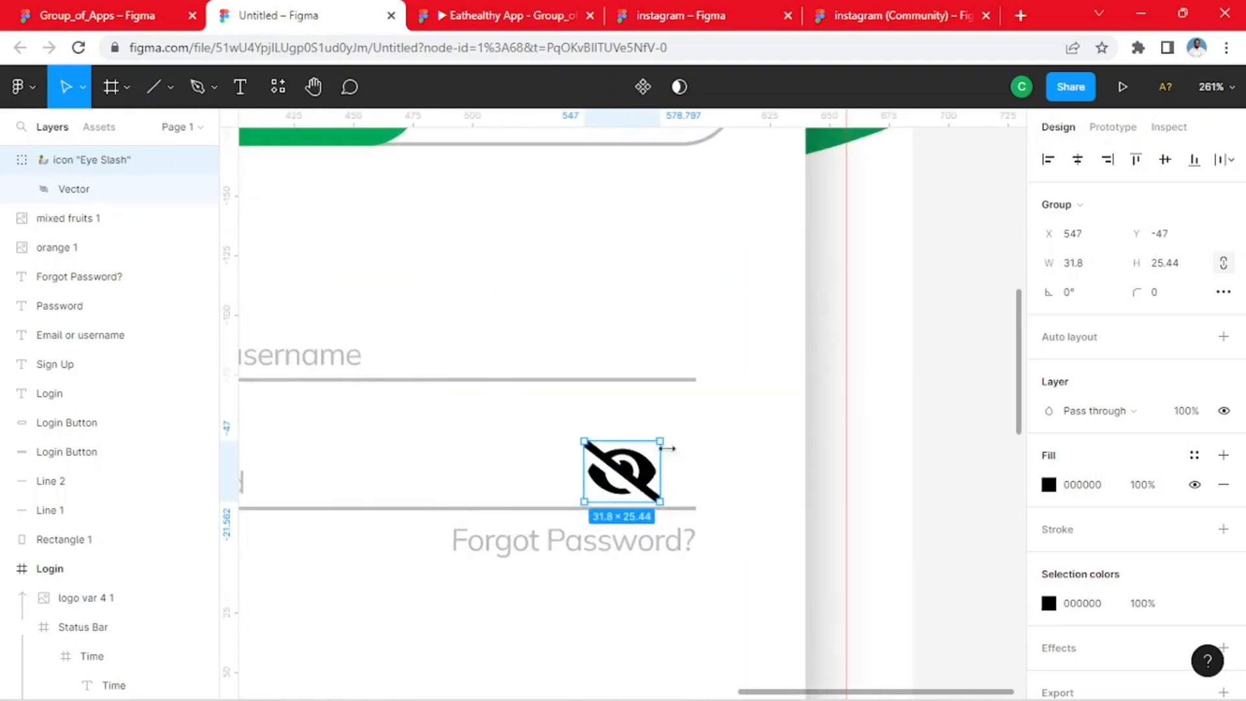
pyautogui.moveTo(657, 460)
pyautogui.mouseDown()
pyautogui.moveTo(634, 461)
pyautogui.moveTo(624, 488)
pyautogui.moveTo(638, 489)
pyautogui.moveTo(649, 466)
pyautogui.mouseUp()
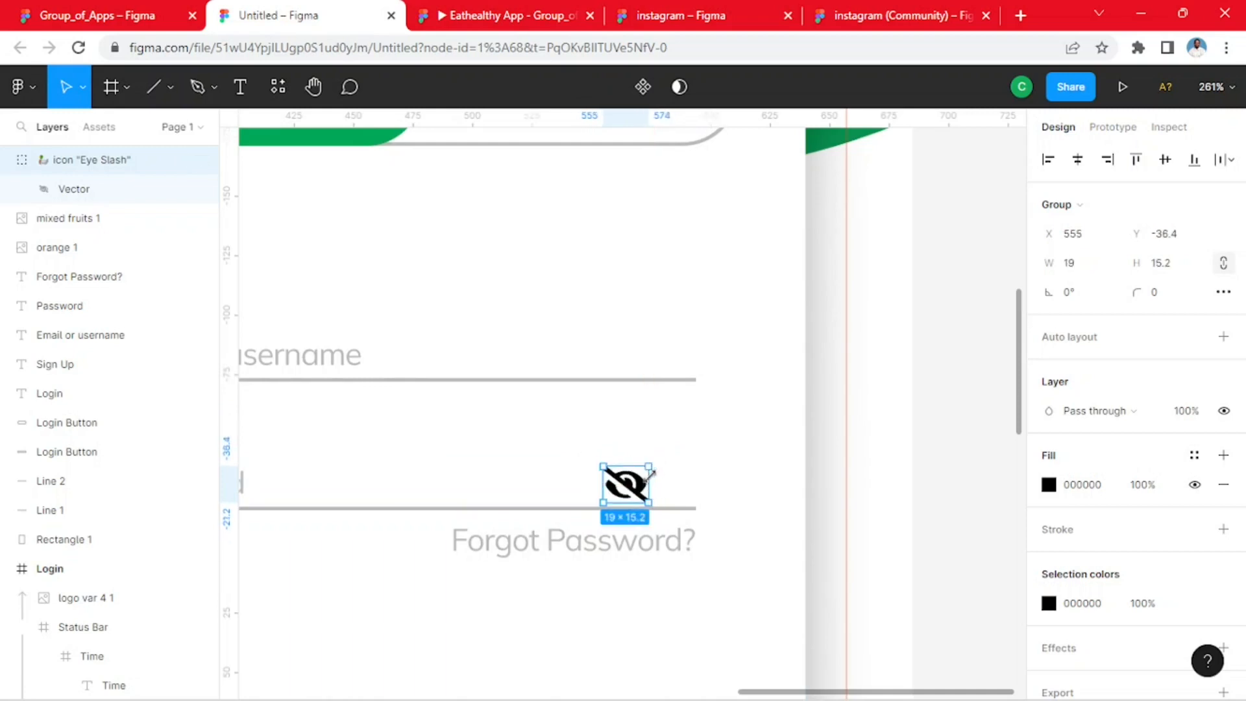
# - Recolor the Eye Slash icon with the document's gray AEAEAE at 85% opacity
pyautogui.click(1049, 485)
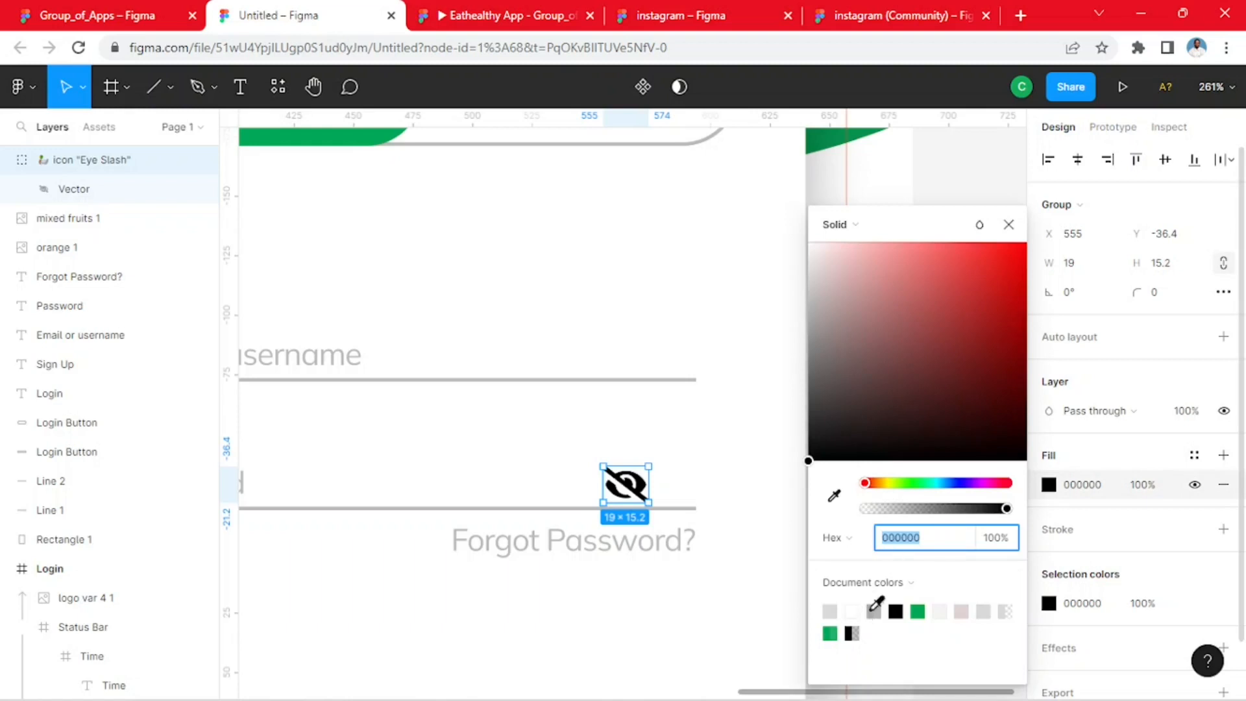
pyautogui.click(874, 611)
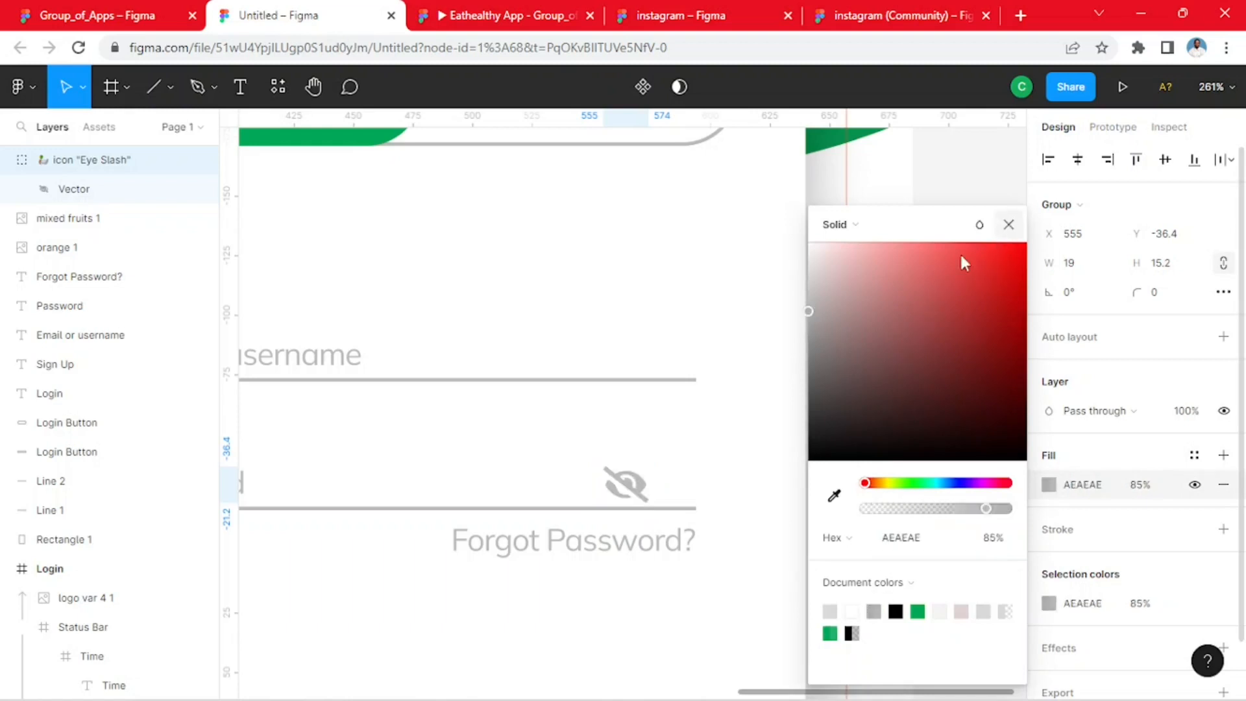
pyautogui.click(979, 189)
pyautogui.click(980, 189)
pyautogui.scroll(-2, 604, 521)
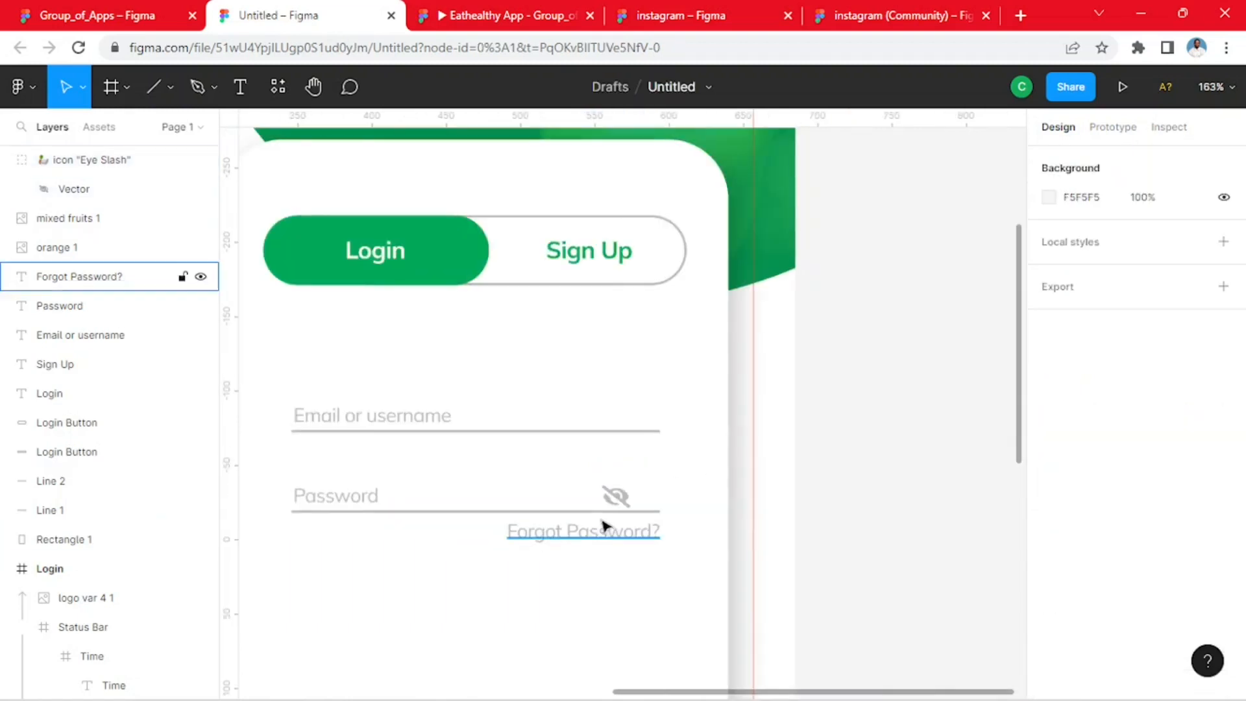
# - Scale the Eye Slash icon to 18 × 14.4 and position it above the password line at X 562, Y -37
pyautogui.scroll(3, 521, 577)
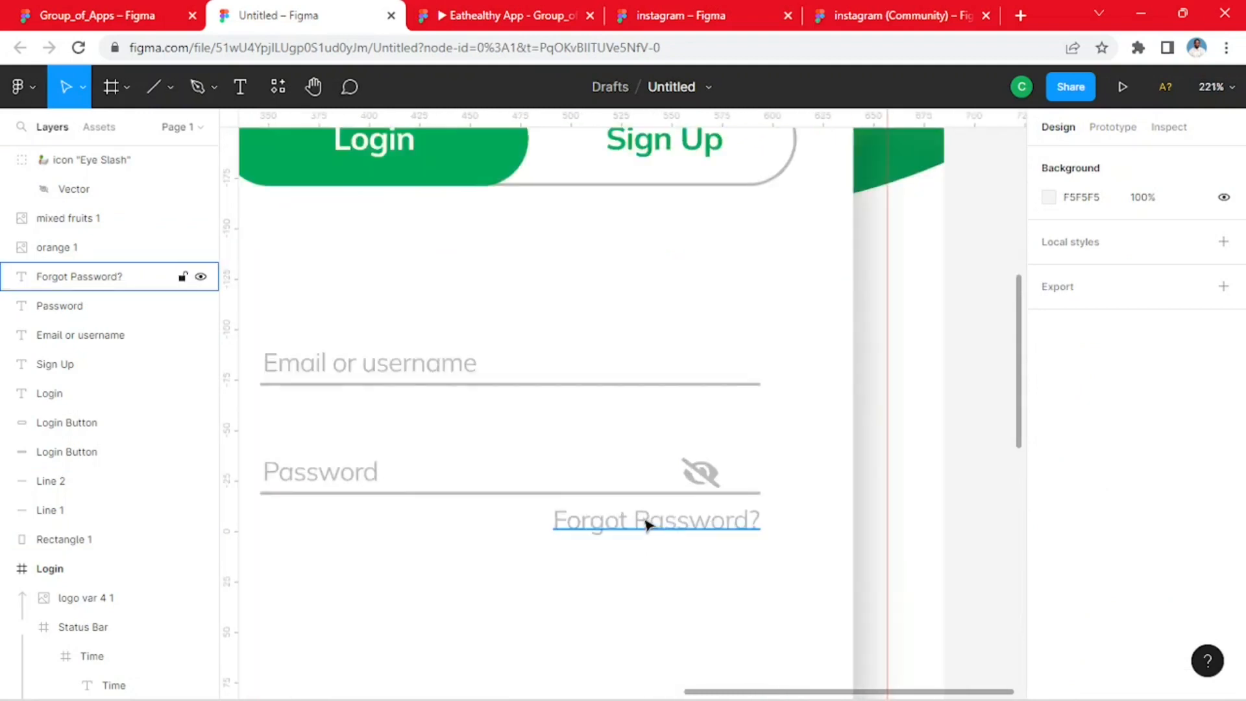
pyautogui.scroll(3, 647, 524)
pyautogui.click(740, 462)
pyautogui.moveTo(735, 463)
pyautogui.mouseDown()
pyautogui.moveTo(752, 453)
pyautogui.moveTo(749, 465)
pyautogui.moveTo(761, 438)
pyautogui.moveTo(749, 458)
pyautogui.mouseUp()
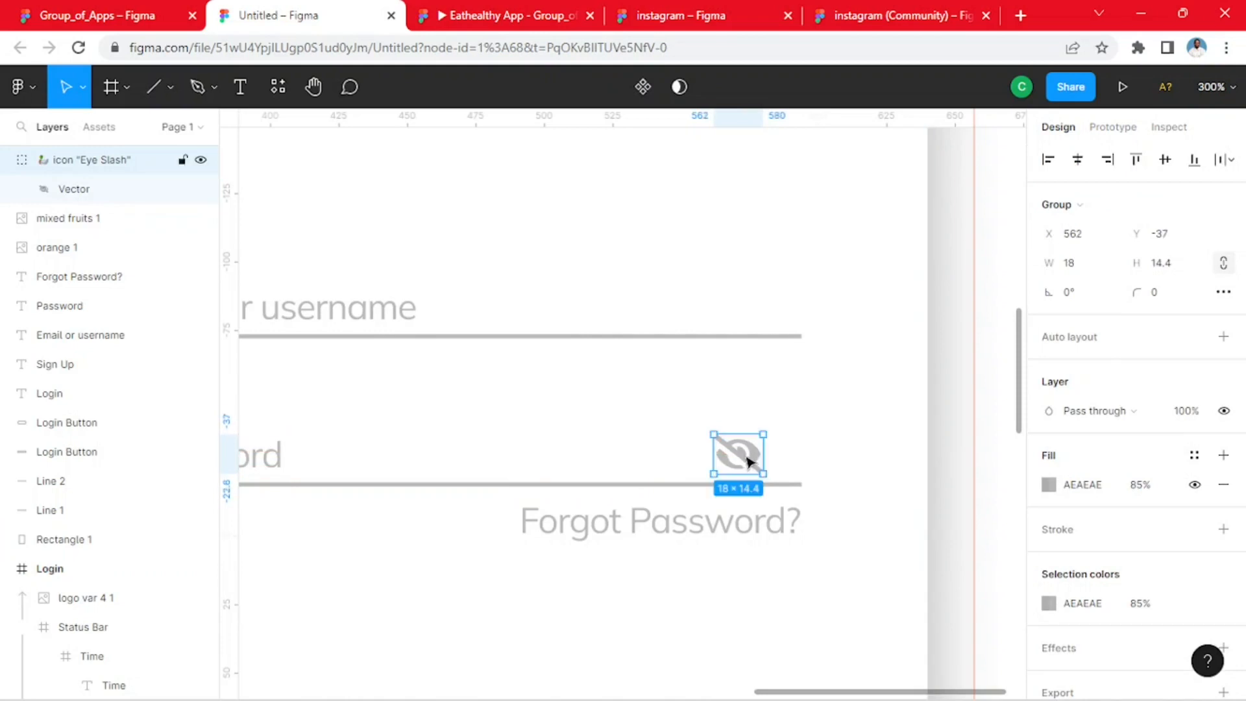
pyautogui.hotkey('shift', '1')
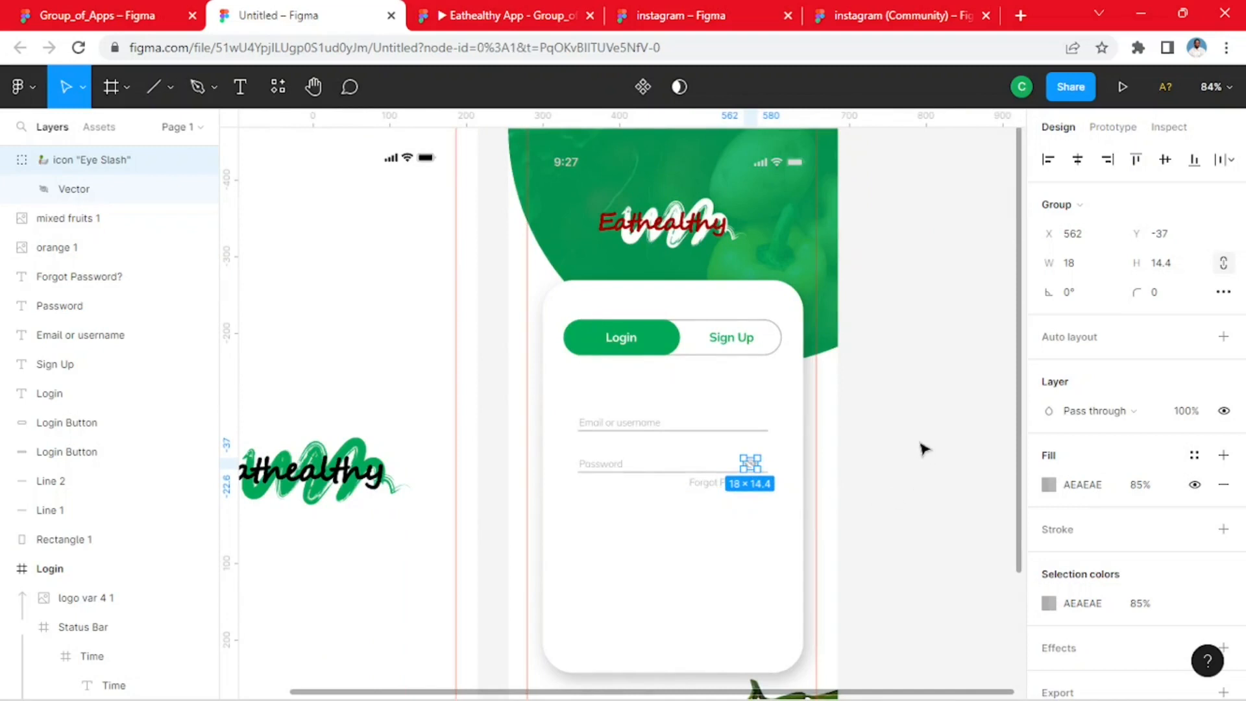
pyautogui.click(924, 447)
# - Check the Group_of_Apps reference and duplicate the Login/Sign Up toggle's outline below "Forgot Password?" in the Untitled file, at X 327, Y 41
pyautogui.click(138, 14)
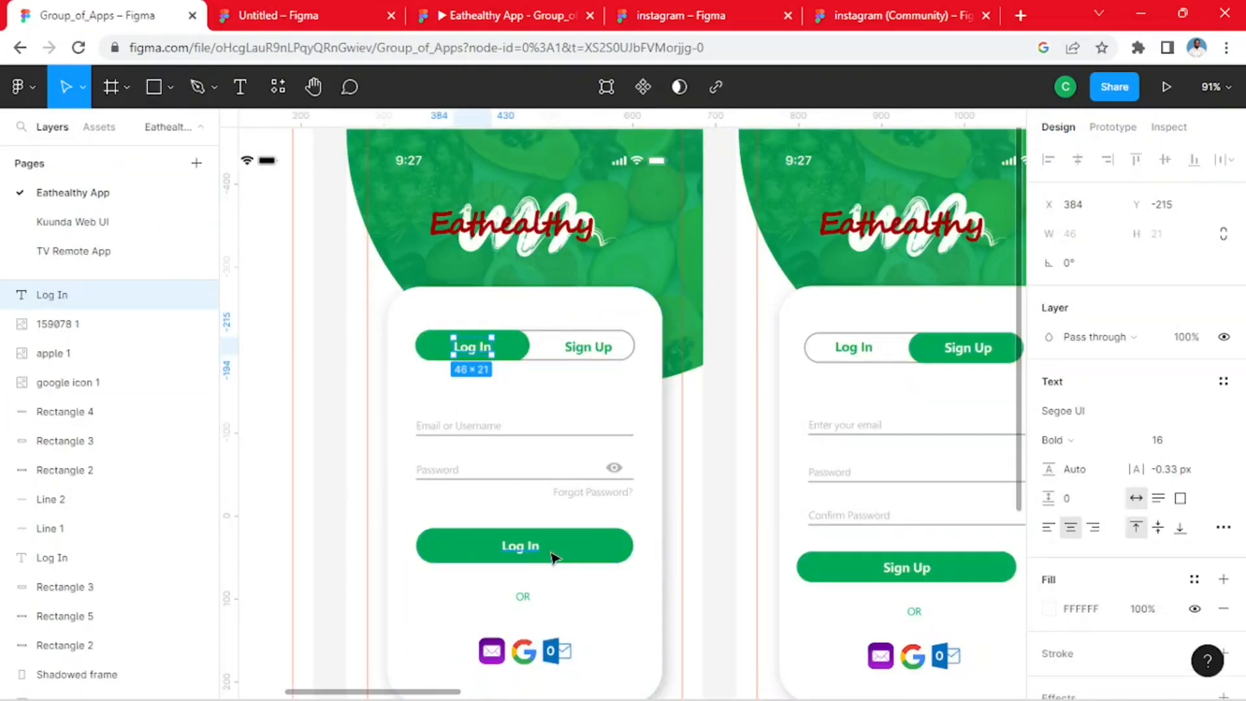
pyautogui.click(235, 9)
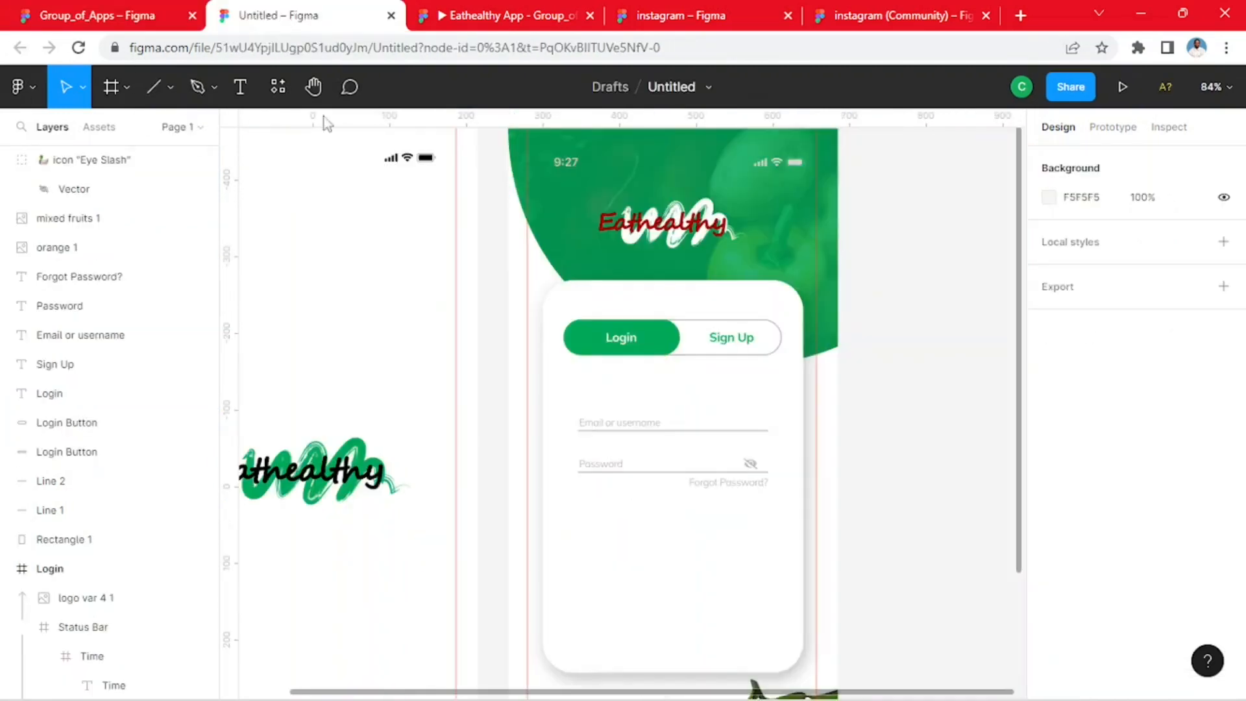
pyautogui.click(709, 365)
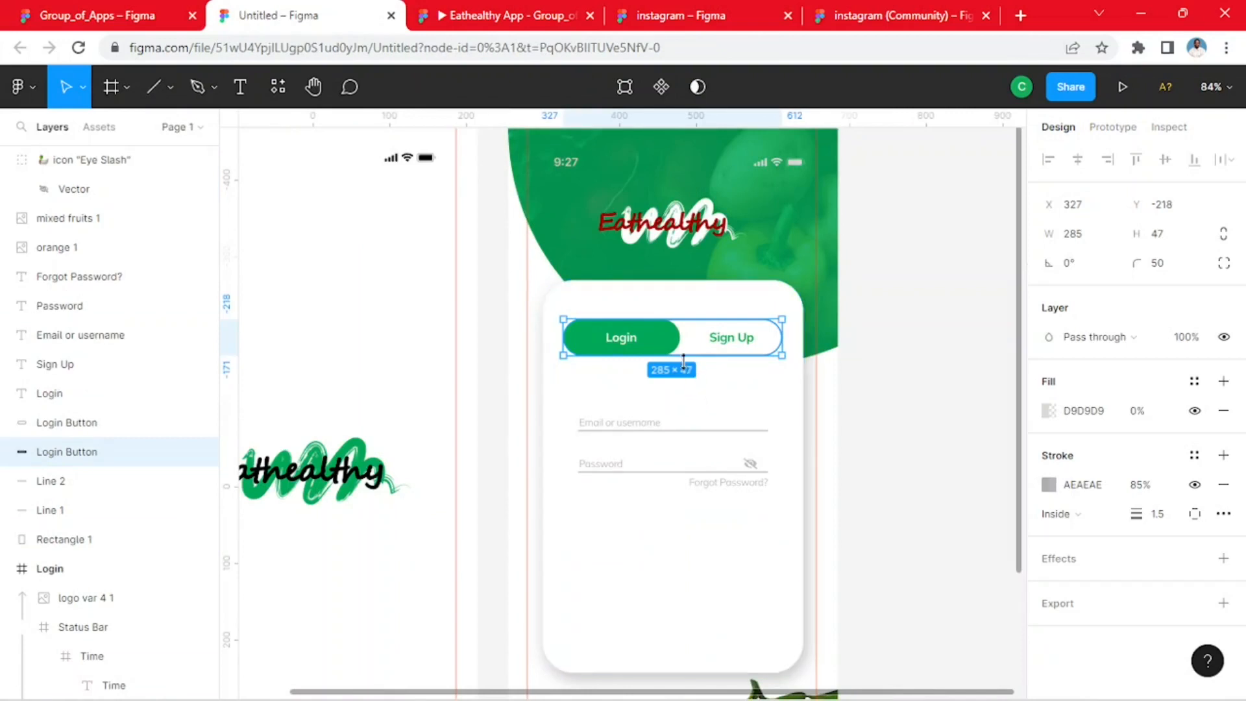
pyautogui.moveTo(696, 355); pyautogui.dragTo(689, 553)
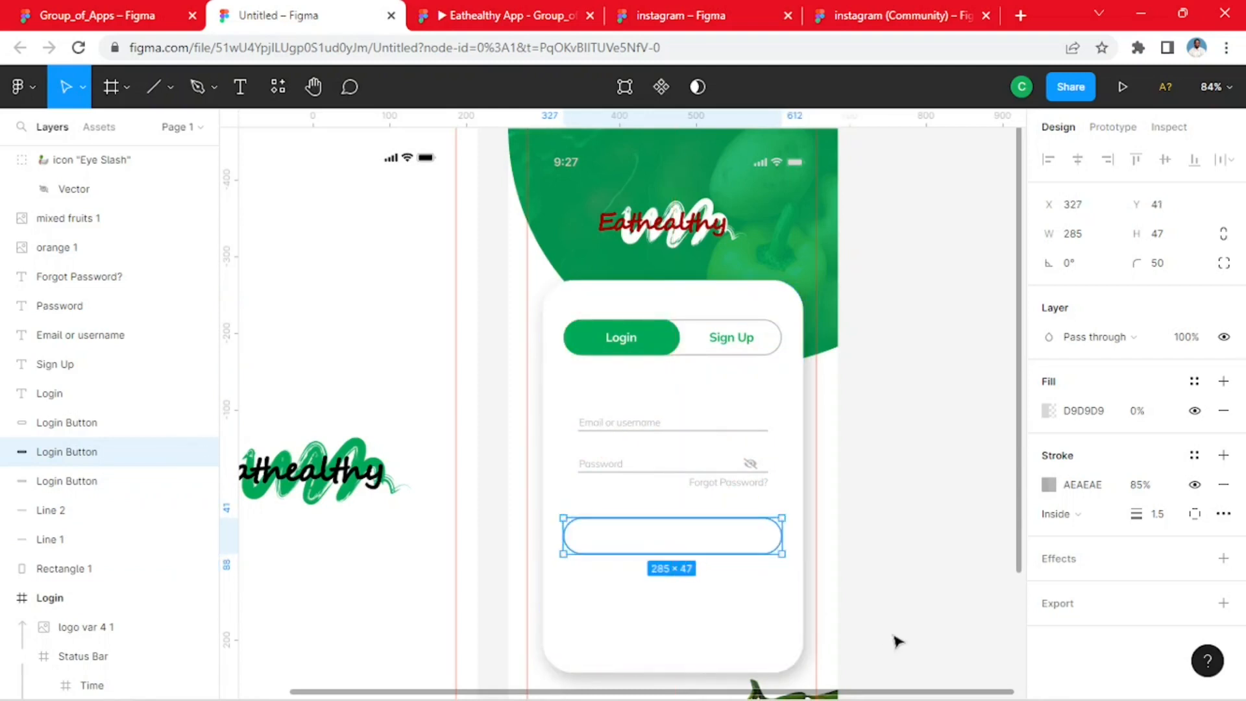
# - Fill the duplicated button shape with the document's green 00A859 at 100% and set its stroke weight to 0
pyautogui.click(1049, 414)
pyautogui.click(1049, 415)
pyautogui.click(1049, 414)
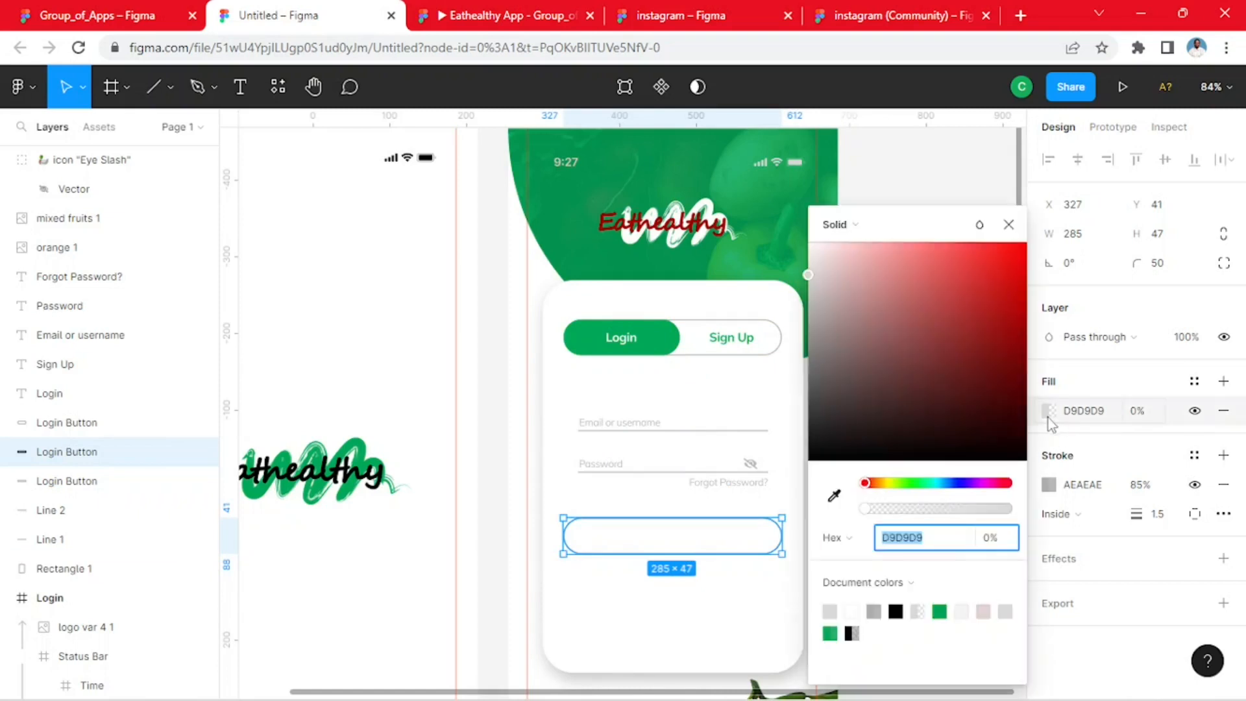
pyautogui.click(939, 611)
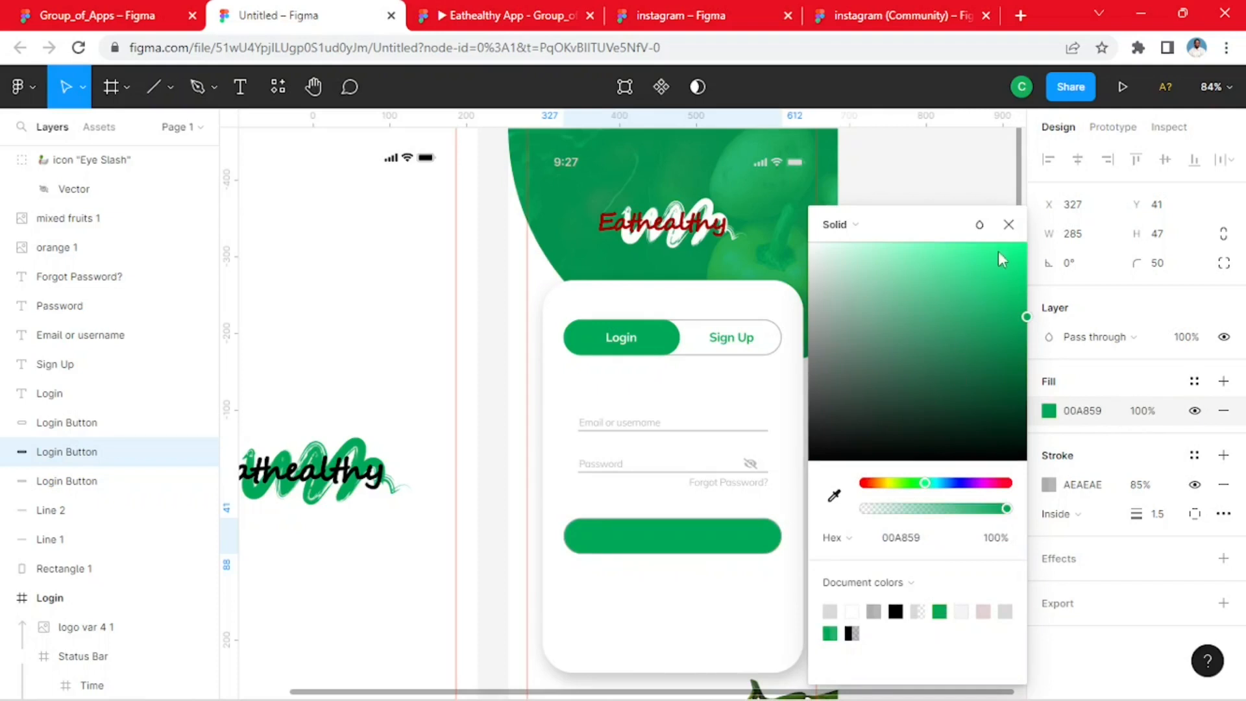
pyautogui.click(1175, 540)
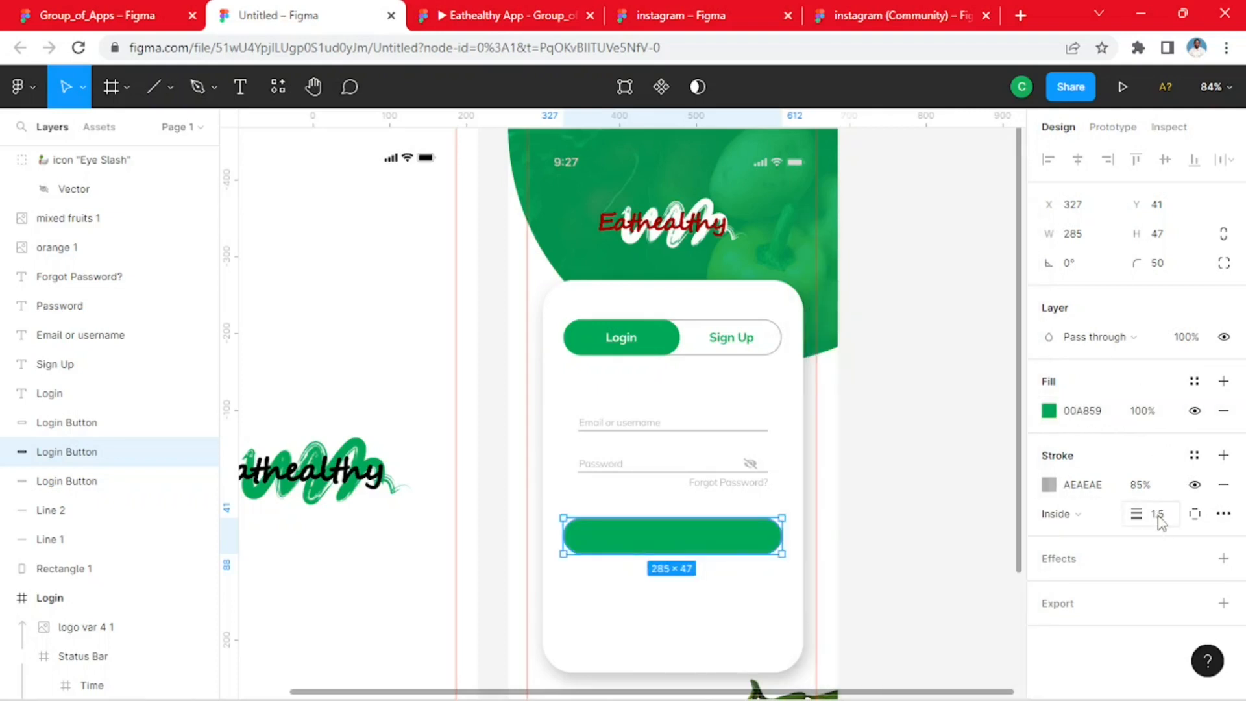
pyautogui.click(1158, 518)
pyautogui.write('0')
pyautogui.press('Return')
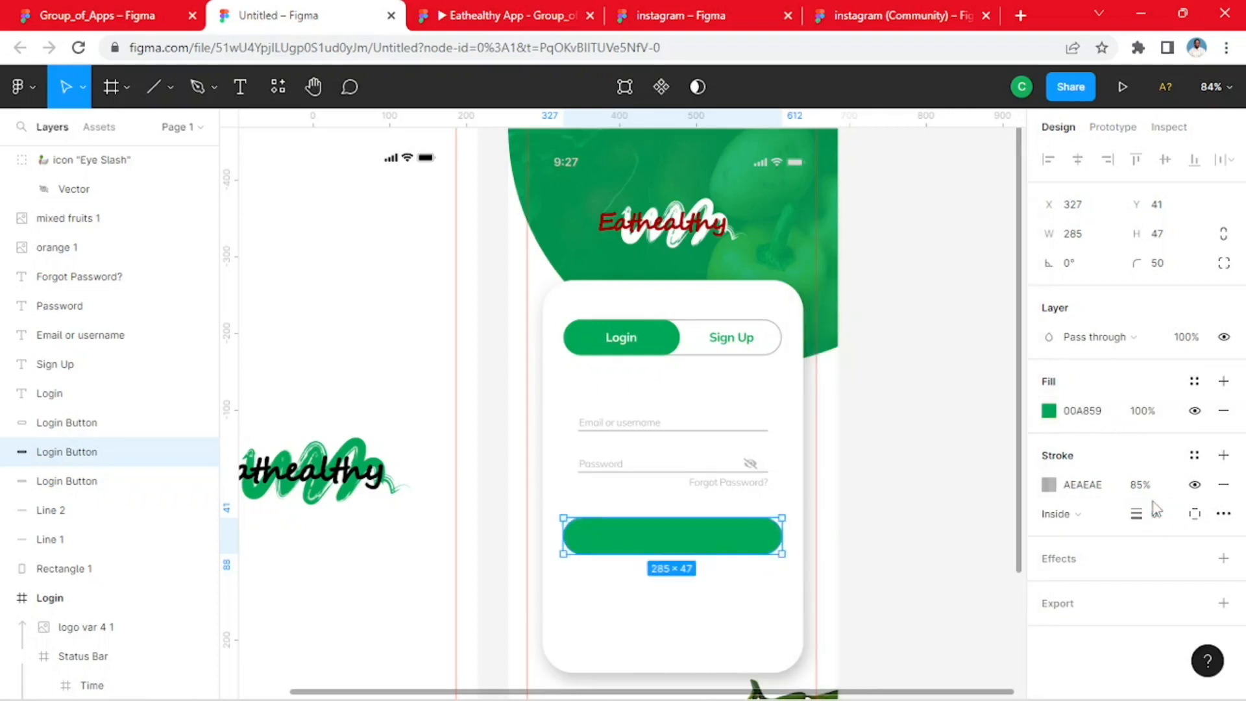
pyautogui.click(903, 432)
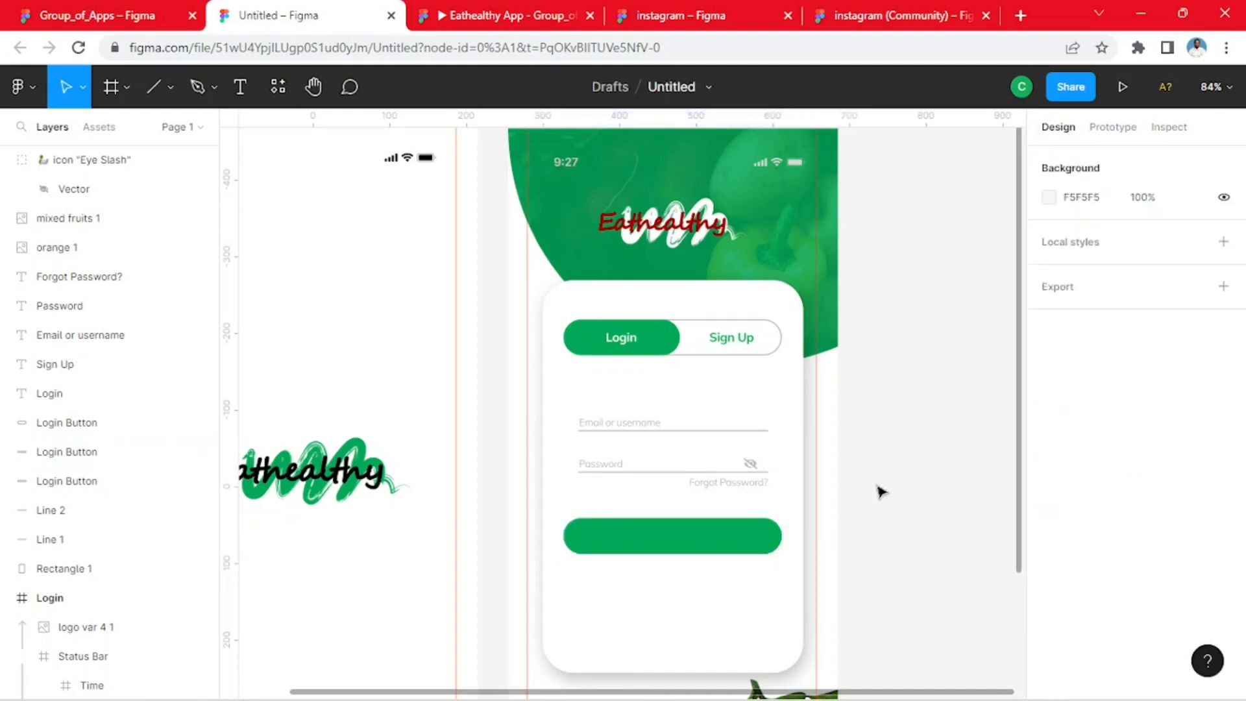
# - Duplicate the toggle's white "Login" label onto the new green button, at X 454, Y 55
pyautogui.click(627, 347)
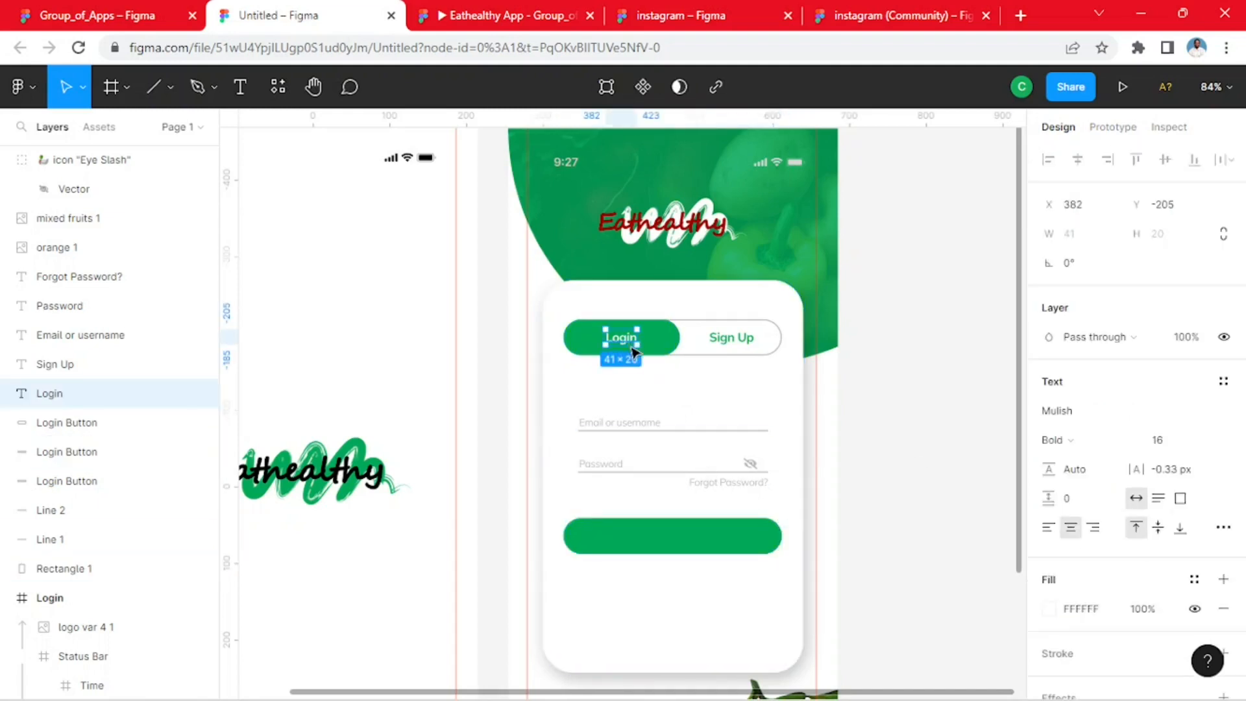
pyautogui.moveTo(633, 344); pyautogui.dragTo(692, 546)
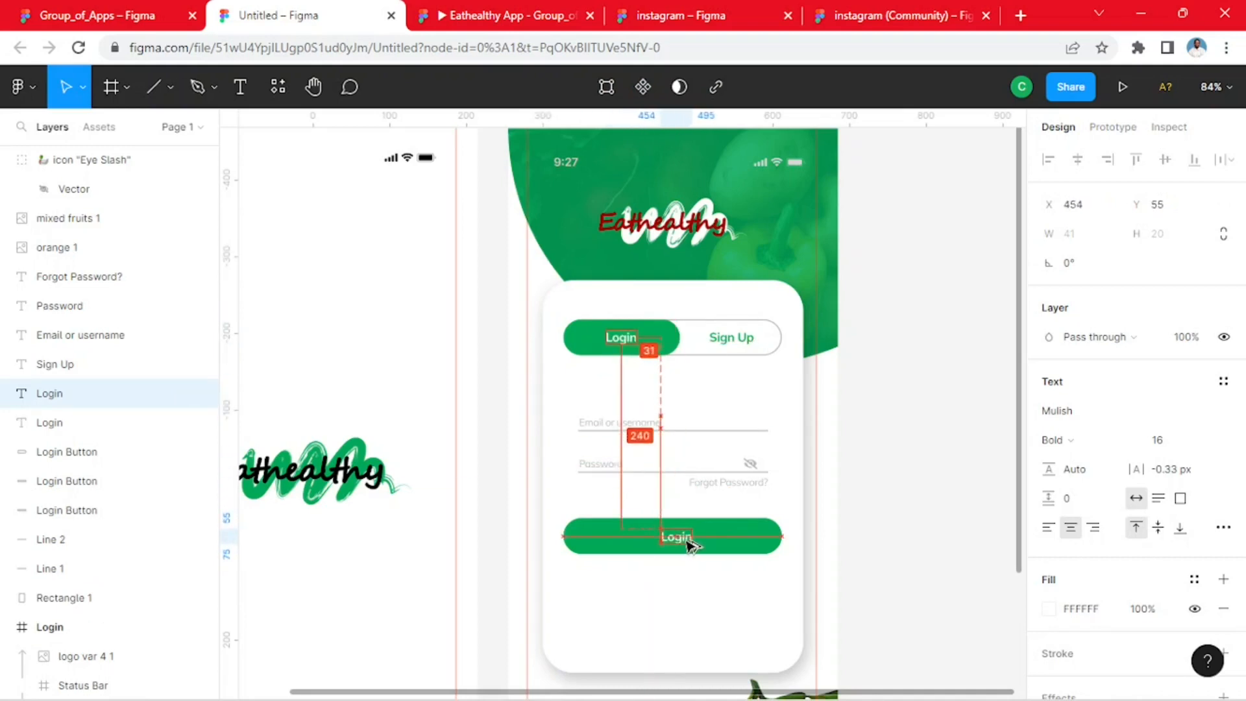
pyautogui.click(873, 565)
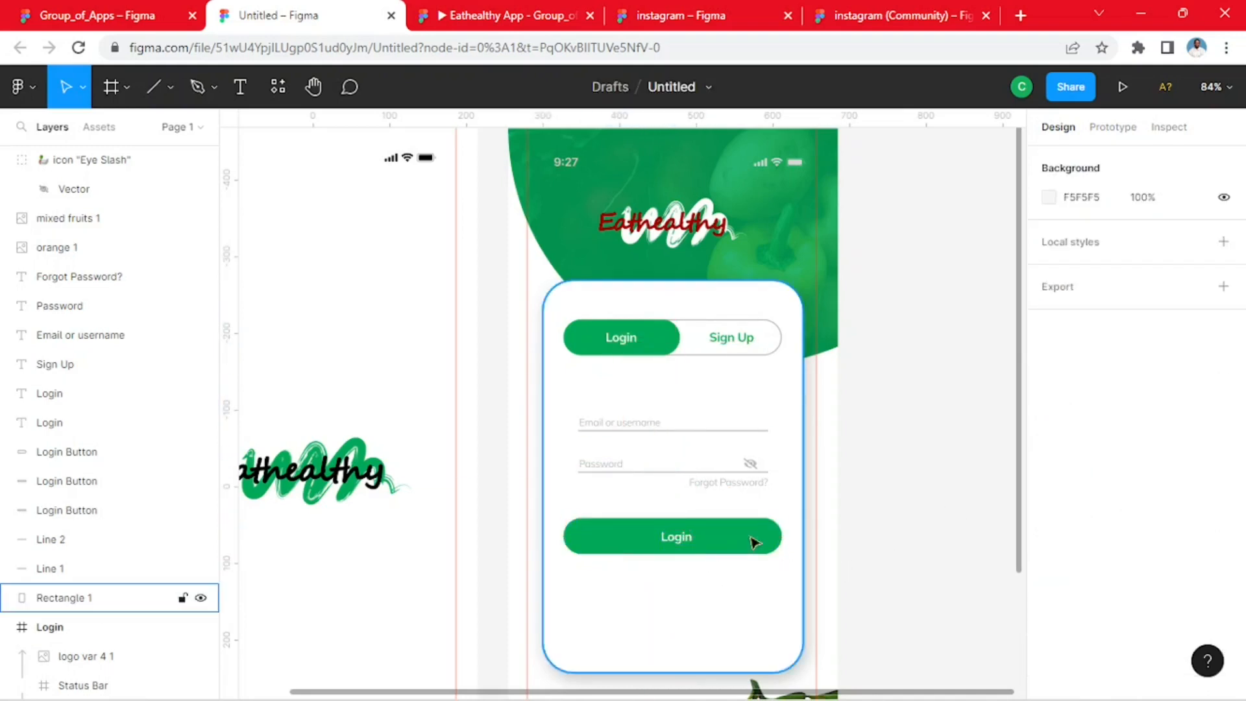
# - Following the Group_of_Apps reference, add an "OR" label below the green Login button at X 465, Y 126 from a copy of the "Password" label
pyautogui.click(130, 25)
pyautogui.scroll(-5, 740, 446)
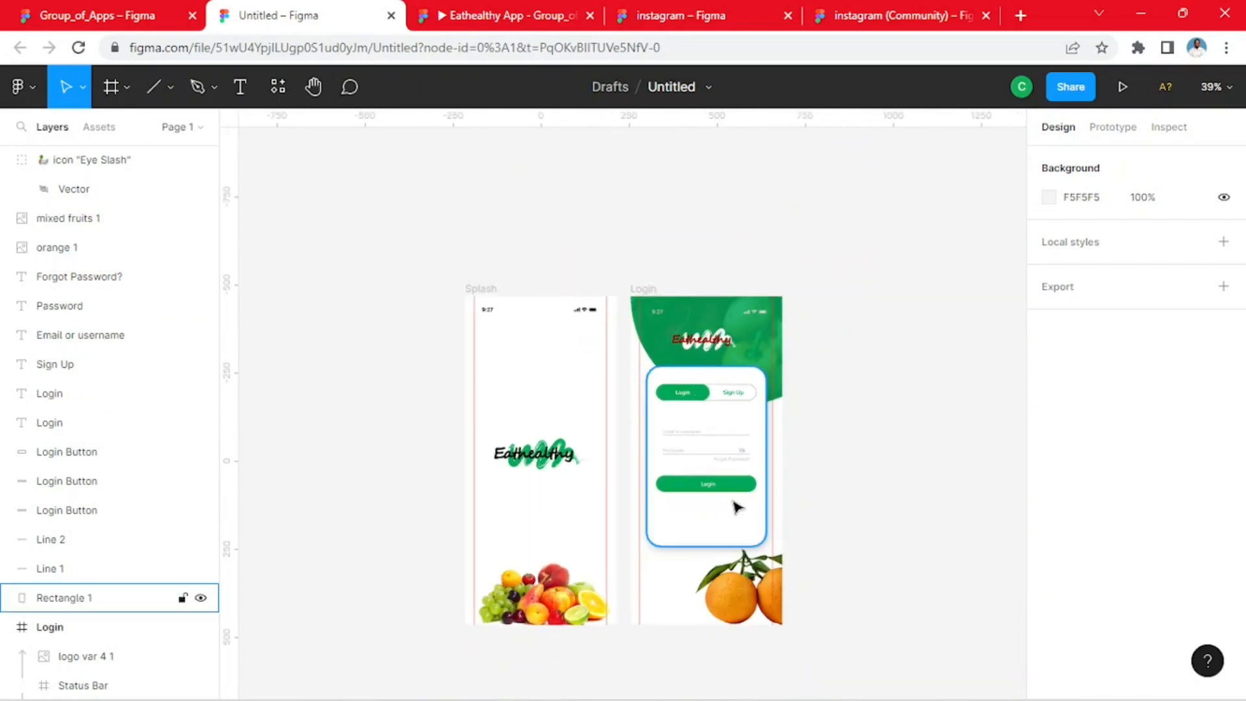
pyautogui.scroll(3, 737, 501)
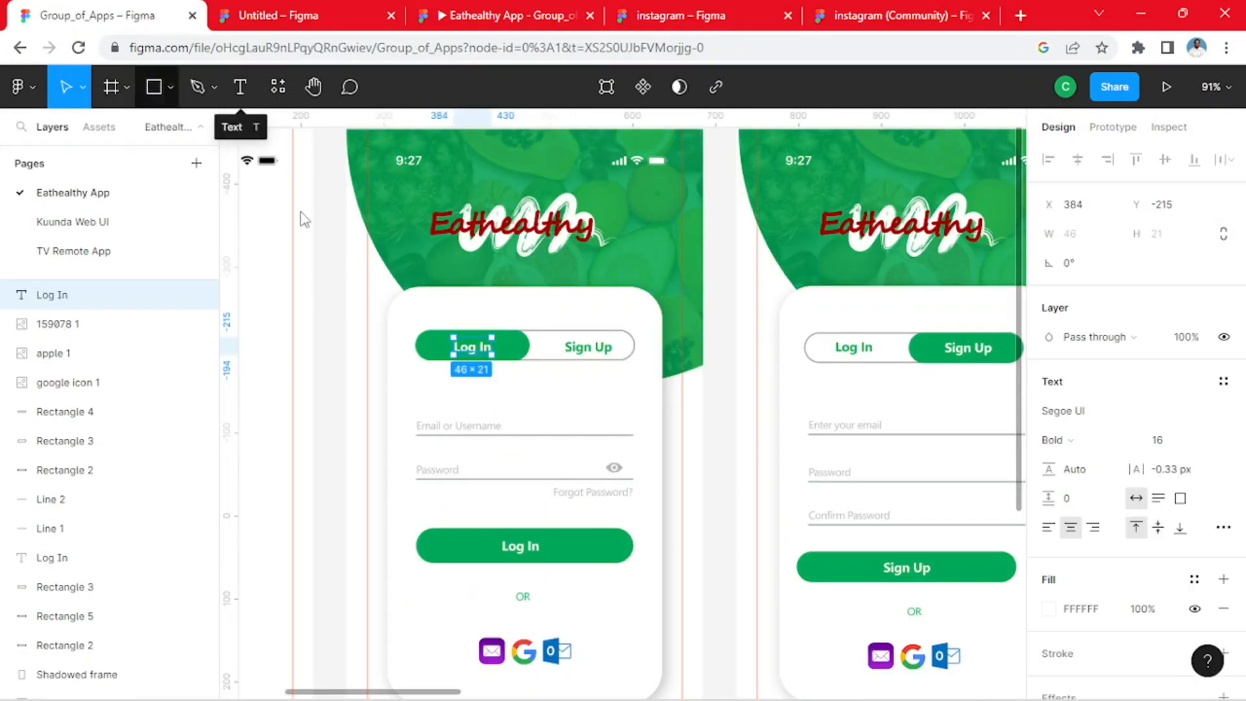
pyautogui.click(98, 15)
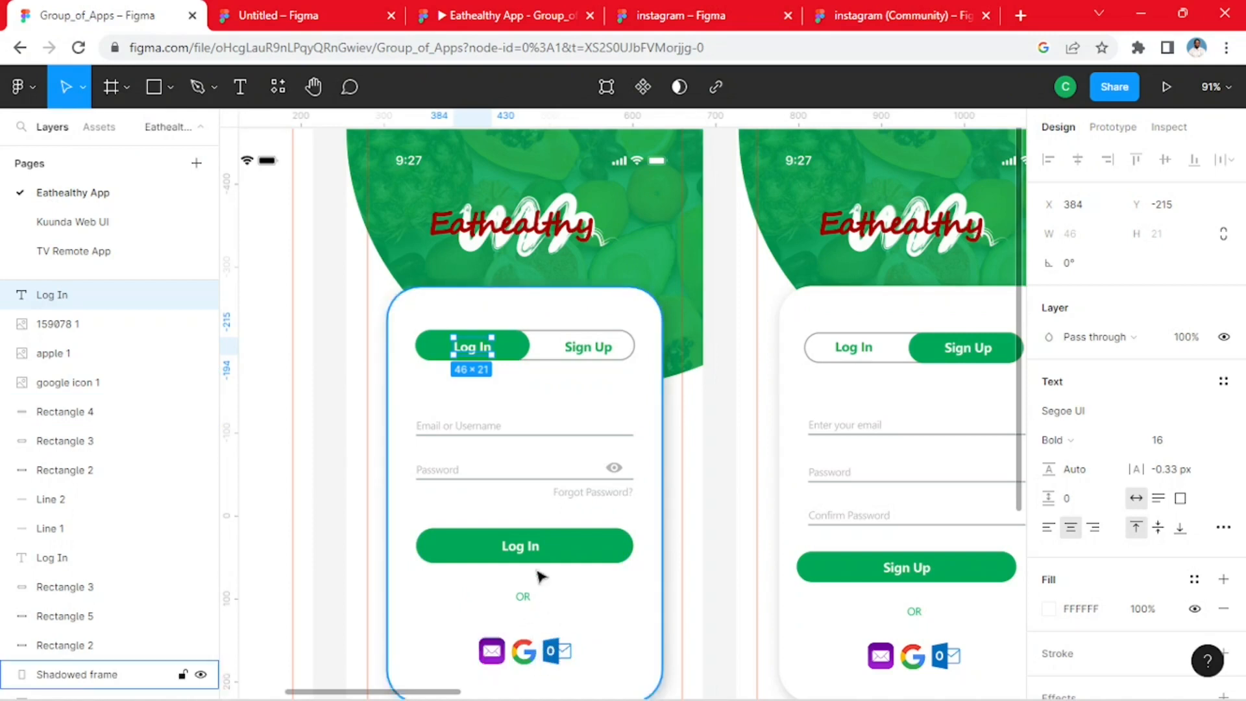
pyautogui.click(290, 21)
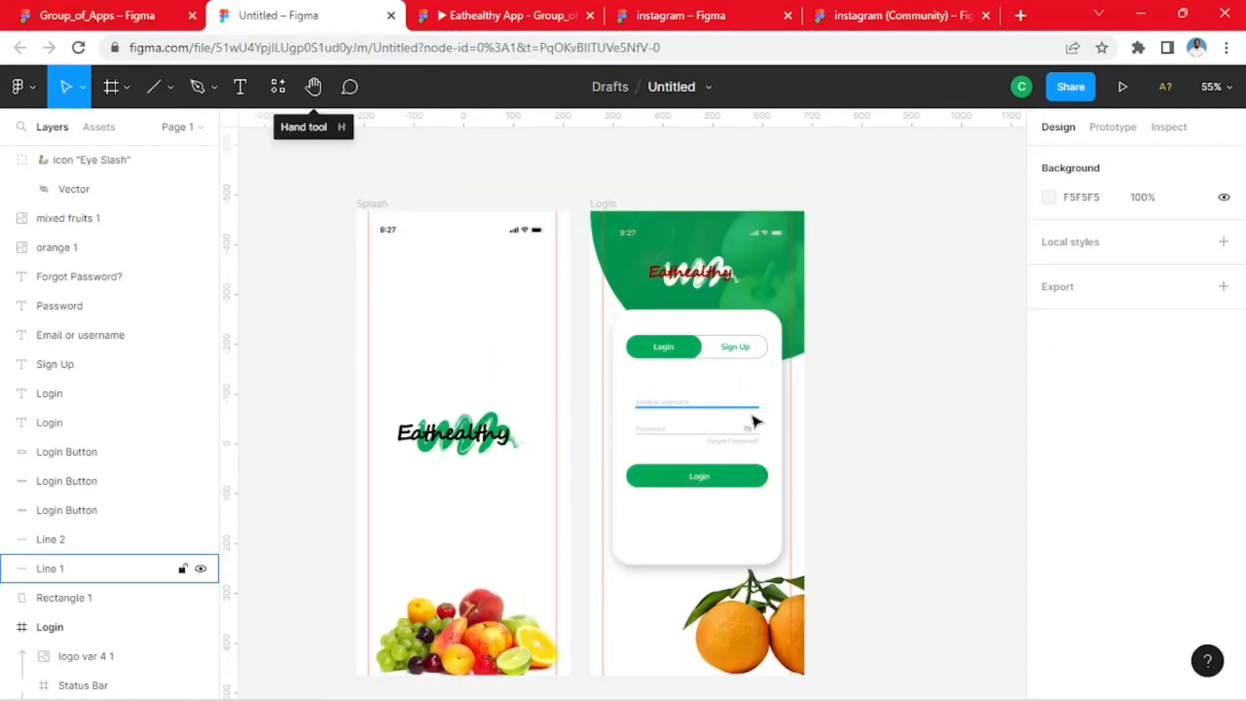
pyautogui.scroll(3, 707, 513)
pyautogui.scroll(3, 707, 516)
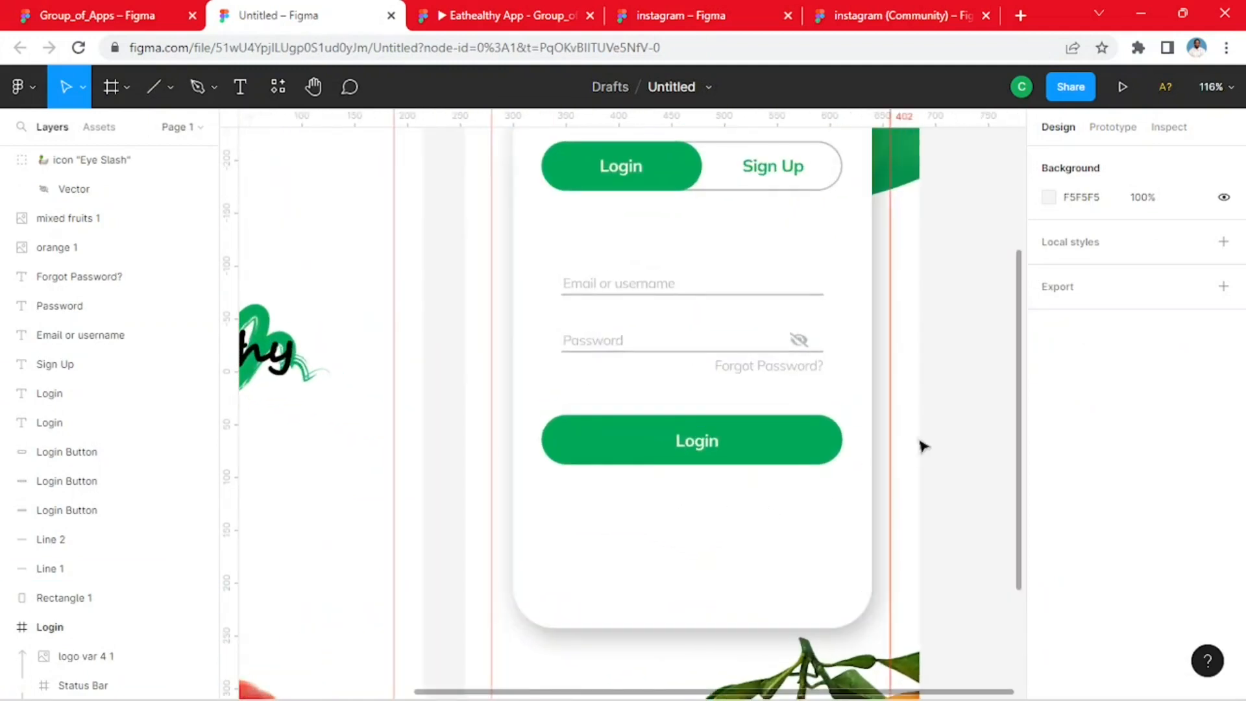
pyautogui.click(611, 350)
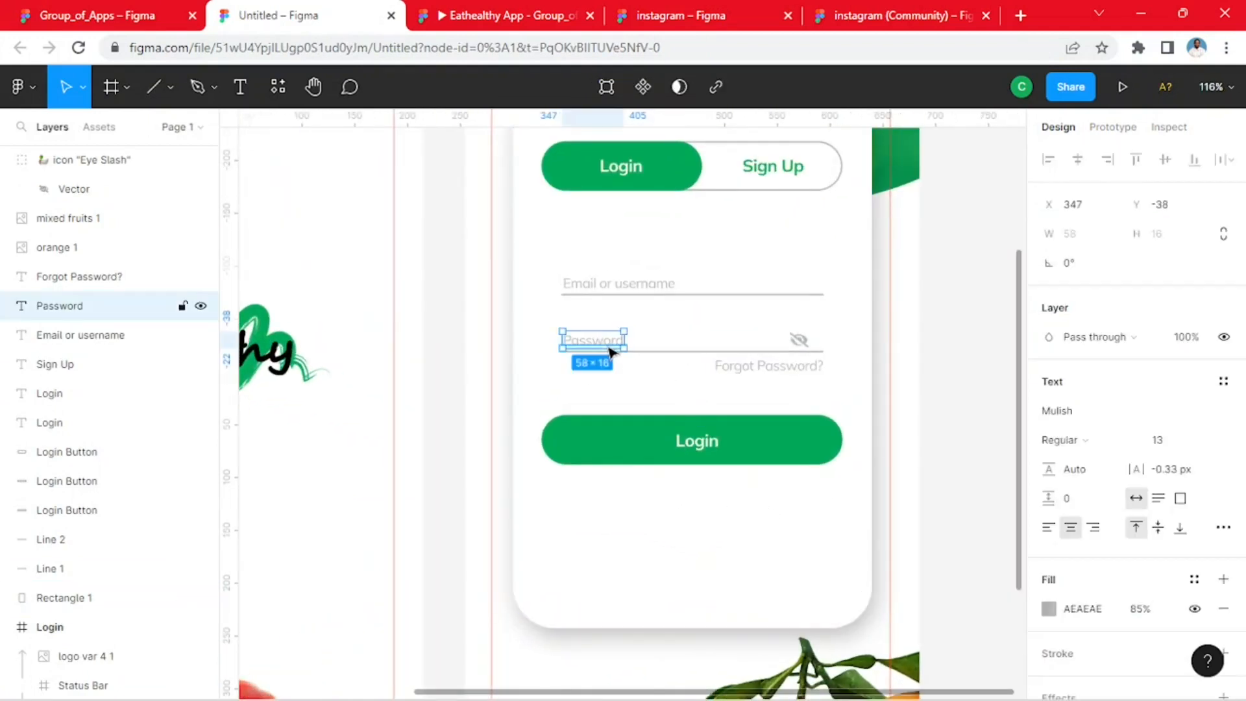
pyautogui.keyDown('alt'); pyautogui.moveTo(607, 350); pyautogui.dragTo(712, 513); pyautogui.keyUp('alt')
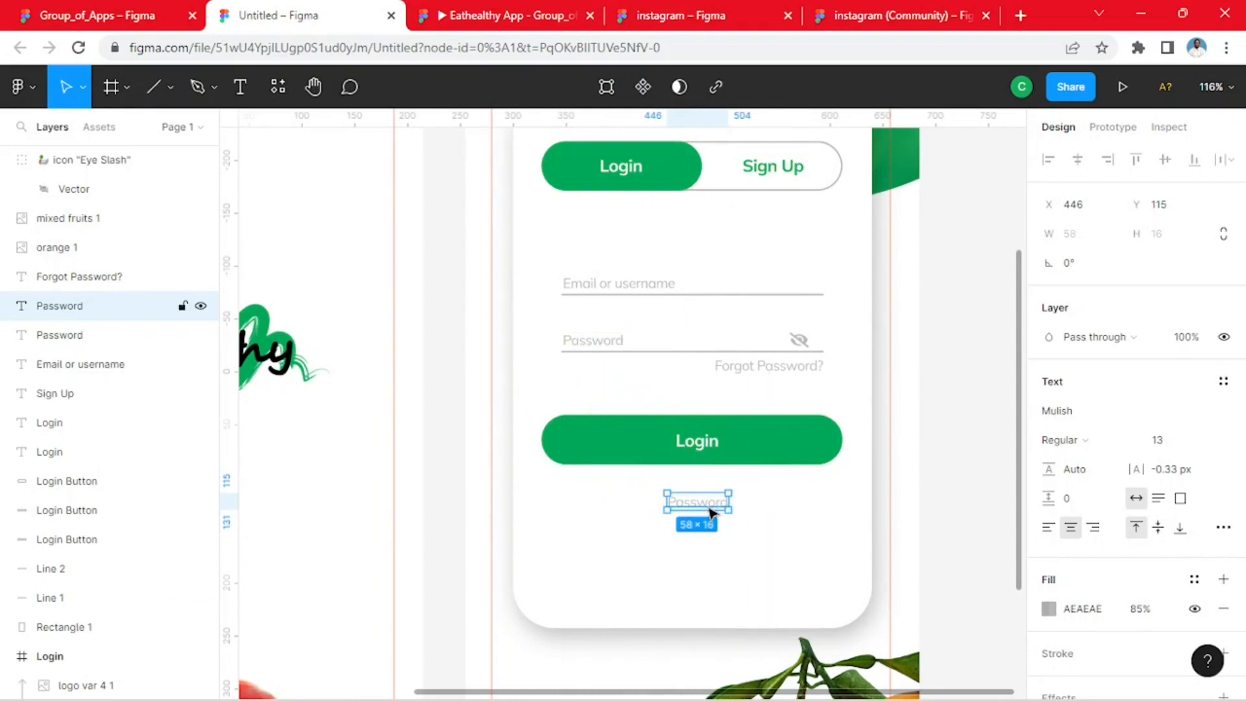
pyautogui.doubleClick(709, 507)
pyautogui.write('OR')
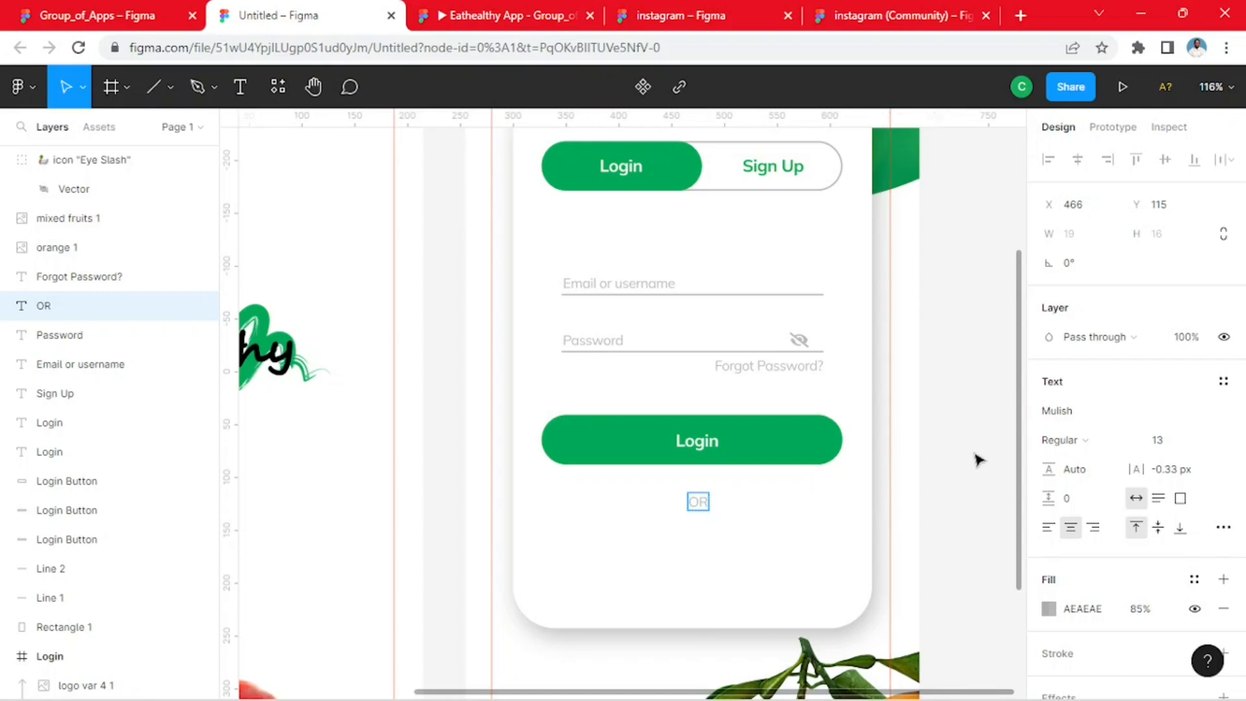
pyautogui.press('Escape')
pyautogui.moveTo(712, 513); pyautogui.dragTo(704, 518)
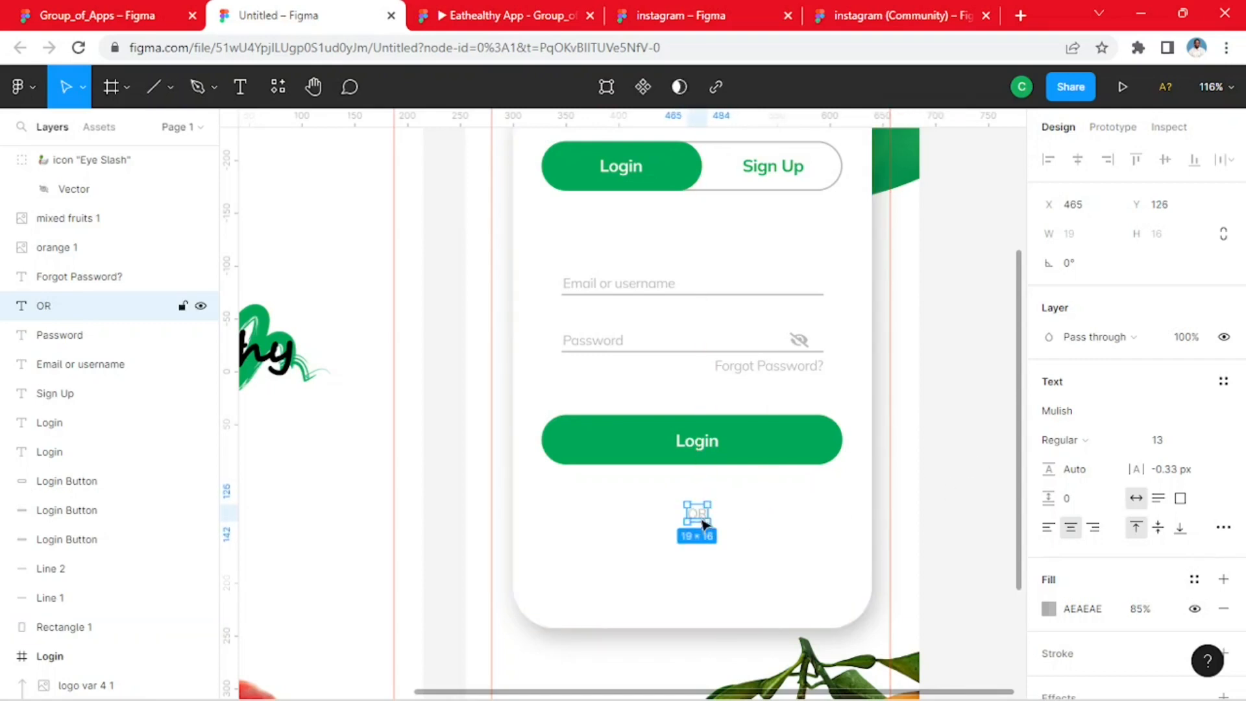
pyautogui.click(935, 412)
# - In the Group_of_Apps file, copy the Yahoo email, Google and Microsoft email icons from the Login screen
pyautogui.click(145, 18)
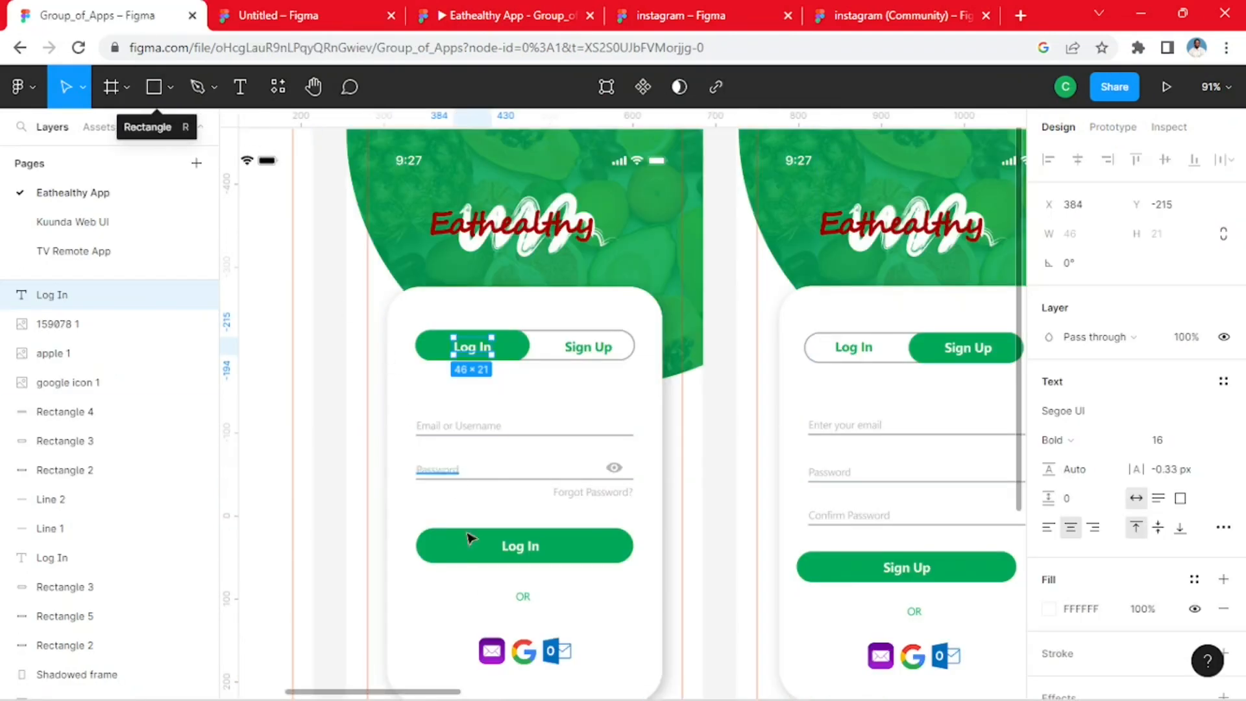
pyautogui.scroll(-1, 573, 531)
pyautogui.scroll(-1, 614, 551)
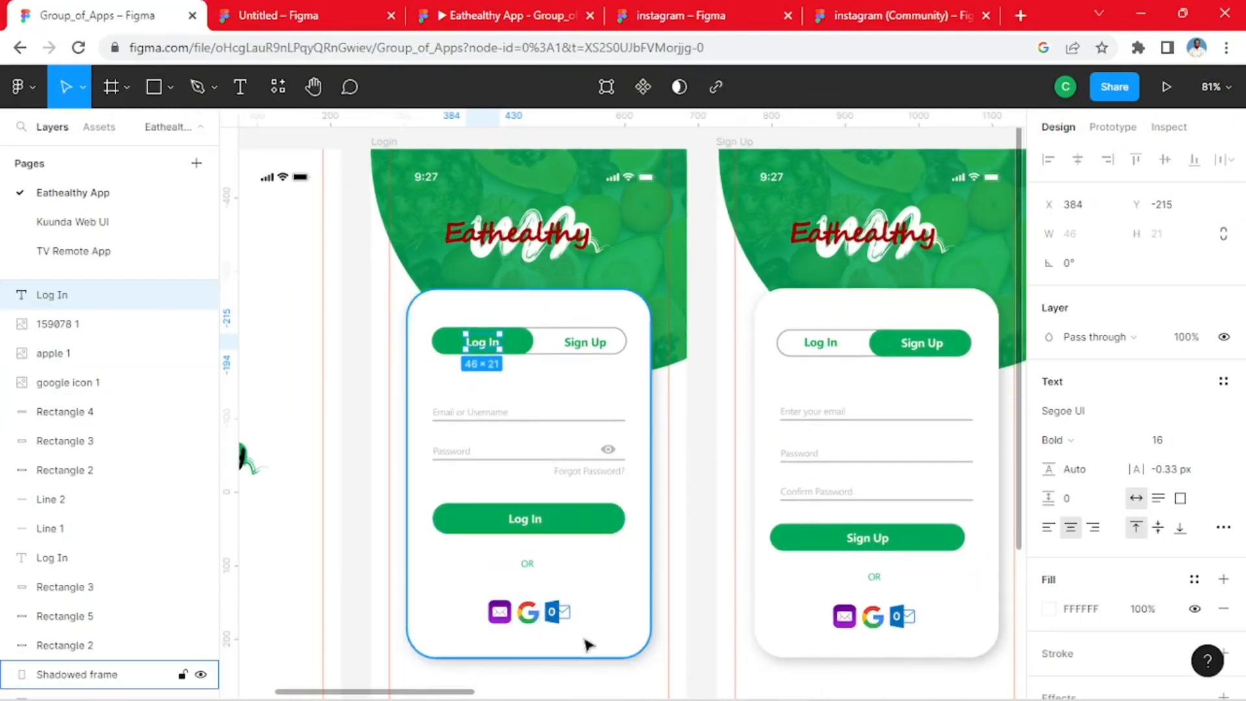
pyautogui.click(554, 618)
pyautogui.keyDown('shift'); pyautogui.click(529, 623); pyautogui.keyUp('shift')
pyautogui.keyDown('shift'); pyautogui.click(502, 620); pyautogui.keyUp('shift')
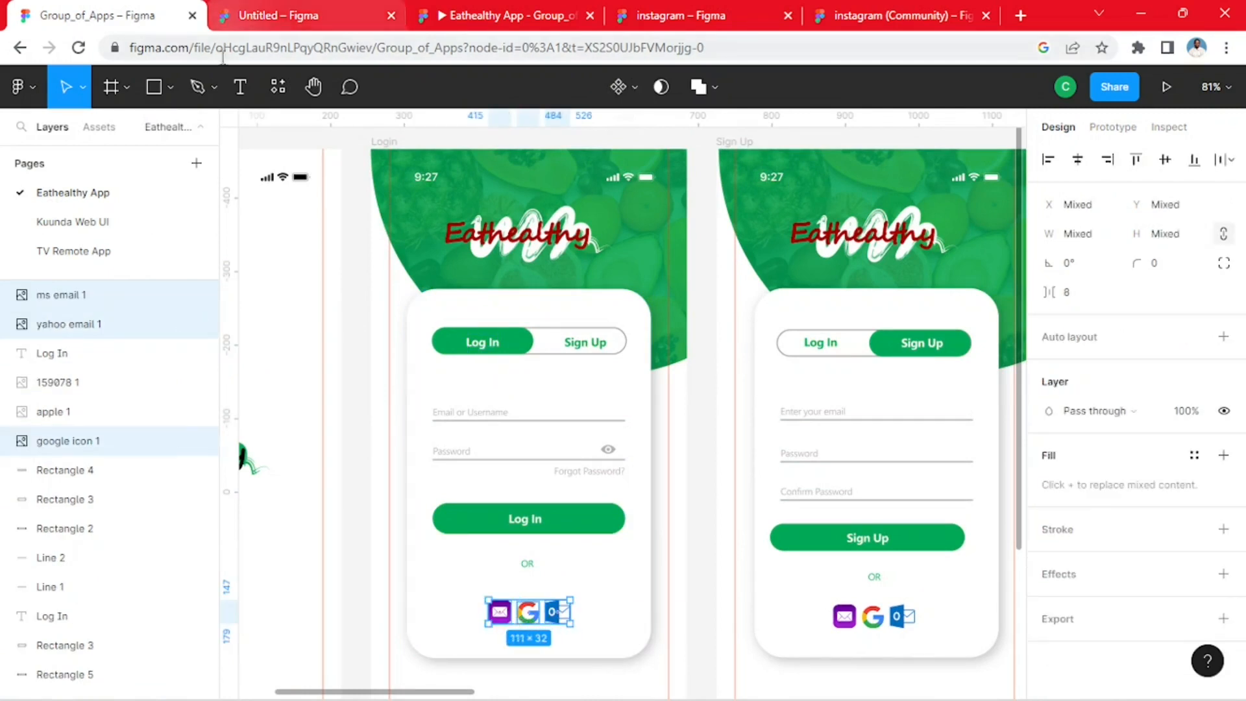
# - Paste the three icons into the Untitled file's Login screen and place them below the "OR" label
pyautogui.click(278, 15)
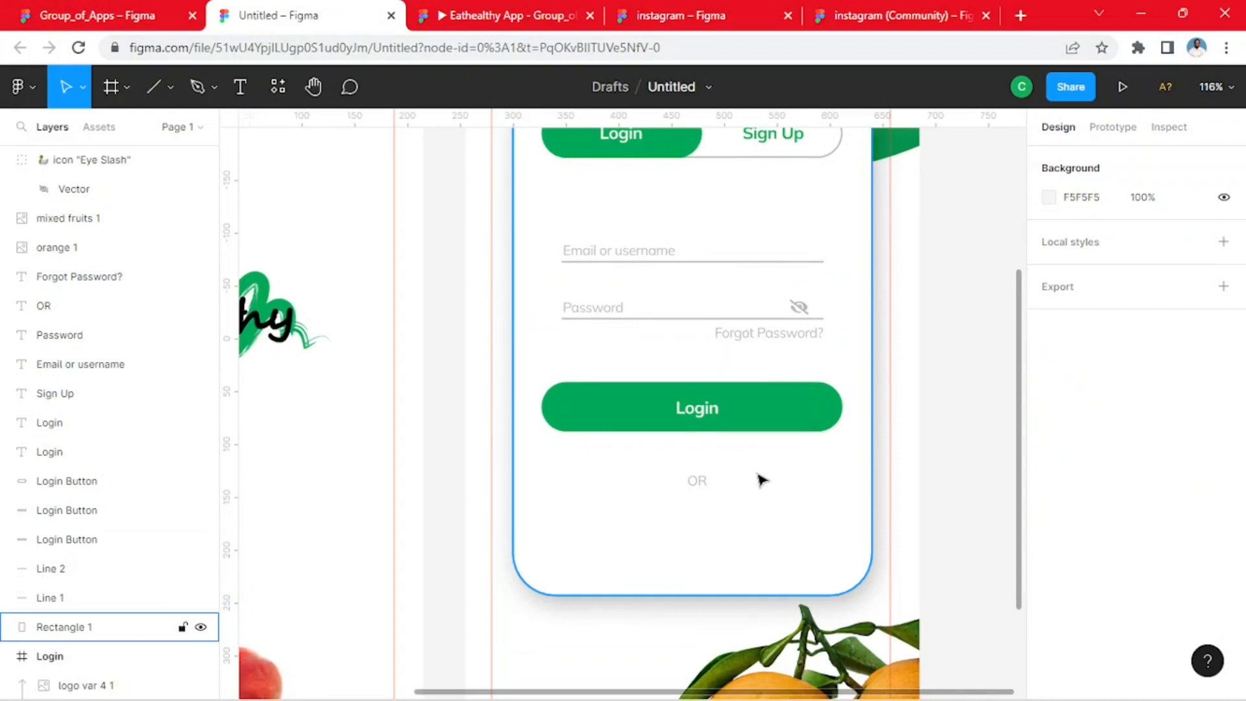
pyautogui.hotkey('ctrl', 'v')
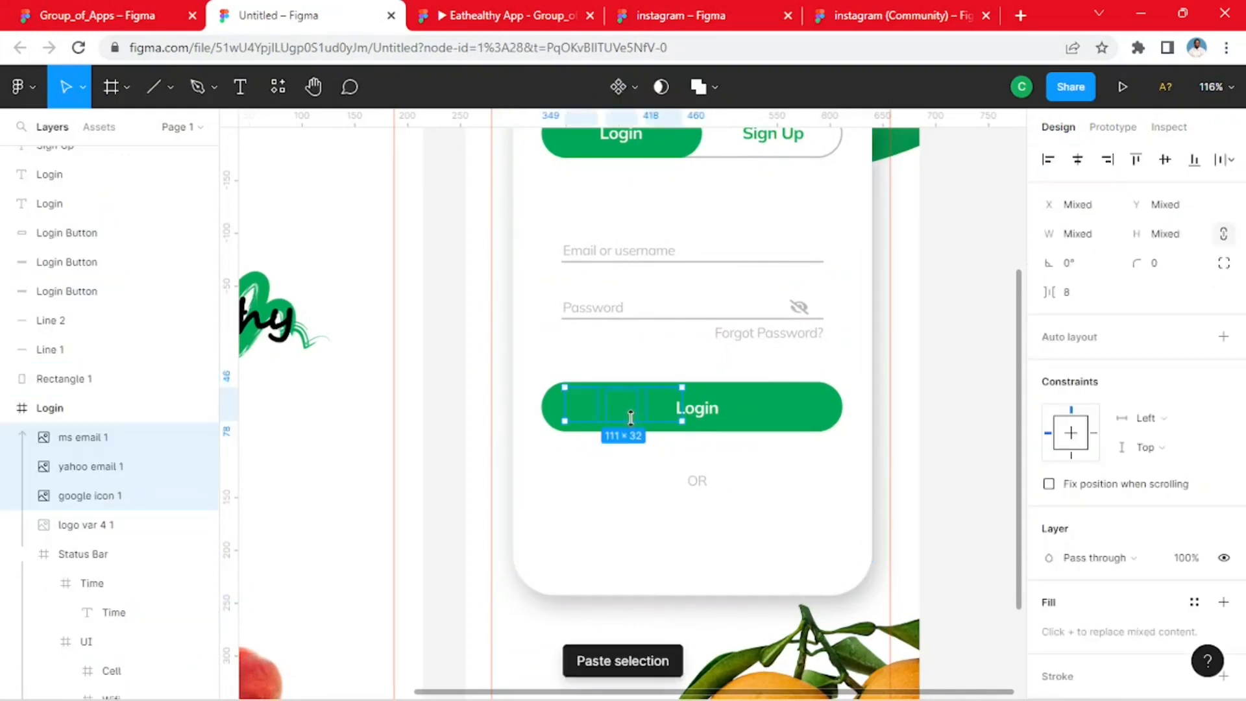
pyautogui.moveTo(631, 414); pyautogui.dragTo(708, 540)
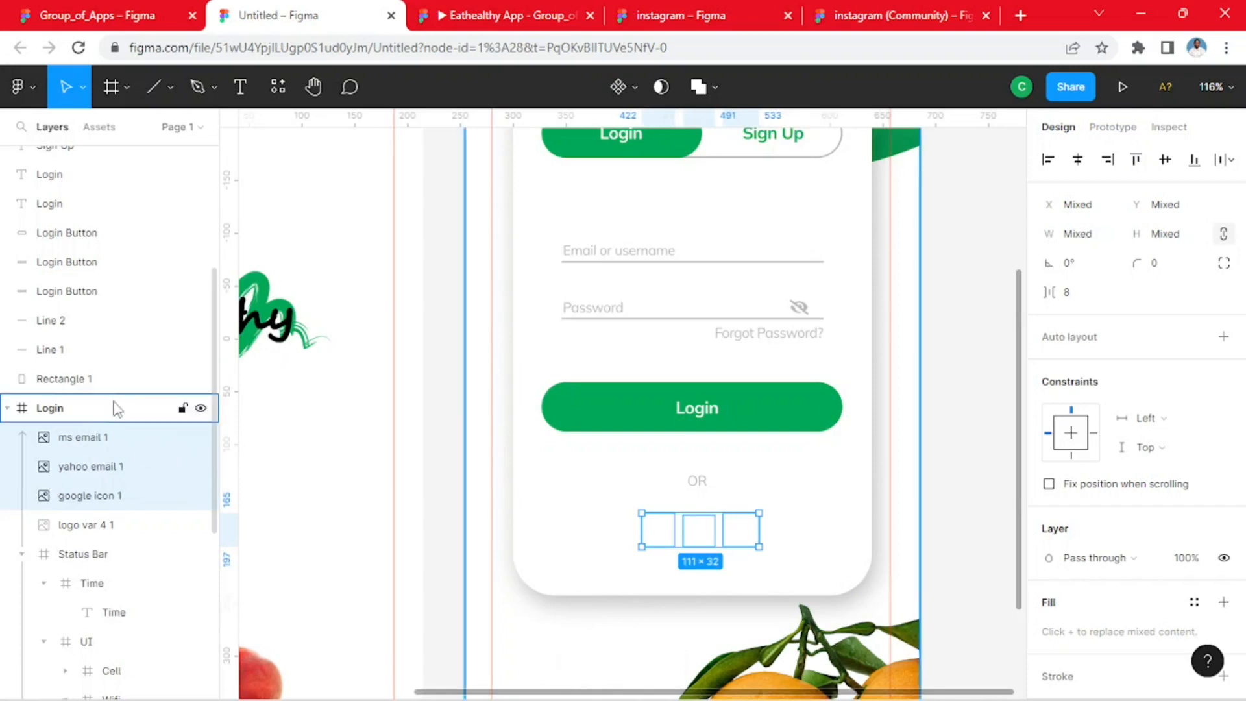
# - Move the three icon layers out of the Login frame to just above the "Email or username" layer
pyautogui.scroll(5, 117, 409)
pyautogui.scroll(-2, 135, 494)
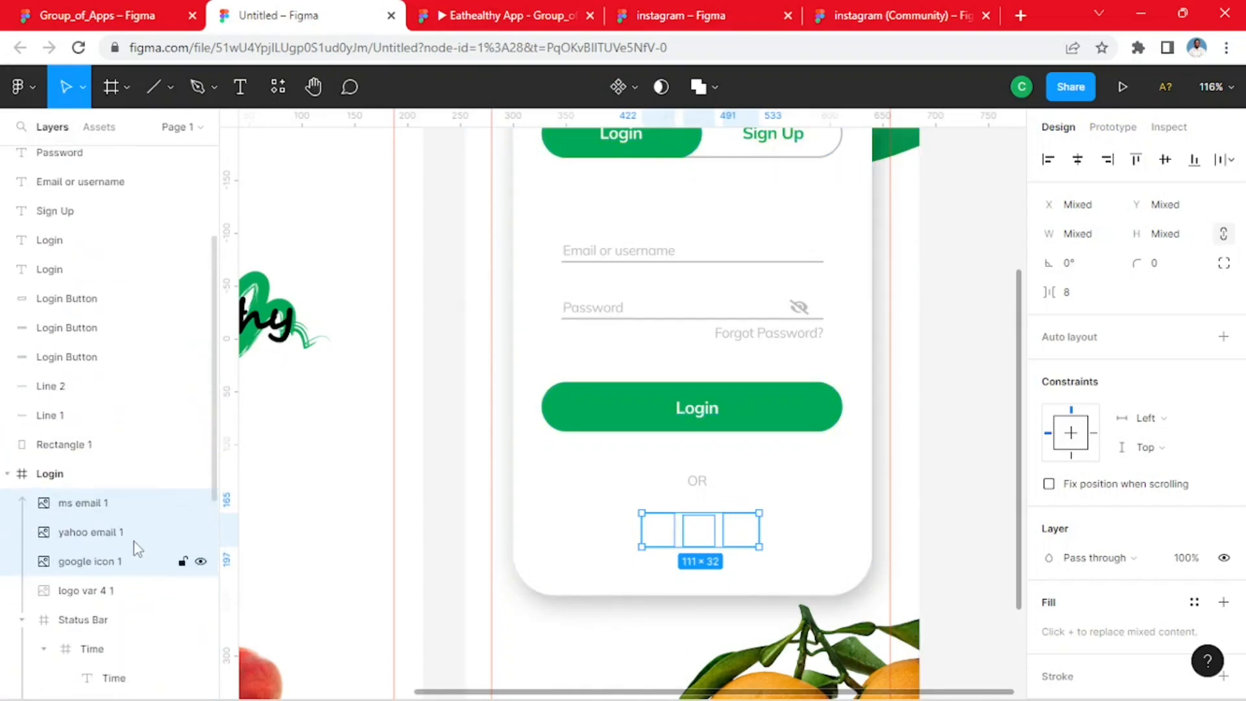
pyautogui.moveTo(107, 516); pyautogui.dragTo(101, 188)
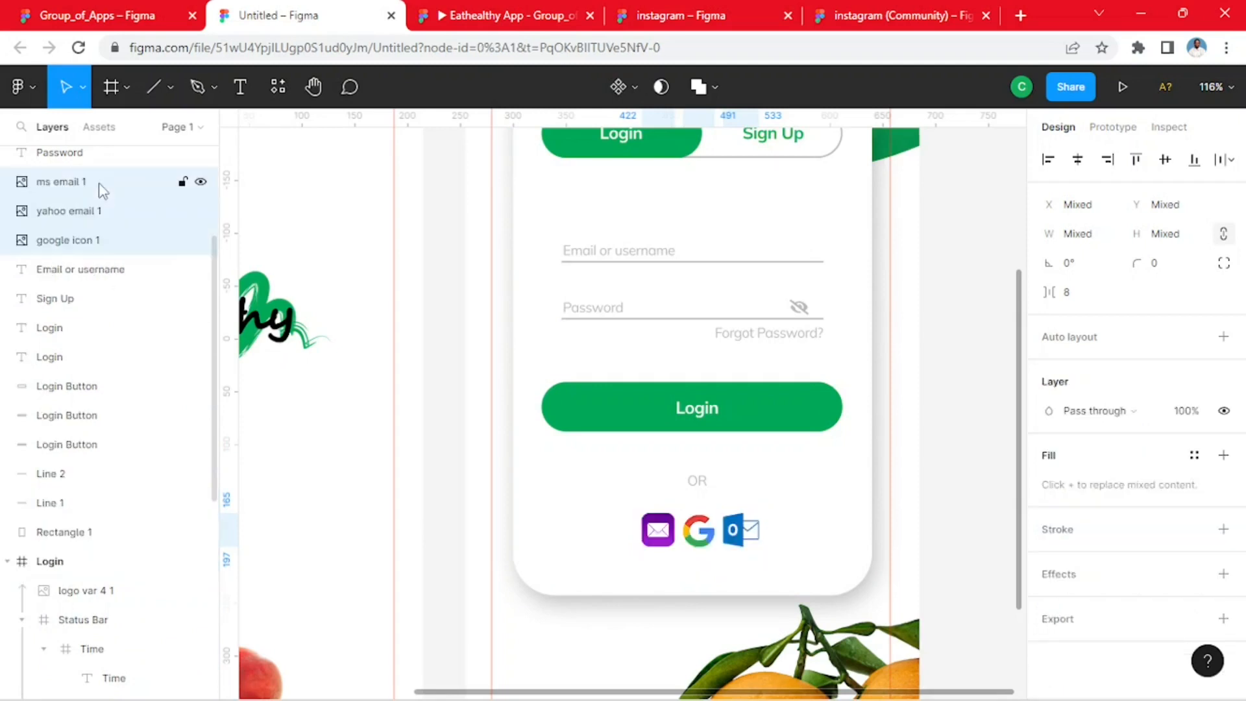
# - Nudge the three email-provider icons on the Login screen down to Y 174 and left to X 421
pyautogui.click(968, 389)
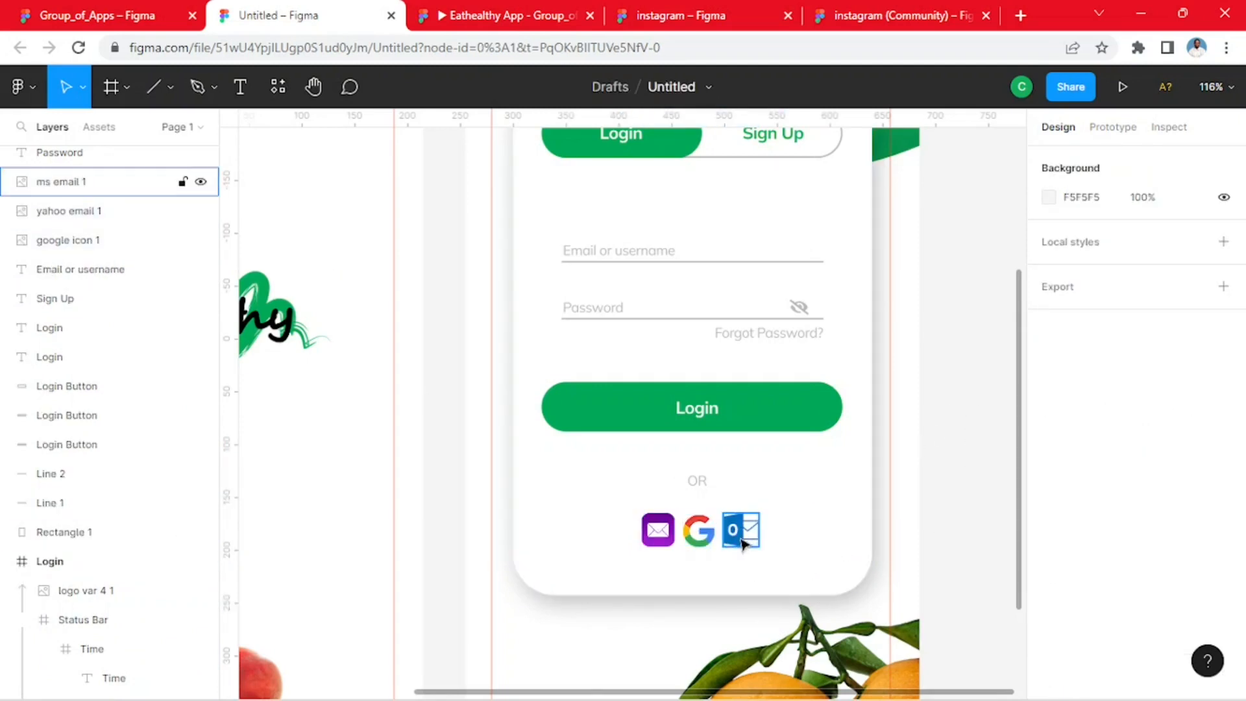
pyautogui.click(732, 534)
pyautogui.keyDown('shift'); pyautogui.click(699, 533); pyautogui.keyUp('shift')
pyautogui.keyDown('shift'); pyautogui.click(659, 540); pyautogui.keyUp('shift')
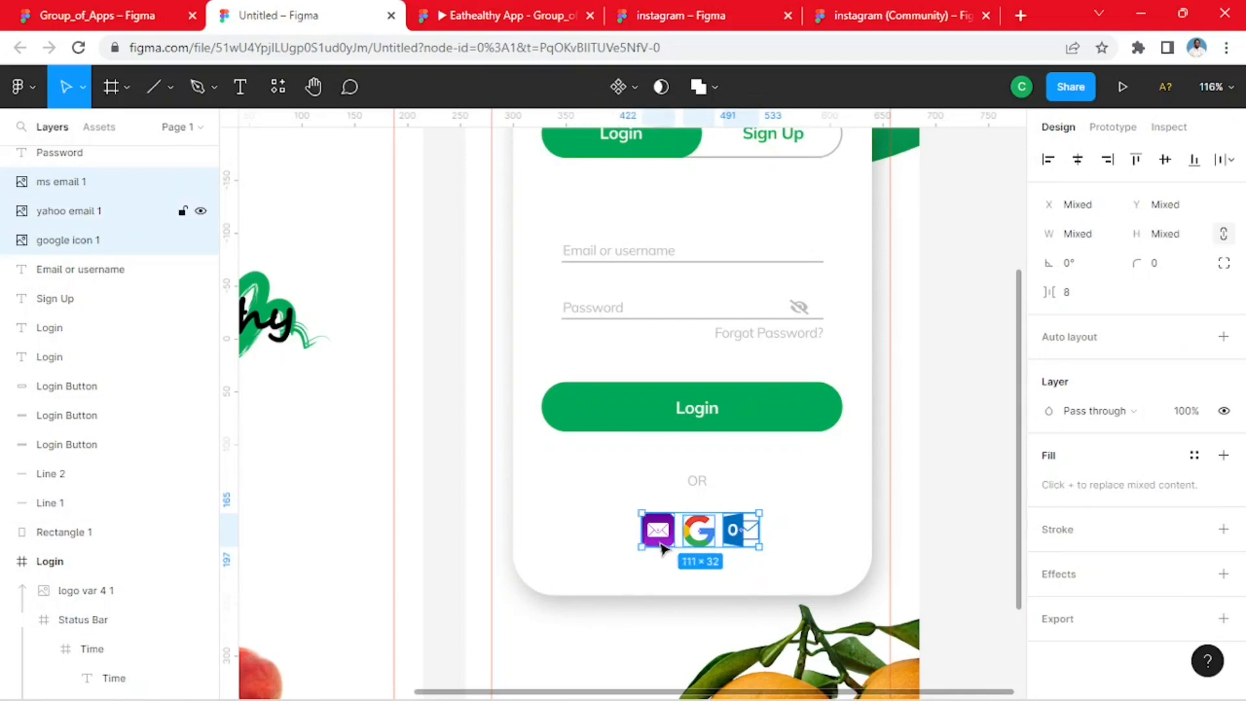
pyautogui.press('Down')
pyautogui.press('Down')
pyautogui.press('Down')
pyautogui.press('Down')
pyautogui.press('Down')
pyautogui.press('Down')
pyautogui.press('Down')
pyautogui.press('Down')
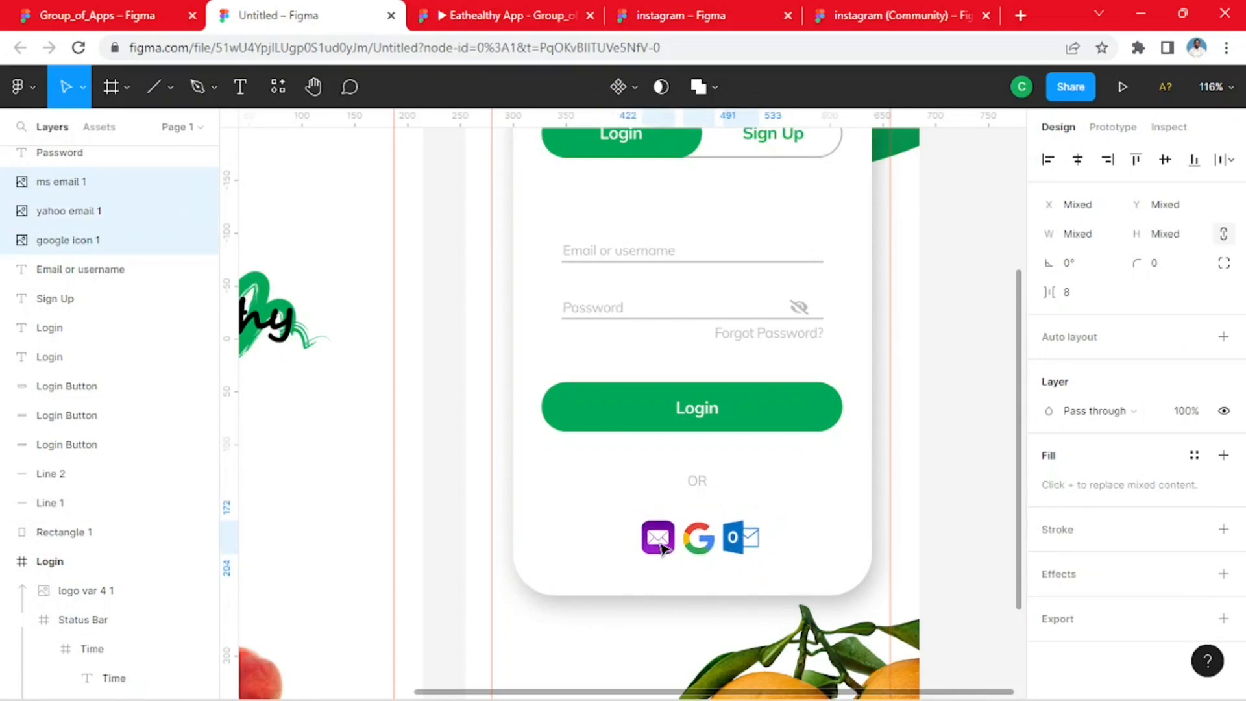
pyautogui.press('Left')
pyautogui.press('Left')
pyautogui.press('Left')
pyautogui.moveTo(661, 547); pyautogui.dragTo(663, 548)
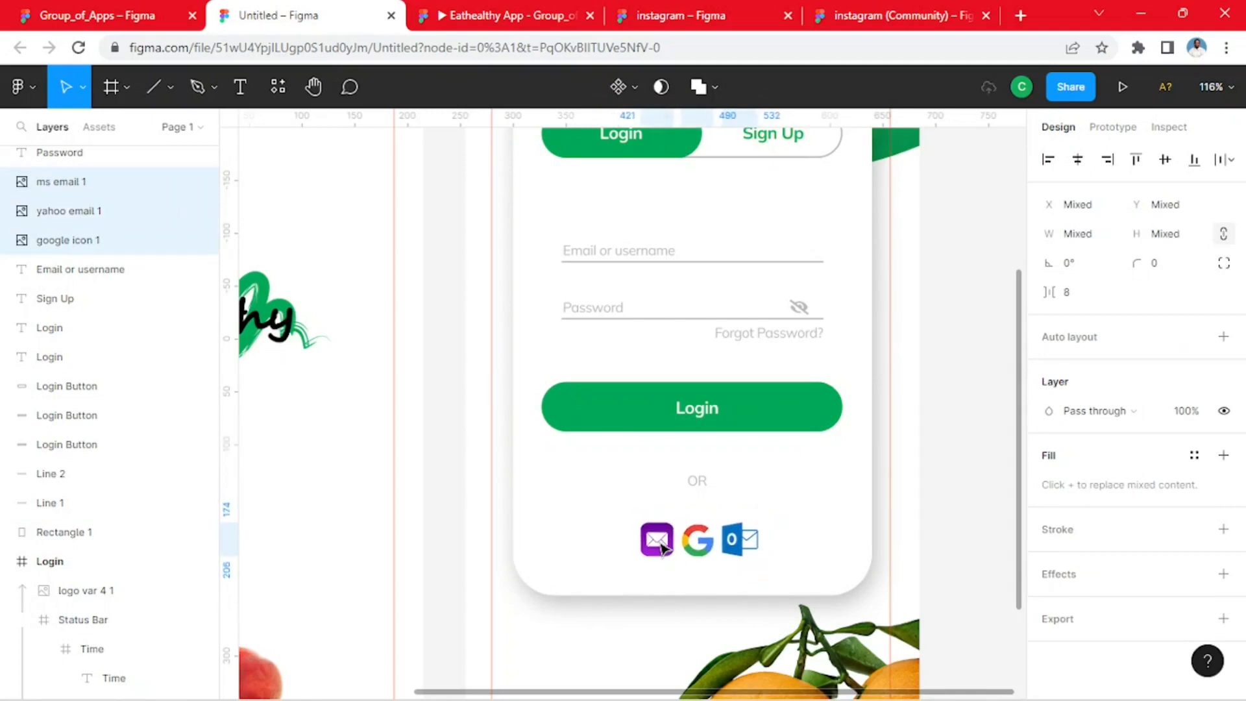
pyautogui.click(1010, 381)
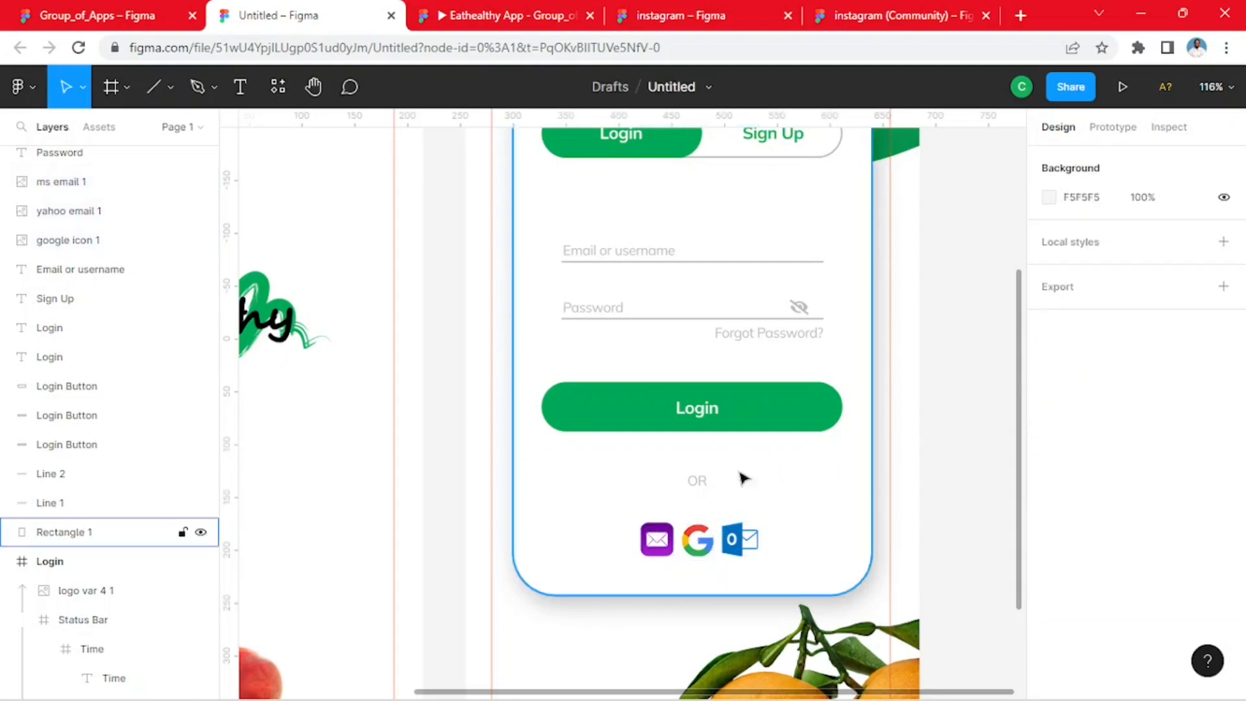
# - Lower the "OR" label slightly between the green Login button and the email-provider icons
pyautogui.click(705, 484)
pyautogui.moveTo(706, 484); pyautogui.dragTo(707, 485)
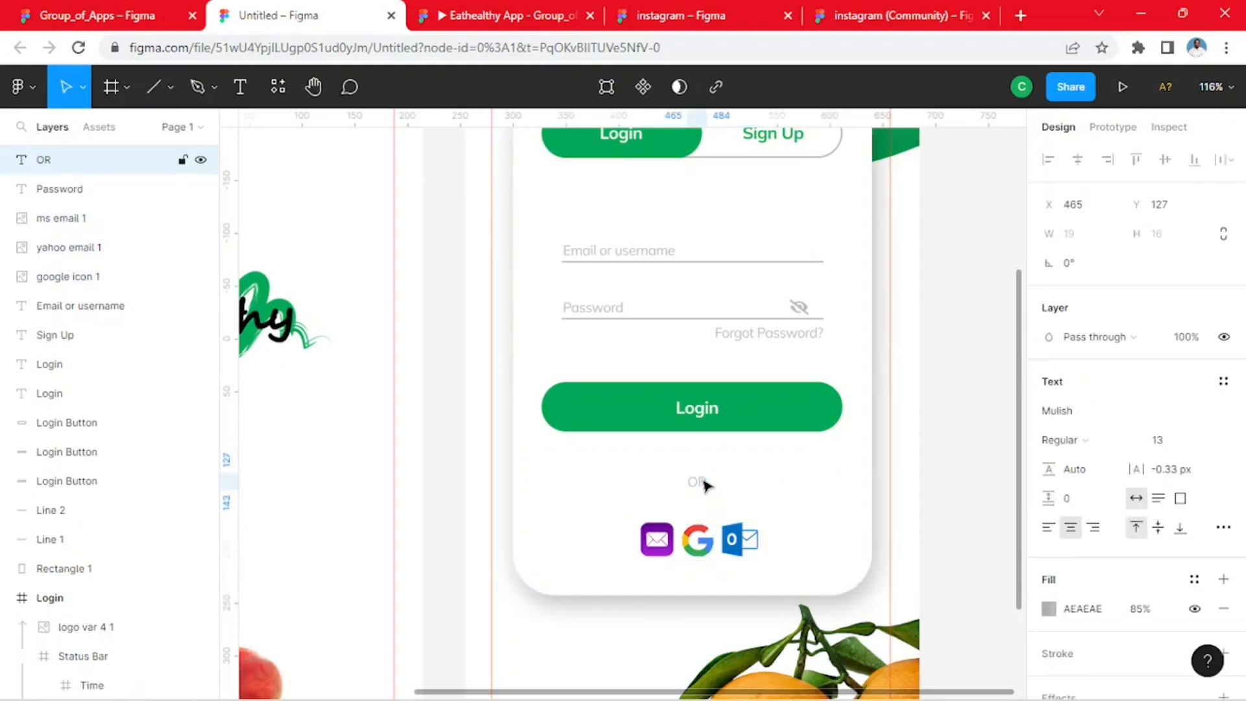
pyautogui.click(974, 341)
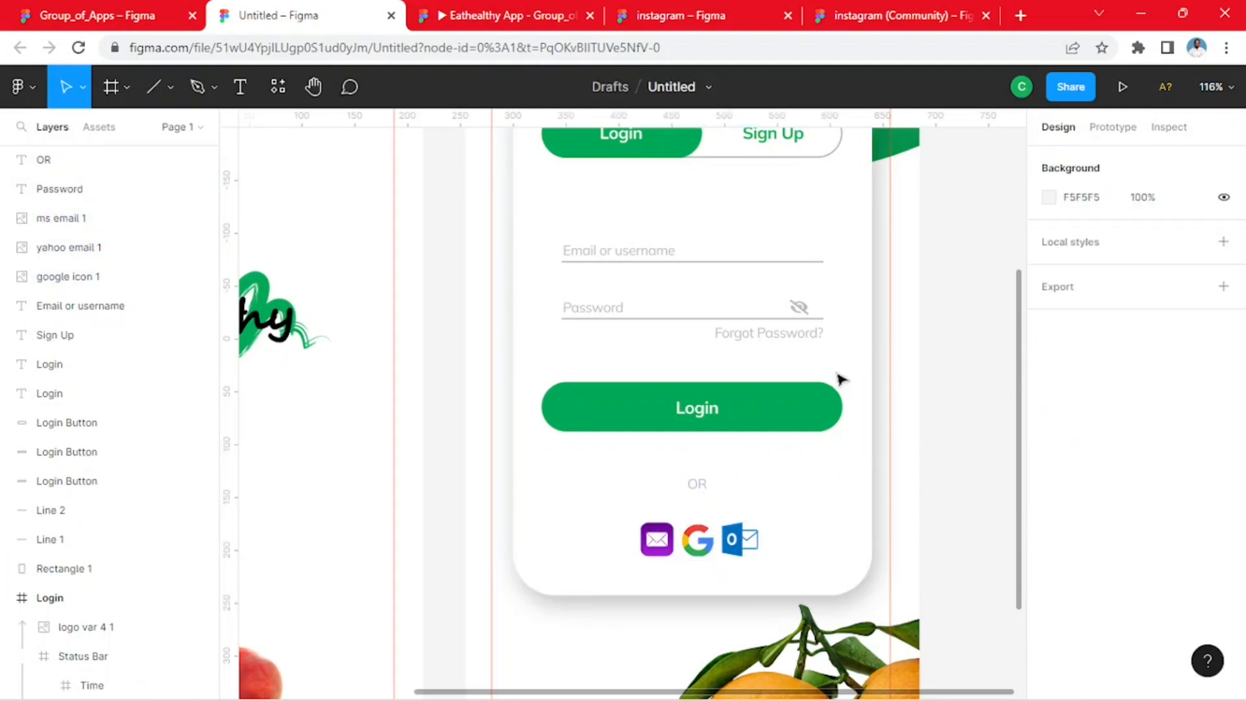
# - Compare the finished Login screen with the Login screen in the Group_of_Apps file
pyautogui.scroll(-4, 840, 379)
pyautogui.scroll(-3, 812, 401)
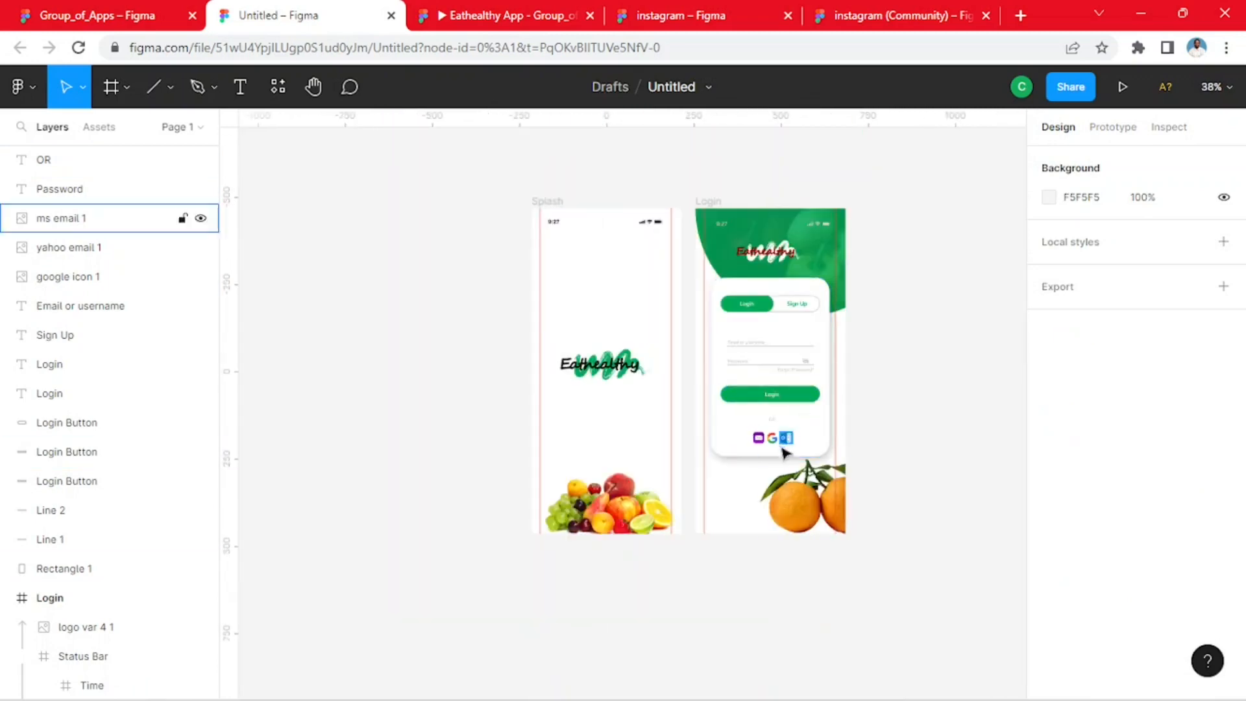
pyautogui.click(144, 23)
pyautogui.scroll(-2, 542, 357)
pyautogui.scroll(4, 451, 241)
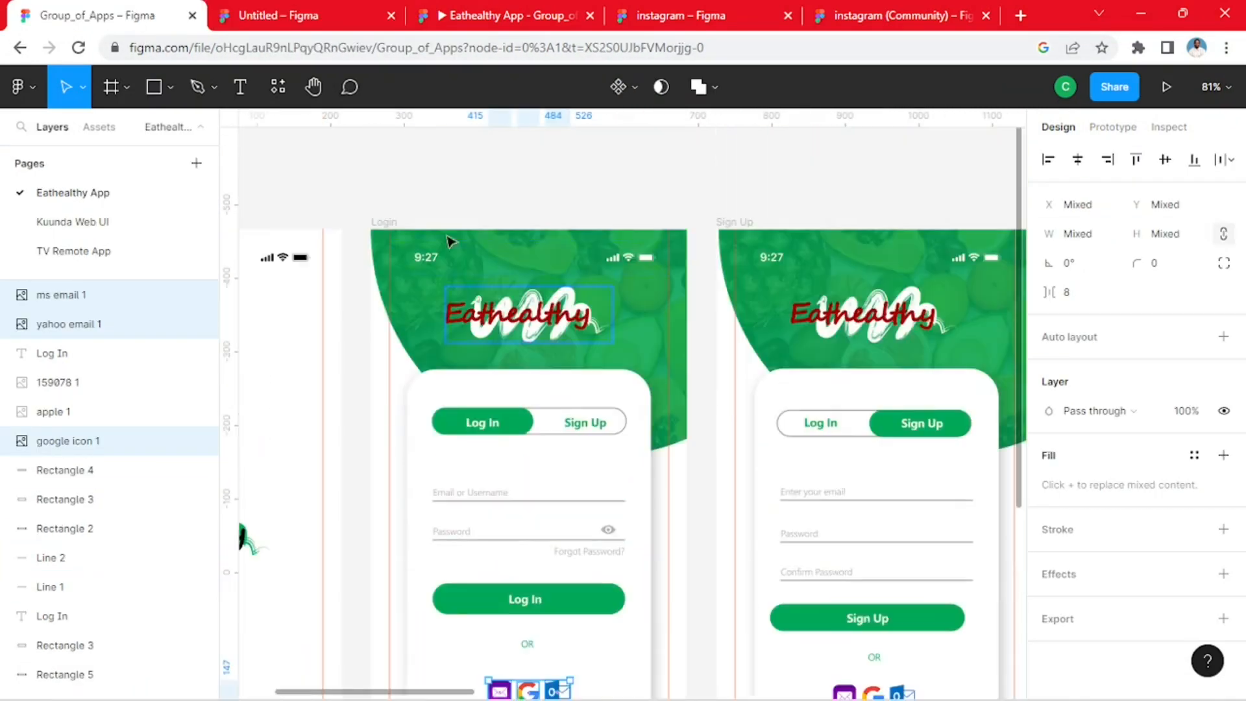
pyautogui.click(280, 15)
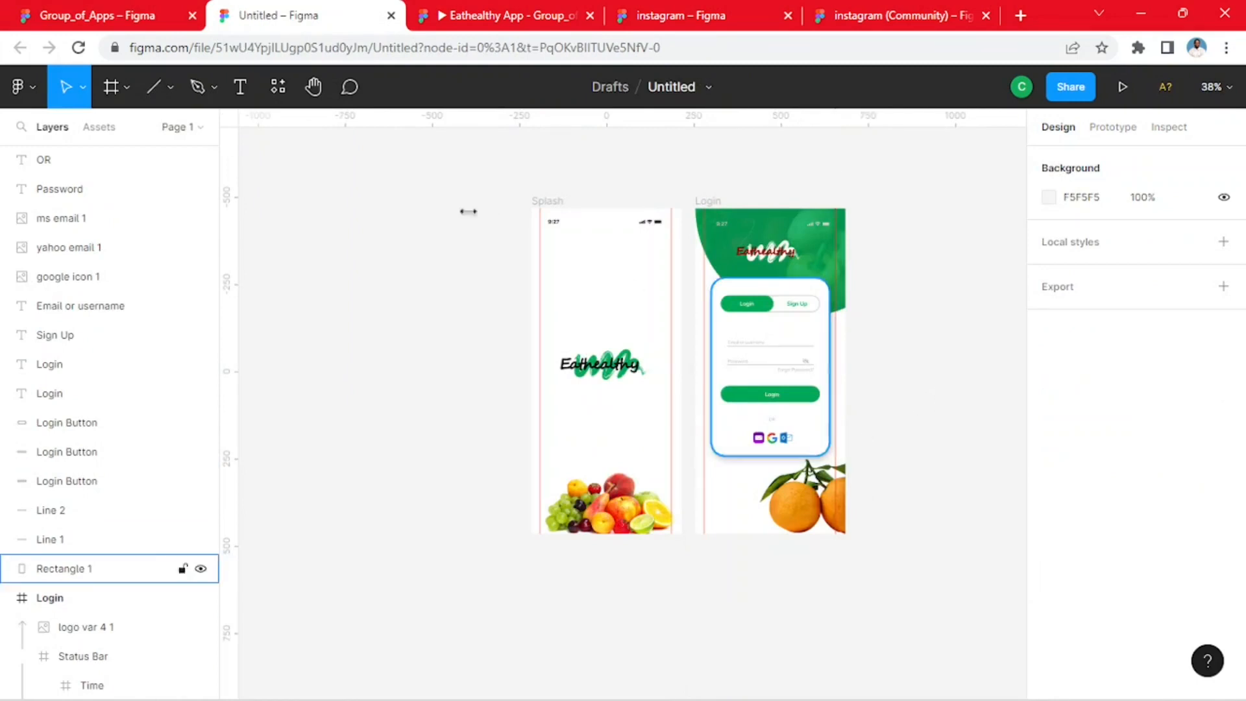
pyautogui.click(117, 18)
pyautogui.scroll(-3, 520, 348)
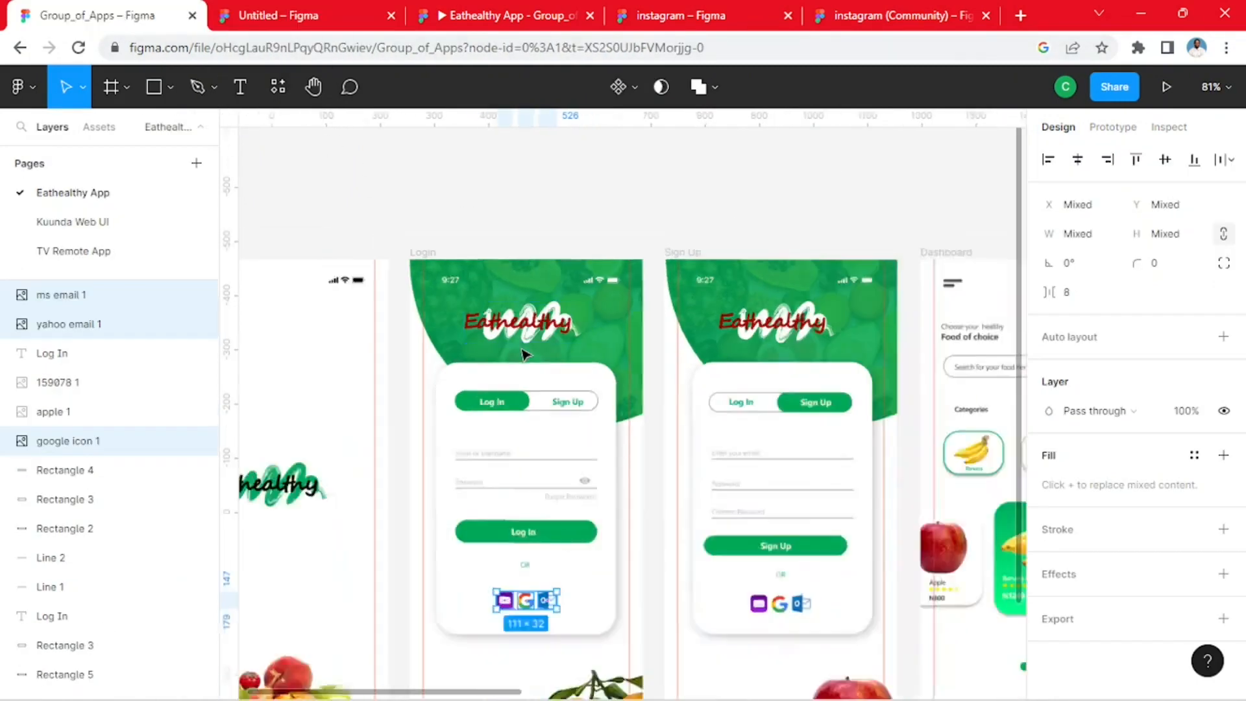
pyautogui.click(319, 18)
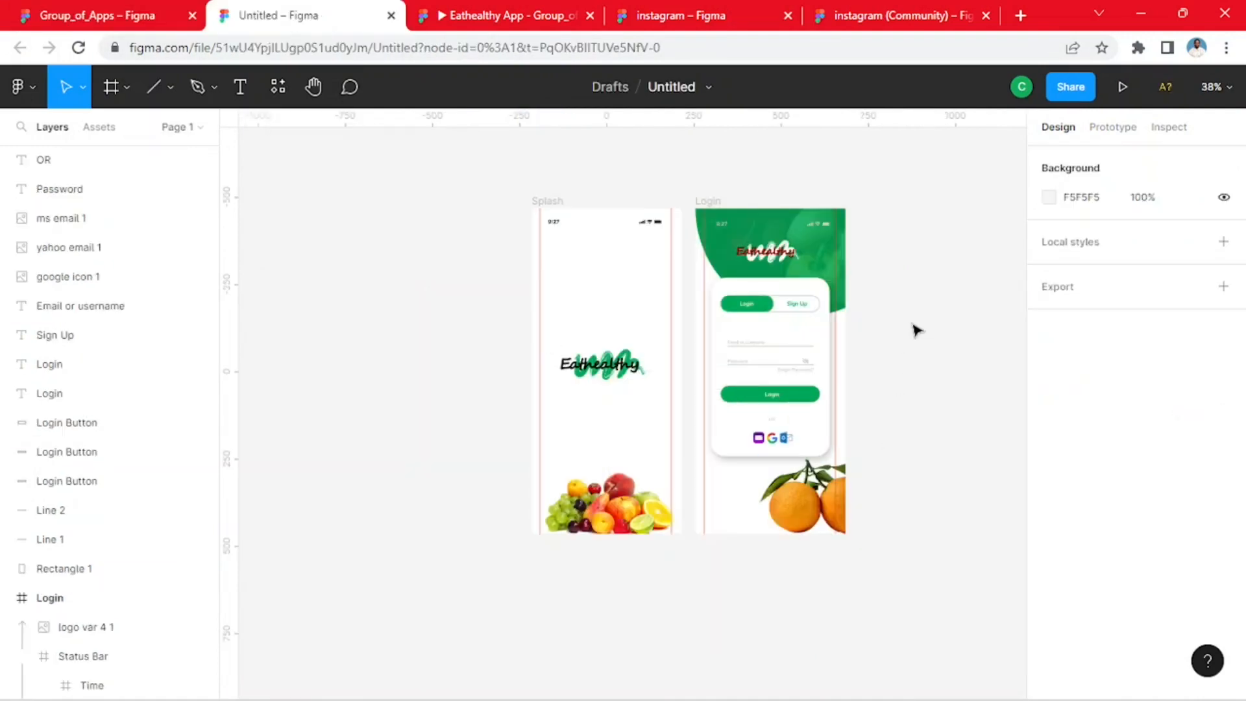
# - Examine the Sign Up screen in the Group_of_Apps file and return to the Untitled file
pyautogui.click(117, 16)
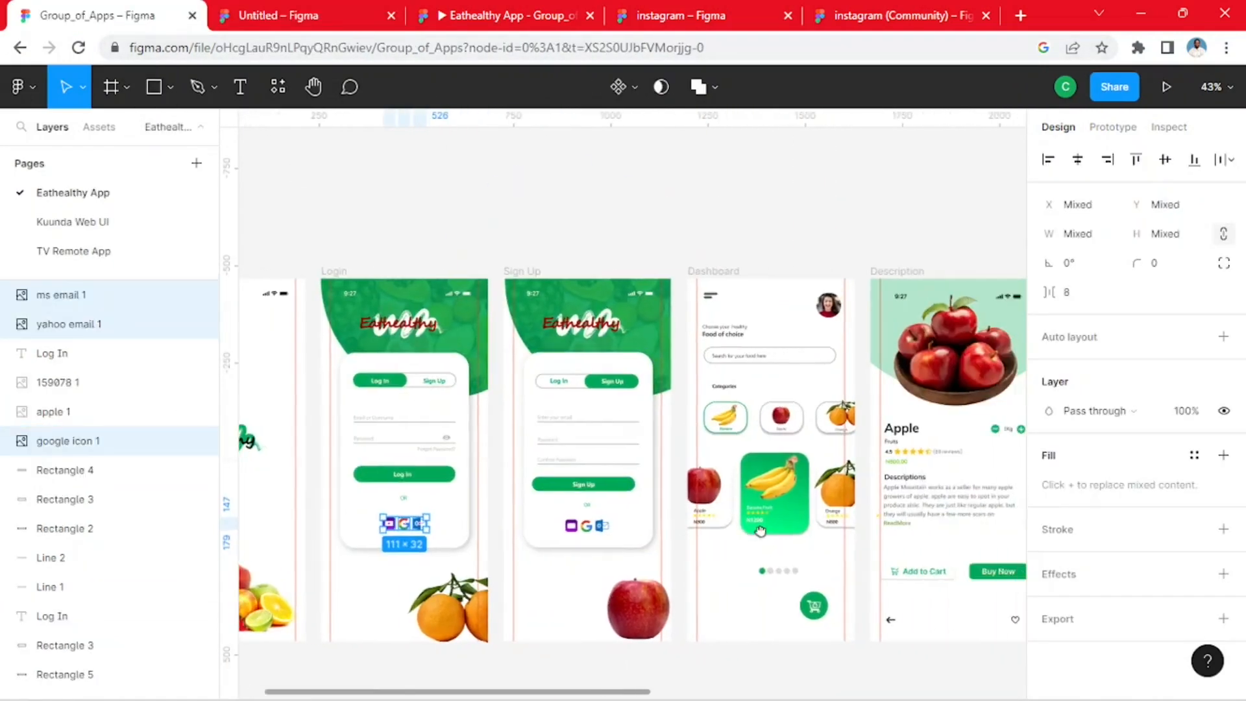
pyautogui.hscroll(3, 805, 584)
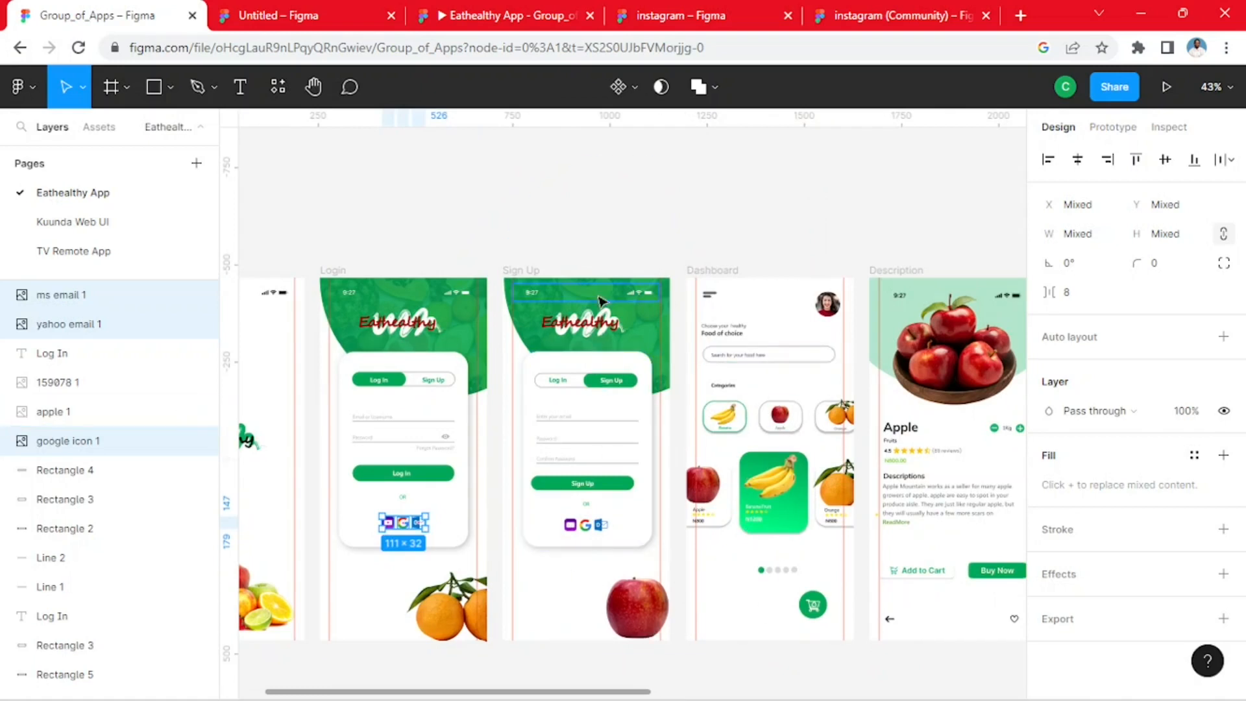
pyautogui.click(286, 16)
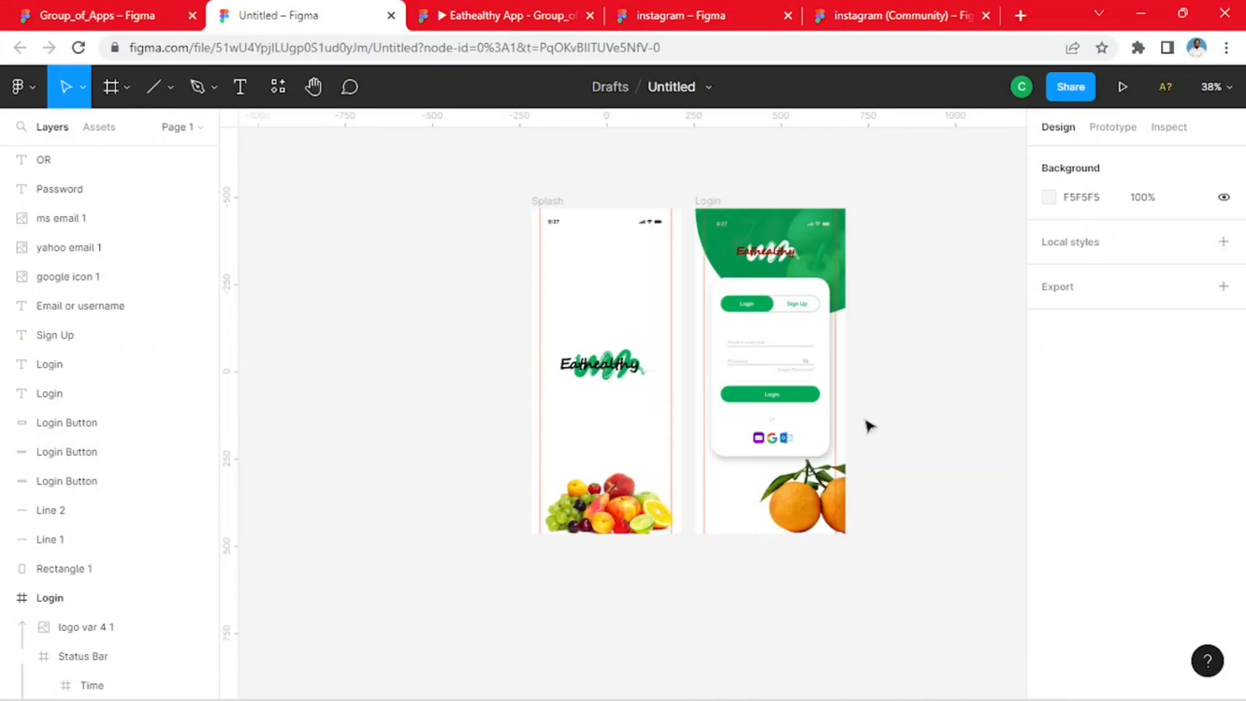
pyautogui.hscroll(4, 807, 492)
pyautogui.scroll(1, 807, 493)
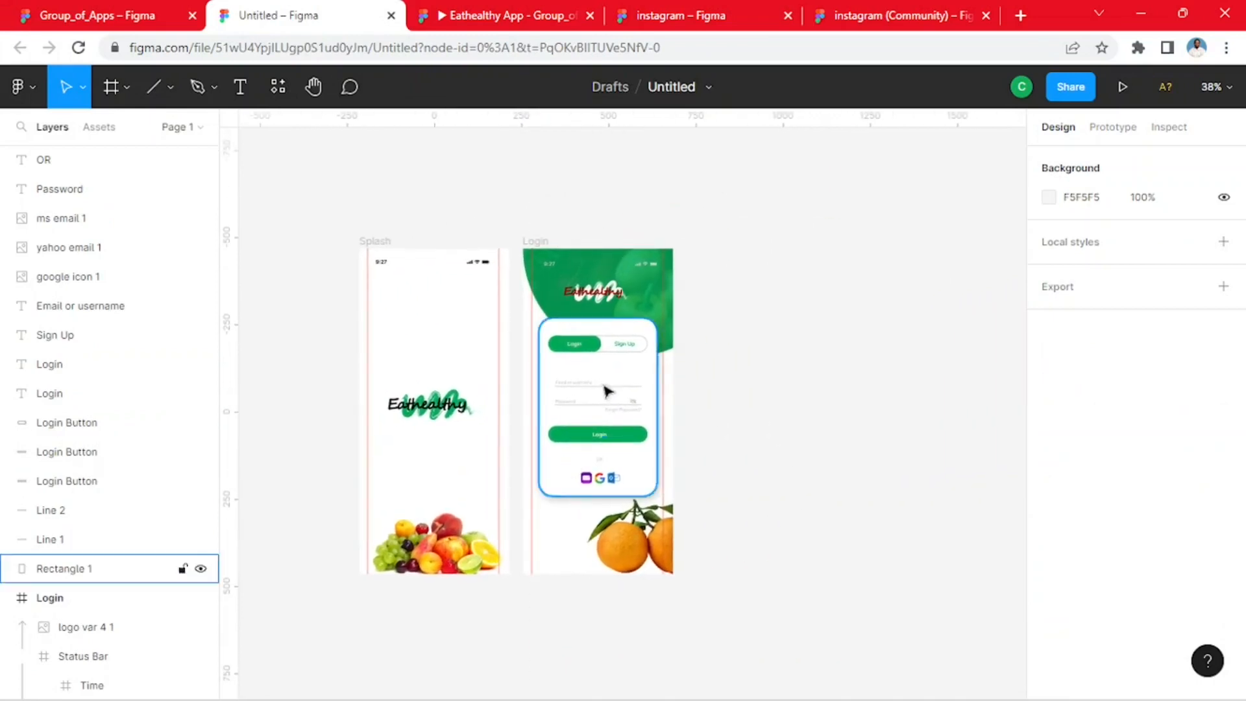
pyautogui.click(98, 16)
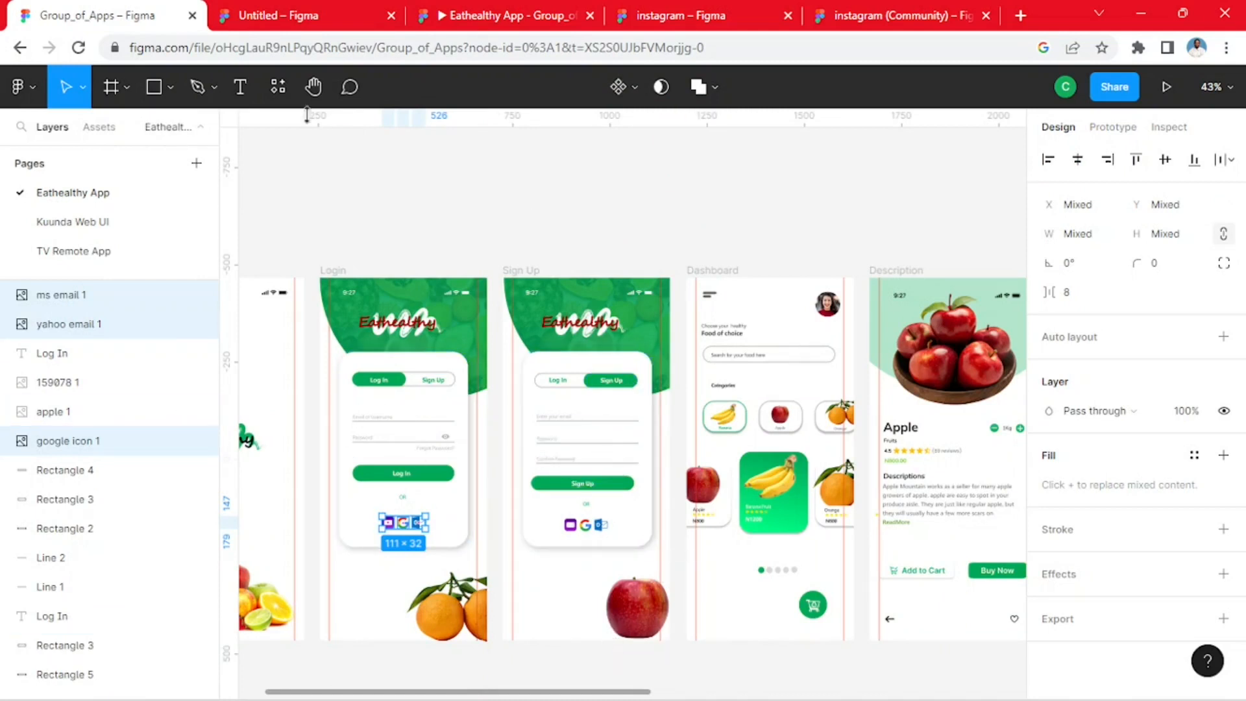
pyautogui.click(329, 27)
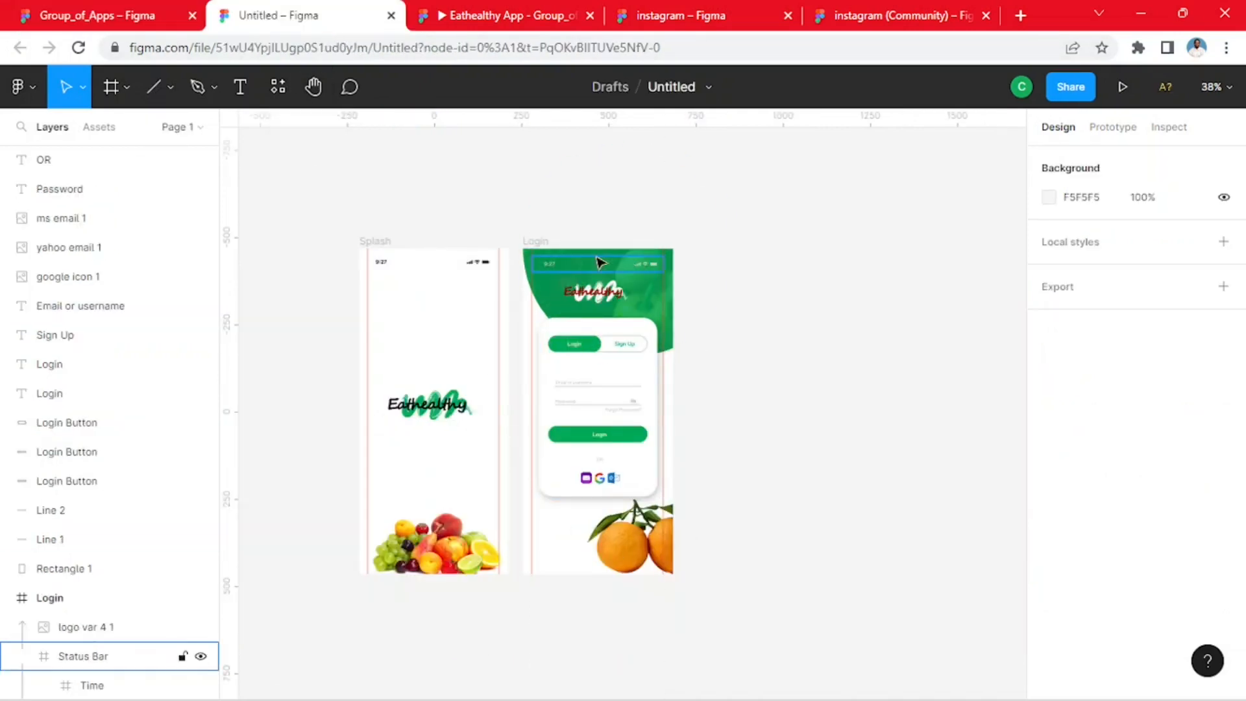
# - Duplicate the Login frame as a third screen beside the original, at X 725, Y -467
pyautogui.click(534, 246)
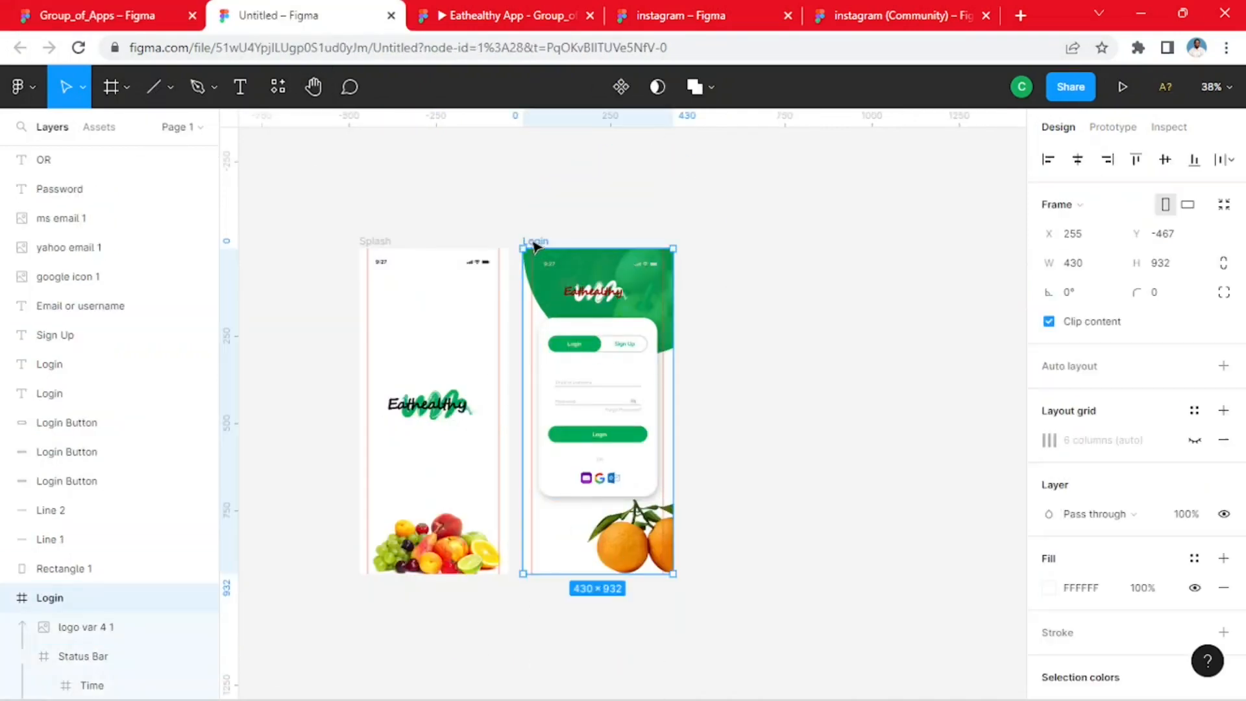
pyautogui.press('Escape')
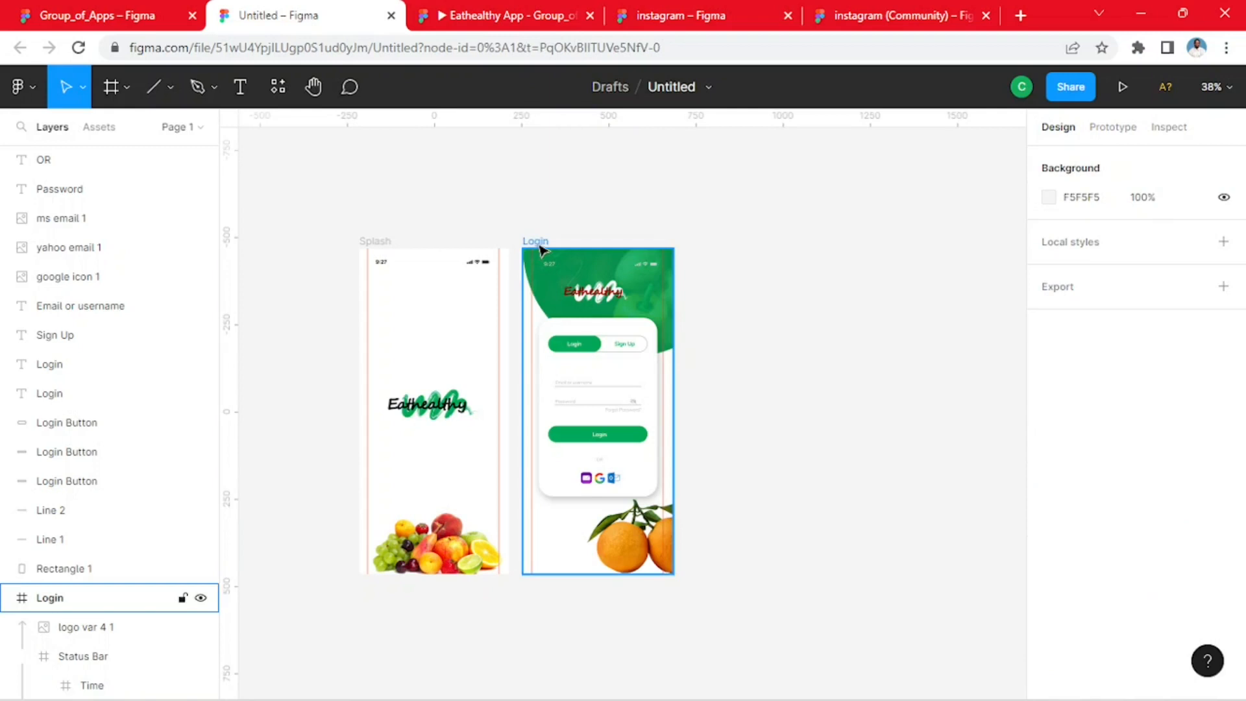
pyautogui.click(541, 249)
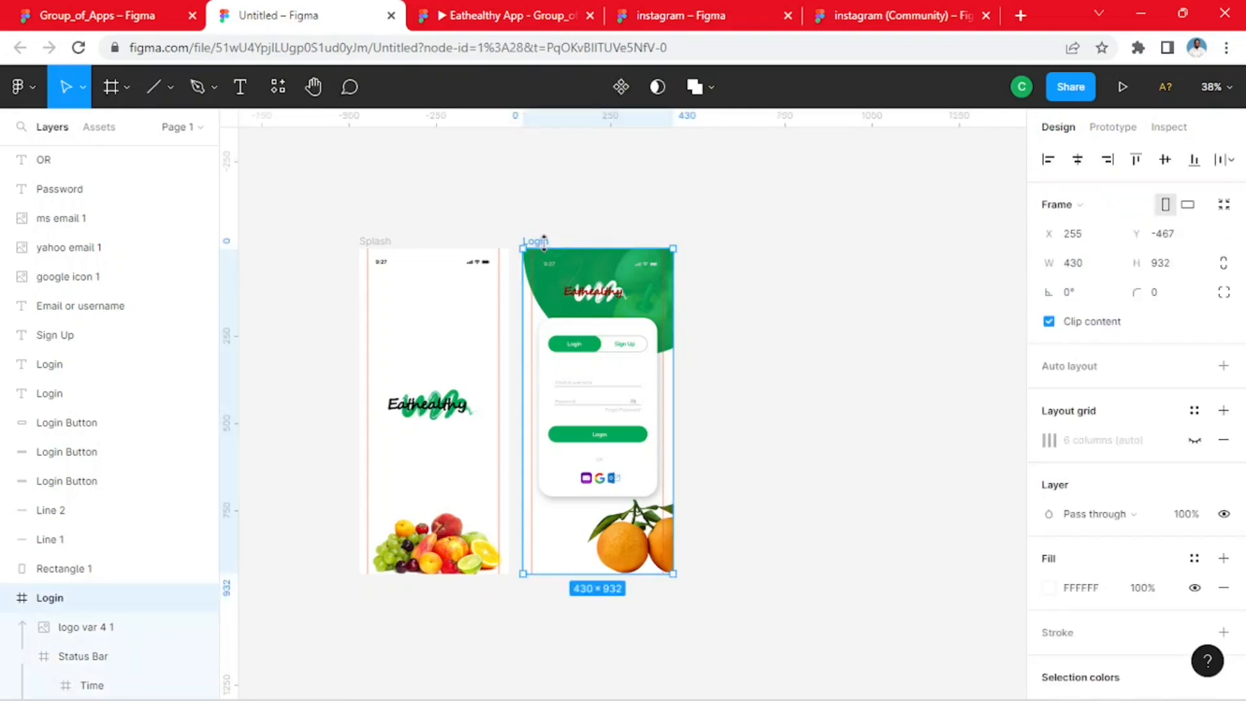
pyautogui.hotkey('ctrl', 'd')
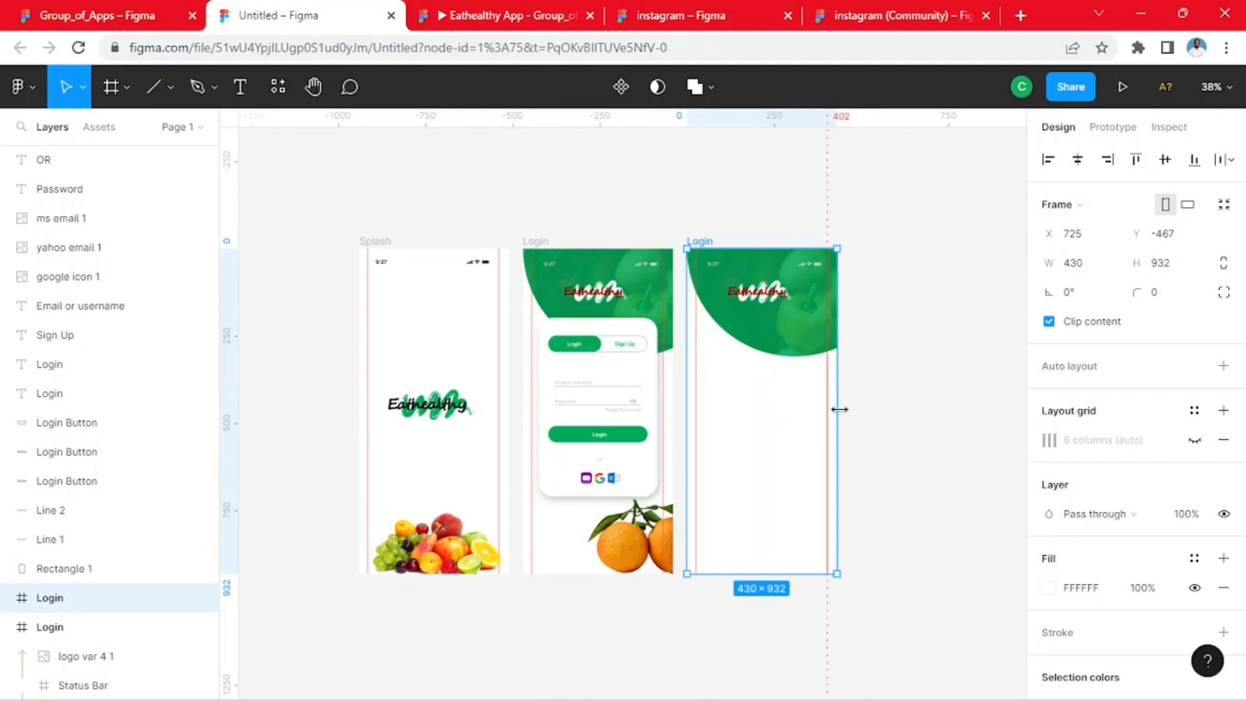
pyautogui.click(907, 407)
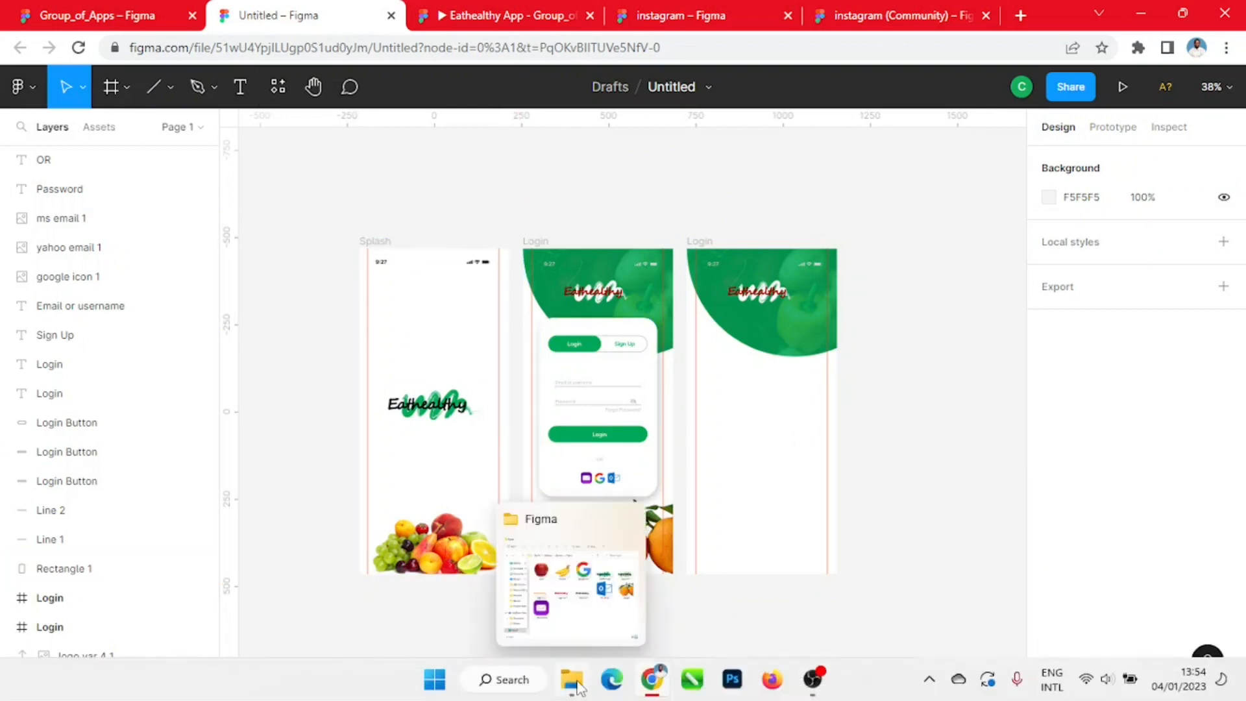
# - Import the red apple image from the Figma folder in File Explorer onto the canvas
pyautogui.click(574, 687)
pyautogui.moveTo(602, 314); pyautogui.dragTo(327, 485)
pyautogui.scroll(-6, 523, 431)
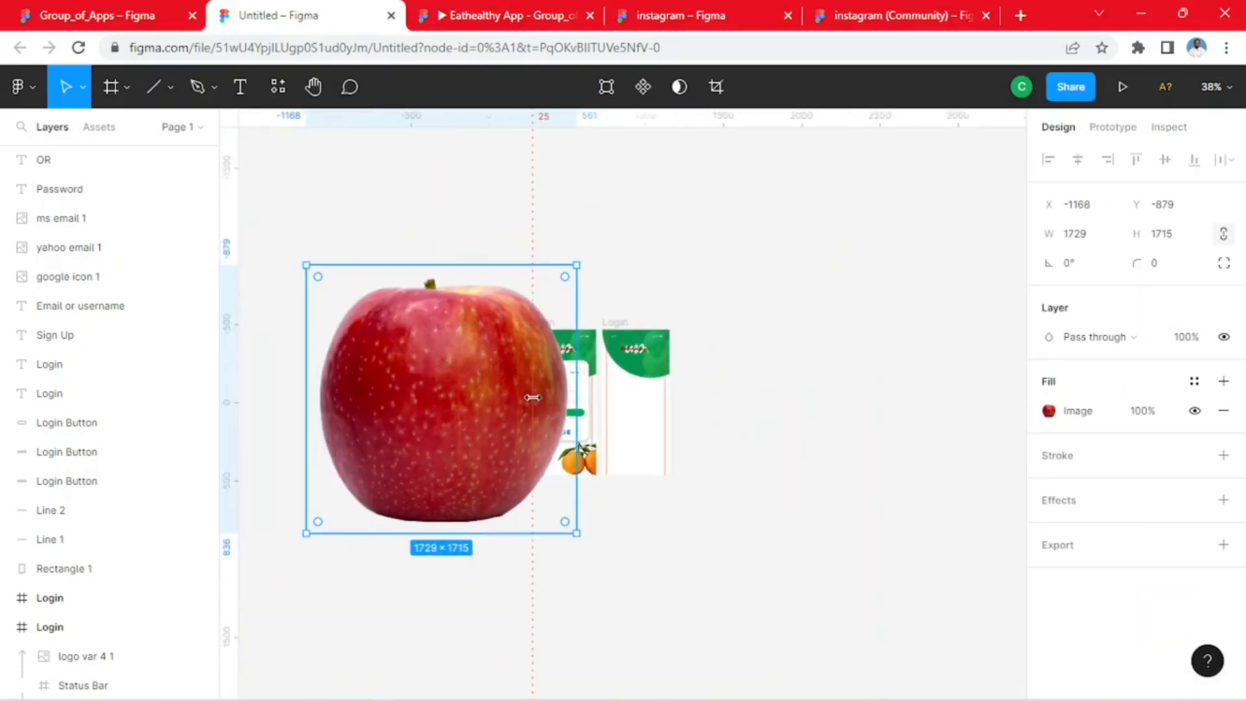
# - Scale the apple image down to 252 × 250 and place it on the empty canvas beside the third screen
pyautogui.moveTo(473, 431); pyautogui.dragTo(665, 455)
pyautogui.scroll(3, 592, 463)
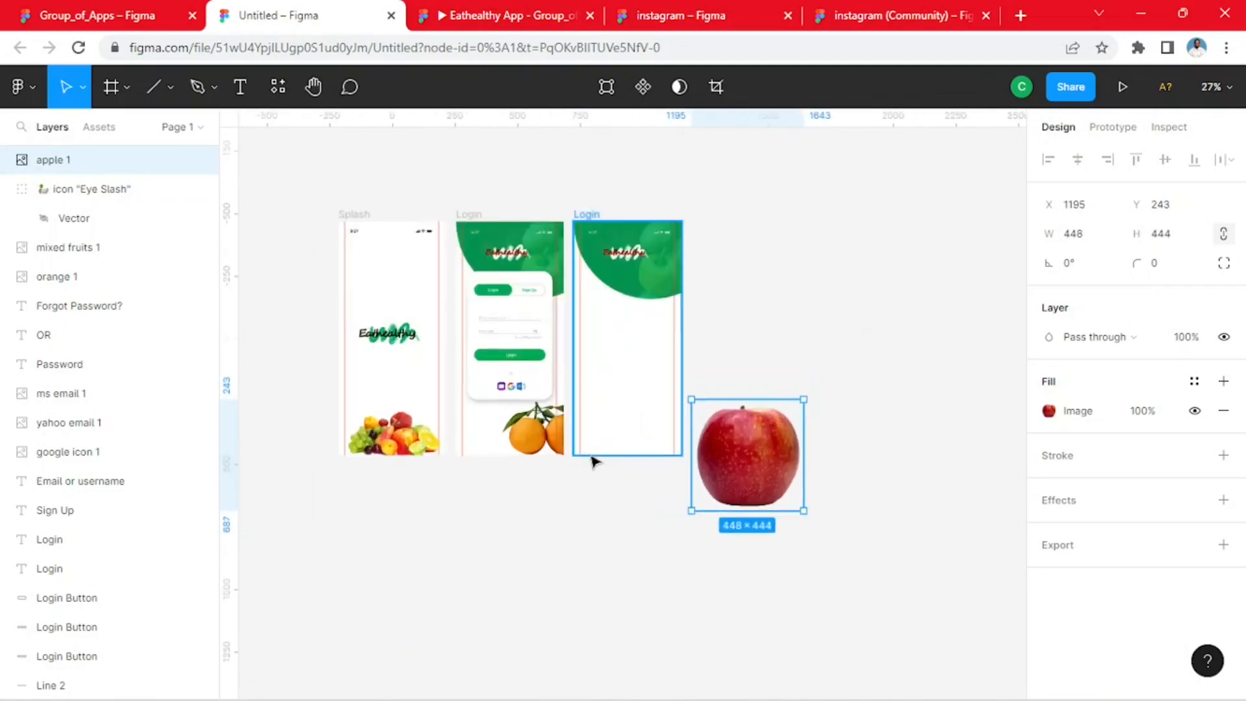
pyautogui.scroll(1, 592, 461)
pyautogui.moveTo(842, 390); pyautogui.dragTo(779, 451)
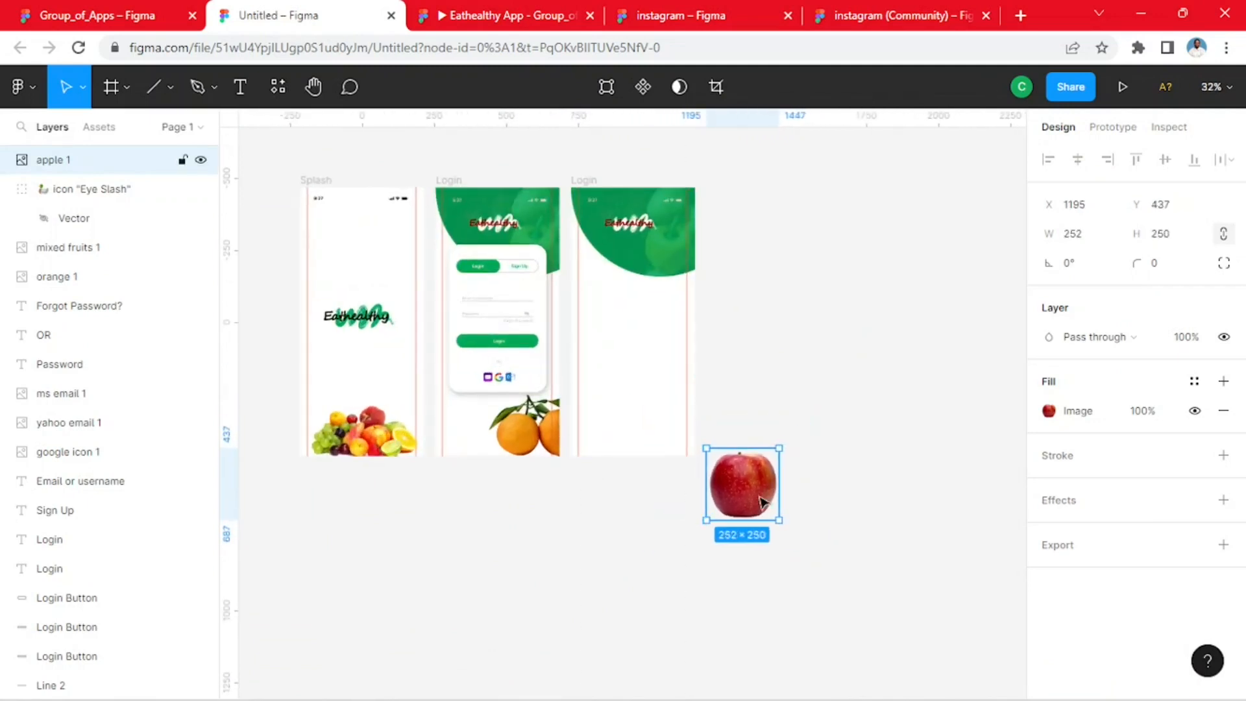
pyautogui.moveTo(766, 504); pyautogui.dragTo(805, 457)
# - Rename the duplicated Login frame as "Sign Up"
pyautogui.click(659, 172)
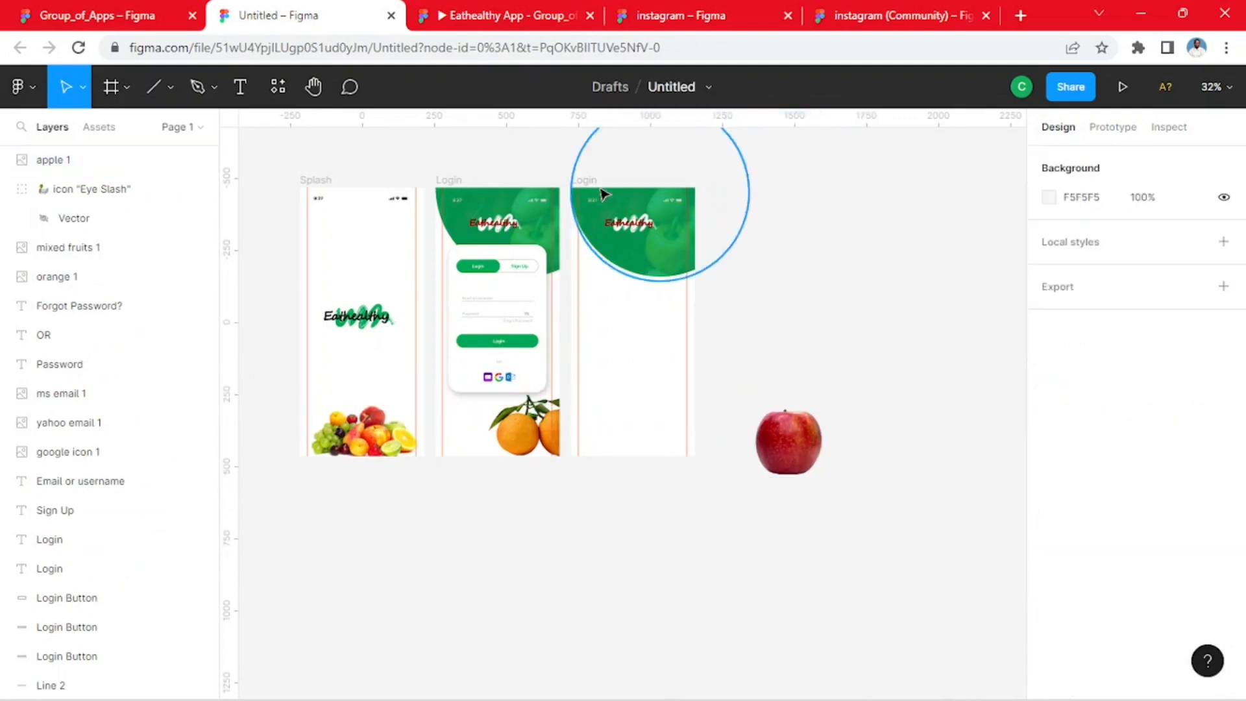
pyautogui.click(590, 185)
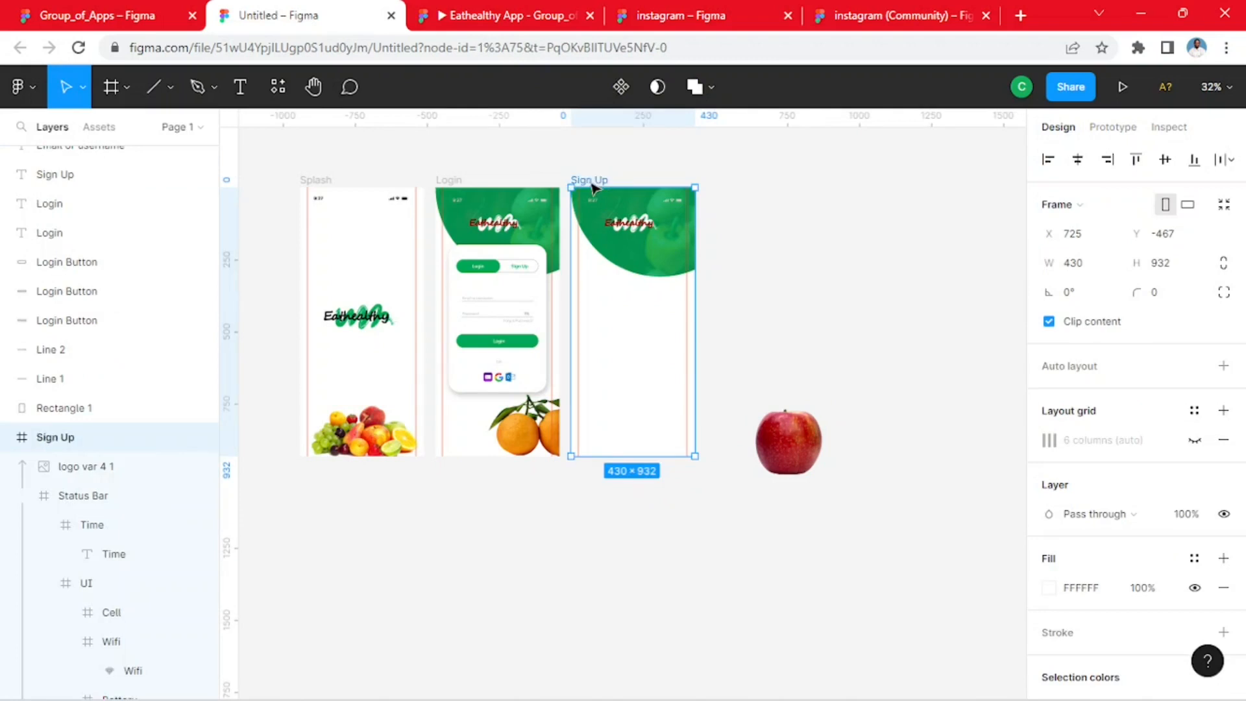
pyautogui.click(868, 553)
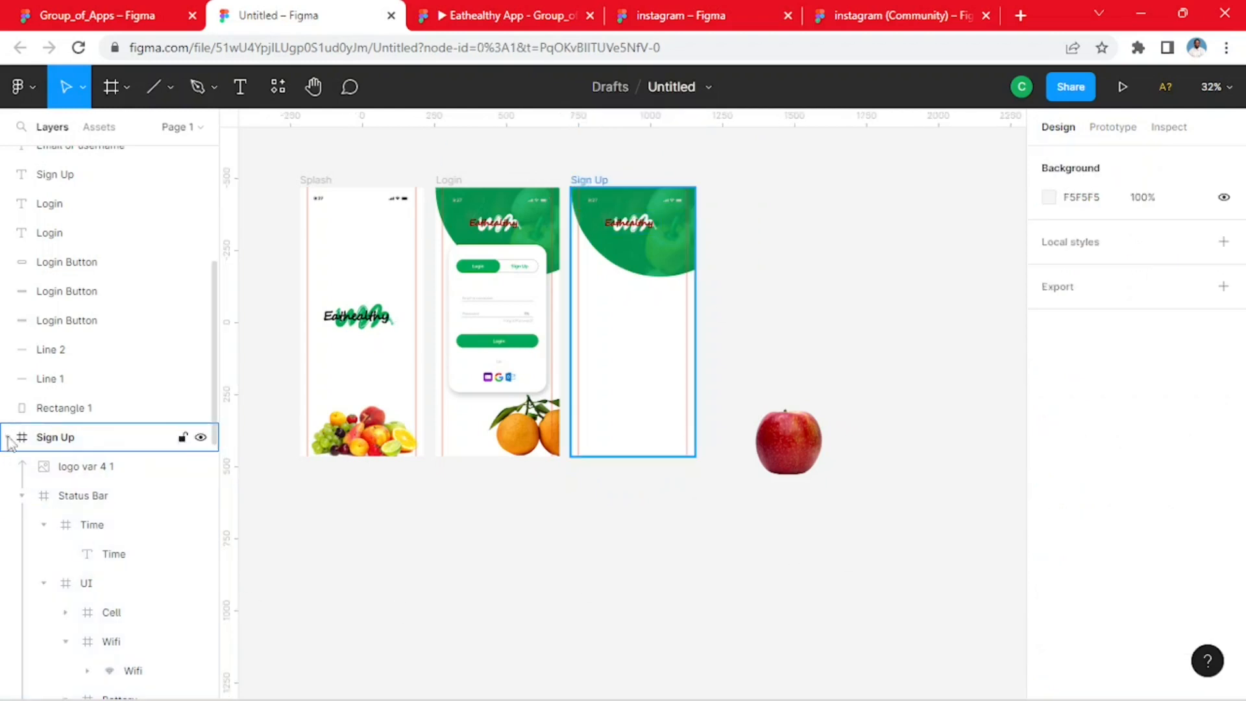
# - Collapse the Sign Up, Login and Splash frames in the layer list
pyautogui.click(6, 438)
pyautogui.click(14, 475)
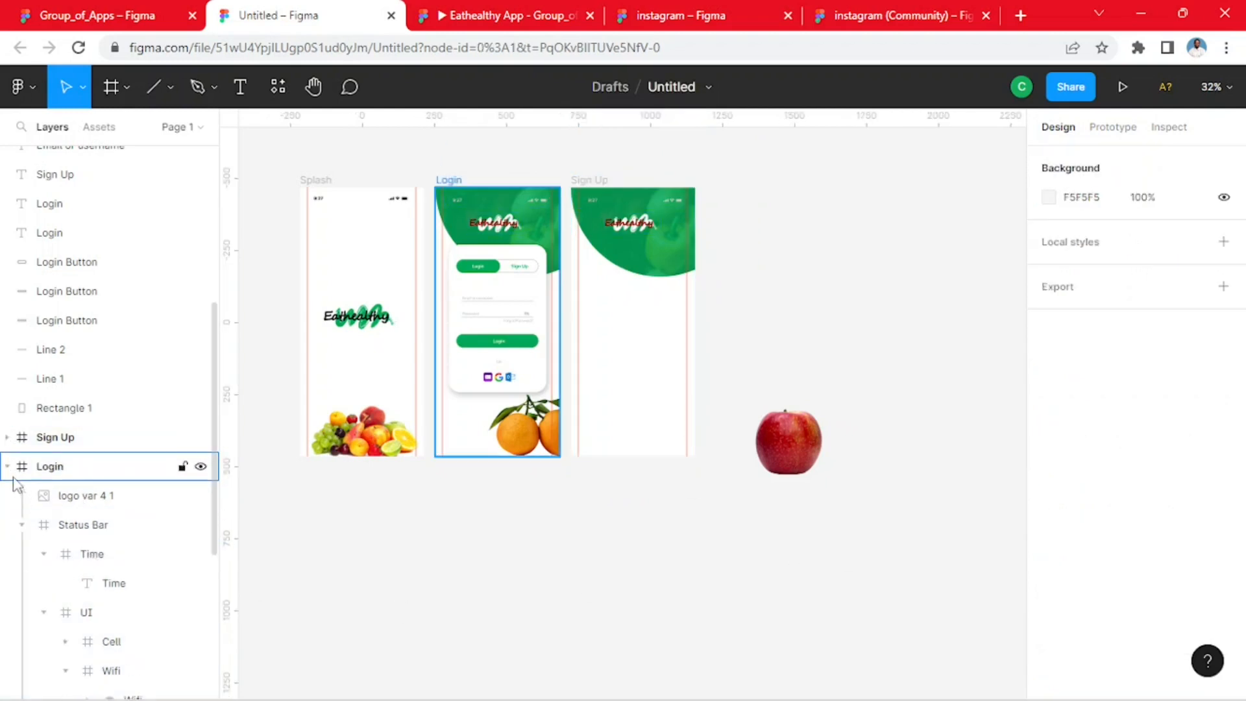
pyautogui.click(8, 466)
pyautogui.click(12, 497)
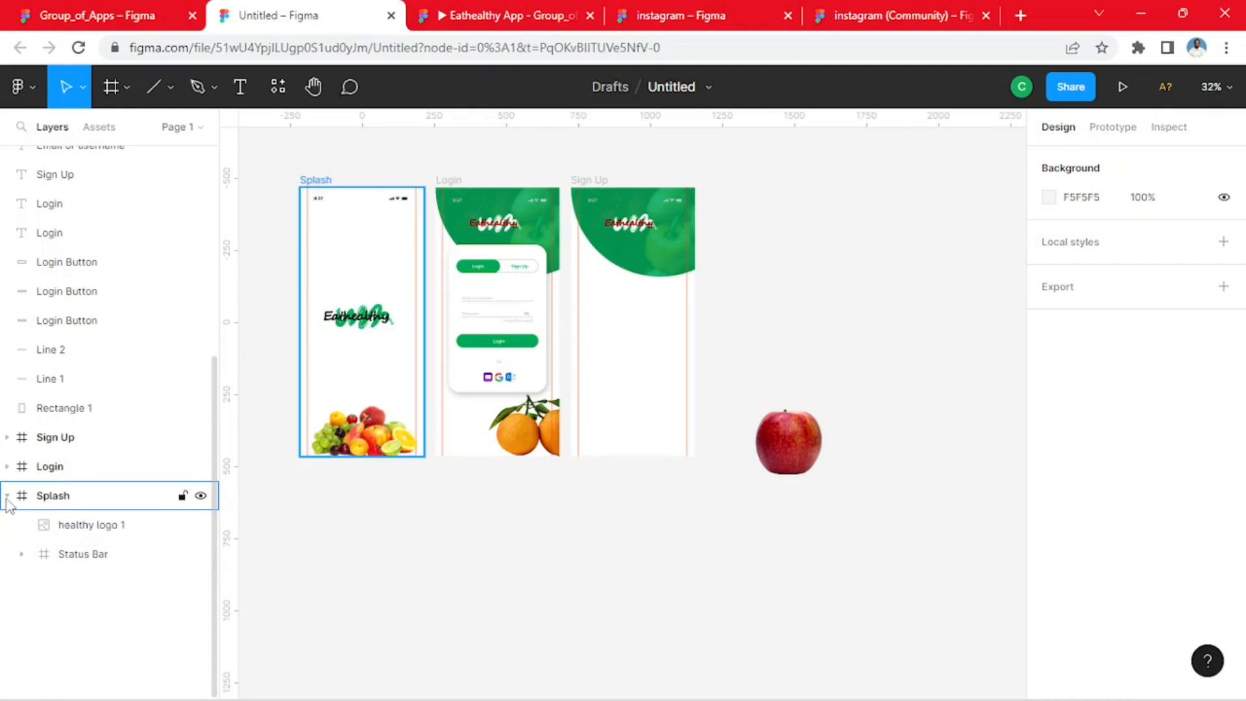
pyautogui.click(7, 497)
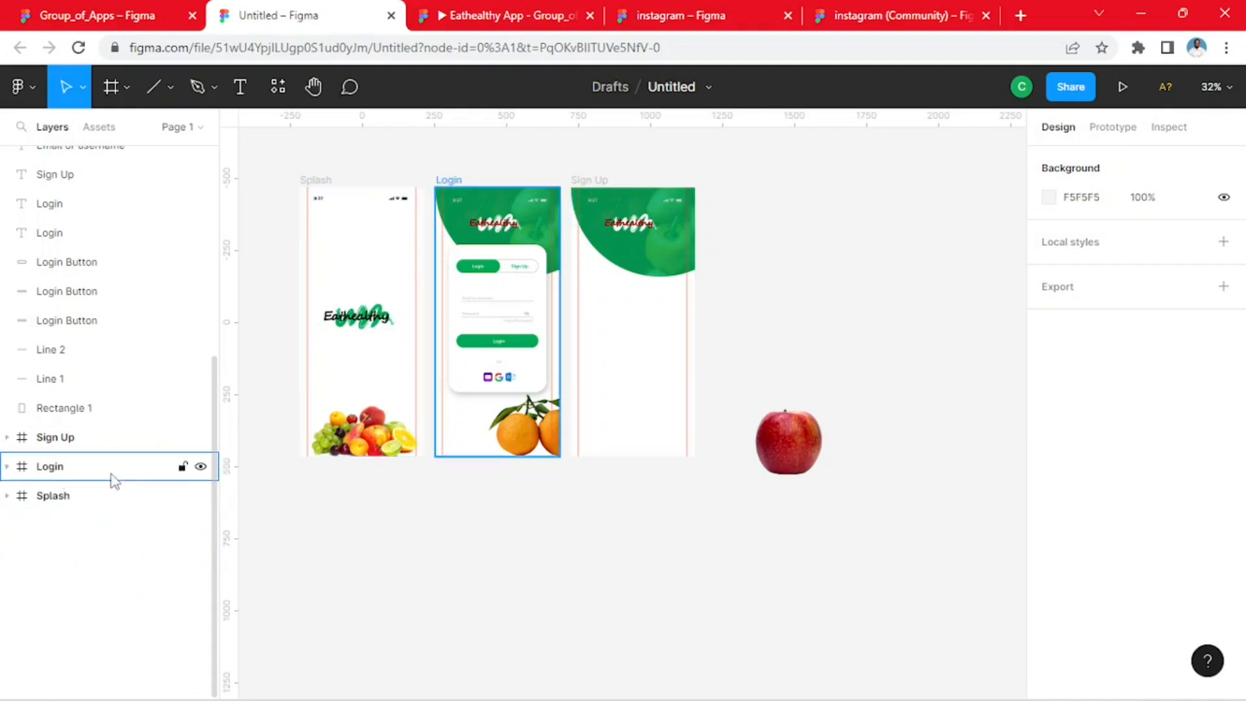
# - Move the apple image onto the lower-right corner of the Sign Up frame, at X 276, Y 765
pyautogui.scroll(5, 113, 484)
pyautogui.scroll(-2, 119, 487)
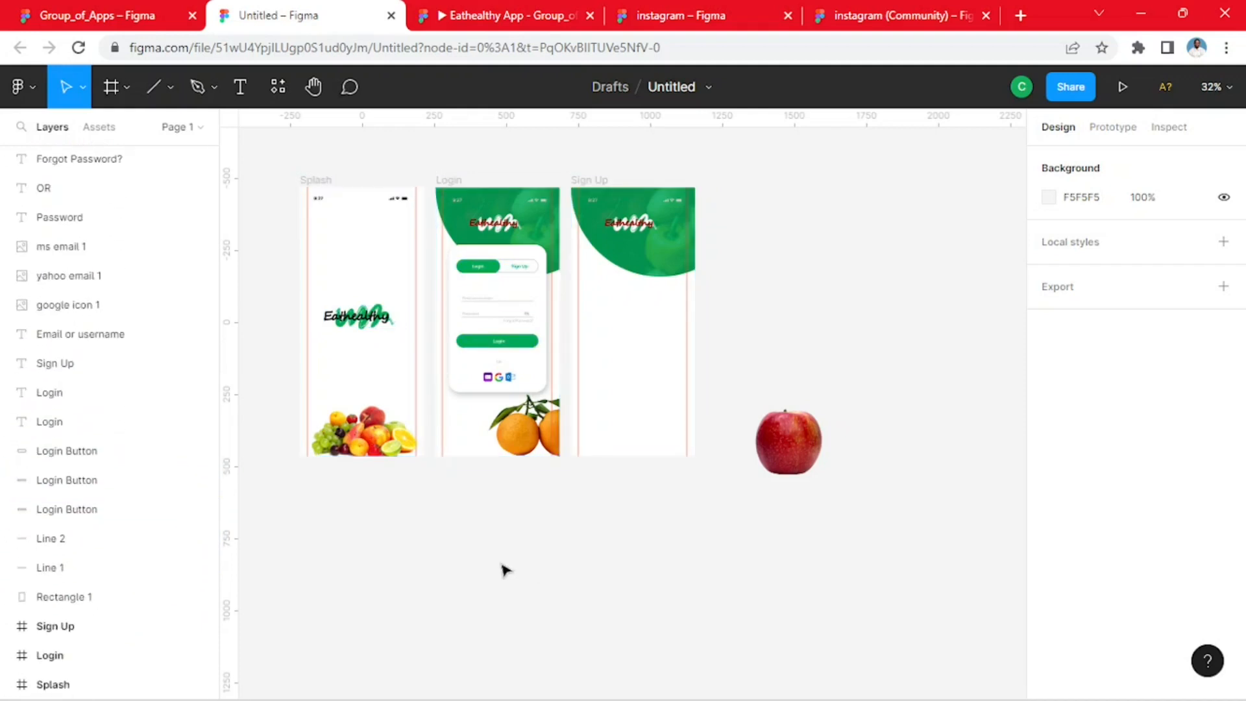
pyautogui.moveTo(770, 441); pyautogui.dragTo(669, 439)
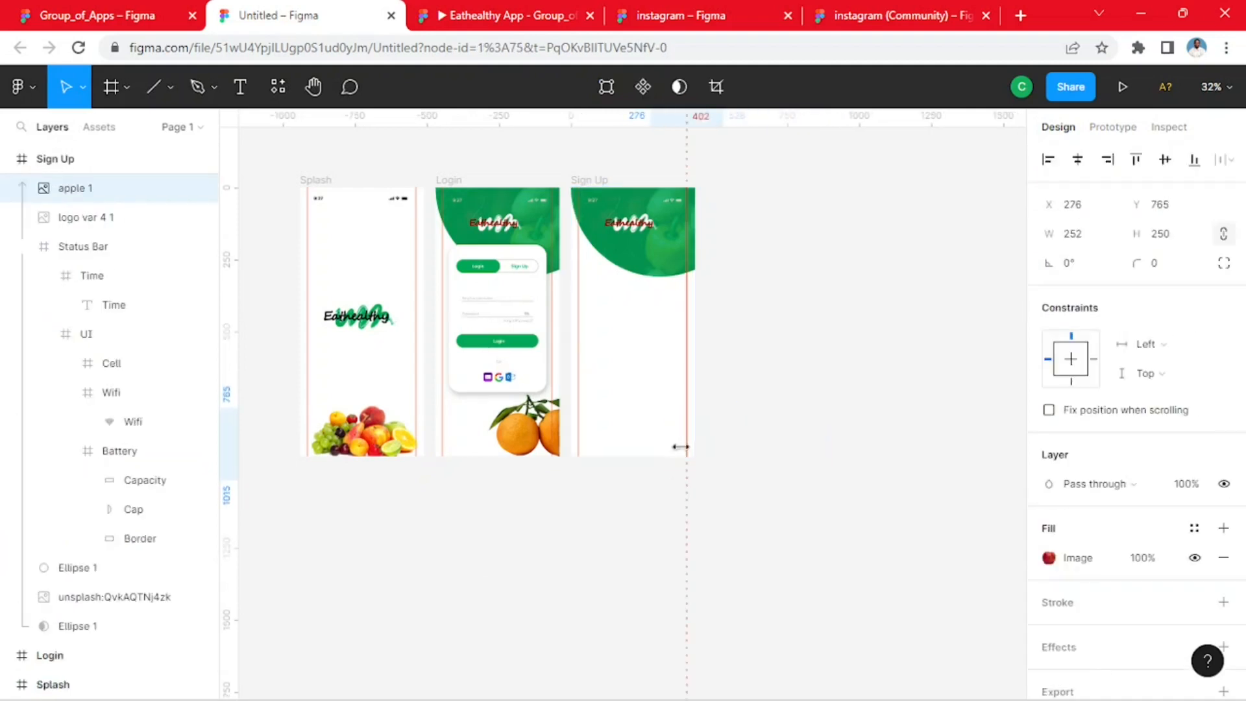
pyautogui.scroll(4, 121, 363)
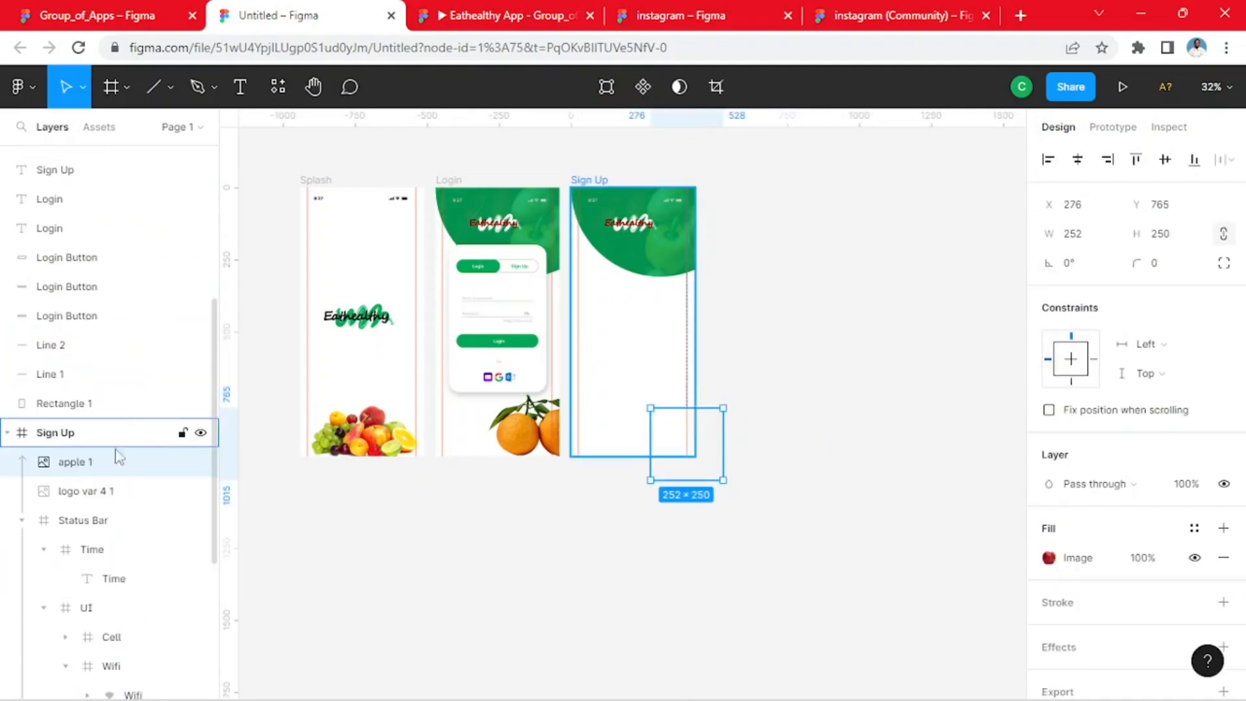
# - Move the apple 1 layer out of the Sign Up frame to the top level of the layer list, with the apple at X 940, Y 260
pyautogui.moveTo(83, 465); pyautogui.dragTo(94, 200)
pyautogui.click(763, 600)
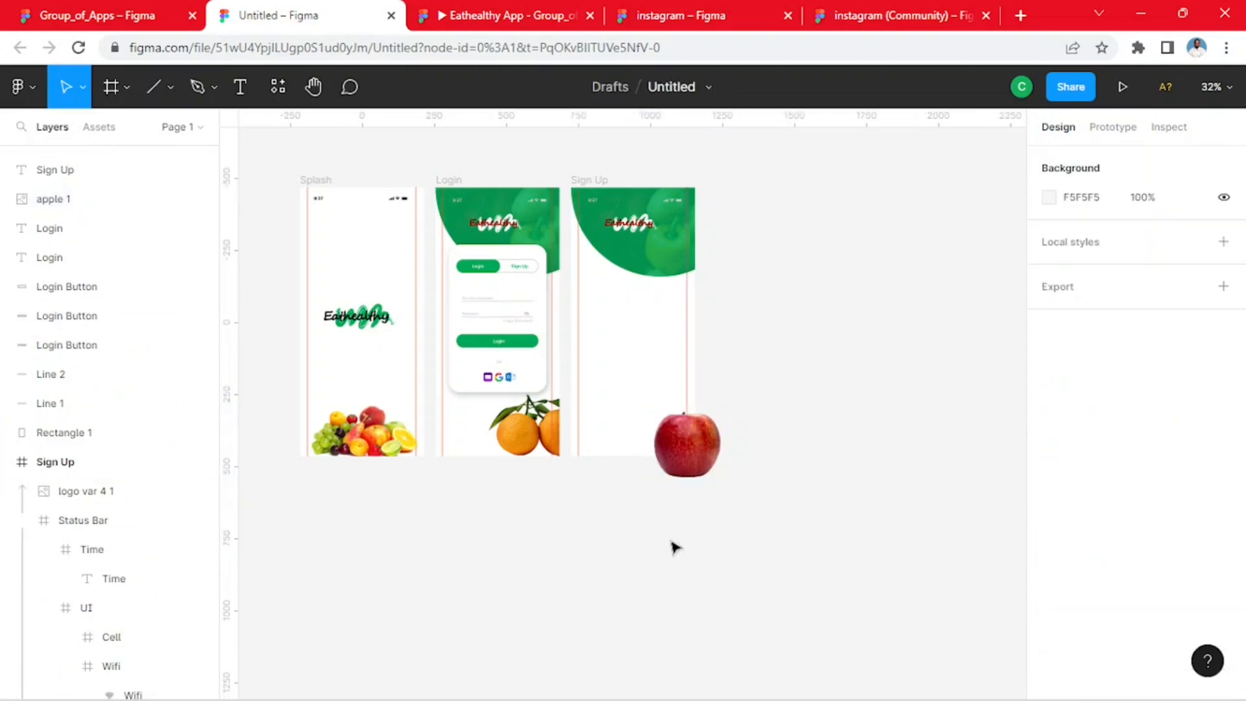
pyautogui.moveTo(695, 444)
pyautogui.mouseDown()
pyautogui.moveTo(676, 426)
pyautogui.moveTo(685, 447)
pyautogui.mouseUp()
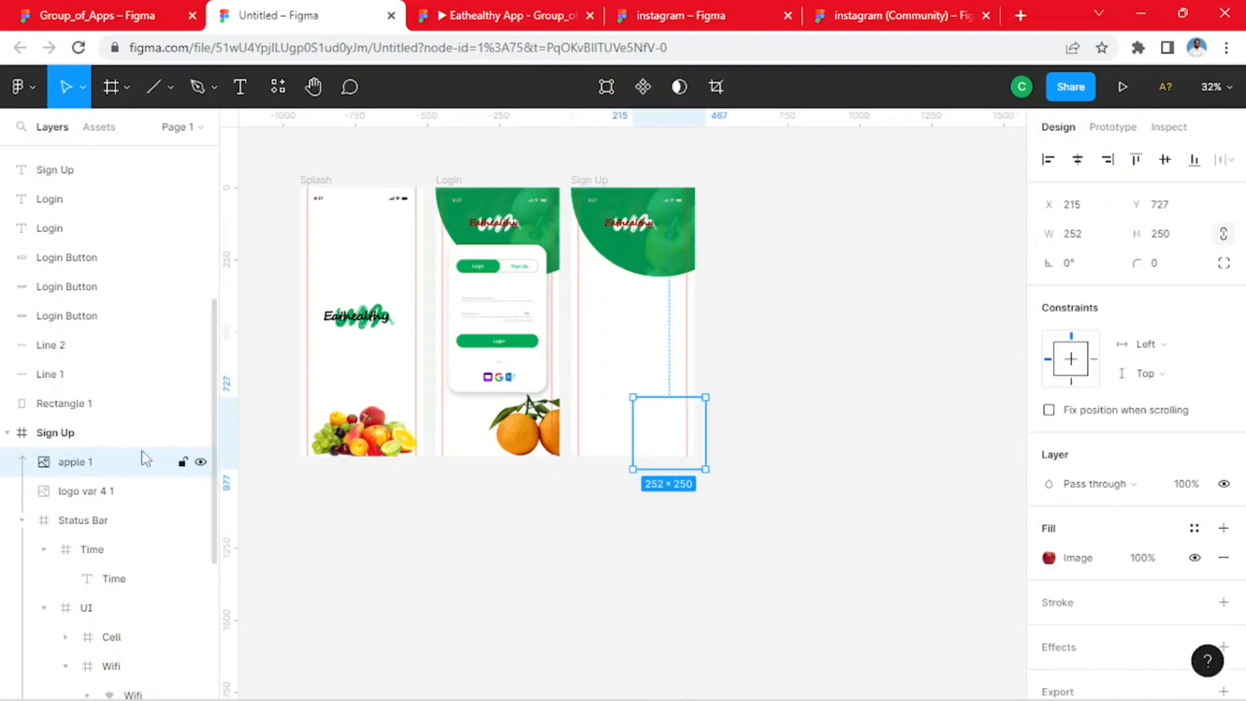
pyautogui.moveTo(107, 469); pyautogui.dragTo(117, 188)
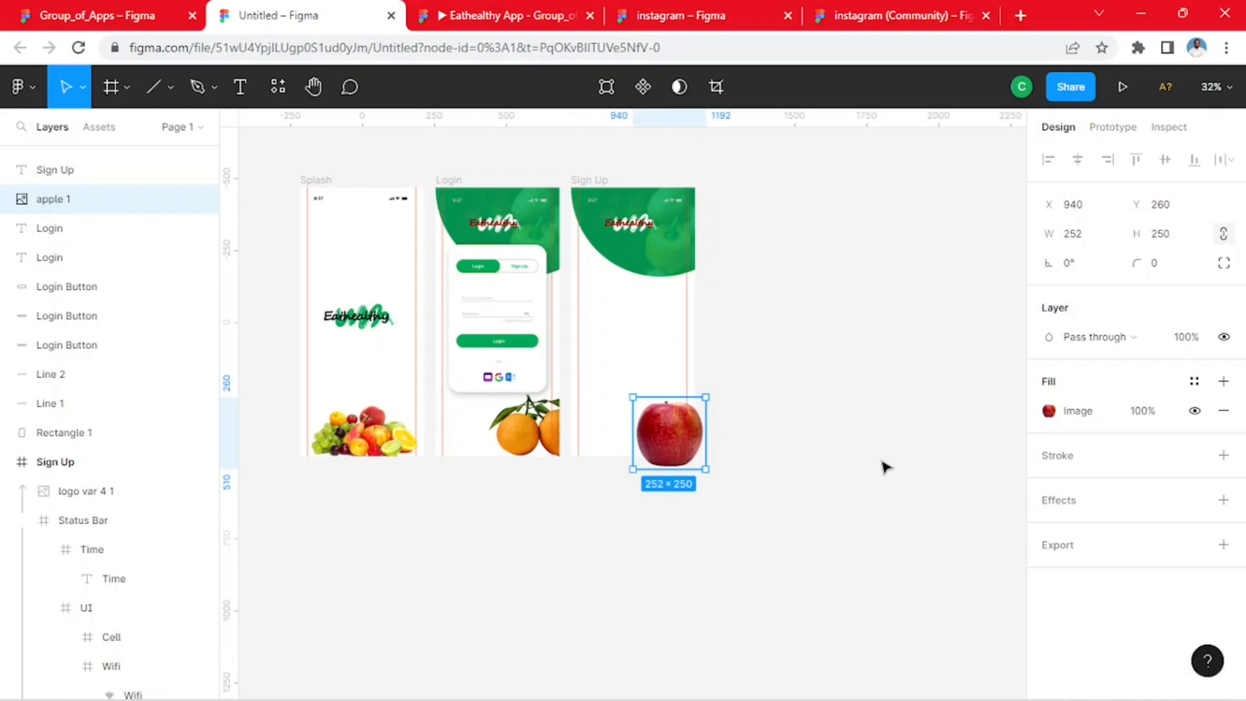
pyautogui.click(778, 476)
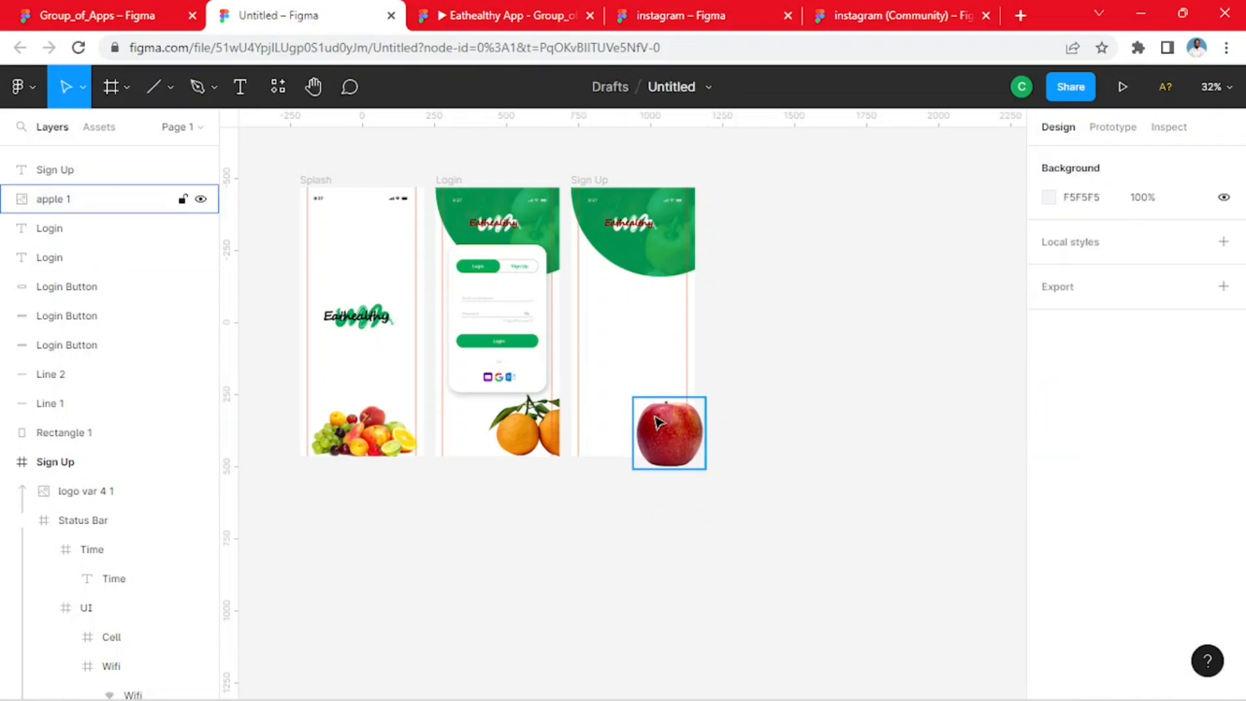
# - Reposition the apple image inside the lower-right corner of the Sign Up screen, at X 910, Y 228
pyautogui.moveTo(658, 423); pyautogui.dragTo(644, 401)
pyautogui.scroll(5, 692, 448)
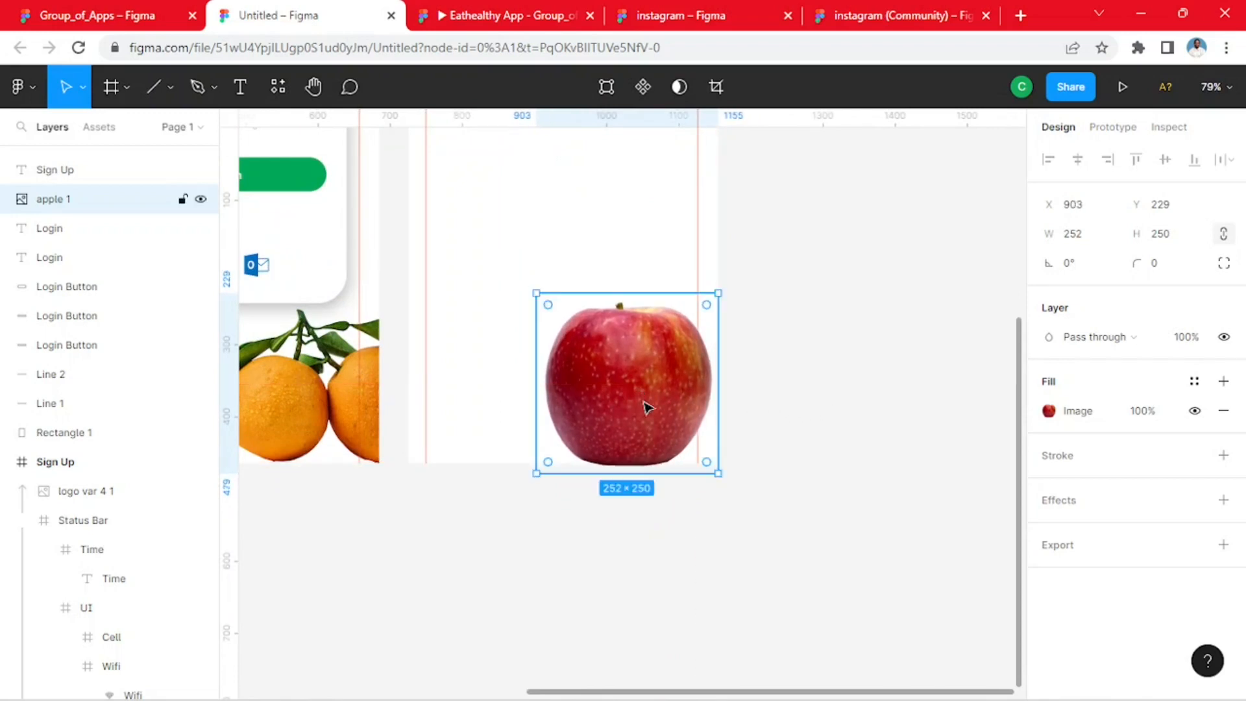
pyautogui.press('Right')
pyautogui.press('Right')
pyautogui.press('Right')
pyautogui.press('Right')
pyautogui.press('Right')
pyautogui.press('Right')
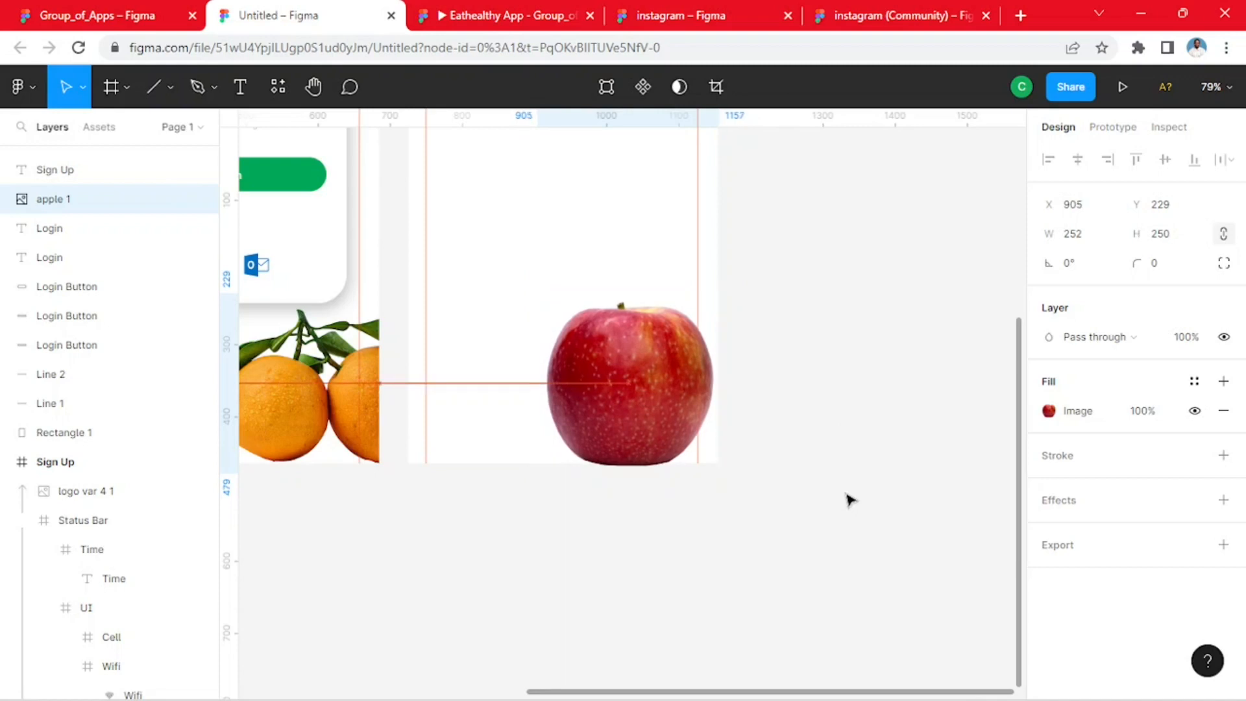
pyautogui.press('Up')
pyautogui.press('Right')
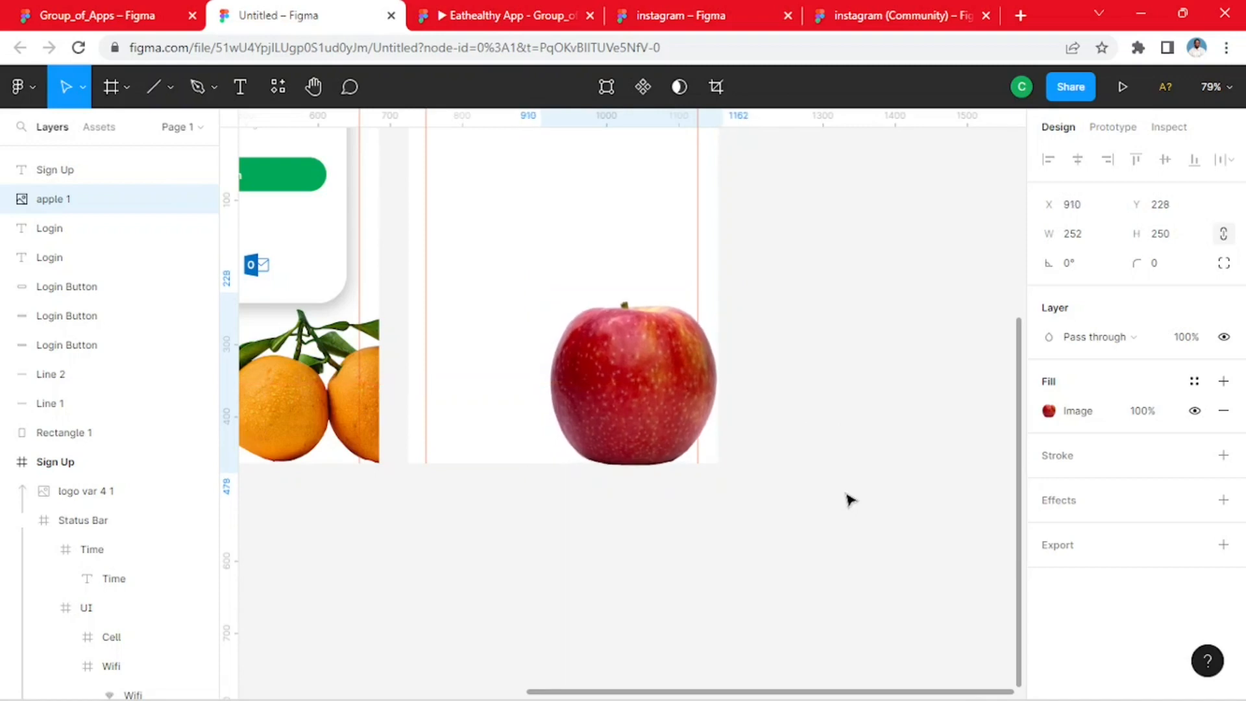
# - Duplicate the white rounded card from the Login screen onto the Sign Up screen, at X 62, Y 182 within the frame
pyautogui.scroll(2, 759, 487)
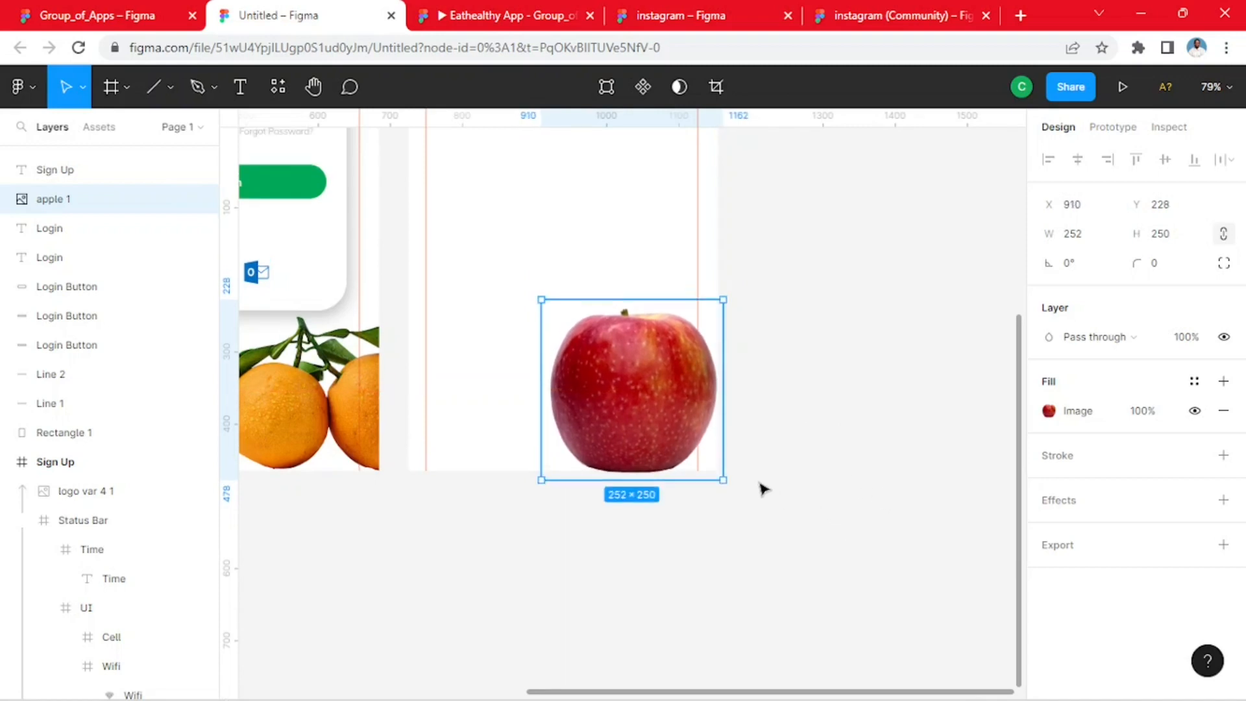
pyautogui.scroll(-5, 619, 331)
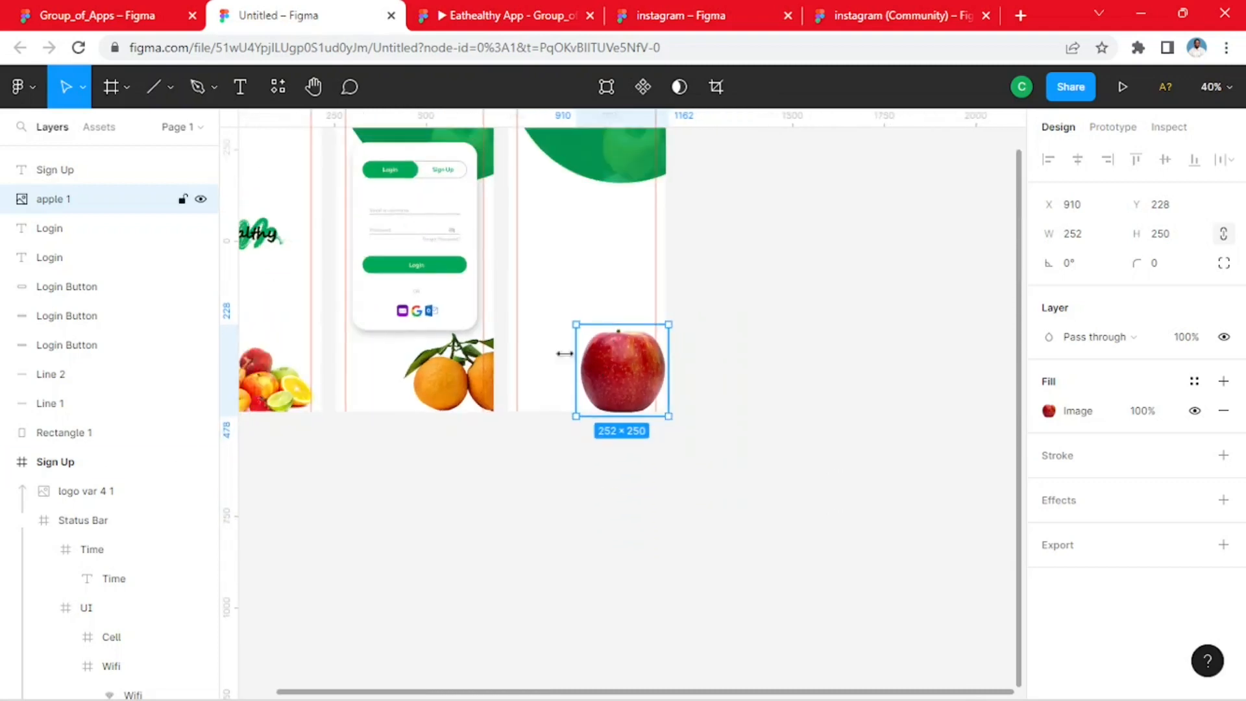
pyautogui.scroll(3, 575, 322)
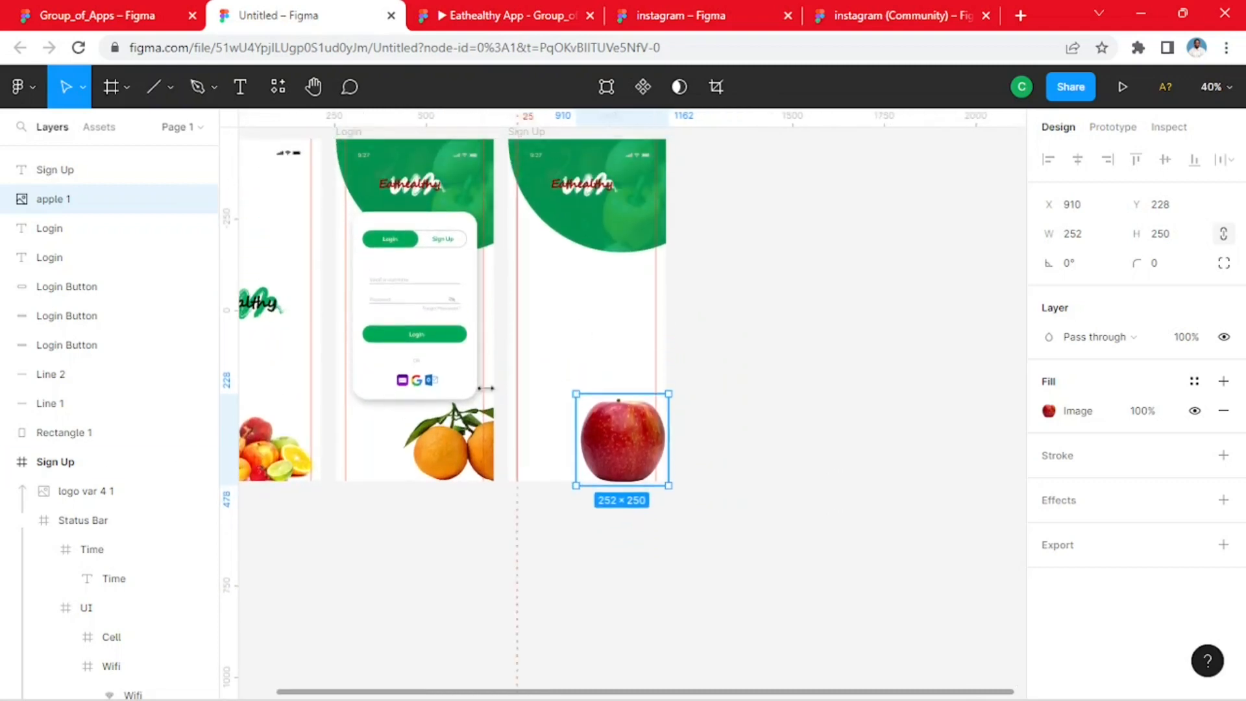
pyautogui.moveTo(373, 290); pyautogui.dragTo(477, 368)
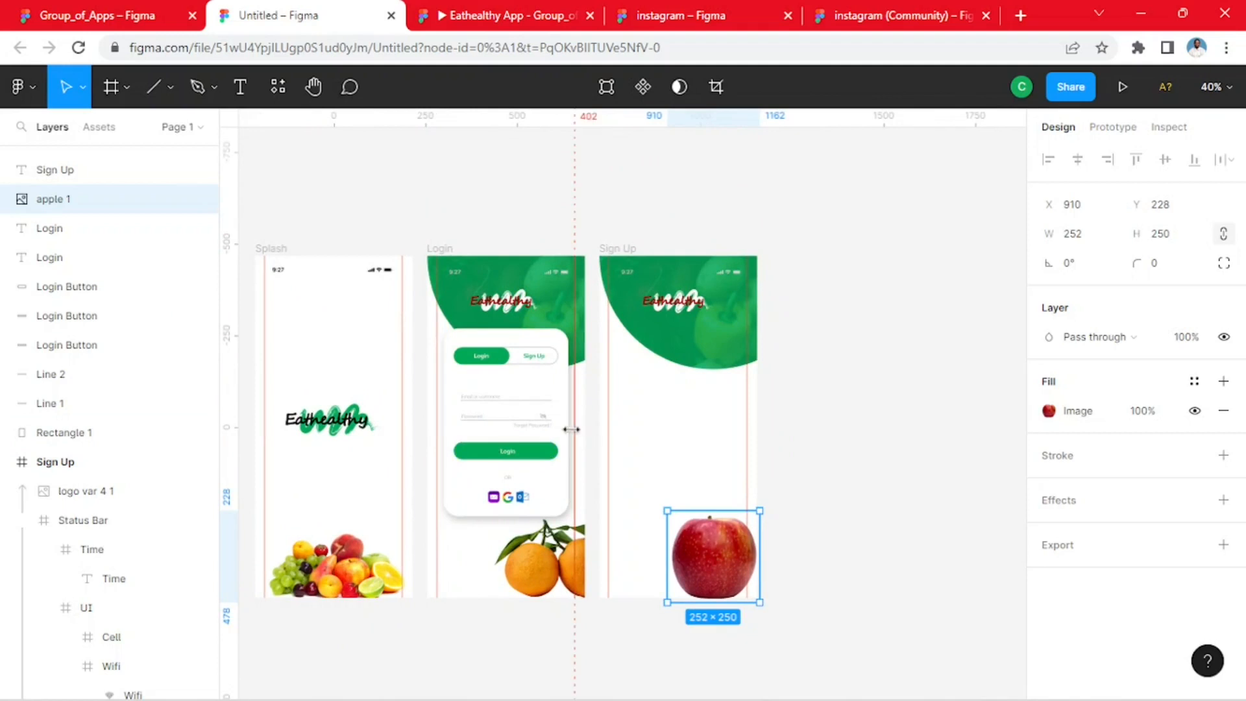
pyautogui.scroll(3, 570, 426)
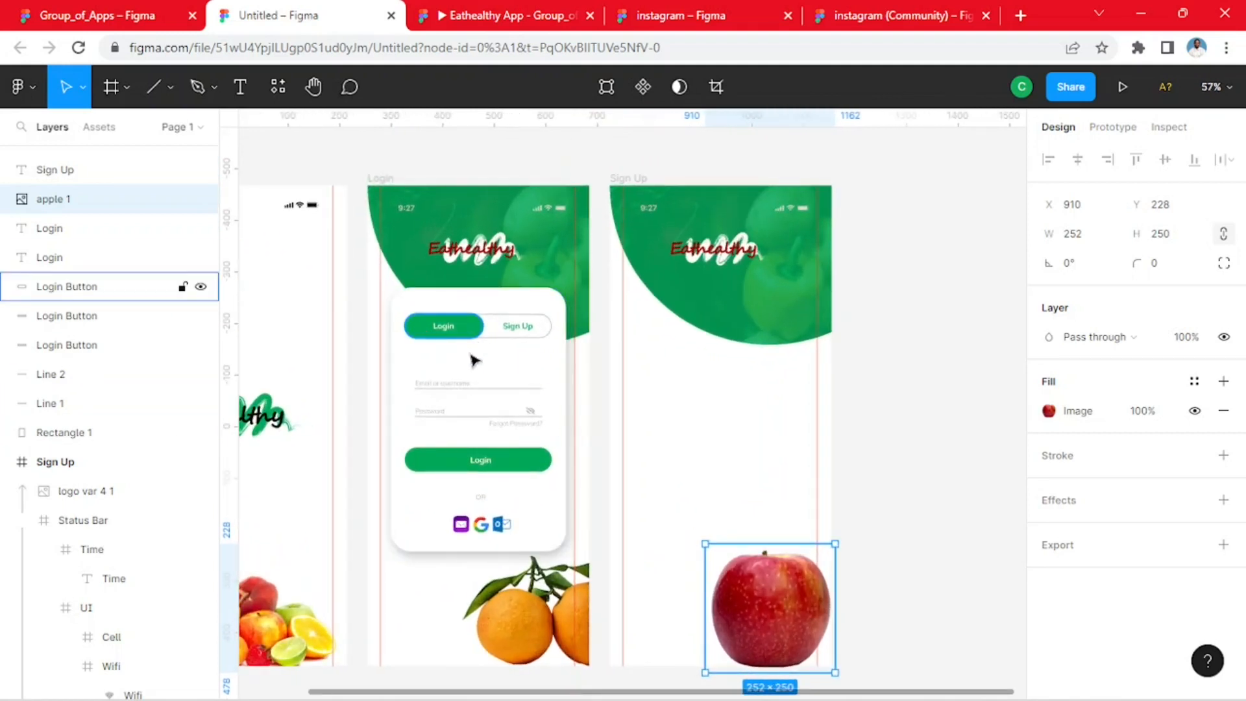
pyautogui.click(533, 304)
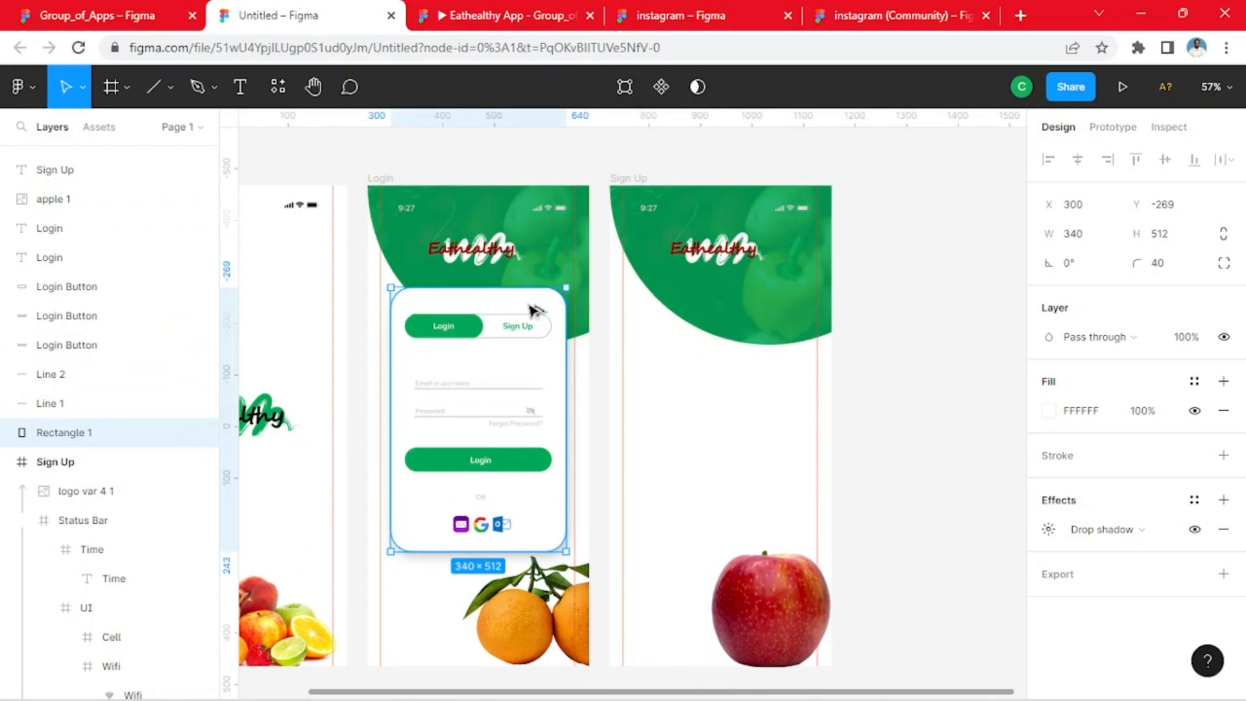
pyautogui.moveTo(533, 309); pyautogui.dragTo(781, 307)
pyautogui.click(918, 376)
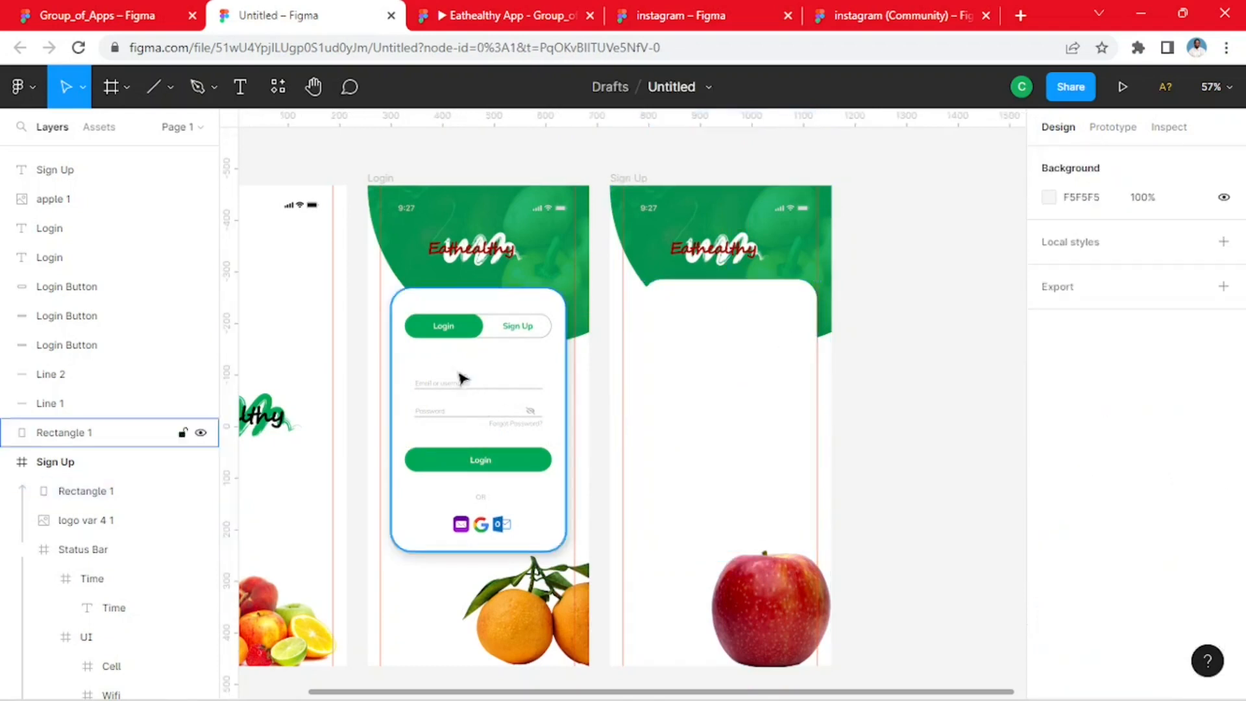
# - Try to duplicate the Login/Sign Up toggle from the Login screen onto the Sign Up card
pyautogui.click(468, 333)
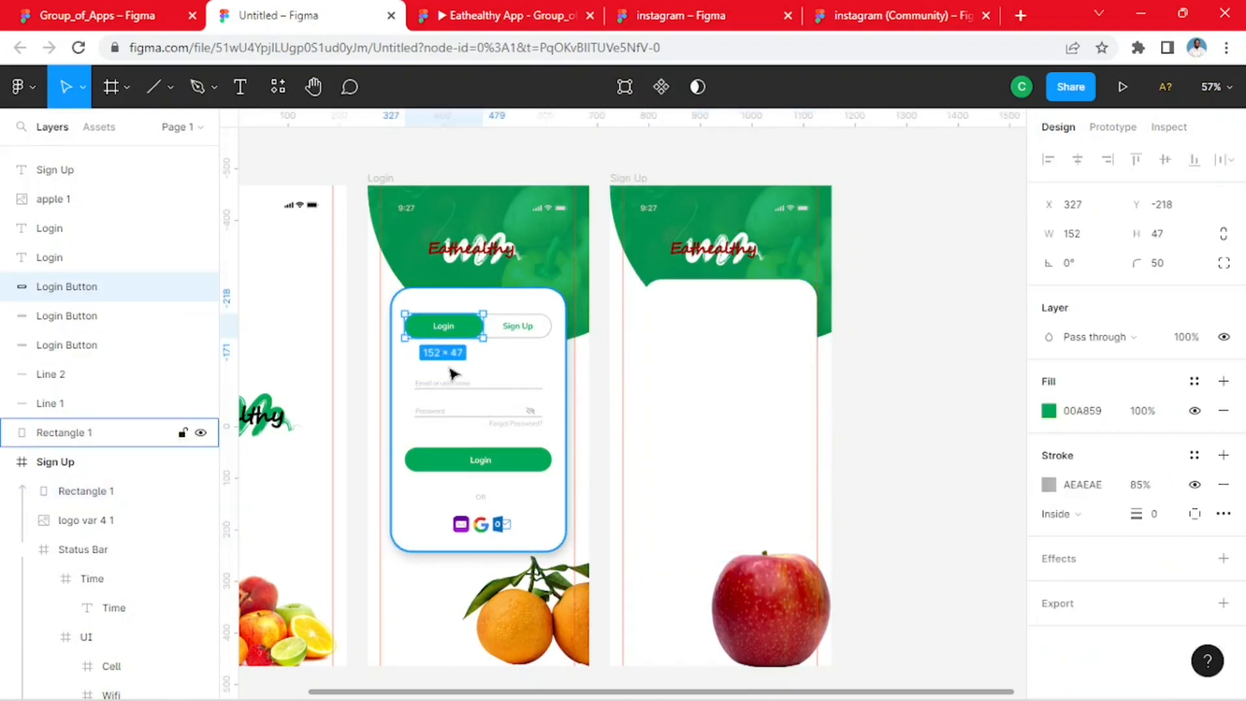
pyautogui.scroll(2, 542, 359)
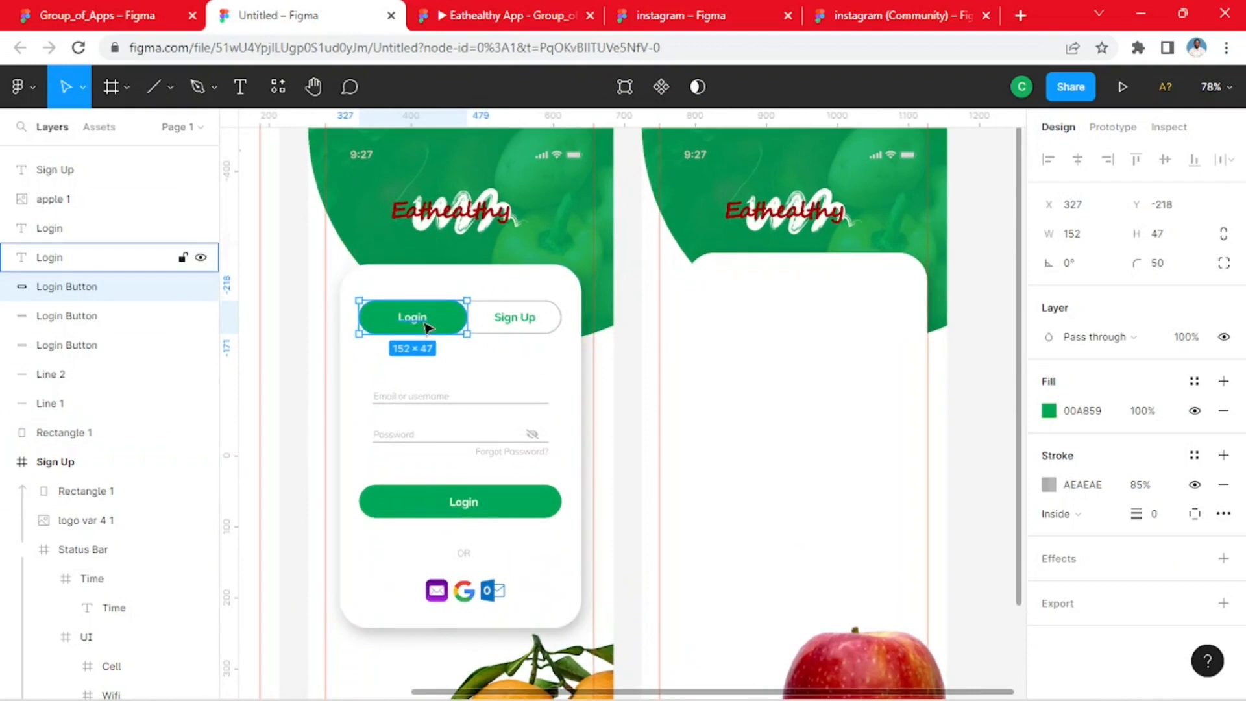
pyautogui.doubleClick(425, 324)
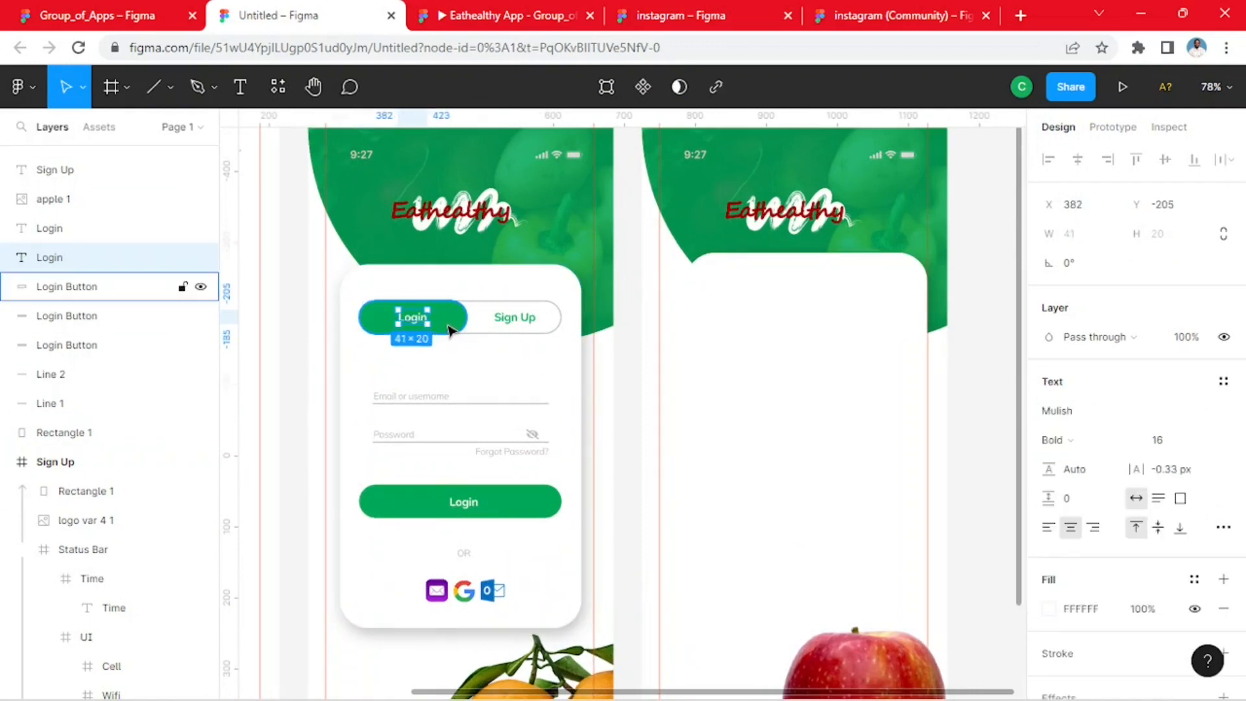
pyautogui.keyDown('shift'); pyautogui.click(450, 330); pyautogui.keyUp('shift')
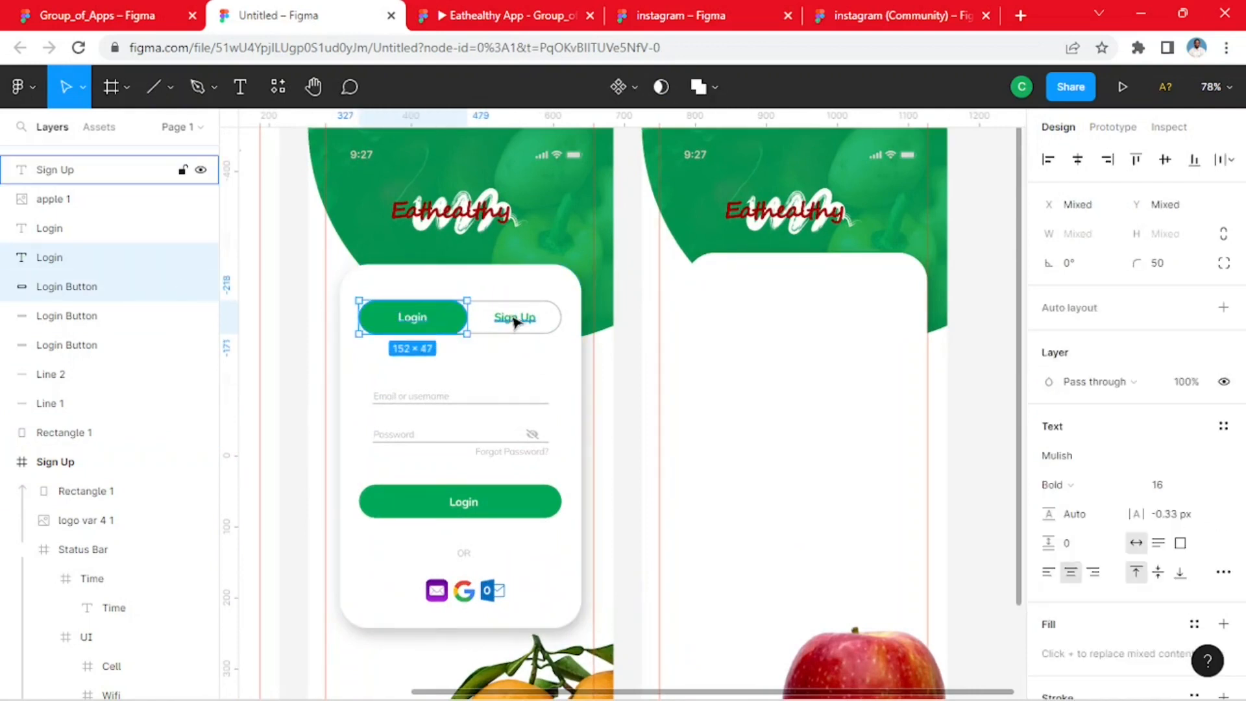
pyautogui.keyDown('shift'); pyautogui.click(531, 331); pyautogui.keyUp('shift')
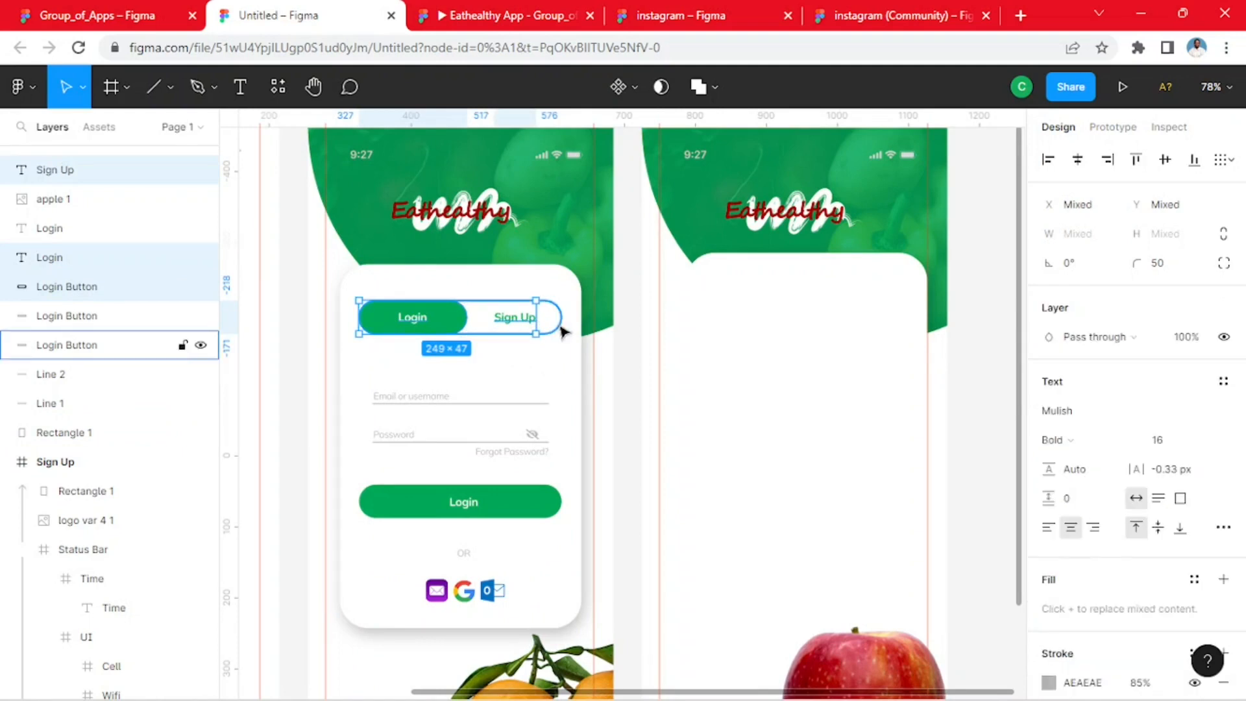
pyautogui.keyDown('shift'); pyautogui.click(558, 333); pyautogui.keyUp('shift')
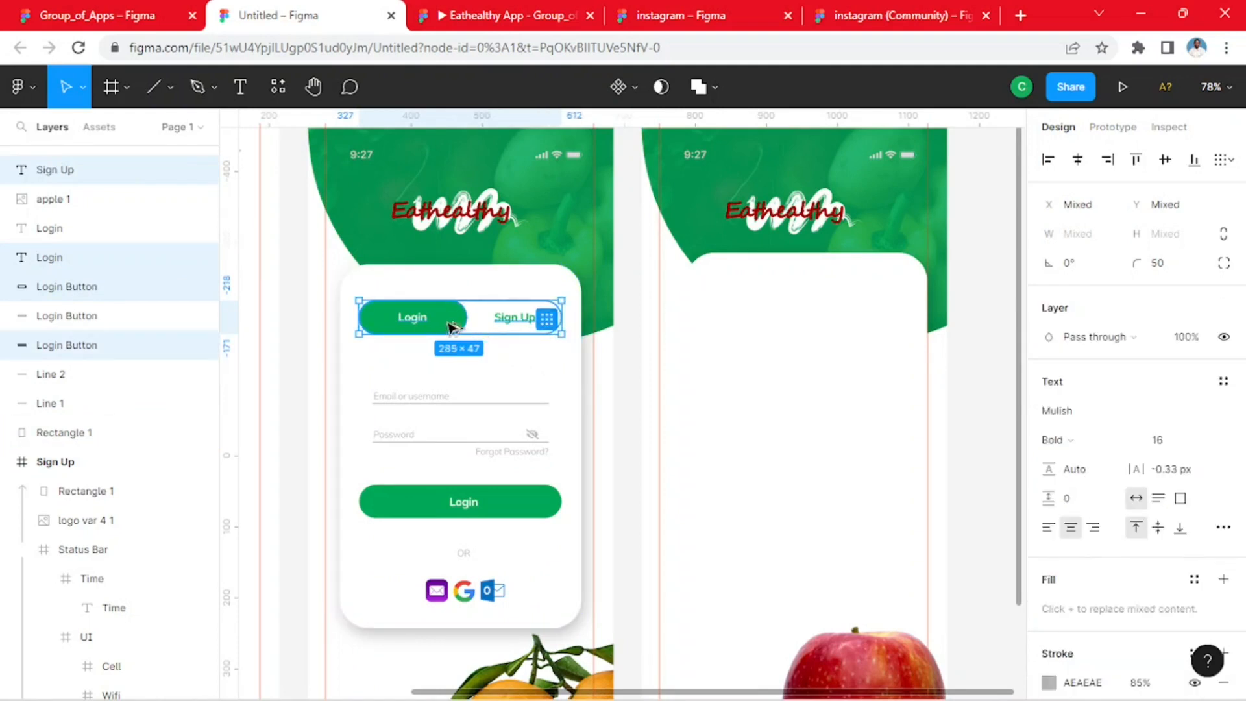
pyautogui.moveTo(768, 319)
pyautogui.mouseDown()
pyautogui.moveTo(834, 316)
pyautogui.moveTo(772, 319)
pyautogui.mouseUp()
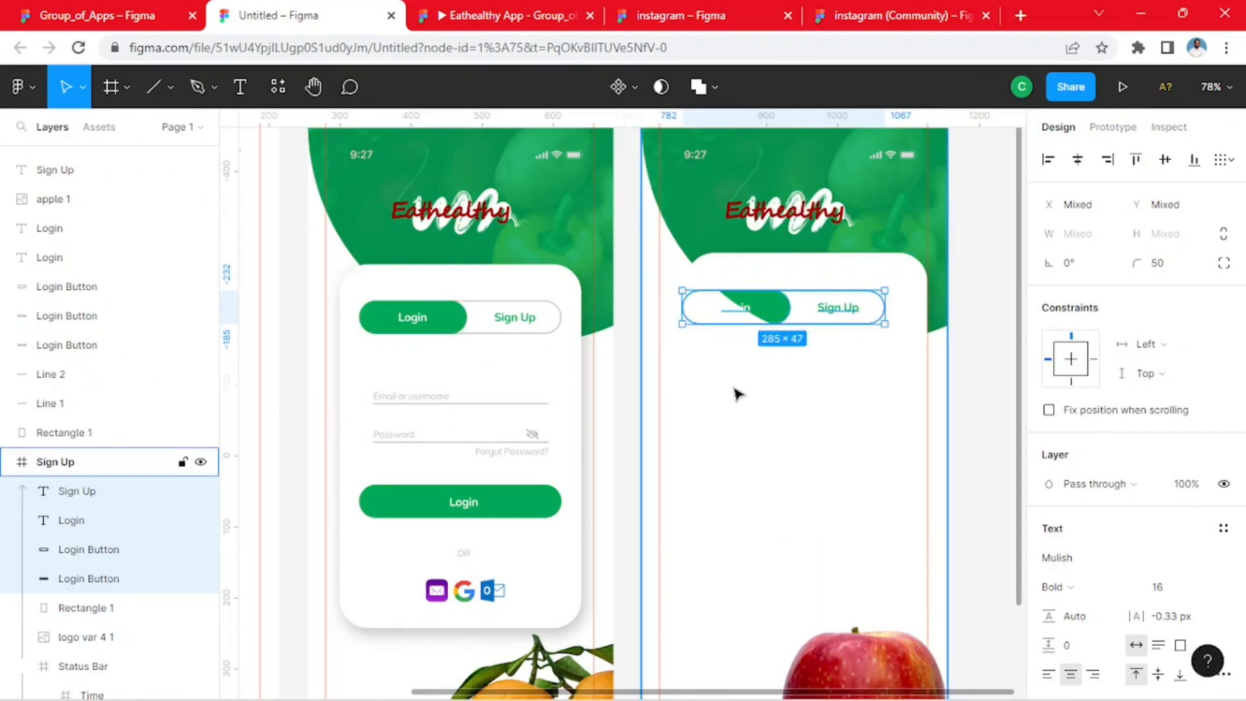
pyautogui.hotkey('ctrl', 'z')
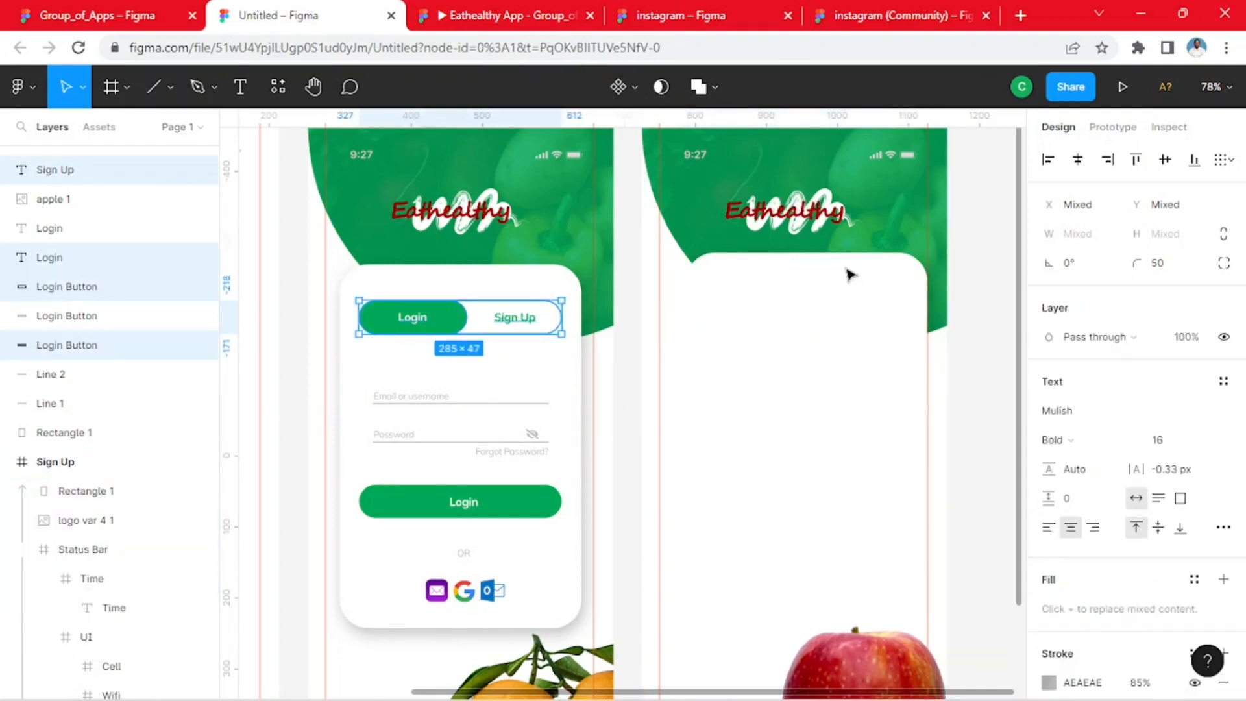
# - Move the Sign Up card's rectangle layer out of the Sign Up frame to the top level of the layer list
pyautogui.press('Escape')
pyautogui.click(848, 273)
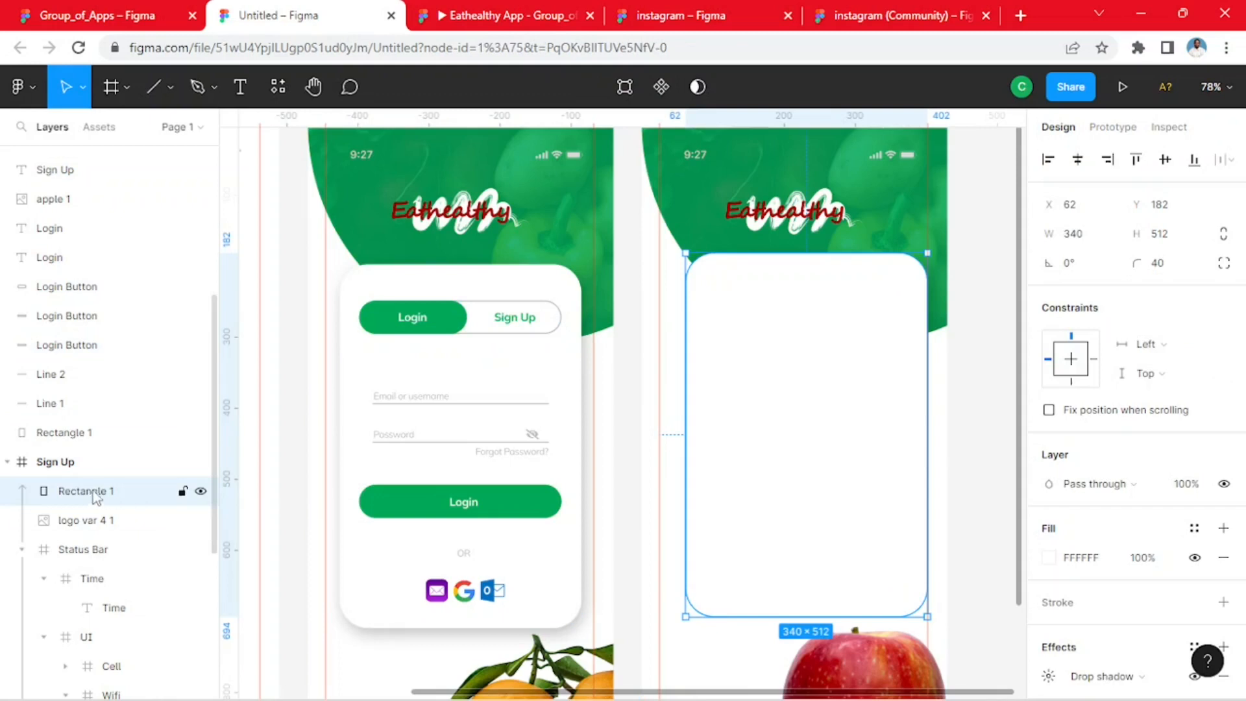
pyautogui.moveTo(94, 493); pyautogui.dragTo(96, 435)
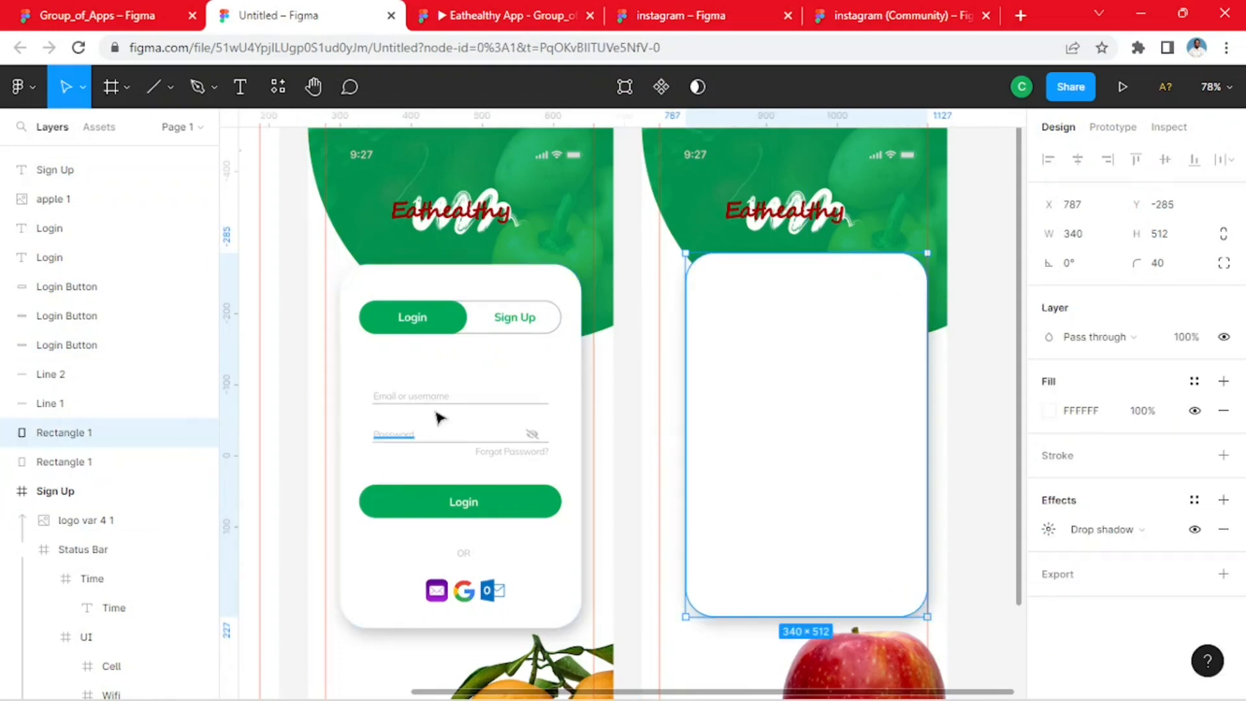
# - Duplicate the Login/Sign Up toggle near the top of the Sign Up card and move its layers out of the frame, above the card's rectangle
pyautogui.click(414, 318)
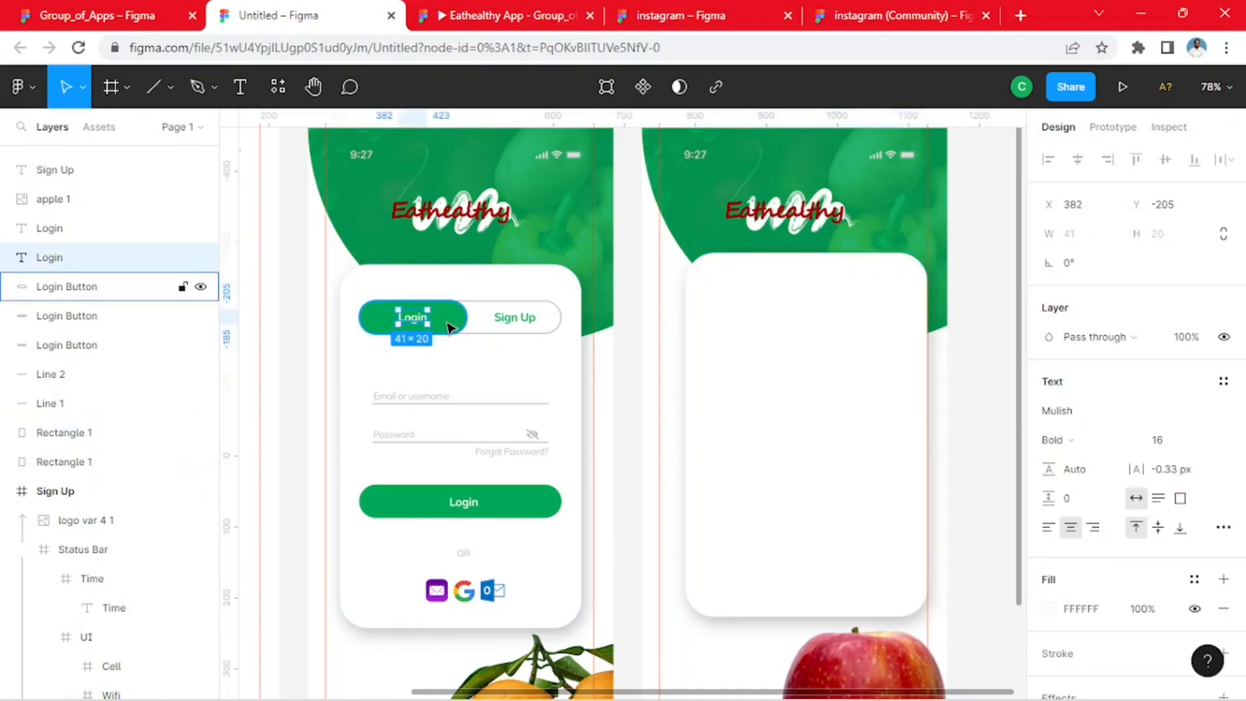
pyautogui.keyDown('shift'); pyautogui.click(448, 328); pyautogui.keyUp('shift')
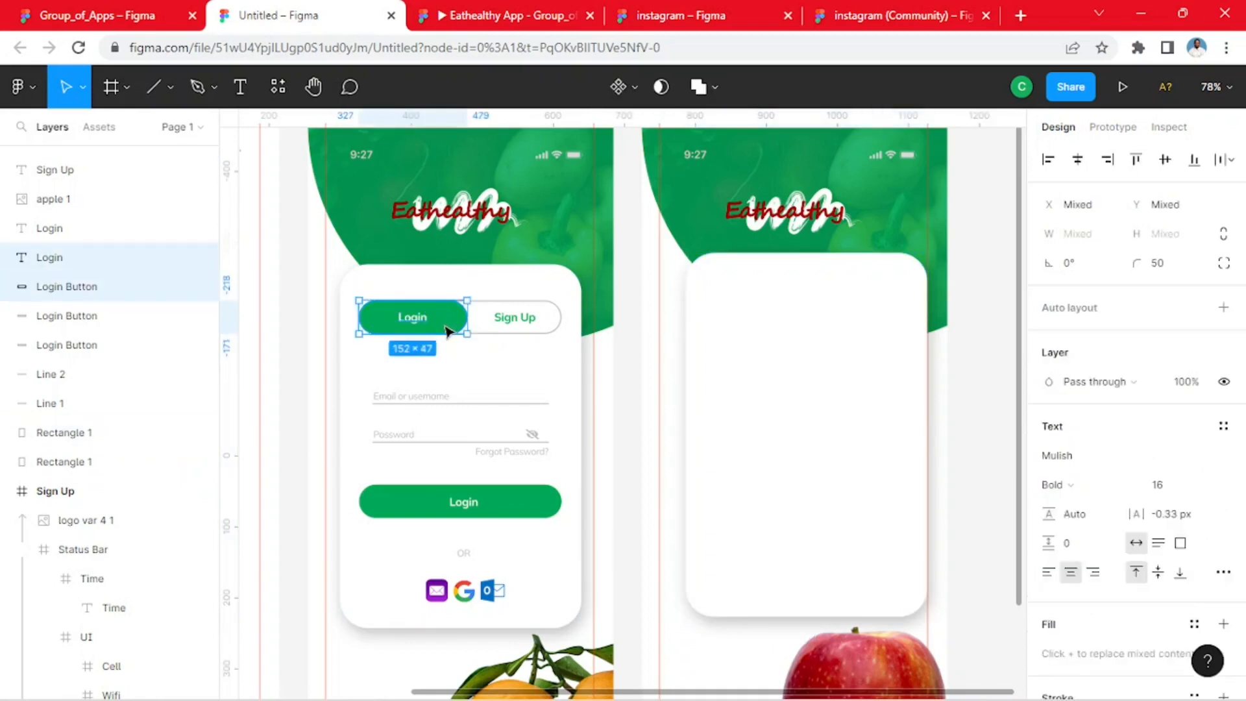
pyautogui.keyDown('shift'); pyautogui.click(512, 332); pyautogui.keyUp('shift')
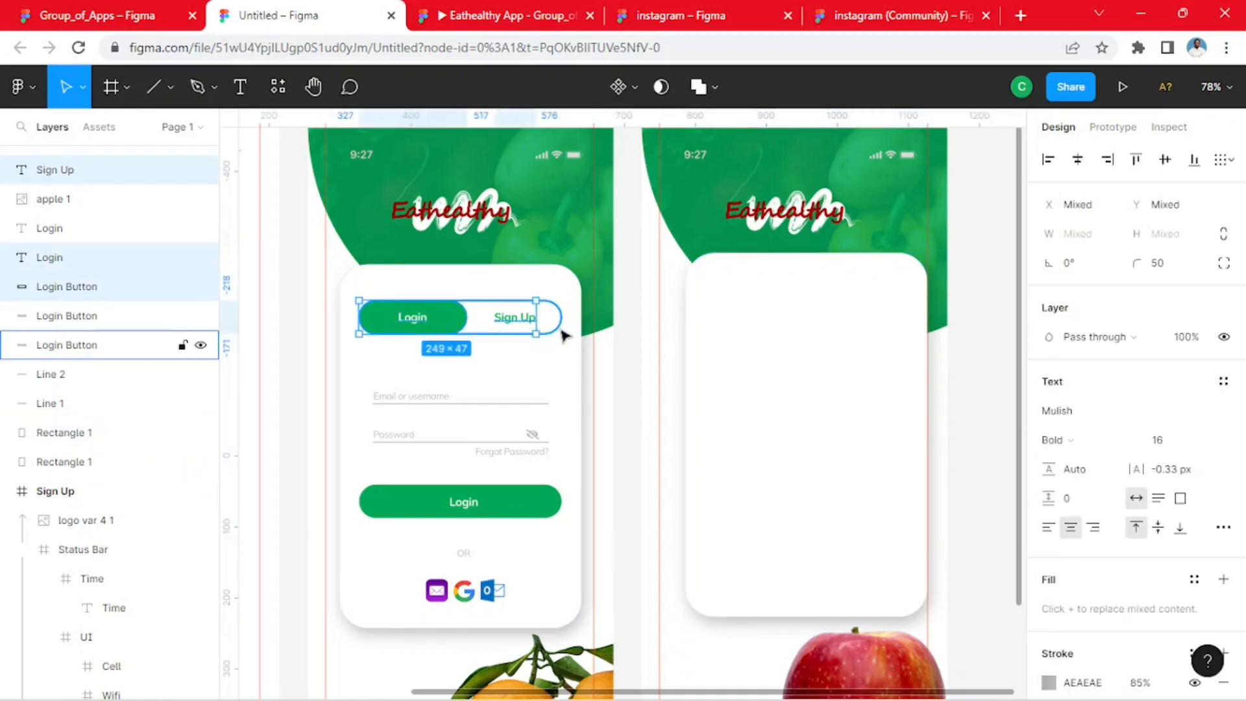
pyautogui.keyDown('shift'); pyautogui.click(562, 335); pyautogui.keyUp('shift')
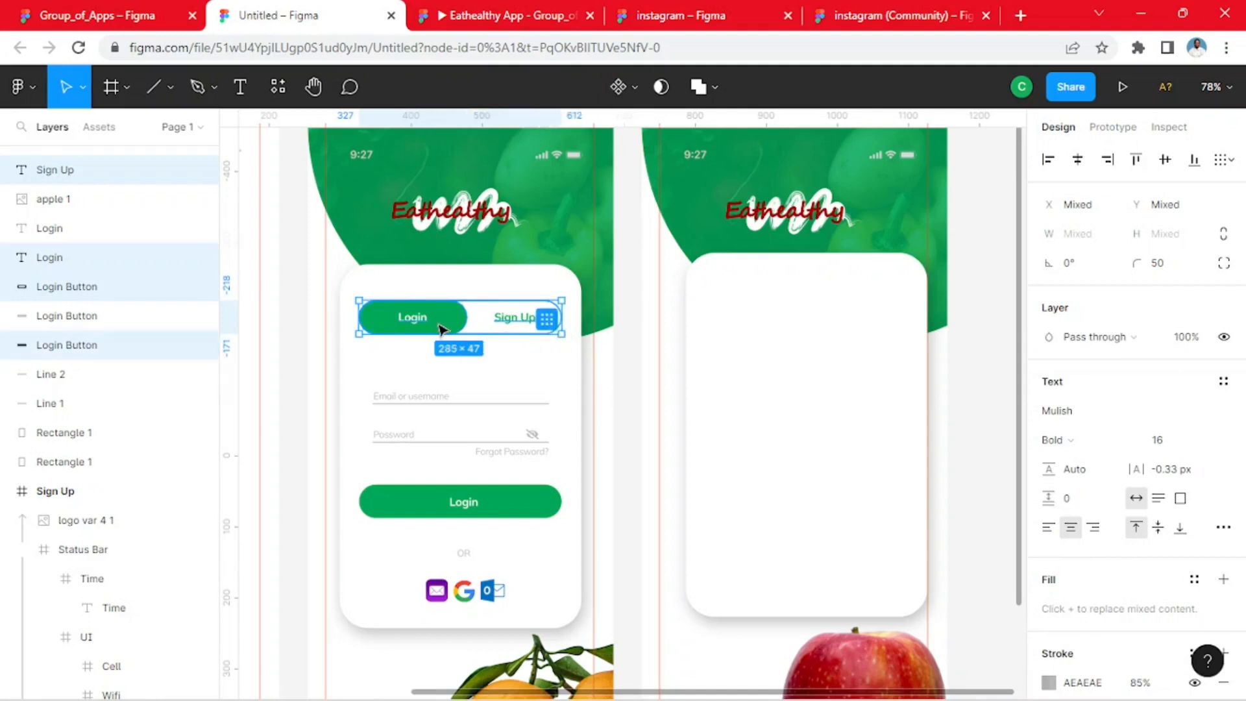
pyautogui.hotkey('ctrl', 'v')
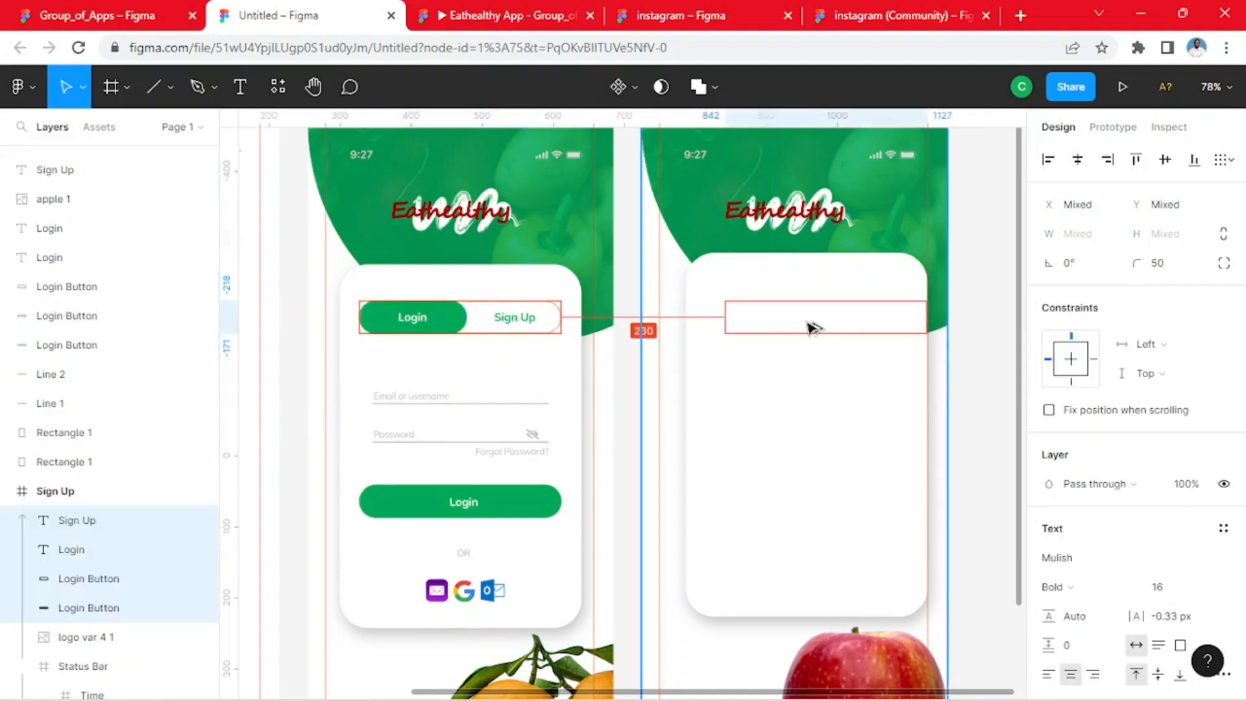
pyautogui.moveTo(777, 322); pyautogui.dragTo(790, 323)
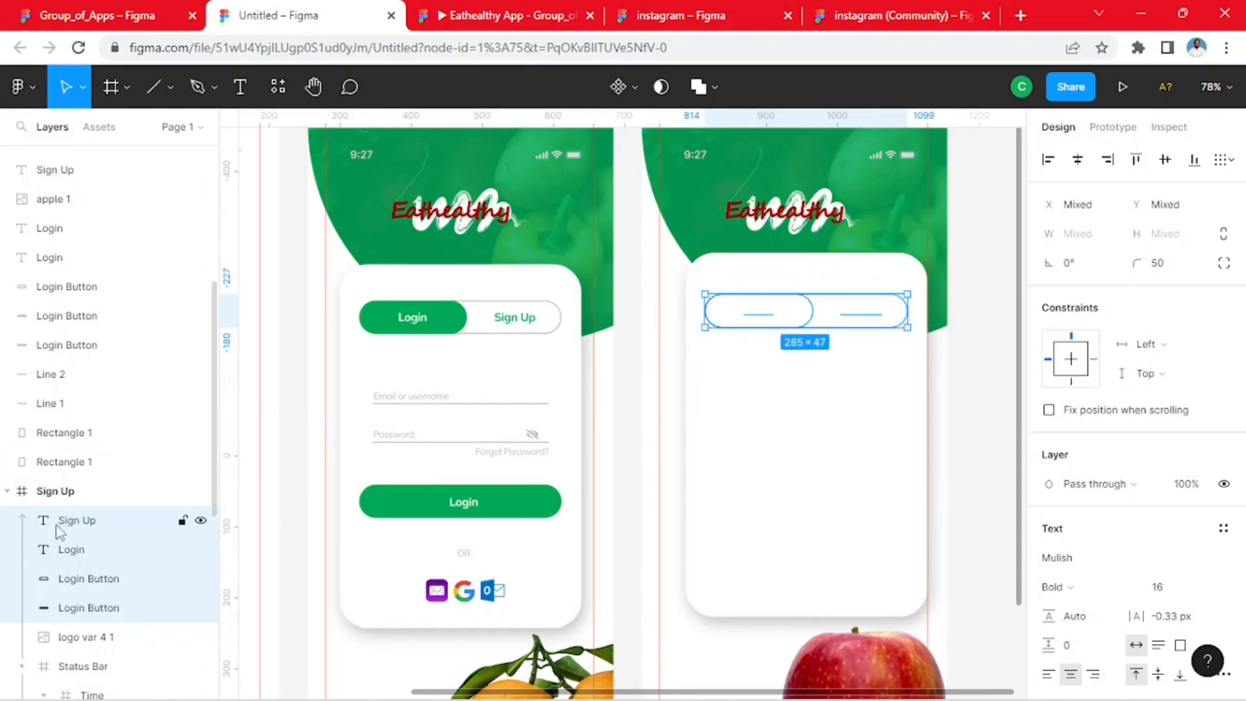
pyautogui.moveTo(77, 526); pyautogui.dragTo(84, 298)
pyautogui.click(987, 383)
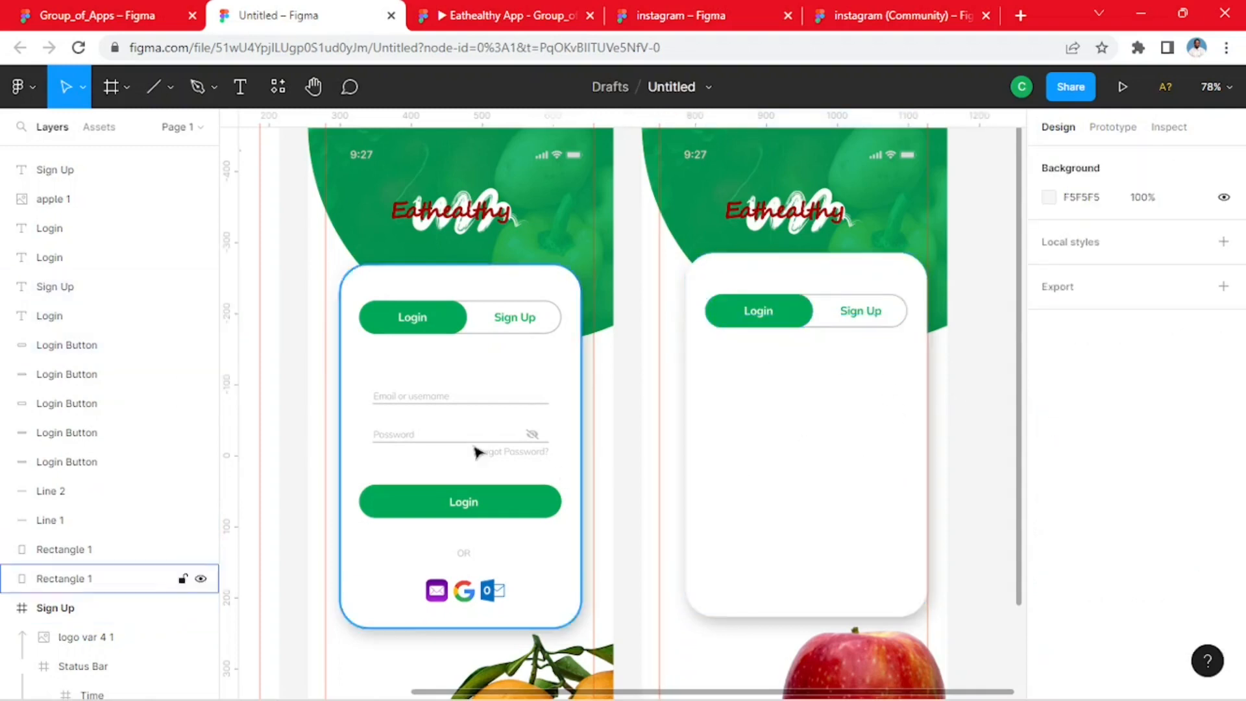
# - Duplicate the Login card's email and password fields, underlines, eye-slash icon and Forgot Password? text onto the Sign Up card, at about X 834
pyautogui.click(453, 405)
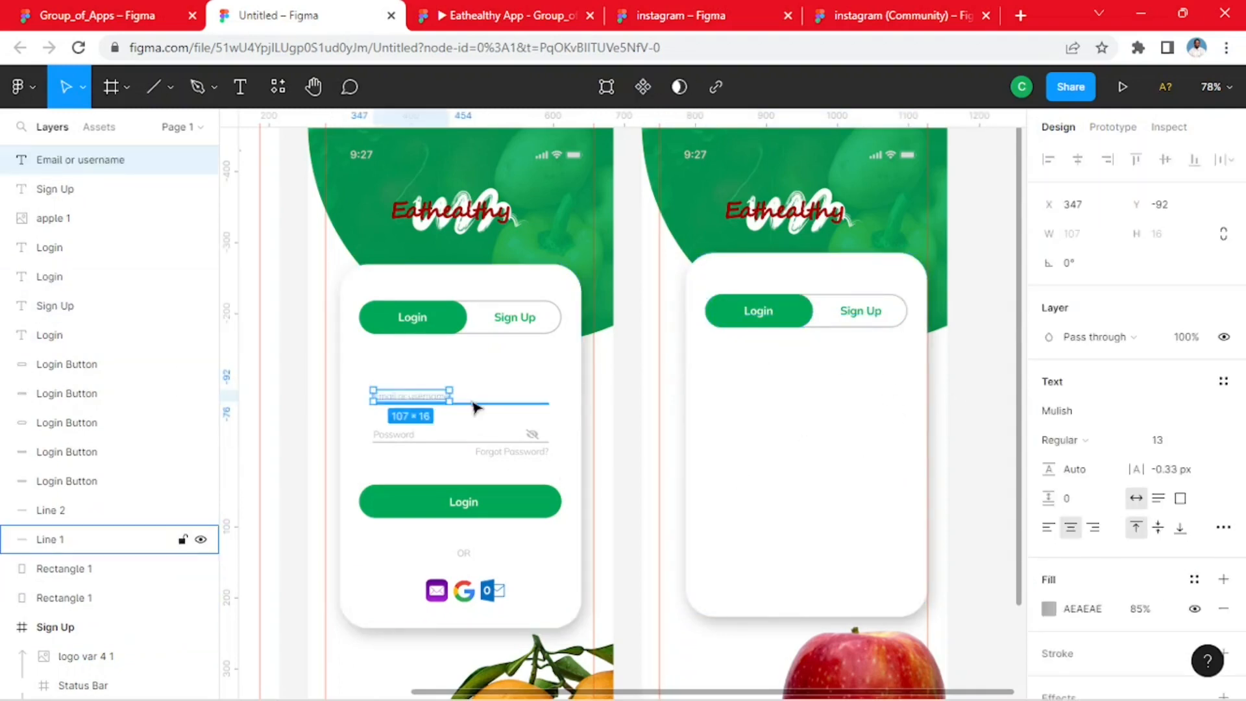
pyautogui.keyDown('shift'); pyautogui.click(478, 406); pyautogui.keyUp('shift')
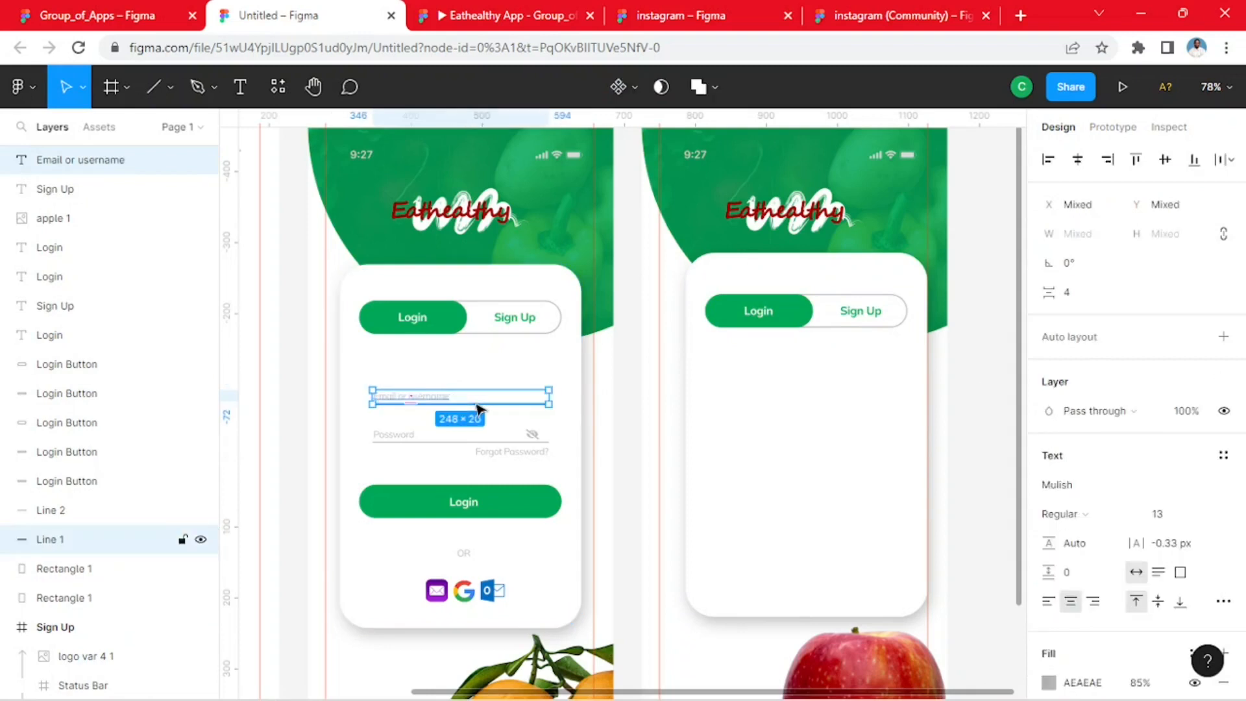
pyautogui.keyDown('shift'); pyautogui.click(533, 436); pyautogui.keyUp('shift')
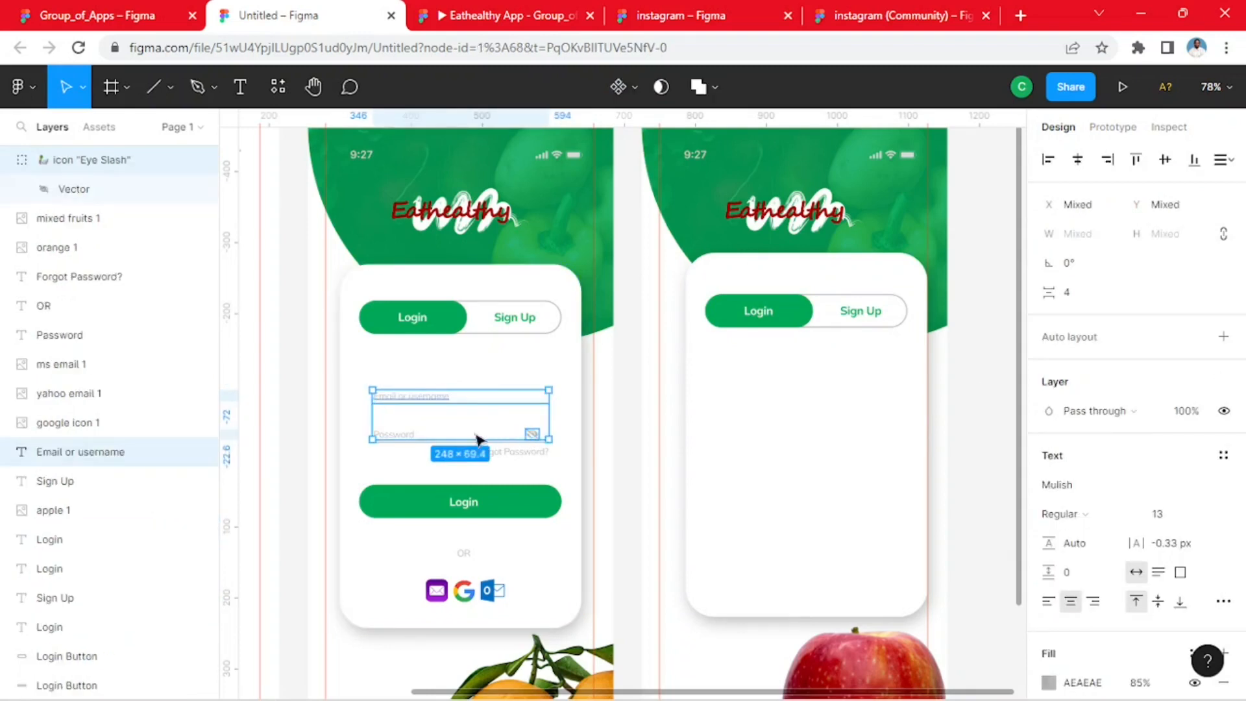
pyautogui.keyDown('shift'); pyautogui.click(404, 436); pyautogui.keyUp('shift')
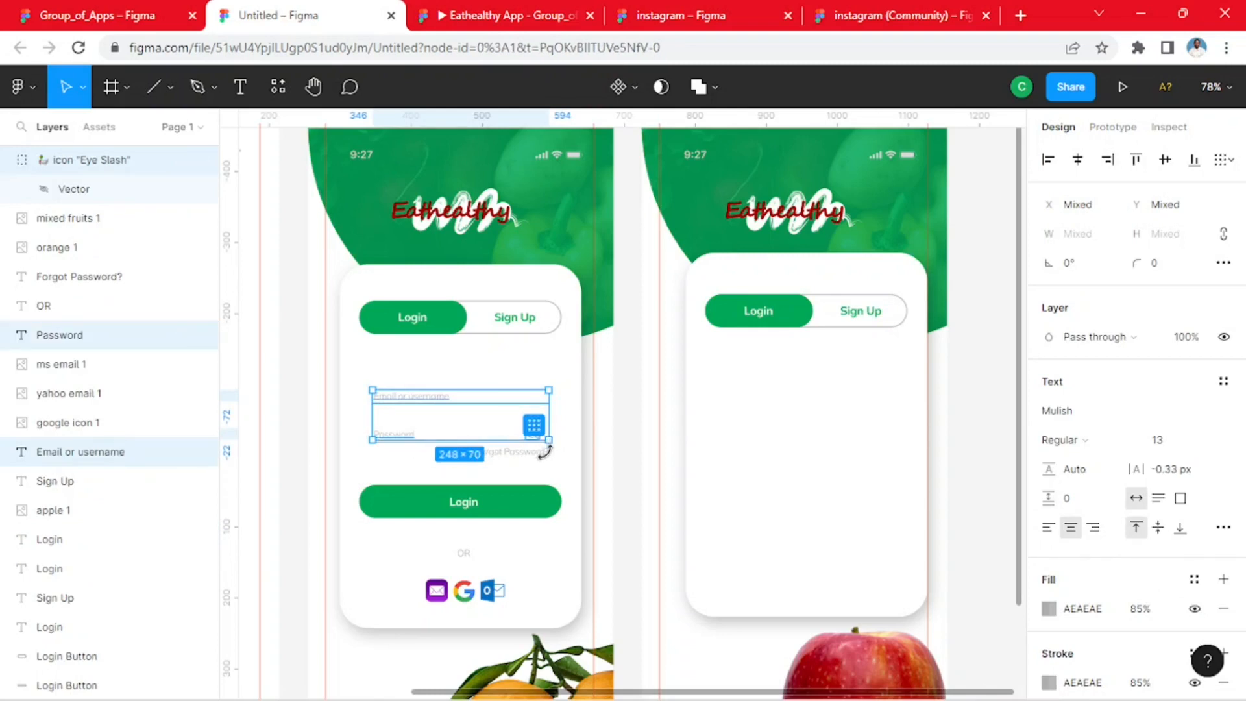
pyautogui.scroll(5, 544, 447)
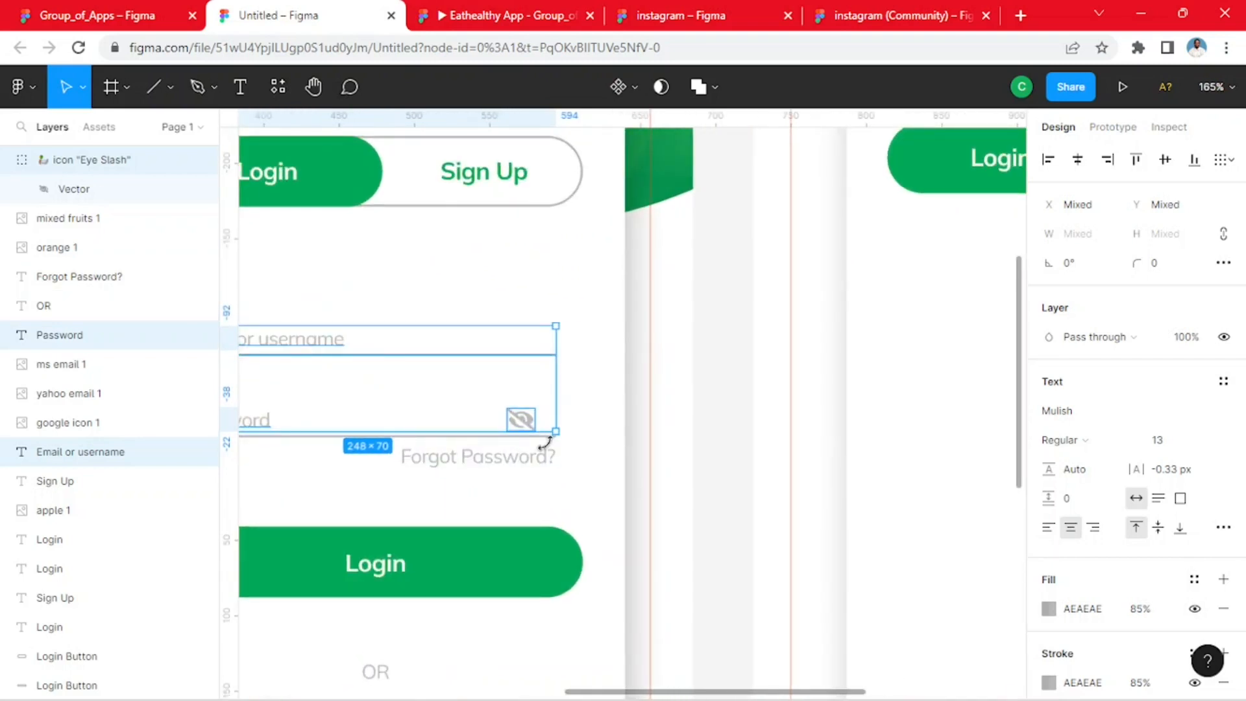
pyautogui.keyDown('shift'); pyautogui.click(549, 459); pyautogui.keyUp('shift')
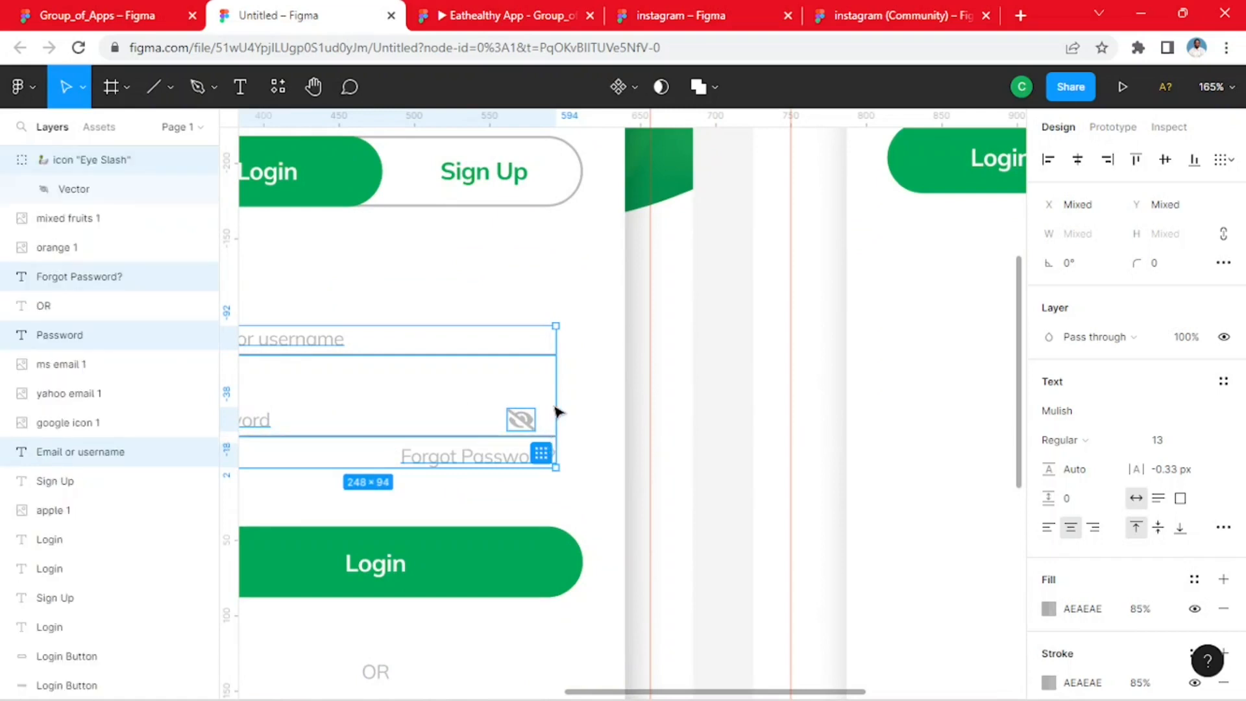
pyautogui.scroll(-5, 549, 443)
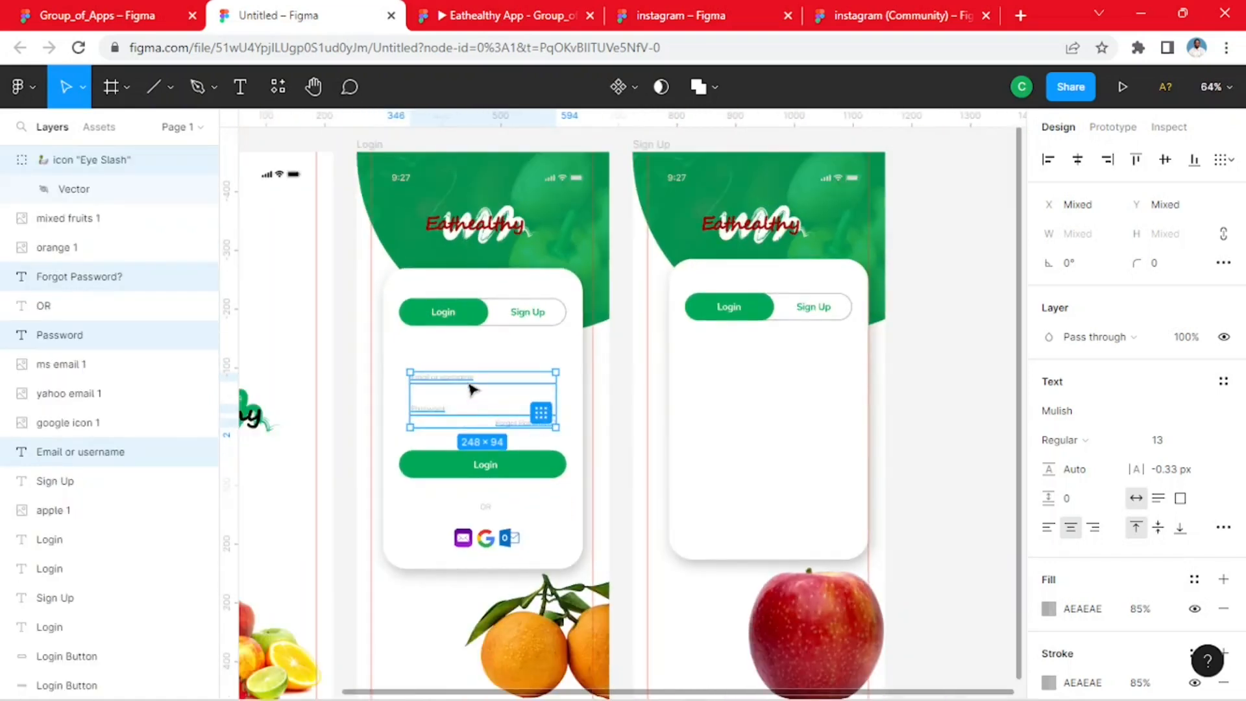
pyautogui.keyDown('alt'); pyautogui.moveTo(472, 388); pyautogui.dragTo(762, 387); pyautogui.keyUp('alt')
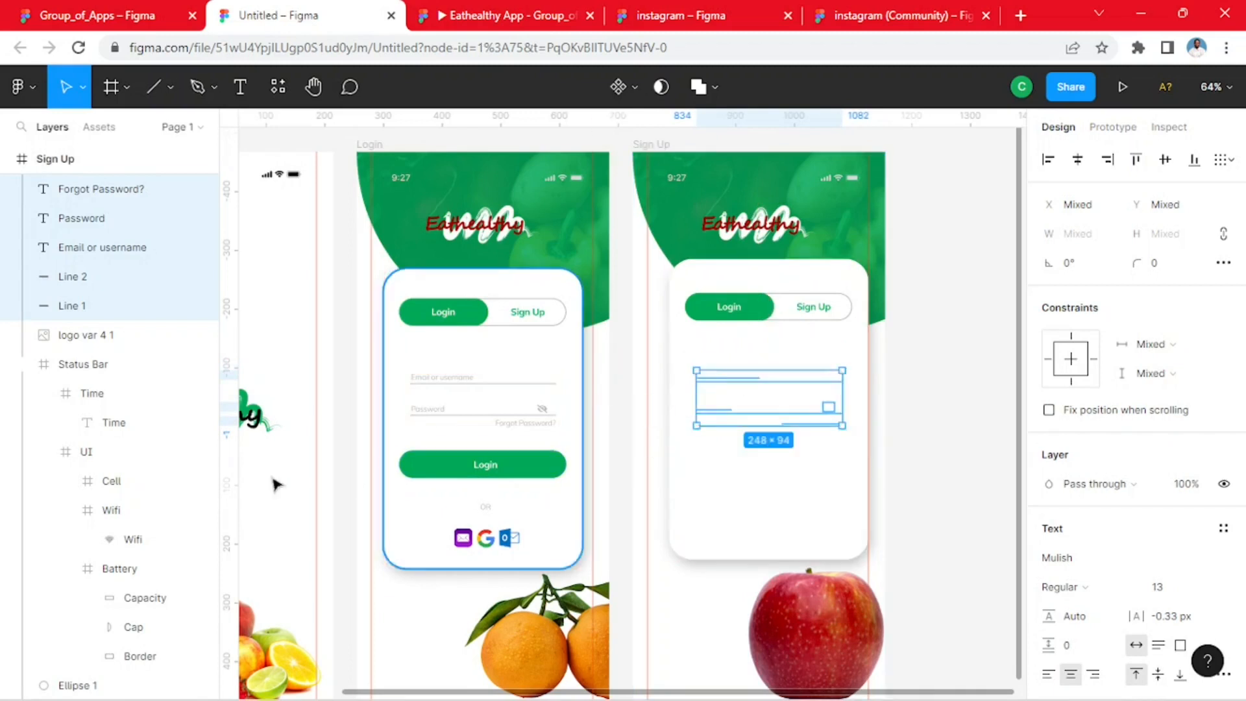
# - Move the copied form field layers out of the Sign Up frame to the top level, above the card's rectangle
pyautogui.scroll(5, 156, 390)
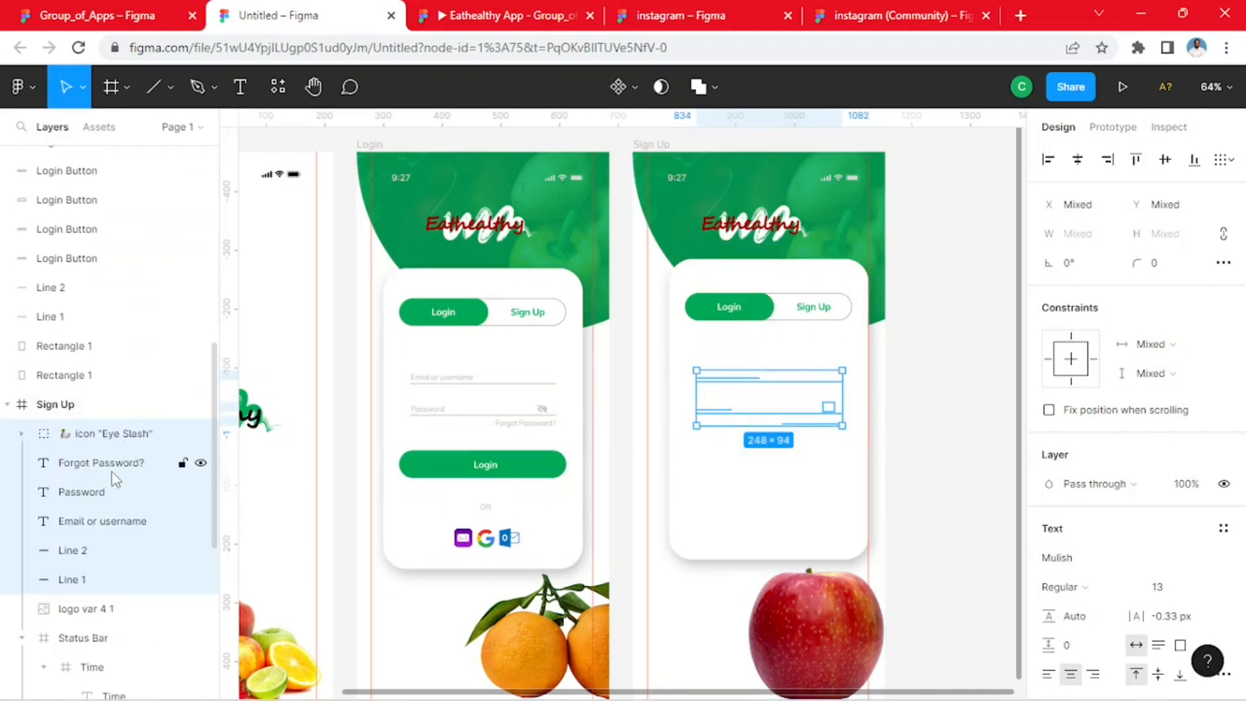
pyautogui.moveTo(115, 479); pyautogui.dragTo(114, 203)
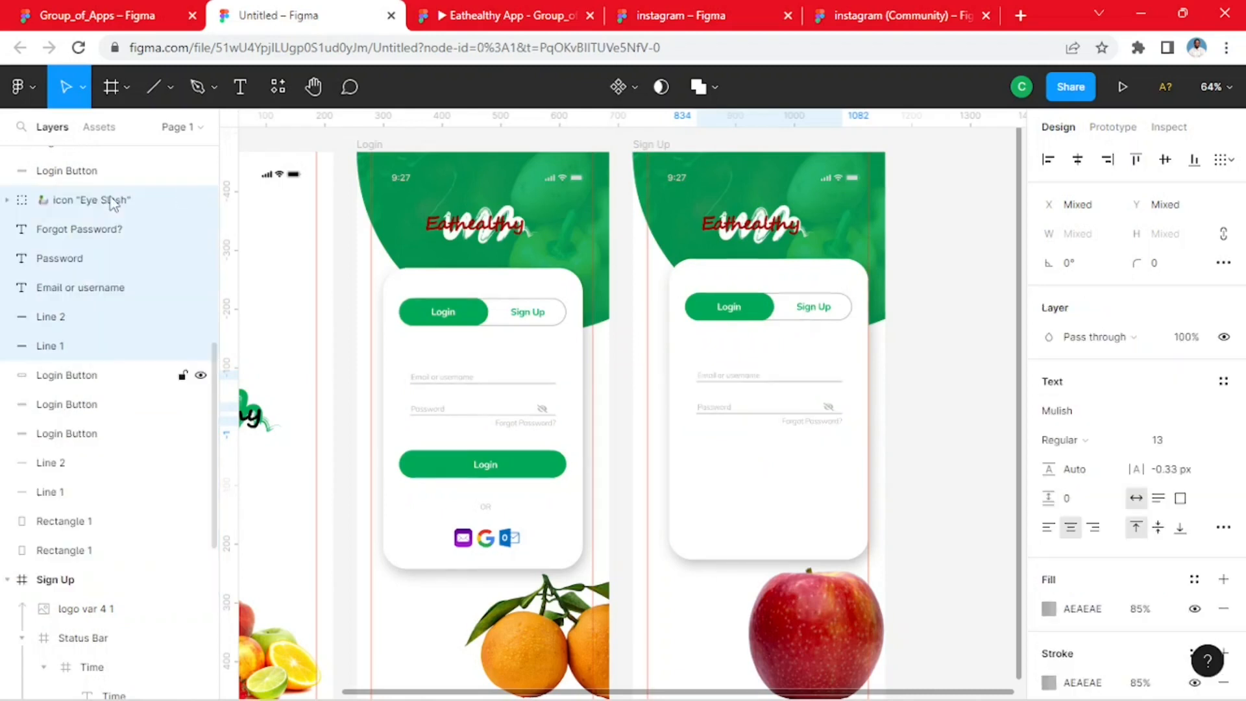
pyautogui.click(948, 432)
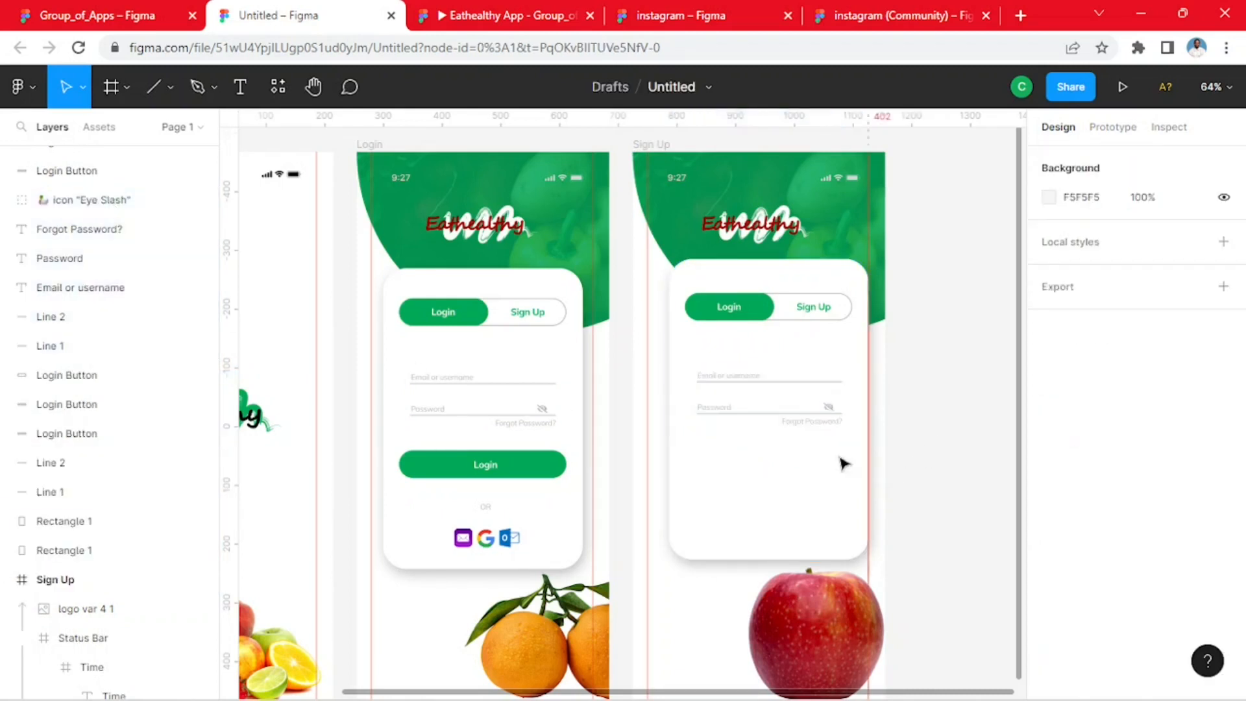
# - Duplicate the green Login button with its label, the OR text and the three email provider icons onto the Sign Up card, at X 816, Y 41
pyautogui.scroll(1, 750, 503)
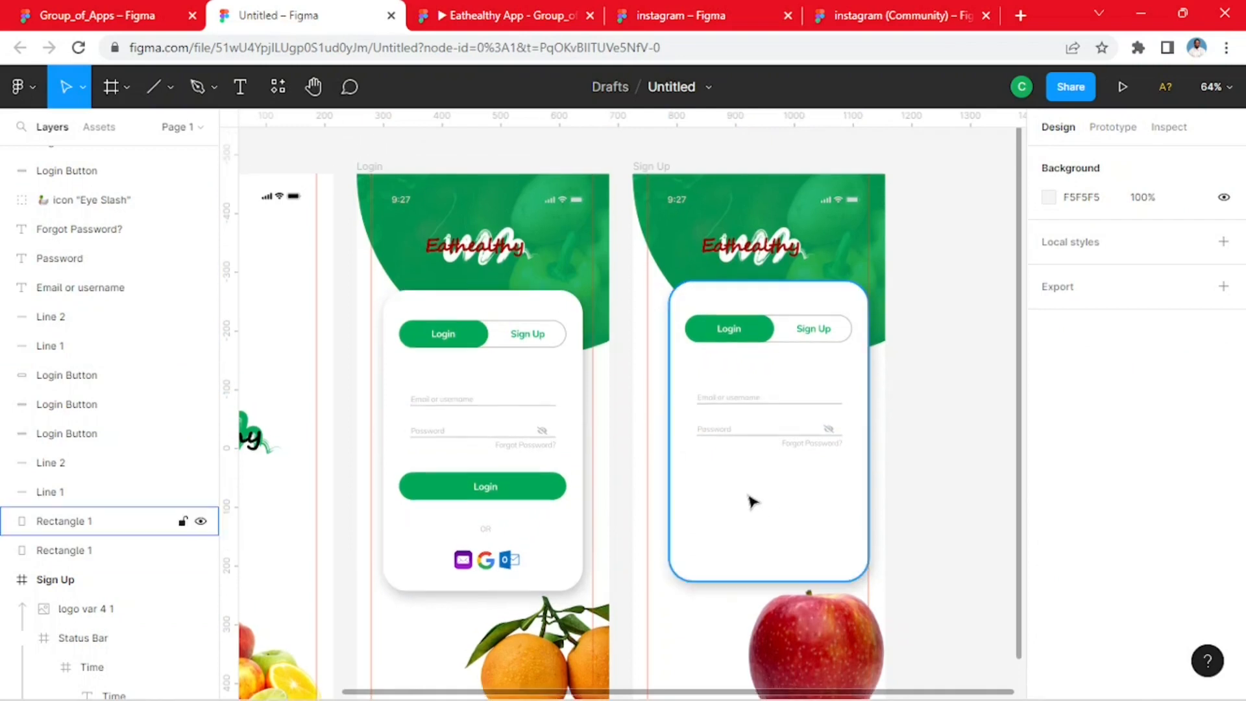
pyautogui.click(487, 497)
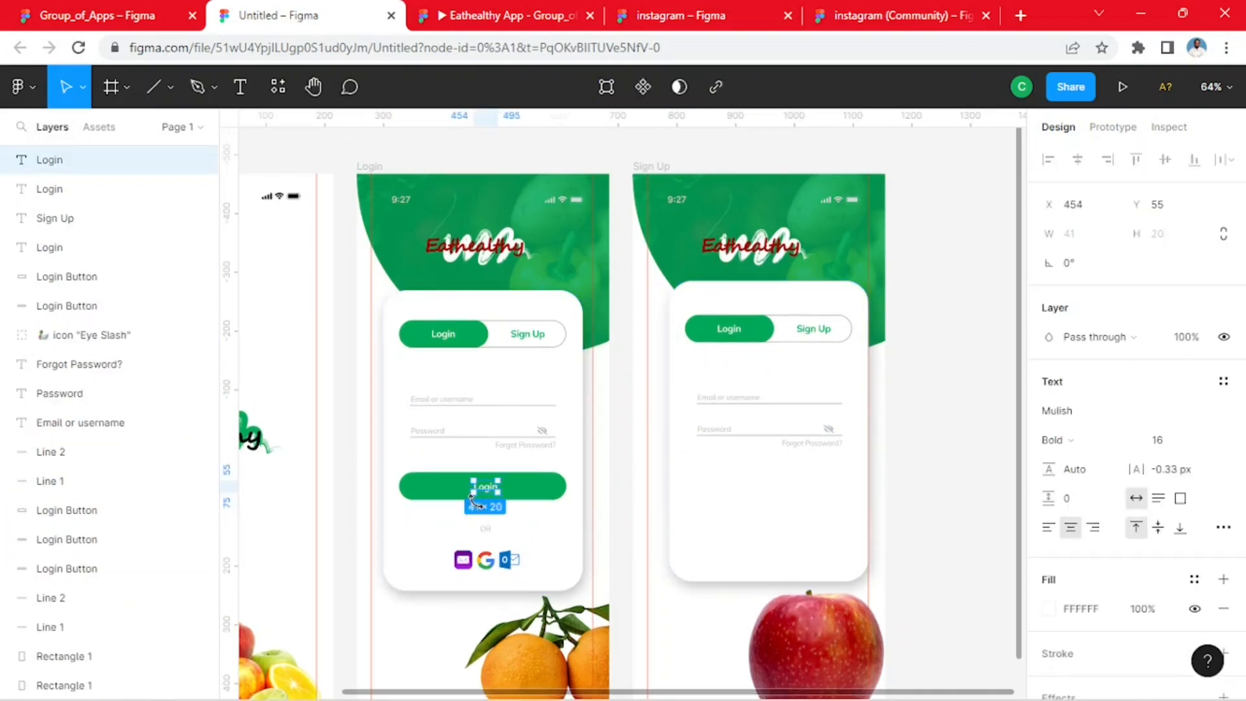
pyautogui.keyDown('shift'); pyautogui.click(550, 495); pyautogui.keyUp('shift')
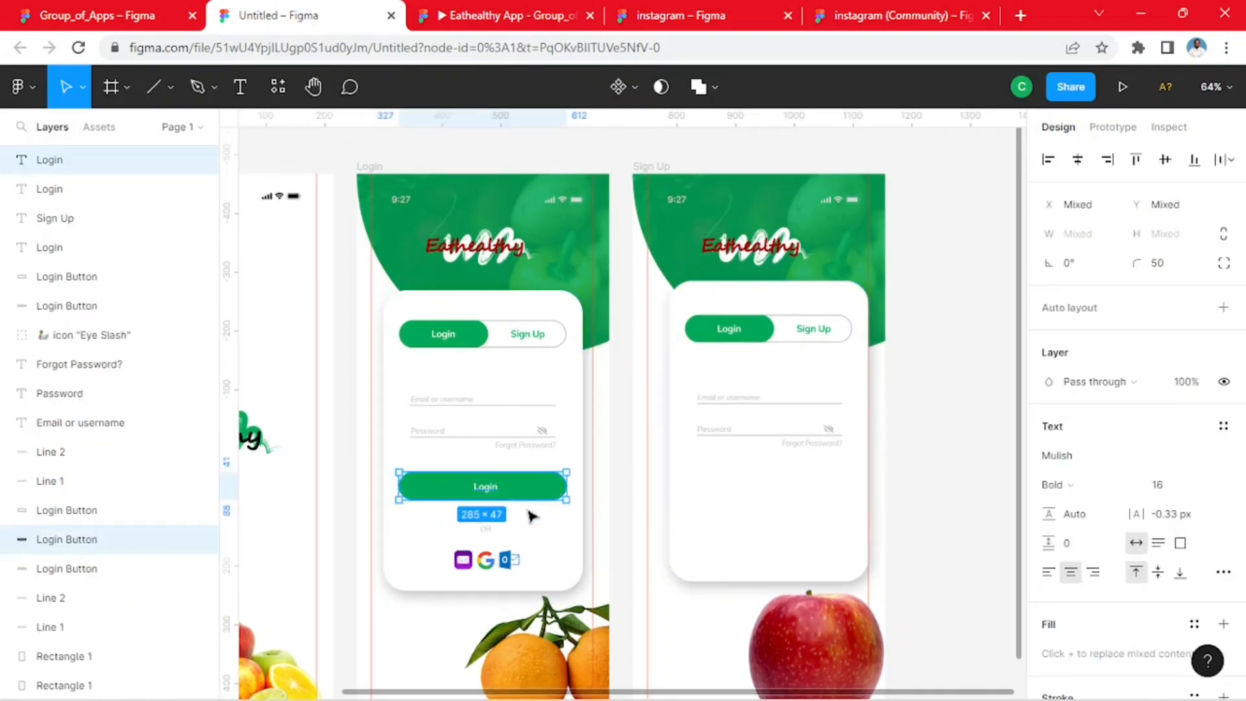
pyautogui.keyDown('shift'); pyautogui.click(485, 531); pyautogui.keyUp('shift')
pyautogui.keyDown('shift'); pyautogui.click(481, 566); pyautogui.keyUp('shift')
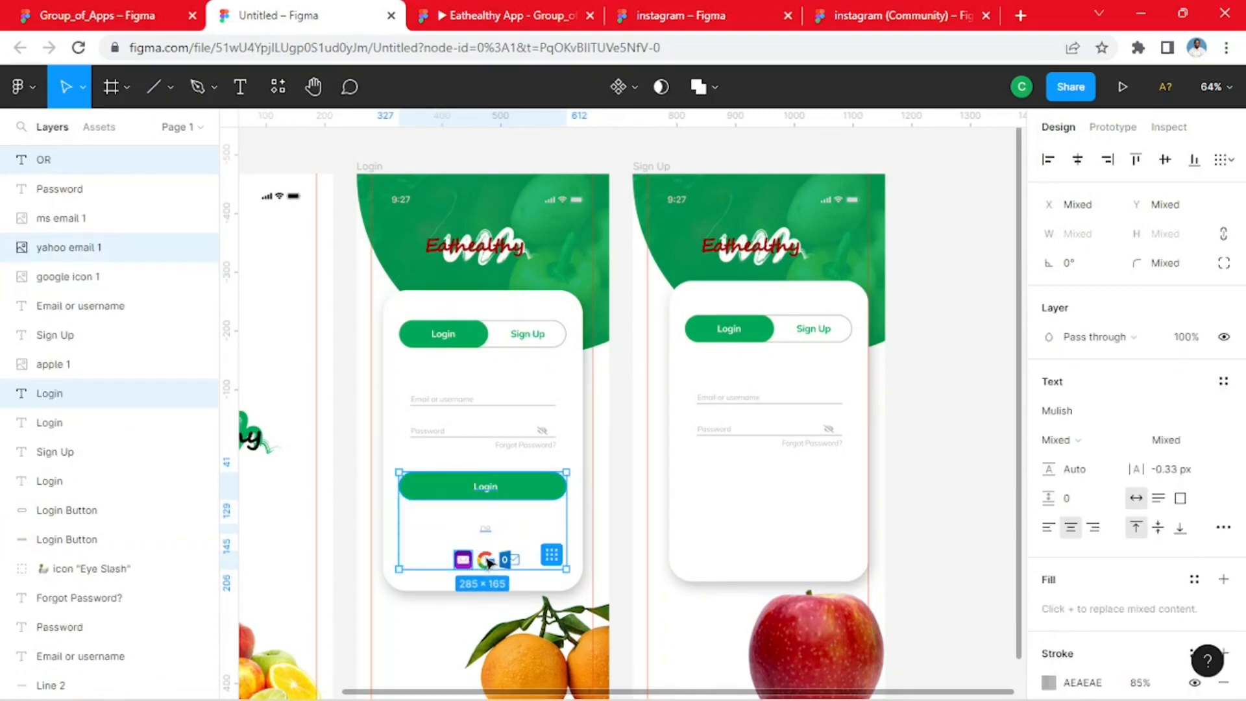
pyautogui.keyDown('shift'); pyautogui.click(487, 562); pyautogui.keyUp('shift')
pyautogui.keyDown('shift'); pyautogui.click(513, 562); pyautogui.keyUp('shift')
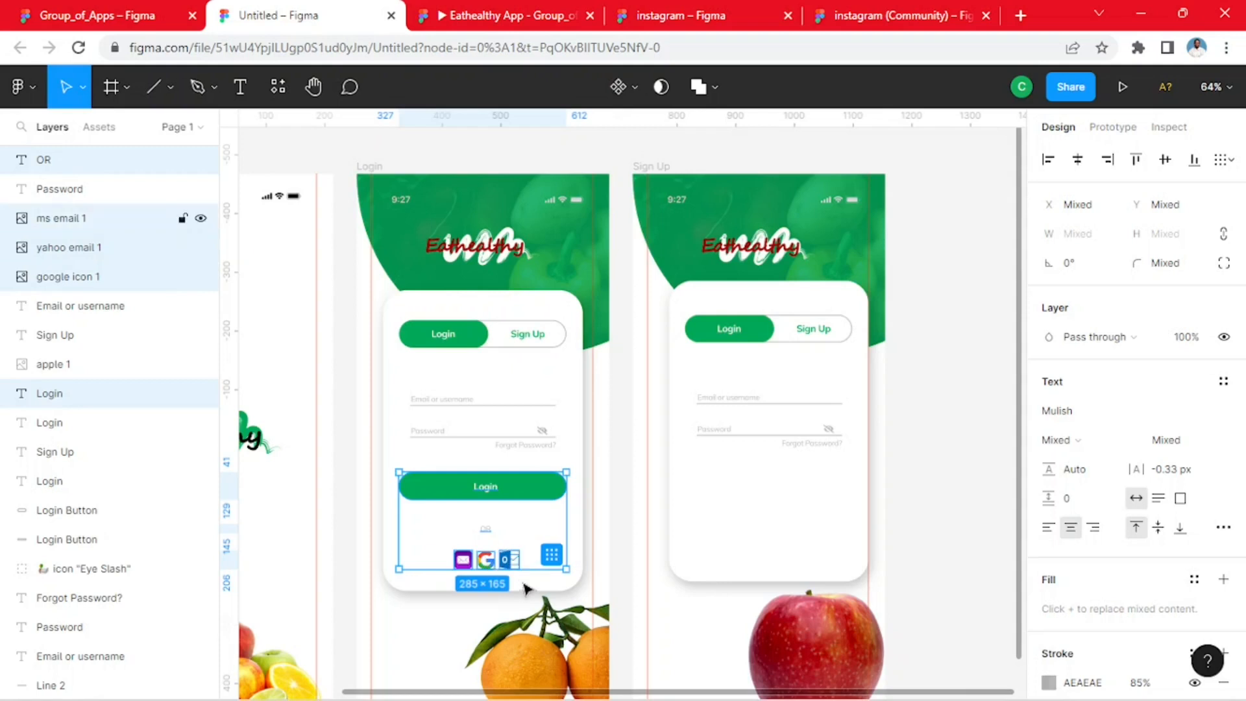
pyautogui.keyDown('shift'); pyautogui.click(519, 494); pyautogui.keyUp('shift')
pyautogui.moveTo(523, 495); pyautogui.dragTo(805, 497)
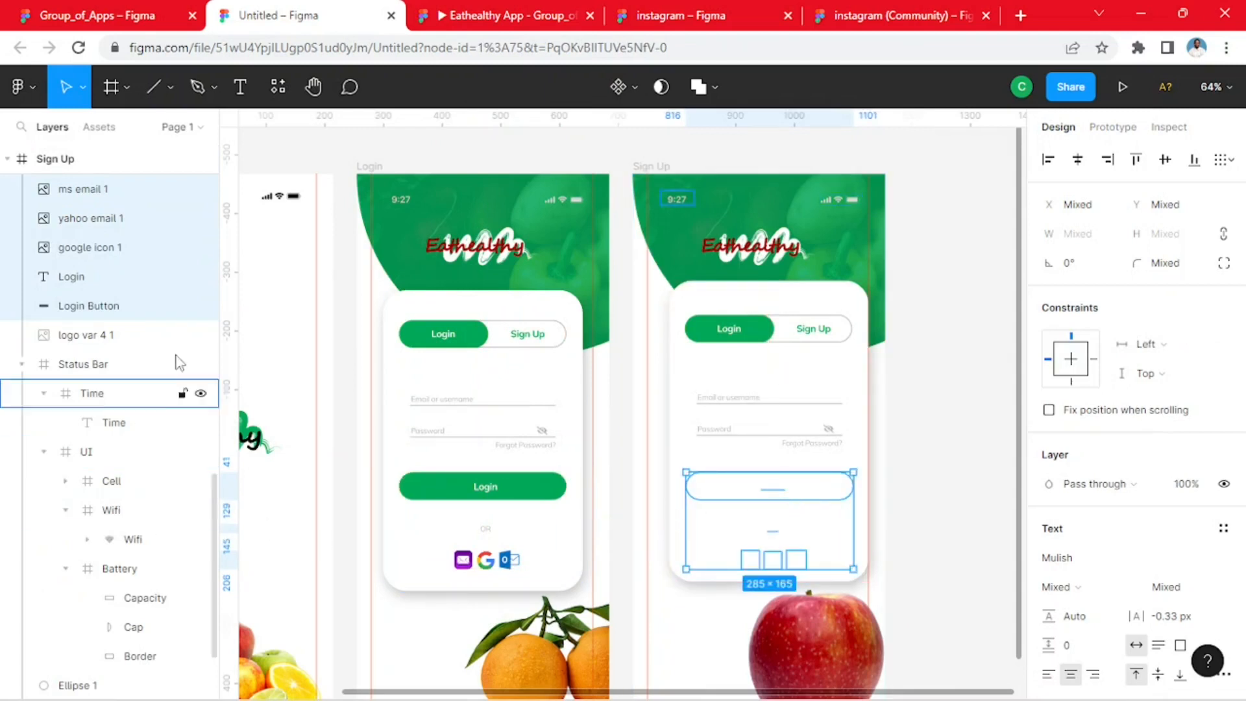
# - Move the copied button, OR text and provider icon layers out of the Sign Up frame, above the card's rectangle
pyautogui.scroll(2, 185, 357)
pyautogui.scroll(5, 185, 357)
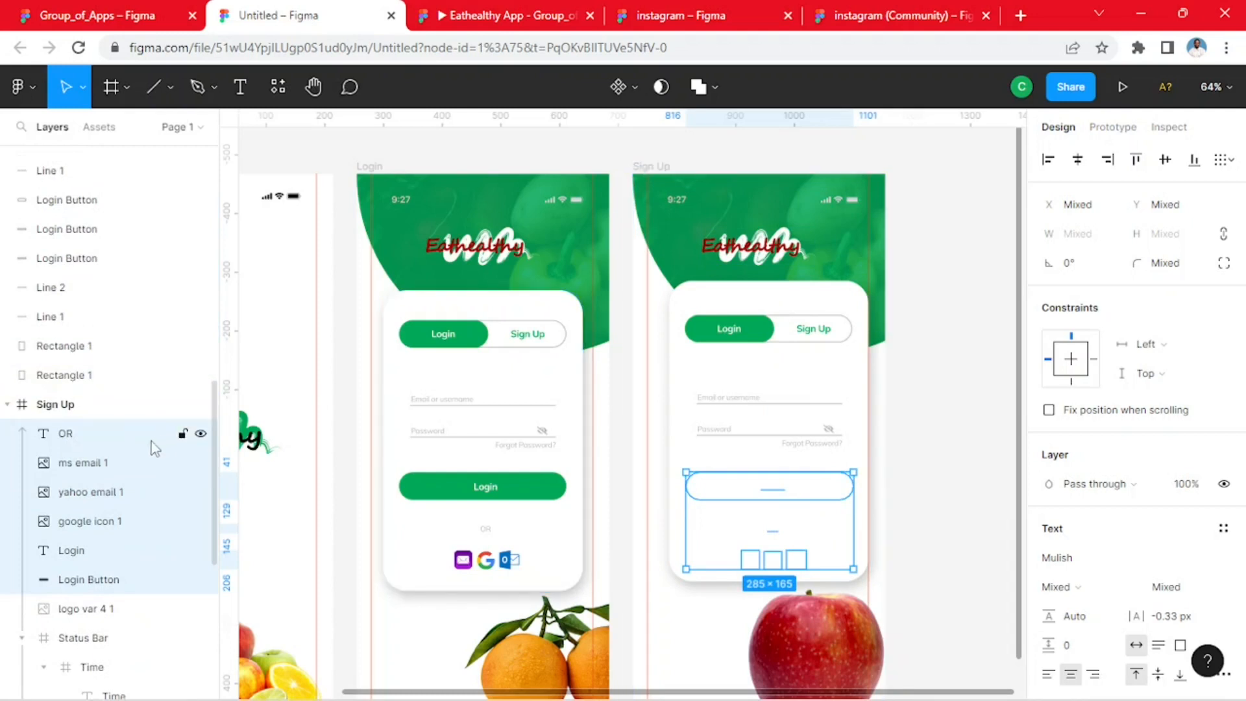
pyautogui.moveTo(91, 462); pyautogui.dragTo(97, 172)
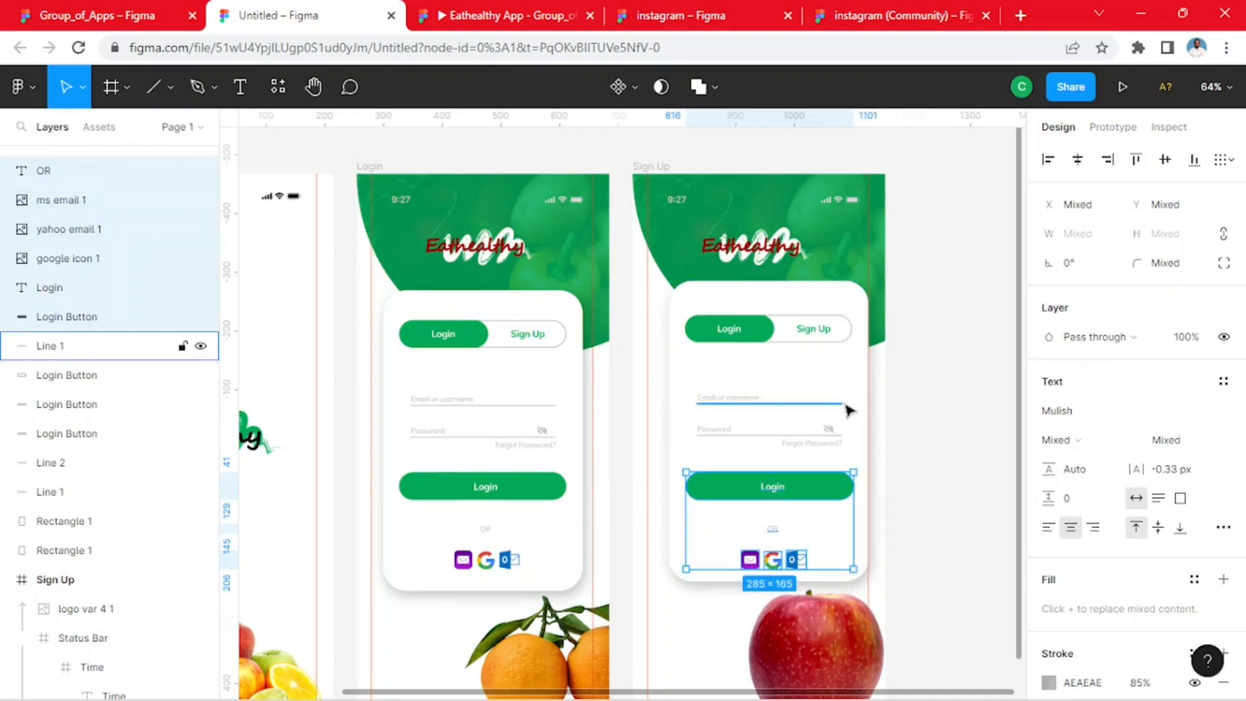
# - Nudge the copied Login button, OR text and provider icons up 4 px on the Sign Up card
pyautogui.press('Up')
pyautogui.press('Up')
pyautogui.press('Up')
pyautogui.press('Up')
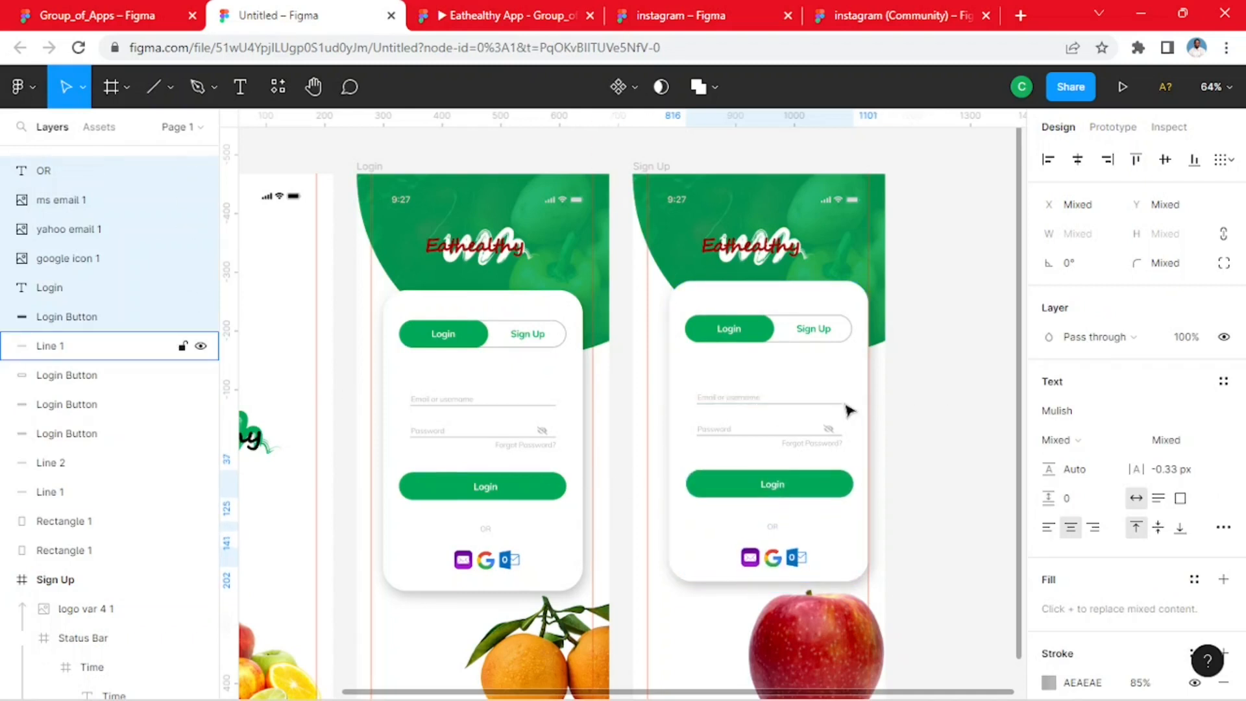
pyautogui.click(881, 423)
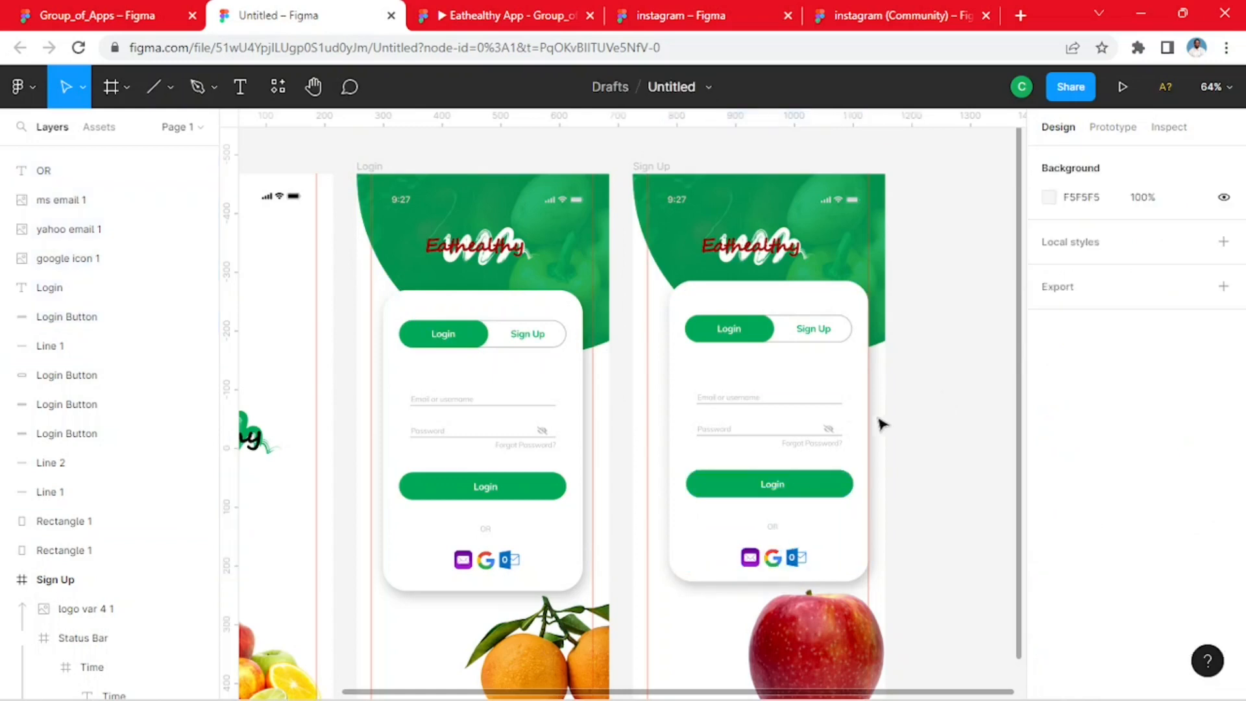
# - Check the Sign Up design in the Group_of_Apps file, and recolor the Sign Up toggle label in the Untitled file to B3C5BC
pyautogui.click(149, 18)
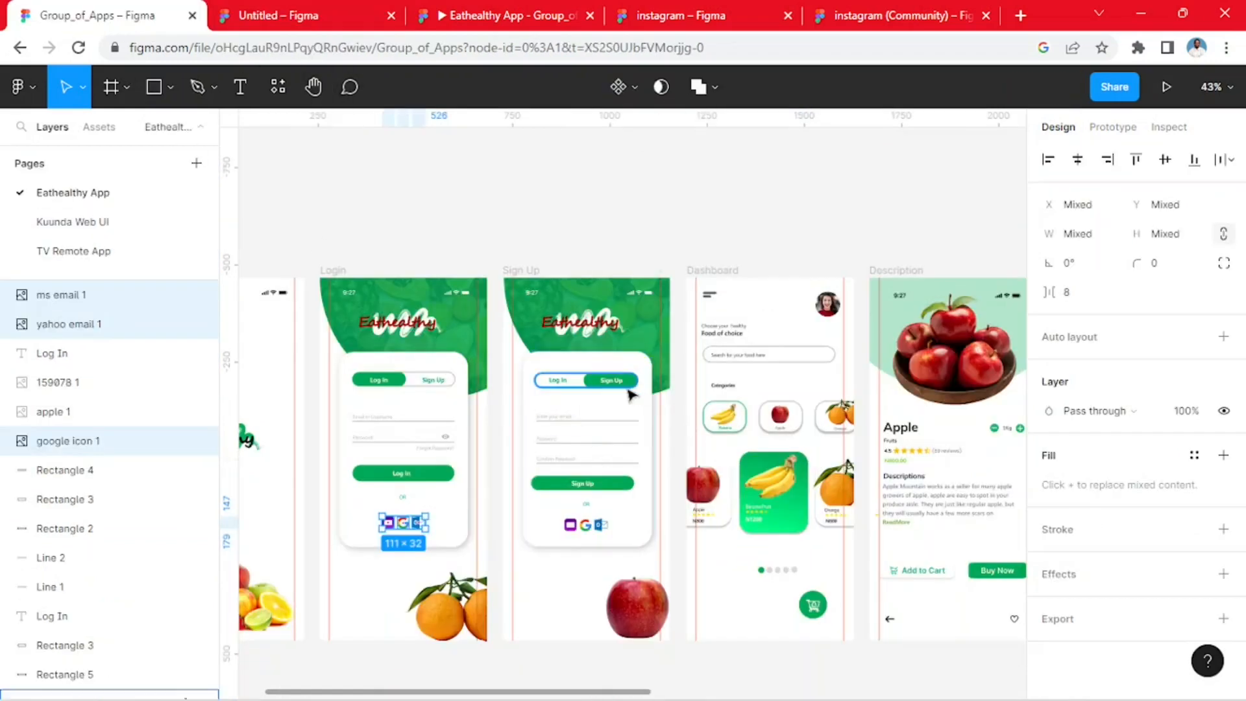
pyautogui.click(299, 15)
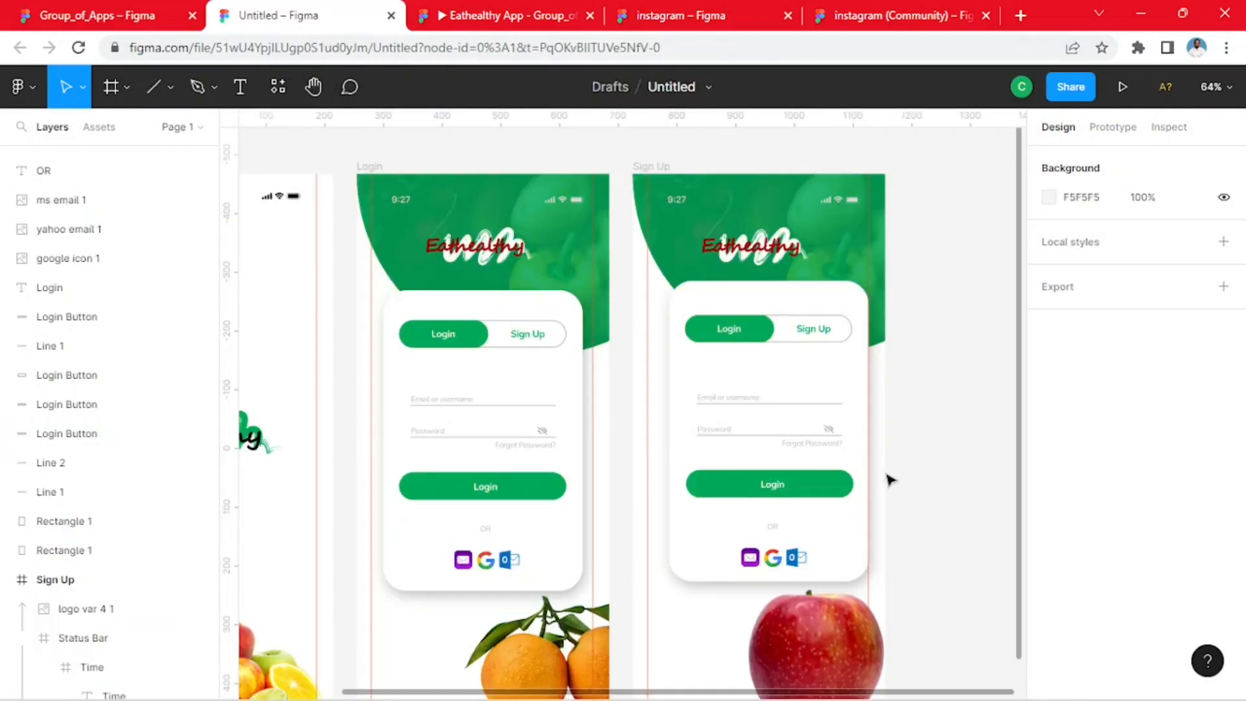
pyautogui.scroll(3, 941, 434)
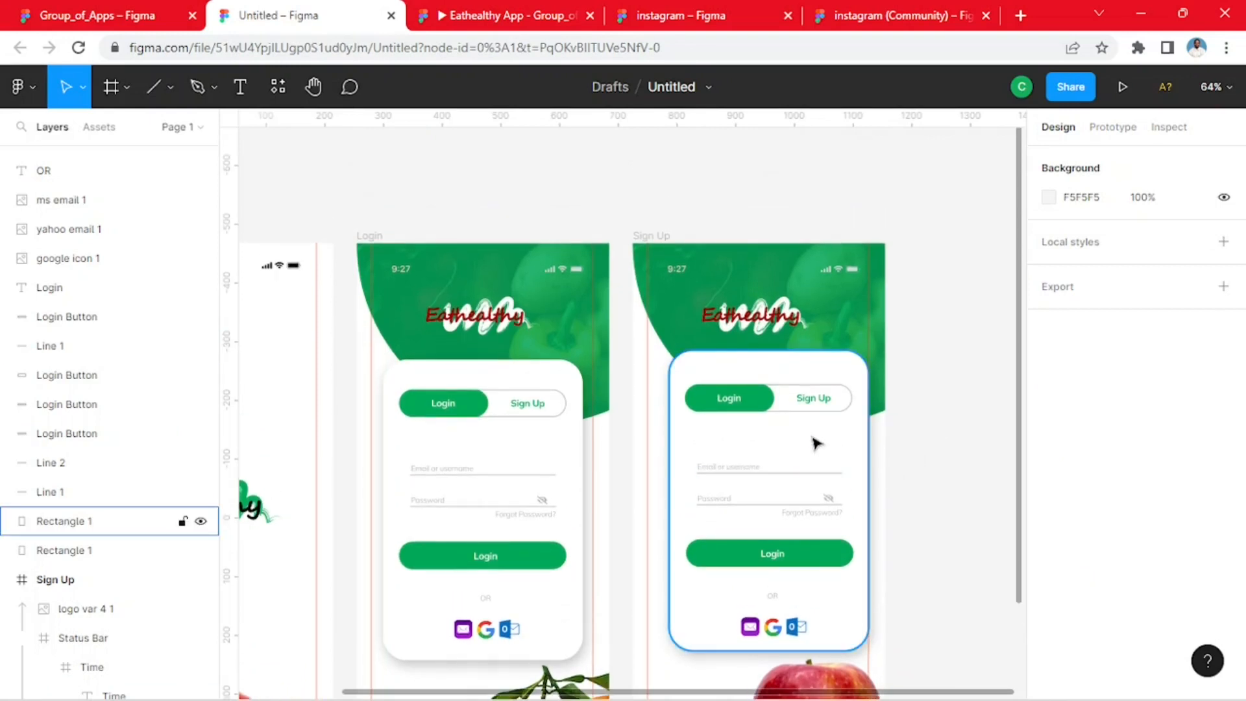
pyautogui.scroll(5, 812, 437)
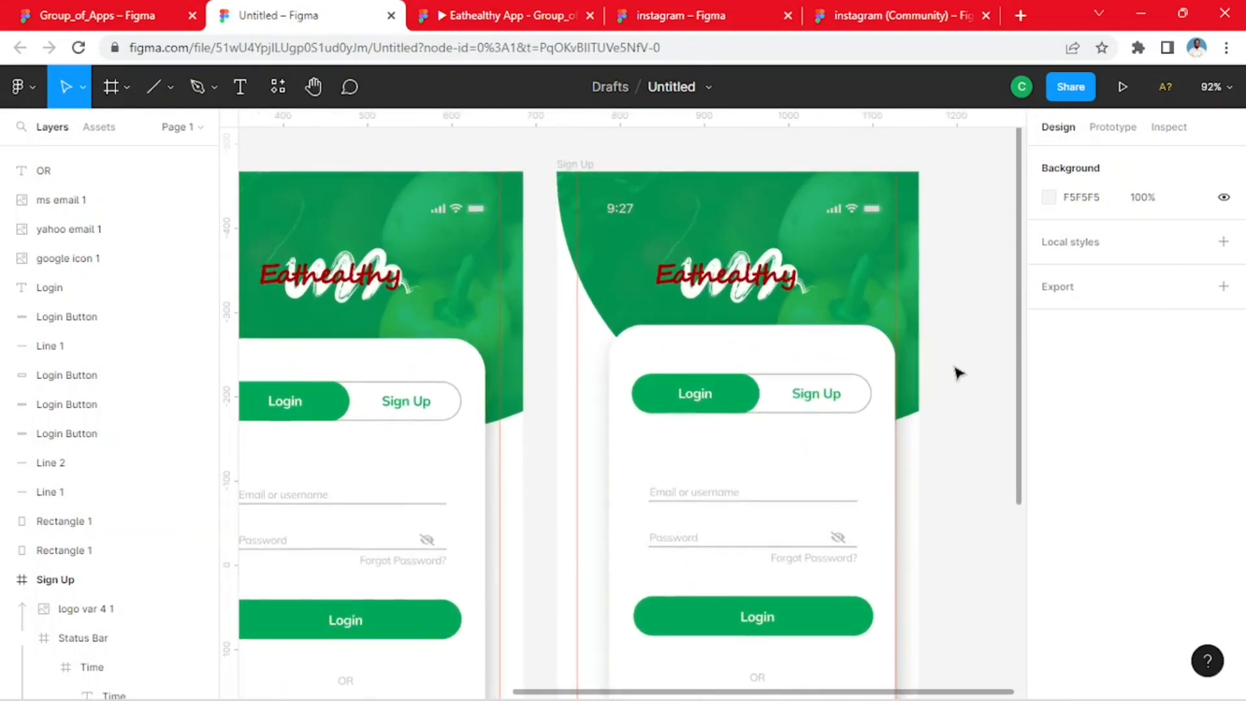
pyautogui.click(745, 401)
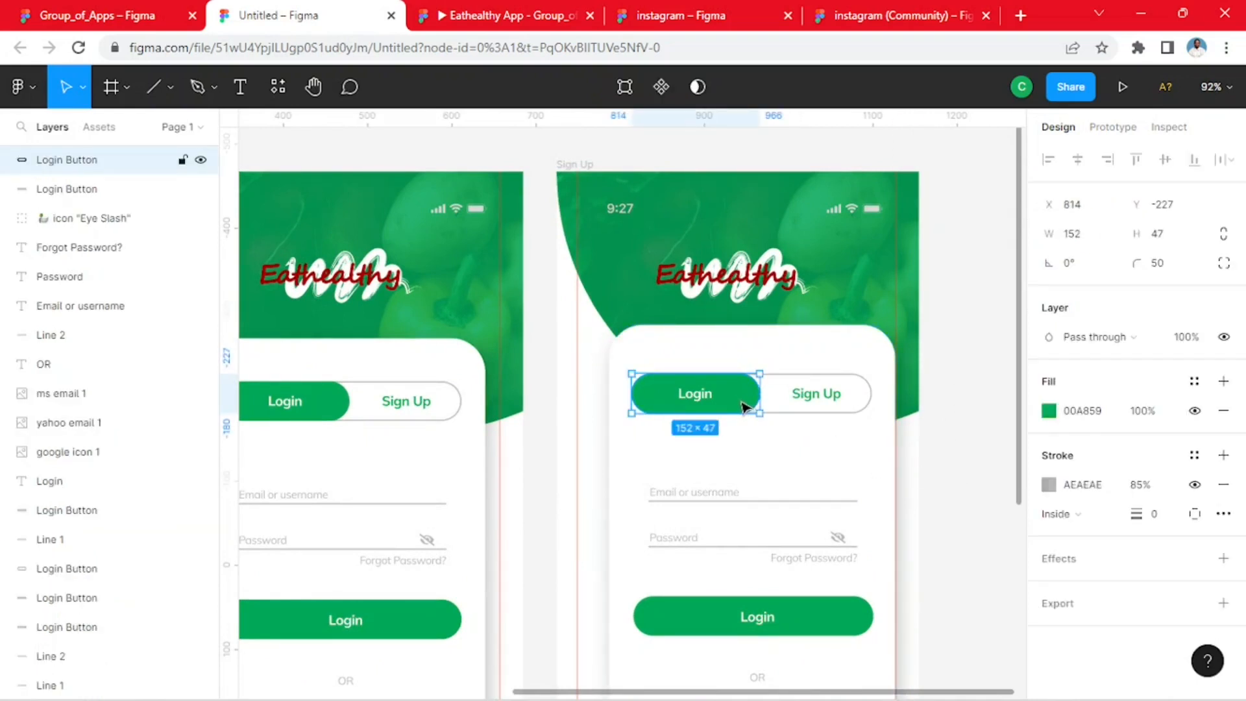
pyautogui.click(836, 401)
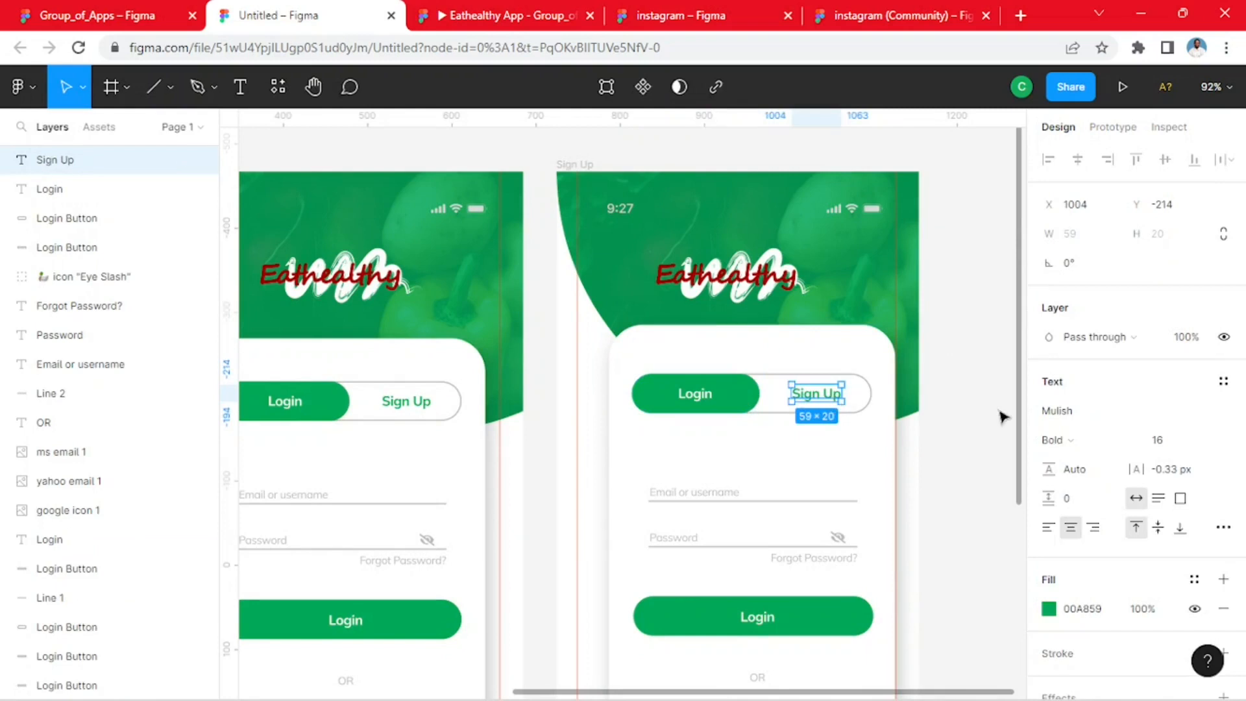
pyautogui.click(1050, 610)
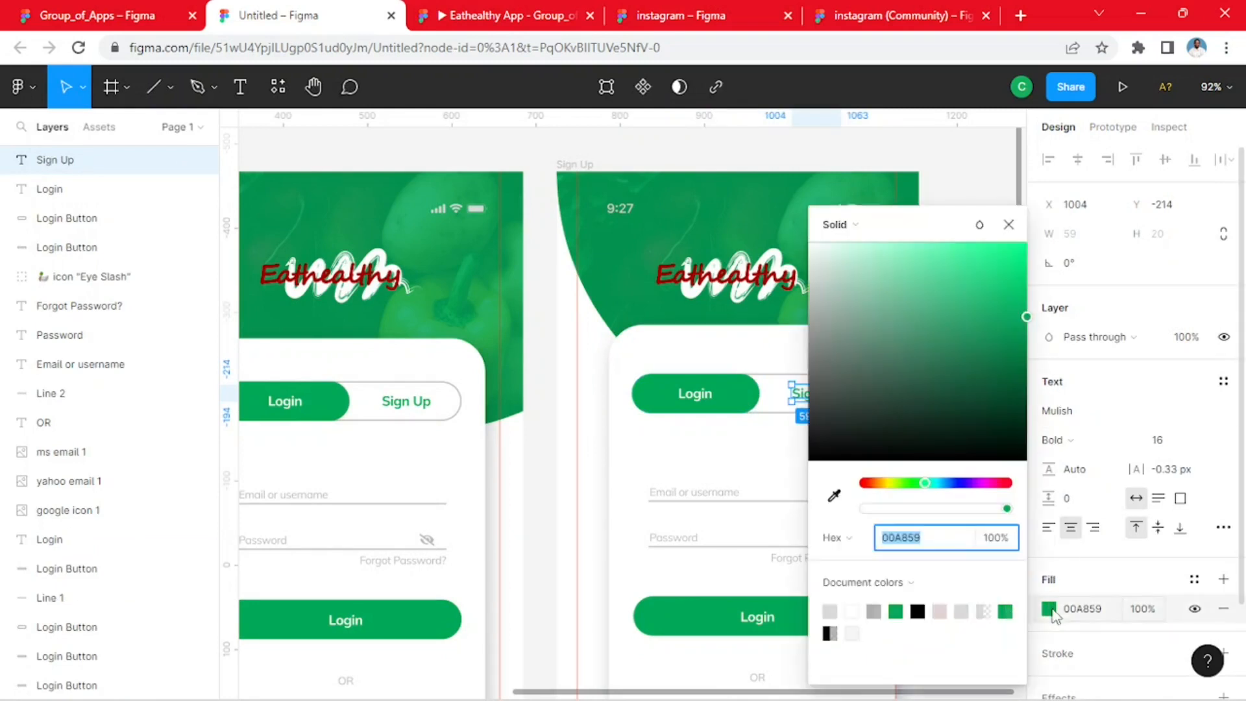
pyautogui.click(827, 293)
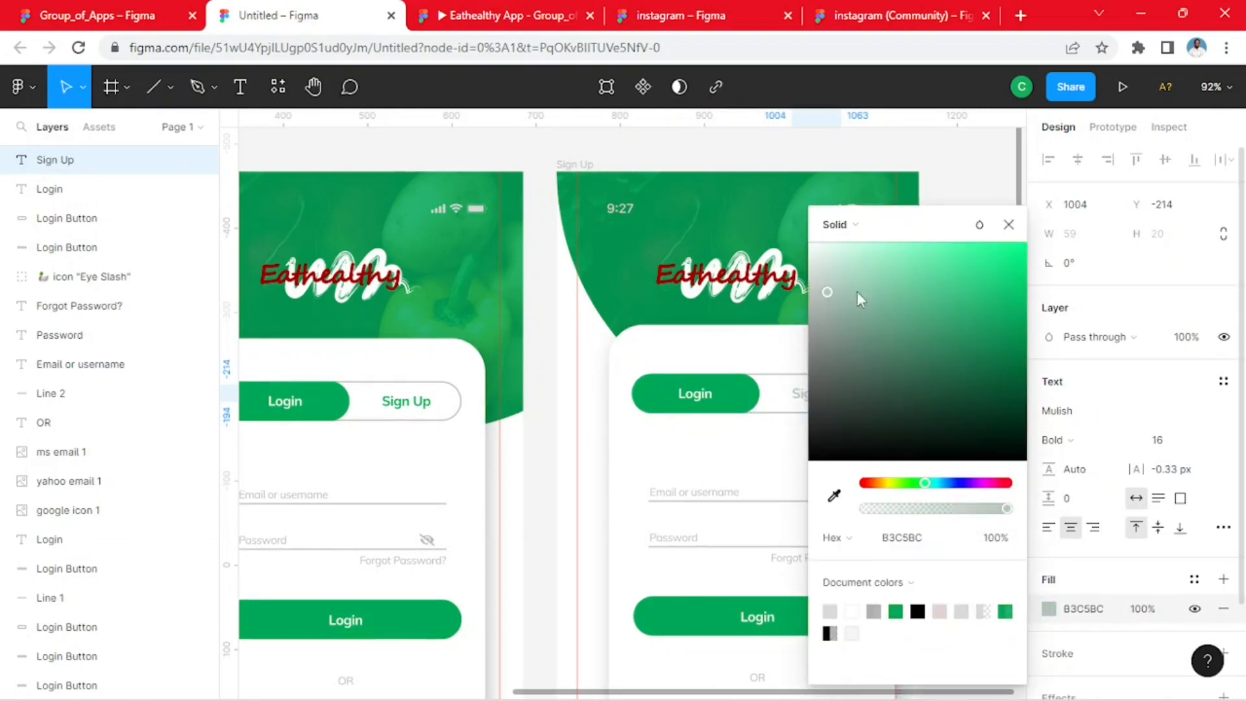
pyautogui.press('Escape')
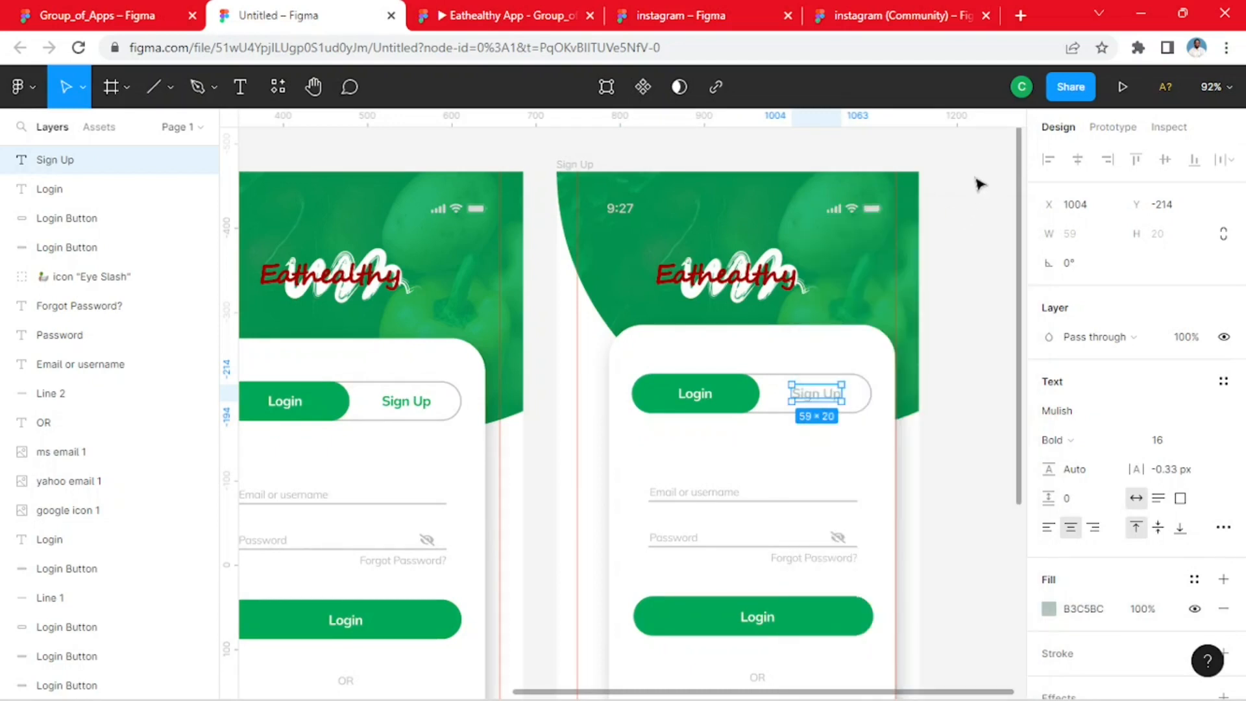
# - Set the Login toggle label on the Sign Up card to black 000000 and move the green pill behind Sign Up, at X 947
pyautogui.click(708, 404)
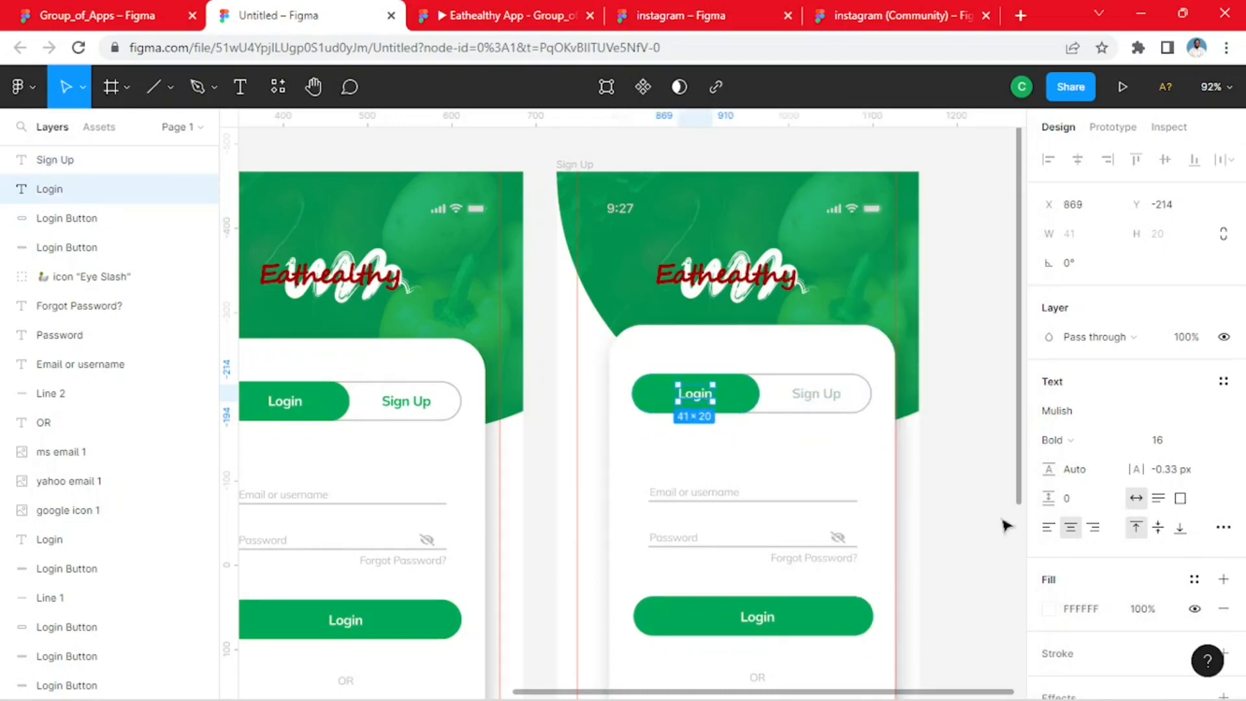
pyautogui.scroll(-2, 1074, 640)
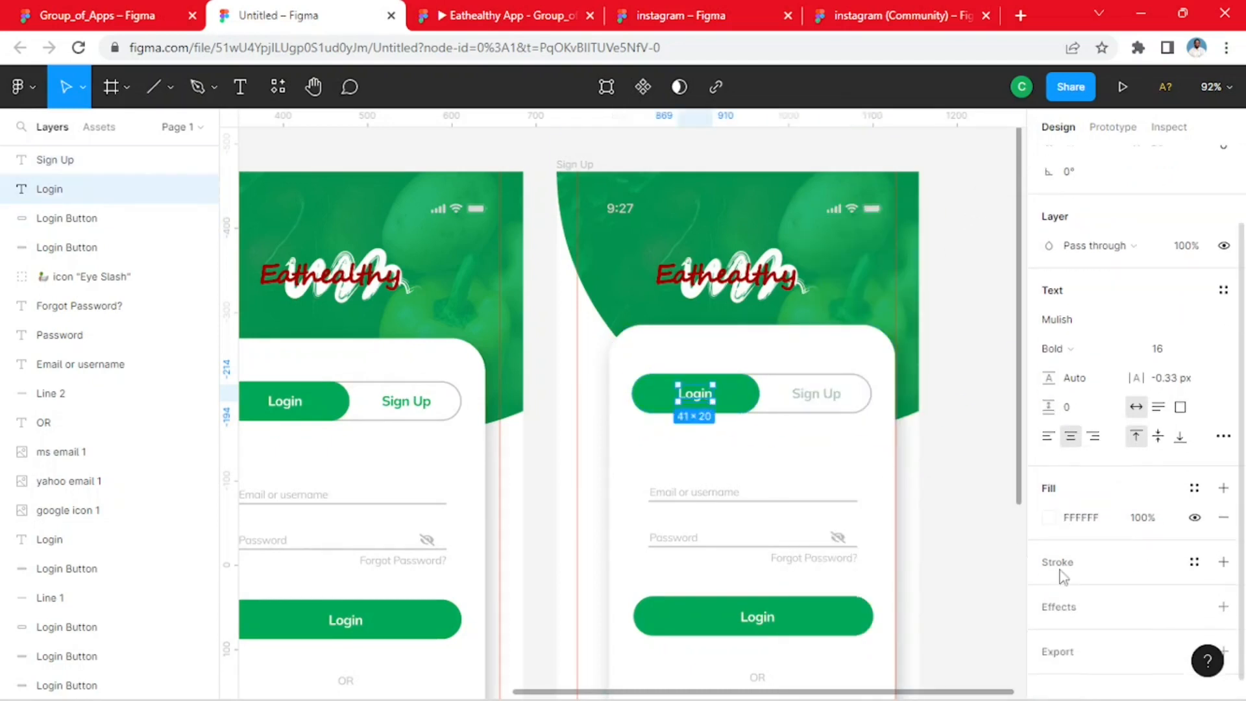
pyautogui.click(1051, 519)
pyautogui.click(895, 612)
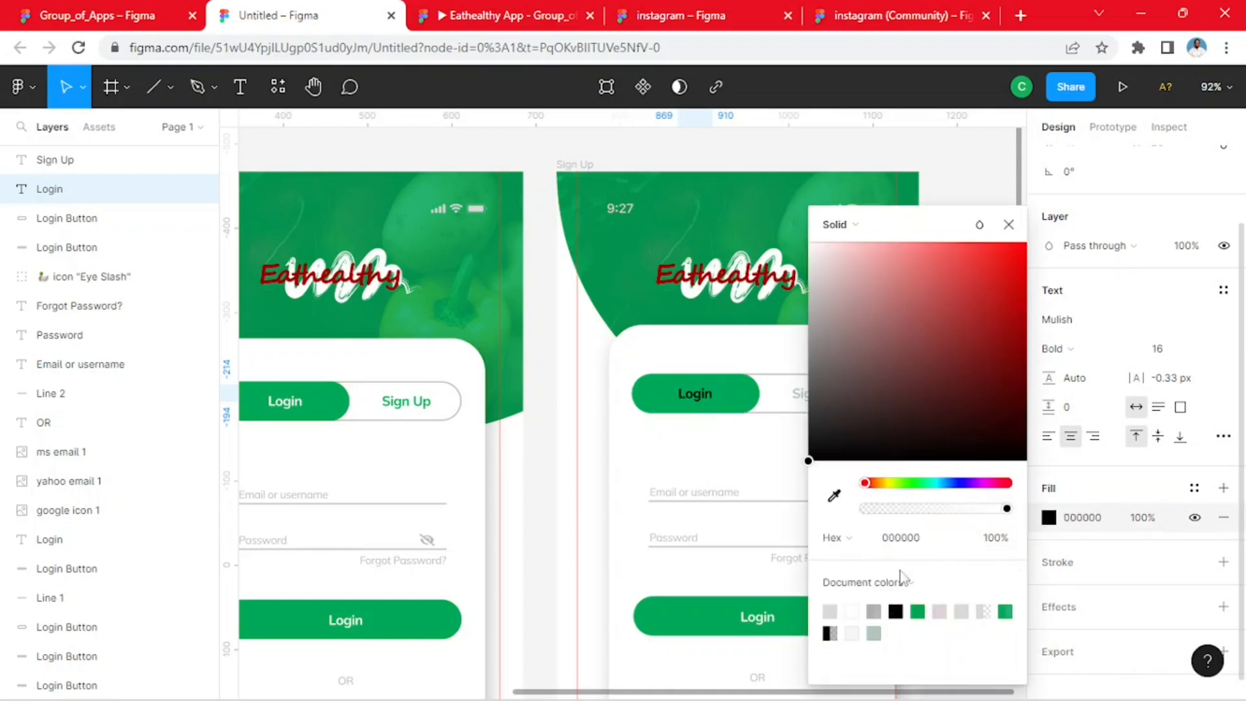
pyautogui.click(1009, 224)
pyautogui.click(982, 169)
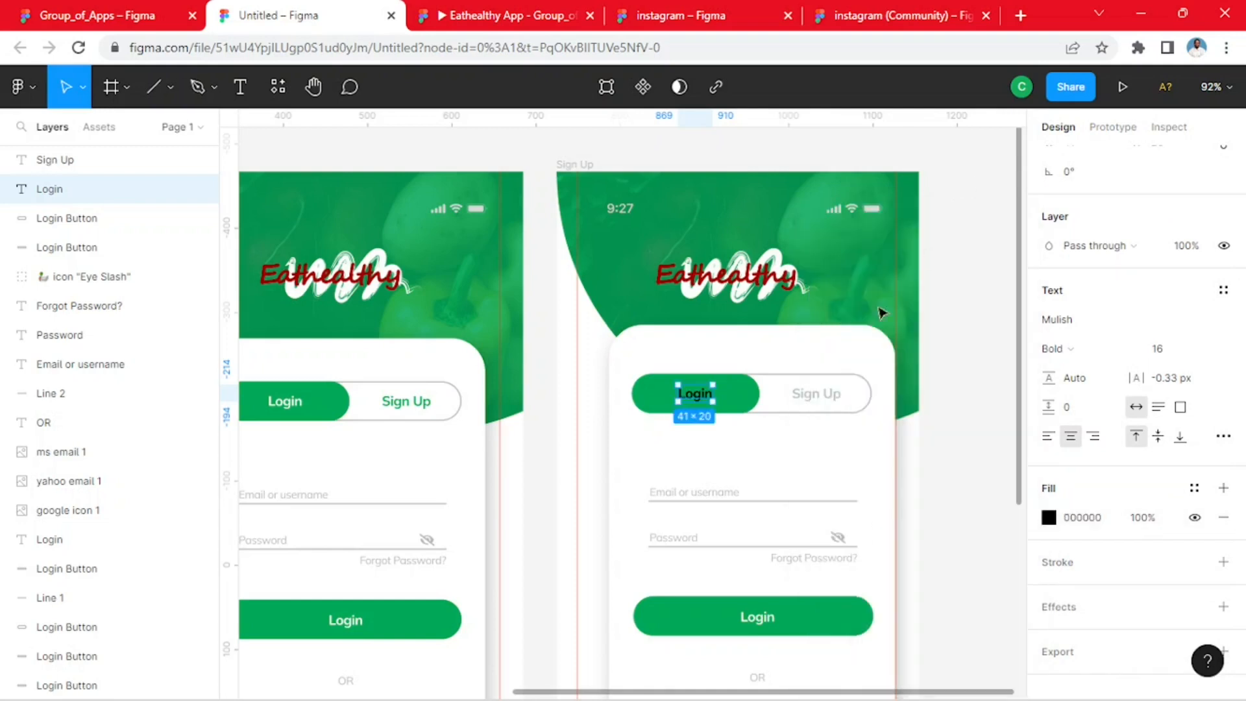
pyautogui.moveTo(791, 404); pyautogui.dragTo(859, 404)
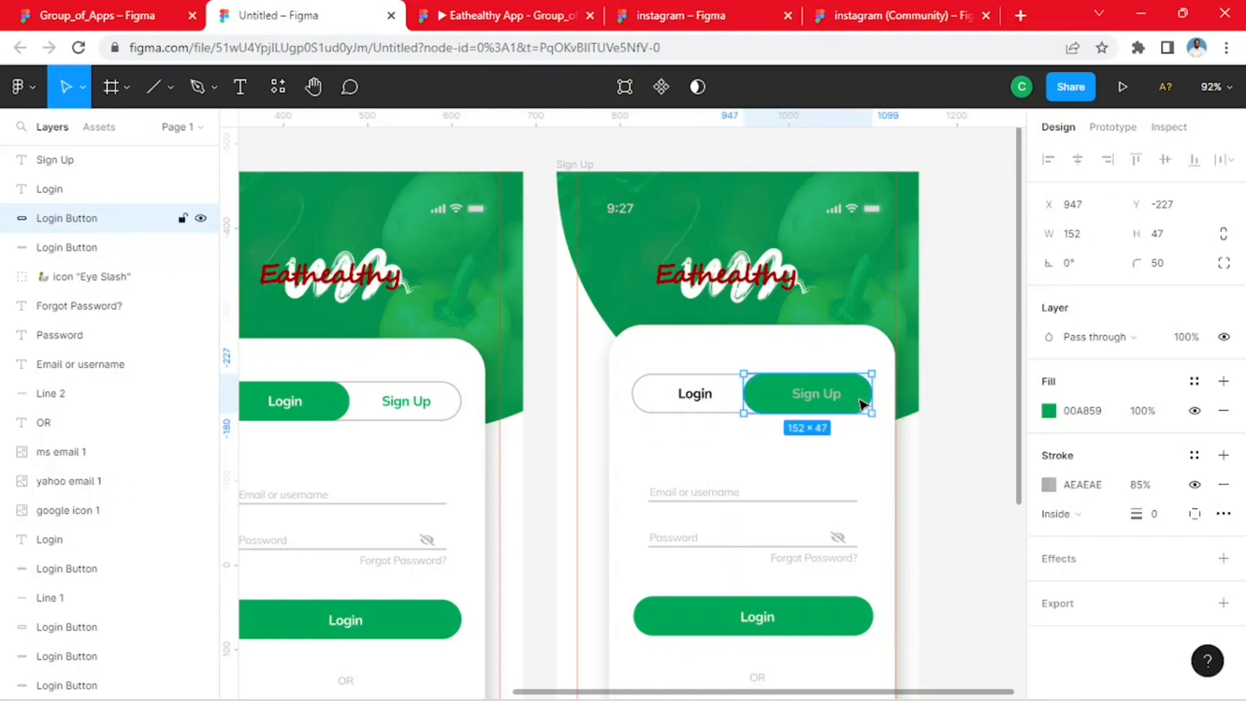
# - Set the fill of the Sign Up toggle label on the Sign Up card to white FFFFFF
pyautogui.click(971, 437)
pyautogui.click(839, 398)
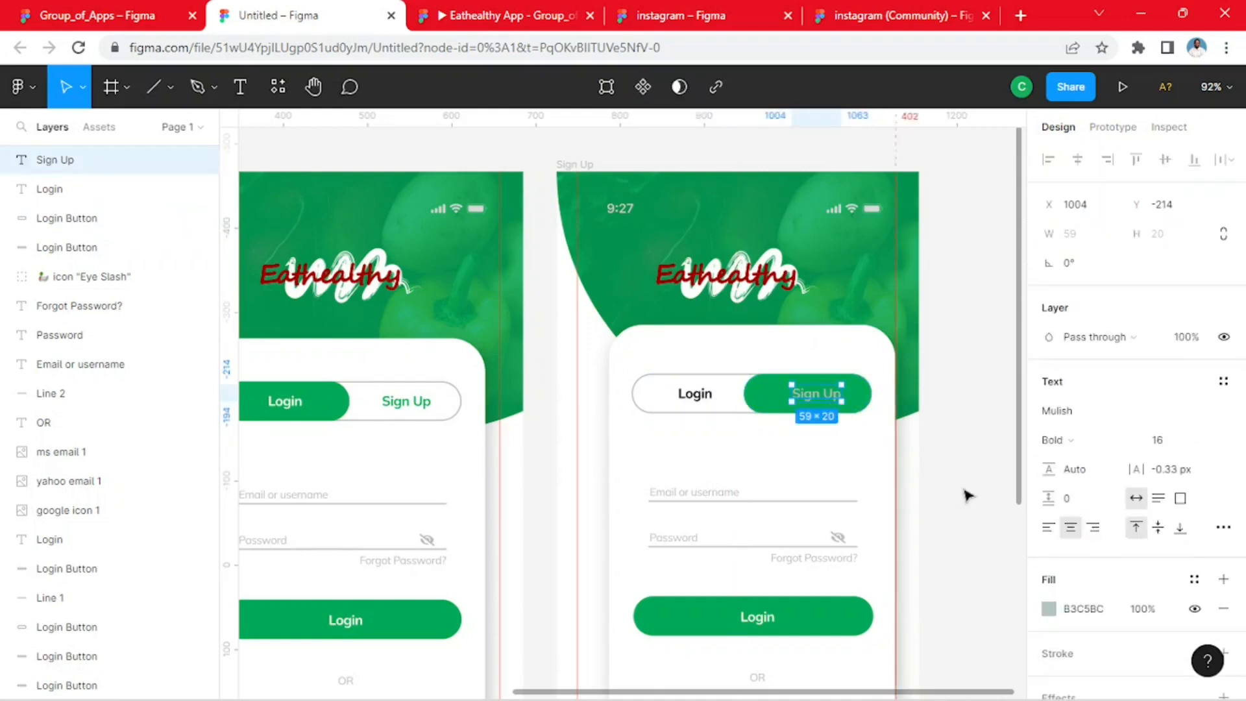
pyautogui.click(1048, 608)
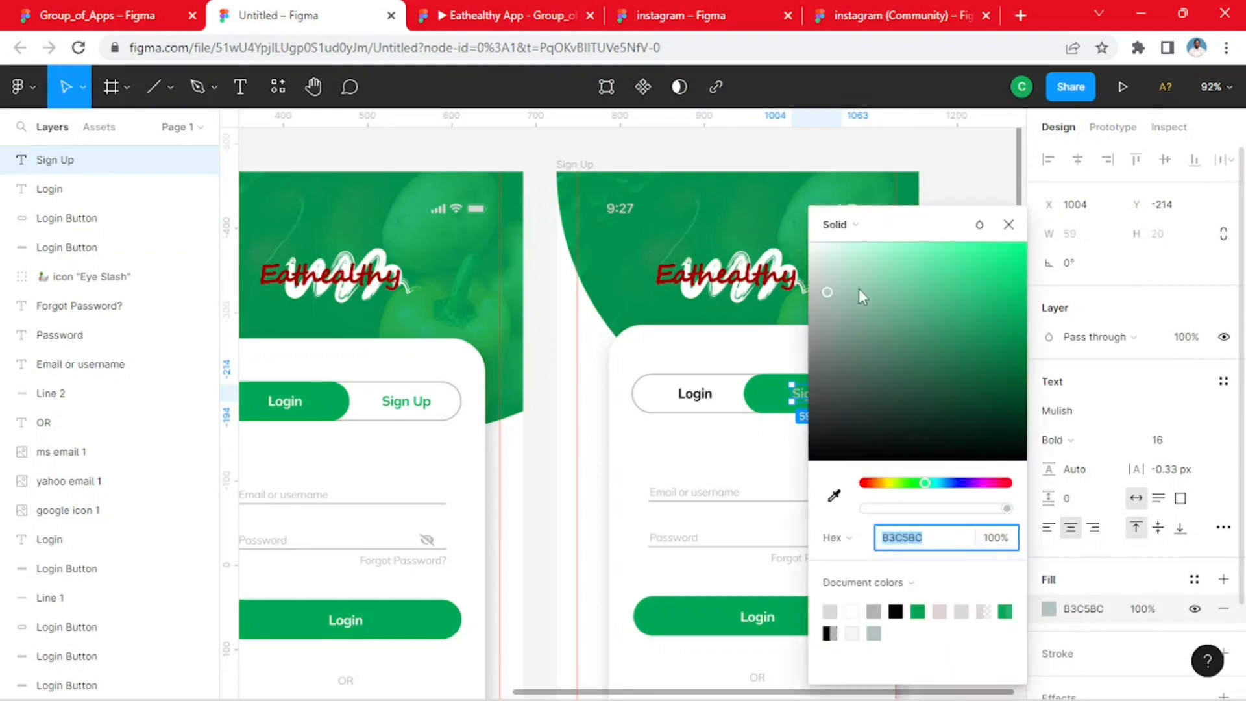
pyautogui.moveTo(826, 294); pyautogui.dragTo(808, 247)
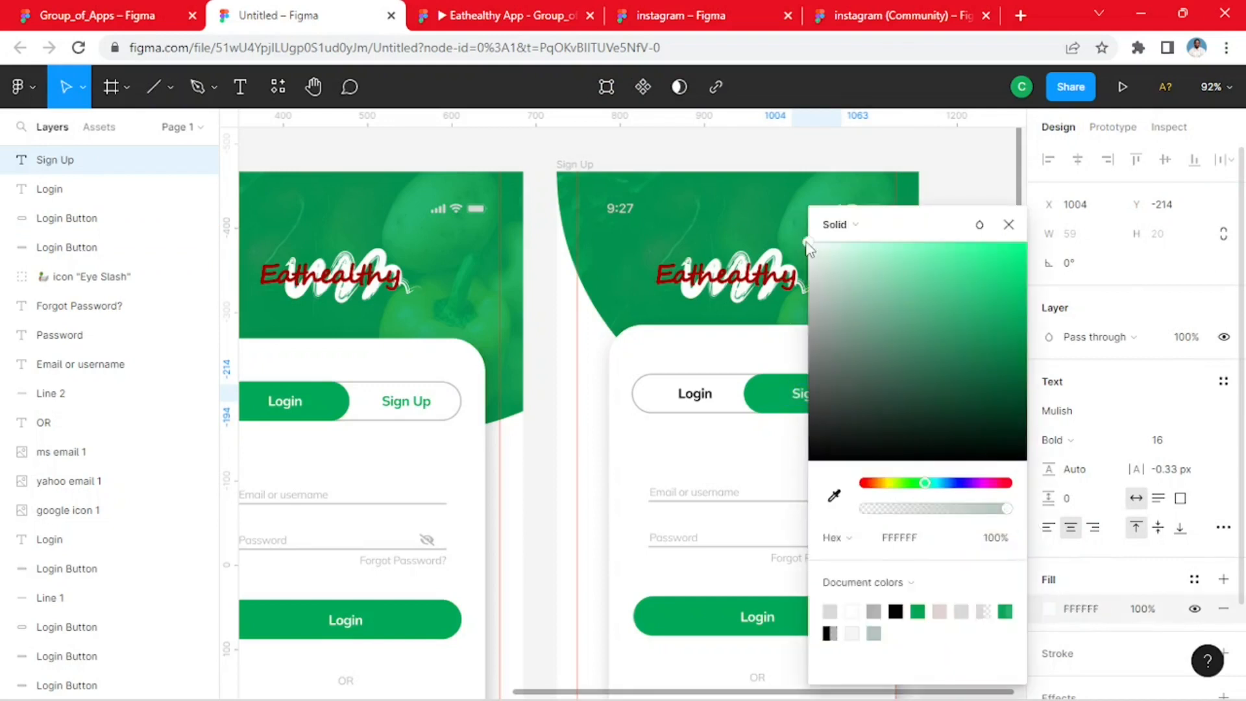
pyautogui.click(1009, 225)
pyautogui.click(952, 270)
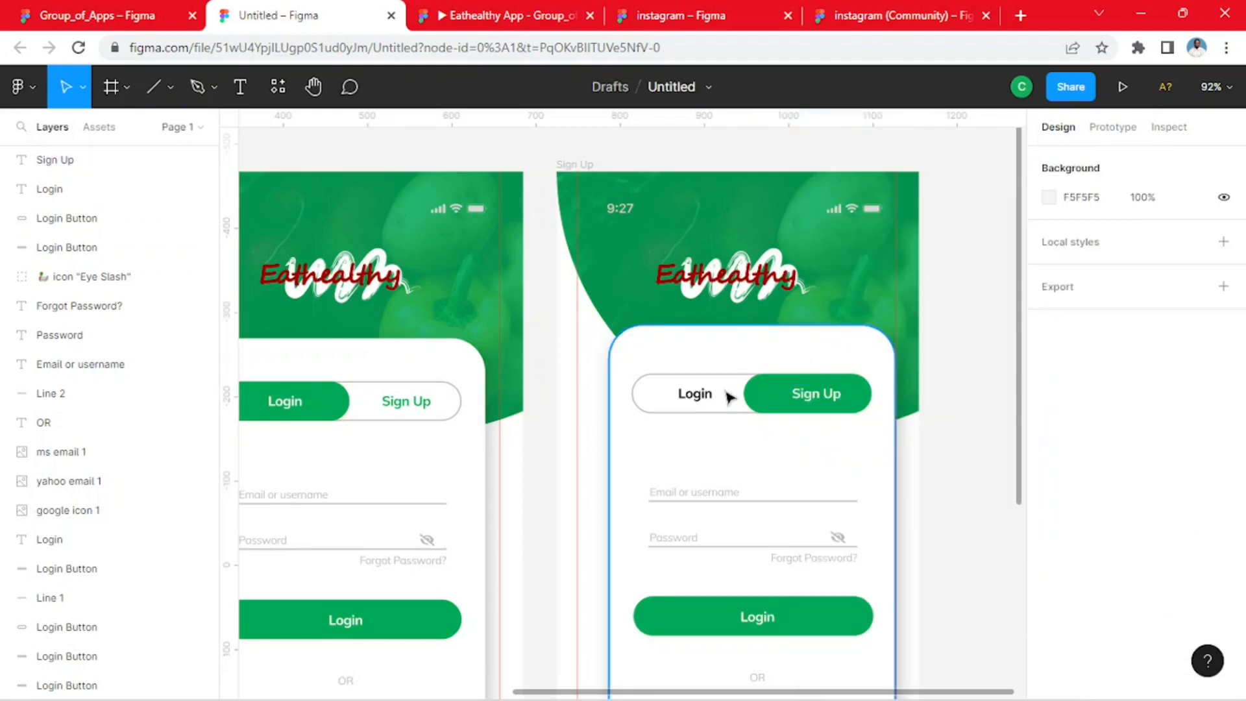
# - Recolor the Login toggle label on the Sign Up card with the document green 00A859
pyautogui.click(710, 405)
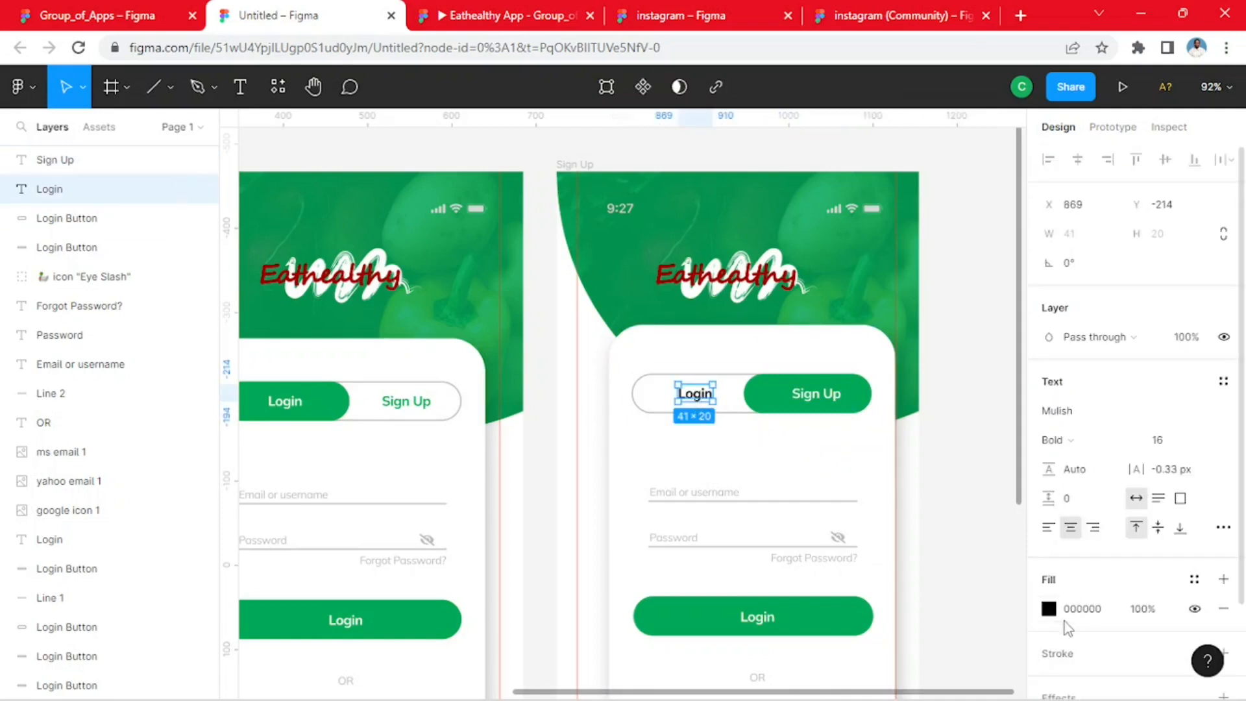
pyautogui.click(1049, 608)
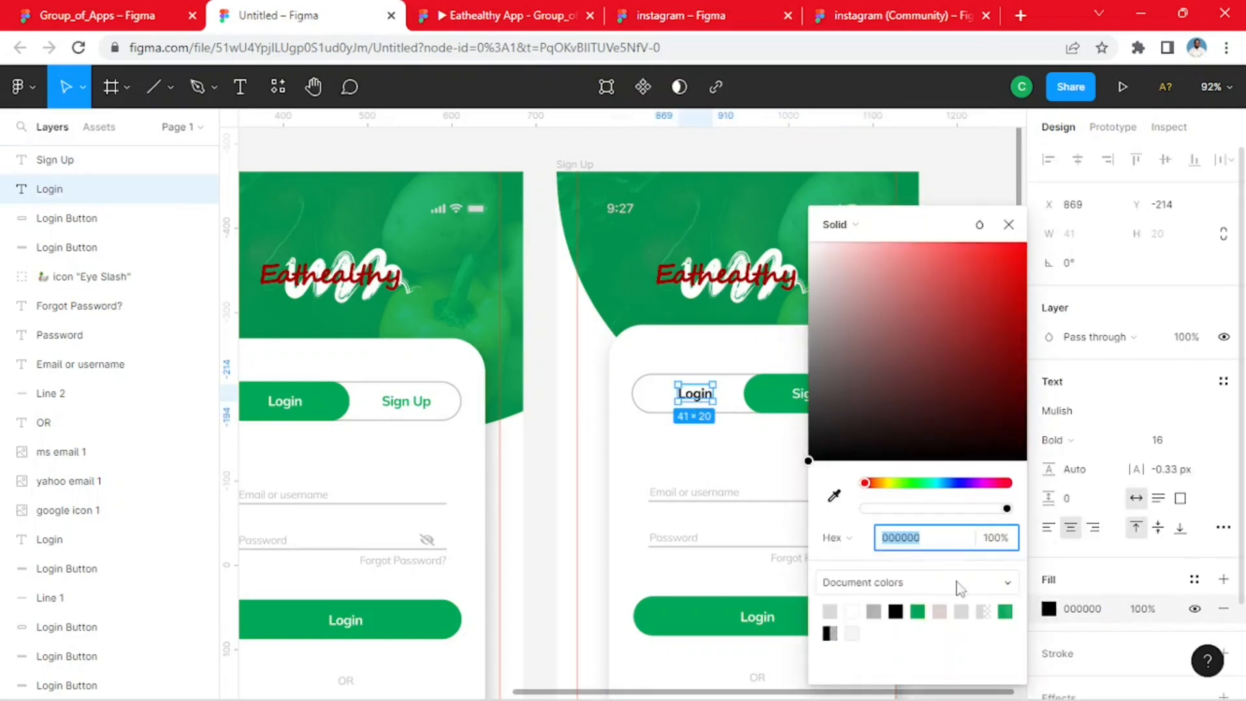
pyautogui.click(918, 612)
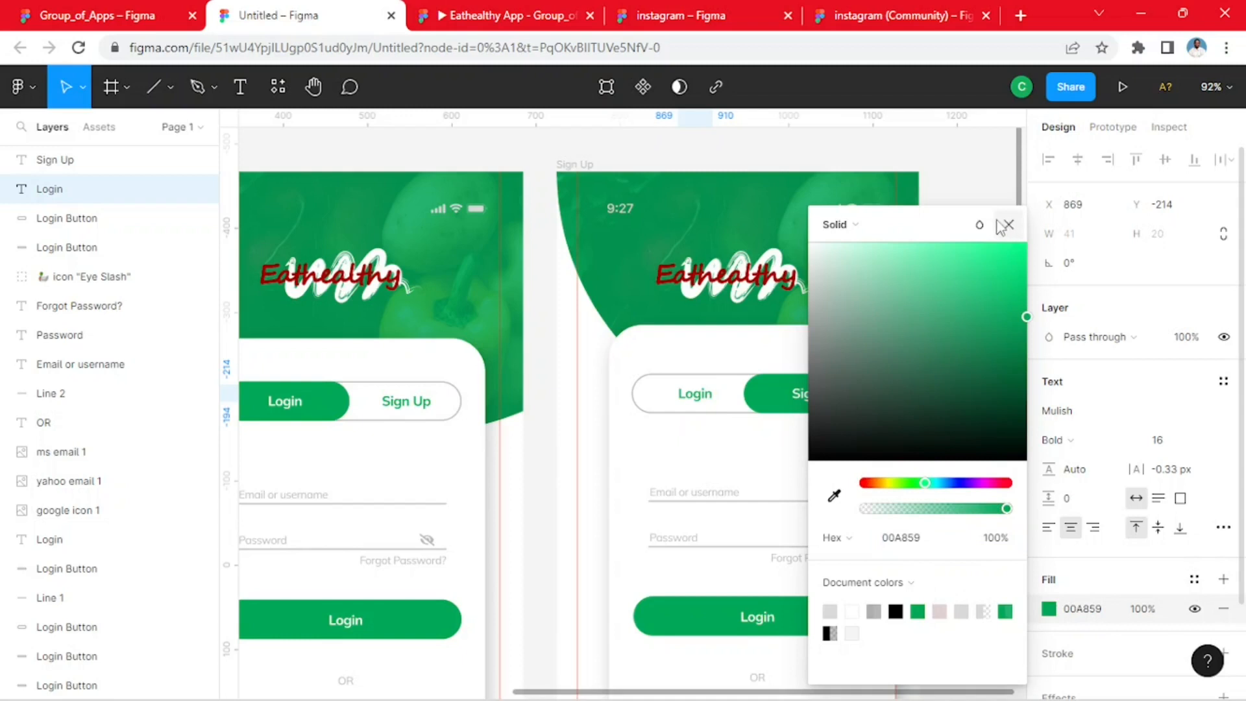
pyautogui.click(1003, 224)
pyautogui.click(918, 451)
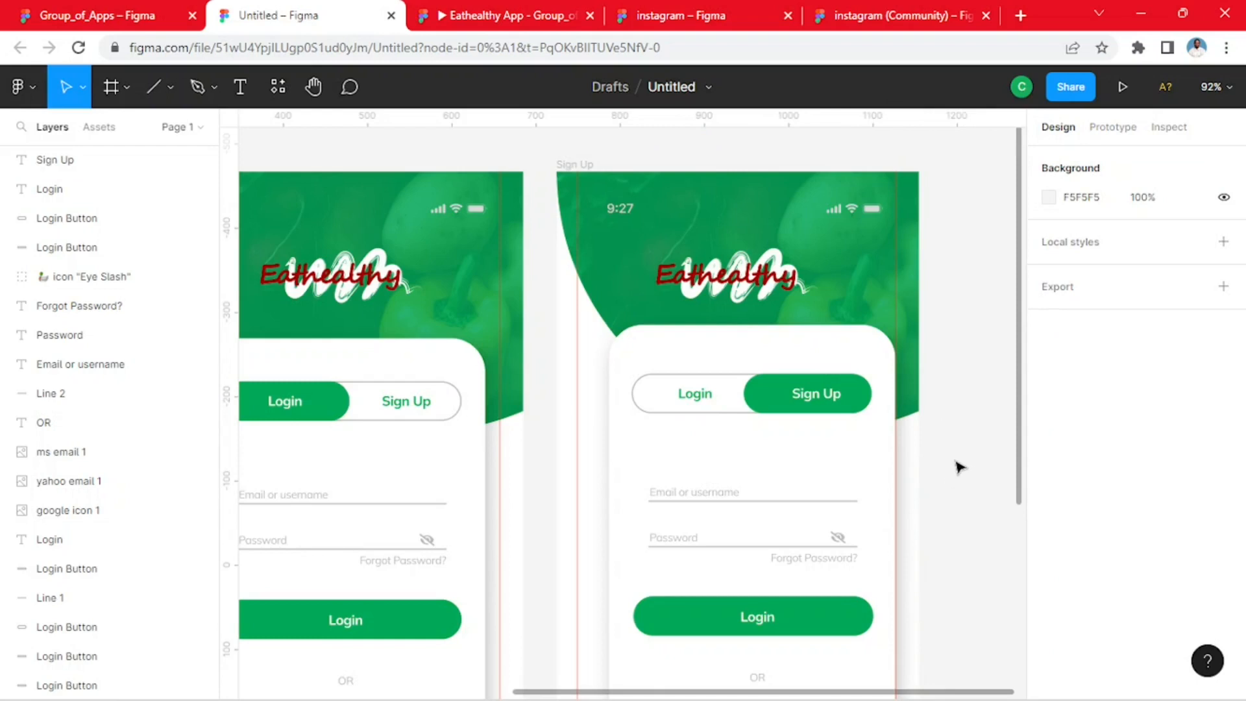
# - Move the email and password placeholders, both underlines and the eye icon up together on the Sign Up card, with the email text at Y -128
pyautogui.scroll(-1, 843, 519)
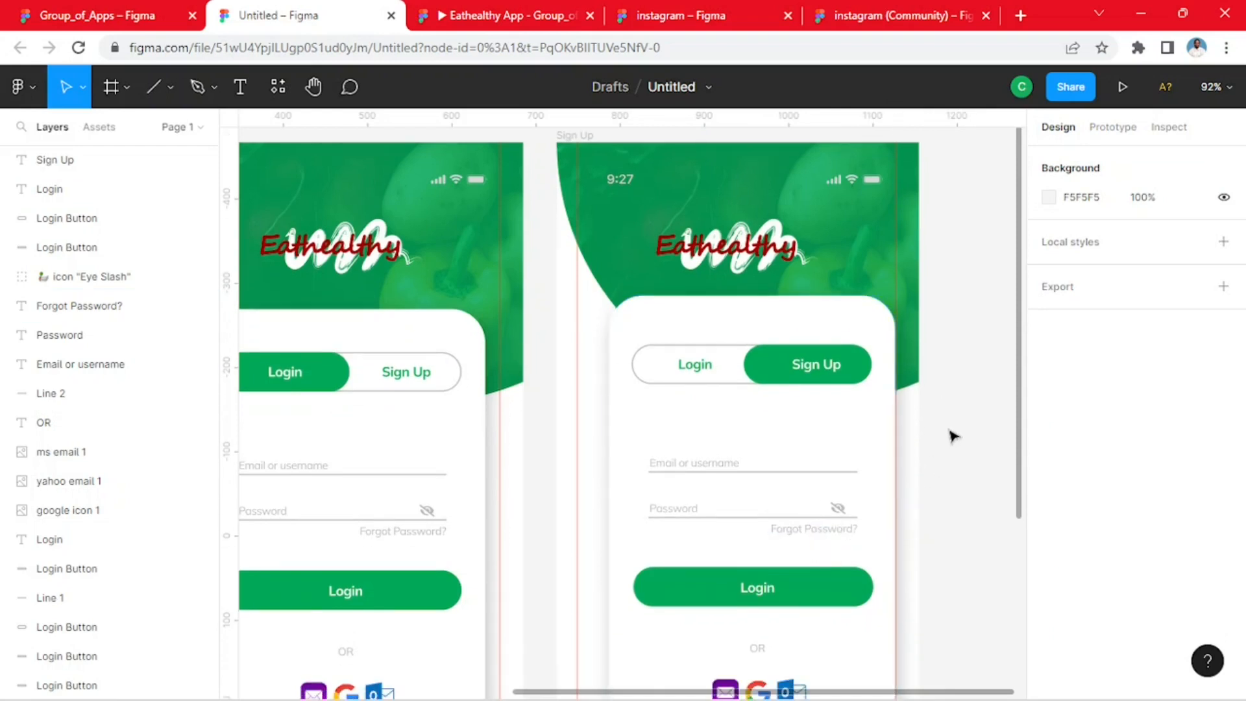
pyautogui.moveTo(961, 436); pyautogui.dragTo(703, 523)
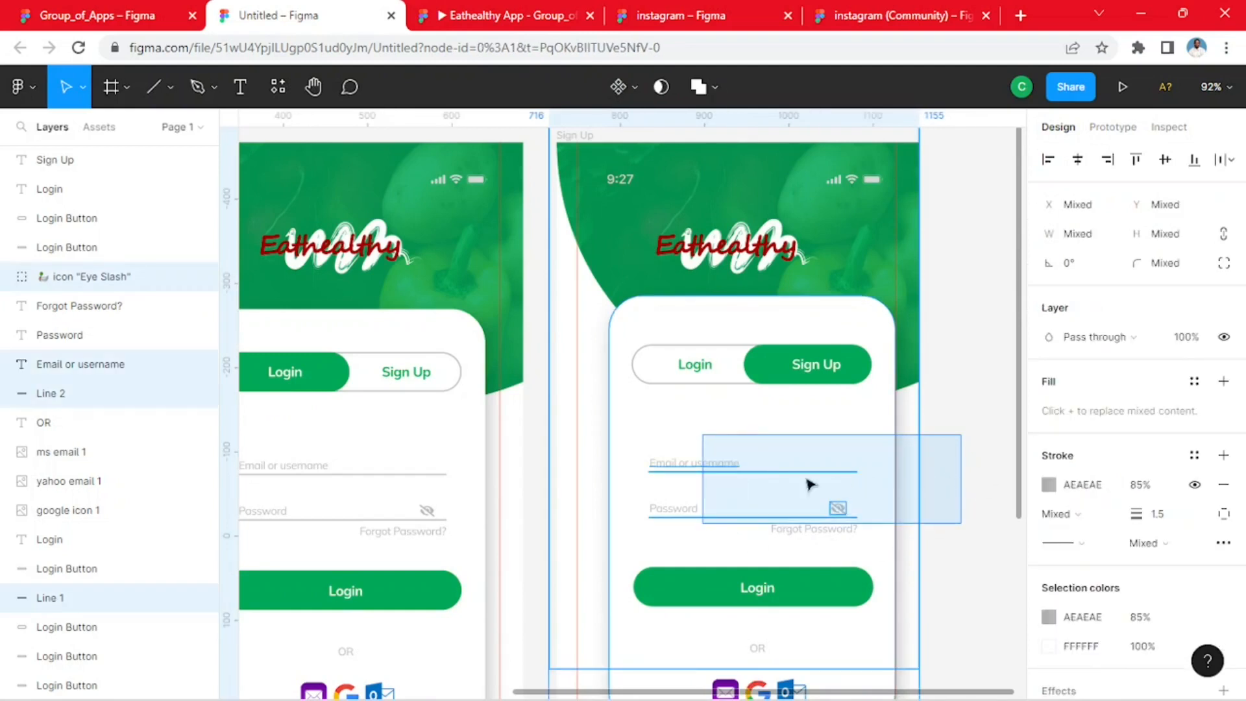
pyautogui.click(928, 479)
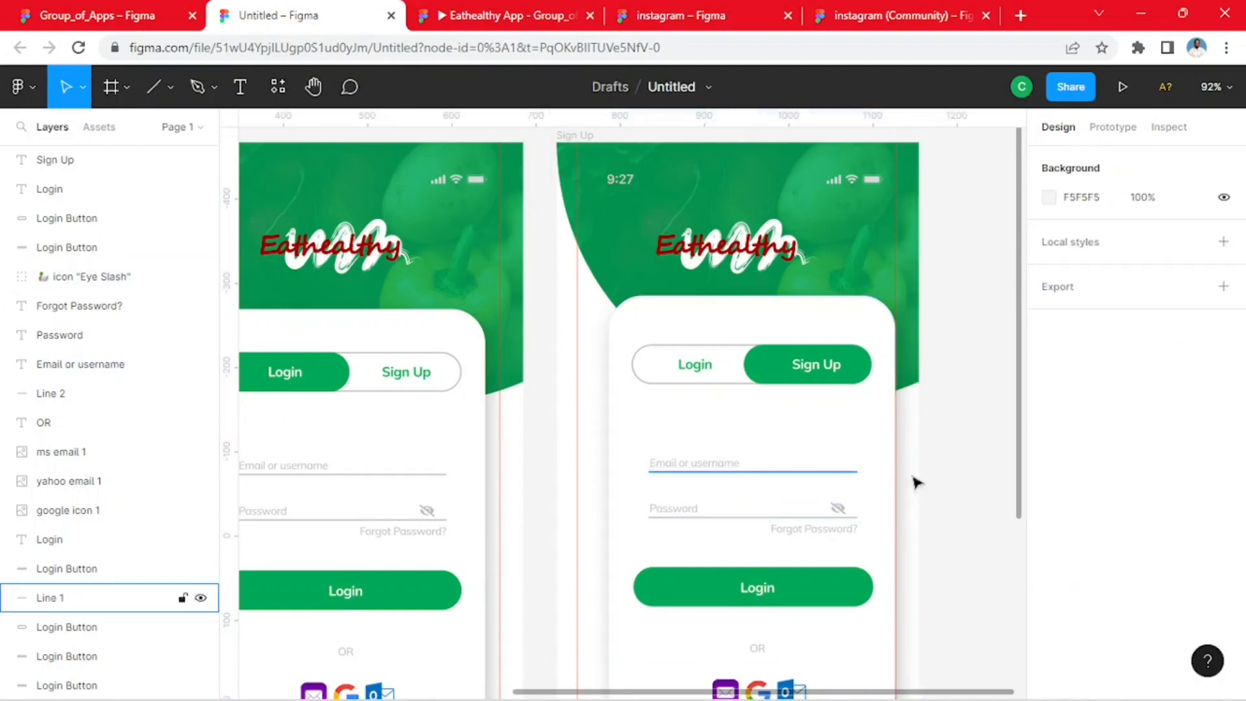
pyautogui.click(716, 468)
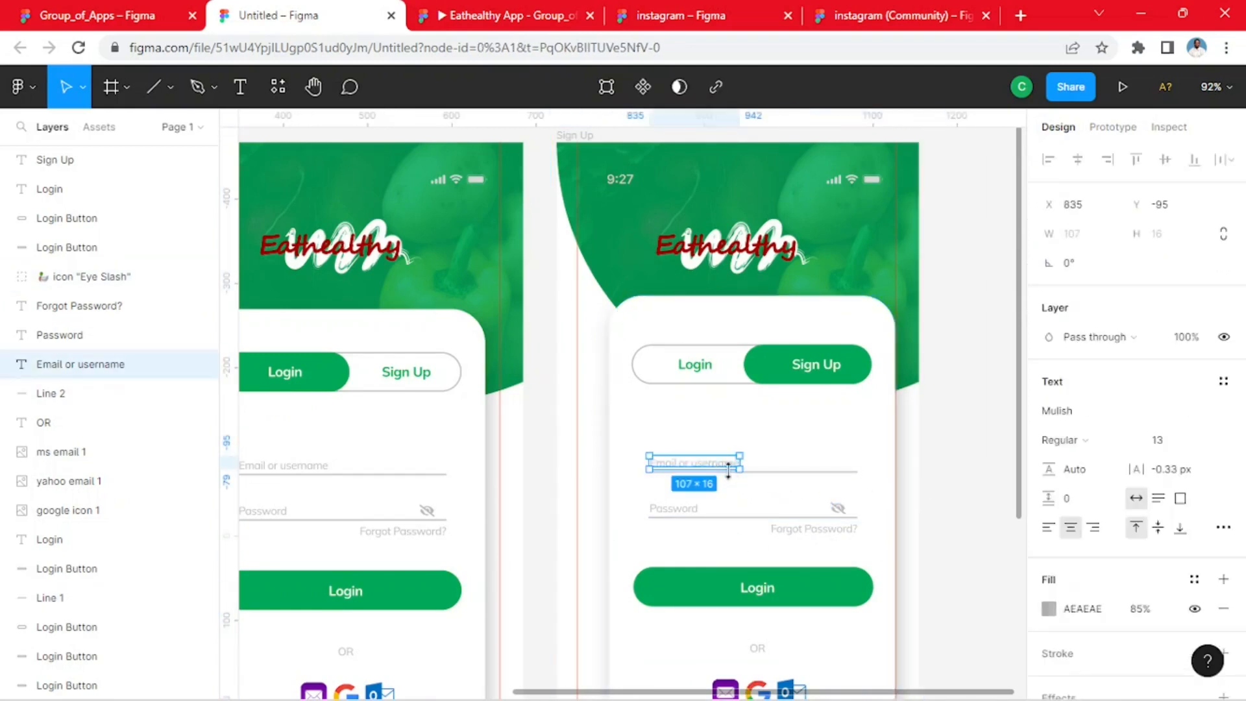
pyautogui.keyDown('shift'); pyautogui.click(796, 496); pyautogui.keyUp('shift')
pyautogui.keyDown('shift'); pyautogui.click(839, 510); pyautogui.keyUp('shift')
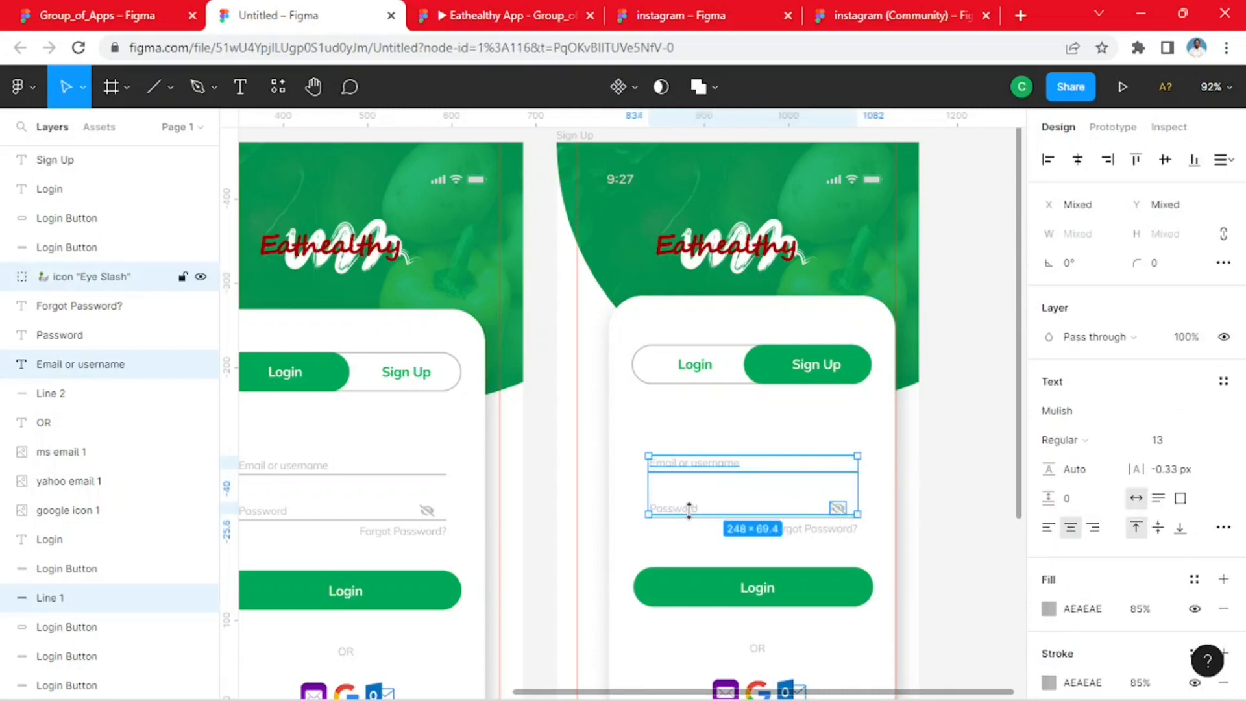
pyautogui.keyDown('shift'); pyautogui.click(740, 522); pyautogui.keyUp('shift')
pyautogui.scroll(5, 753, 525)
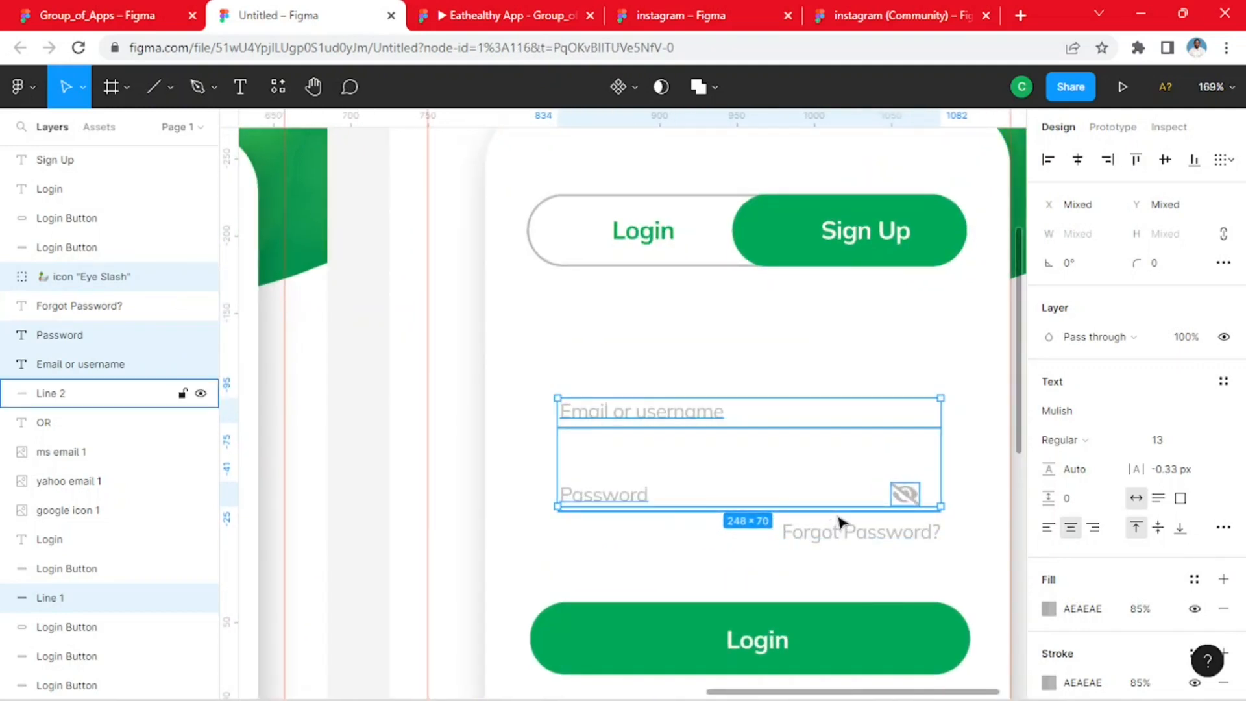
pyautogui.keyDown('shift'); pyautogui.click(839, 519); pyautogui.keyUp('shift')
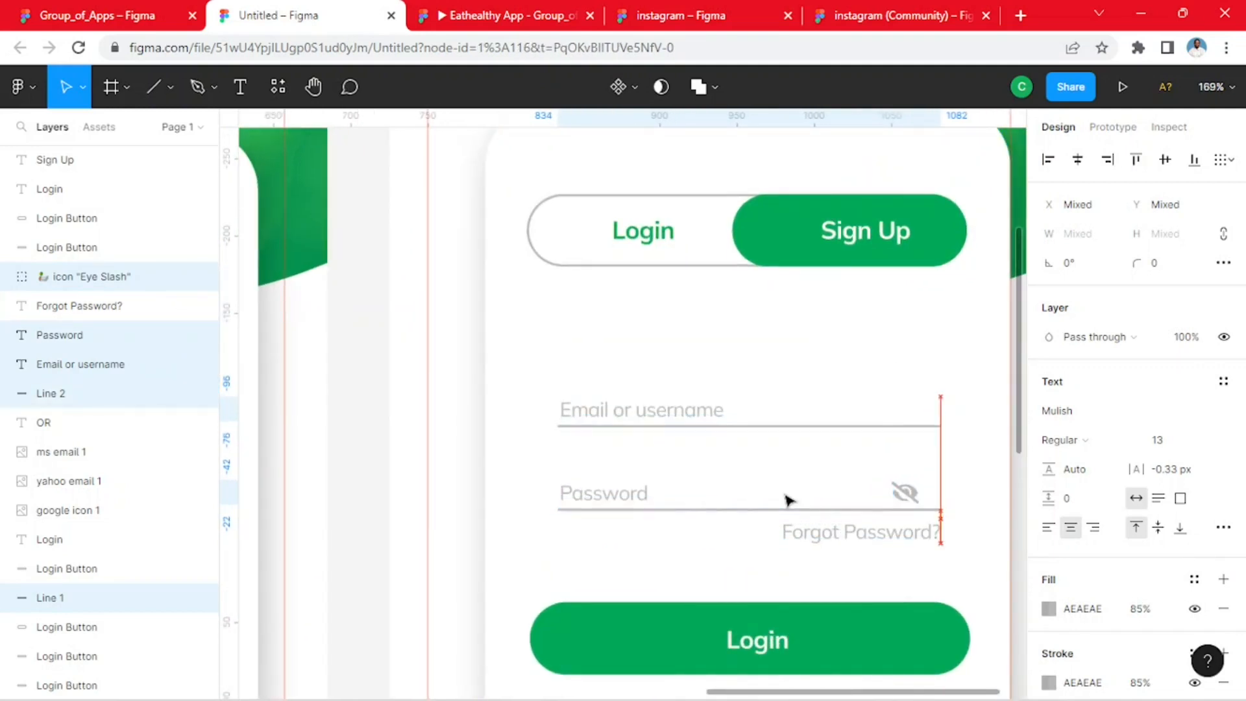
pyautogui.press('Up')
pyautogui.press('Up')
pyautogui.press('Up')
pyautogui.press('Up')
pyautogui.press('Up')
pyautogui.press('Up')
pyautogui.press('Up')
pyautogui.press('Up')
pyautogui.press('Up')
pyautogui.press('Up')
pyautogui.press('Up')
pyautogui.press('Up')
pyautogui.press('Up')
pyautogui.press('Up')
pyautogui.press('Up')
pyautogui.press('Up')
pyautogui.press('Up')
pyautogui.press('Up')
pyautogui.press('Up')
pyautogui.press('Up')
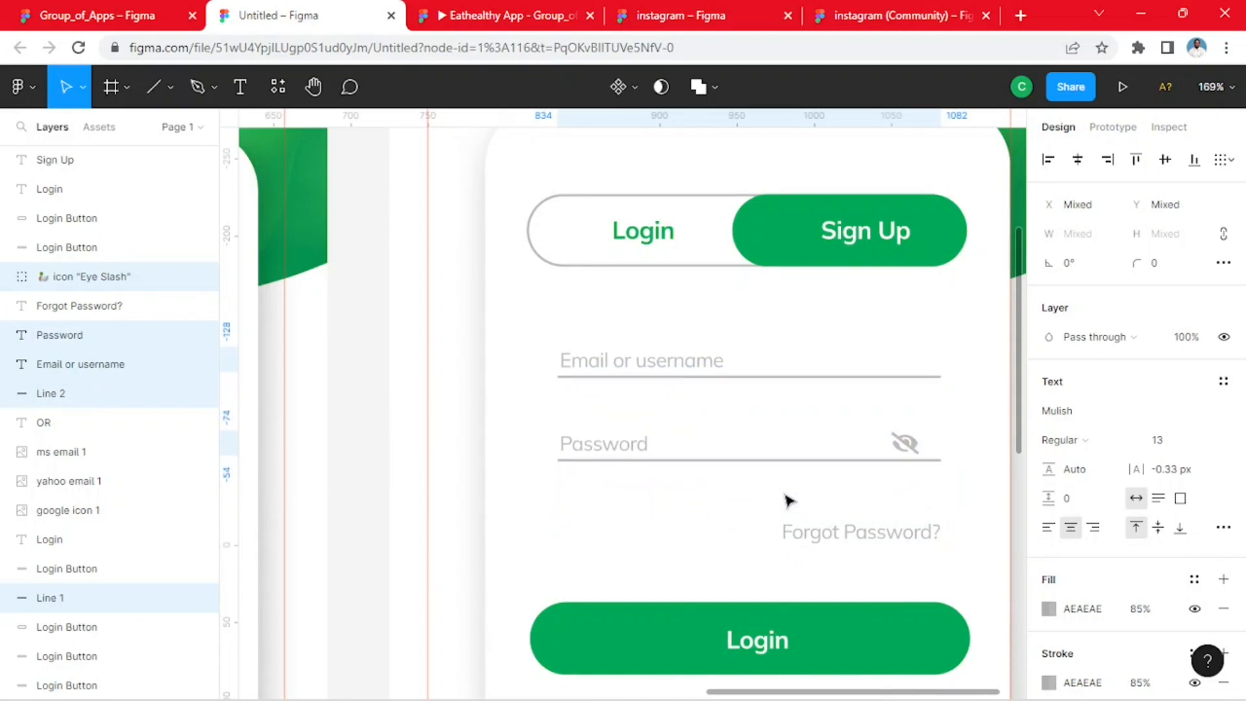
# - Delete the Forgot Password? text and duplicate the Password placeholder with its underline into the space above the Login button
pyautogui.click(934, 540)
pyautogui.press('Delete')
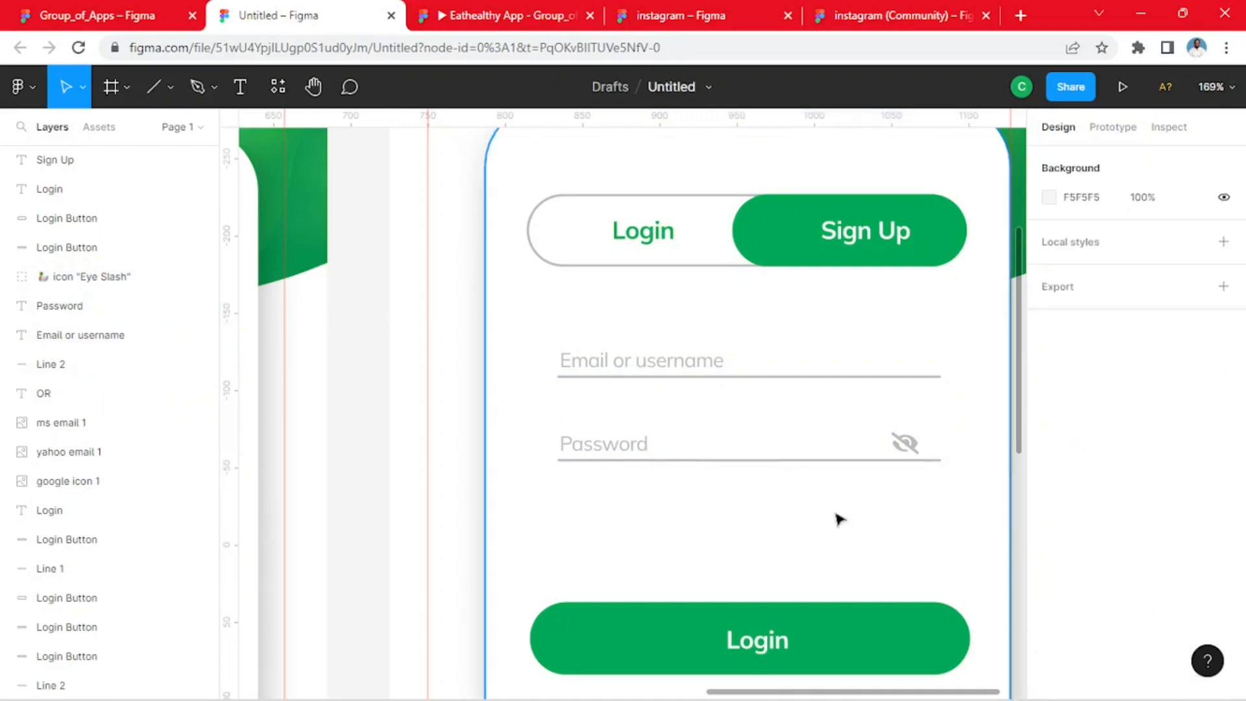
pyautogui.click(694, 466)
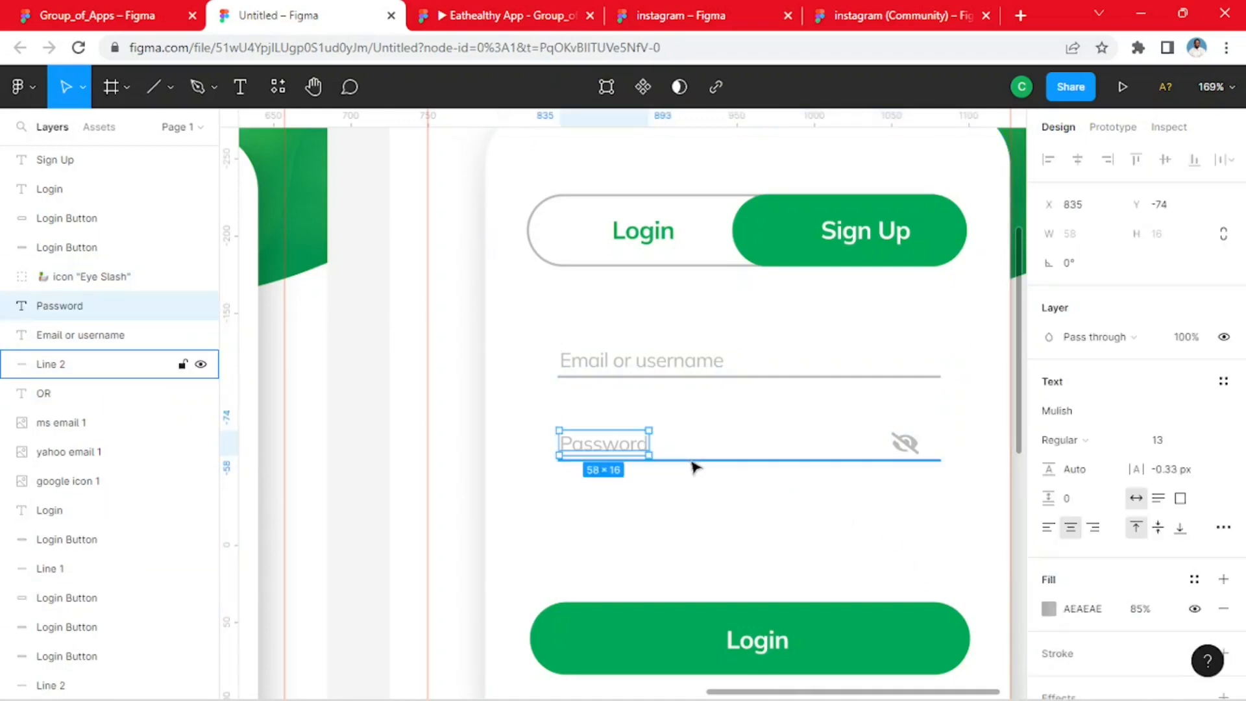
pyautogui.keyDown('shift'); pyautogui.click(695, 466); pyautogui.keyUp('shift')
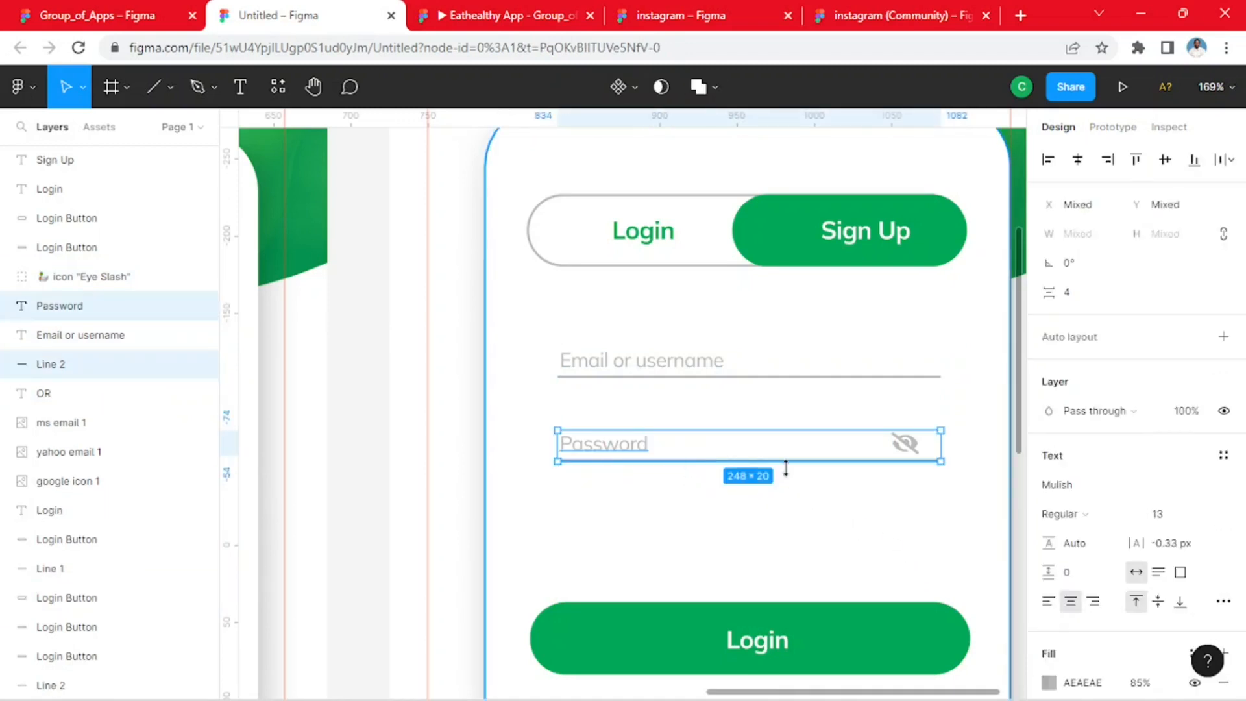
pyautogui.moveTo(784, 461); pyautogui.dragTo(782, 534)
pyautogui.click(370, 448)
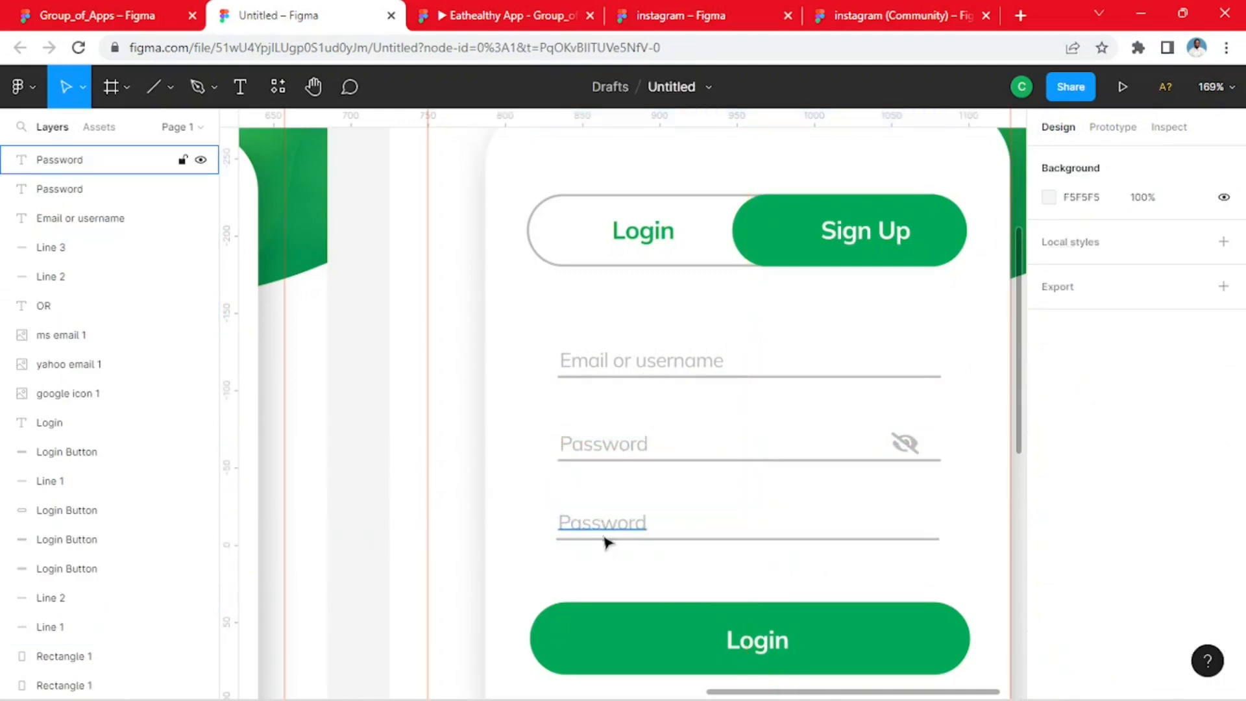
# - Change the text of the duplicated lower Password placeholder to "Confirm Password"
pyautogui.click(564, 527)
pyautogui.doubleClick(570, 519)
pyautogui.write('C')
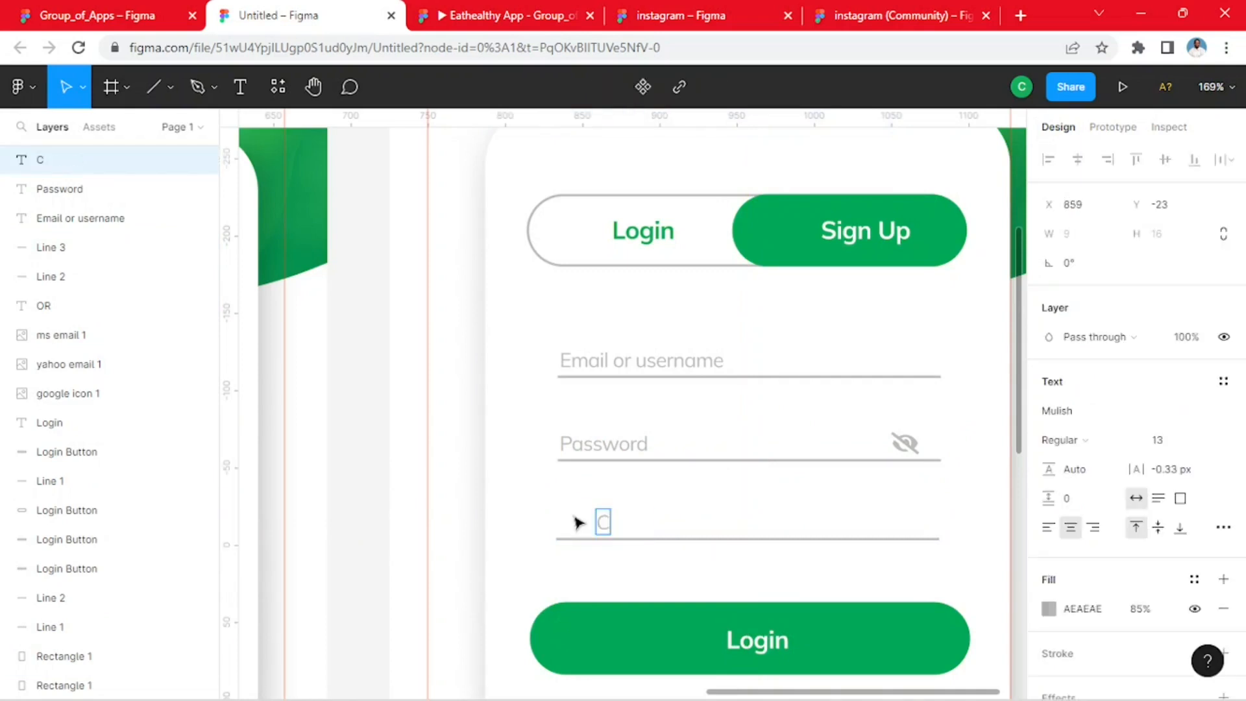
pyautogui.write('onfi')
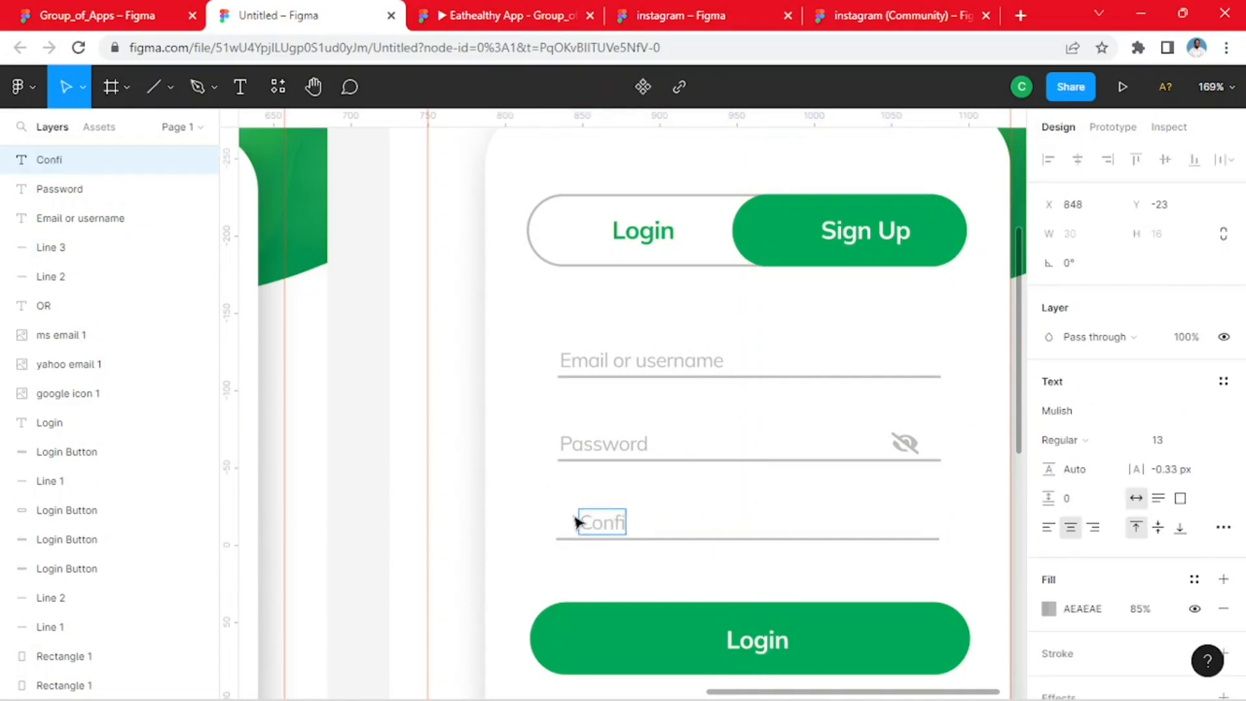
pyautogui.write('rm O')
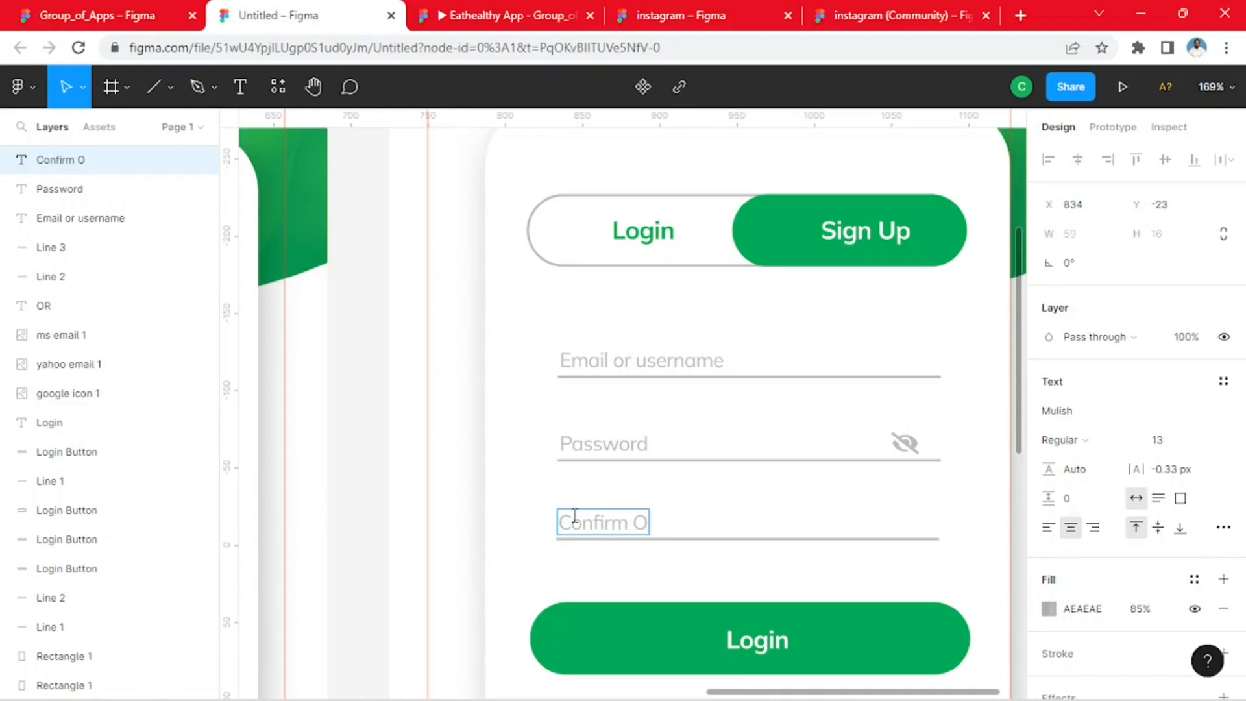
pyautogui.press('BackSpace')
pyautogui.write('Padss')
pyautogui.press('BackSpace')
pyautogui.press('BackSpace')
pyautogui.press('BackSpace')
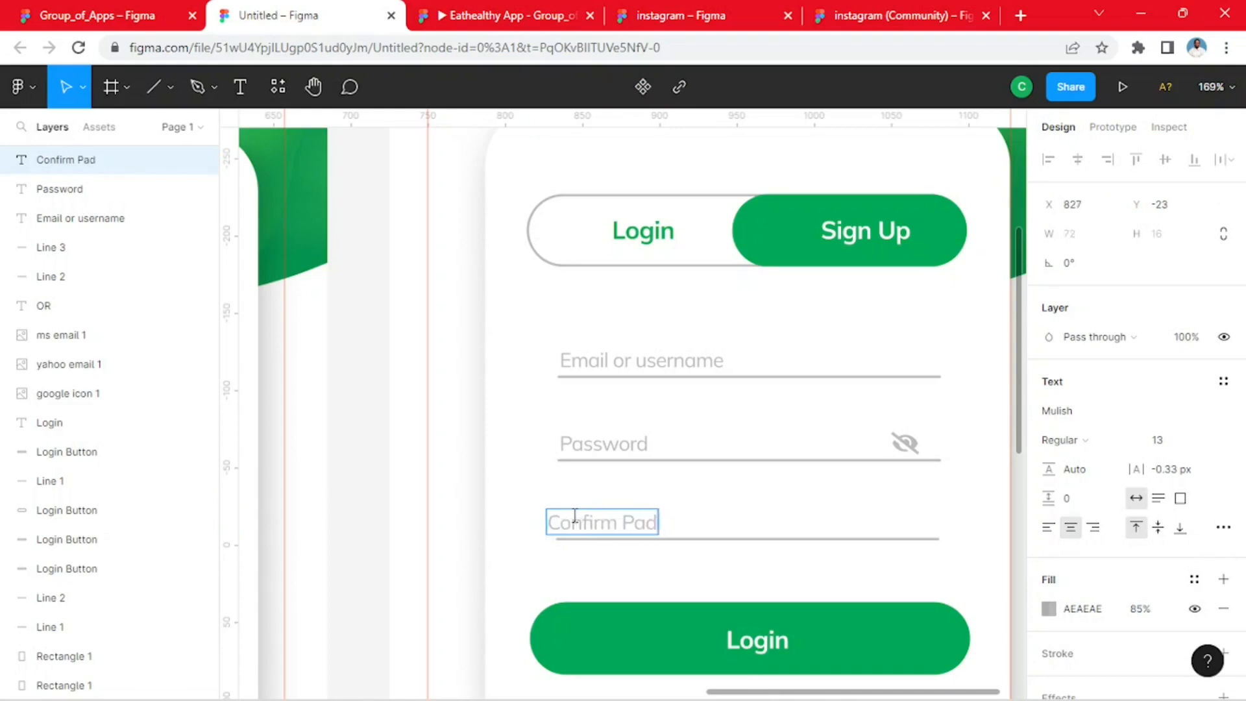
pyautogui.write('ssword')
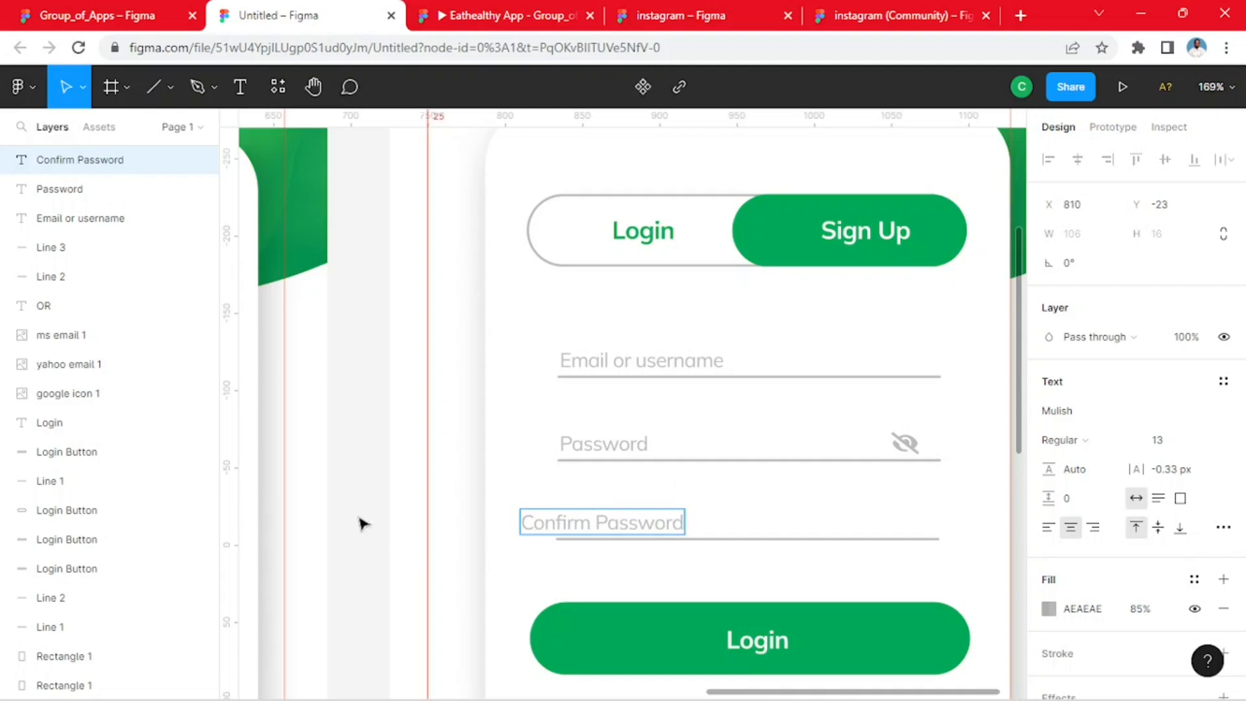
pyautogui.press('Escape')
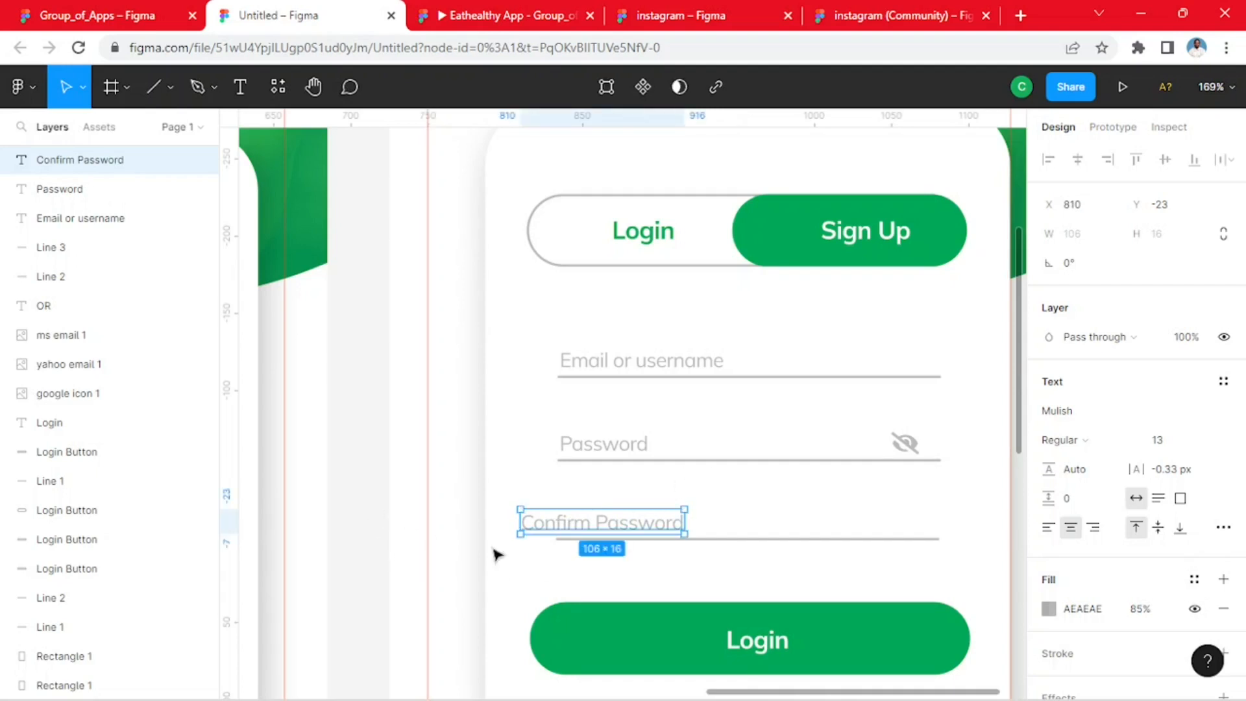
# - Move the Confirm Password text onto its underline at X 833, Y -21, and delete the eye icon from the Password field
pyautogui.moveTo(622, 527); pyautogui.dragTo(648, 526)
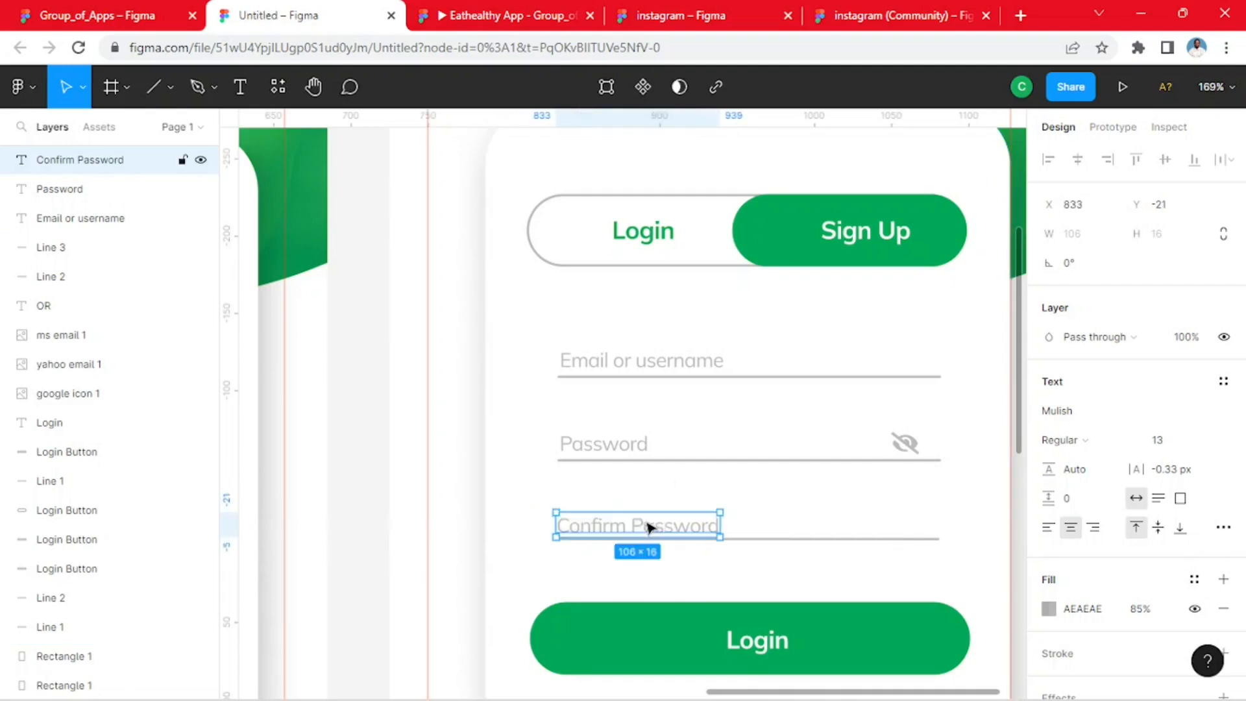
pyautogui.click(398, 446)
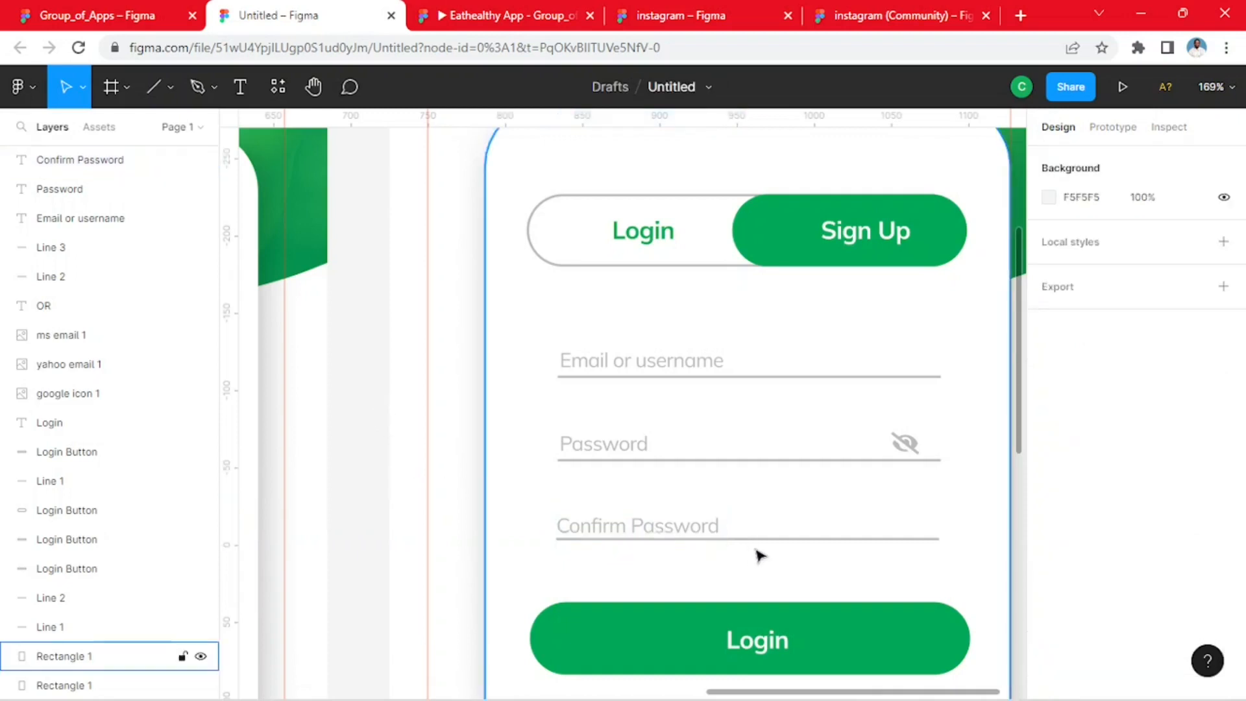
pyautogui.click(913, 445)
pyautogui.press('Delete')
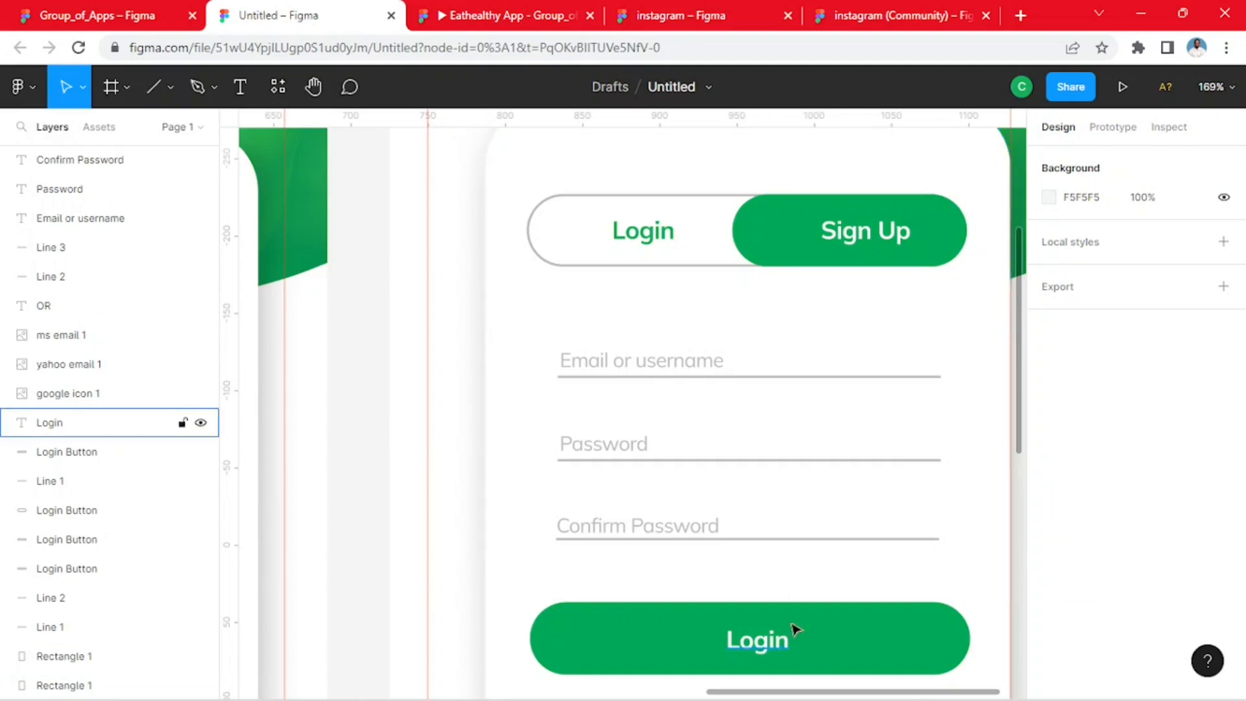
# - Check the Sign Up design in the Group_of_Apps file, and relabel the large Login button in the Untitled file as "Sign UP"
pyautogui.scroll(-3, 802, 567)
pyautogui.click(110, 15)
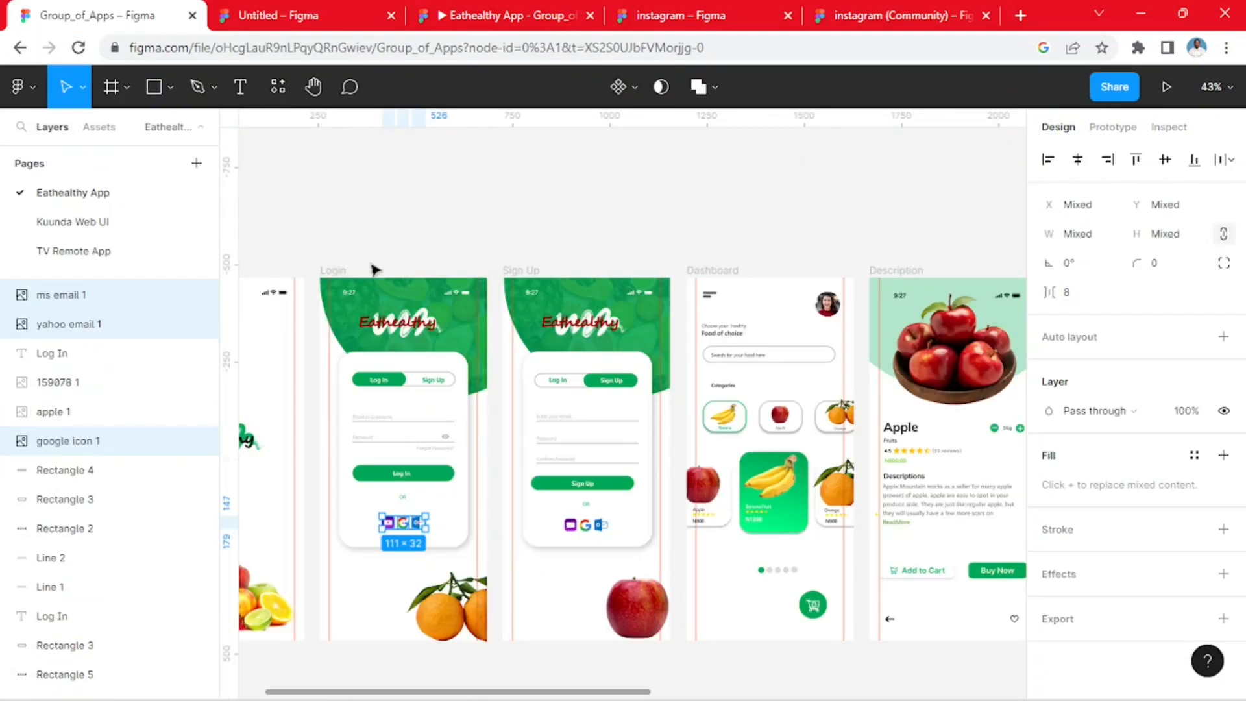
pyautogui.click(297, 24)
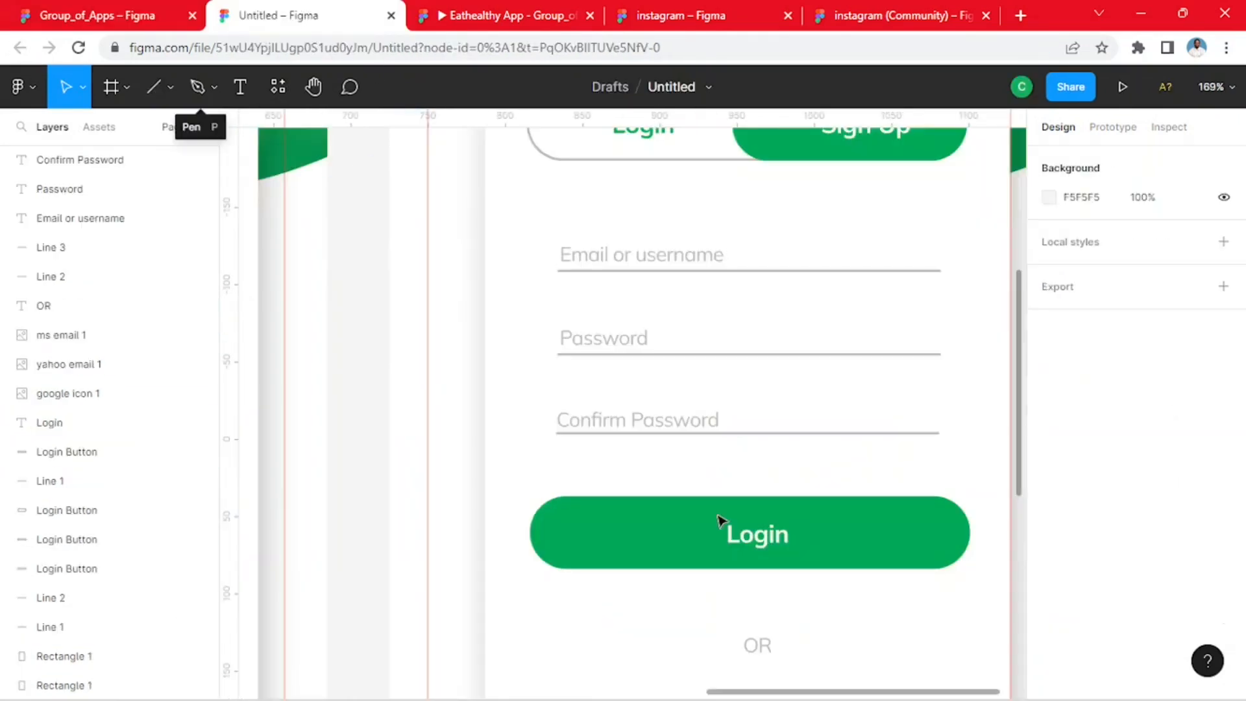
pyautogui.doubleClick(773, 544)
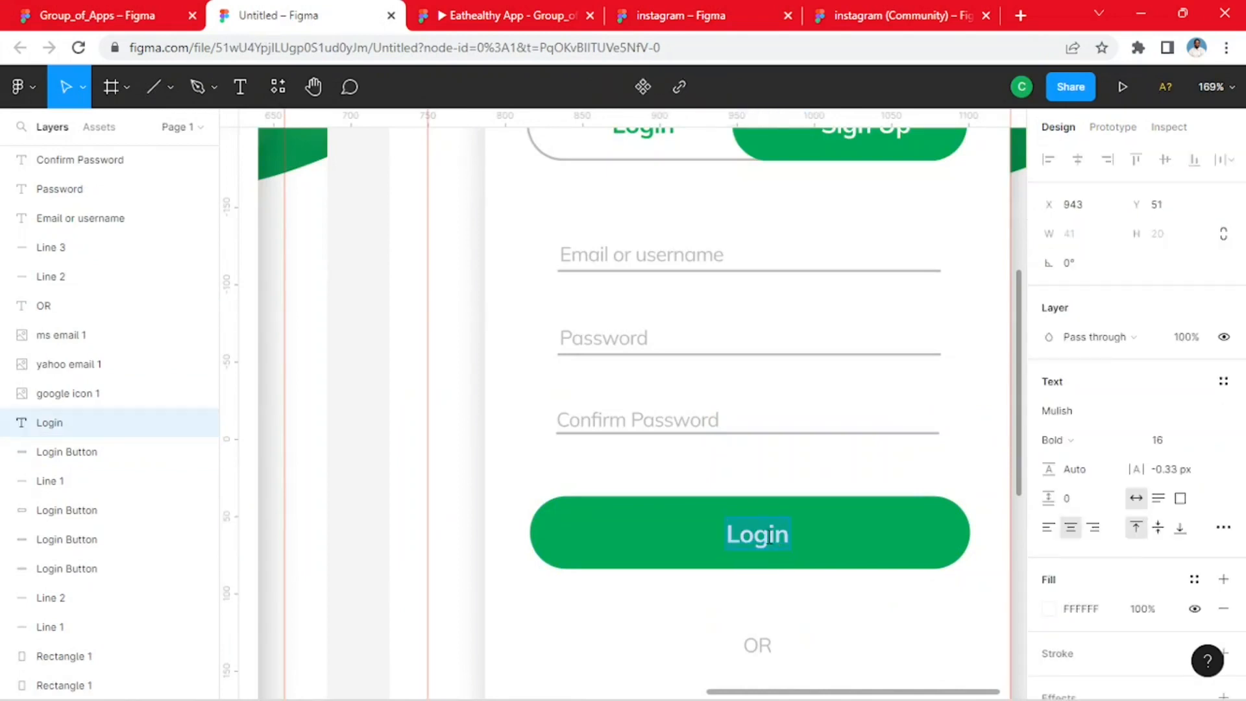
pyautogui.write('Sign UP')
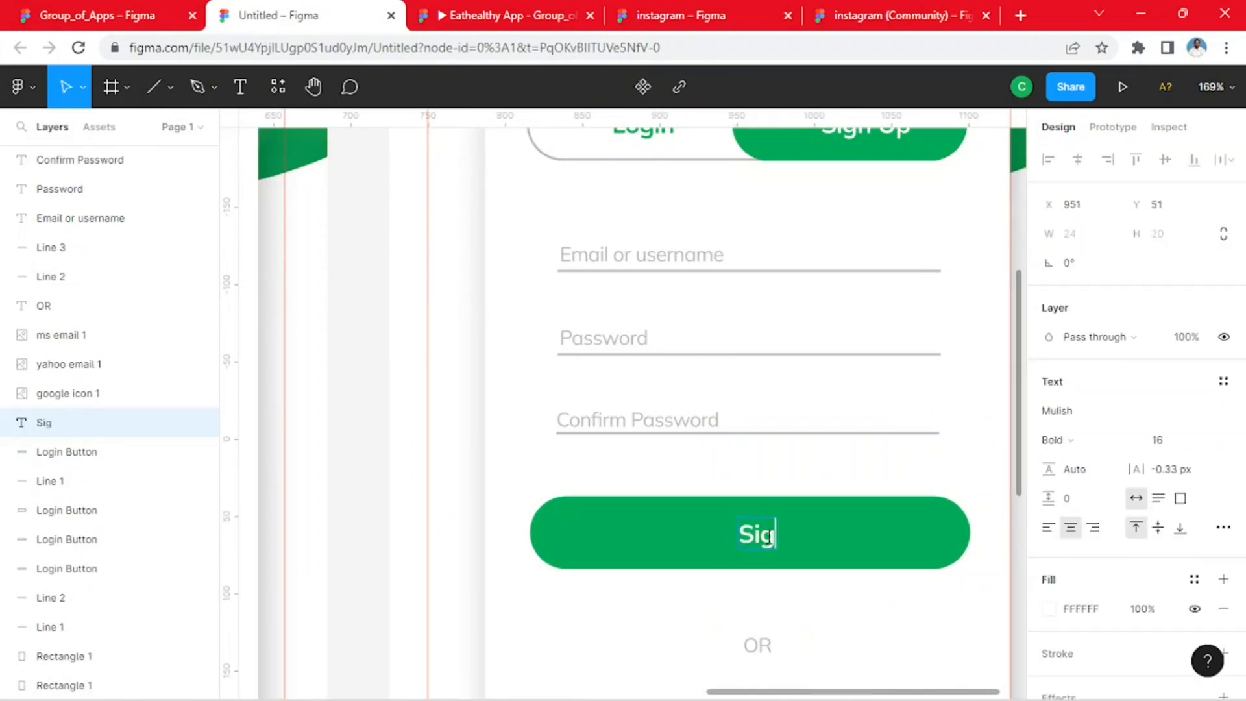